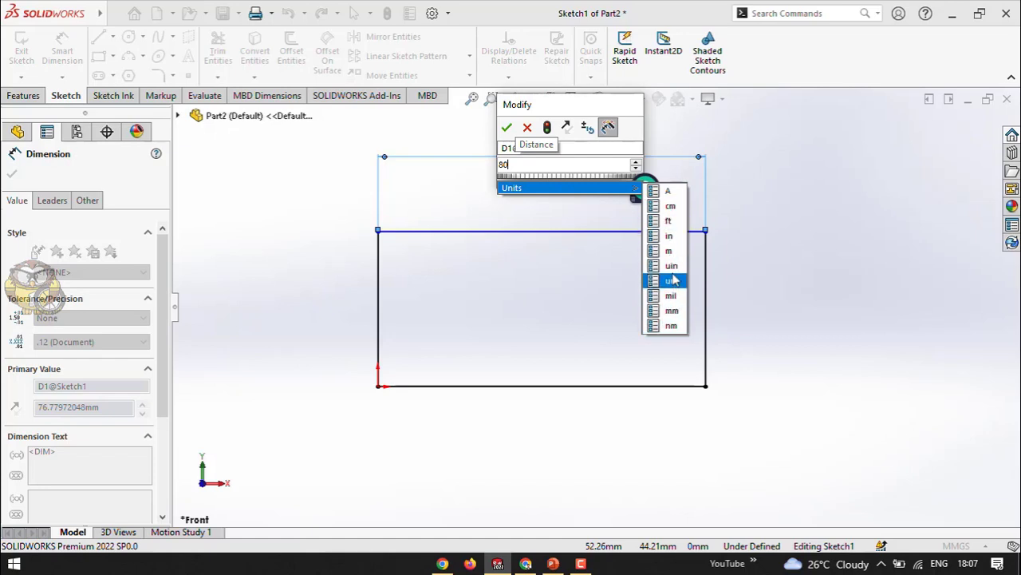
{"action": "left_click", "coordinate": [573, 164]}
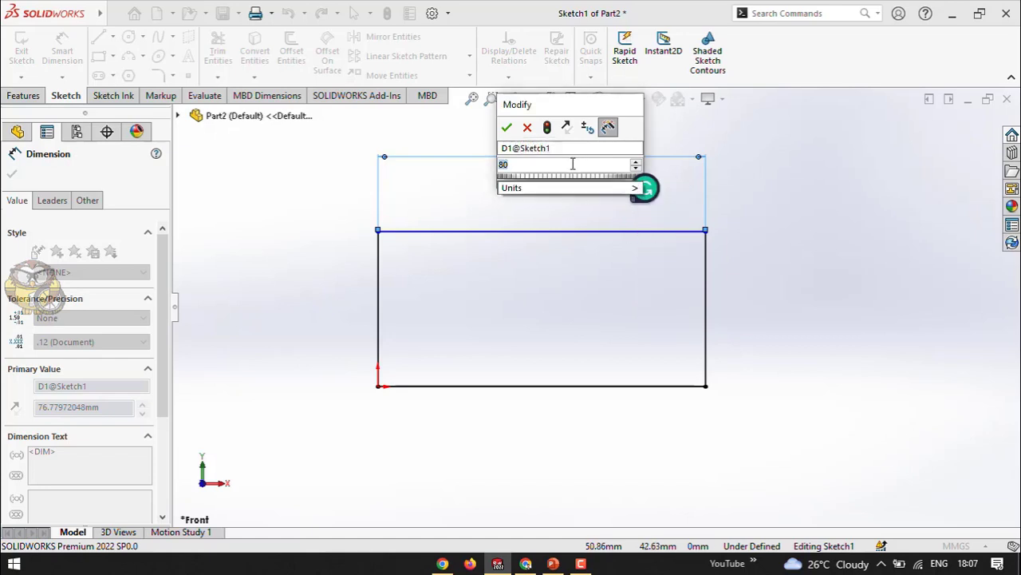
{"action": "type", "text": "A"}
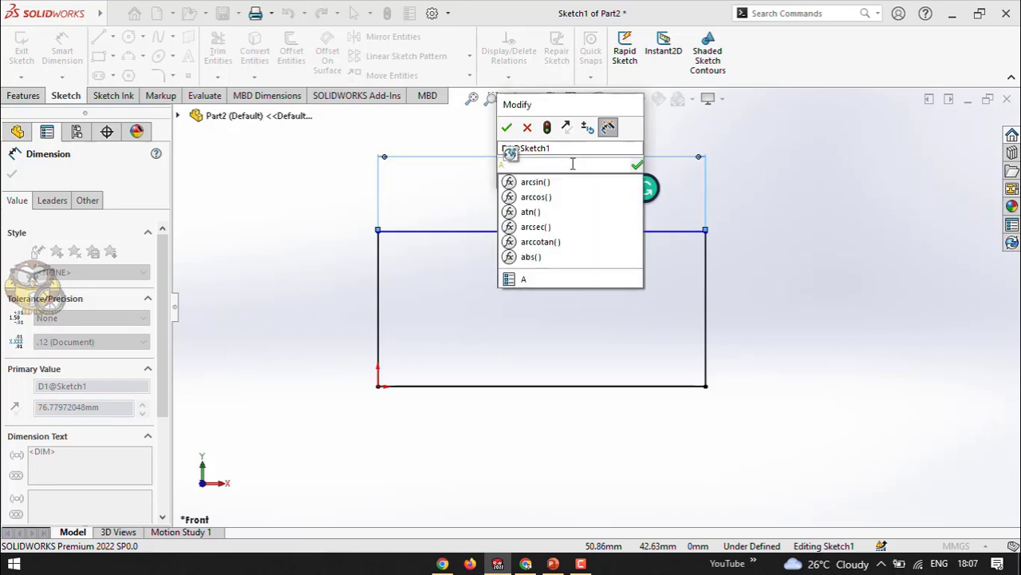
{"action": "key", "text": "BackSpace"}
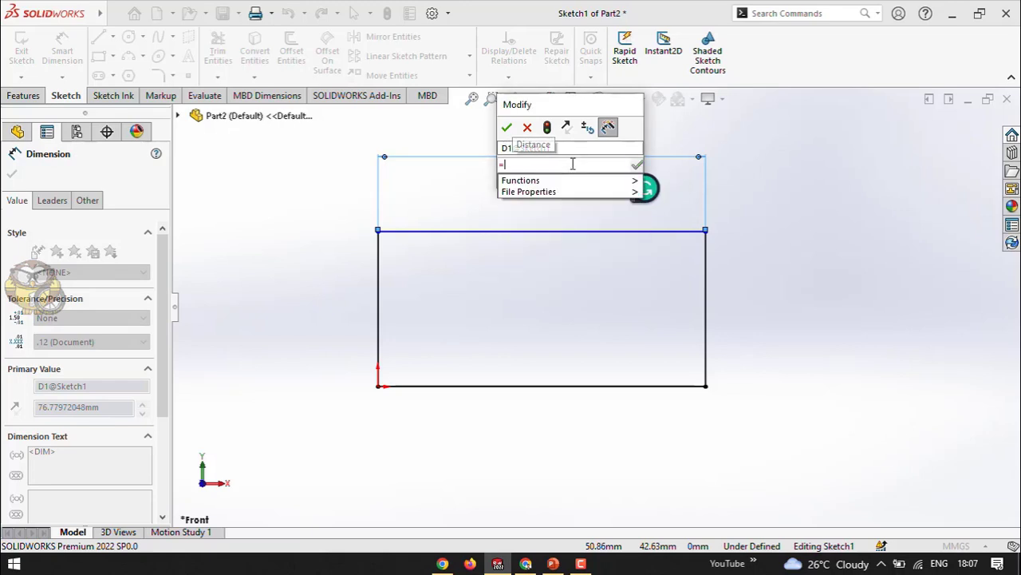
{"action": "mouse_move", "coordinate": [551, 192]}
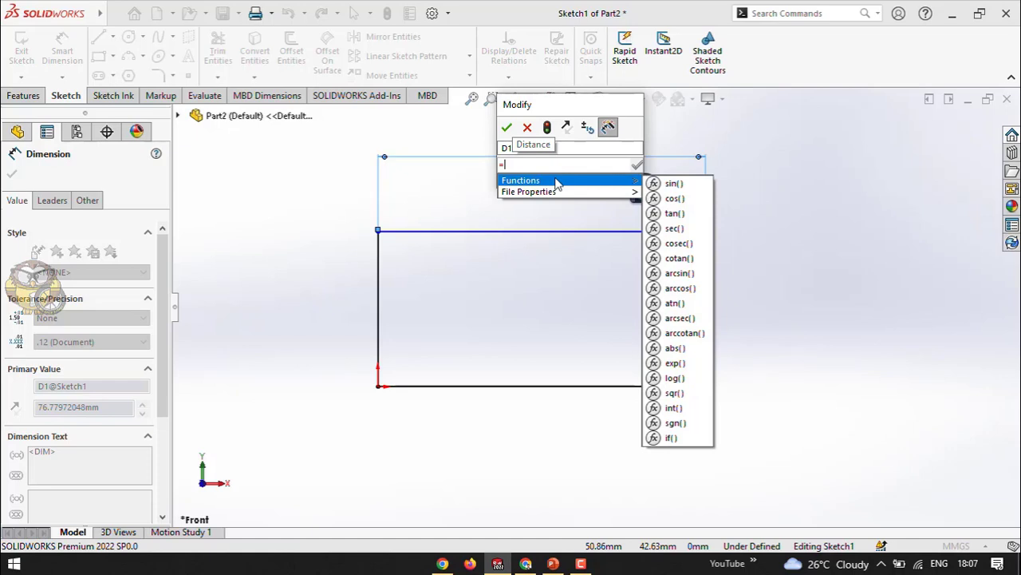
{"action": "left_click", "coordinate": [529, 130]}
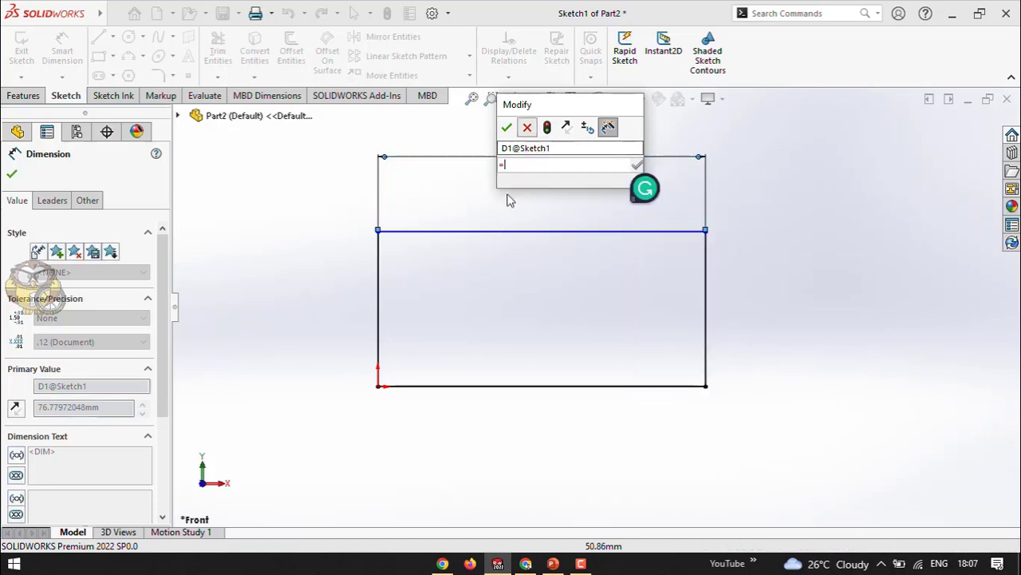
{"action": "left_click", "coordinate": [527, 127]}
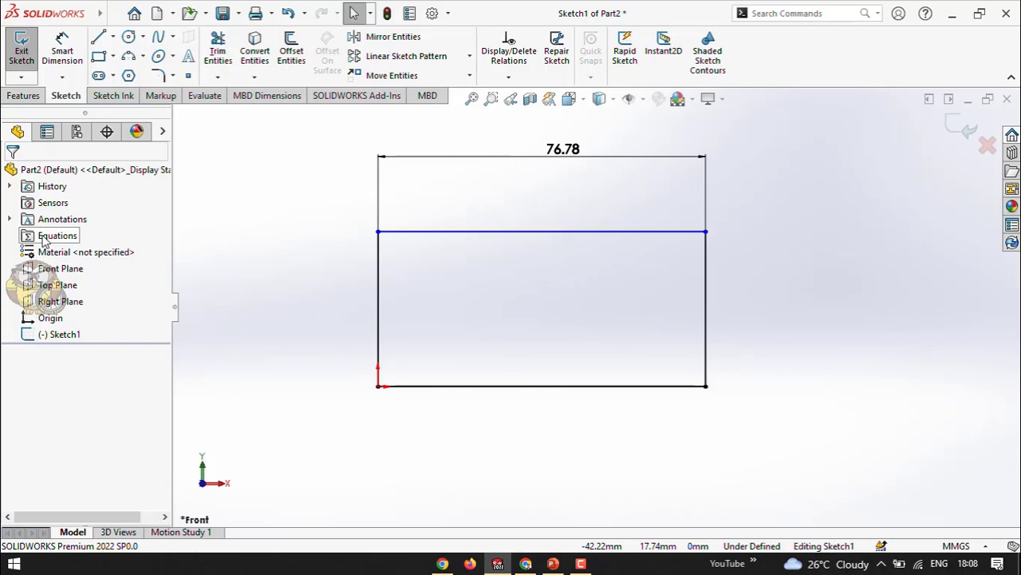
Step: Set the Equations folder to Show in the FeatureManager options for hiding and showing tree items
{"action": "right_click", "coordinate": [164, 134]}
{"action": "right_click", "coordinate": [142, 192]}
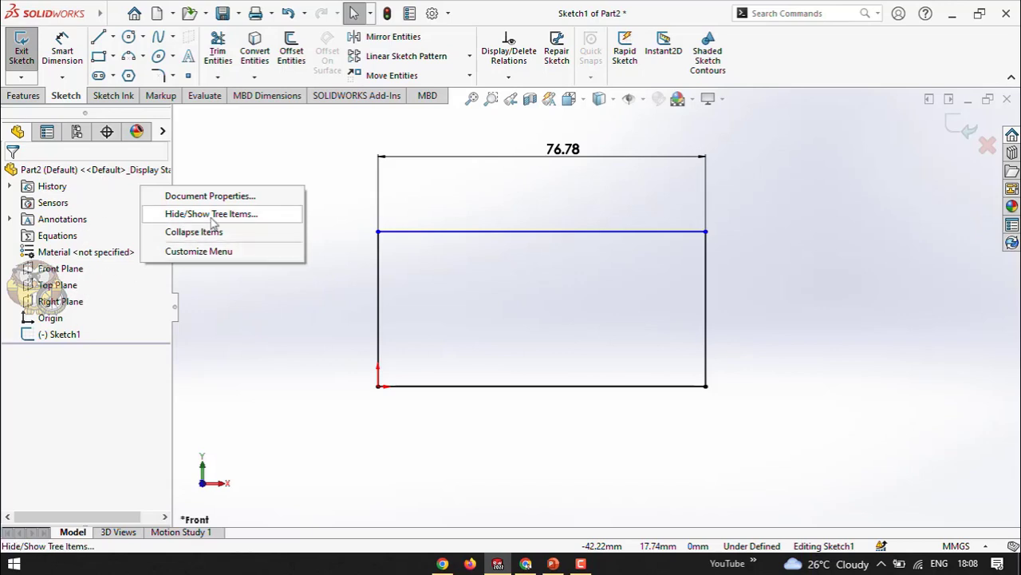
{"action": "left_click", "coordinate": [263, 221]}
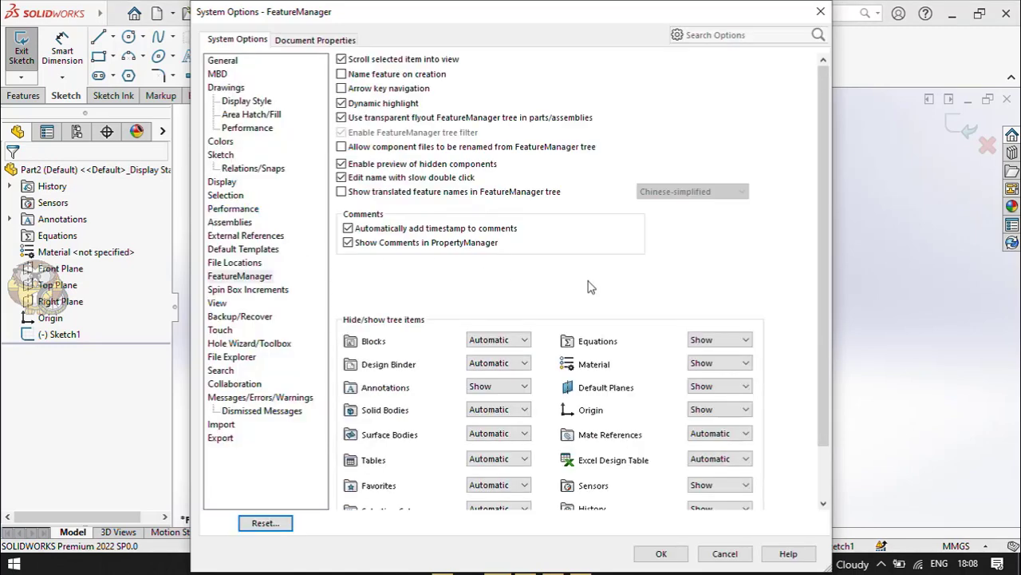
{"action": "scroll", "coordinate": [603, 319], "scroll_direction": "down", "scroll_amount": 1}
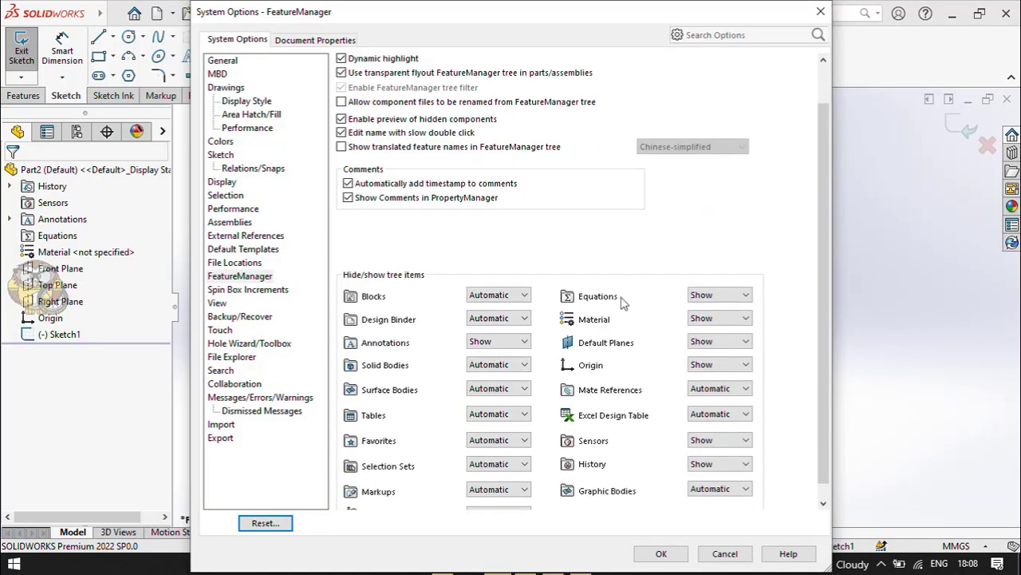
{"action": "left_click", "coordinate": [706, 297]}
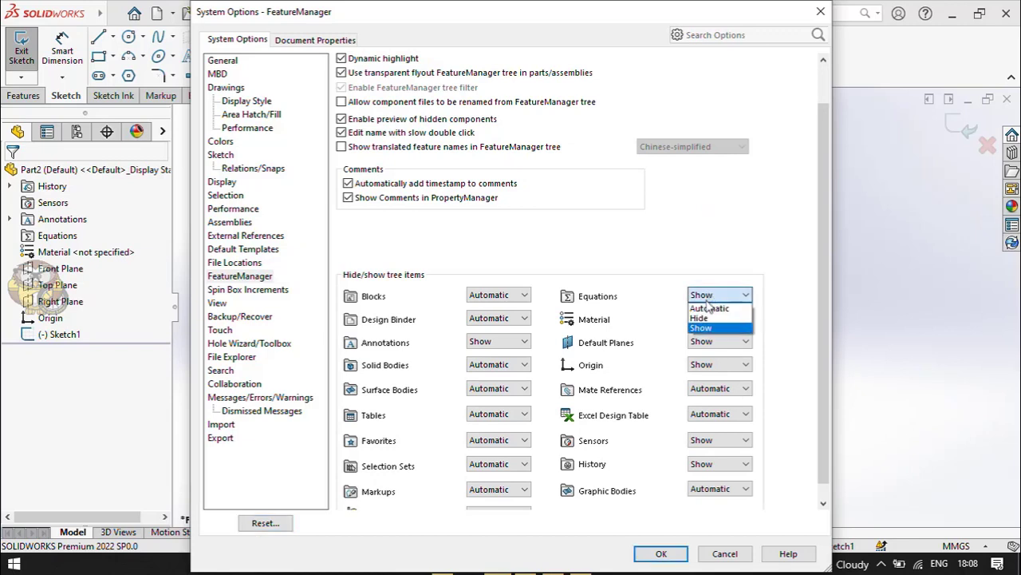
{"action": "left_click", "coordinate": [707, 308]}
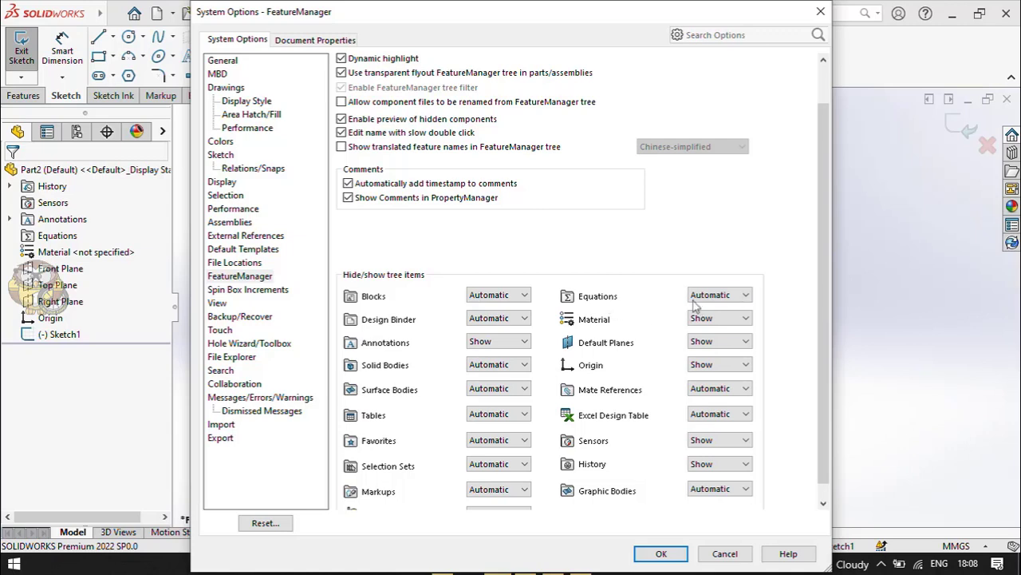
{"action": "left_click", "coordinate": [717, 295]}
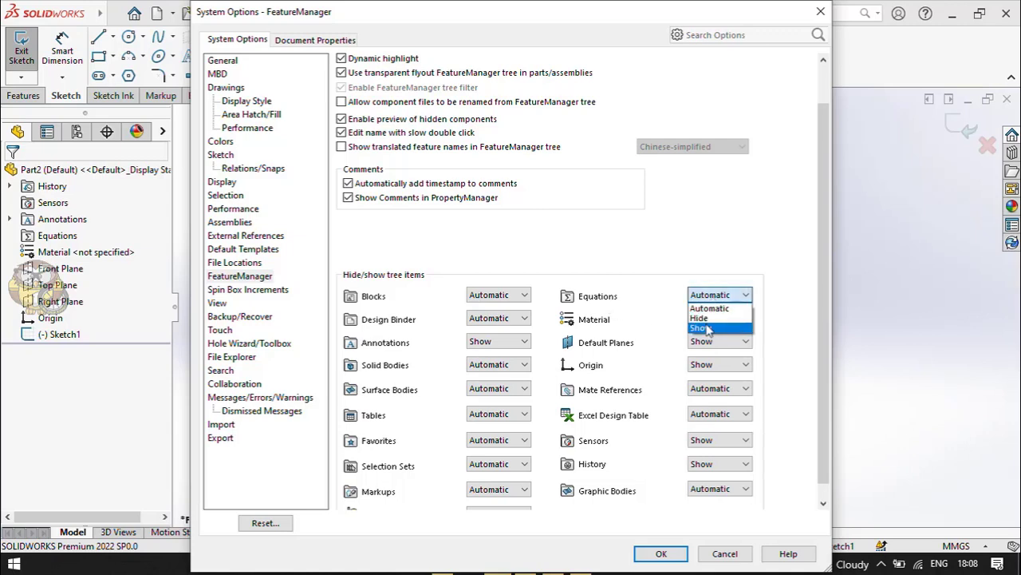
{"action": "left_click", "coordinate": [743, 328]}
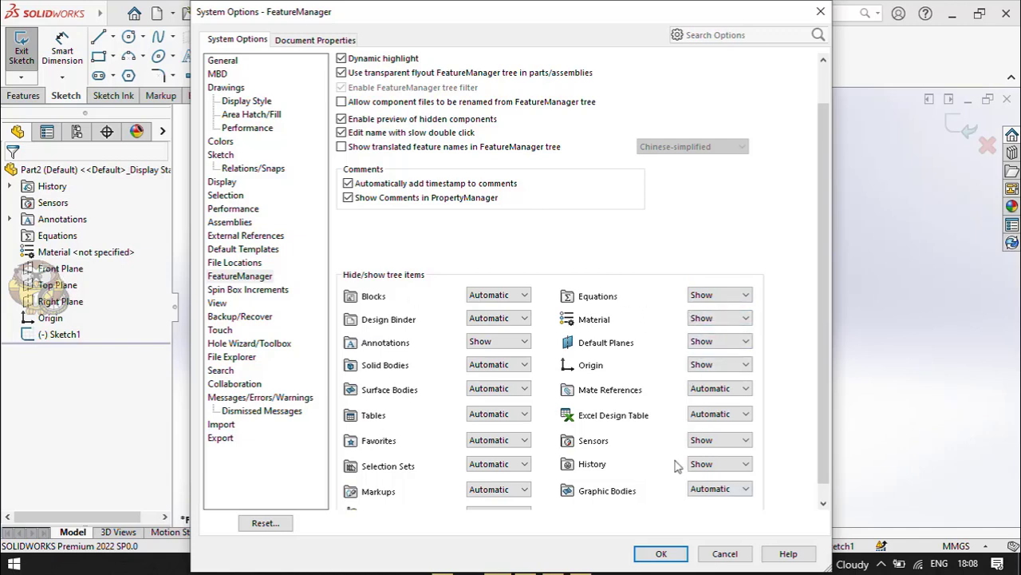
{"action": "left_click", "coordinate": [662, 554]}
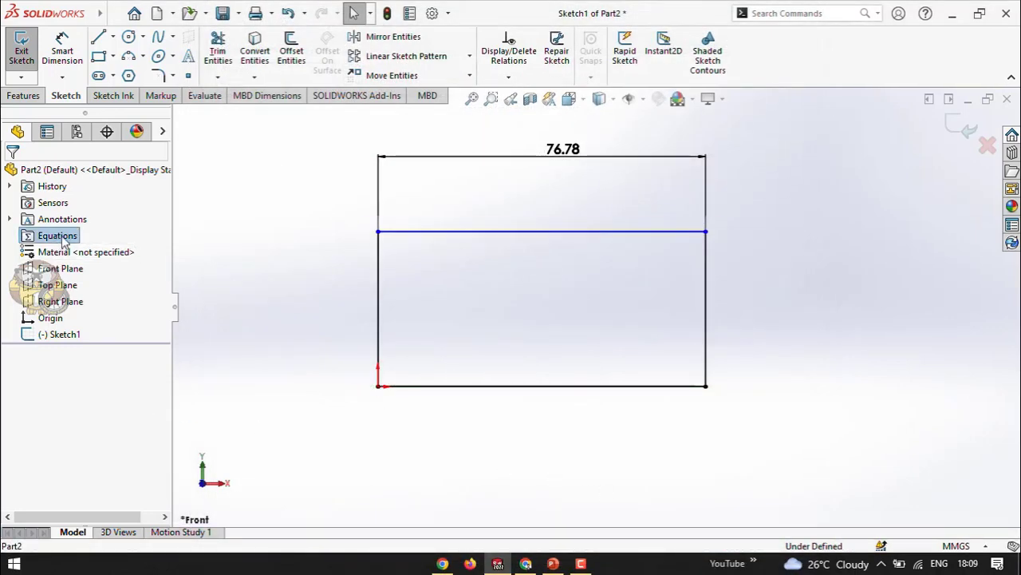
Step: Open the equations manager and add a global variable A equal to 10, as given on the PowerPoint slide
{"action": "right_click", "coordinate": [64, 243]}
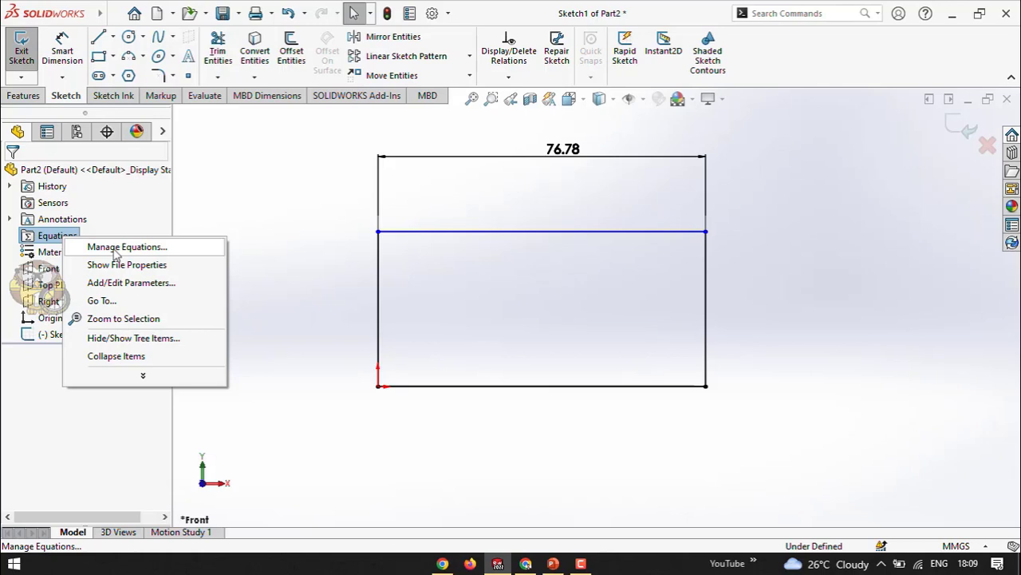
{"action": "left_click", "coordinate": [170, 248]}
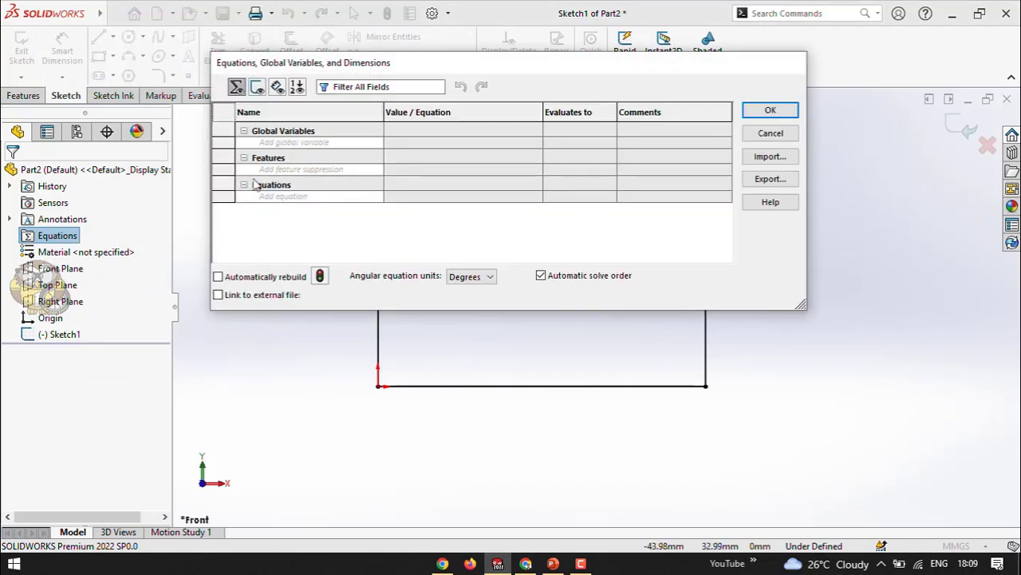
{"action": "left_click", "coordinate": [303, 144]}
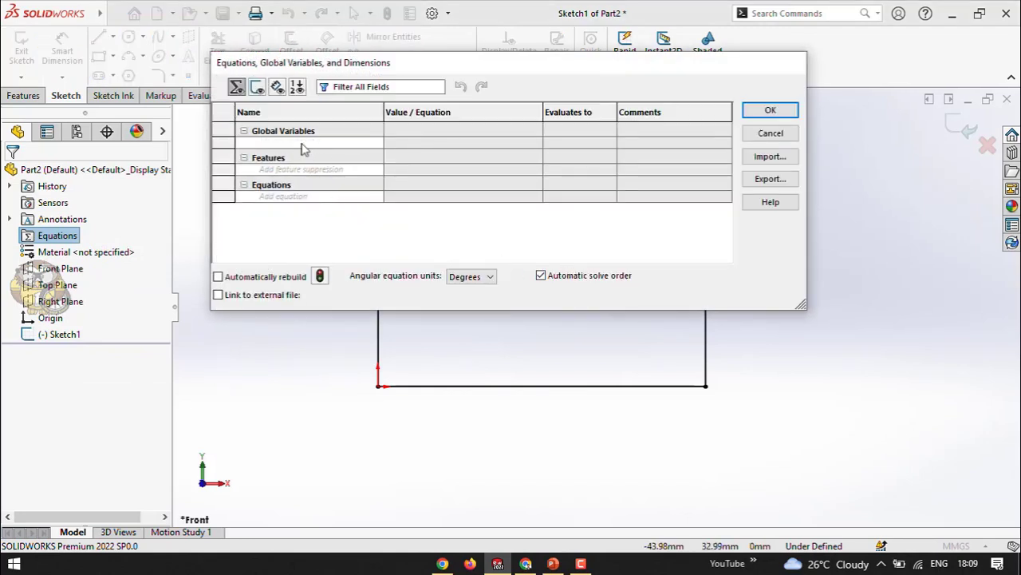
{"action": "left_click", "coordinate": [553, 563]}
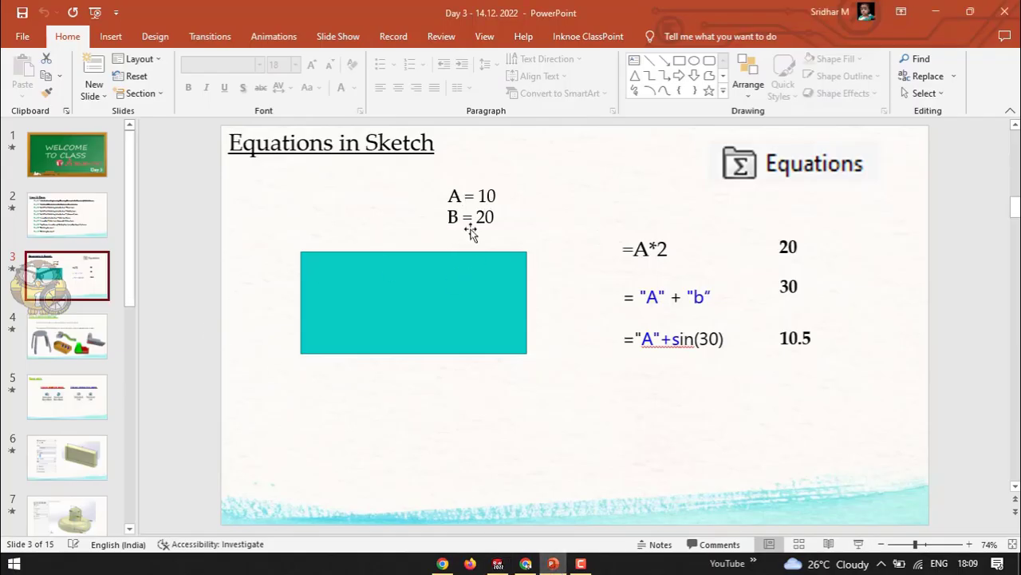
{"action": "left_click", "coordinate": [935, 12]}
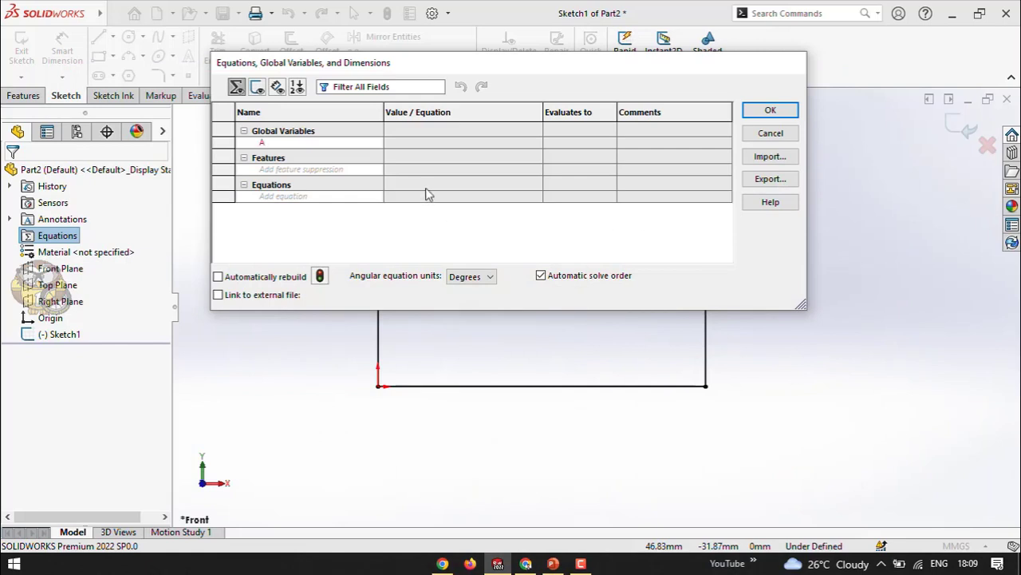
{"action": "left_click", "coordinate": [269, 147]}
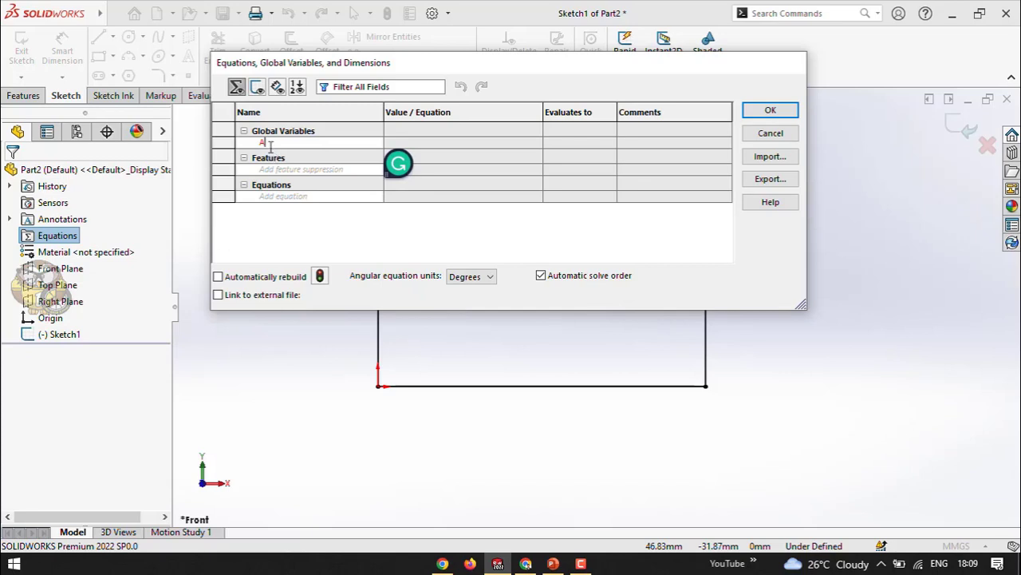
{"action": "key", "text": "Tab"}
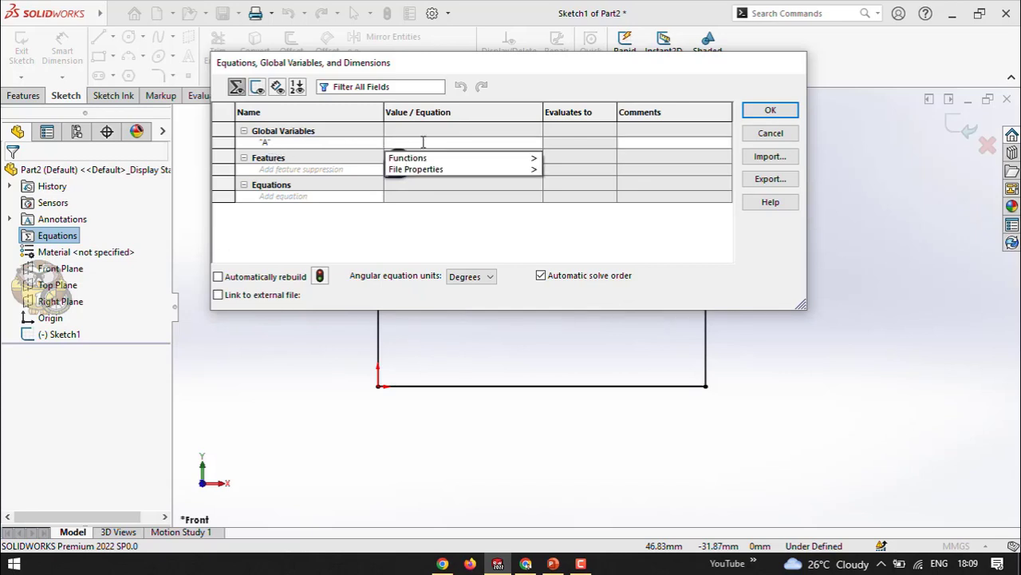
{"action": "type", "text": "=10"}
{"action": "key", "text": "Tab"}
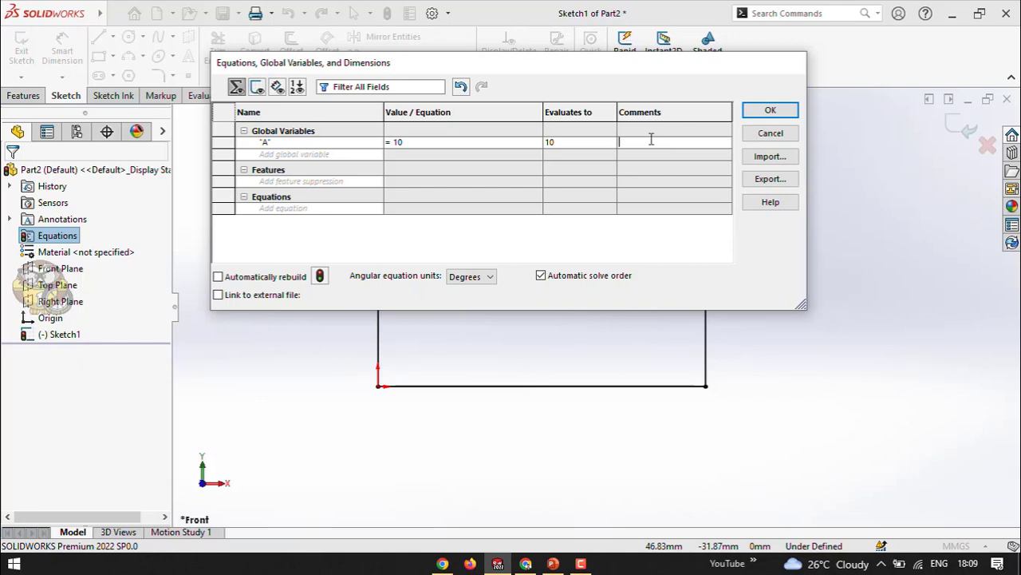
Step: Add a second global variable B equal to 20 and apply the equation changes
{"action": "left_click", "coordinate": [300, 155]}
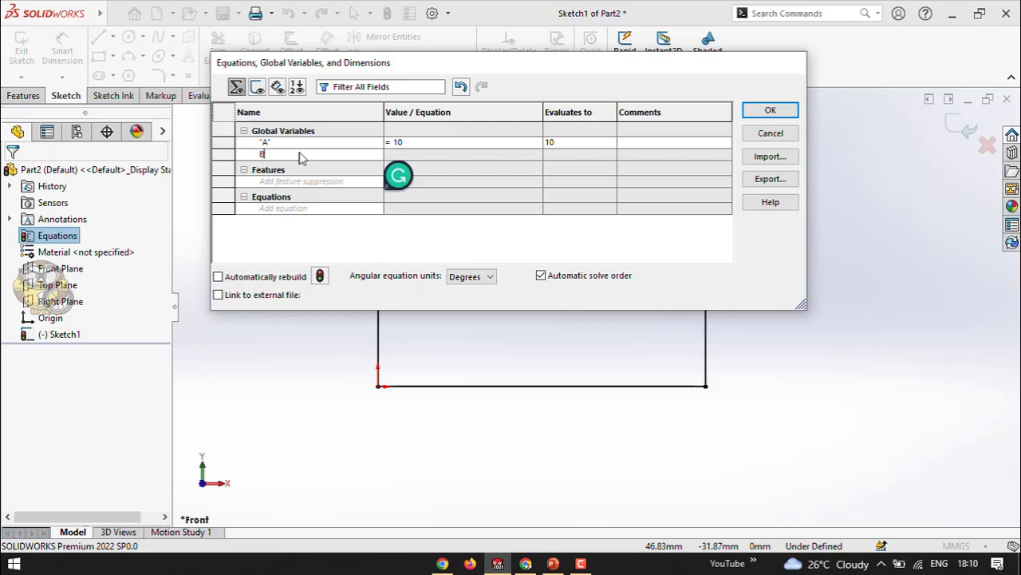
{"action": "left_click", "coordinate": [408, 156]}
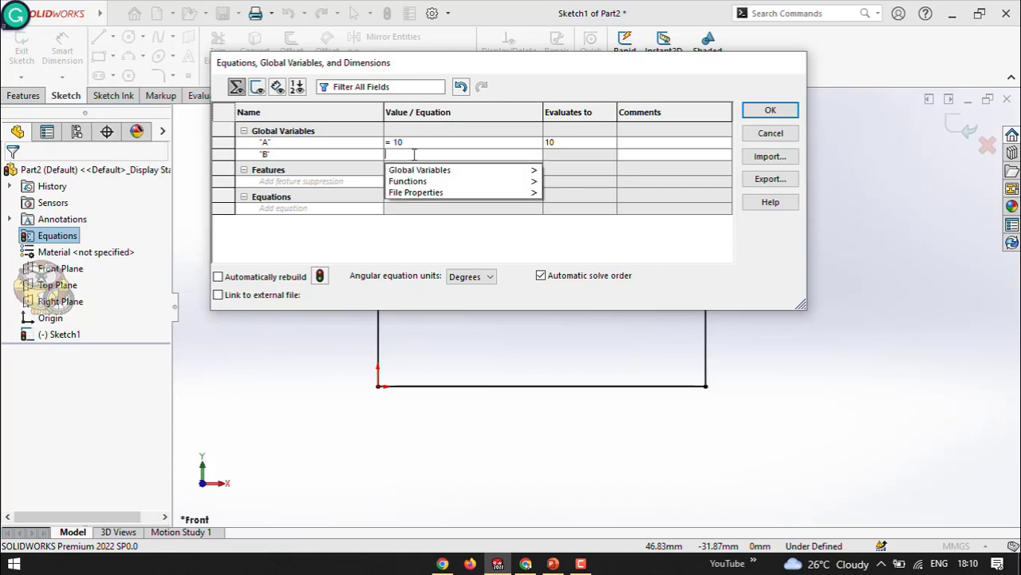
{"action": "type", "text": "=20"}
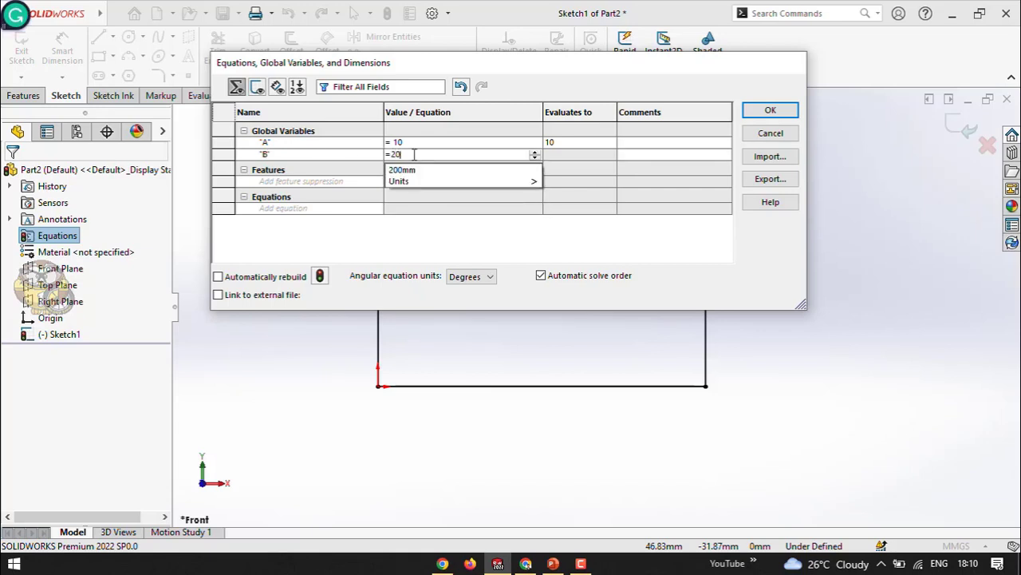
{"action": "left_click", "coordinate": [603, 165]}
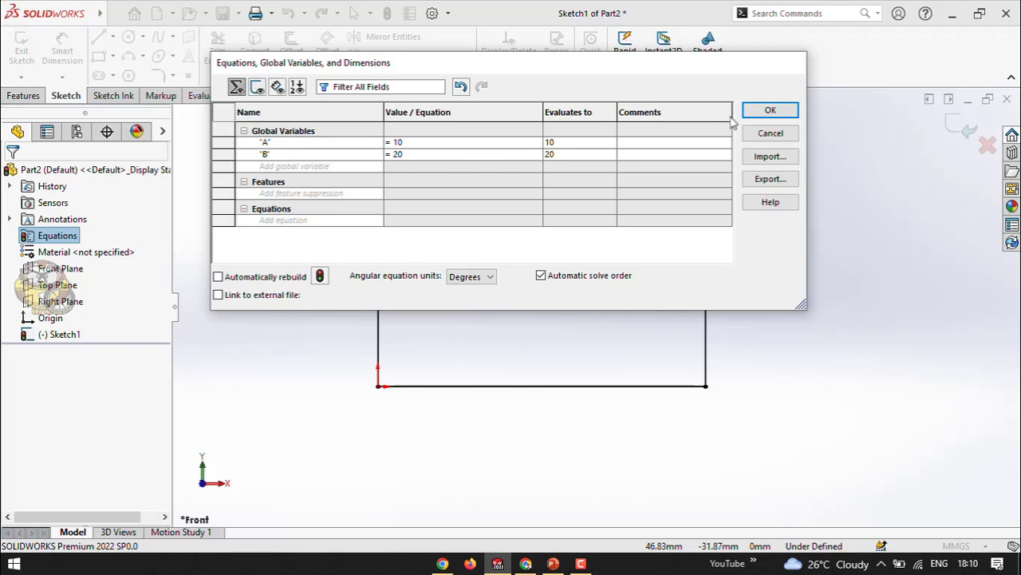
{"action": "left_click", "coordinate": [766, 111]}
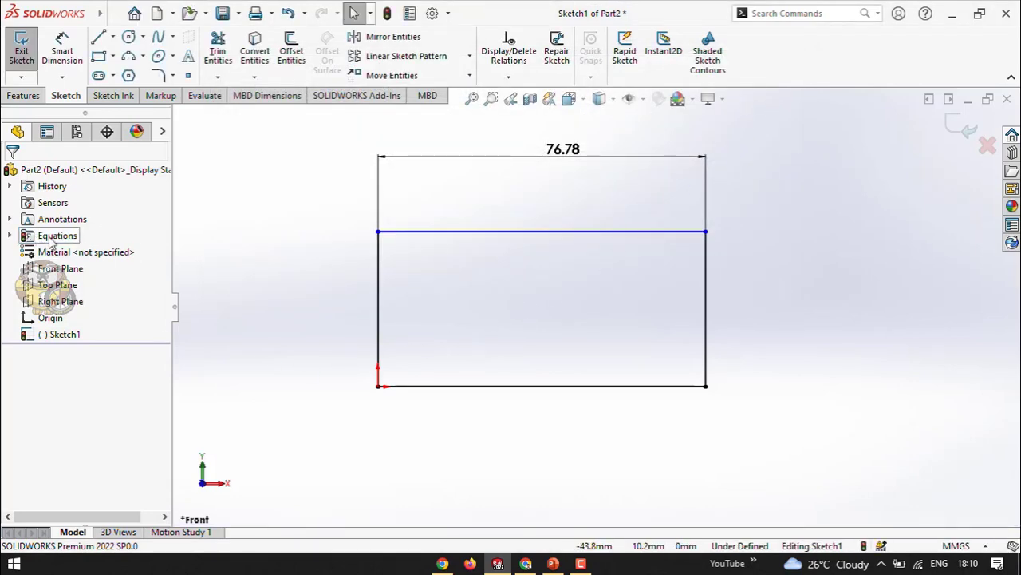
Step: Link the rectangle's horizontal width dimension to global variable B with the equation ="B"
{"action": "double_click", "coordinate": [564, 151]}
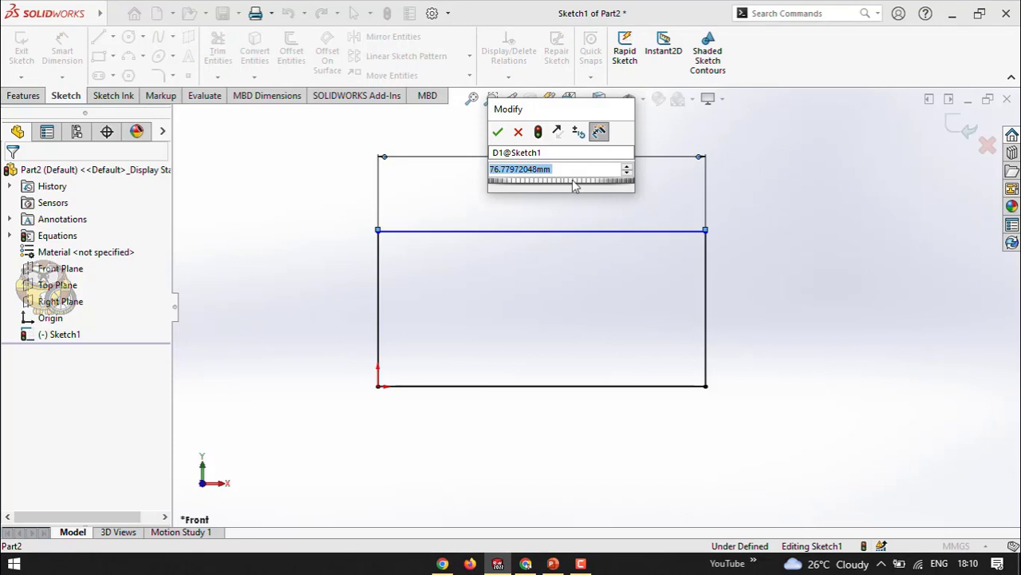
{"action": "type", "text": "="}
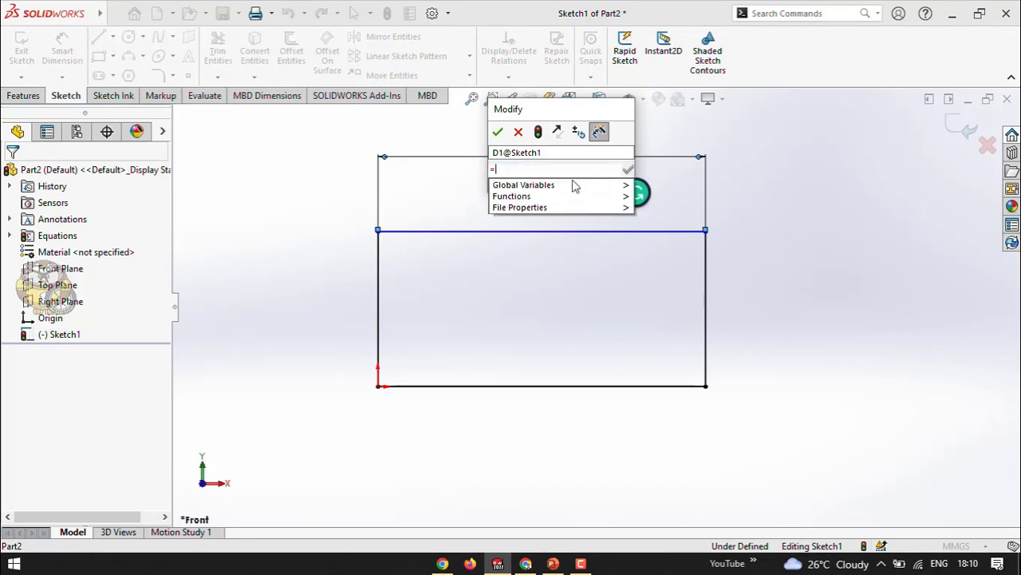
{"action": "mouse_move", "coordinate": [574, 185]}
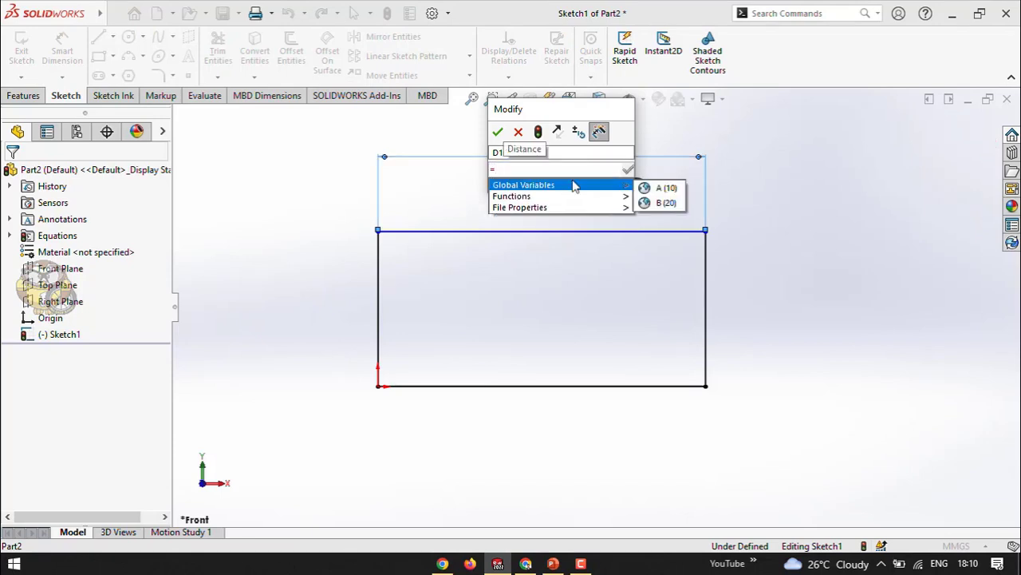
{"action": "mouse_move", "coordinate": [548, 207]}
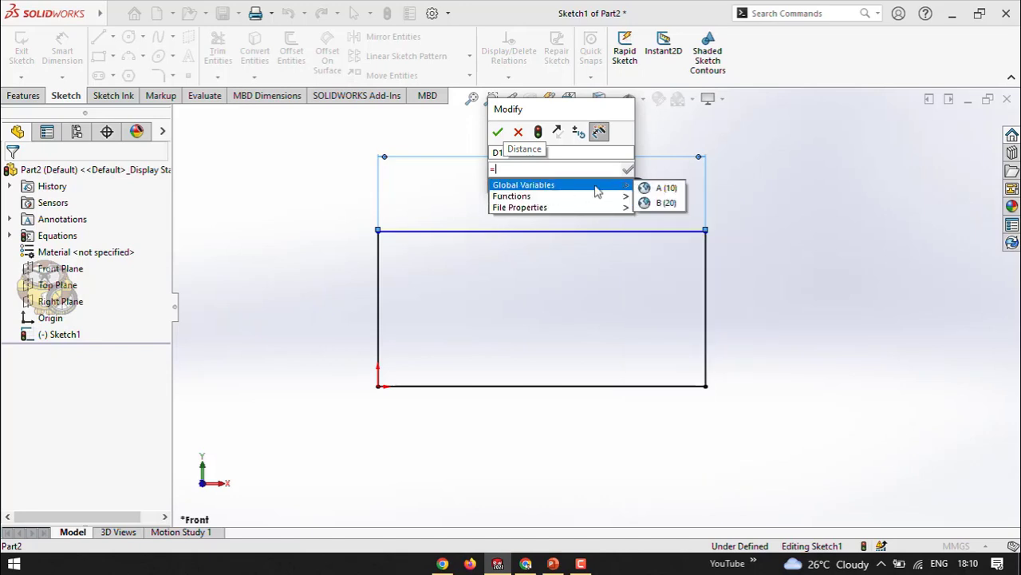
{"action": "left_click", "coordinate": [666, 204]}
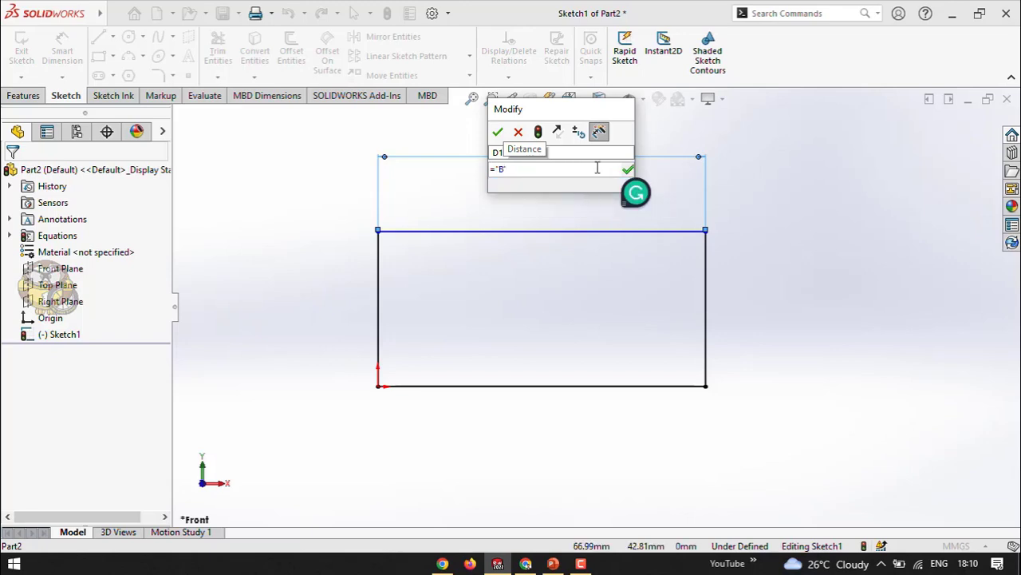
{"action": "left_click", "coordinate": [629, 169]}
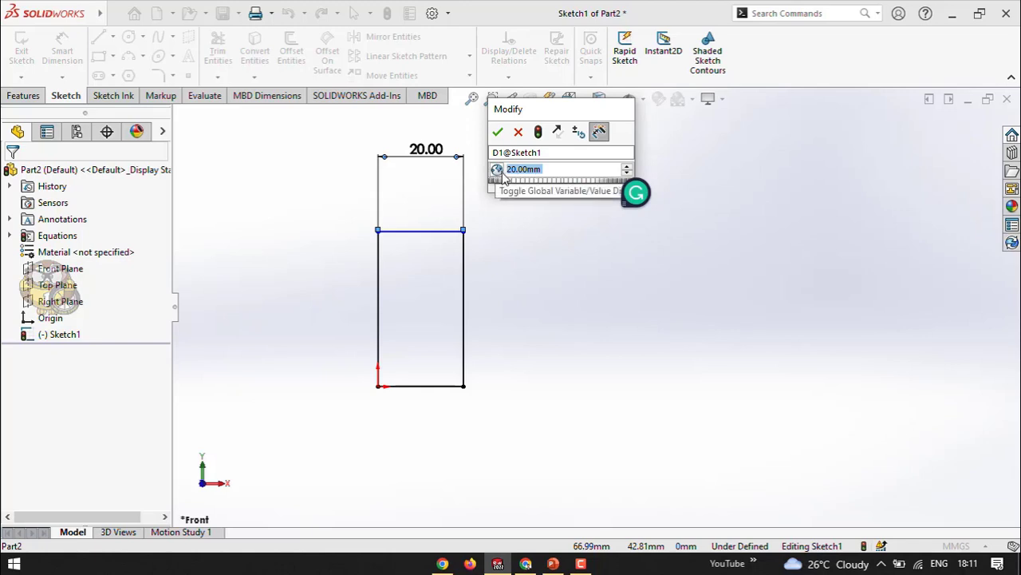
{"action": "left_click", "coordinate": [497, 170]}
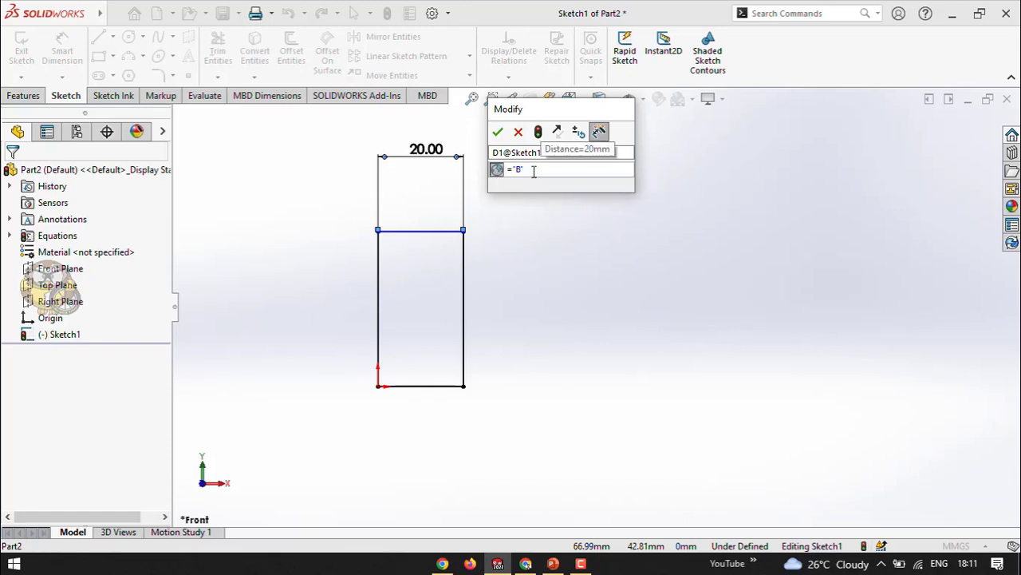
{"action": "left_click", "coordinate": [497, 133]}
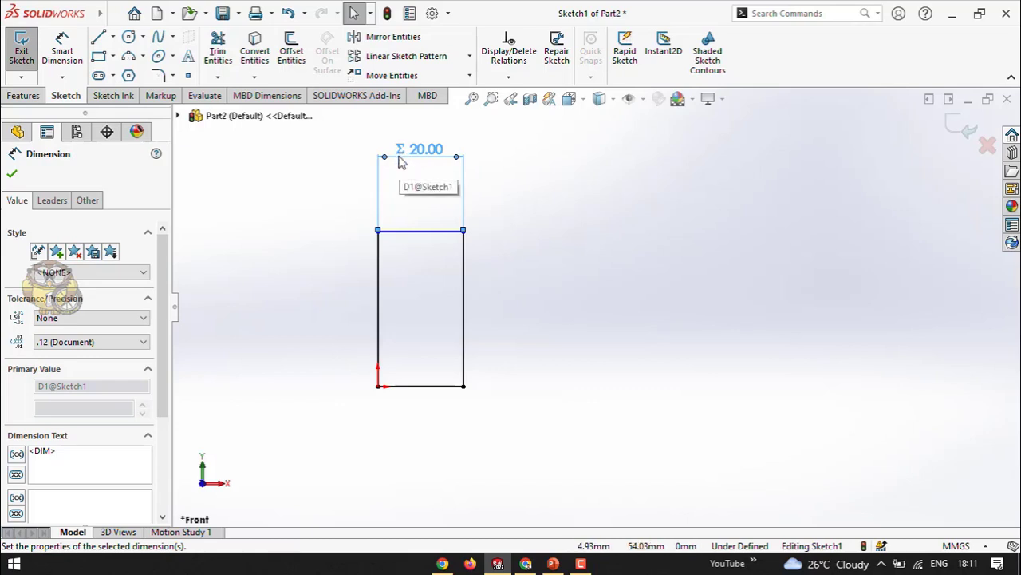
Step: Finish the width dimension and add a vertical dimension to the rectangle's right edge
{"action": "left_click", "coordinate": [12, 173]}
{"action": "left_click", "coordinate": [315, 269]}
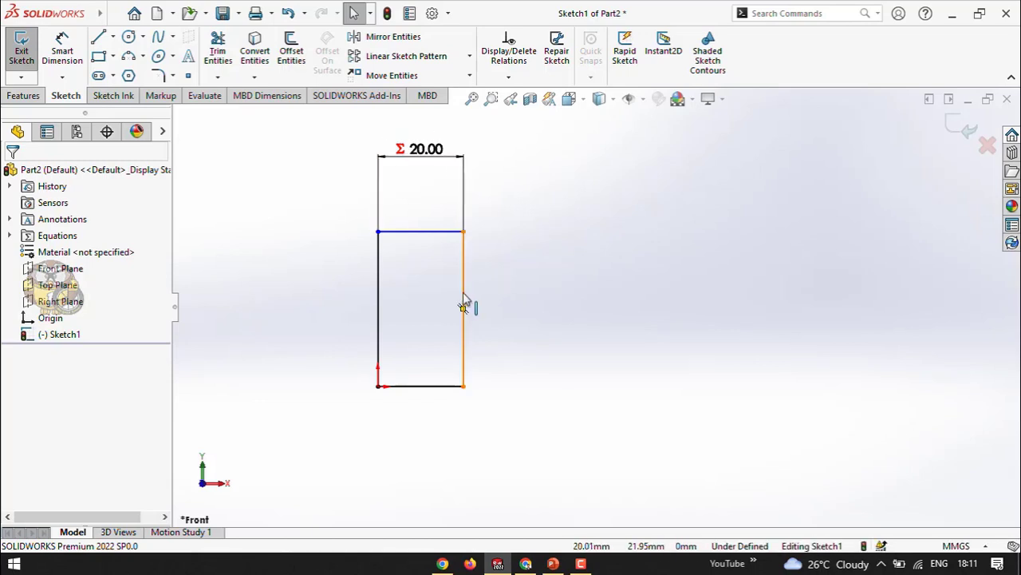
{"action": "left_click", "coordinate": [62, 50]}
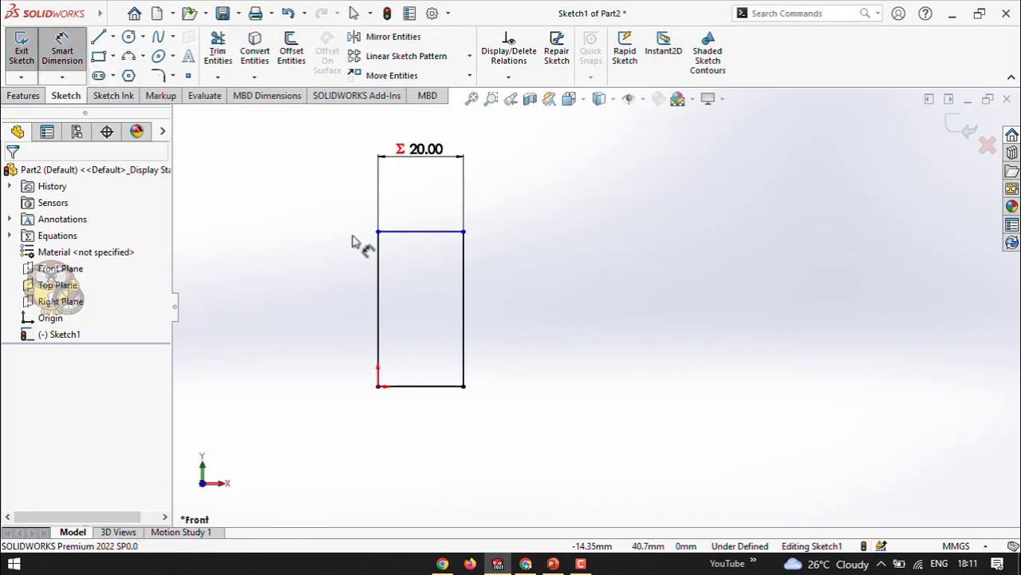
{"action": "left_click", "coordinate": [464, 300]}
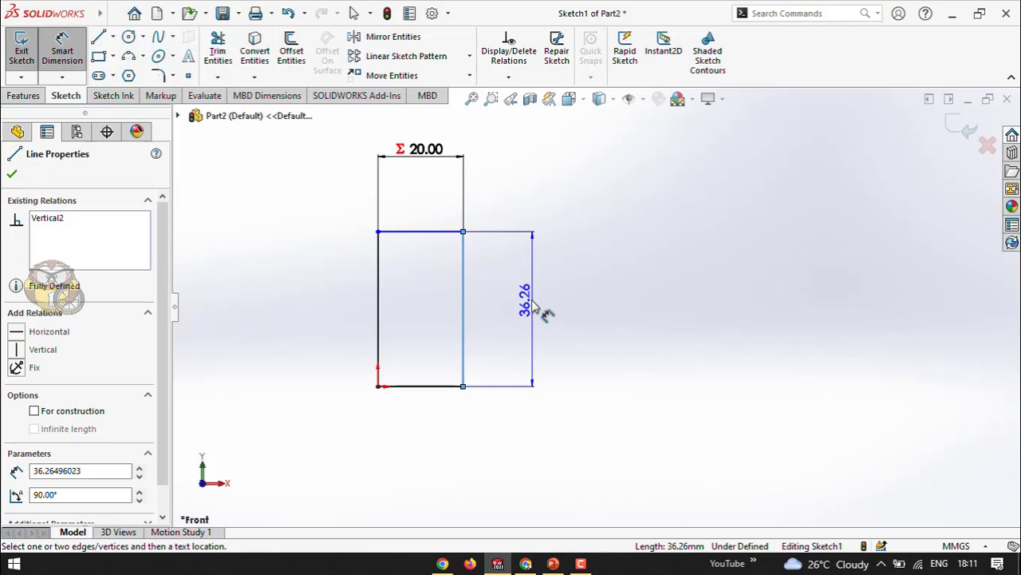
{"action": "left_click", "coordinate": [536, 309]}
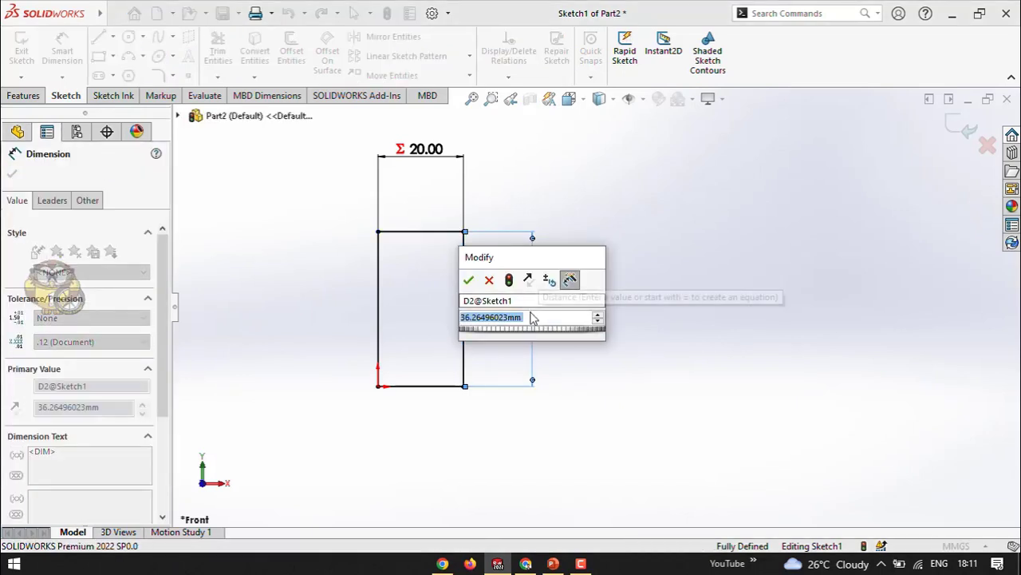
Step: Switch to PowerPoint, review the example equation =A*2 on the Equations in Sketch slide, and return to SOLIDWORKS
{"action": "left_click", "coordinate": [553, 563]}
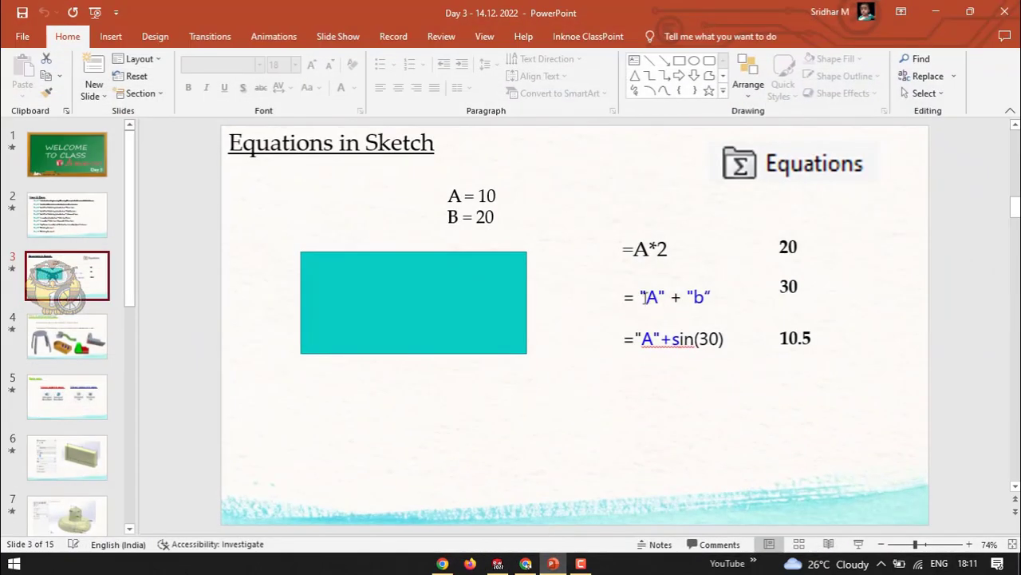
{"action": "left_click_drag", "start_coordinate": [636, 252], "coordinate": [668, 251]}
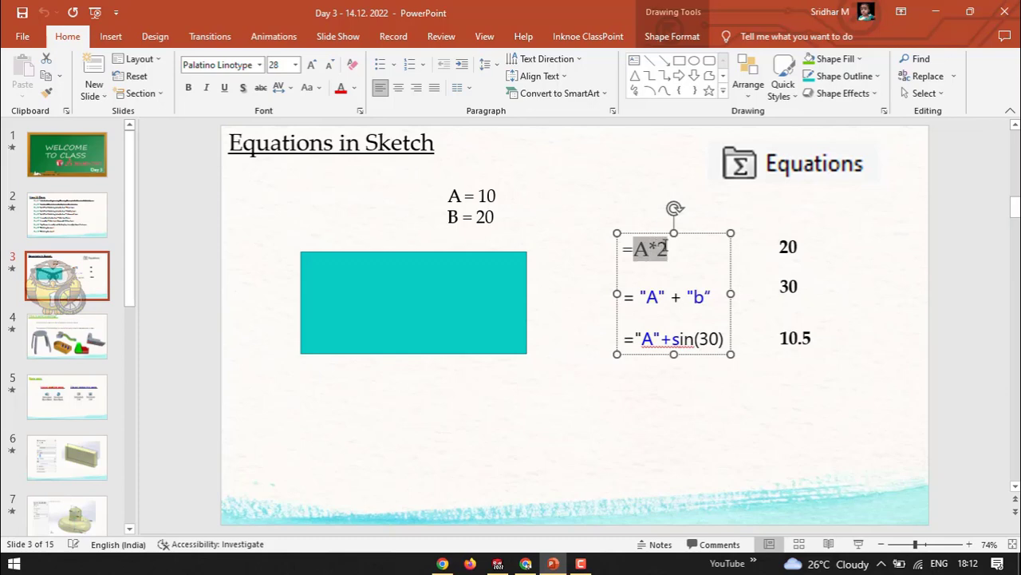
{"action": "left_click", "coordinate": [652, 256]}
{"action": "left_click", "coordinate": [932, 6]}
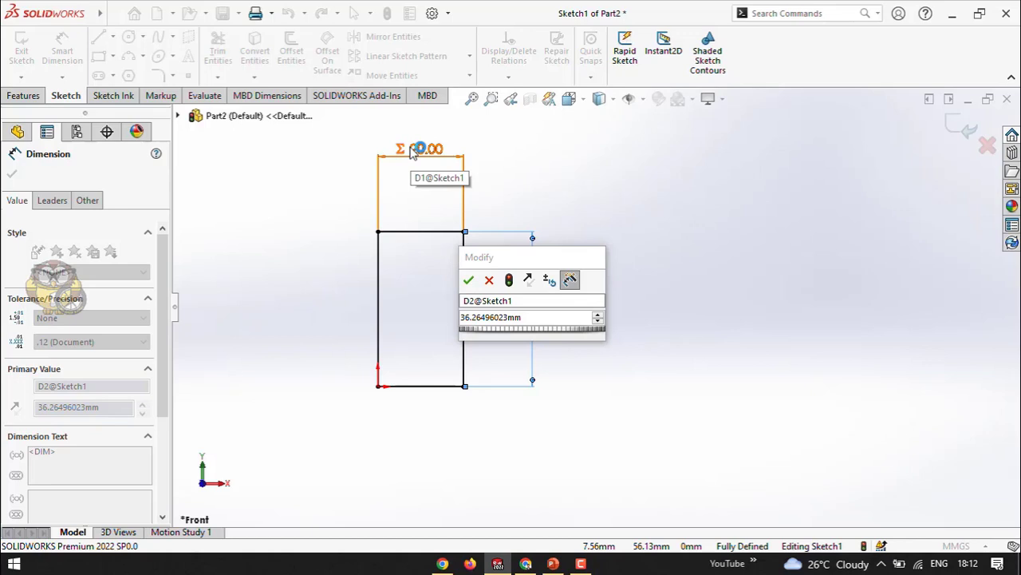
Step: Drive the rectangle's height dimension with the equation ="B"*2, using global variable B, and finish dimensioning
{"action": "left_click", "coordinate": [539, 319]}
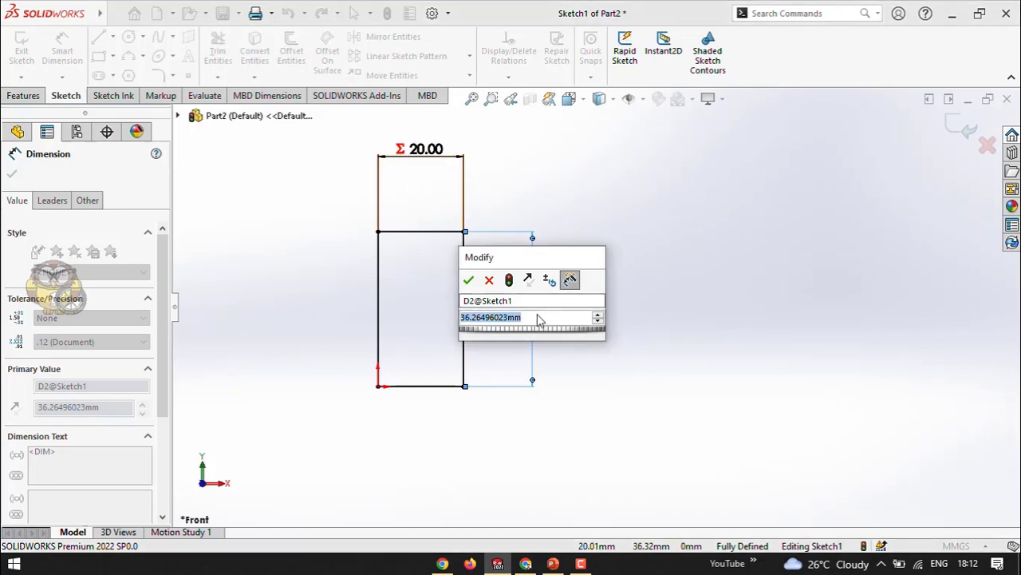
{"action": "type", "text": "="}
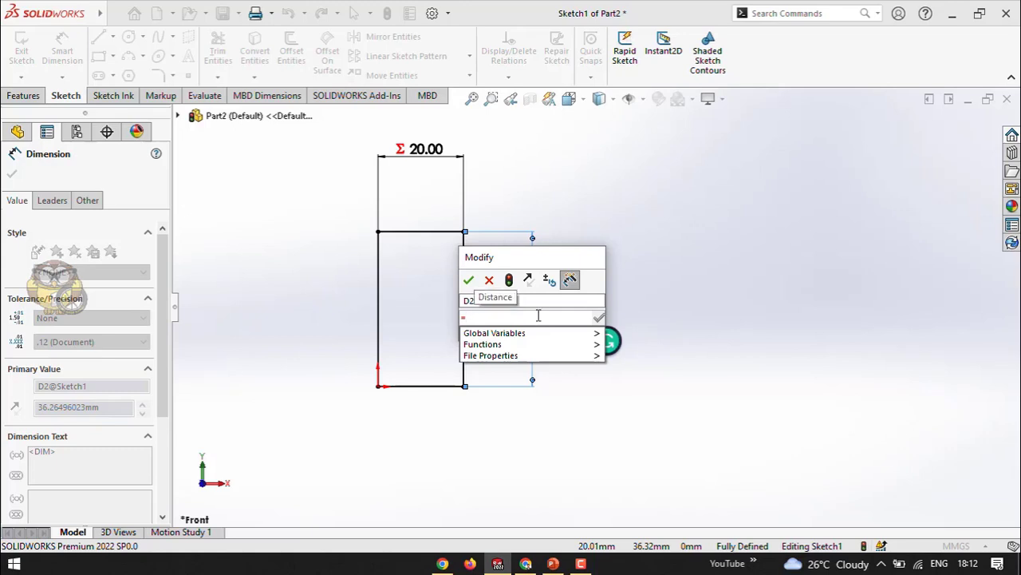
{"action": "mouse_move", "coordinate": [526, 335]}
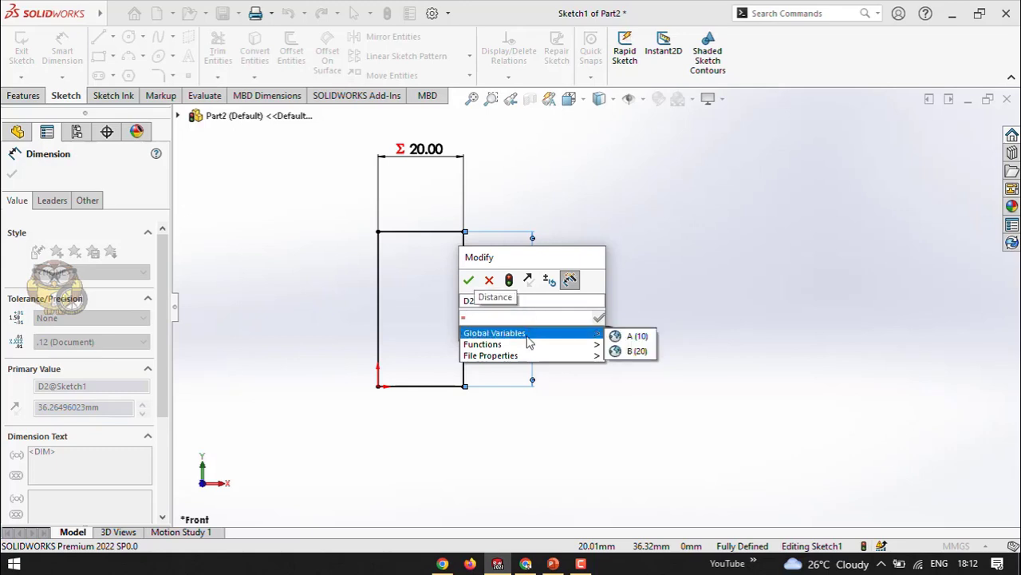
{"action": "left_click", "coordinate": [639, 351]}
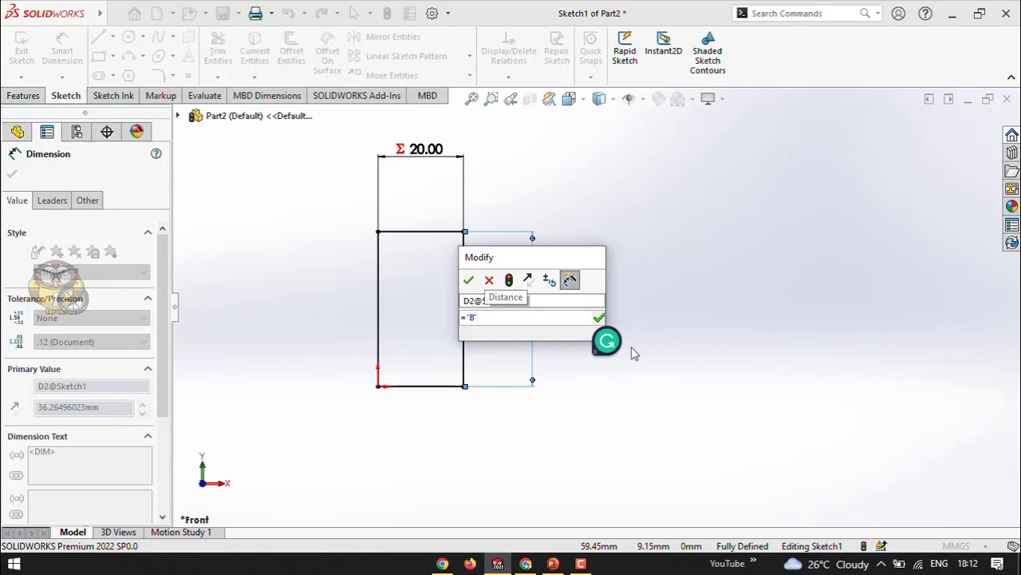
{"action": "type", "text": "*"}
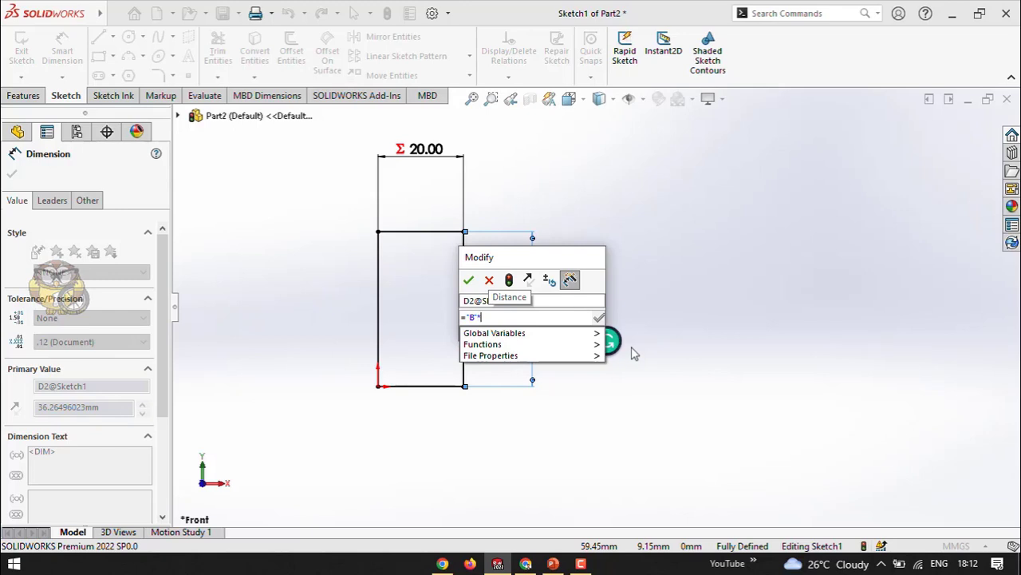
{"action": "type", "text": "2"}
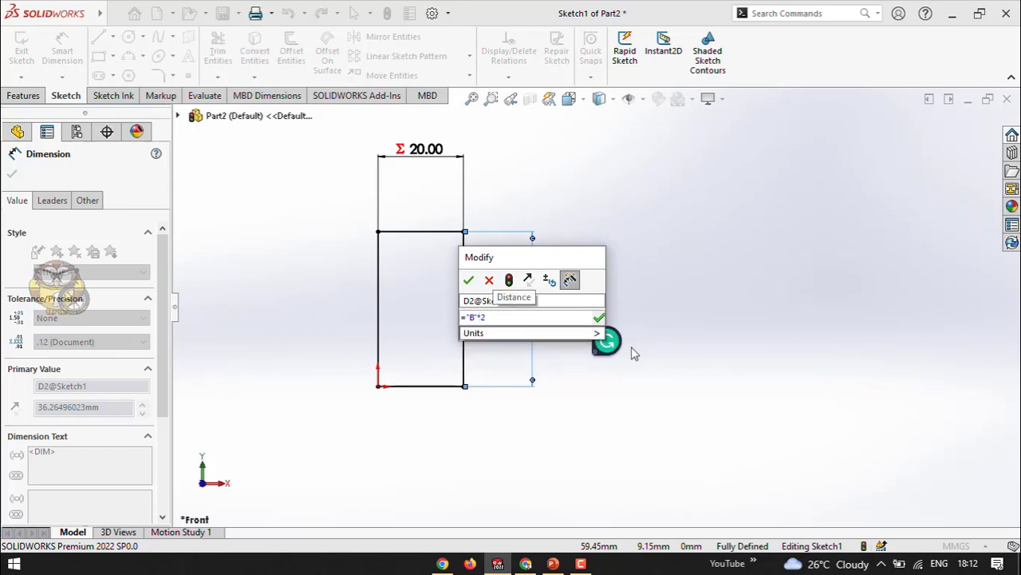
{"action": "left_click", "coordinate": [599, 318]}
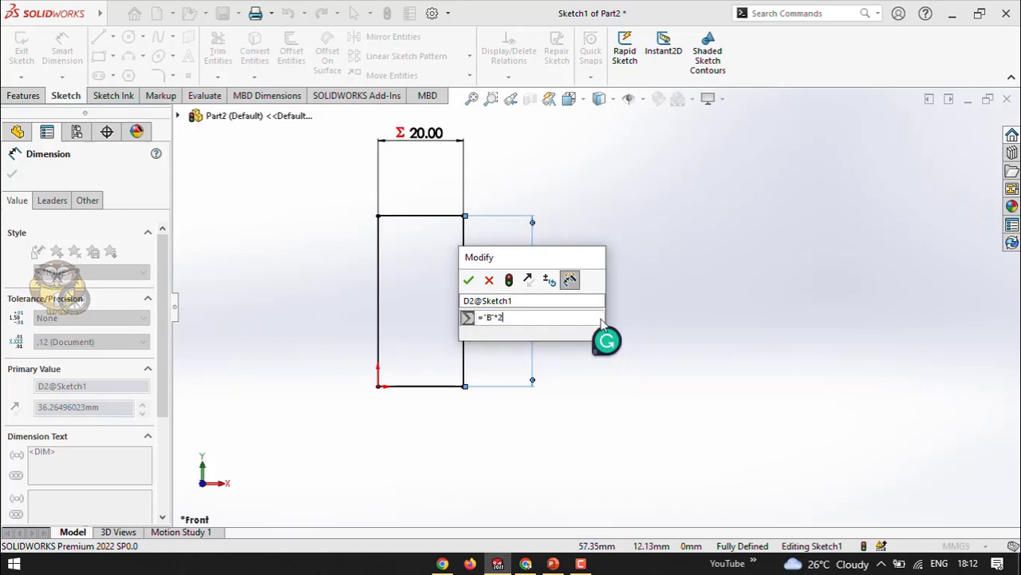
{"action": "left_click", "coordinate": [468, 281]}
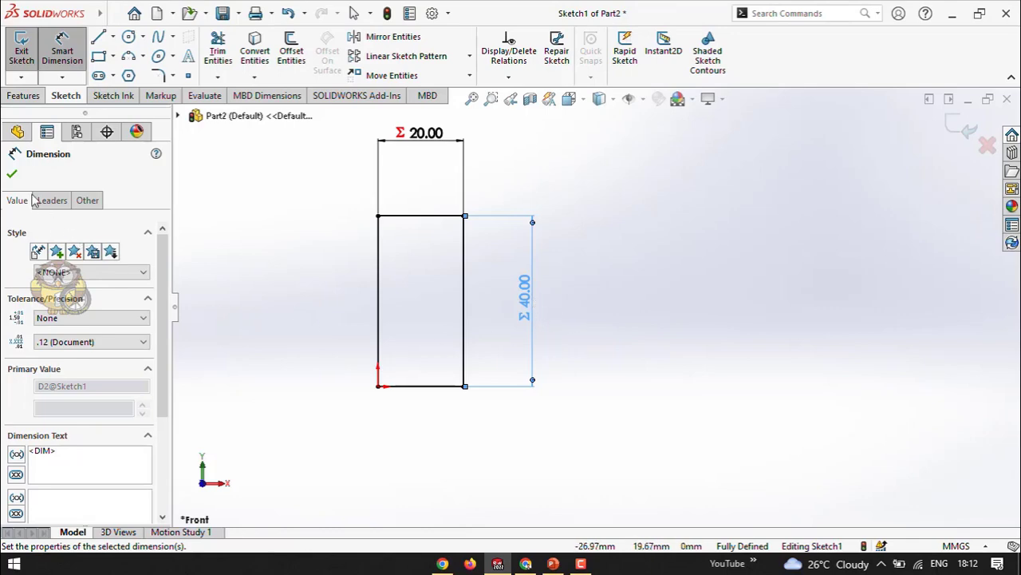
{"action": "left_click", "coordinate": [12, 173]}
{"action": "key", "text": "Escape"}
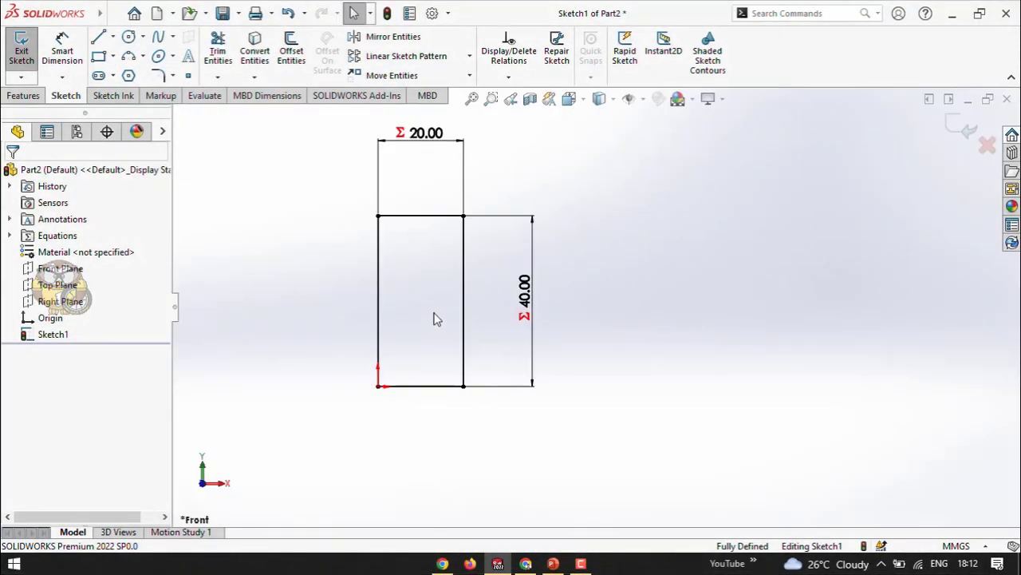
Step: Open the equations manager, set global variable B to 30, and apply the change to the sketch
{"action": "left_click", "coordinate": [56, 239]}
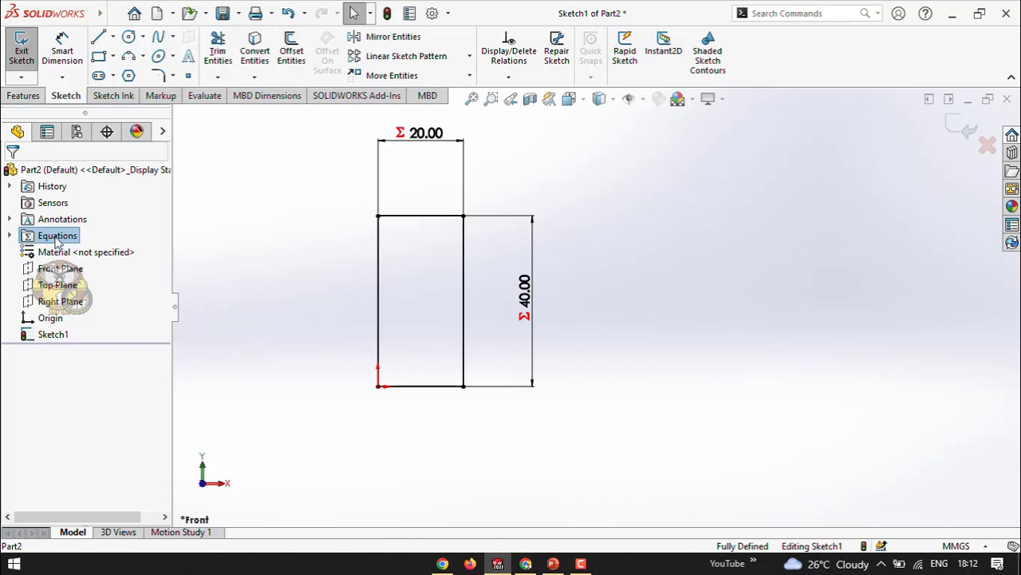
{"action": "right_click", "coordinate": [56, 243]}
{"action": "left_click", "coordinate": [106, 248]}
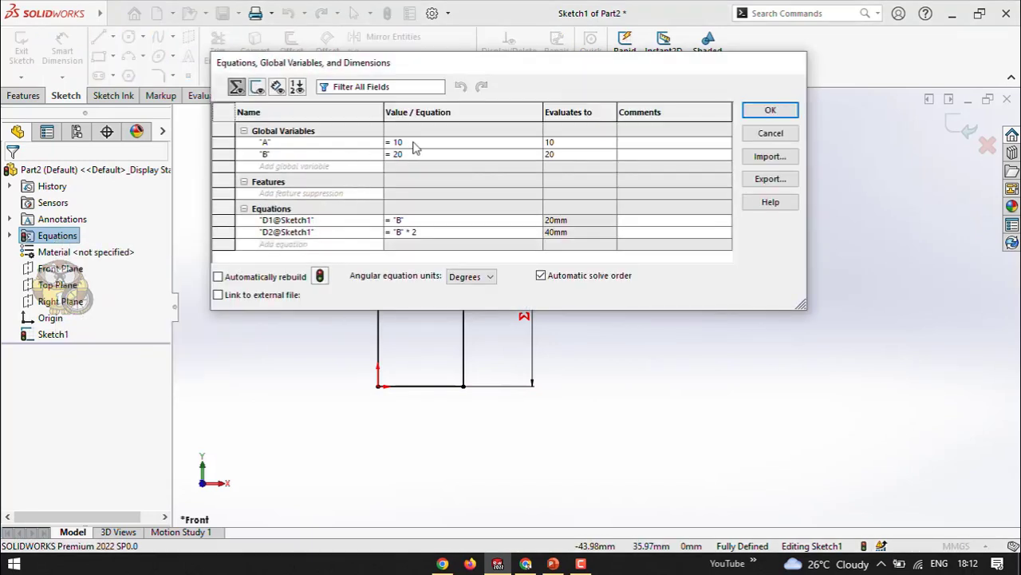
{"action": "left_click", "coordinate": [398, 154]}
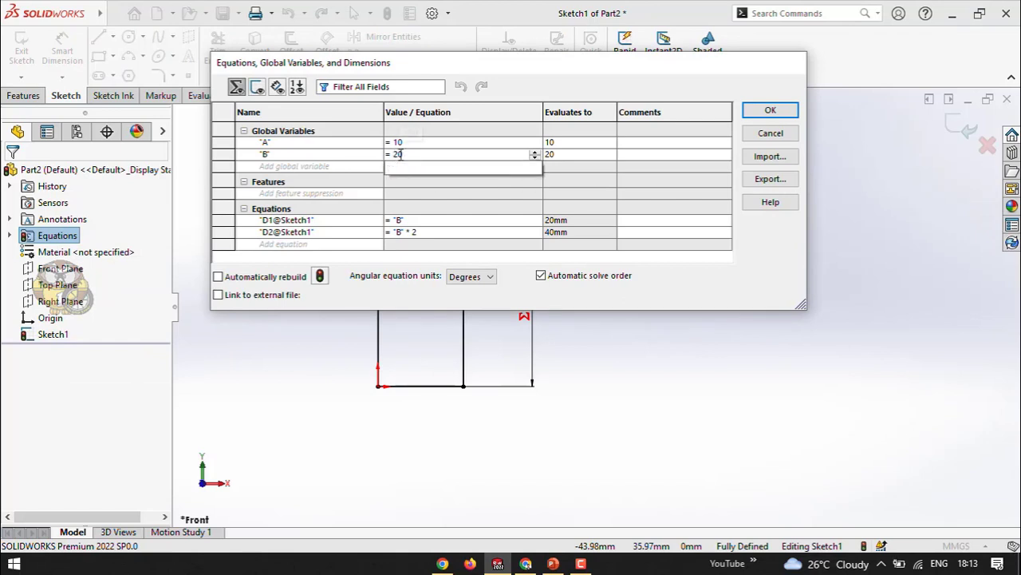
{"action": "key", "text": "BackSpace"}
{"action": "type", "text": "3"}
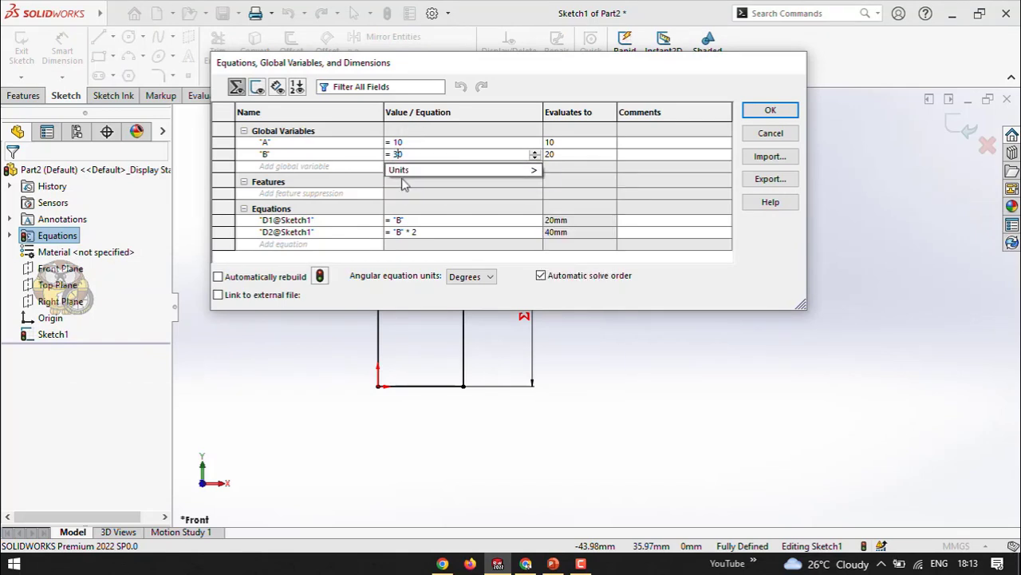
{"action": "left_click", "coordinate": [770, 112]}
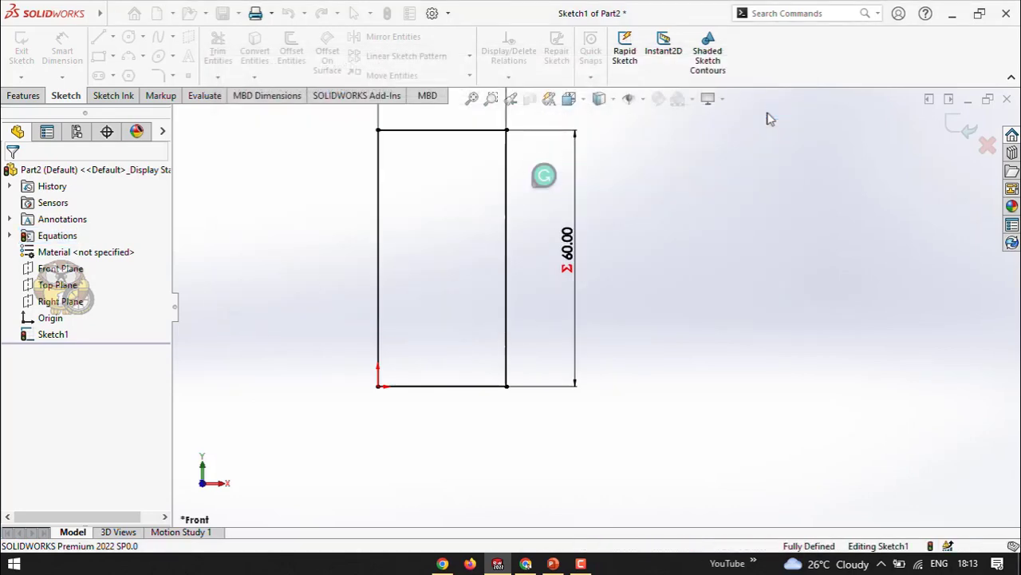
{"action": "scroll", "coordinate": [437, 370], "scroll_direction": "up", "scroll_amount": 2}
{"action": "scroll", "coordinate": [435, 367], "scroll_direction": "down", "scroll_amount": 1}
{"action": "scroll", "coordinate": [433, 367], "scroll_direction": "up", "scroll_amount": 1}
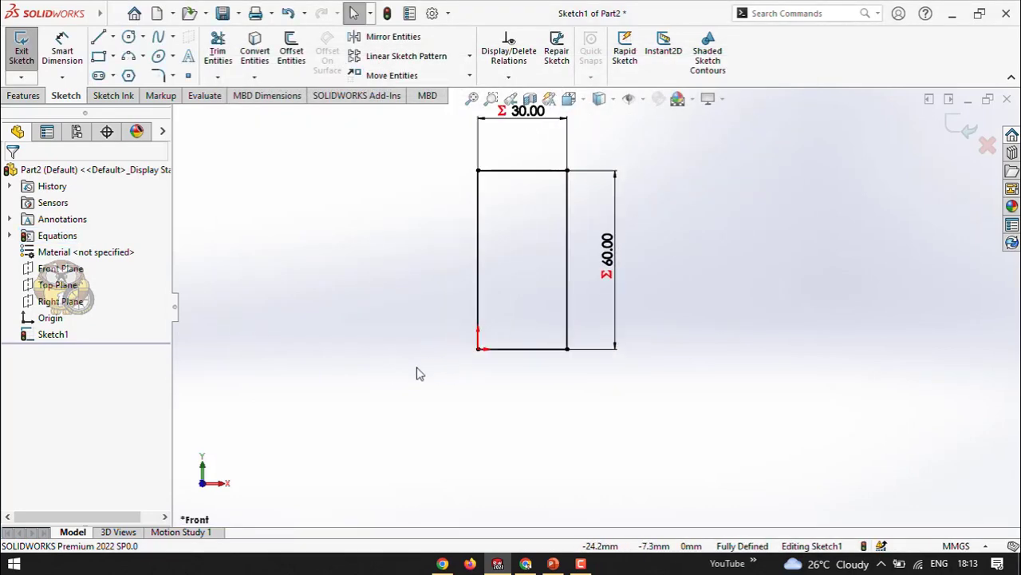
{"action": "scroll", "coordinate": [376, 380], "scroll_direction": "down", "scroll_amount": 2}
{"action": "scroll", "coordinate": [597, 307], "scroll_direction": "up", "scroll_amount": 2}
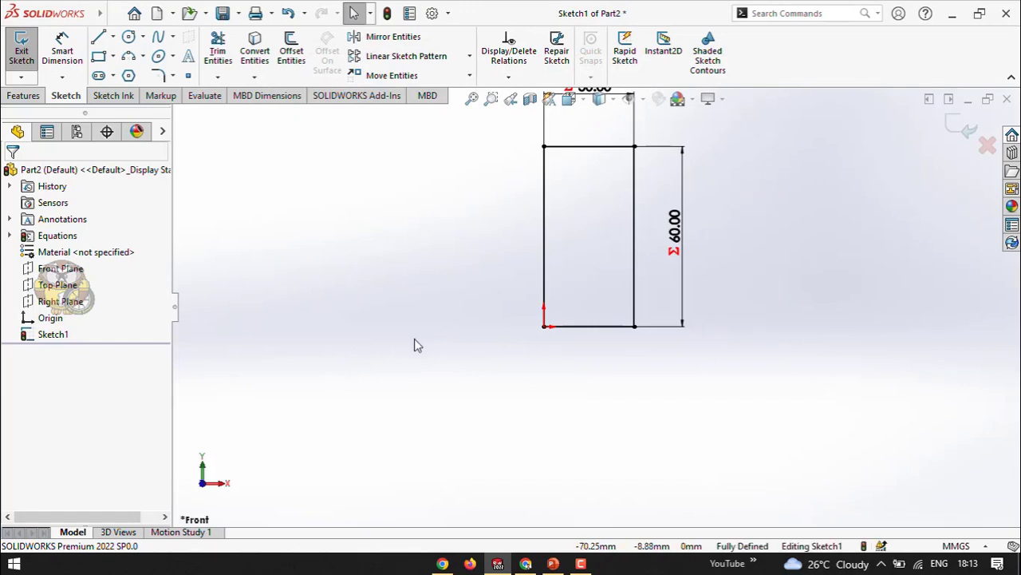
{"action": "scroll", "coordinate": [412, 339], "scroll_direction": "up", "scroll_amount": 2}
{"action": "scroll", "coordinate": [766, 147], "scroll_direction": "down", "scroll_amount": 2}
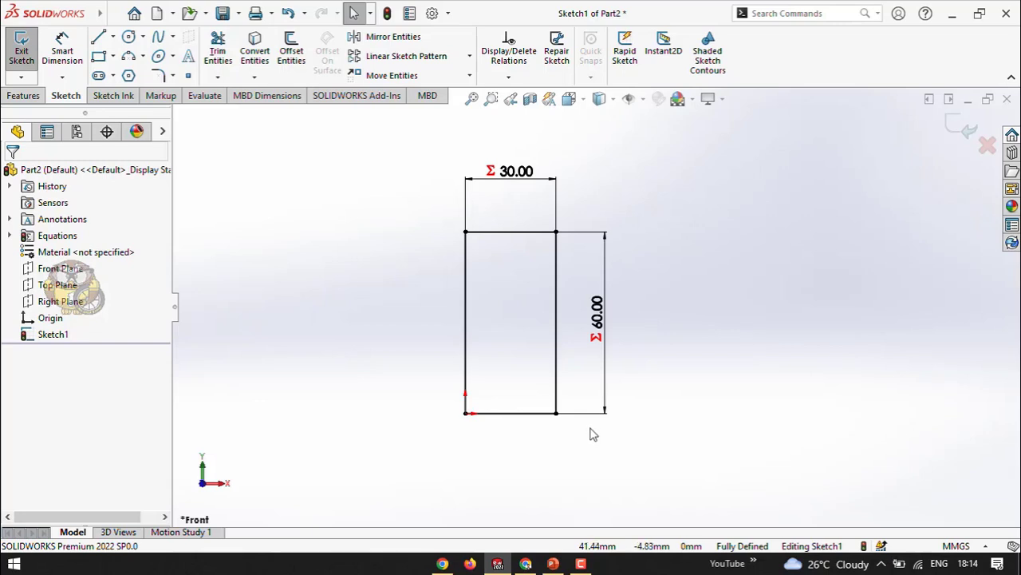
Step: Switch to PowerPoint, present the slides from Equations in Sketch through Boss-Extrude, and return to SOLIDWORKS
{"action": "left_click", "coordinate": [552, 564]}
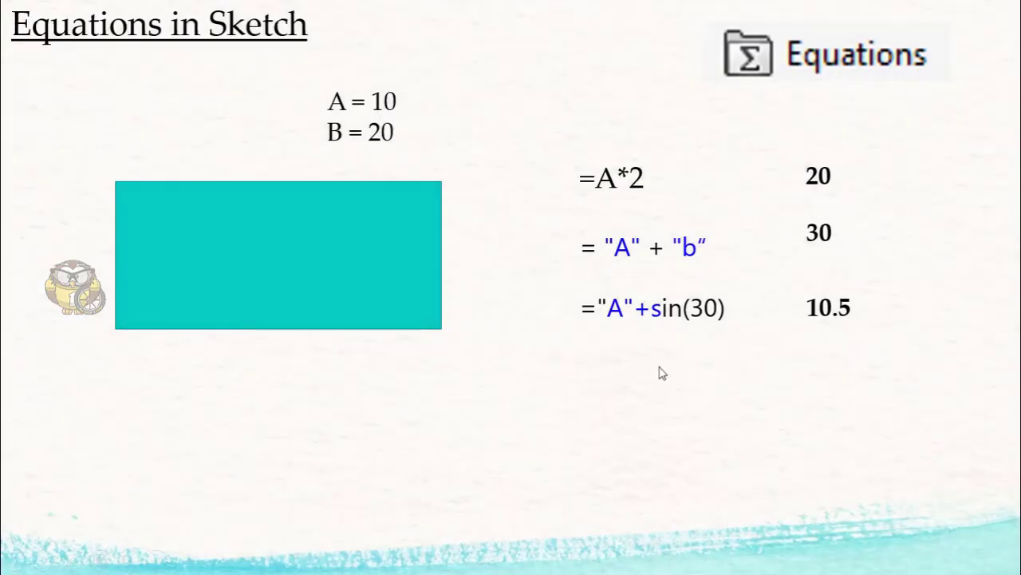
{"action": "left_click", "coordinate": [659, 368]}
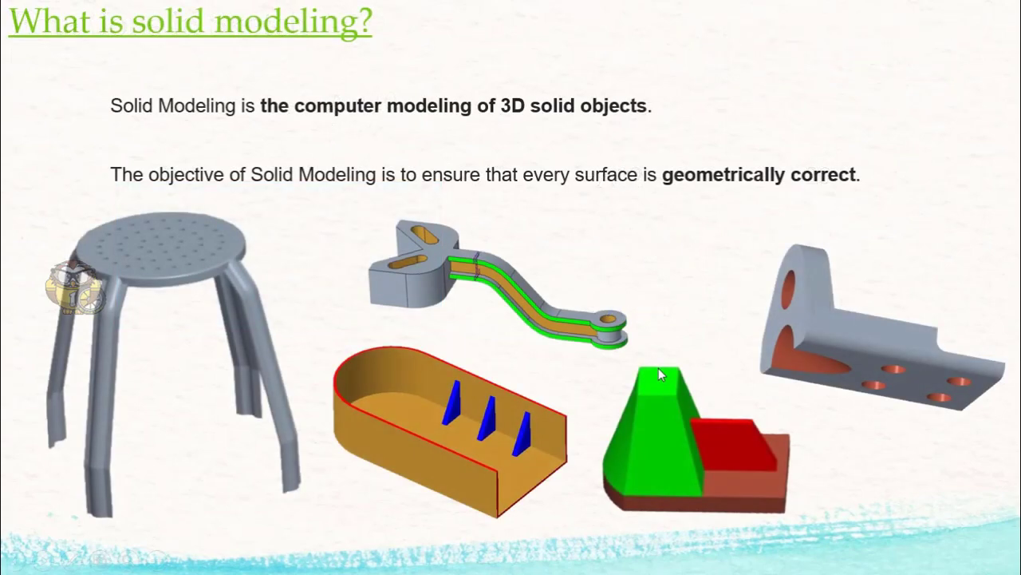
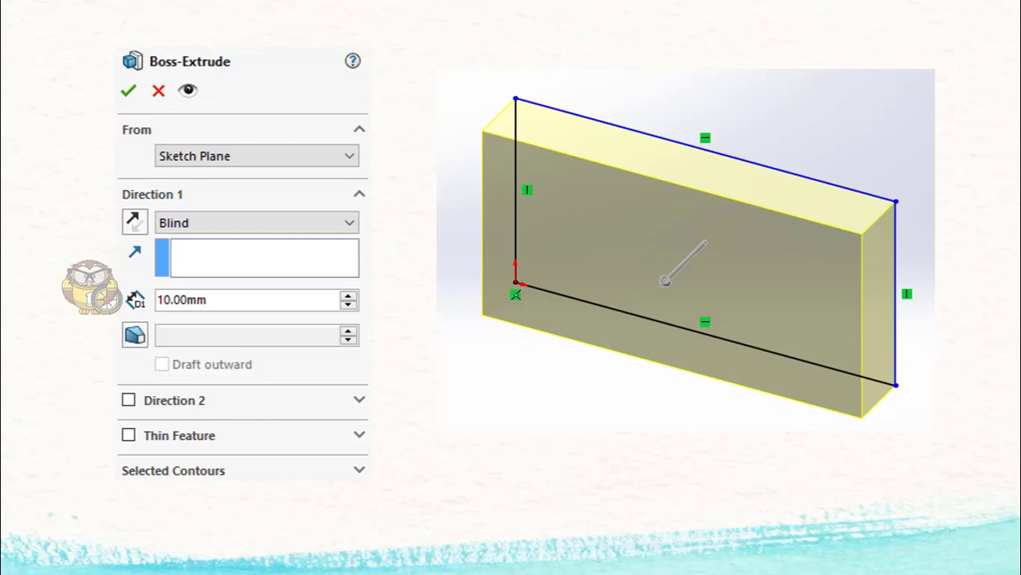
{"action": "key", "text": "Escape"}
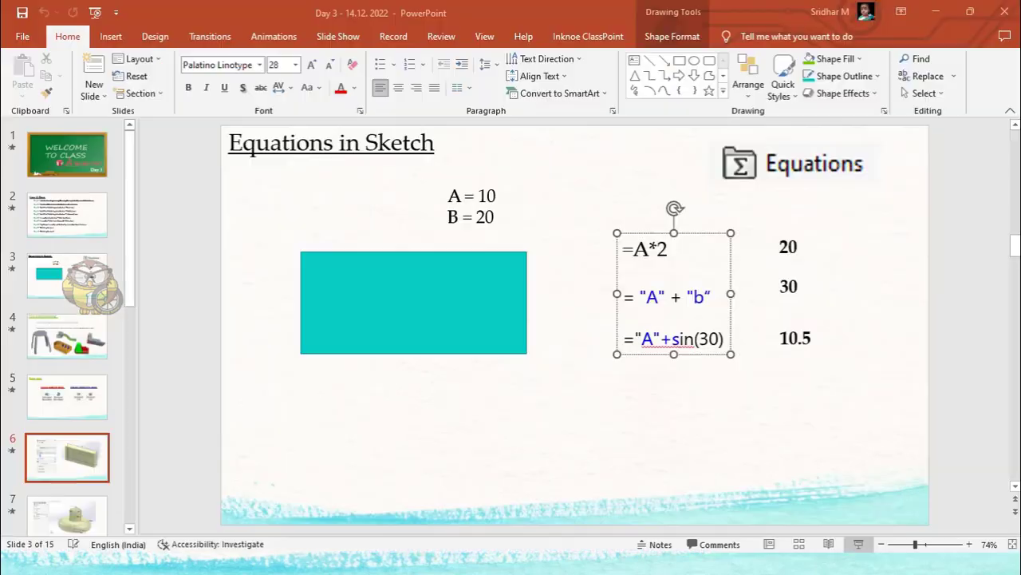
{"action": "left_click", "coordinate": [941, 8]}
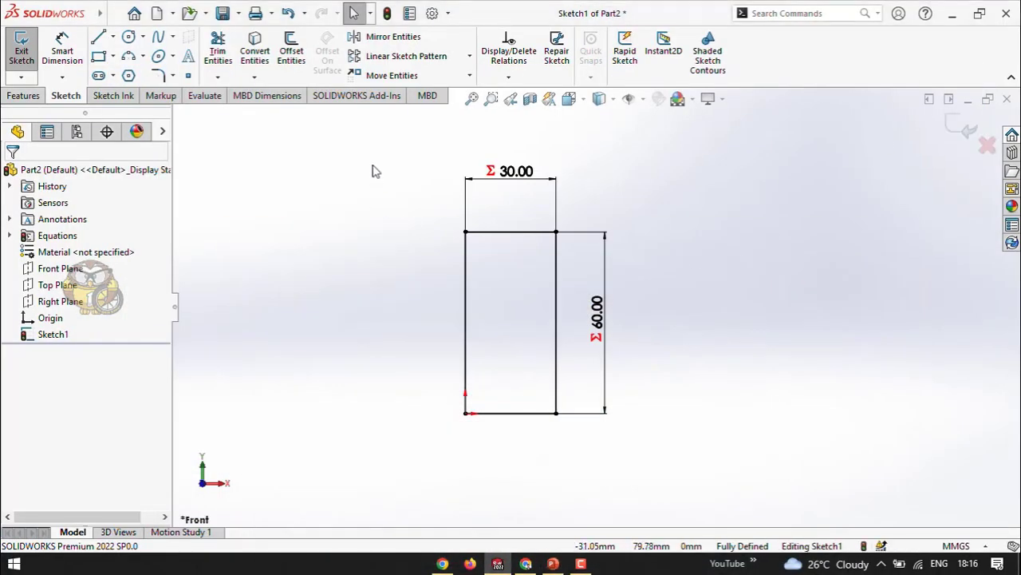
Step: Delete the dimensioned rectangle and sketch a new corner rectangle from the origin, about 97 mm wide and 62 mm high
{"action": "mouse_move", "coordinate": [372, 159]}
{"action": "left_mouse_down"}
{"action": "mouse_move", "coordinate": [710, 417]}
{"action": "mouse_move", "coordinate": [811, 525]}
{"action": "left_mouse_up"}
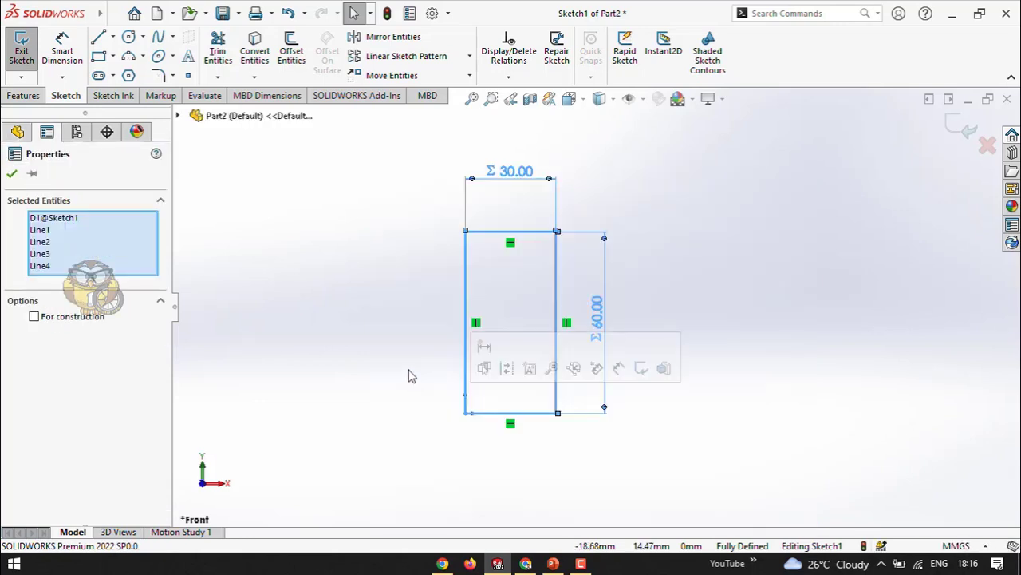
{"action": "key", "text": "Delete"}
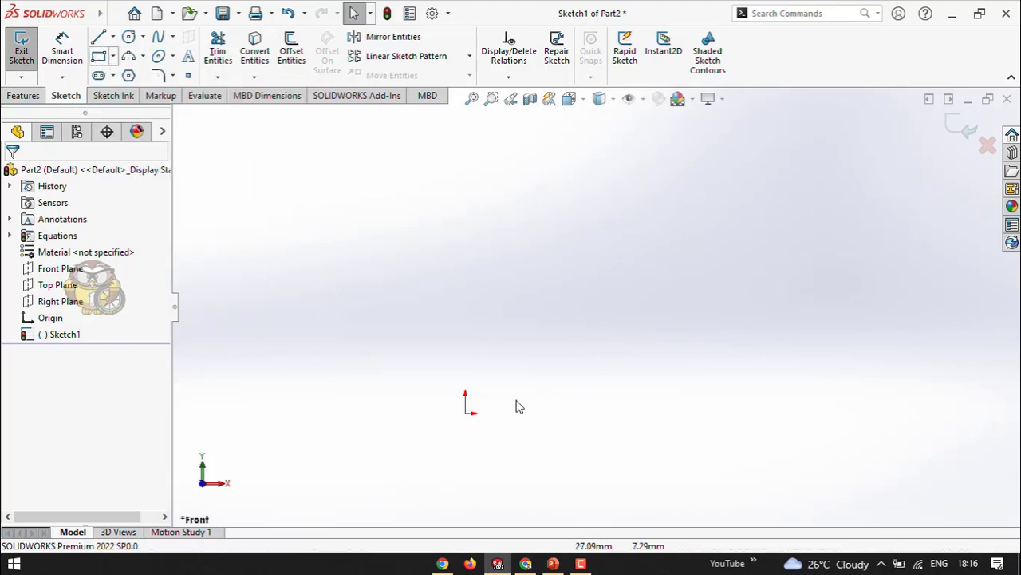
{"action": "left_click", "coordinate": [467, 413]}
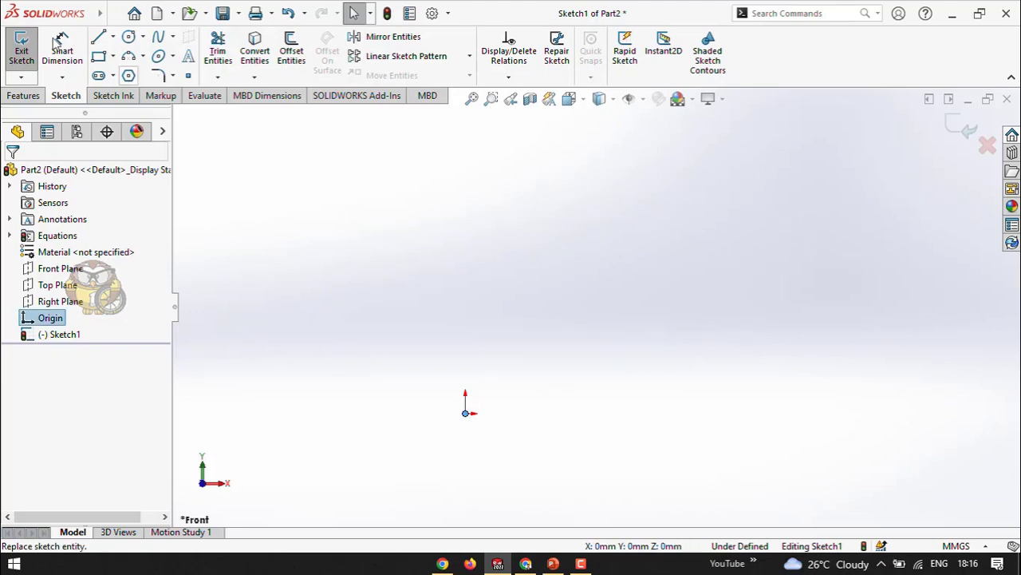
{"action": "left_click", "coordinate": [98, 56]}
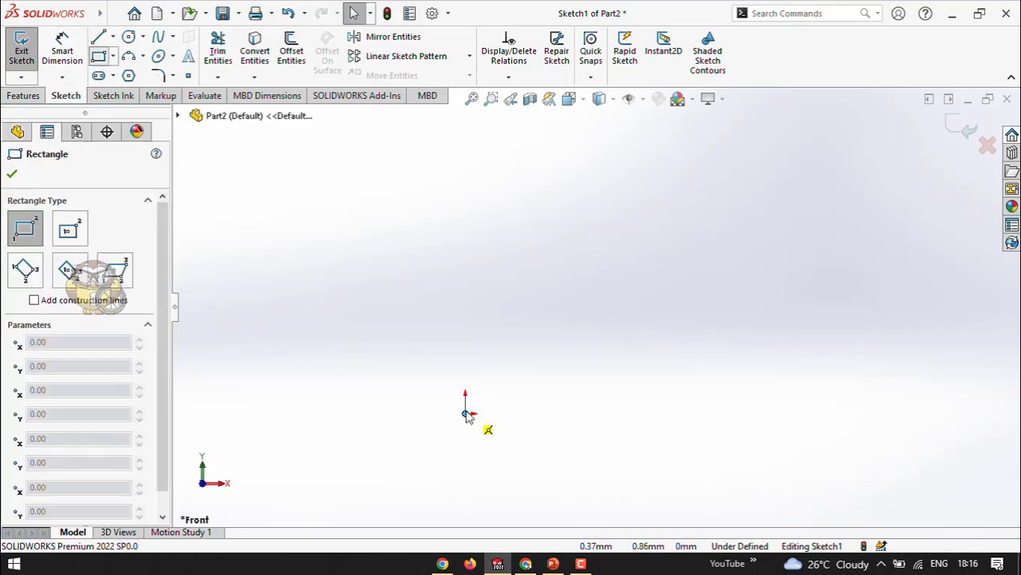
{"action": "left_click", "coordinate": [466, 413]}
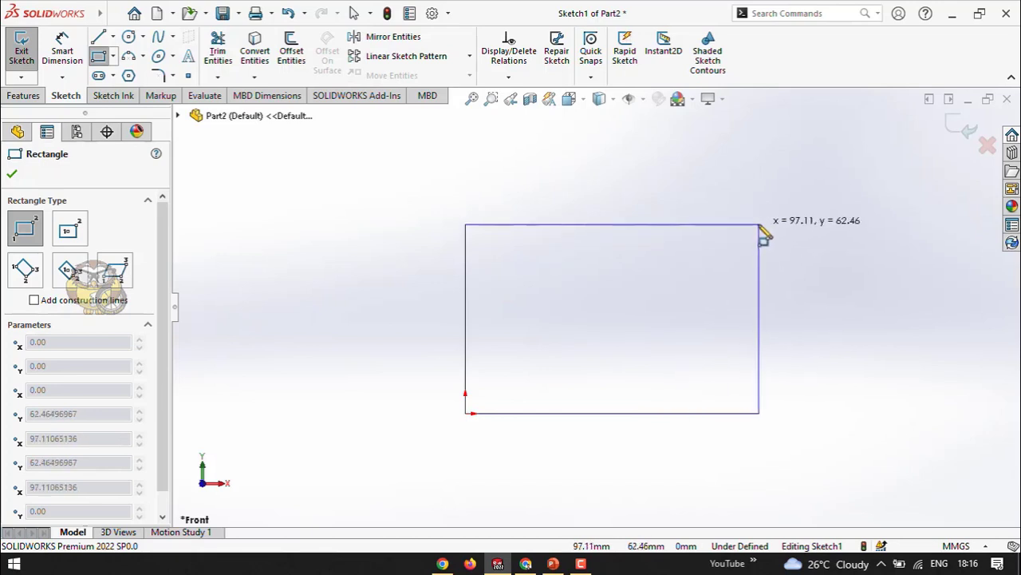
{"action": "left_click", "coordinate": [759, 225]}
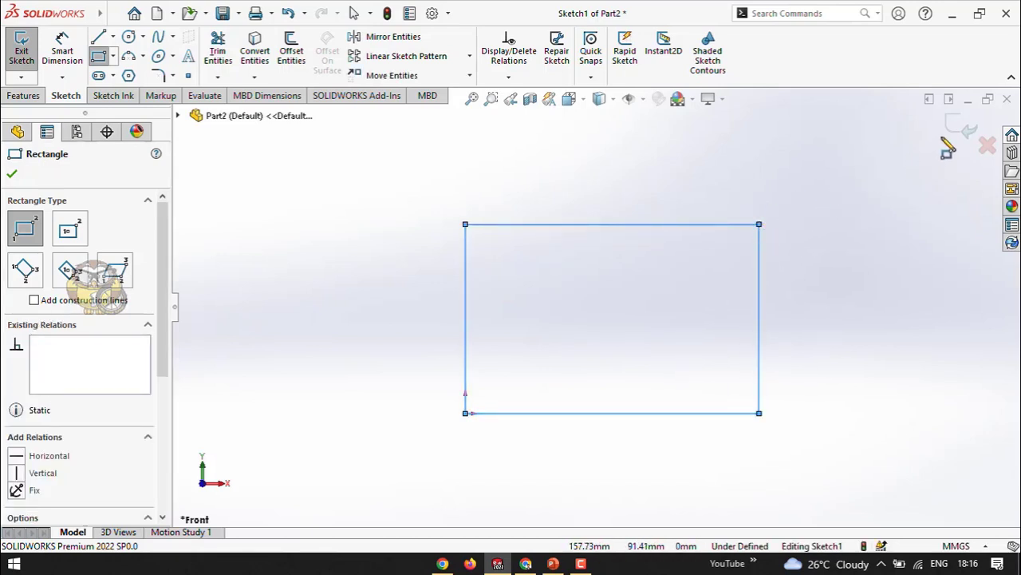
Step: Exit the rectangle sketch and start an Extruded Boss/Base with Sketch1 as its profile
{"action": "left_click", "coordinate": [961, 131]}
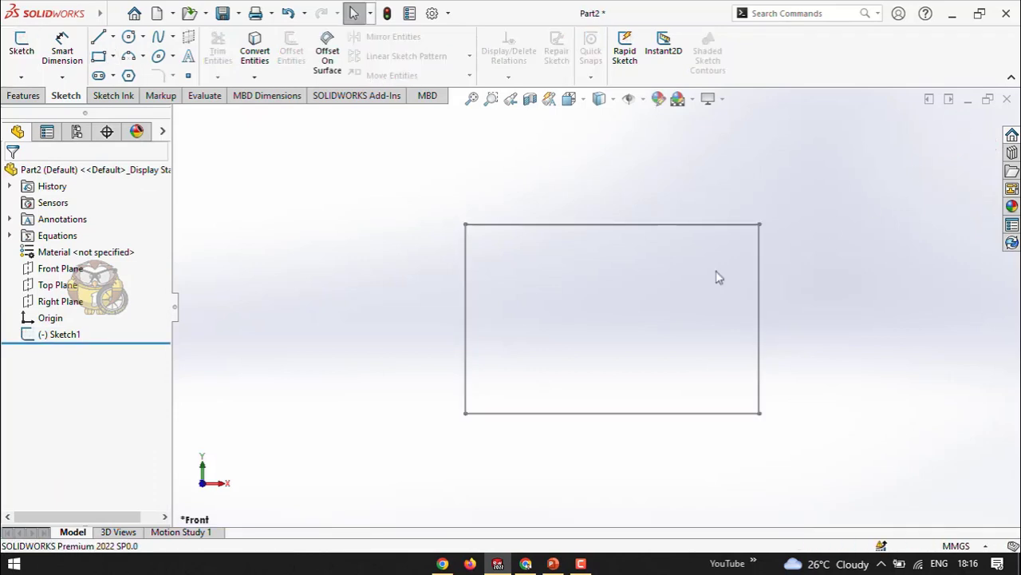
{"action": "middle_click_drag", "start_coordinate": [674, 274], "coordinate": [636, 280]}
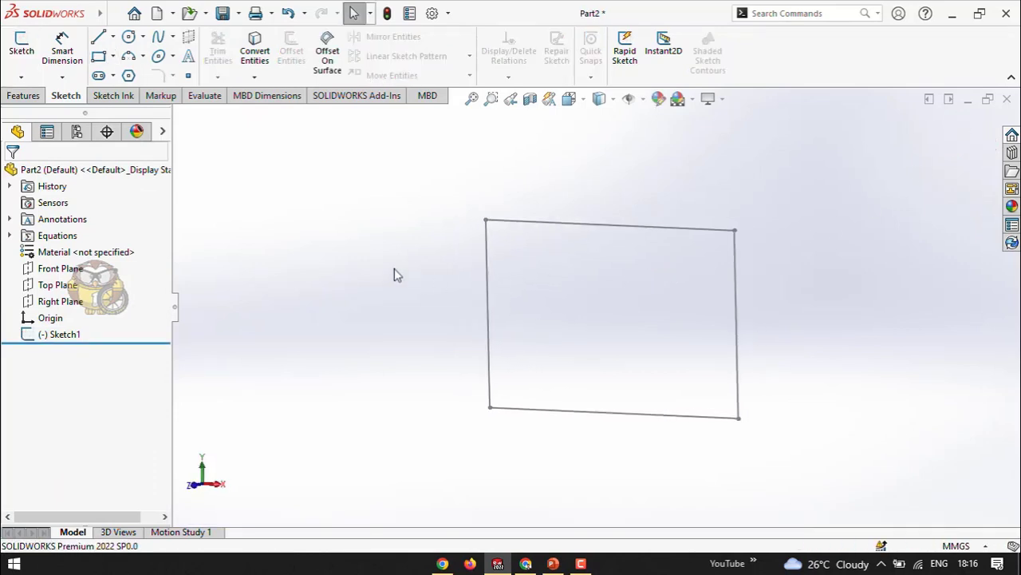
{"action": "middle_click_drag", "start_coordinate": [394, 274], "coordinate": [680, 326]}
{"action": "middle_click_drag", "start_coordinate": [758, 304], "coordinate": [415, 339]}
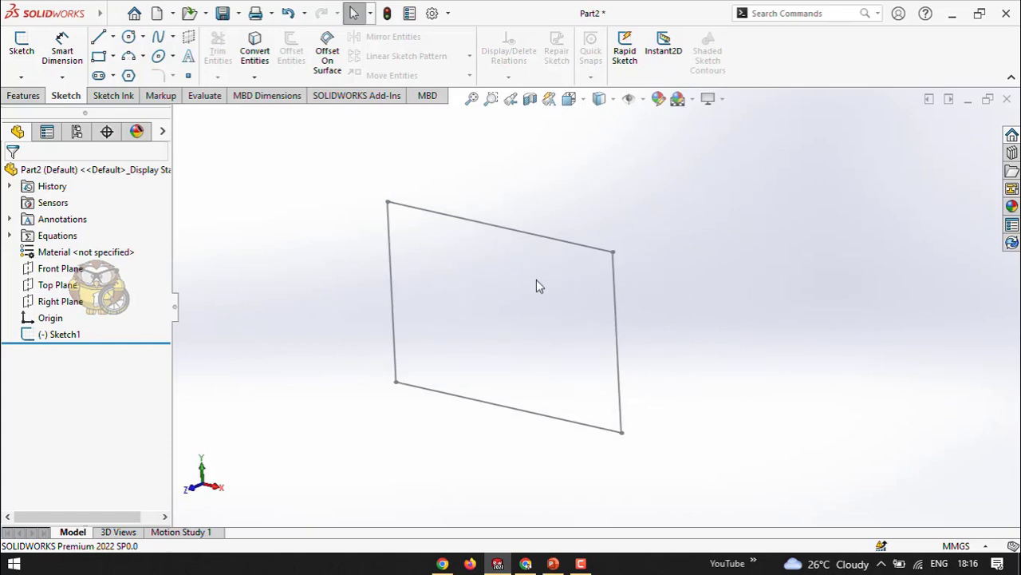
{"action": "left_click", "coordinate": [22, 96]}
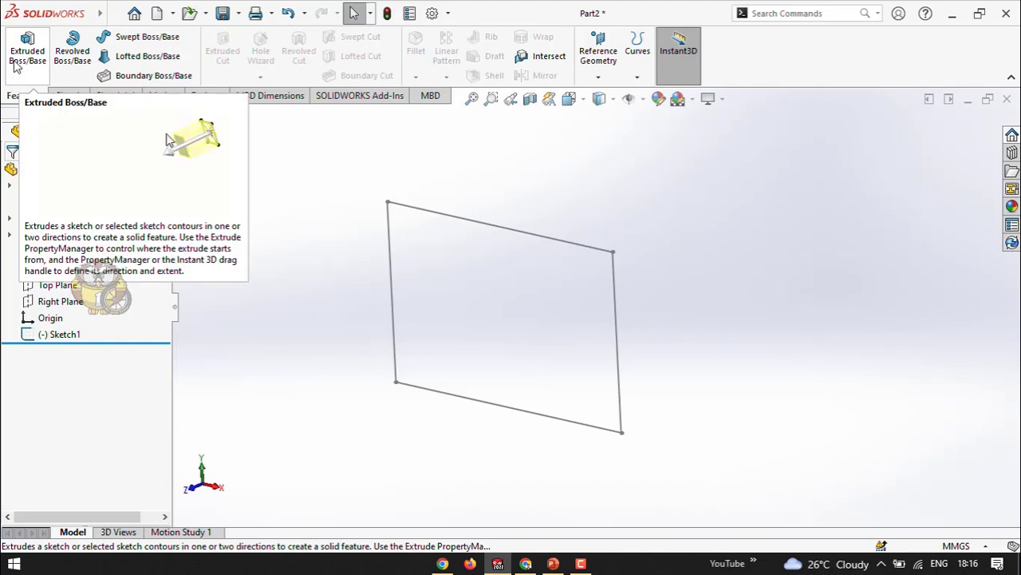
{"action": "left_click", "coordinate": [26, 64]}
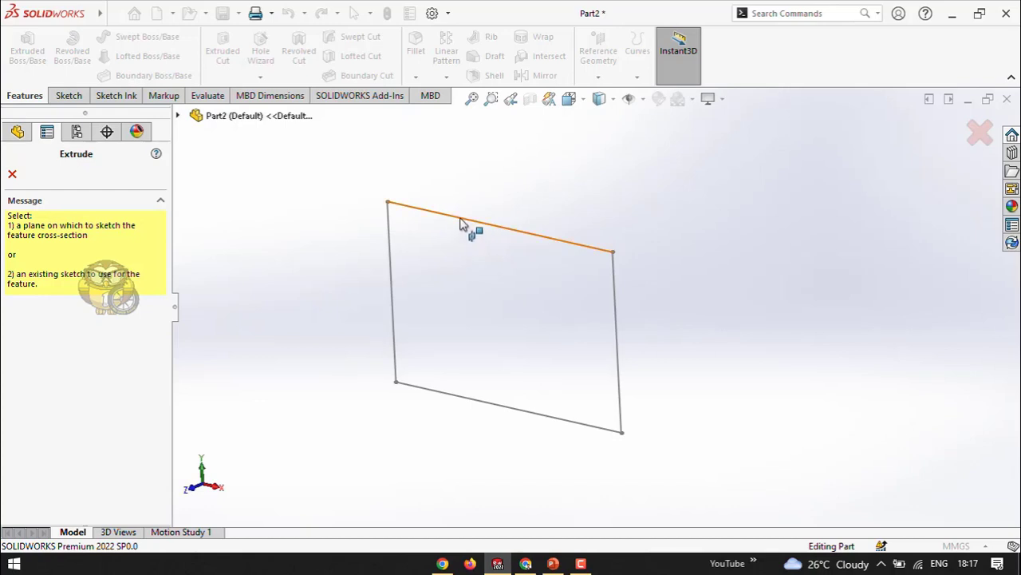
{"action": "left_click", "coordinate": [178, 116]}
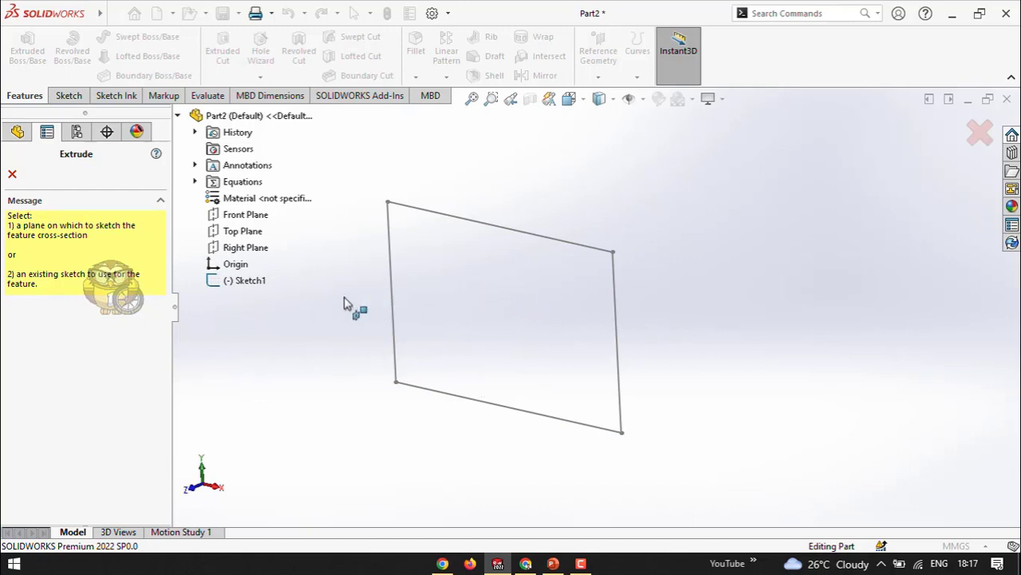
{"action": "left_click", "coordinate": [236, 282]}
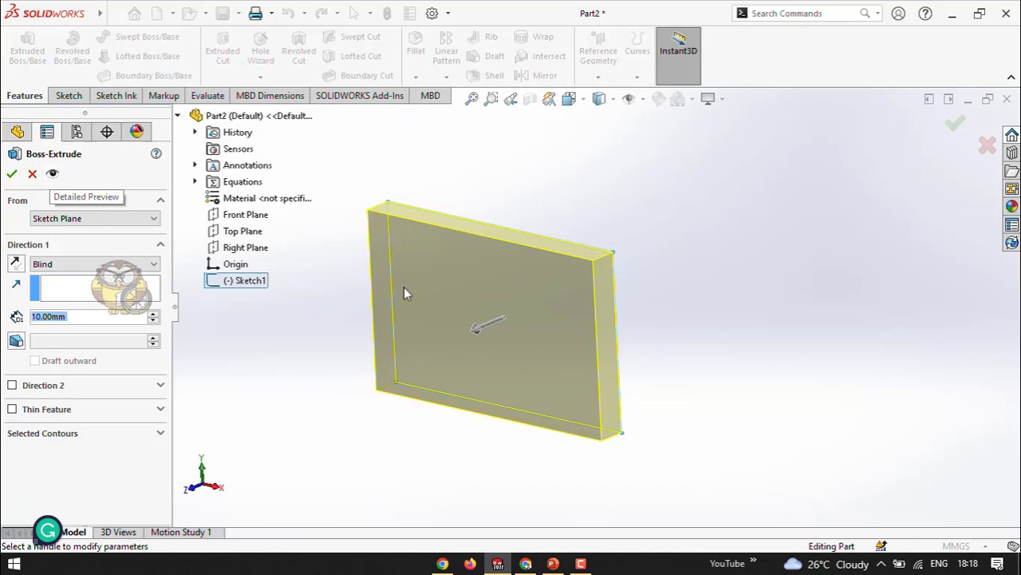
Step: Set the boss extrude to start from the Sketch Plane
{"action": "scroll", "coordinate": [539, 356], "scroll_direction": "down", "scroll_amount": 2}
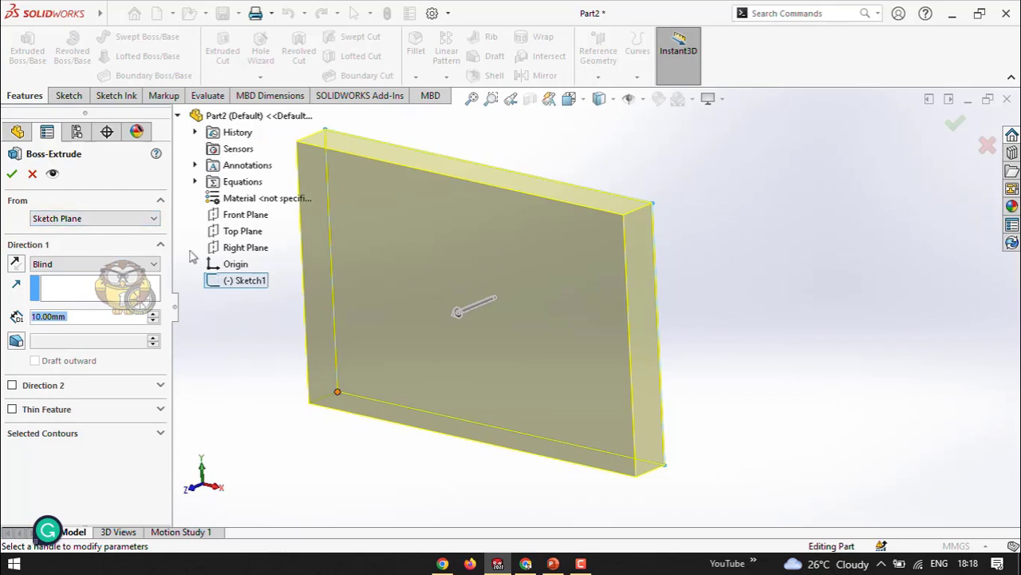
{"action": "left_click", "coordinate": [153, 220]}
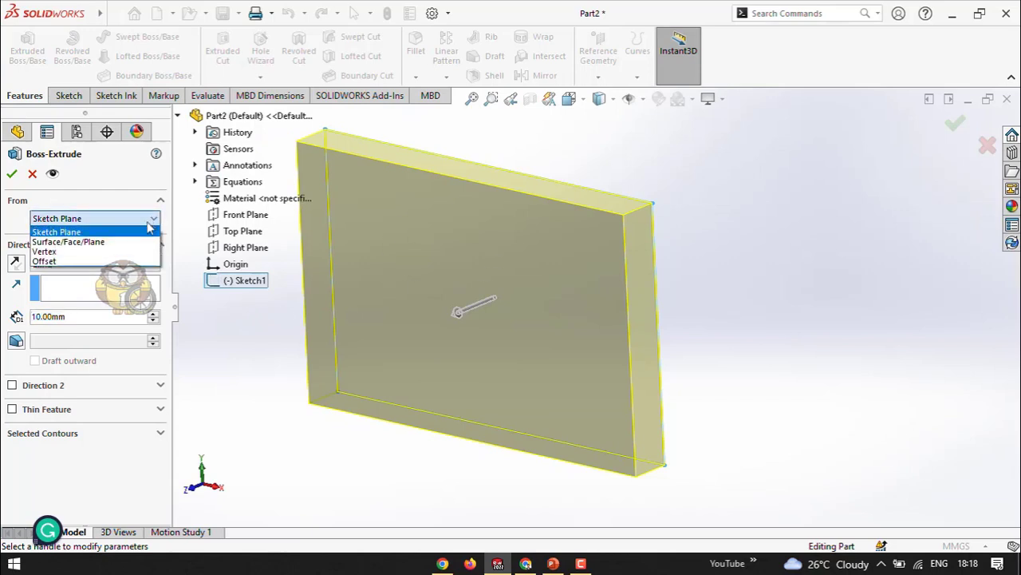
{"action": "left_click", "coordinate": [90, 233]}
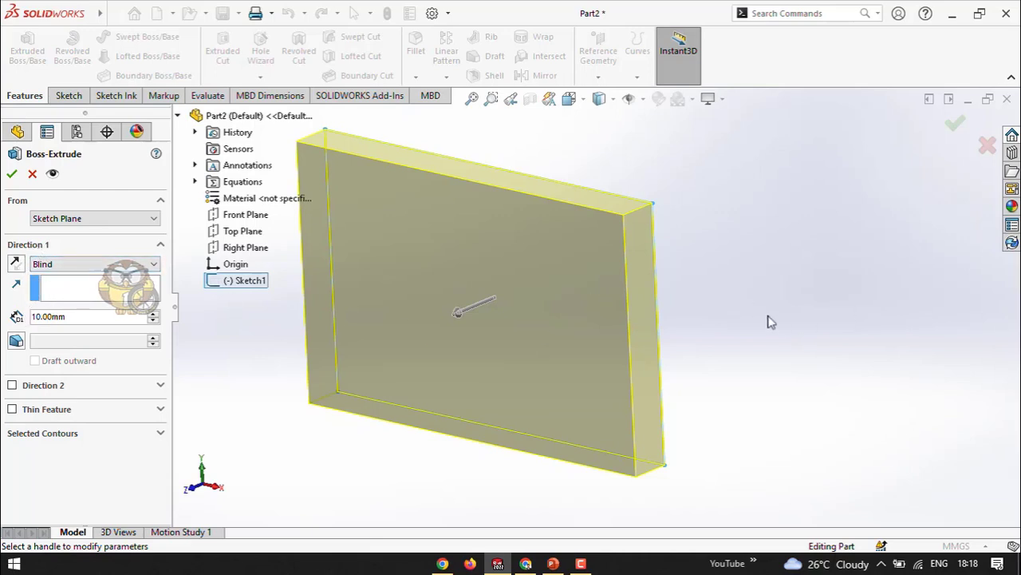
Step: Try pulling the Direction 1 depth handle to 23 mm, out to 45 mm, and back to 31 mm
{"action": "middle_click_drag", "start_coordinate": [771, 320], "coordinate": [753, 308]}
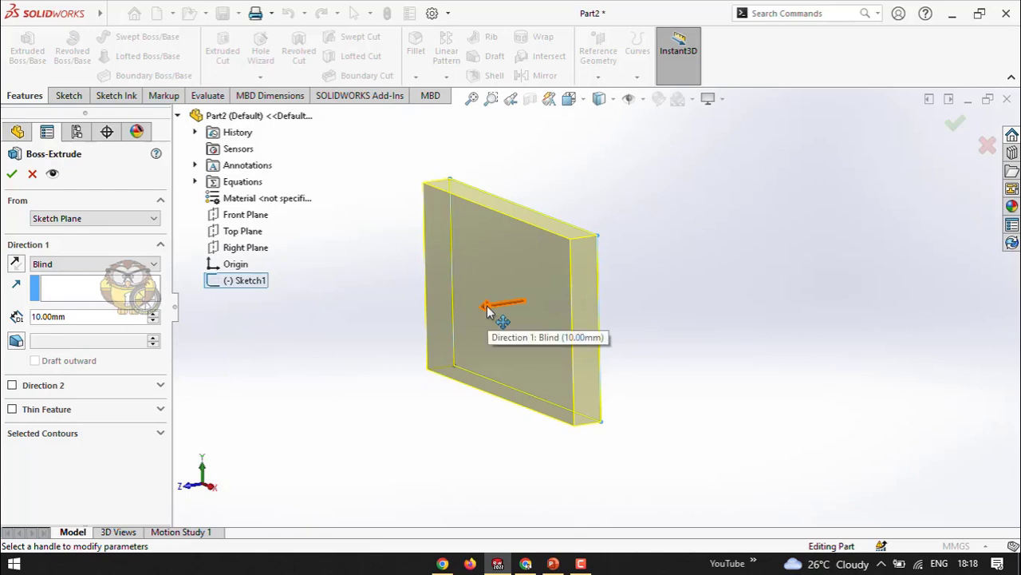
{"action": "mouse_move", "coordinate": [489, 310]}
{"action": "left_mouse_down"}
{"action": "mouse_move", "coordinate": [355, 322]}
{"action": "mouse_move", "coordinate": [471, 287]}
{"action": "mouse_move", "coordinate": [461, 287]}
{"action": "left_mouse_up"}
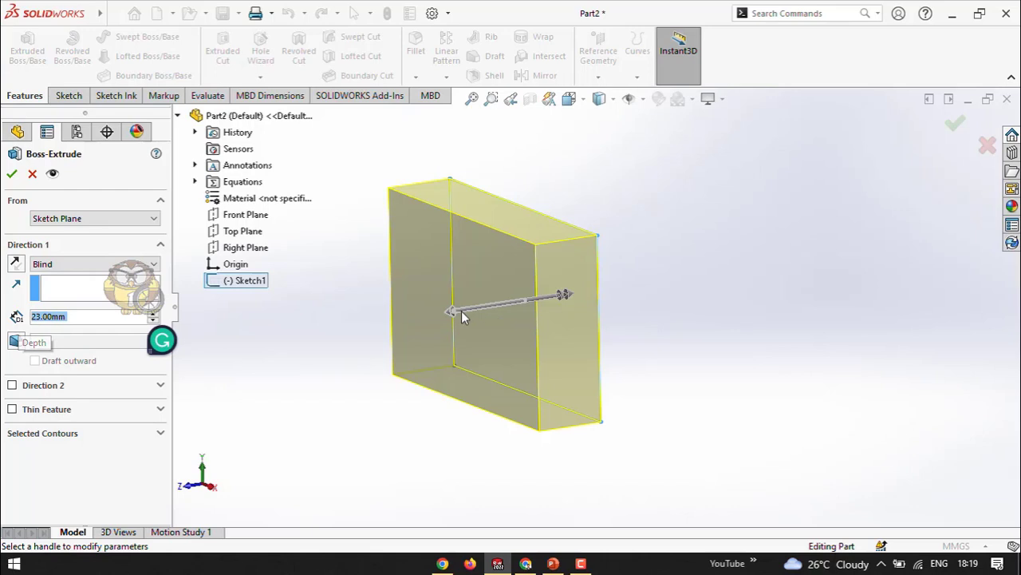
{"action": "left_click_drag", "start_coordinate": [456, 312], "coordinate": [403, 323]}
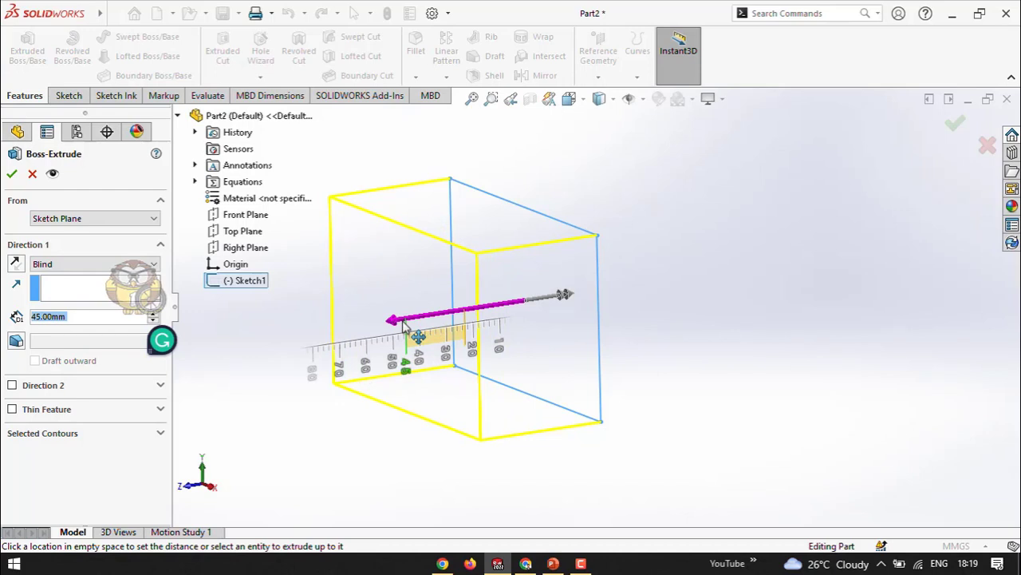
{"action": "mouse_move", "coordinate": [405, 323]}
{"action": "left_mouse_down"}
{"action": "mouse_move", "coordinate": [386, 320]}
{"action": "mouse_move", "coordinate": [440, 315]}
{"action": "left_mouse_up"}
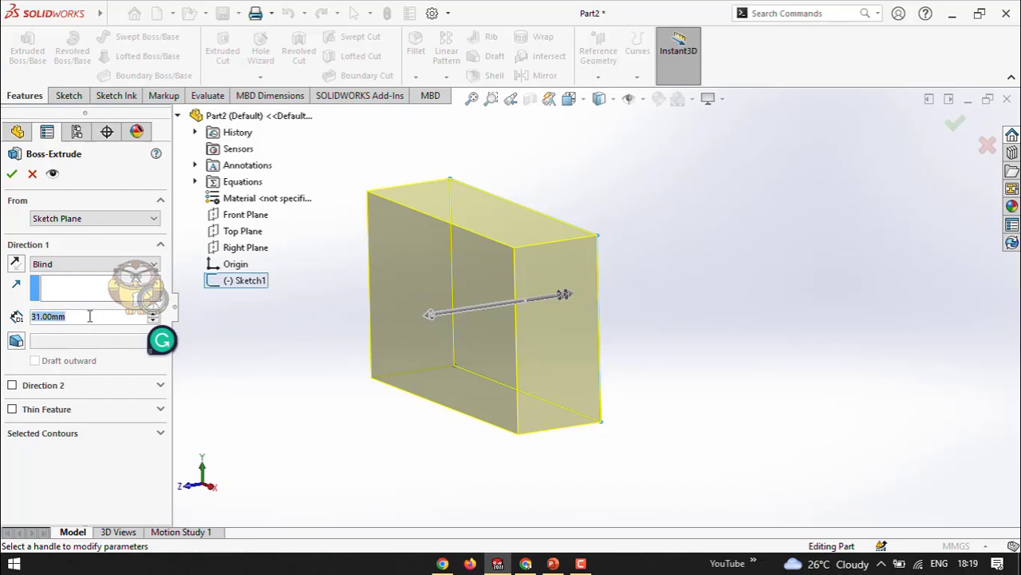
Step: Set the Direction 1 blind extrusion depth to 50 mm
{"action": "type", "text": "50"}
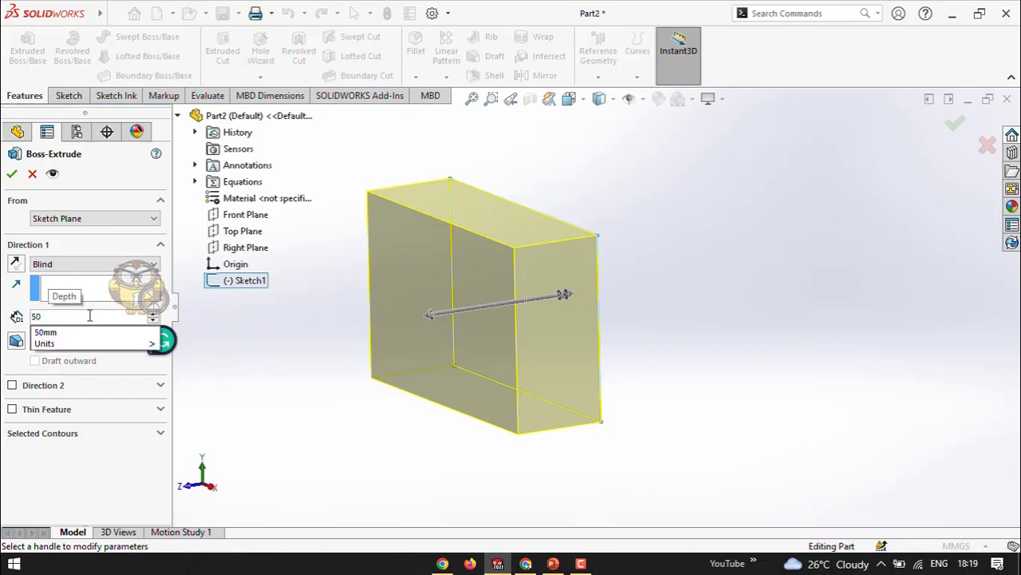
{"action": "mouse_move", "coordinate": [98, 345]}
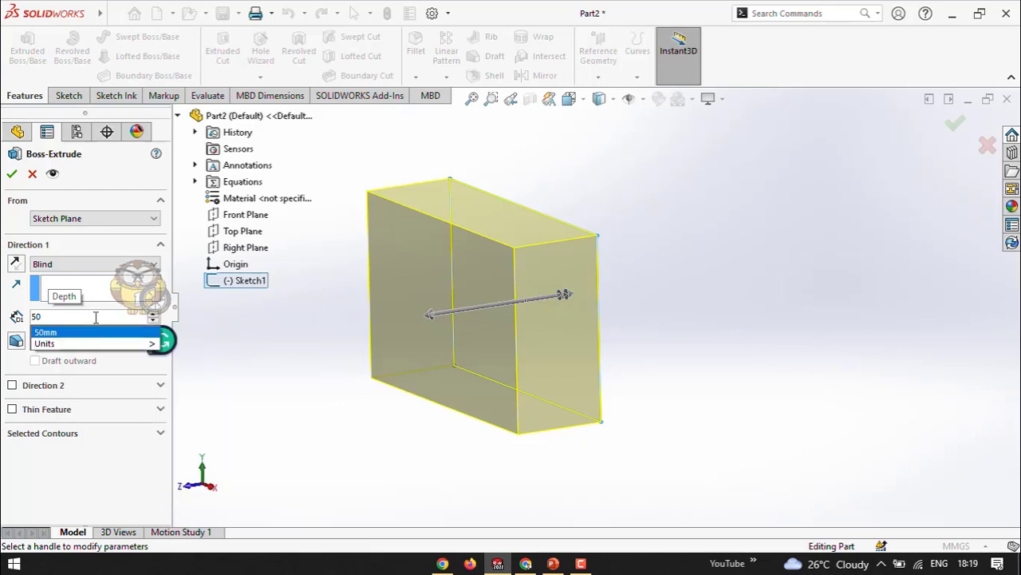
{"action": "key", "text": "Return"}
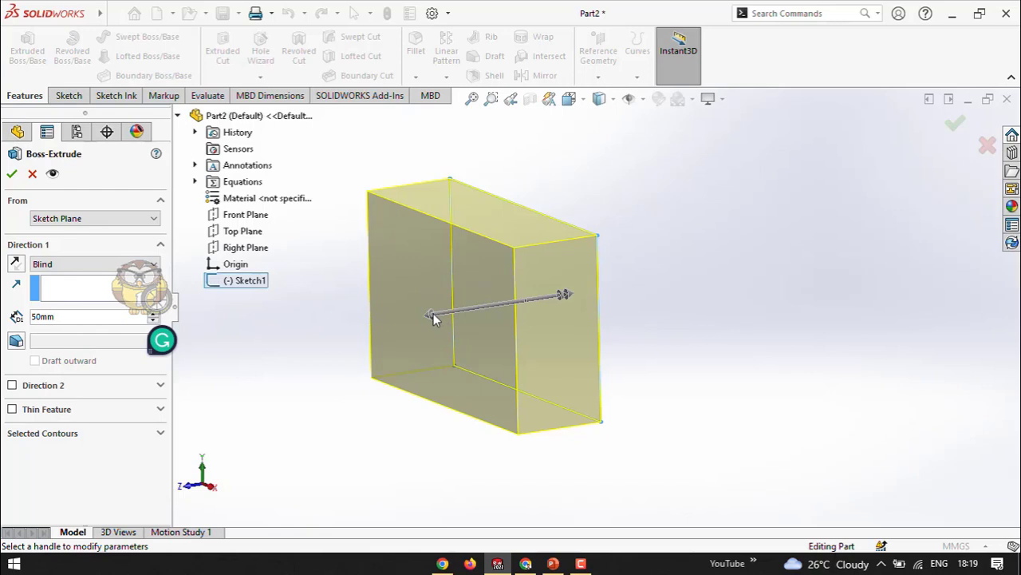
Step: Try a blind extrusion of 20 mm in Direction 2, and turn Direction 2 off again
{"action": "middle_click_drag", "start_coordinate": [668, 315], "coordinate": [643, 322]}
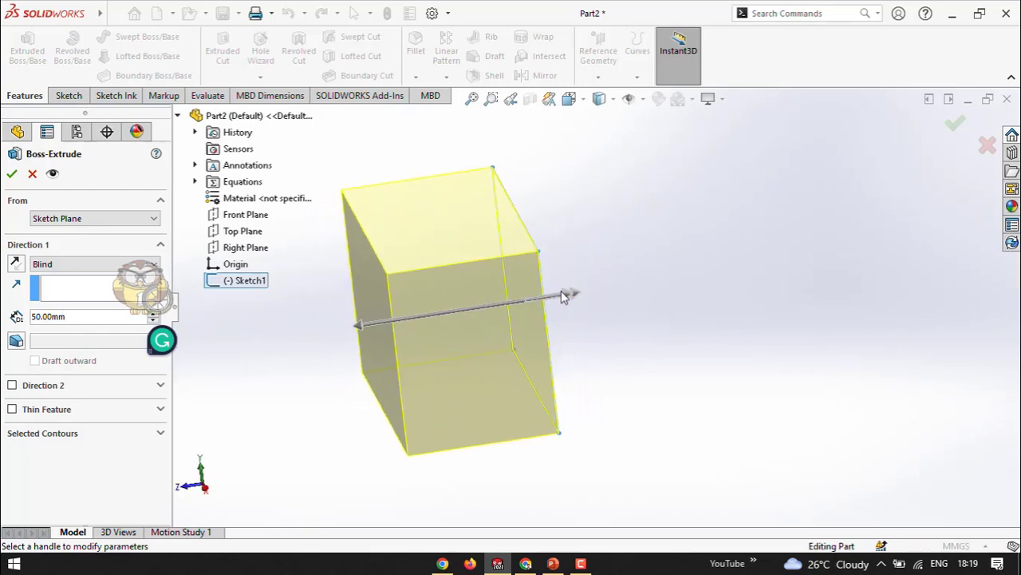
{"action": "scroll", "coordinate": [359, 327], "scroll_direction": "up", "scroll_amount": 2}
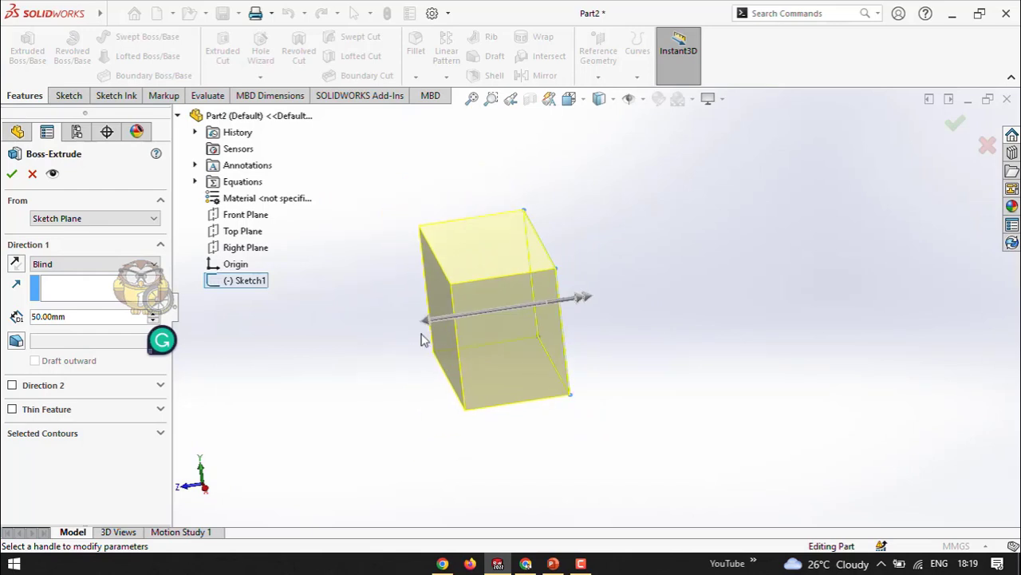
{"action": "scroll", "coordinate": [440, 319], "scroll_direction": "down", "scroll_amount": 5}
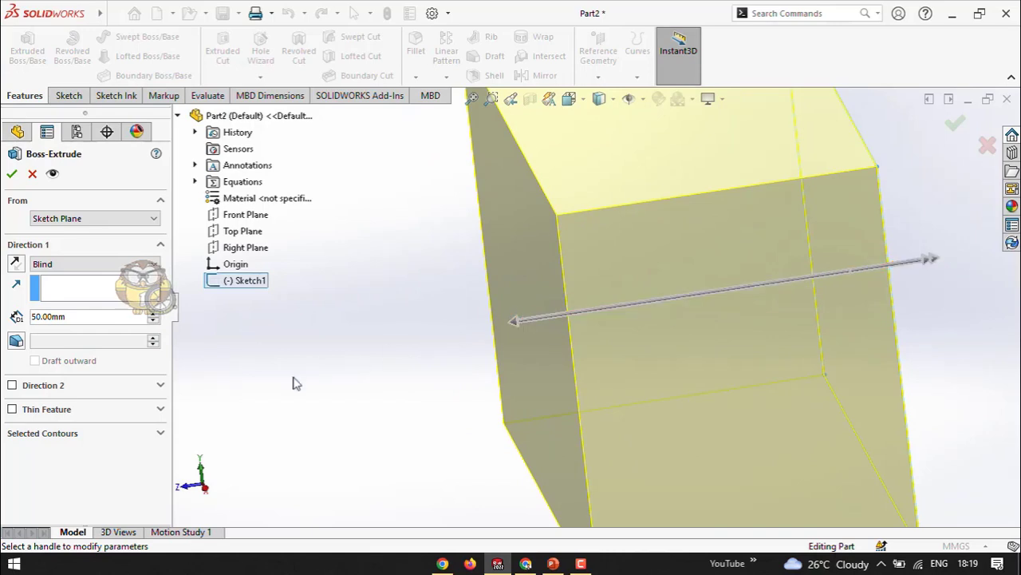
{"action": "scroll", "coordinate": [323, 363], "scroll_direction": "up", "scroll_amount": 3}
{"action": "middle_click_drag", "start_coordinate": [323, 363], "coordinate": [786, 328]}
{"action": "scroll", "coordinate": [796, 310], "scroll_direction": "down", "scroll_amount": 2}
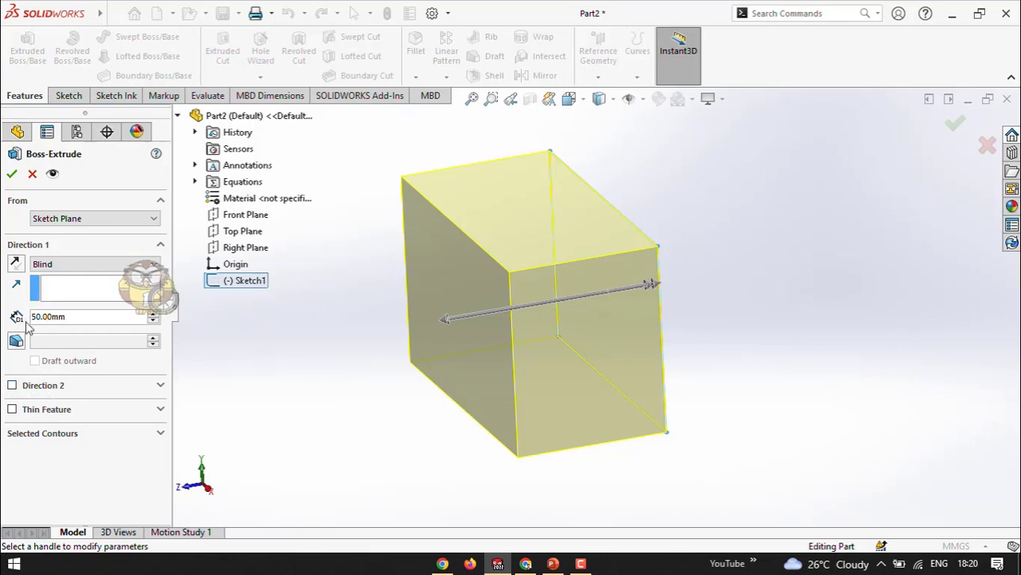
{"action": "left_click", "coordinate": [12, 386]}
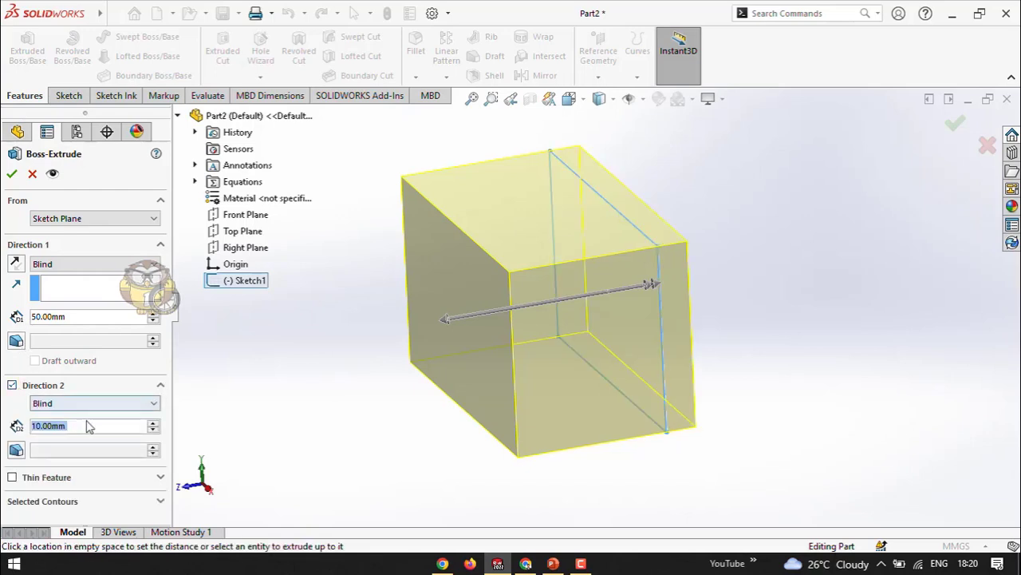
{"action": "scroll", "coordinate": [698, 333], "scroll_direction": "down", "scroll_amount": 2}
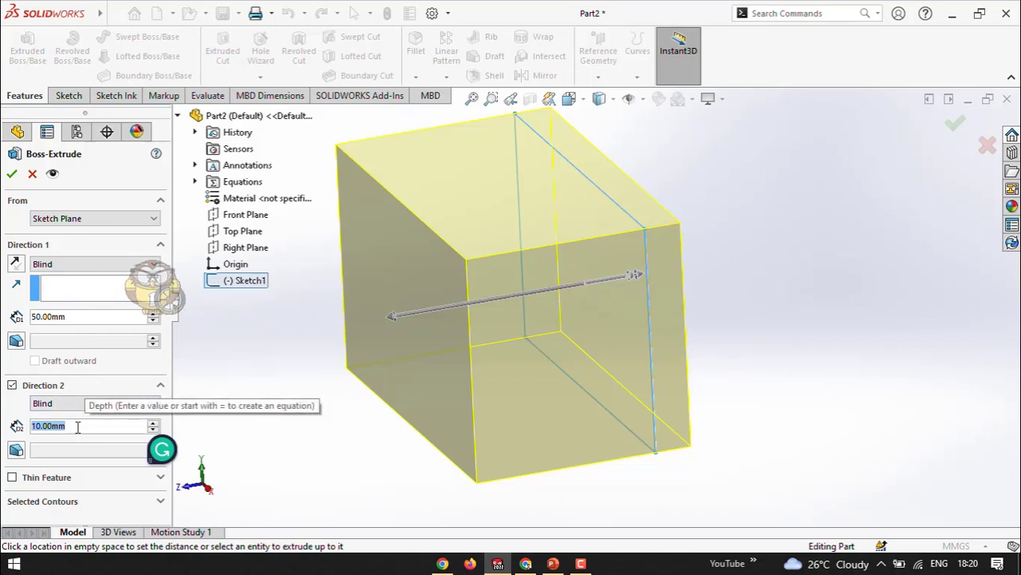
{"action": "type", "text": "20"}
{"action": "key", "text": "Return"}
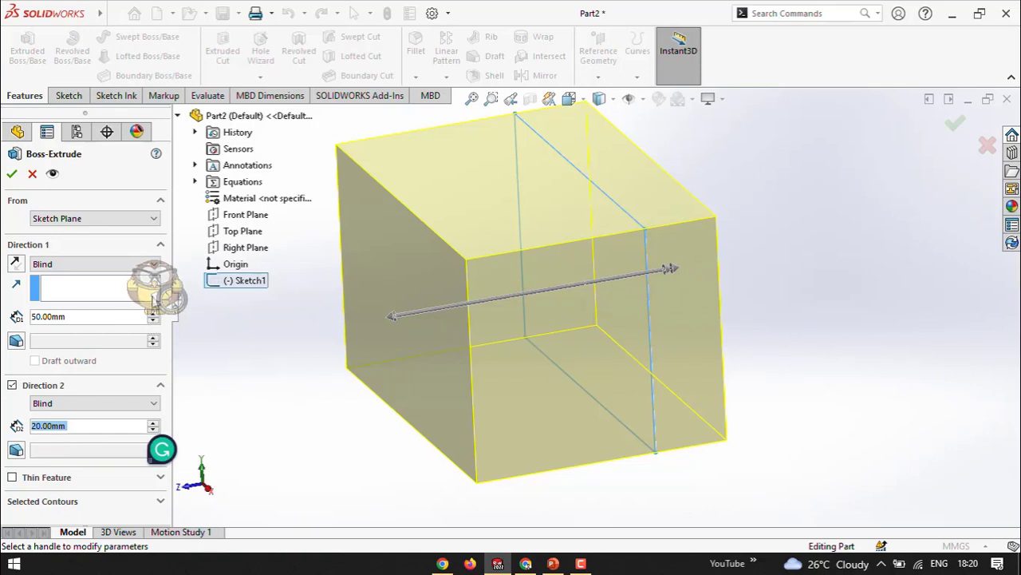
{"action": "left_click", "coordinate": [12, 386]}
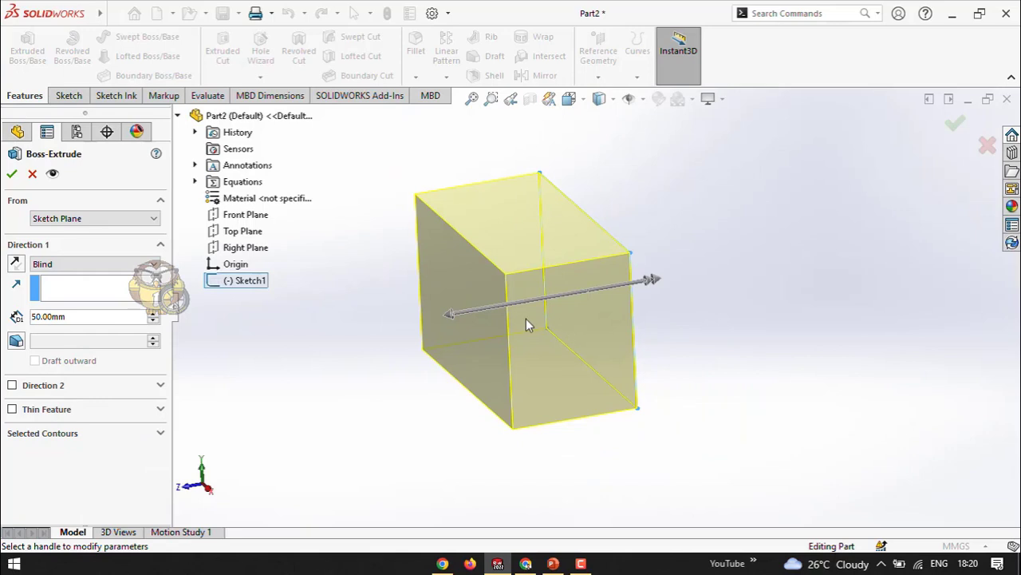
Step: Enable draft for Direction 1 and raise the draft angle to 23 degrees
{"action": "left_click", "coordinate": [18, 344]}
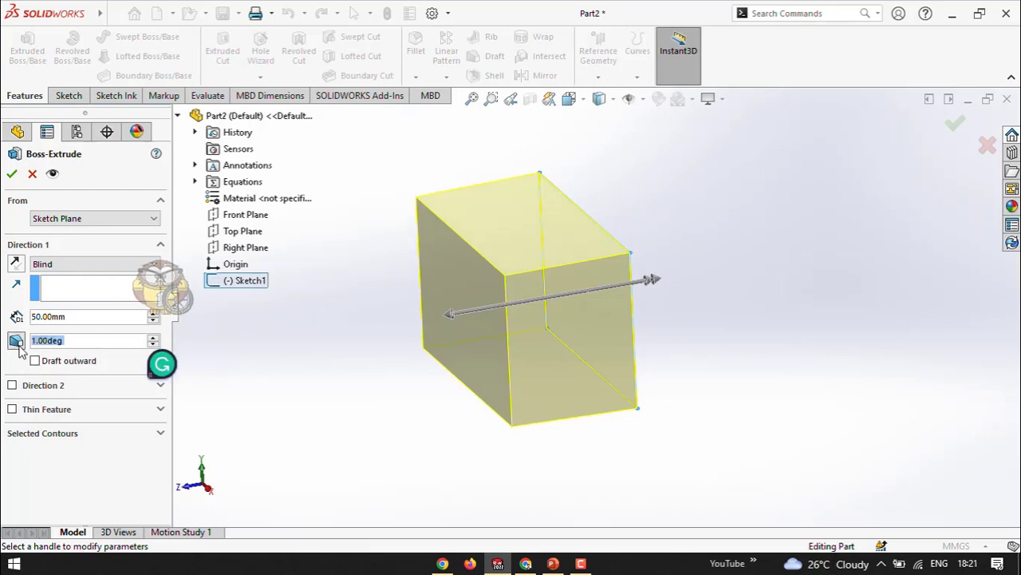
{"action": "left_click", "coordinate": [154, 337]}
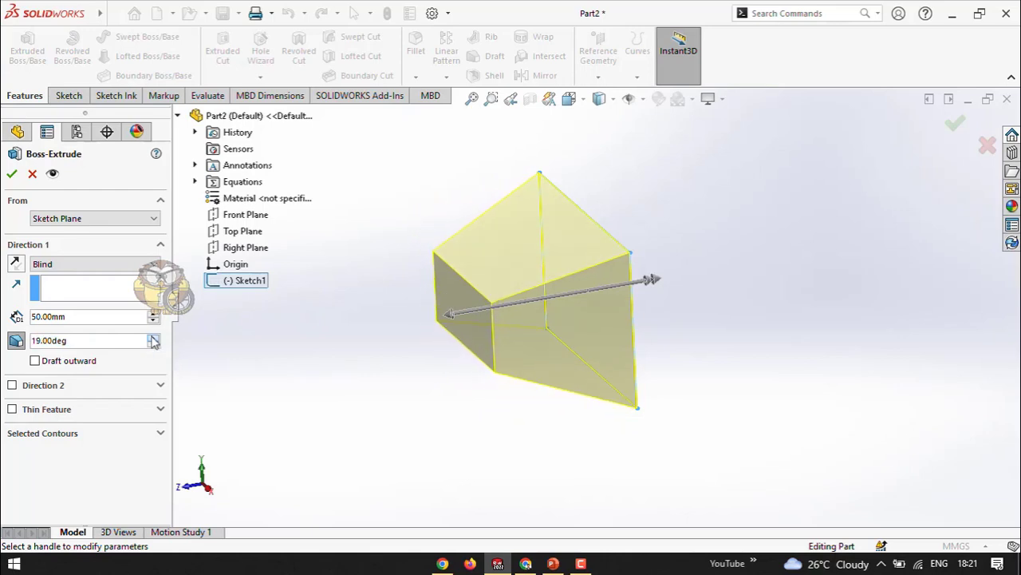
{"action": "left_click", "coordinate": [154, 340]}
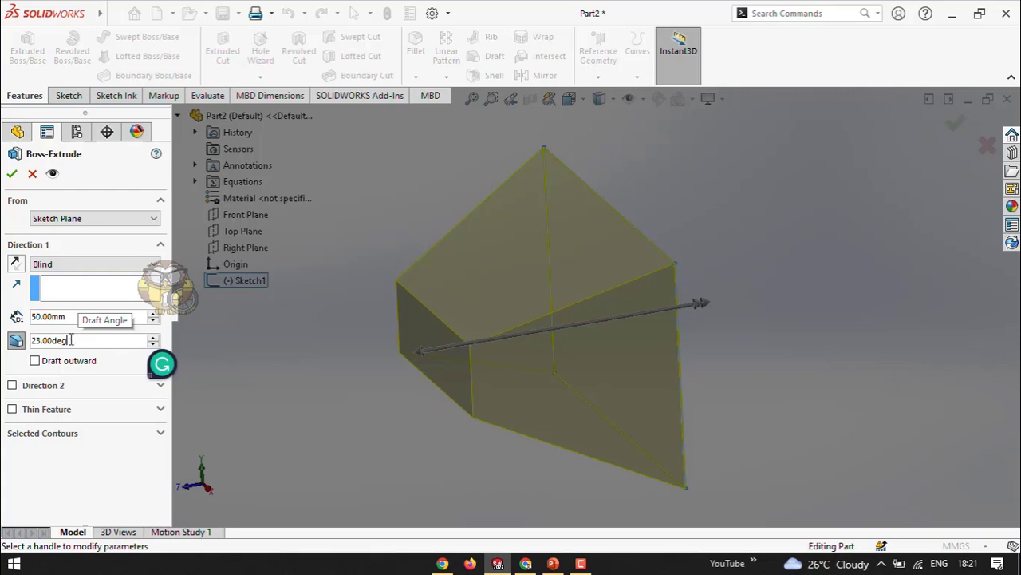
Step: Try Direction 1 draft angles of 7, 30 and 35 degrees on the extrude preview
{"action": "double_click", "coordinate": [72, 339]}
{"action": "type", "text": "7"}
{"action": "key", "text": "Return"}
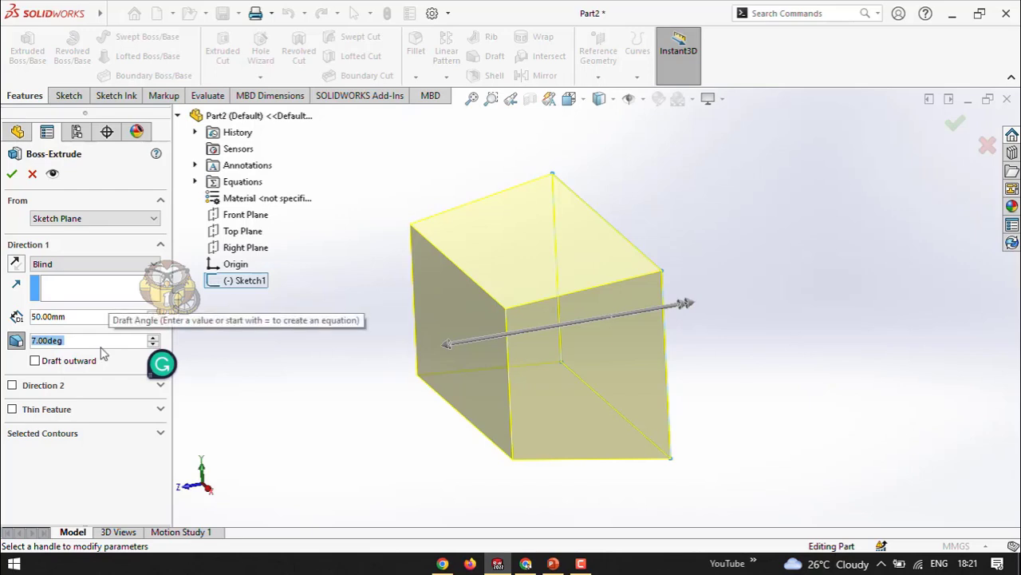
{"action": "type", "text": "30"}
{"action": "key", "text": "Return"}
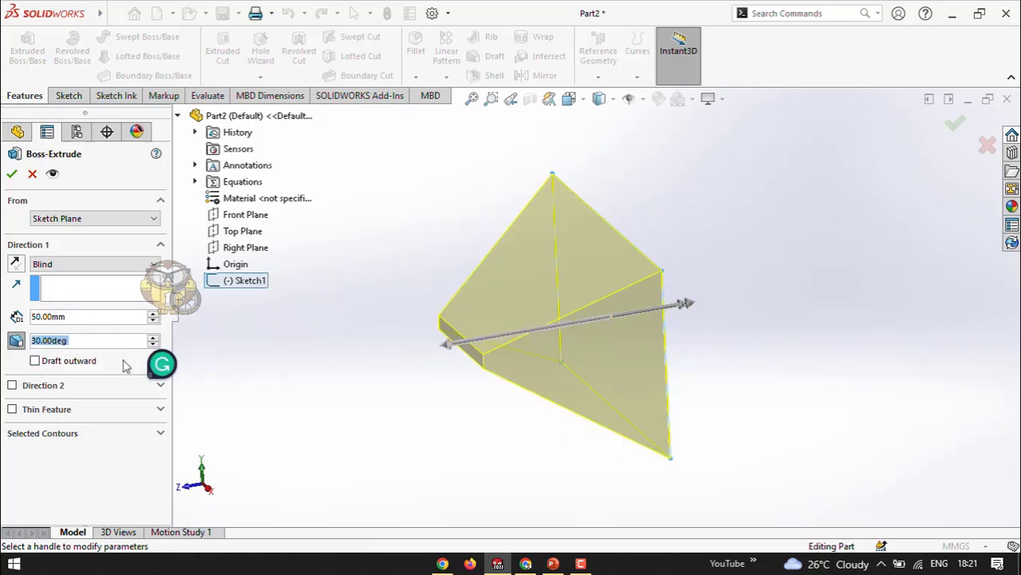
{"action": "left_click", "coordinate": [152, 337]}
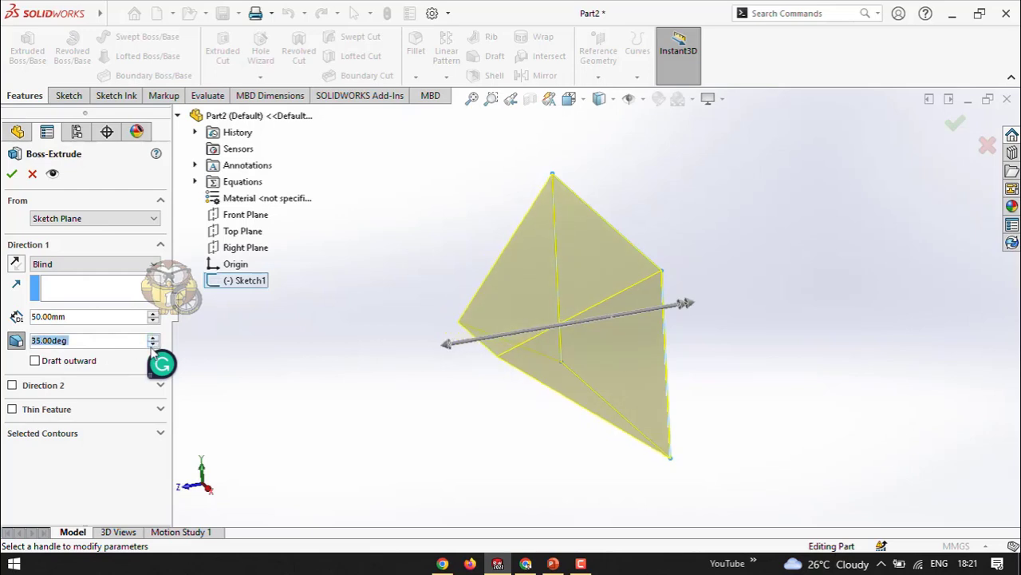
Step: Set the draft angle to 12 degrees and inspect the tapered extrusion preview from several sides
{"action": "left_click_drag", "start_coordinate": [153, 344], "coordinate": [154, 360]}
{"action": "middle_click_drag", "start_coordinate": [742, 343], "coordinate": [835, 298]}
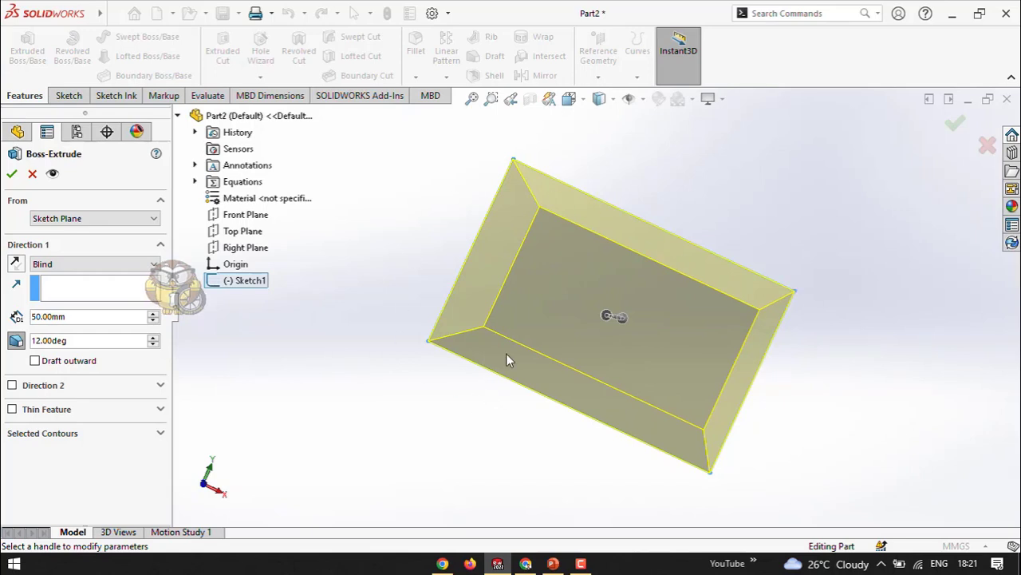
{"action": "middle_click_drag", "start_coordinate": [548, 348], "coordinate": [453, 375]}
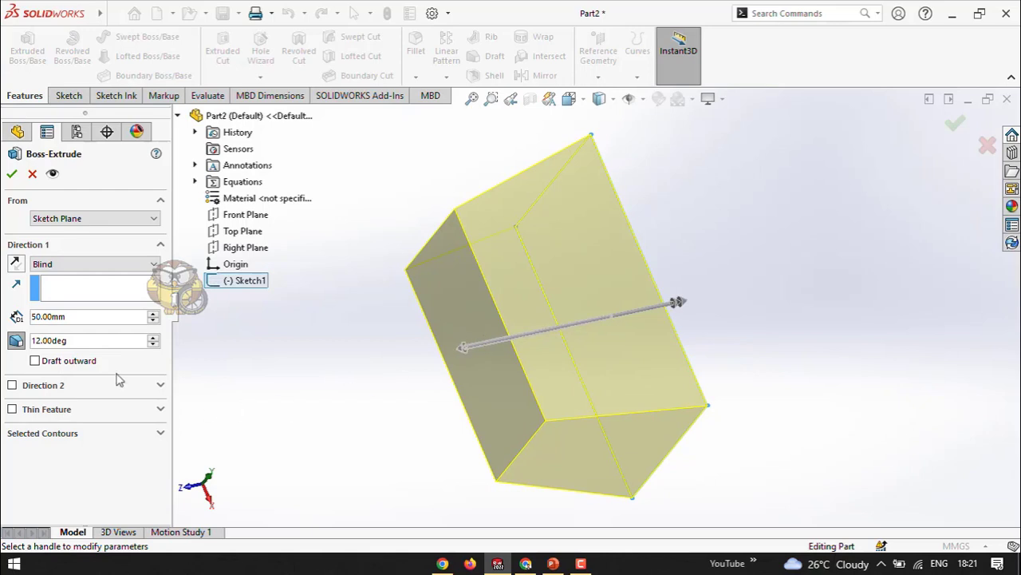
{"action": "mouse_move", "coordinate": [351, 364]}
{"action": "middle_mouse_down"}
{"action": "mouse_move", "coordinate": [376, 369]}
{"action": "mouse_move", "coordinate": [335, 358]}
{"action": "middle_mouse_up"}
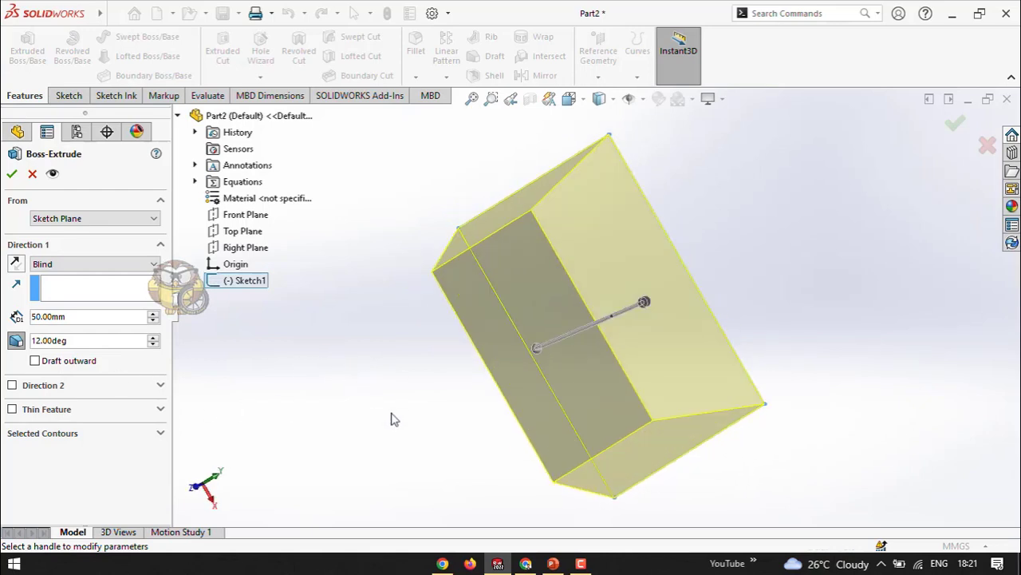
{"action": "middle_click_drag", "start_coordinate": [392, 417], "coordinate": [376, 358]}
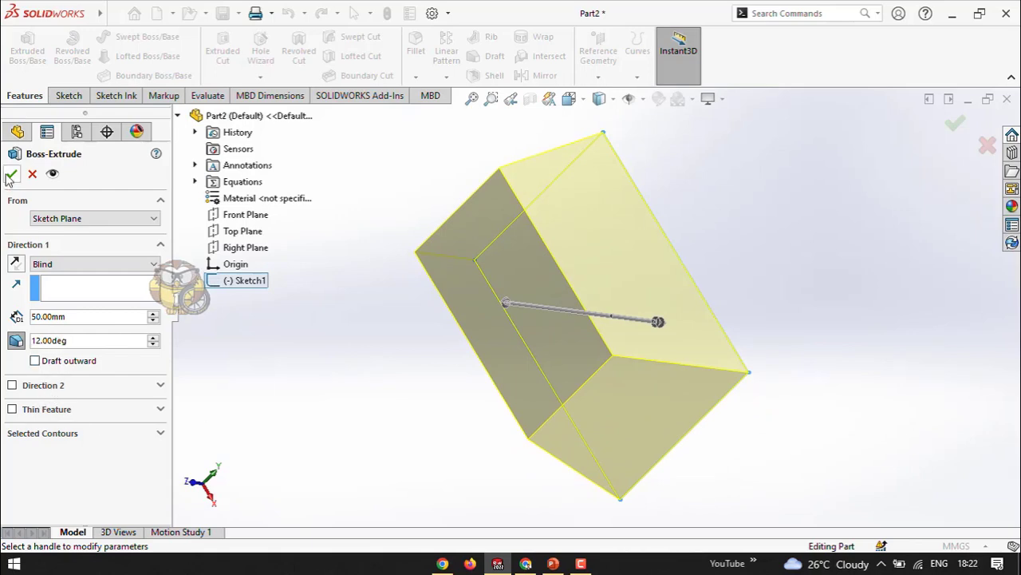
Step: Finish the 50 mm boss extrusion with its 12-degree draft and inspect the tapered solid from other angles
{"action": "key", "text": "Return"}
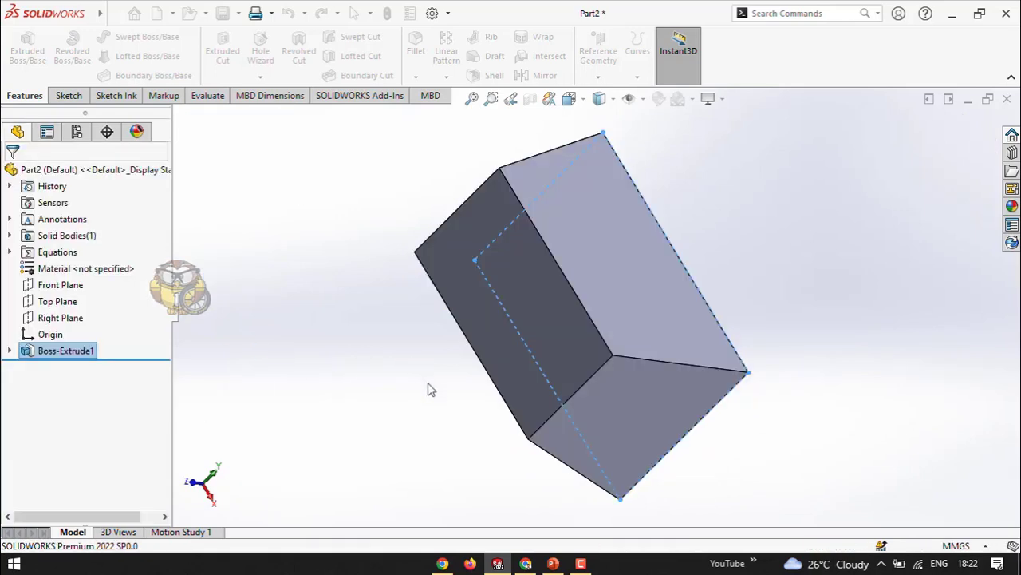
{"action": "middle_click_drag", "start_coordinate": [428, 388], "coordinate": [506, 304]}
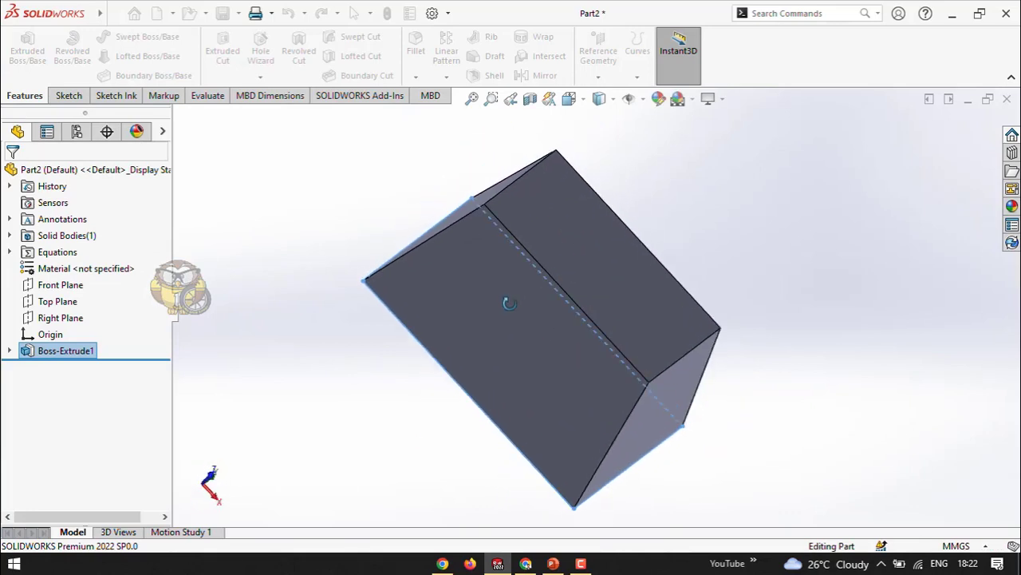
{"action": "left_click", "coordinate": [794, 317]}
{"action": "middle_click_drag", "start_coordinate": [775, 445], "coordinate": [707, 392]}
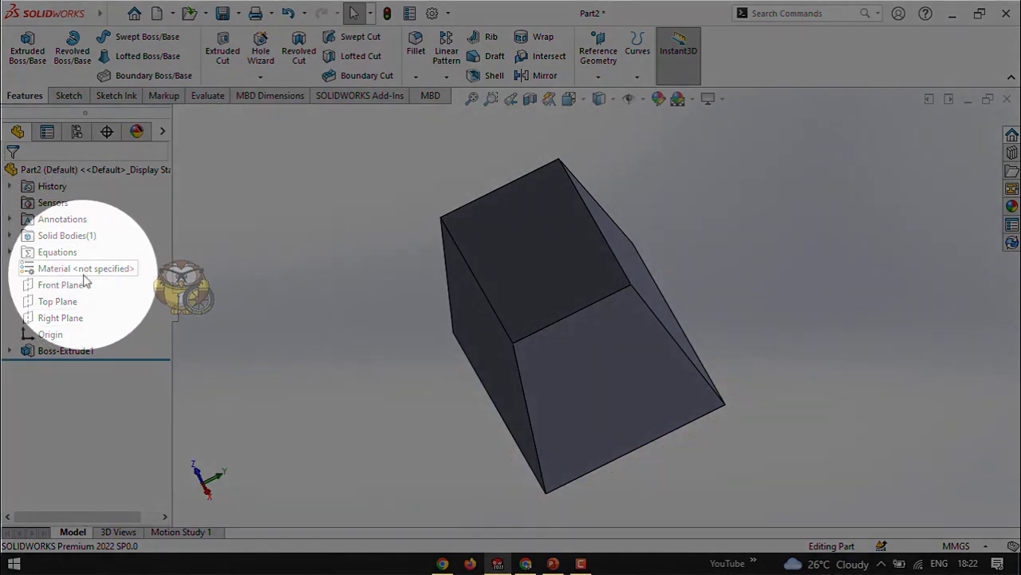
Step: Open the part's material editor and show only the category list of the SOLIDWORKS Materials library
{"action": "left_click", "coordinate": [56, 271]}
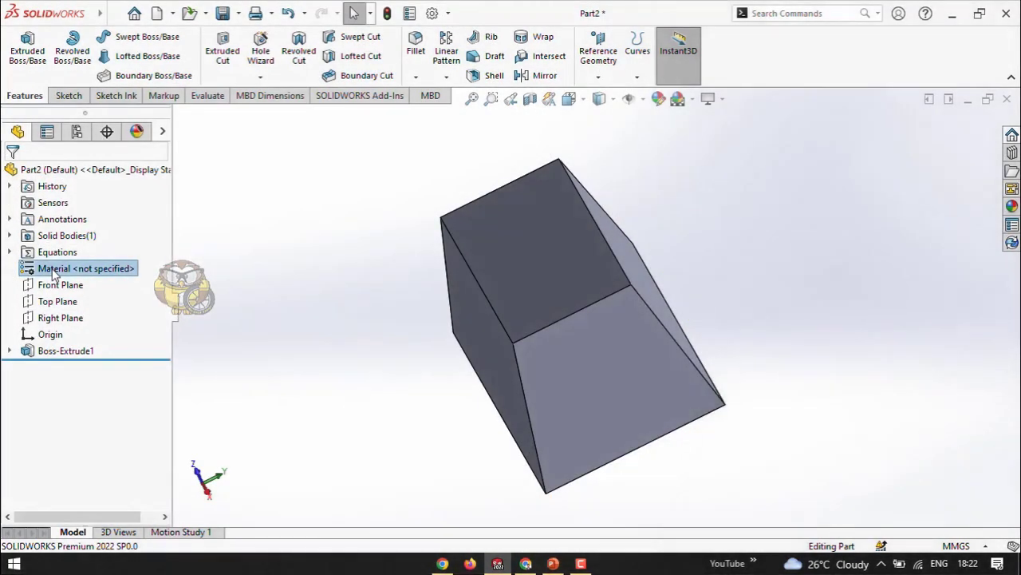
{"action": "right_click", "coordinate": [54, 272]}
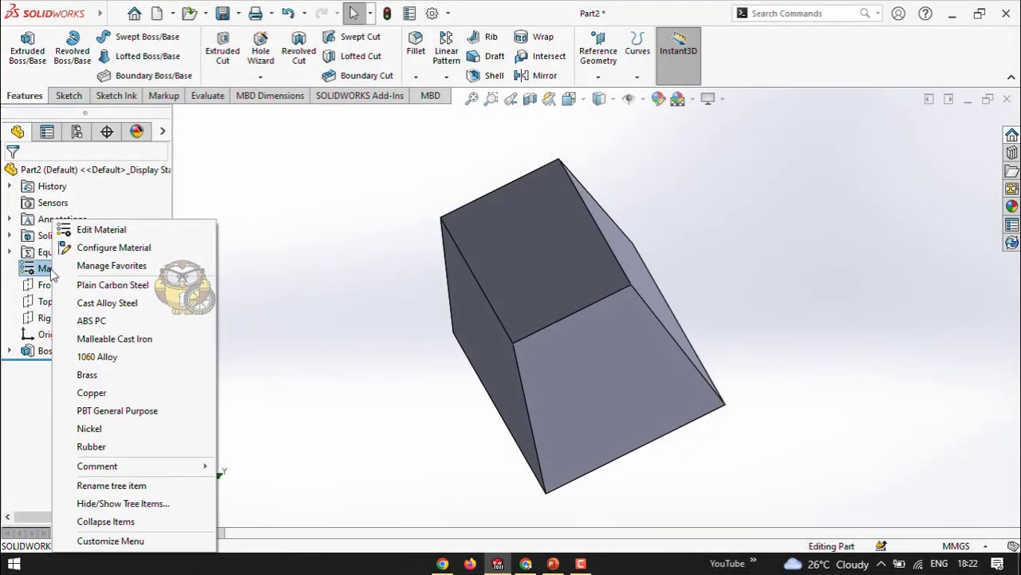
{"action": "left_click", "coordinate": [114, 231]}
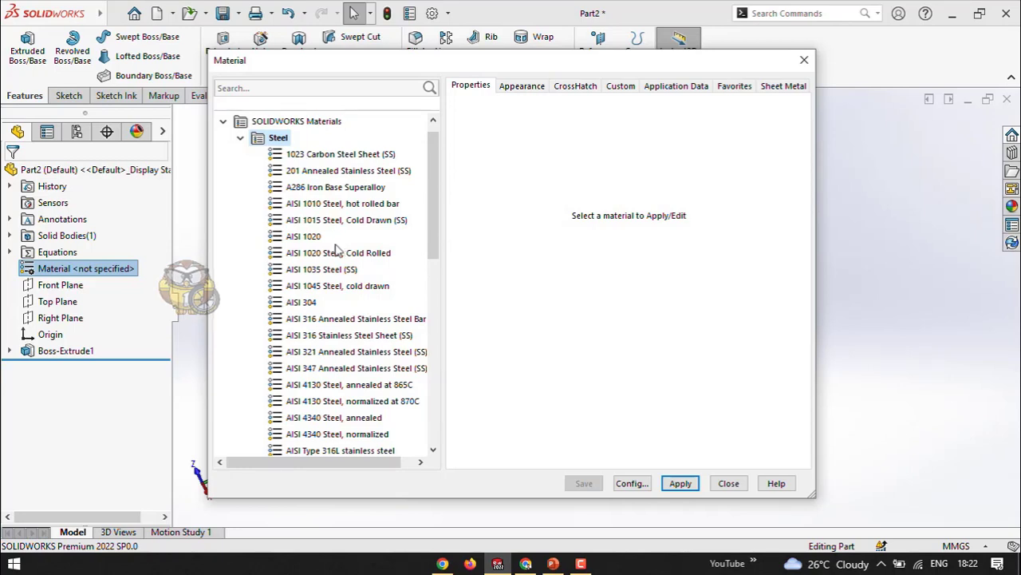
{"action": "left_click", "coordinate": [241, 139]}
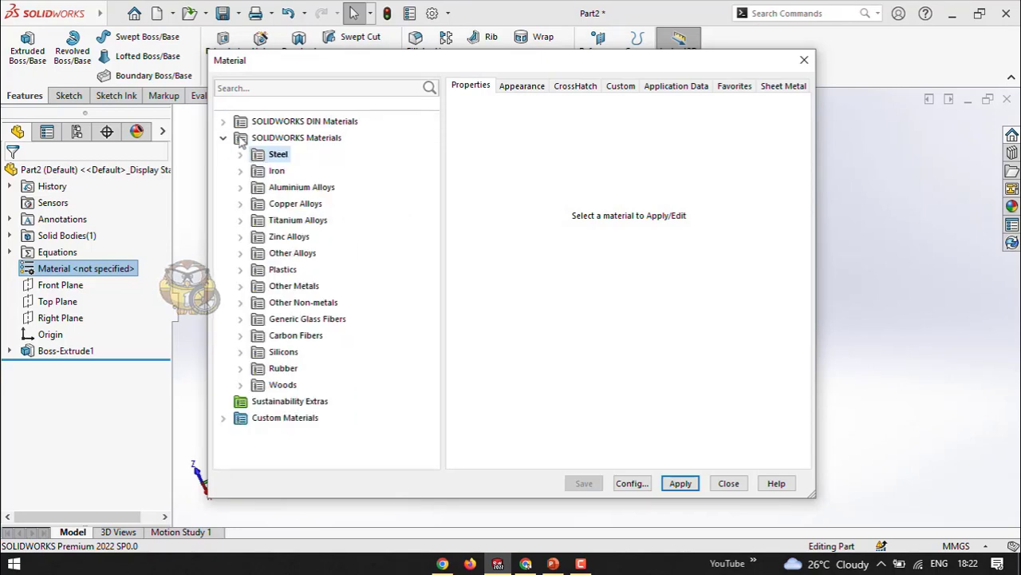
{"action": "left_click", "coordinate": [223, 138]}
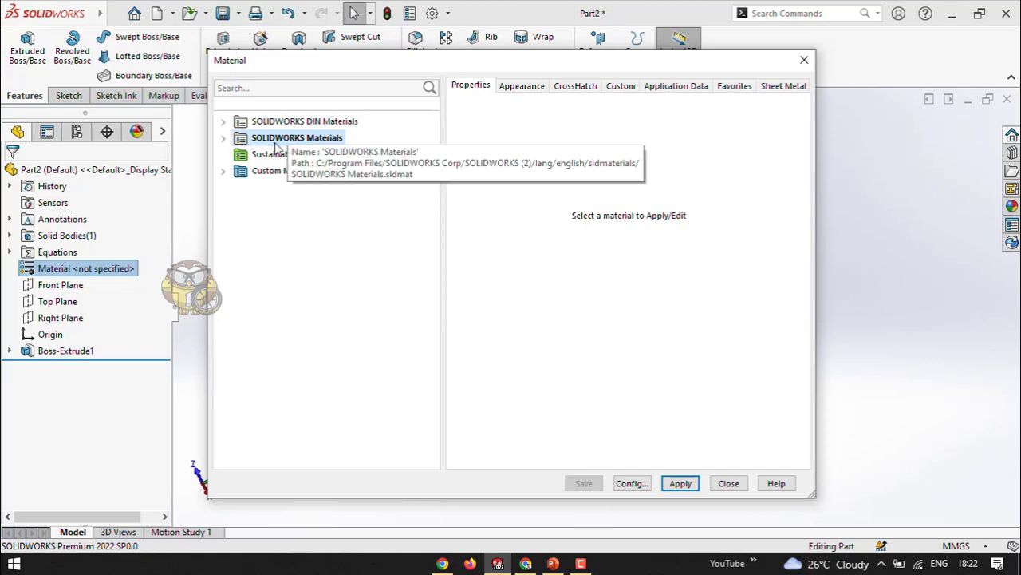
{"action": "left_click", "coordinate": [225, 139]}
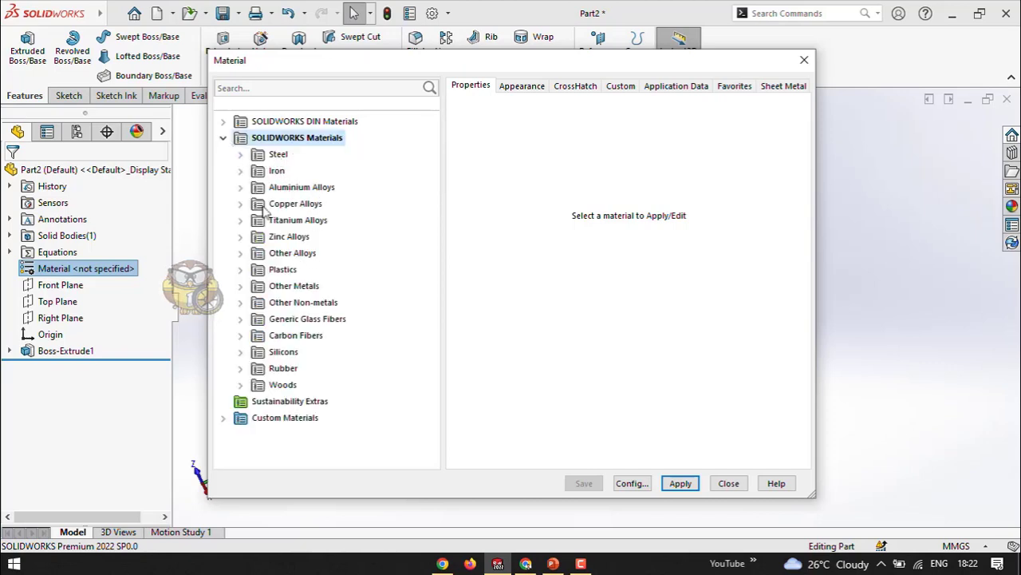
Step: Choose 6063-T5 from the Aluminium Alloys, check its default appearance, and apply it as the part's material
{"action": "left_click", "coordinate": [240, 187]}
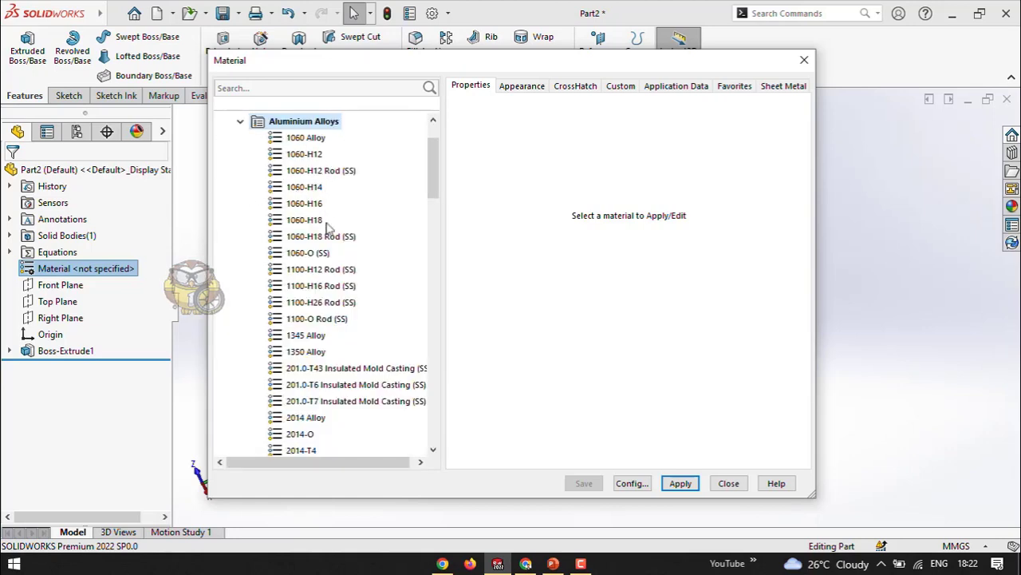
{"action": "scroll", "coordinate": [334, 351], "scroll_direction": "down", "scroll_amount": 15}
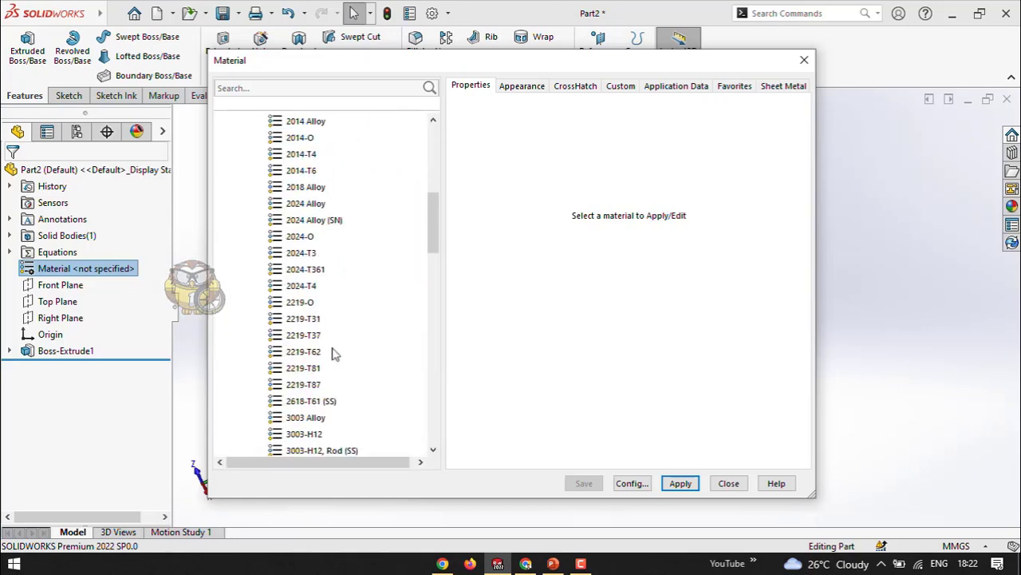
{"action": "scroll", "coordinate": [295, 299], "scroll_direction": "down", "scroll_amount": 6}
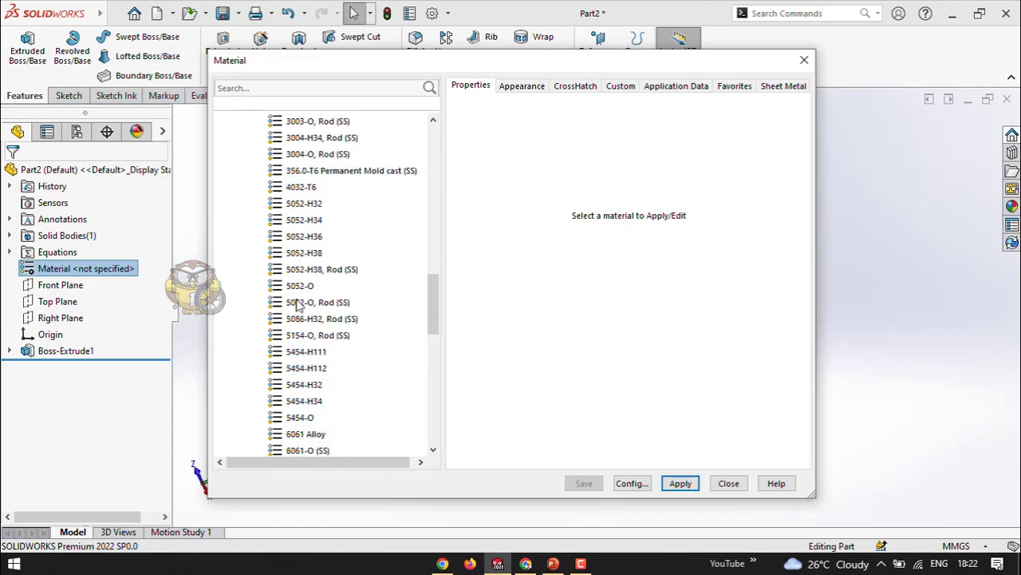
{"action": "scroll", "coordinate": [295, 303], "scroll_direction": "down", "scroll_amount": 4}
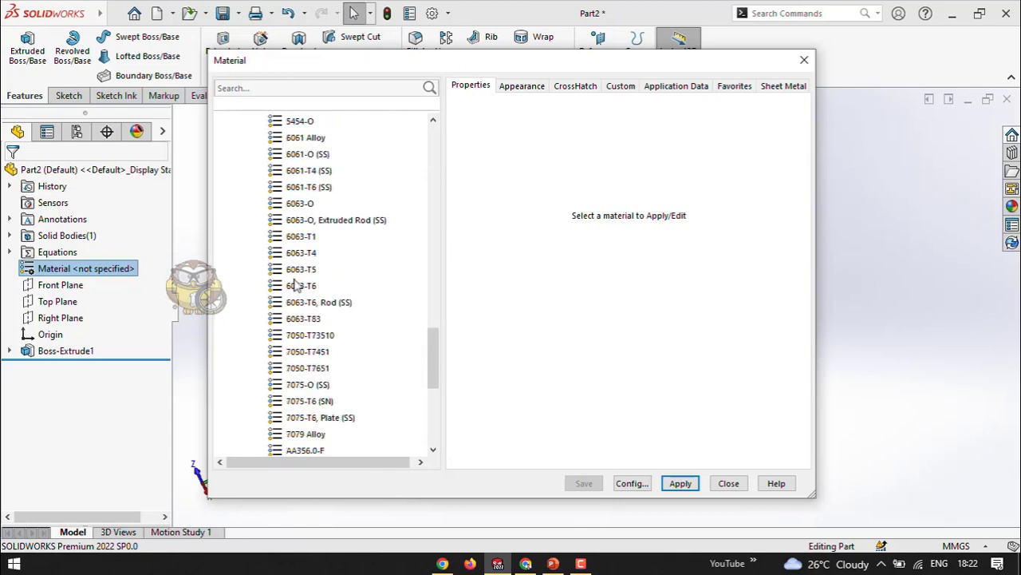
{"action": "left_click", "coordinate": [302, 270]}
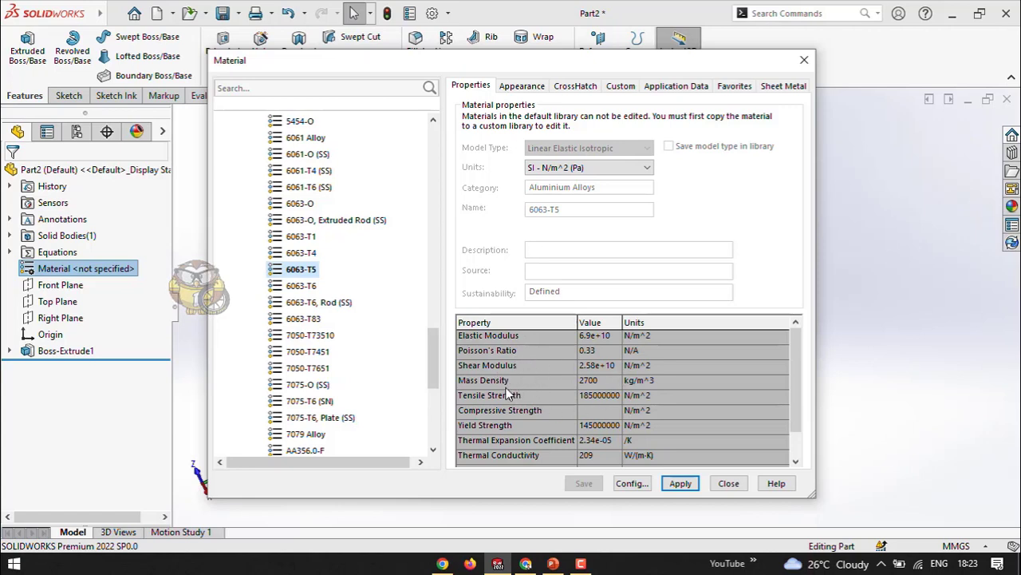
{"action": "left_click", "coordinate": [523, 86]}
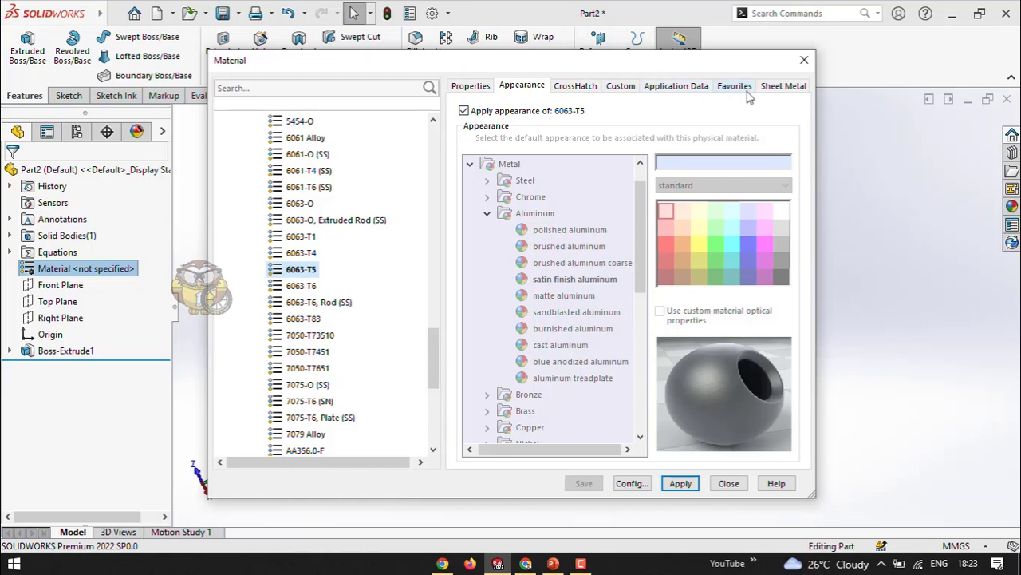
{"action": "left_click", "coordinate": [467, 87]}
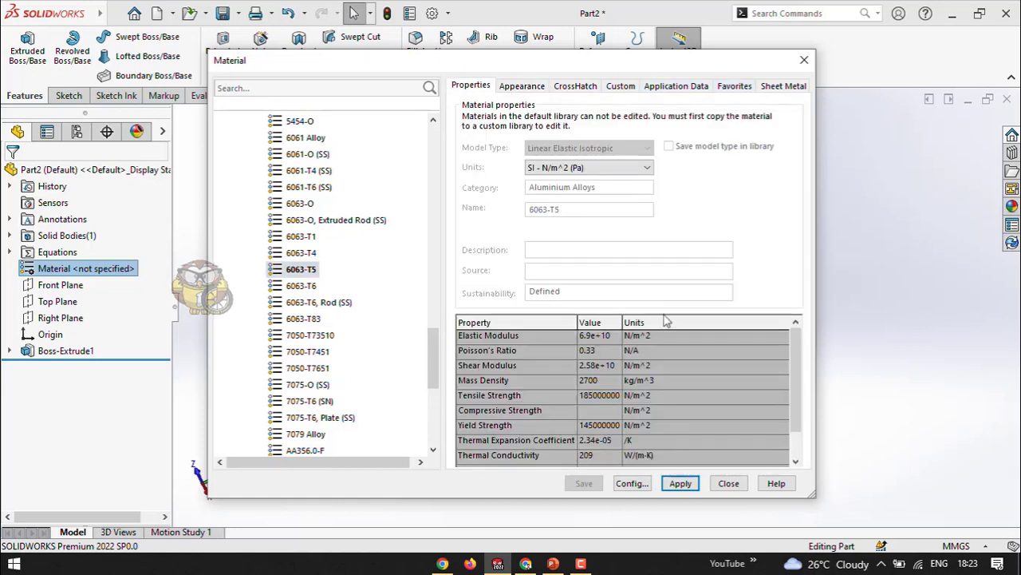
{"action": "left_click", "coordinate": [683, 483]}
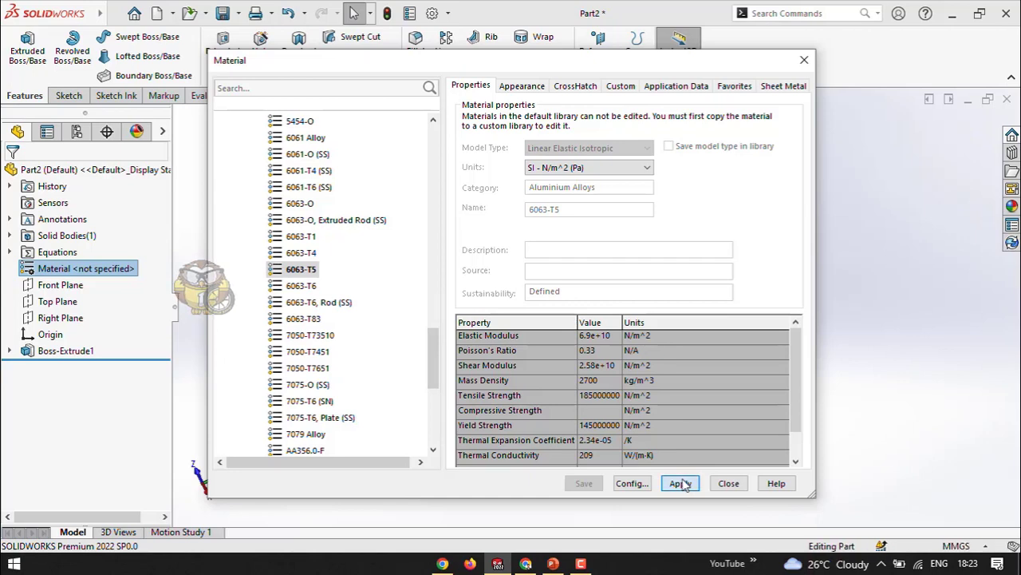
{"action": "left_click", "coordinate": [729, 483]}
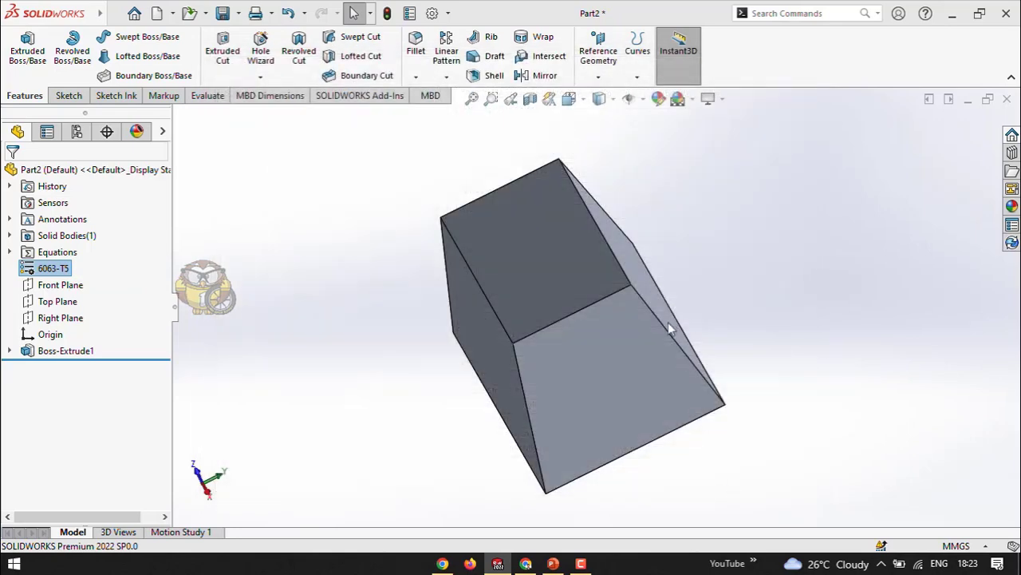
Step: Start a new sketch on the smaller rectangular end face of the tapered block
{"action": "middle_click_drag", "start_coordinate": [668, 321], "coordinate": [725, 318]}
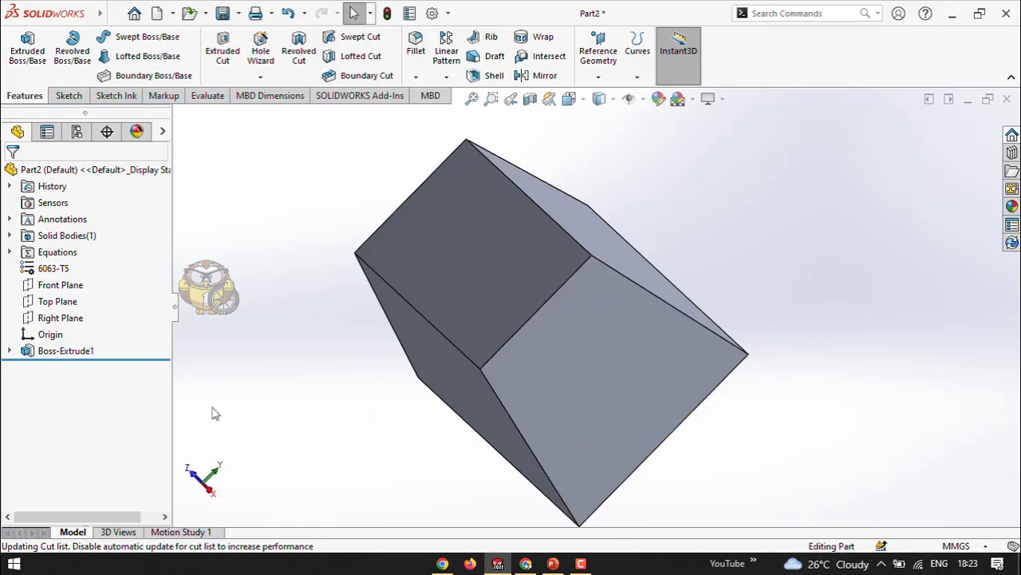
{"action": "middle_click_drag", "start_coordinate": [375, 341], "coordinate": [506, 209]}
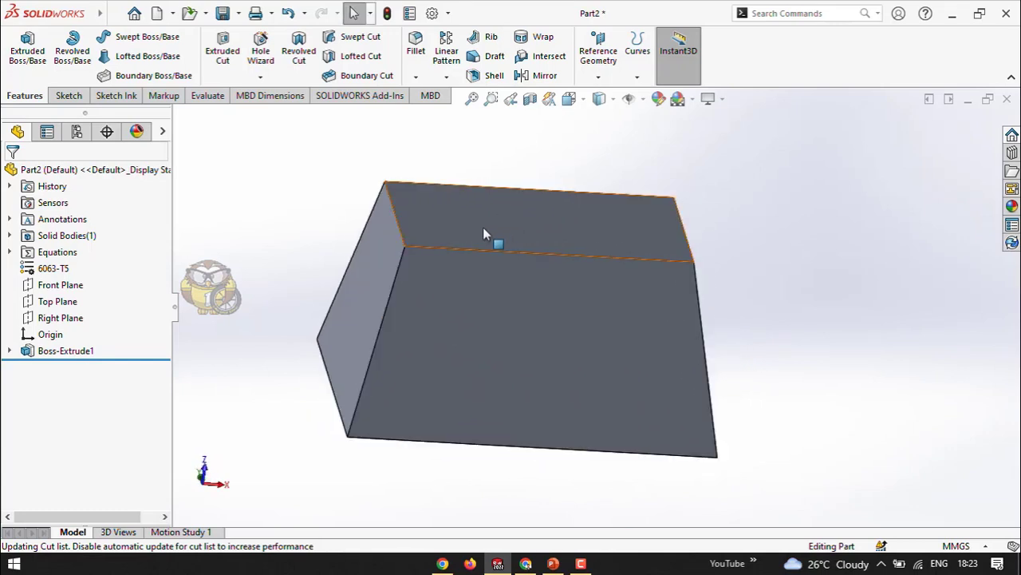
{"action": "middle_click_drag", "start_coordinate": [490, 216], "coordinate": [388, 289]}
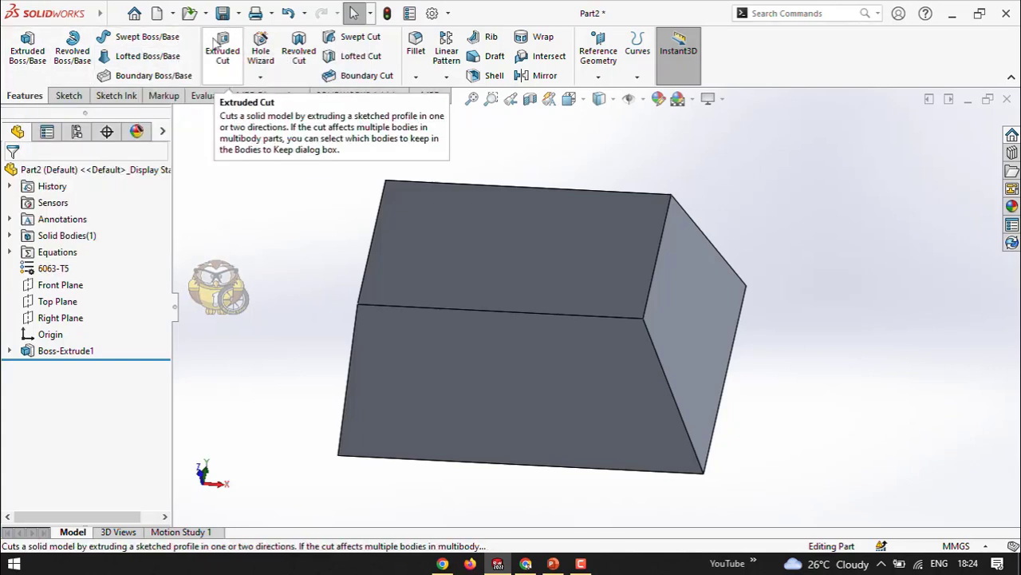
{"action": "middle_click_drag", "start_coordinate": [274, 215], "coordinate": [720, 319]}
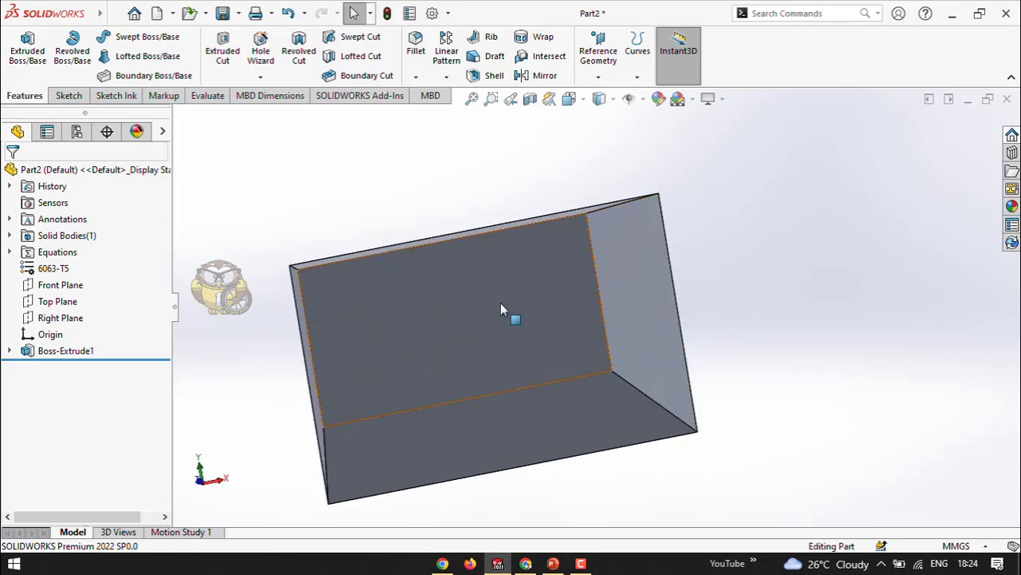
{"action": "left_click", "coordinate": [500, 308]}
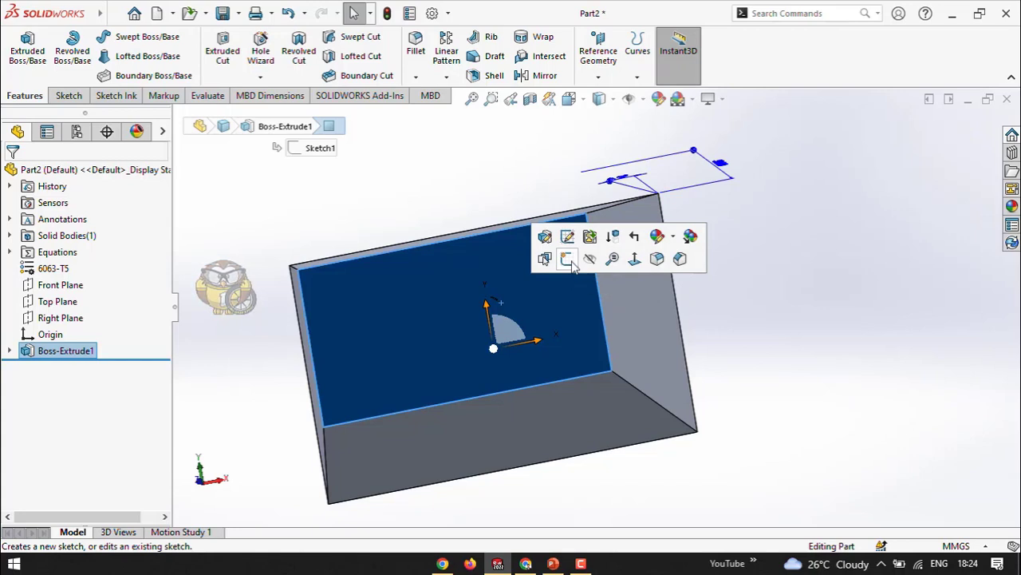
{"action": "left_click", "coordinate": [570, 262]}
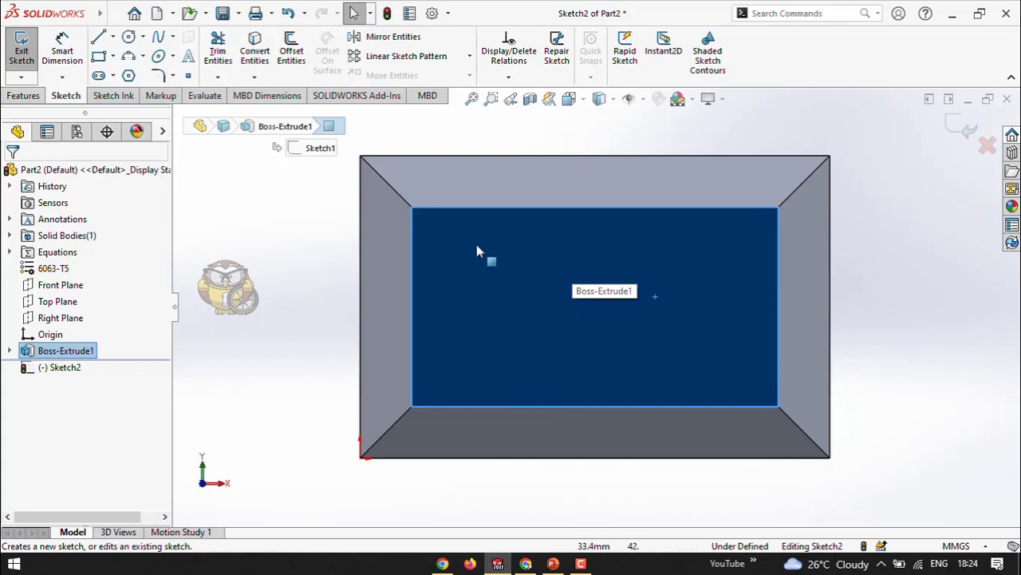
Step: Sketch a closed four-line trapezoid with a horizontal upper edge inside the upper half of the face, and end the Line tool
{"action": "left_click", "coordinate": [98, 36]}
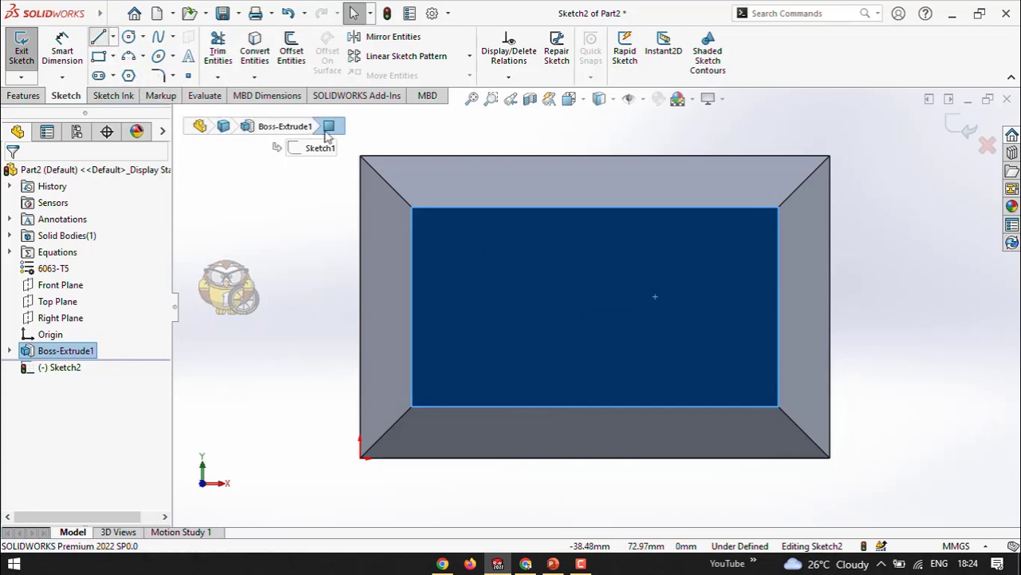
{"action": "left_click", "coordinate": [475, 311]}
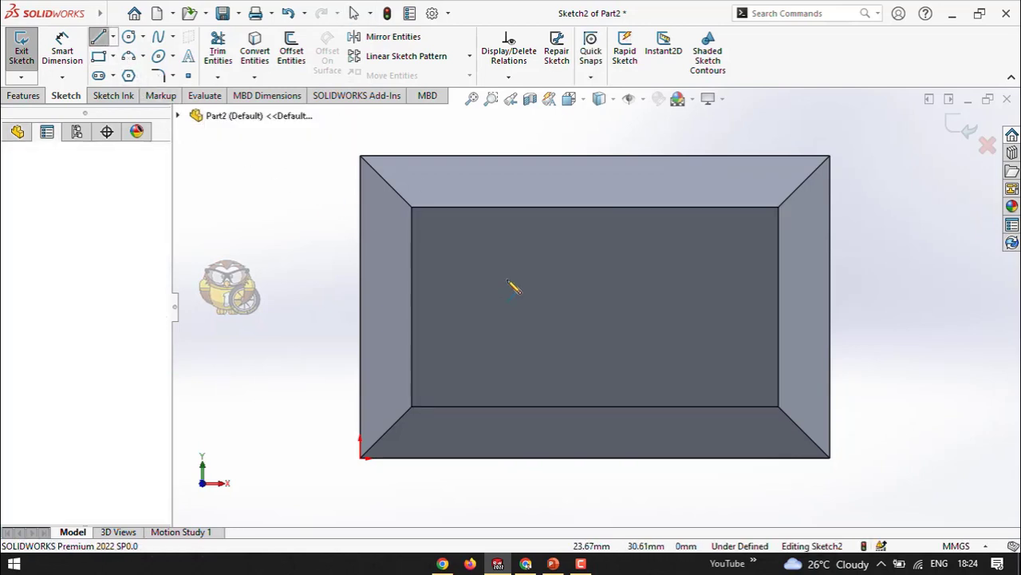
{"action": "left_click", "coordinate": [545, 253]}
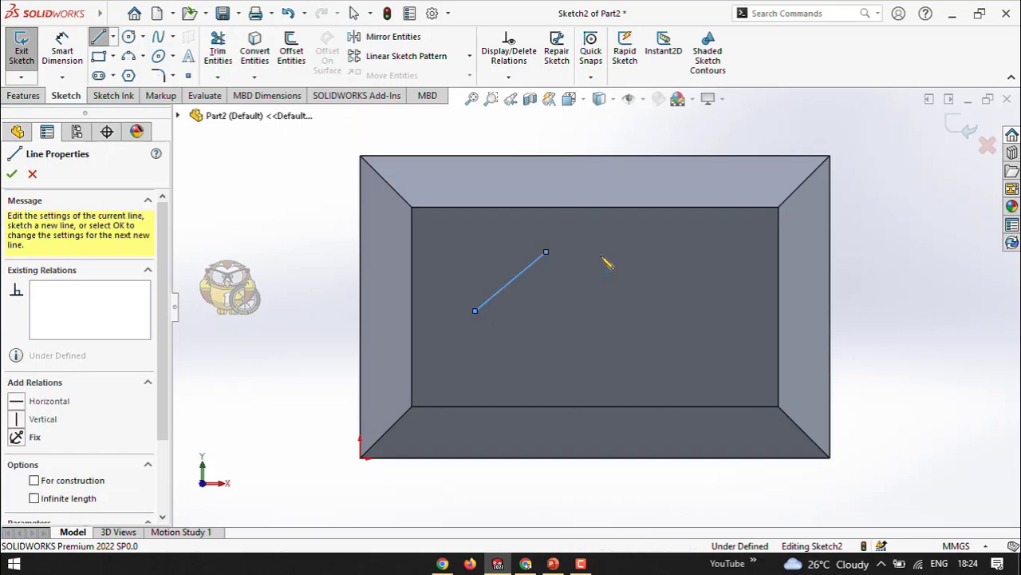
{"action": "left_click", "coordinate": [665, 253]}
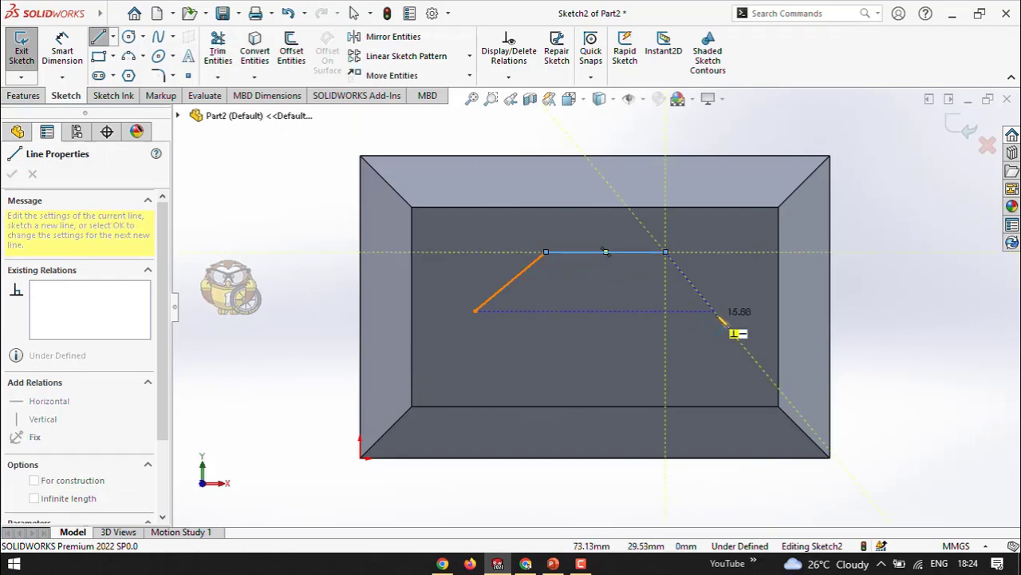
{"action": "left_click", "coordinate": [719, 315]}
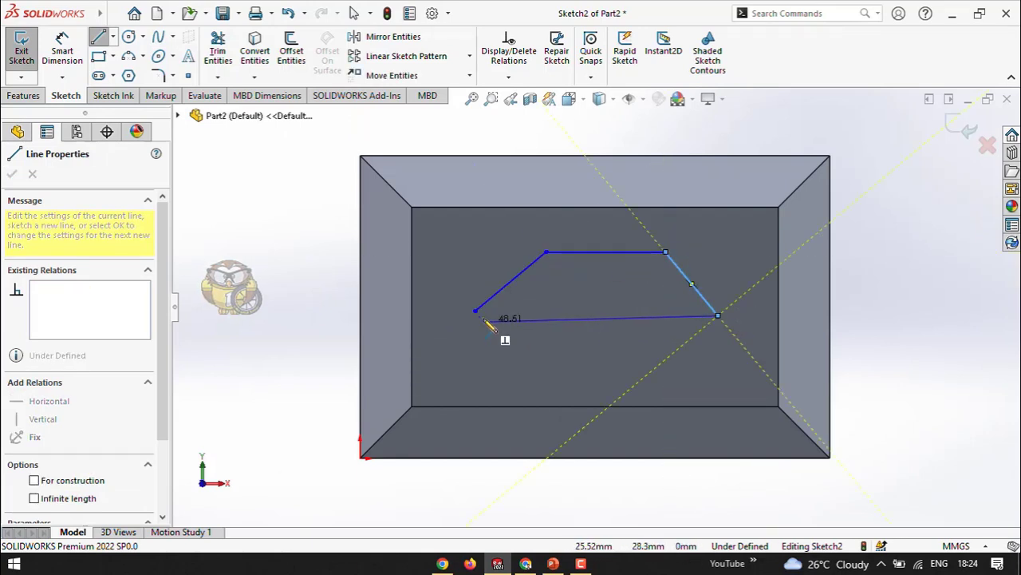
{"action": "left_click", "coordinate": [476, 311]}
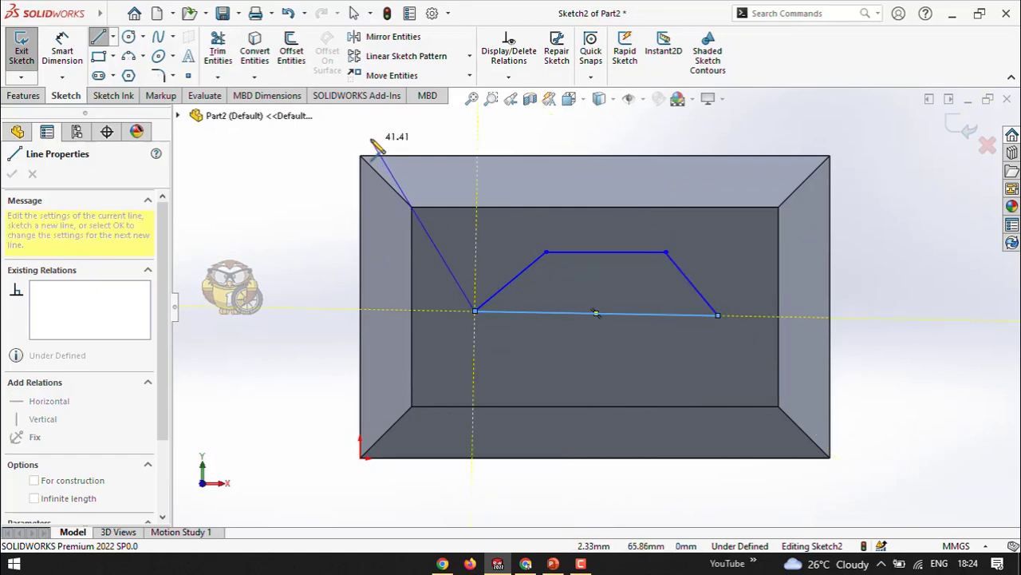
{"action": "right_click", "coordinate": [373, 142]}
{"action": "left_click", "coordinate": [407, 150]}
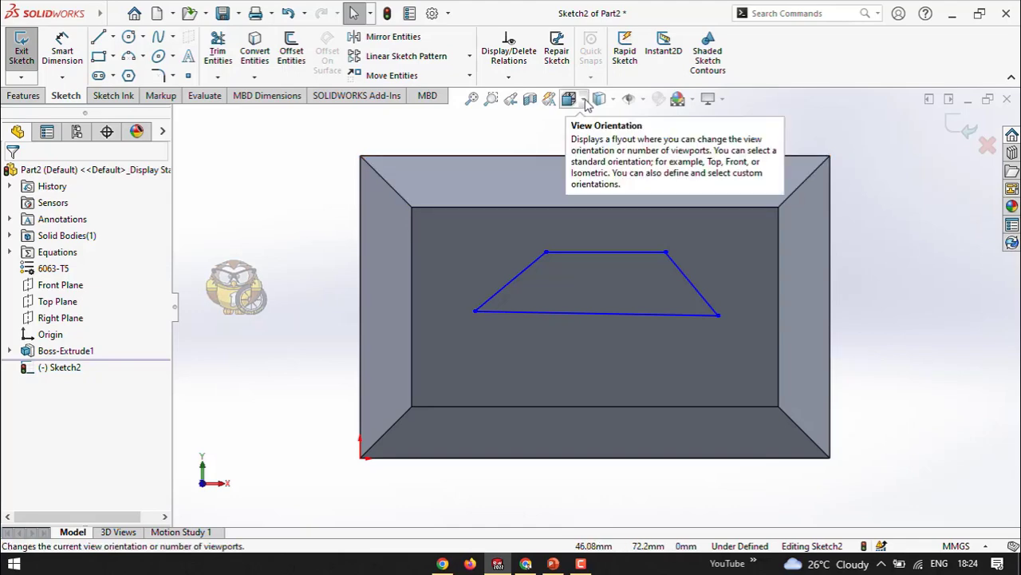
{"action": "left_click", "coordinate": [587, 103]}
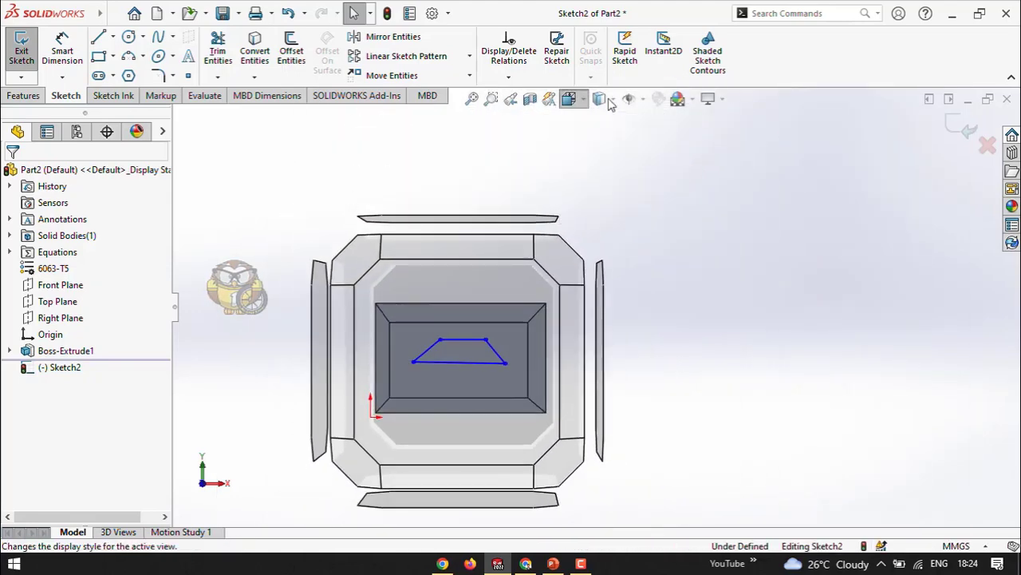
{"action": "left_click", "coordinate": [612, 103]}
{"action": "left_click", "coordinate": [584, 102]}
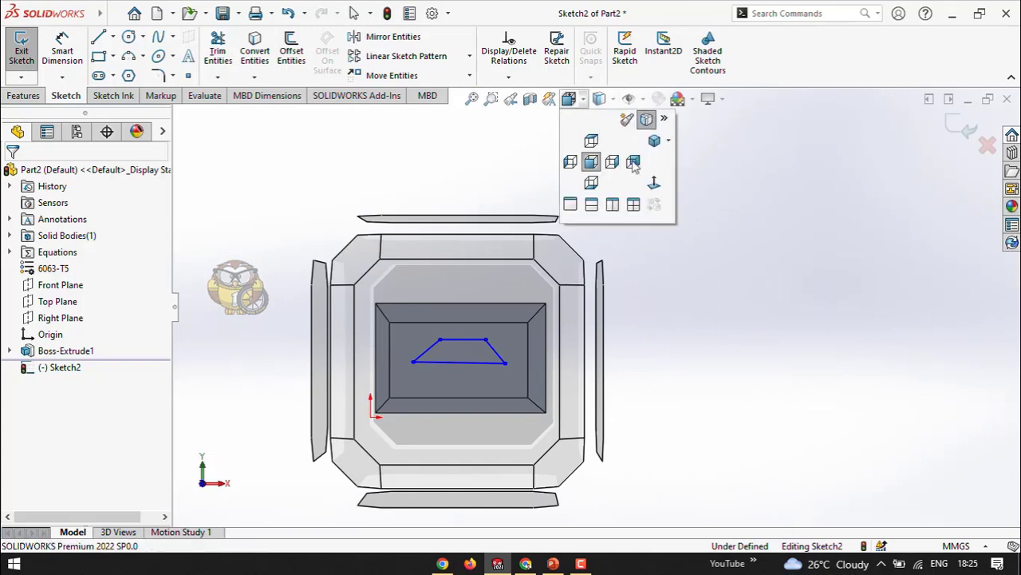
{"action": "left_click", "coordinate": [772, 268]}
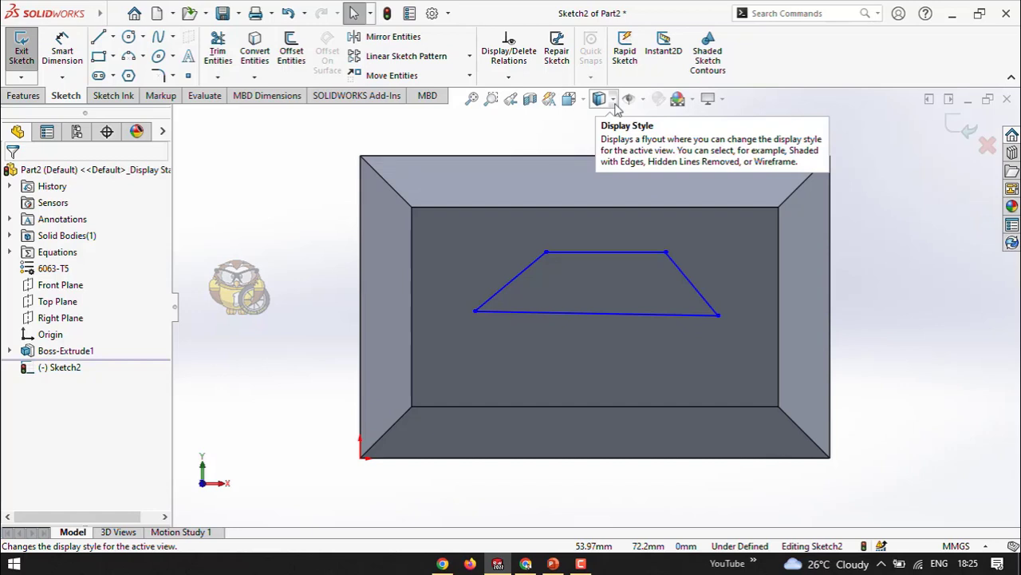
Step: Try the Hidden Lines Removed, Hidden Lines Visible and Wireframe display styles on the tapered block
{"action": "left_click", "coordinate": [615, 104]}
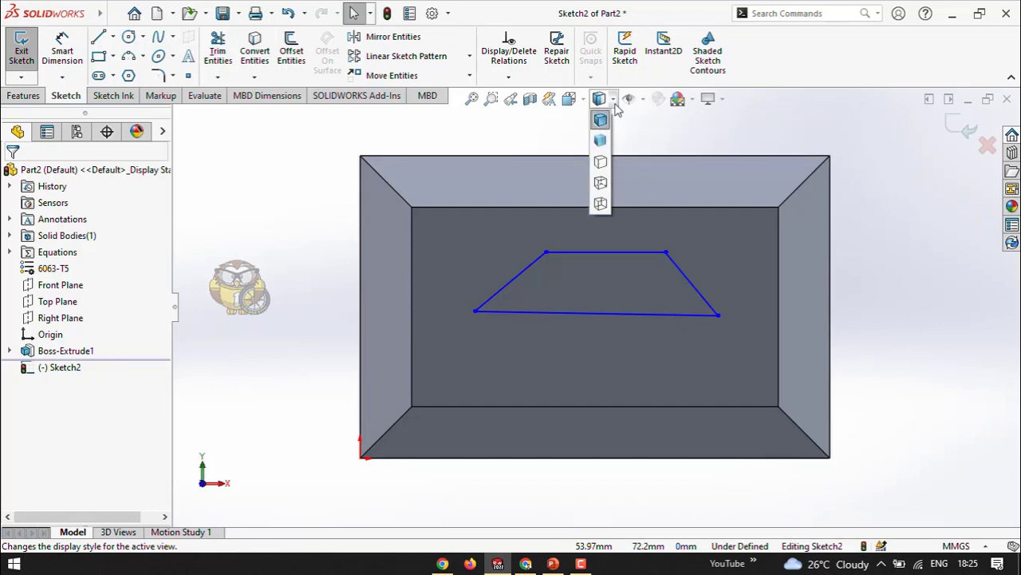
{"action": "left_click", "coordinate": [601, 162]}
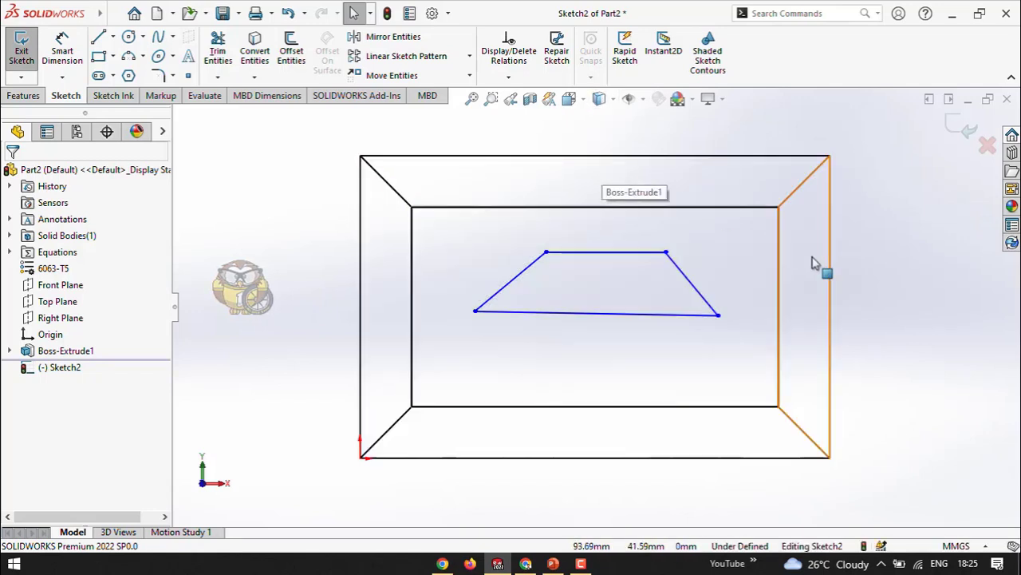
{"action": "left_click", "coordinate": [613, 100]}
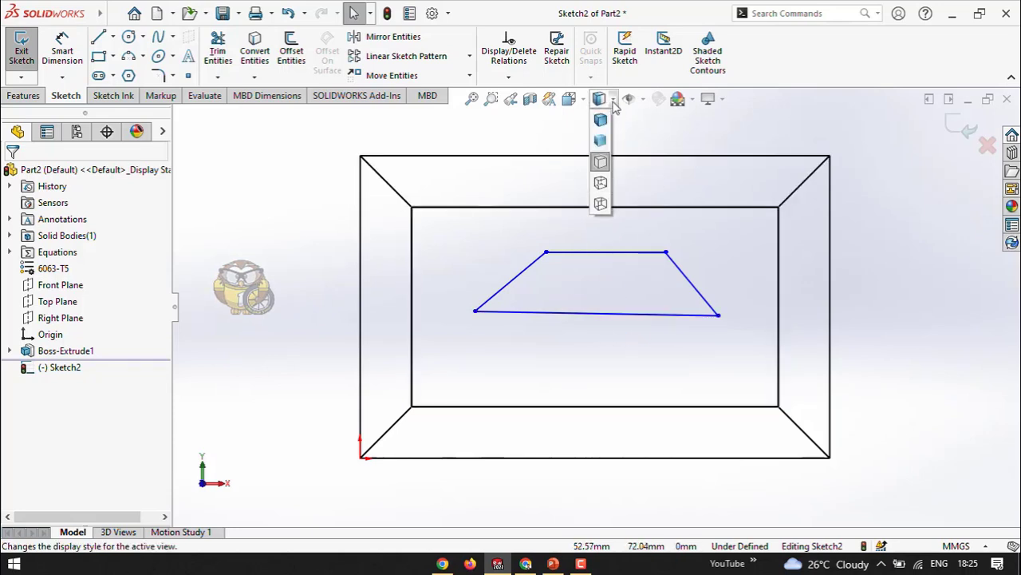
{"action": "left_click", "coordinate": [602, 186]}
{"action": "left_click", "coordinate": [612, 99]}
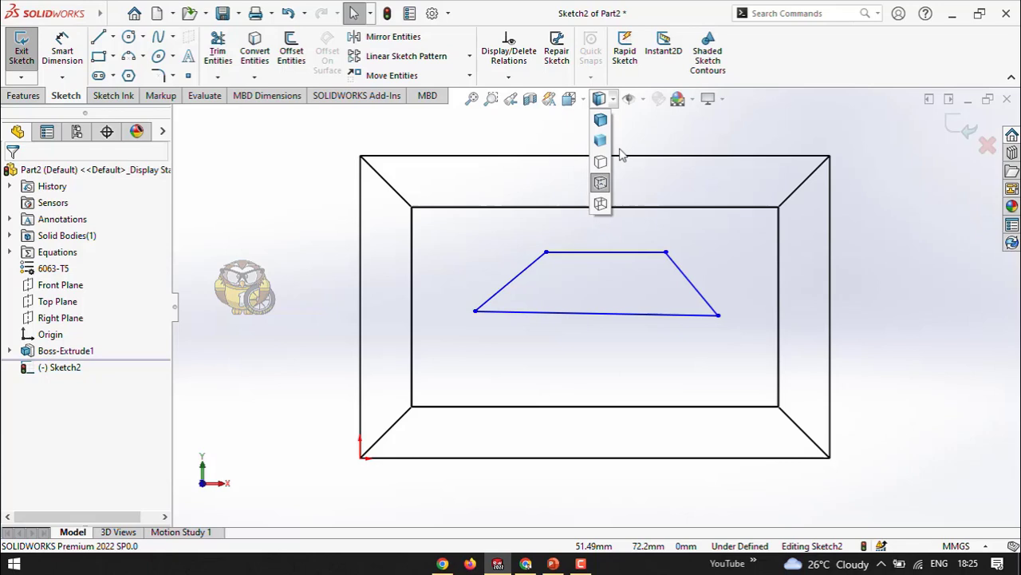
{"action": "left_click", "coordinate": [601, 205]}
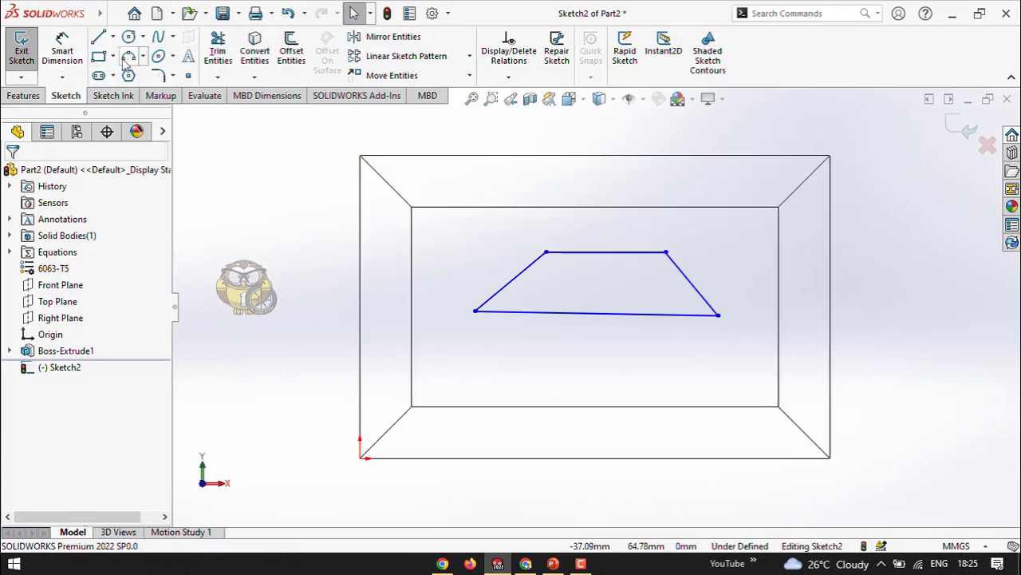
Step: Add a Horizontal relation to the trapezoid's lower edge and check the relations of its upper edge
{"action": "left_click", "coordinate": [585, 315]}
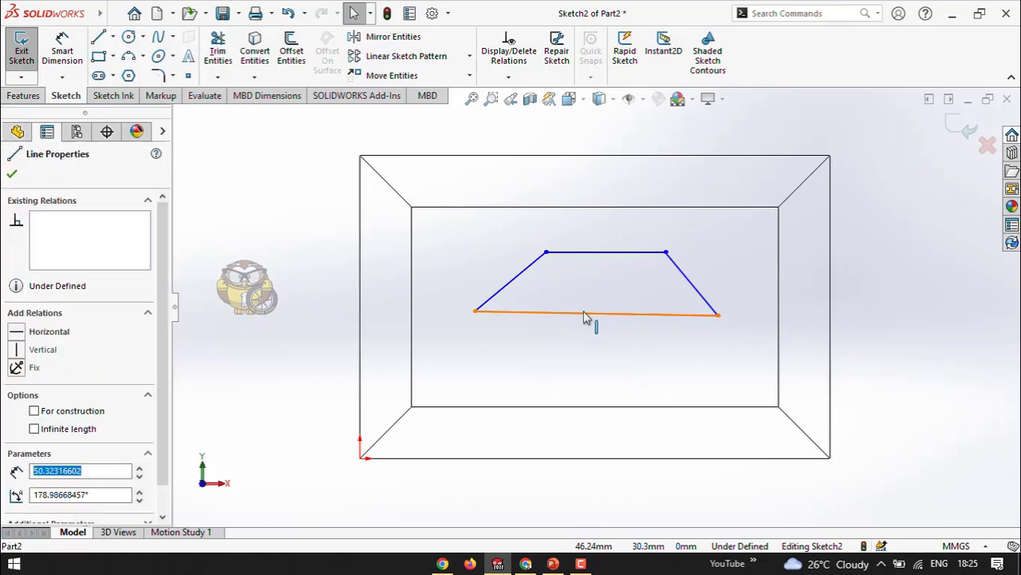
{"action": "left_click", "coordinate": [17, 334]}
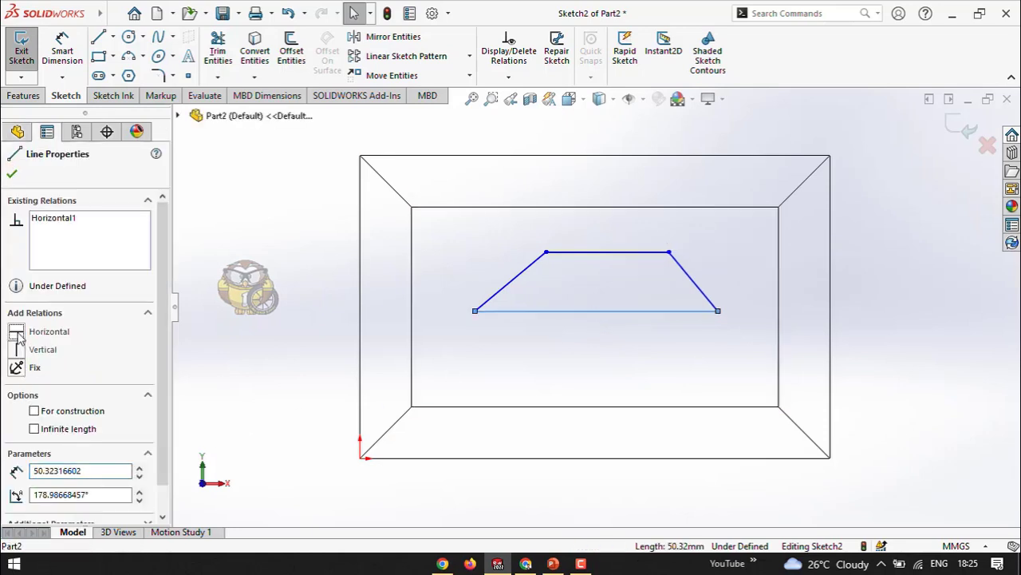
{"action": "left_click", "coordinate": [572, 254]}
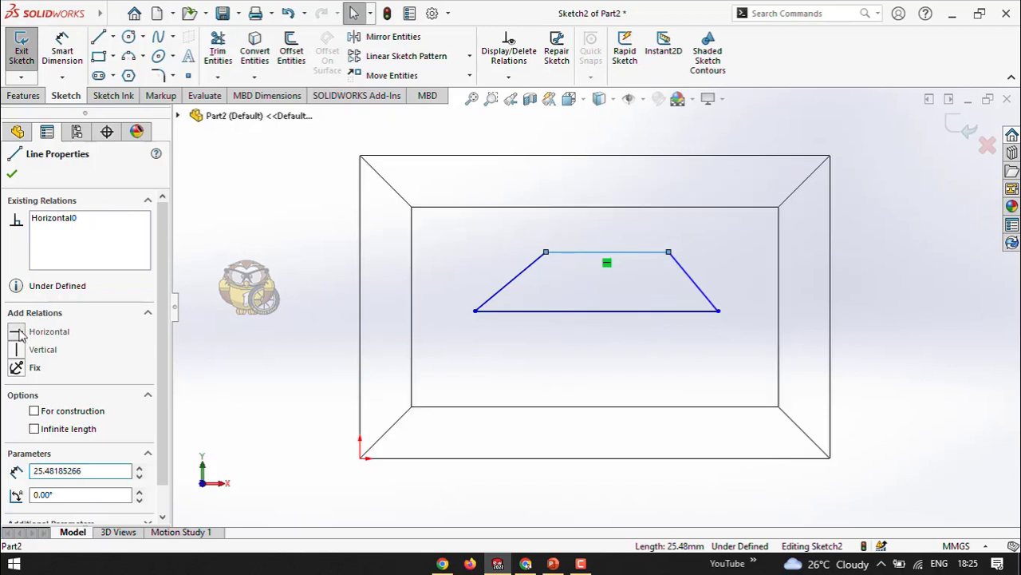
{"action": "left_click", "coordinate": [611, 366]}
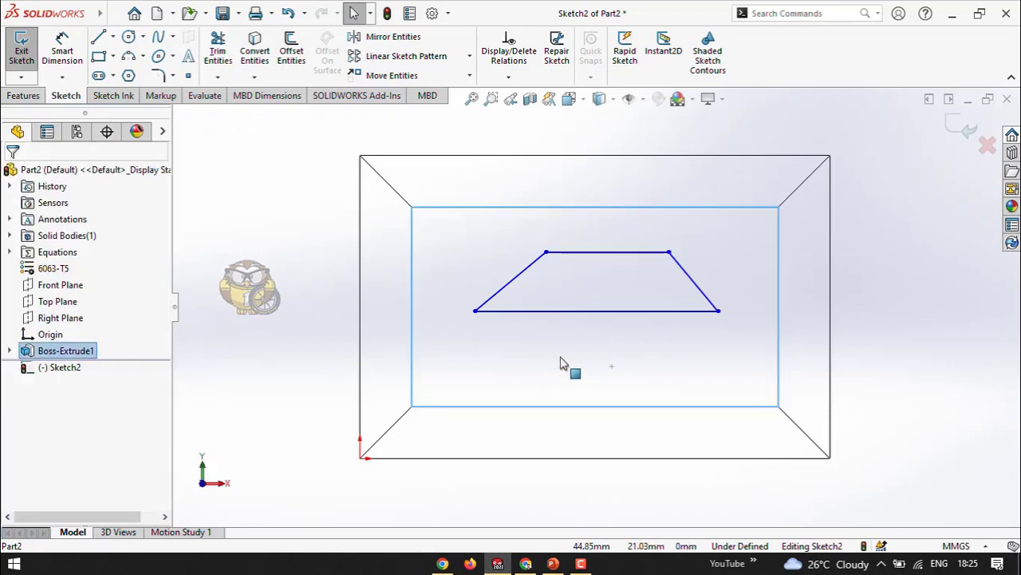
Step: Dimension the angle between the trapezoid's lower edge and its left sloping edge, accepting the angle as drawn
{"action": "left_click", "coordinate": [63, 66]}
{"action": "left_click", "coordinate": [521, 312]}
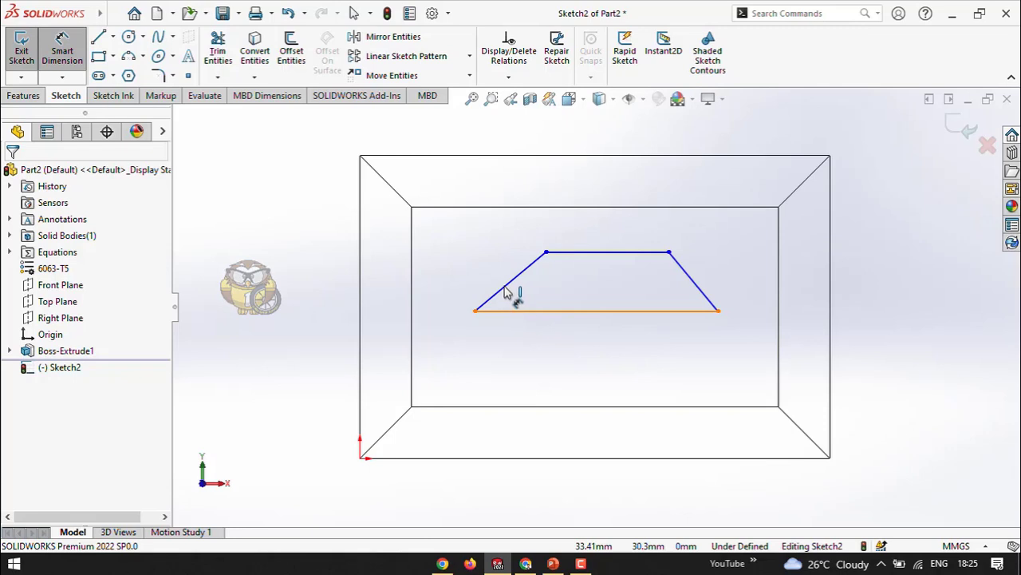
{"action": "left_click", "coordinate": [506, 286]}
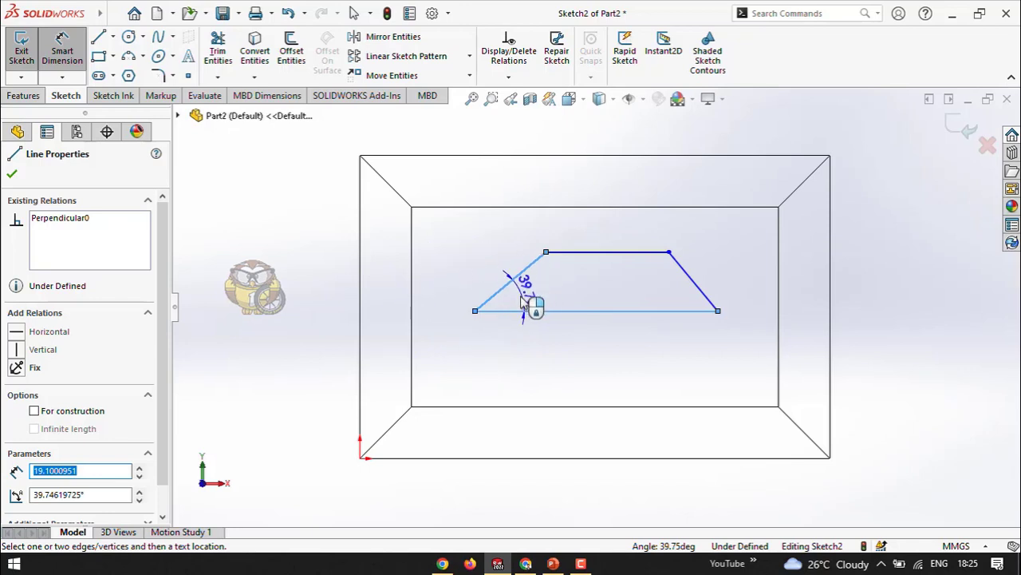
{"action": "left_click", "coordinate": [523, 298]}
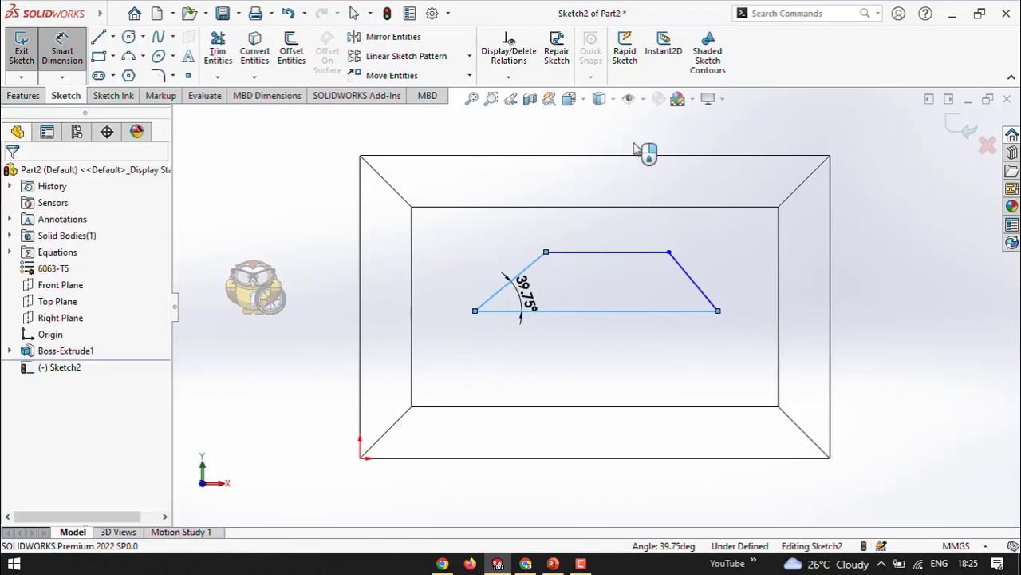
{"action": "left_click", "coordinate": [613, 101]}
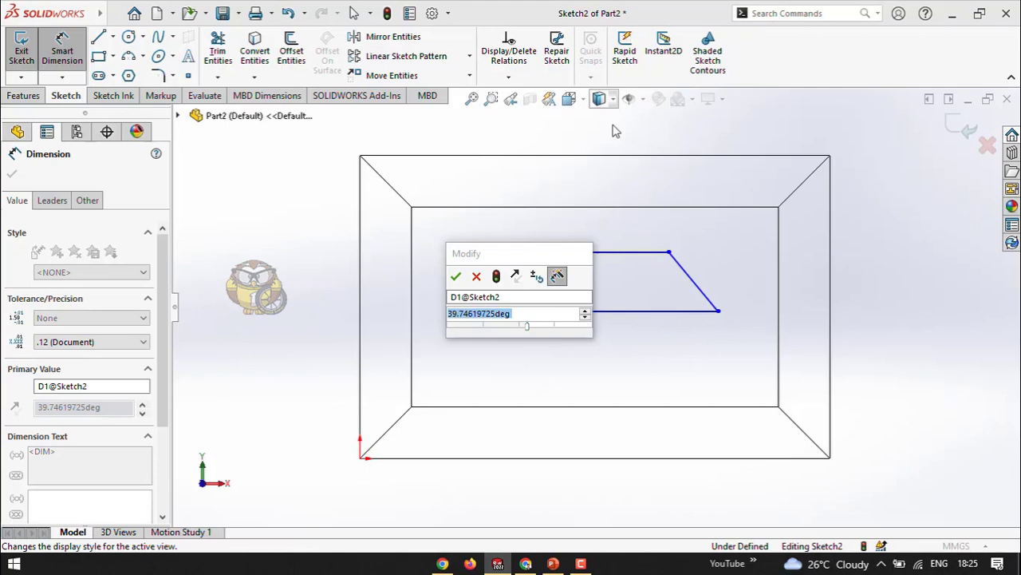
{"action": "left_click", "coordinate": [455, 276]}
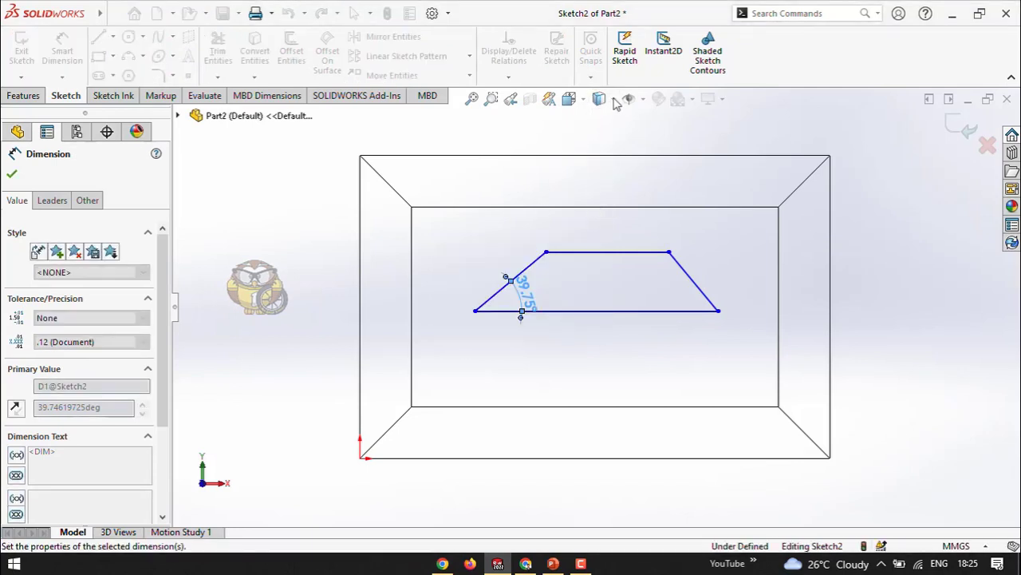
Step: Set the display style to Shaded without edges and exit the trapezoid sketch
{"action": "left_click", "coordinate": [611, 101]}
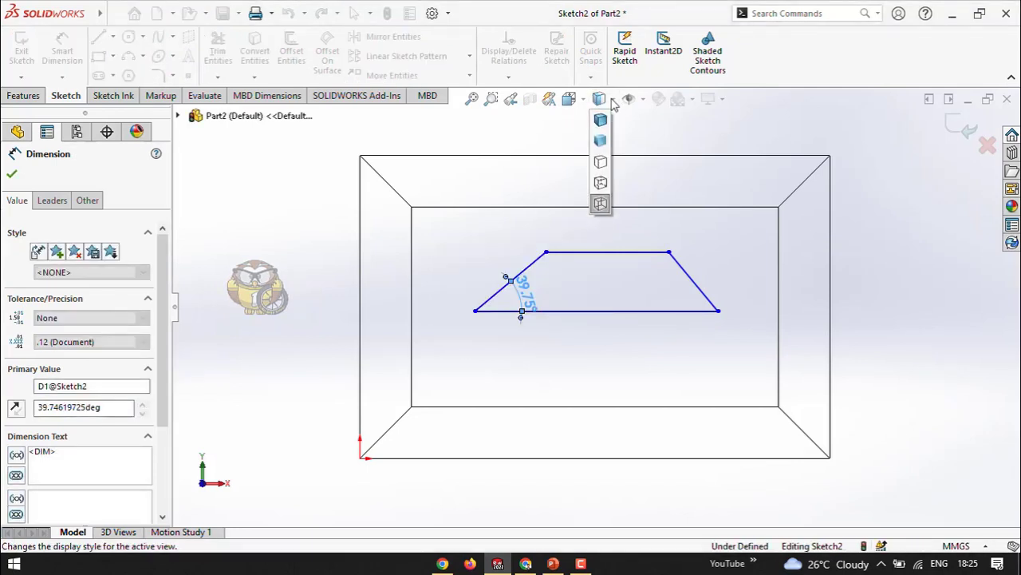
{"action": "left_click", "coordinate": [600, 141]}
{"action": "middle_click_drag", "start_coordinate": [573, 344], "coordinate": [545, 288]}
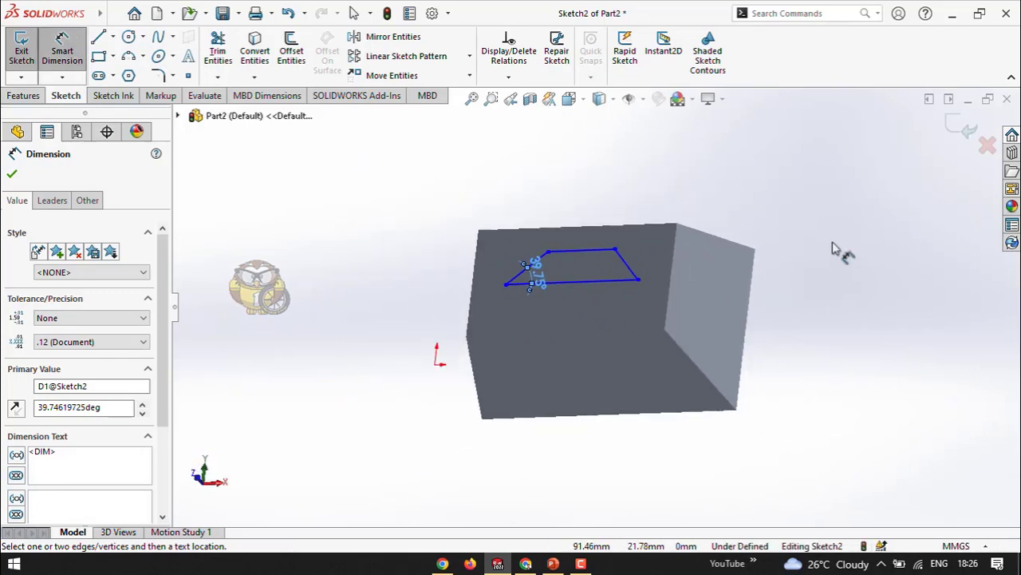
{"action": "left_click", "coordinate": [962, 129]}
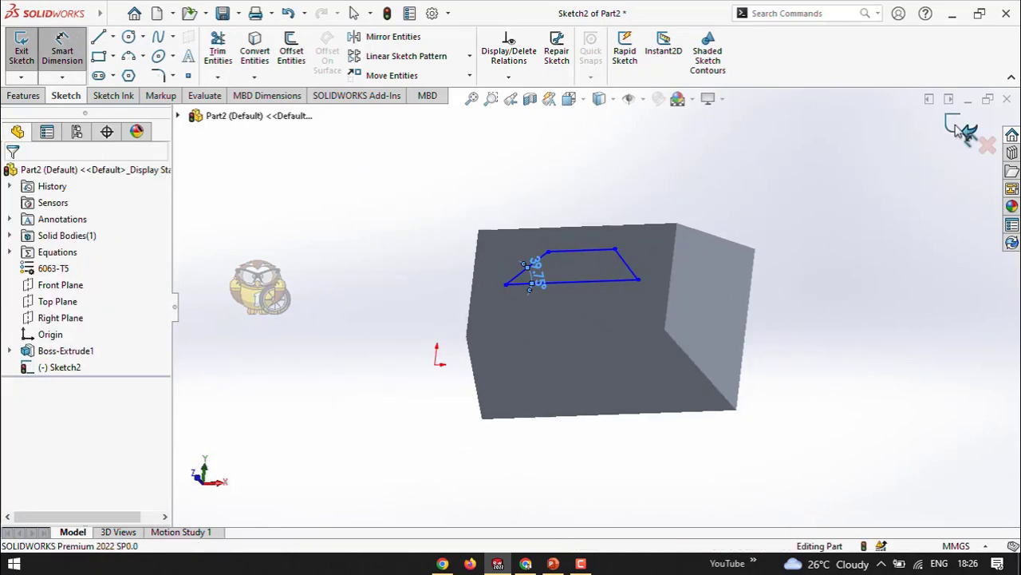
{"action": "middle_click_drag", "start_coordinate": [761, 202], "coordinate": [756, 251]}
{"action": "left_click", "coordinate": [868, 245]}
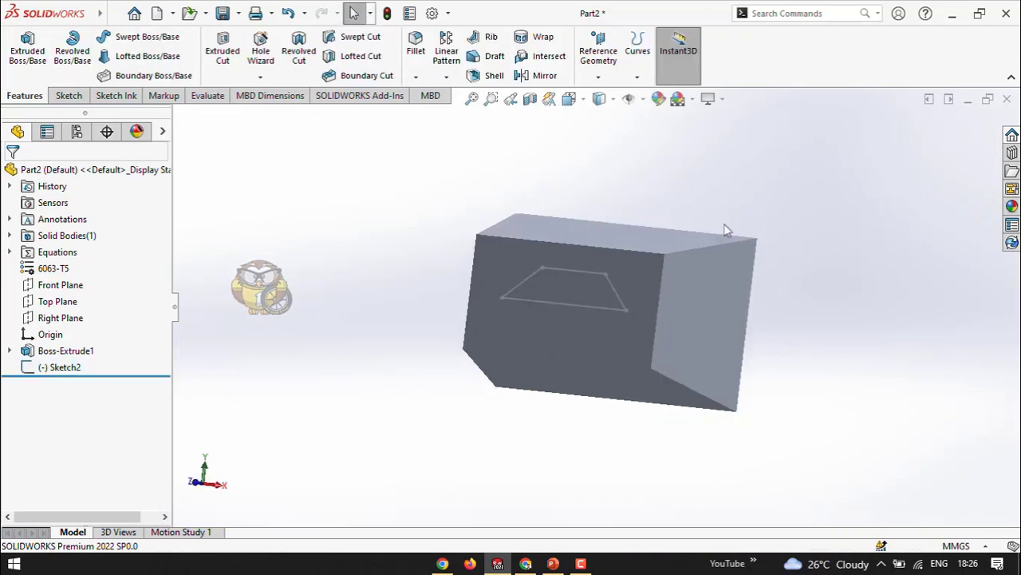
Step: Start an Extruded Cut from the trapezoid sketch and set its blind depth to 34 mm
{"action": "left_click", "coordinate": [220, 52]}
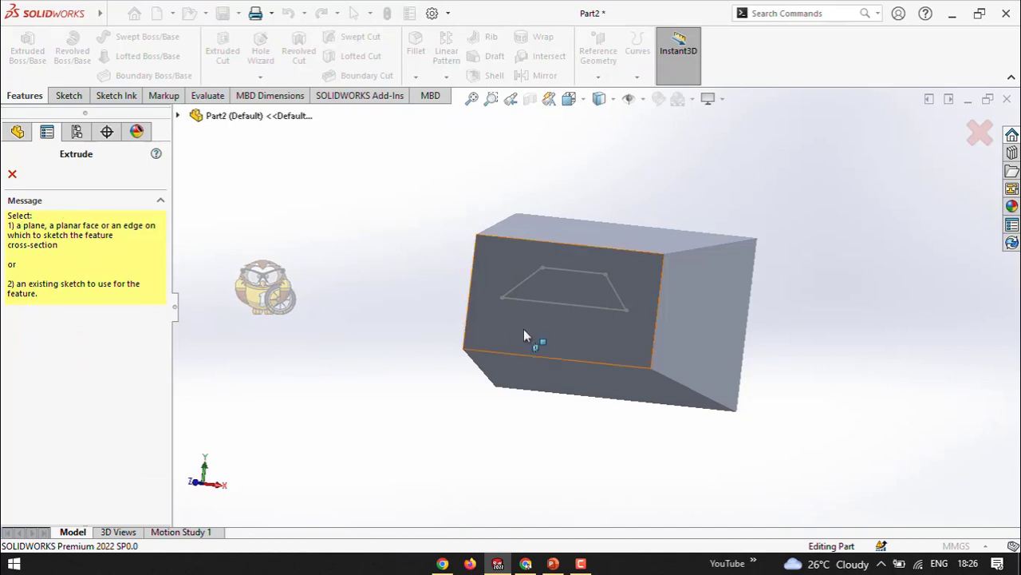
{"action": "left_click", "coordinate": [572, 304]}
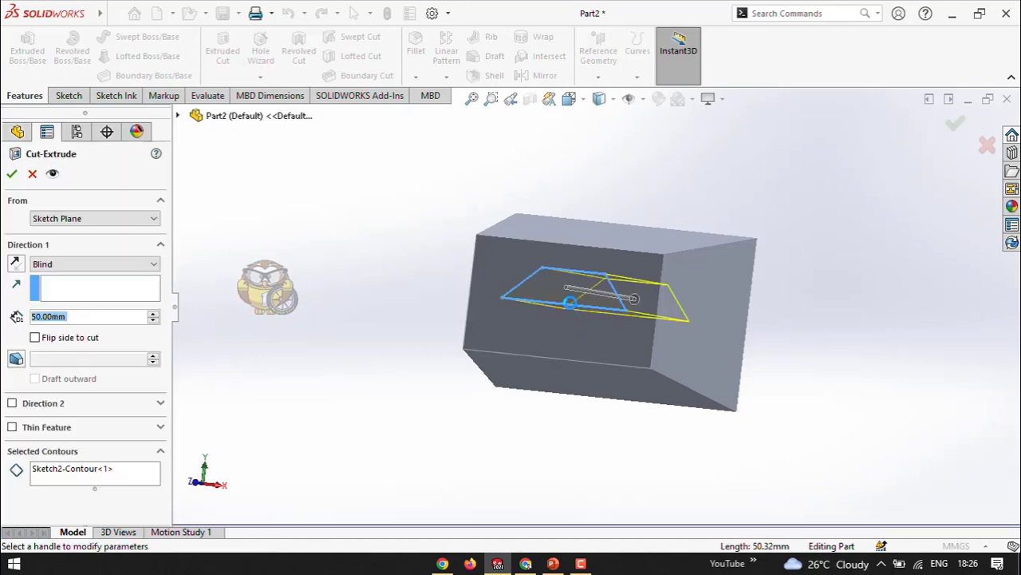
{"action": "middle_click_drag", "start_coordinate": [582, 394], "coordinate": [526, 441]}
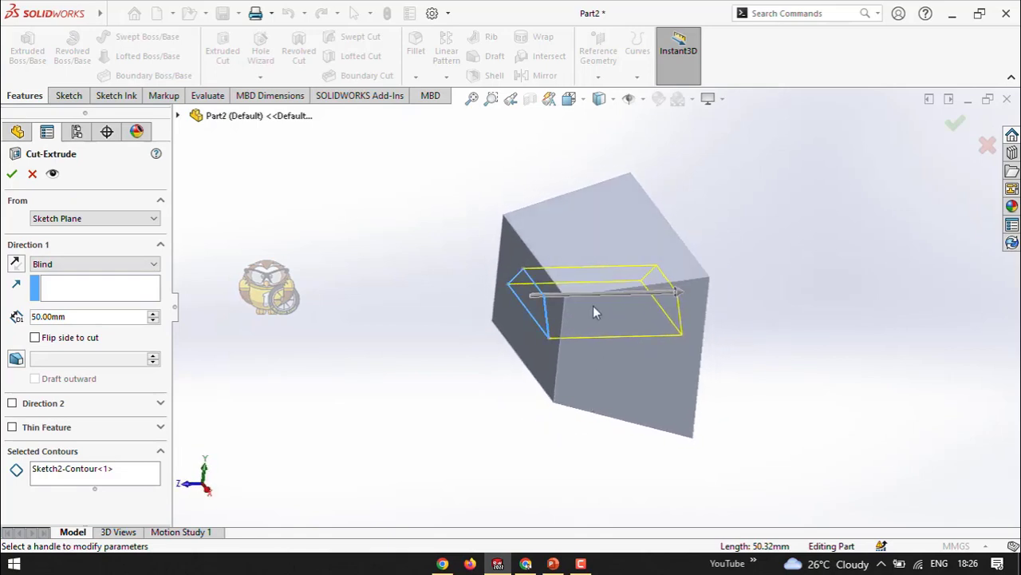
{"action": "scroll", "coordinate": [593, 311], "scroll_direction": "down", "scroll_amount": 2}
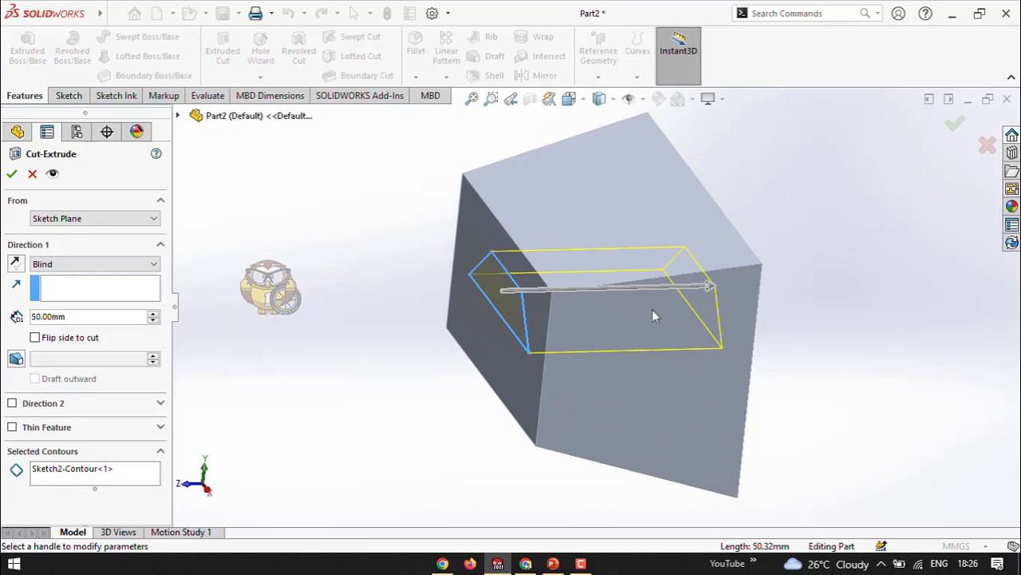
{"action": "left_click", "coordinate": [707, 287]}
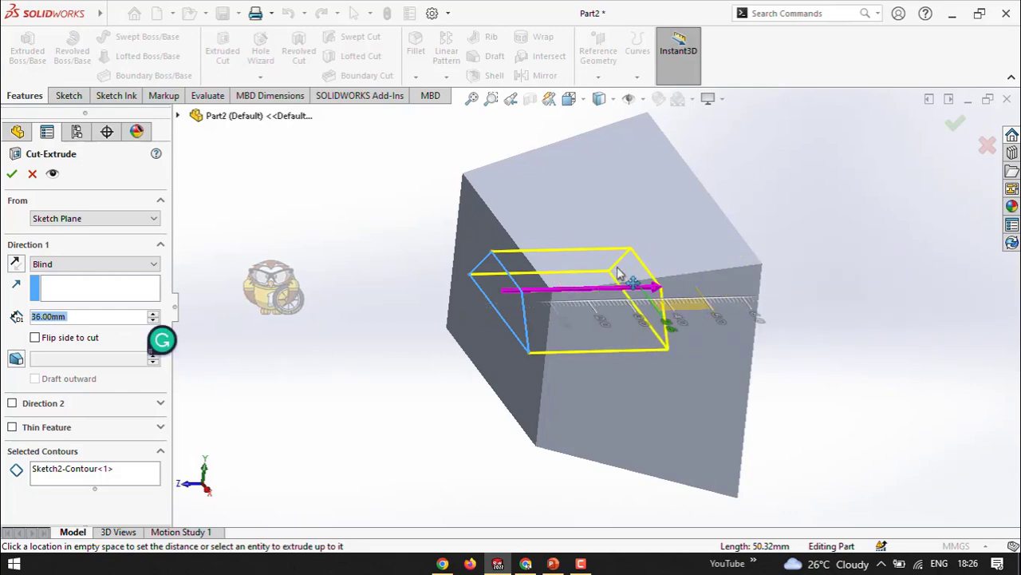
{"action": "left_click", "coordinate": [620, 274]}
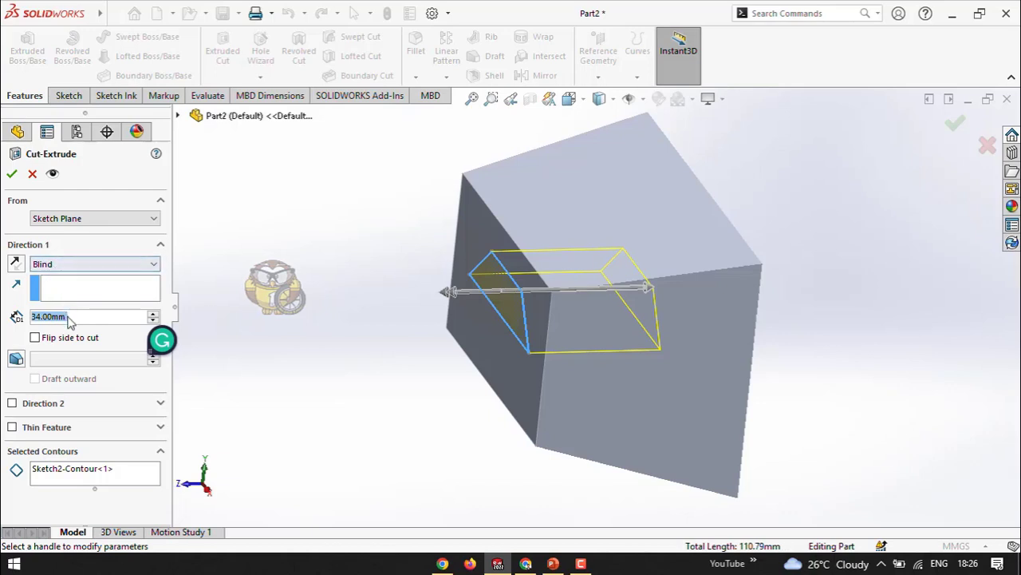
Step: Try the Through All and Through All - Both end conditions for the trapezoidal cut
{"action": "left_click", "coordinate": [73, 269]}
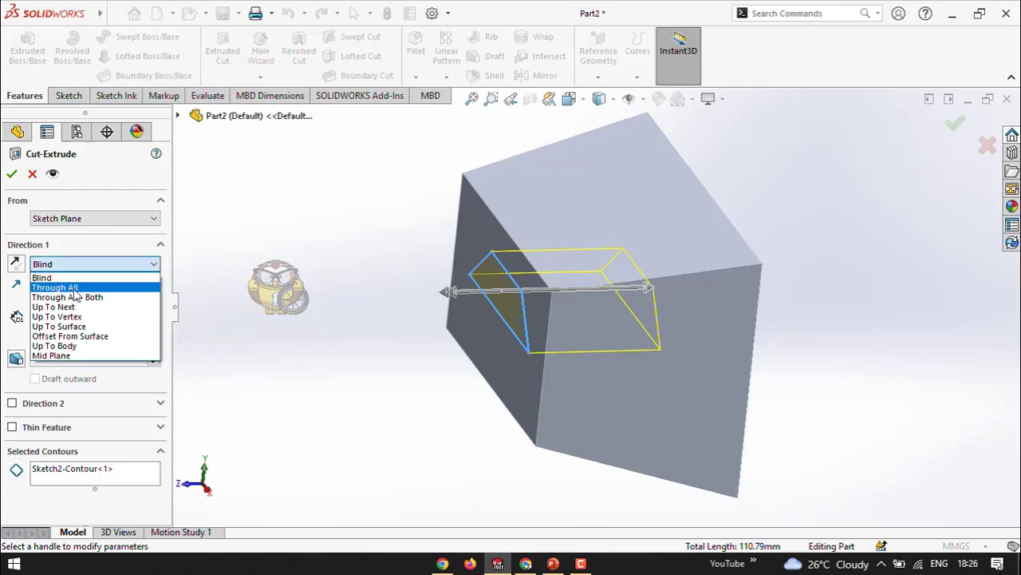
{"action": "left_click", "coordinate": [56, 288]}
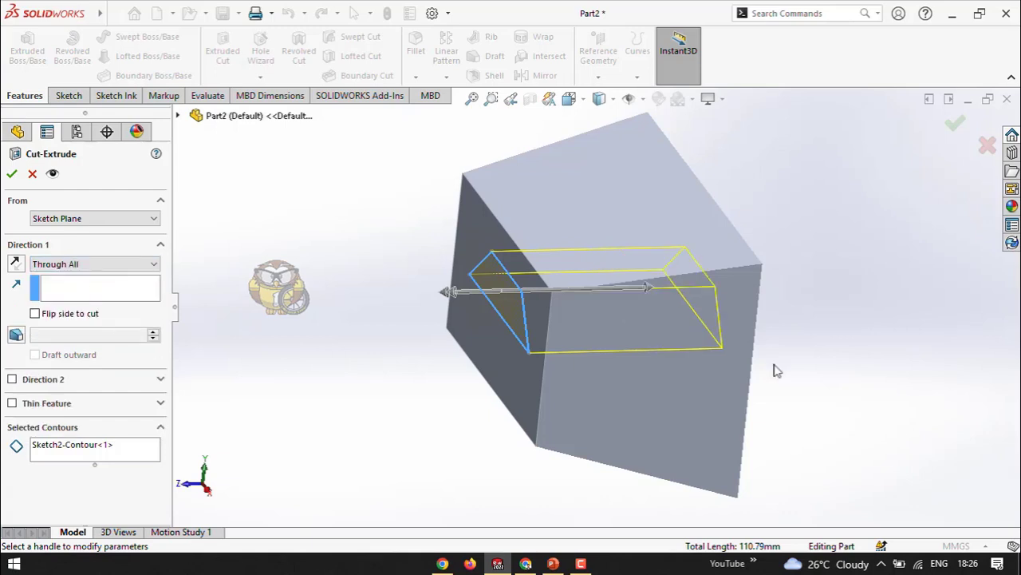
{"action": "middle_click_drag", "start_coordinate": [778, 371], "coordinate": [813, 329]}
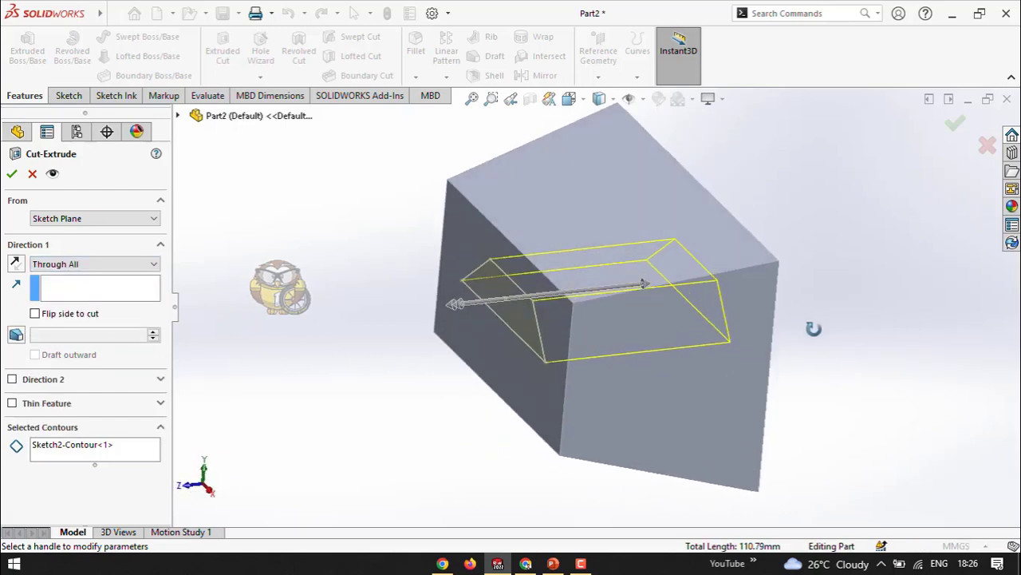
{"action": "left_click", "coordinate": [154, 266]}
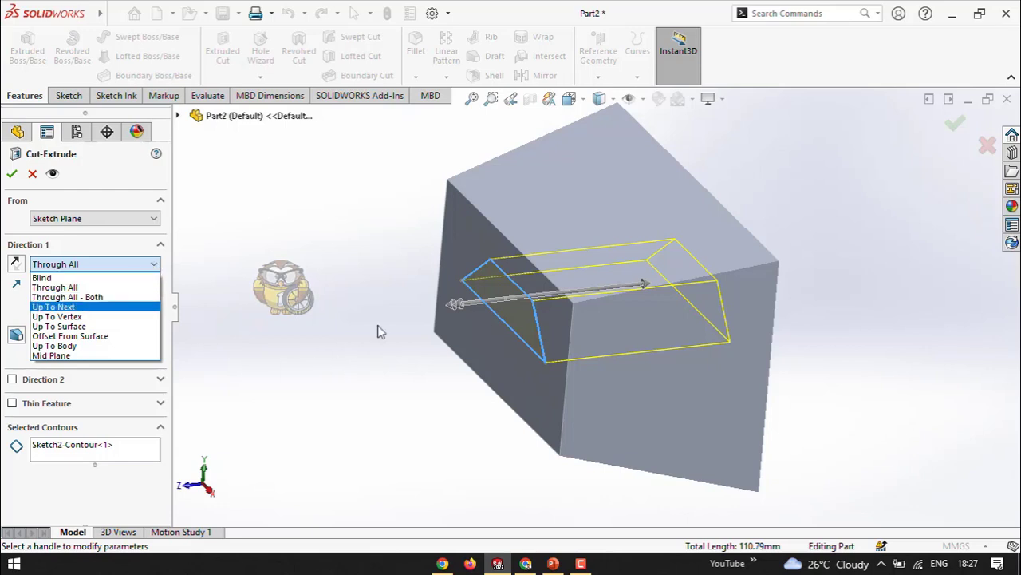
{"action": "left_click", "coordinate": [101, 297]}
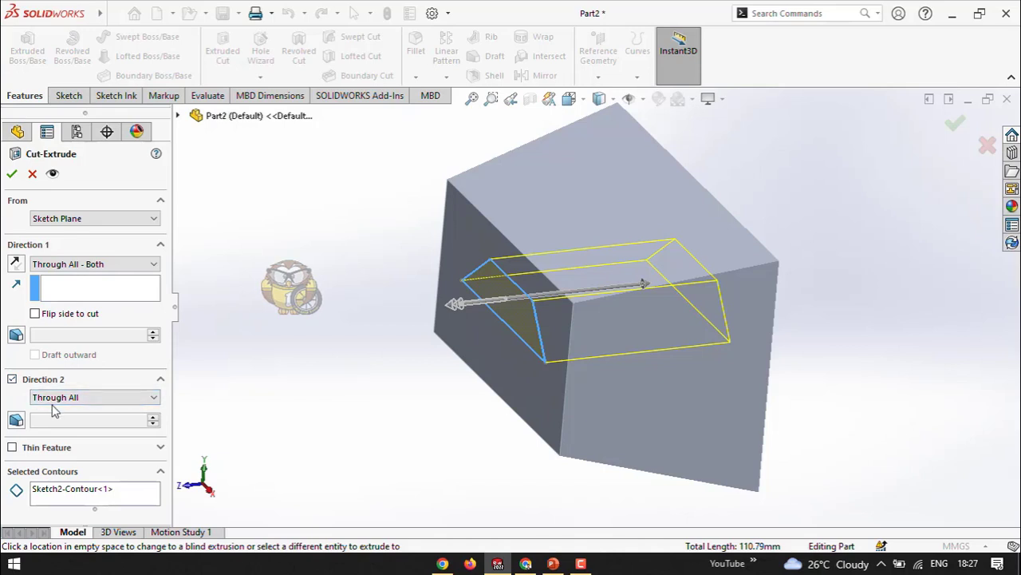
Step: Set the trapezoidal cut's end condition to Mid Plane and view its preview from the side
{"action": "left_click", "coordinate": [81, 269]}
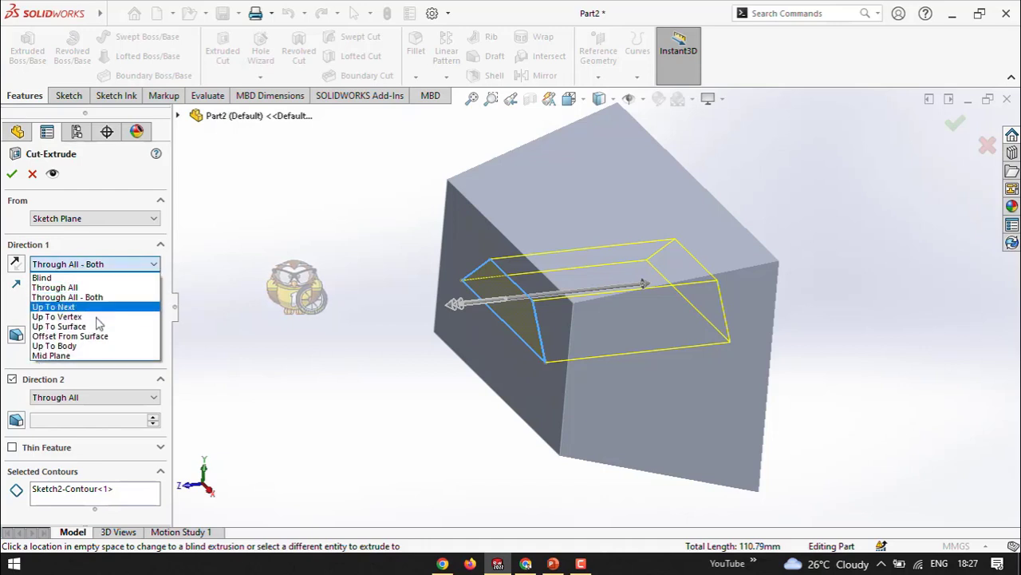
{"action": "left_click", "coordinate": [86, 357]}
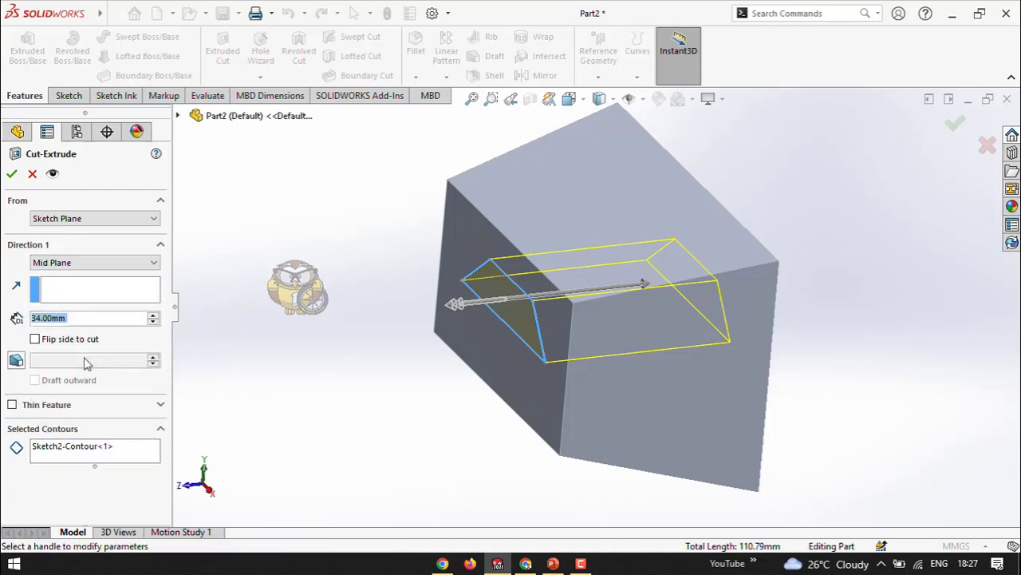
{"action": "middle_click_drag", "start_coordinate": [434, 347], "coordinate": [418, 347]}
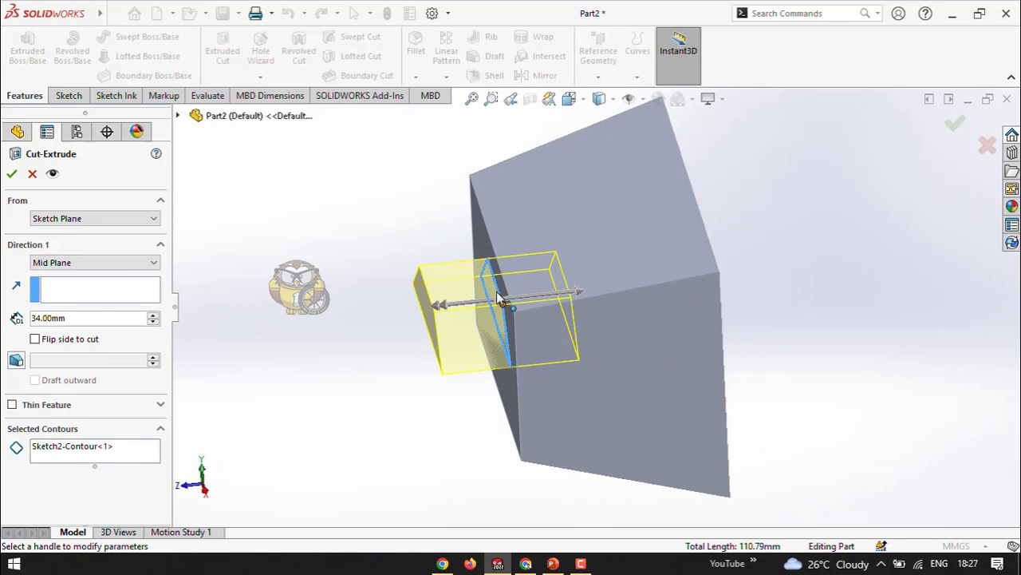
Step: Stretch the Mid Plane trapezoidal cut to a depth of 93 mm on its preview
{"action": "left_click", "coordinate": [435, 307]}
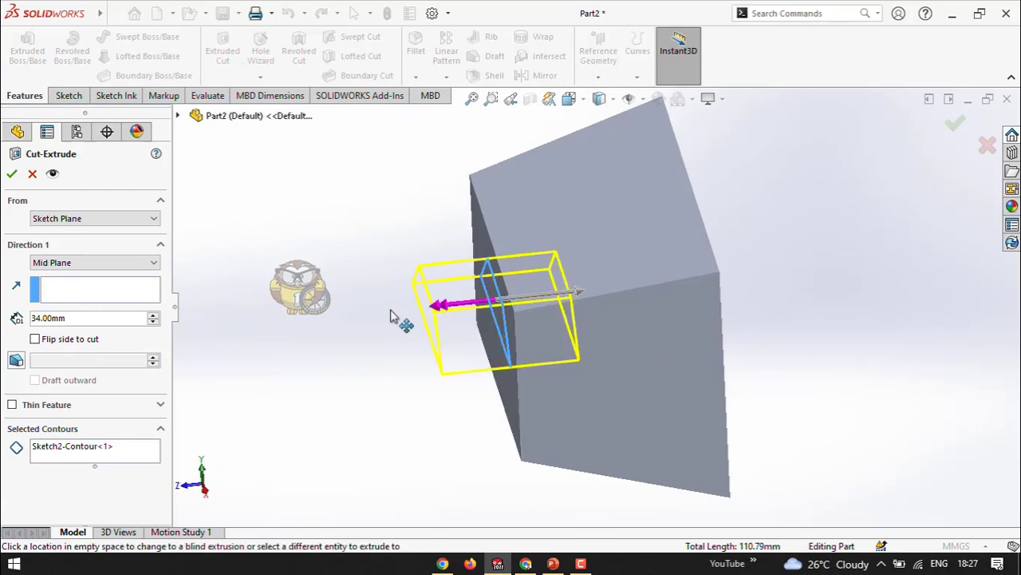
{"action": "left_click", "coordinate": [432, 308]}
{"action": "left_click", "coordinate": [434, 310]}
{"action": "left_click", "coordinate": [440, 312]}
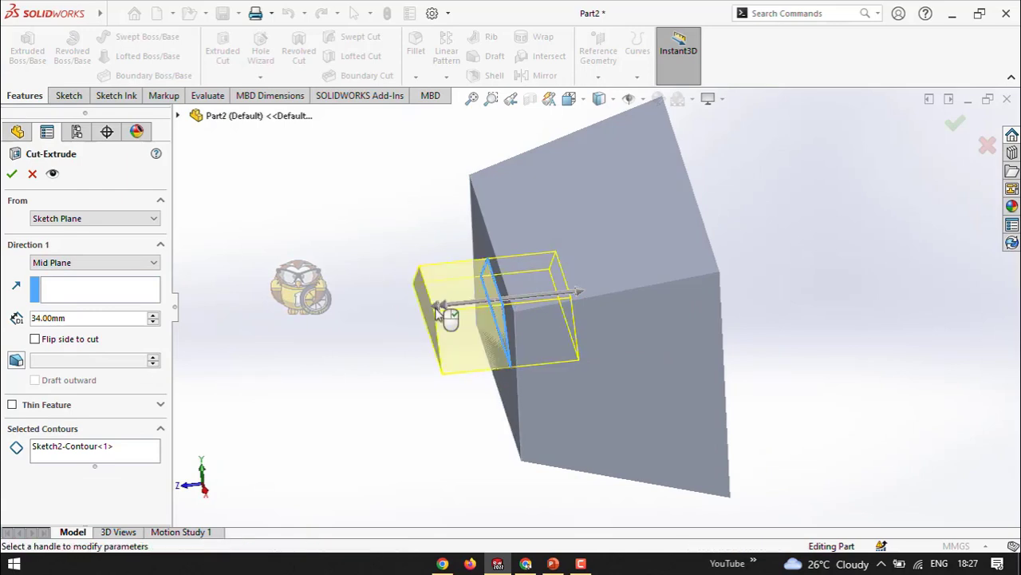
{"action": "left_click", "coordinate": [581, 295]}
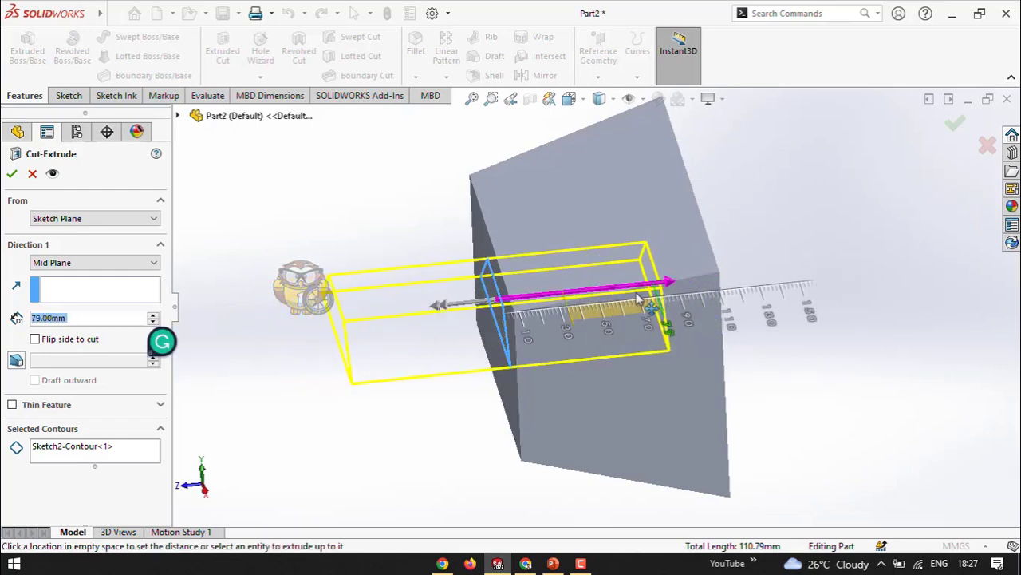
{"action": "left_click", "coordinate": [683, 279]}
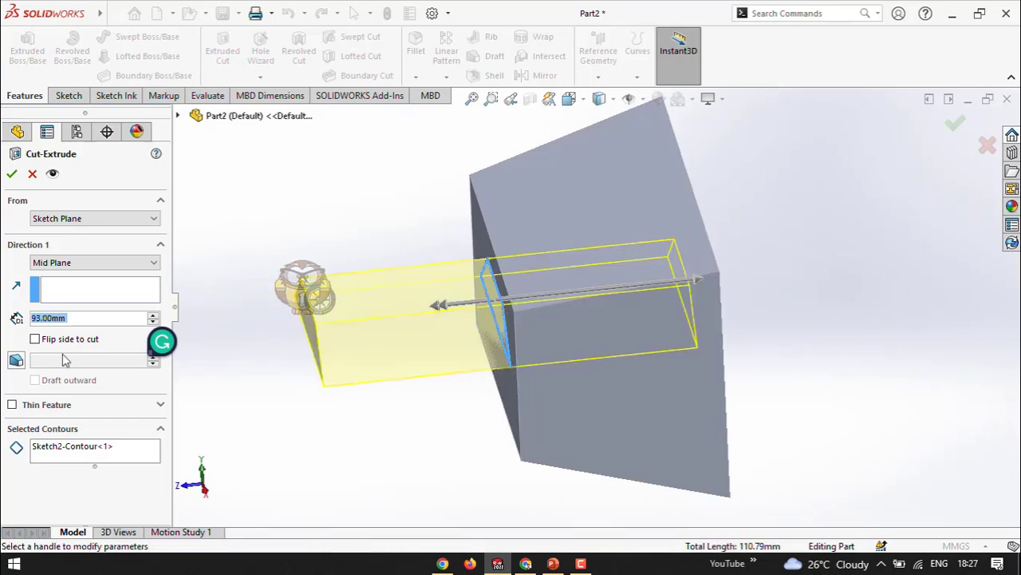
Step: Set the trapezoidal cut's end condition to Blind with a depth of 30 mm and create the cut
{"action": "left_click", "coordinate": [83, 264]}
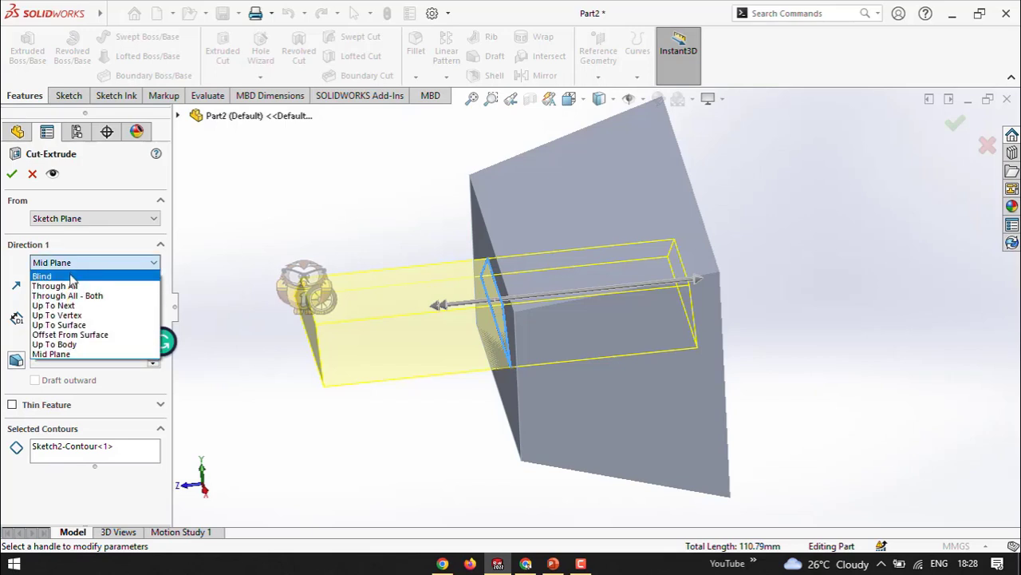
{"action": "left_click", "coordinate": [72, 277]}
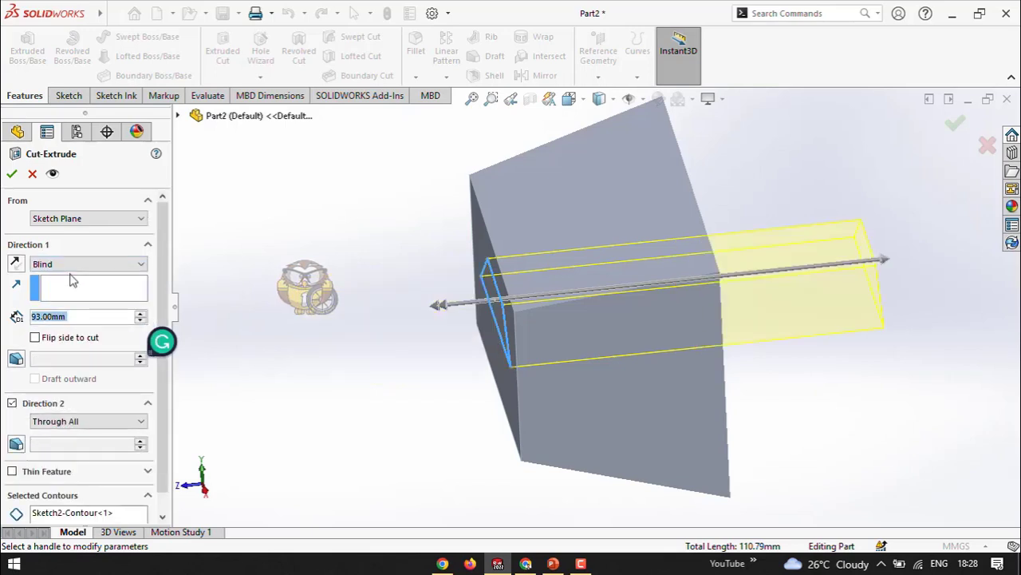
{"action": "left_click", "coordinate": [885, 261]}
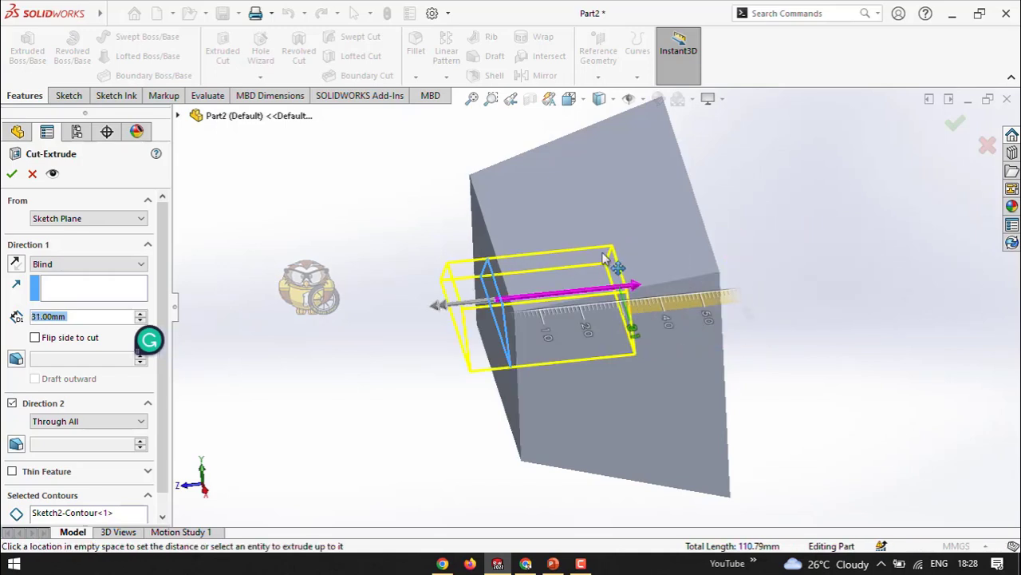
{"action": "left_click", "coordinate": [616, 263]}
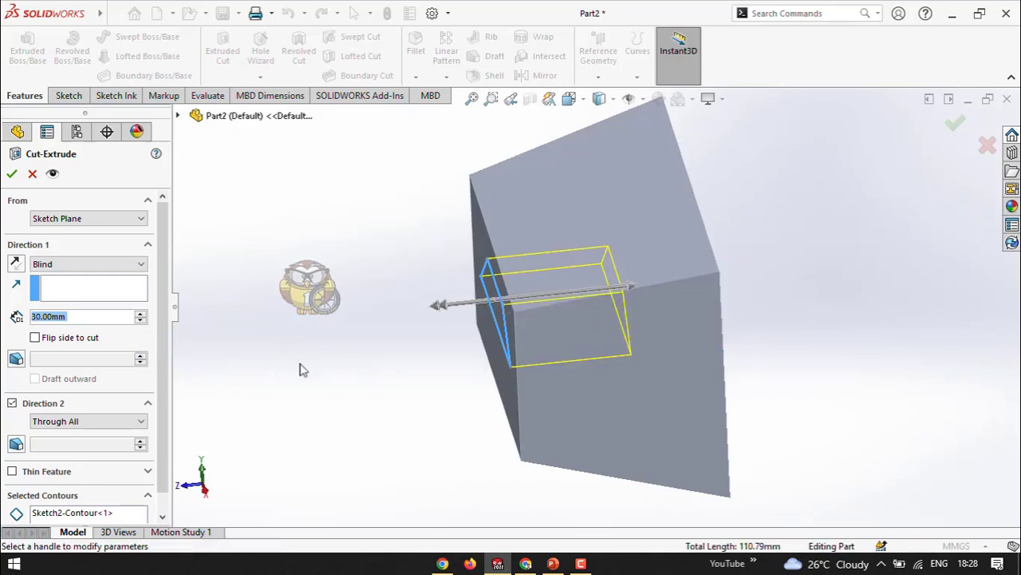
{"action": "middle_click_drag", "start_coordinate": [299, 370], "coordinate": [344, 337]}
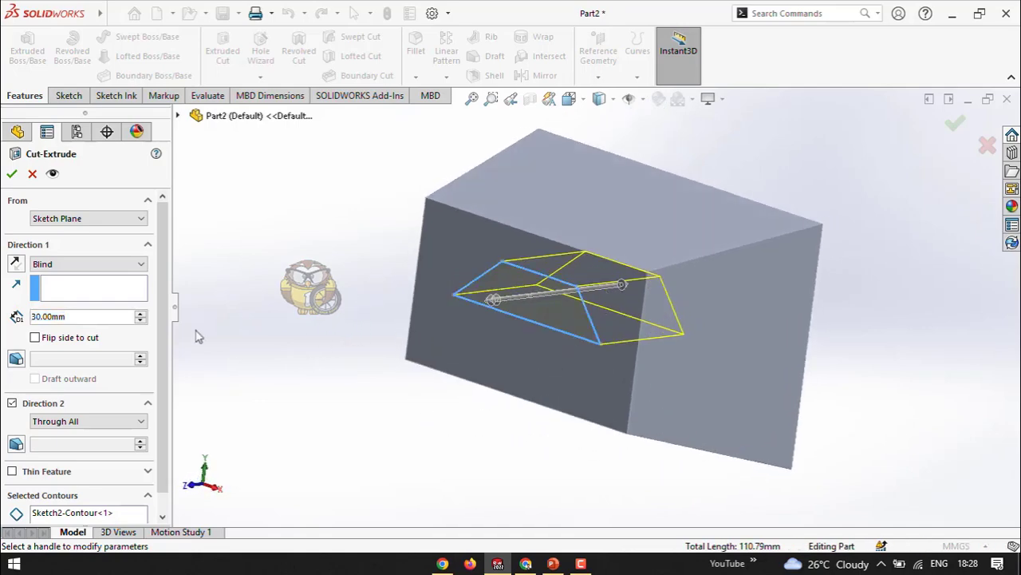
{"action": "left_click", "coordinate": [12, 176]}
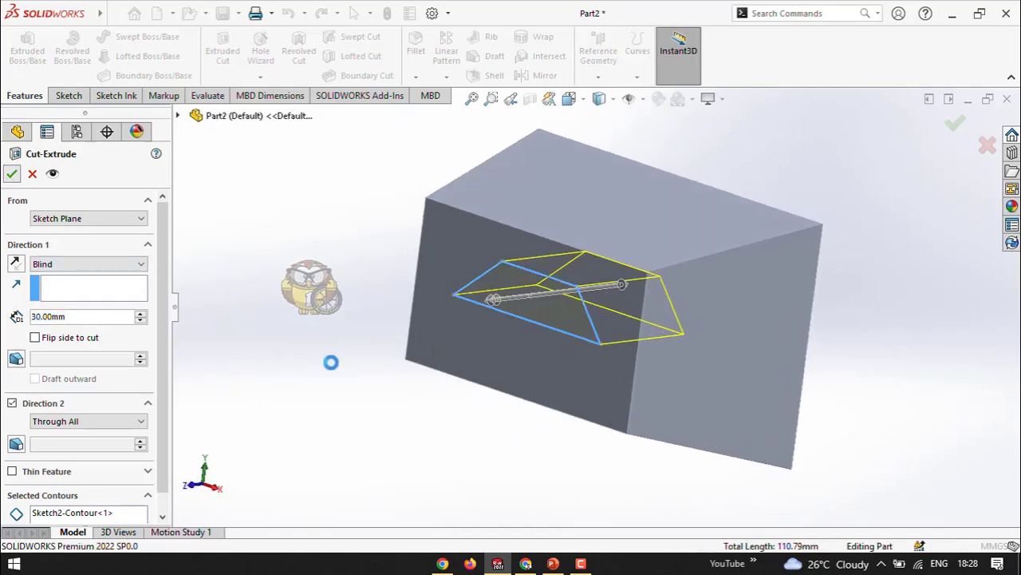
Step: Show the part in the Hidden Lines Visible display style and examine the trapezoidal pocket's depth inside the body
{"action": "middle_click_drag", "start_coordinate": [557, 383], "coordinate": [663, 240]}
{"action": "scroll", "coordinate": [666, 230], "scroll_direction": "down", "scroll_amount": 5}
{"action": "scroll", "coordinate": [667, 231], "scroll_direction": "up", "scroll_amount": 5}
{"action": "middle_click_drag", "start_coordinate": [588, 251], "coordinate": [452, 351]}
{"action": "scroll", "coordinate": [447, 354], "scroll_direction": "up", "scroll_amount": 3}
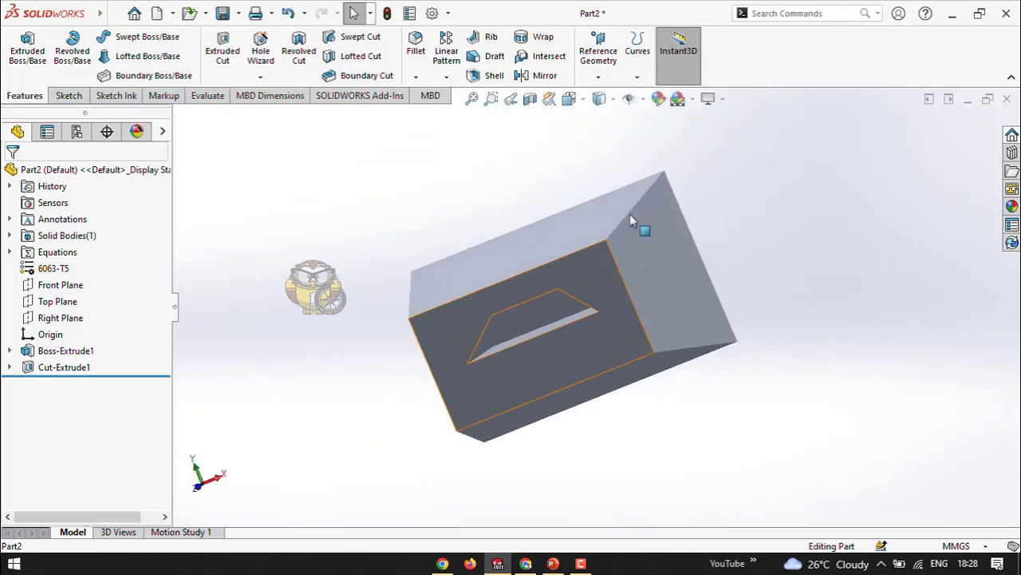
{"action": "left_click", "coordinate": [611, 99]}
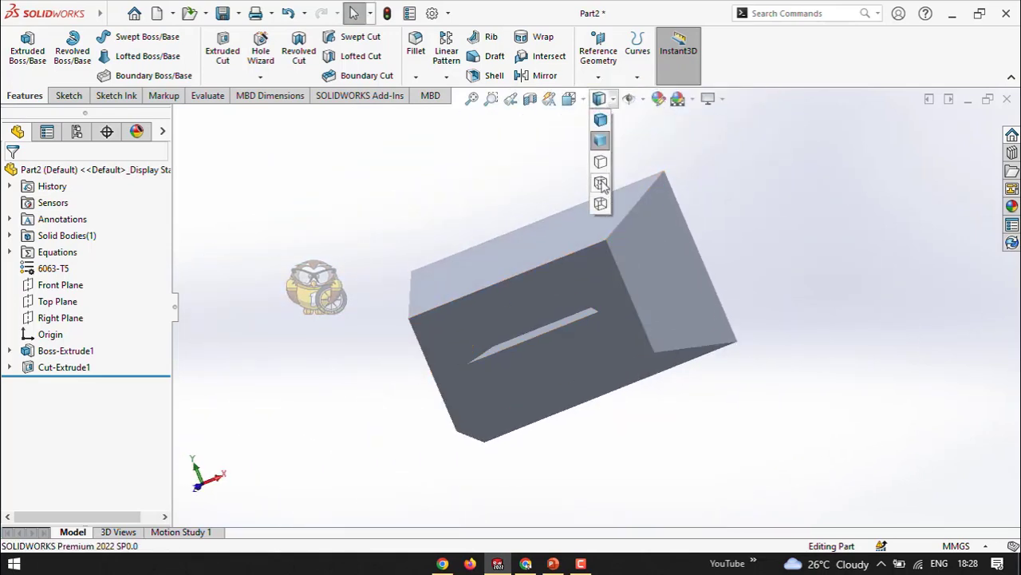
{"action": "left_click", "coordinate": [601, 184]}
{"action": "middle_click_drag", "start_coordinate": [684, 258], "coordinate": [568, 328]}
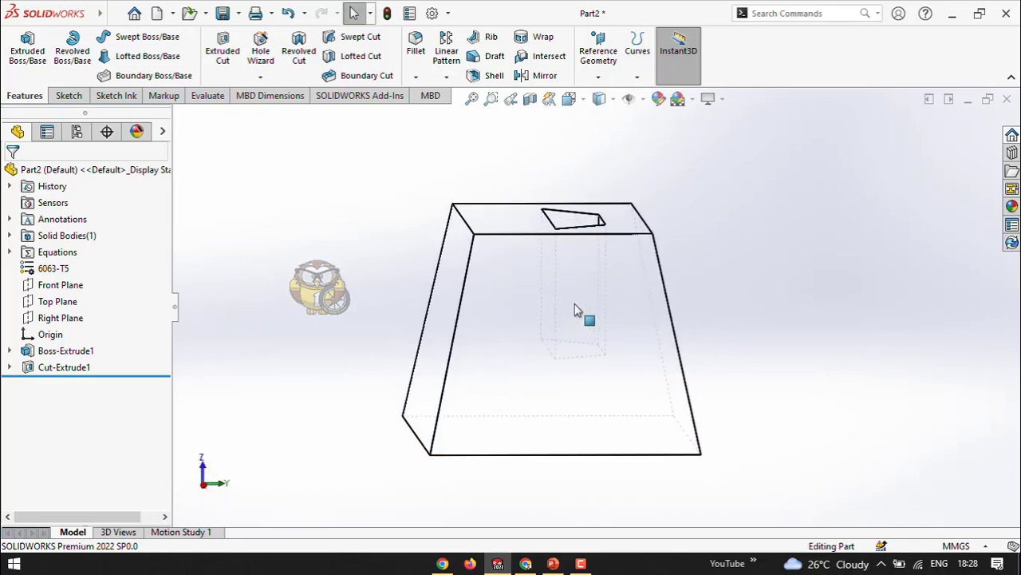
{"action": "scroll", "coordinate": [587, 272], "scroll_direction": "down", "scroll_amount": 4}
{"action": "scroll", "coordinate": [479, 231], "scroll_direction": "up", "scroll_amount": 4}
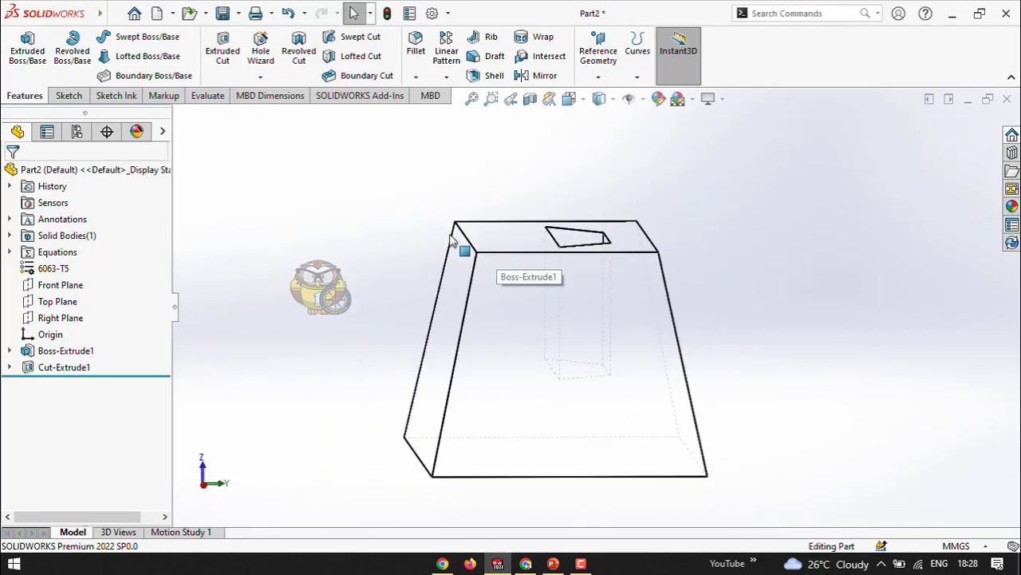
{"action": "scroll", "coordinate": [677, 381], "scroll_direction": "up", "scroll_amount": 2}
{"action": "scroll", "coordinate": [534, 349], "scroll_direction": "down", "scroll_amount": 2}
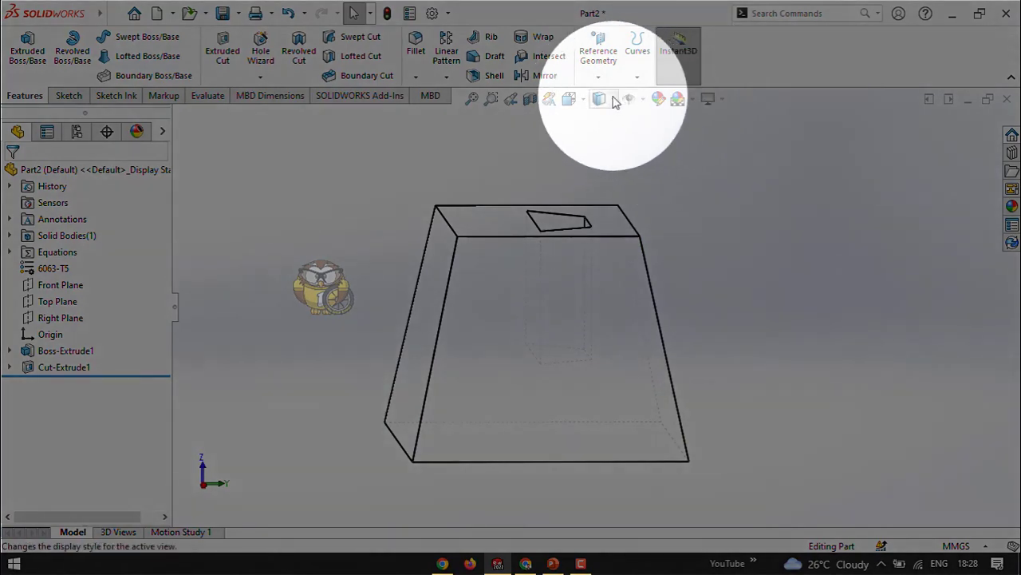
Step: Set the display style to Shaded With Edges and view the pocket from its open face
{"action": "left_click", "coordinate": [601, 98]}
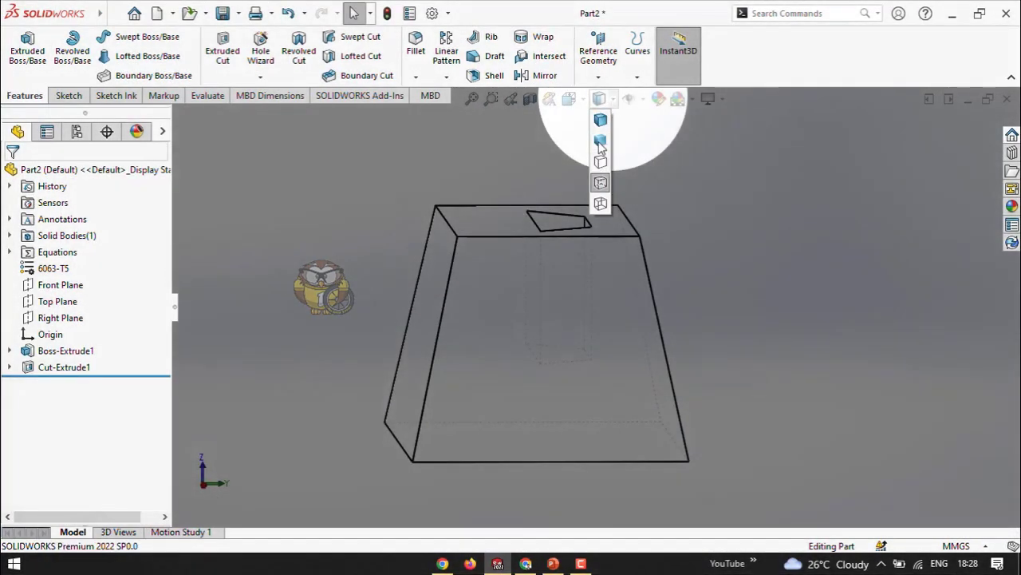
{"action": "left_click", "coordinate": [602, 119]}
{"action": "mouse_move", "coordinate": [586, 250]}
{"action": "middle_mouse_down"}
{"action": "mouse_move", "coordinate": [550, 273]}
{"action": "mouse_move", "coordinate": [629, 358]}
{"action": "mouse_move", "coordinate": [540, 351]}
{"action": "mouse_move", "coordinate": [599, 413]}
{"action": "mouse_move", "coordinate": [593, 392]}
{"action": "mouse_move", "coordinate": [617, 303]}
{"action": "mouse_move", "coordinate": [573, 301]}
{"action": "middle_mouse_up"}
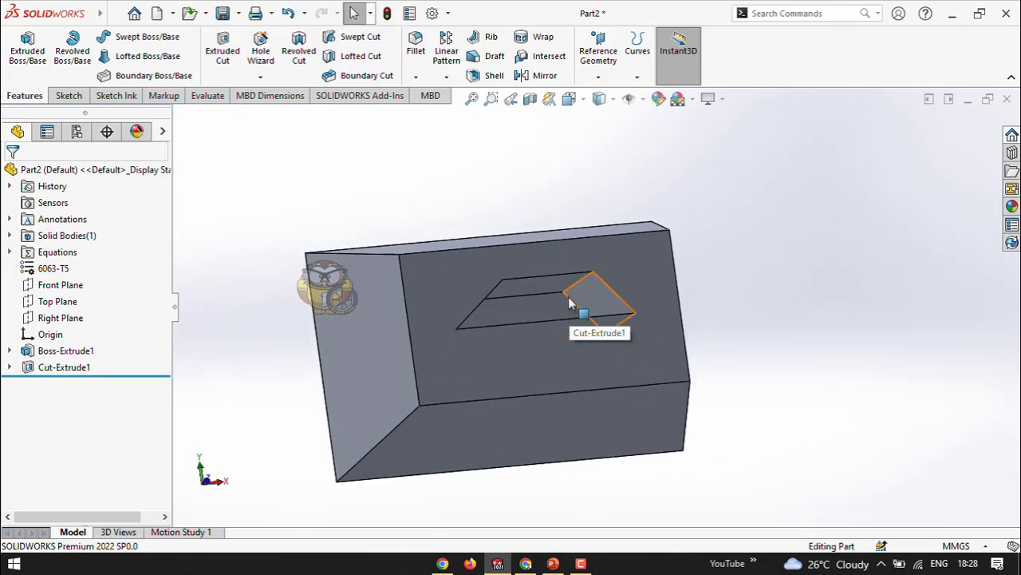
Step: Edit the trapezoidal cut feature and set its blind depth to 60 mm so it passes through the body
{"action": "left_click", "coordinate": [45, 370]}
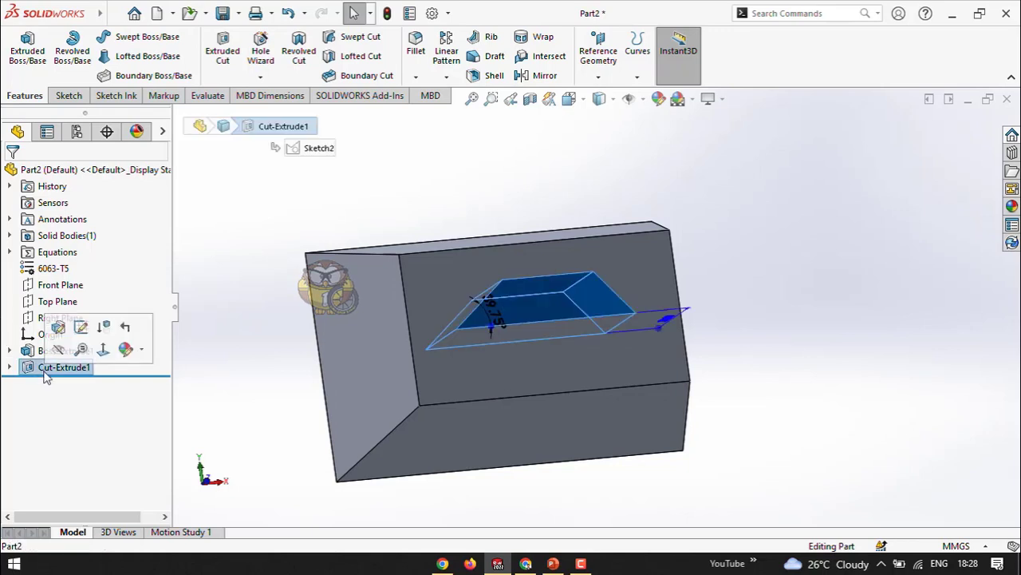
{"action": "left_click", "coordinate": [59, 328]}
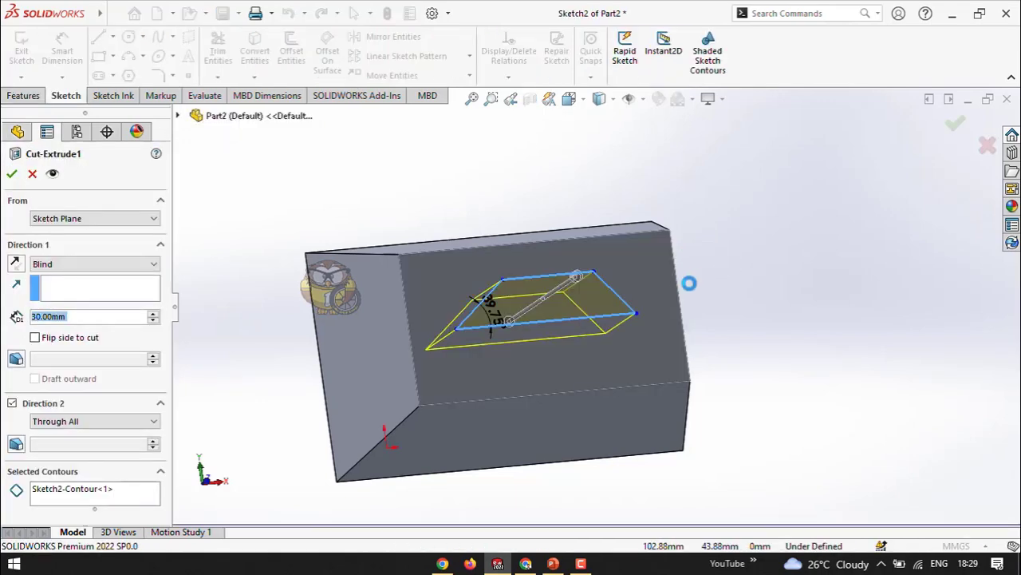
{"action": "mouse_move", "coordinate": [688, 282]}
{"action": "middle_mouse_down"}
{"action": "mouse_move", "coordinate": [604, 337]}
{"action": "mouse_move", "coordinate": [561, 317]}
{"action": "middle_mouse_up"}
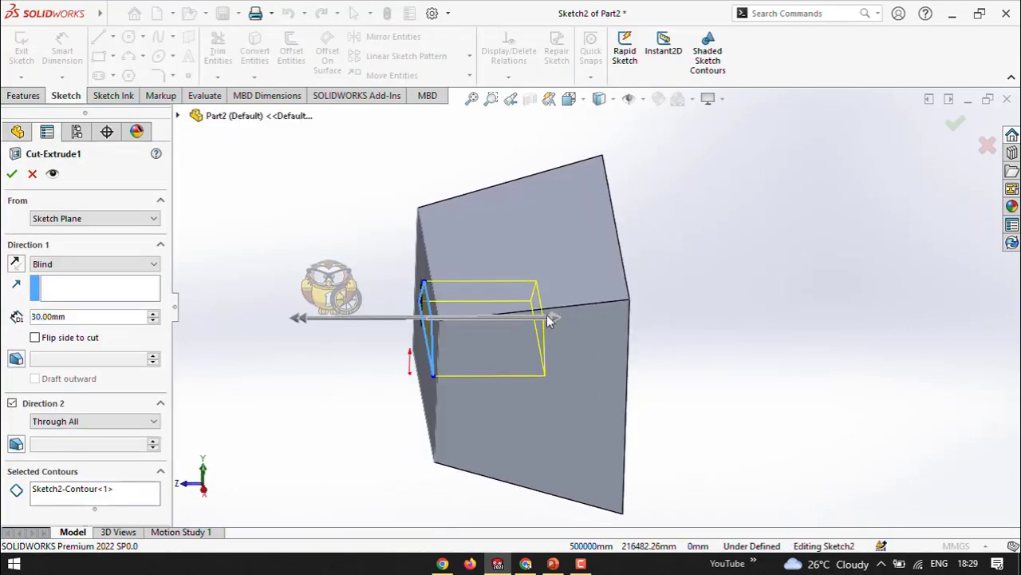
{"action": "double_click", "coordinate": [60, 316]}
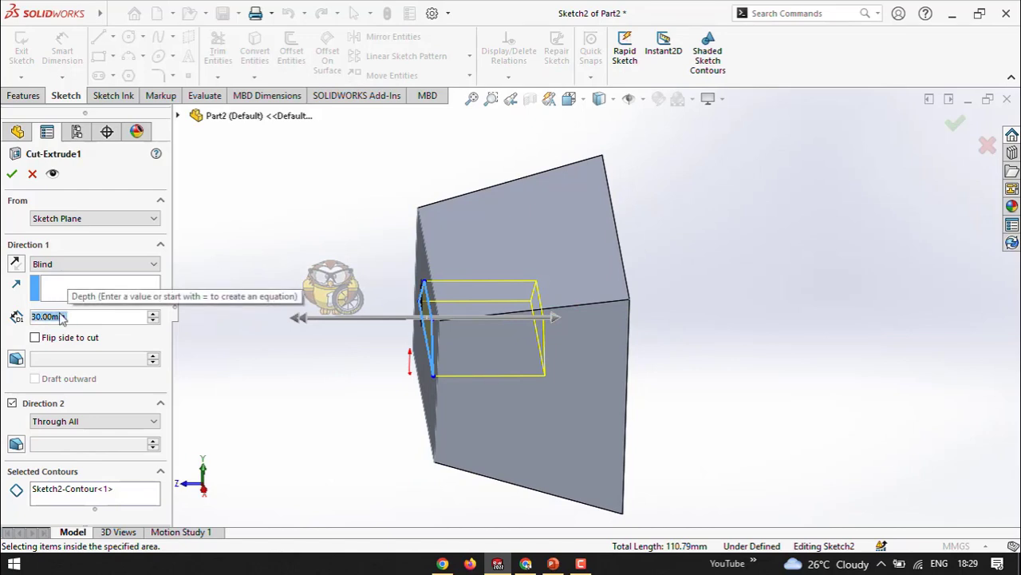
{"action": "type", "text": "60"}
{"action": "key", "text": "Return"}
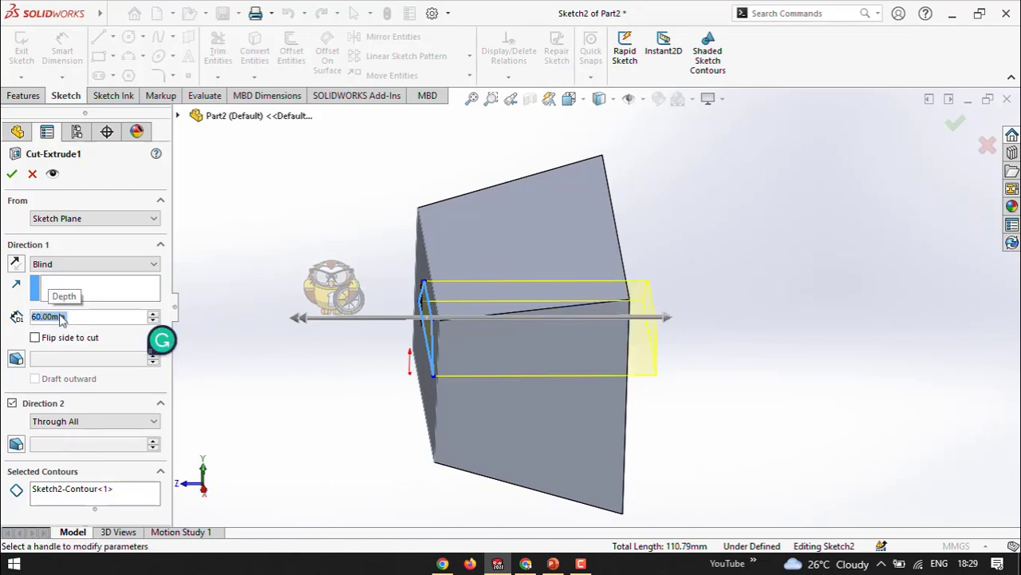
{"action": "left_click", "coordinate": [12, 173]}
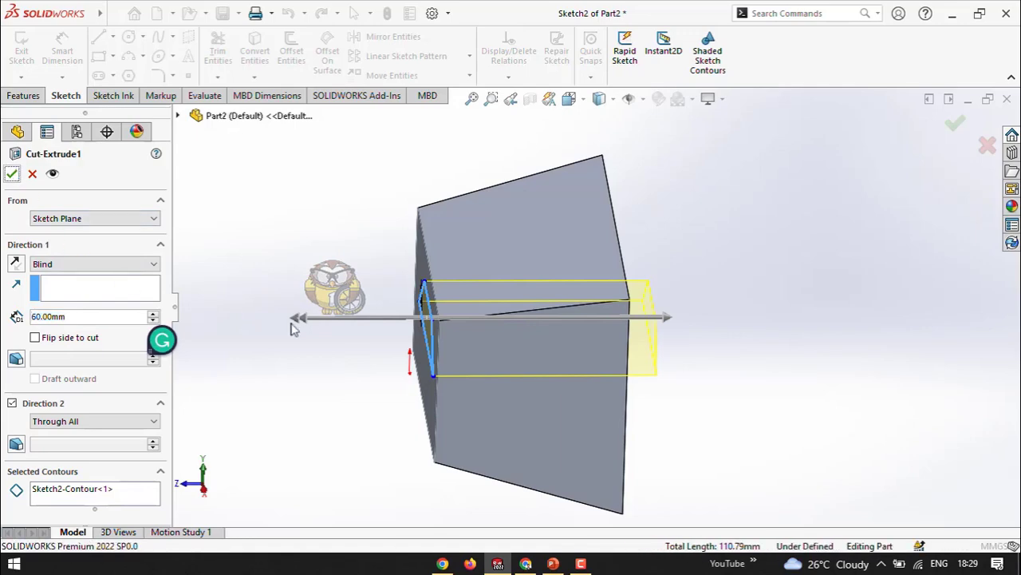
{"action": "middle_click_drag", "start_coordinate": [370, 292], "coordinate": [527, 320]}
{"action": "middle_click_drag", "start_coordinate": [474, 252], "coordinate": [436, 270]}
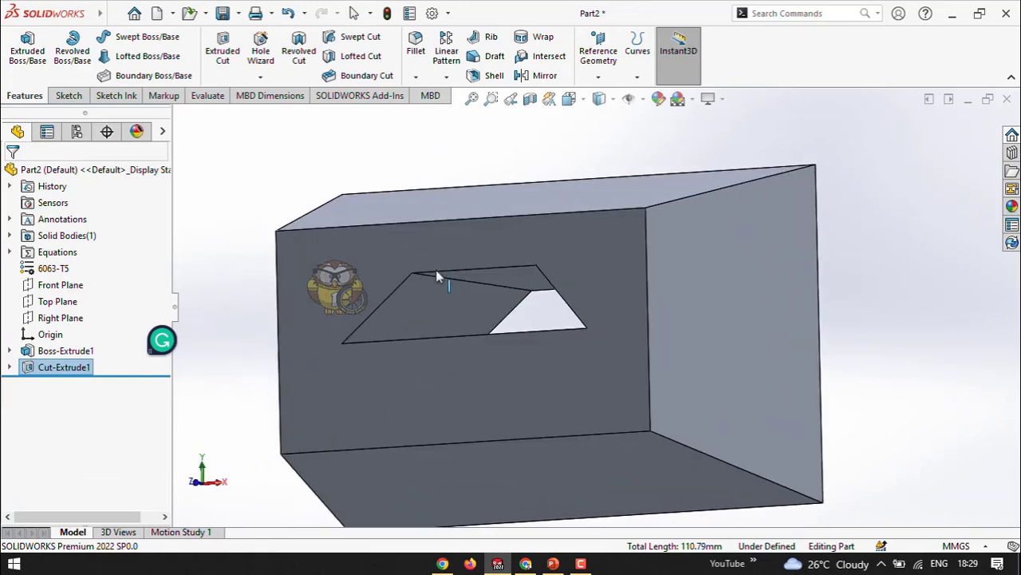
Step: Set the base angle dimension in the trapezoidal cut's sketch to 40°
{"action": "left_click", "coordinate": [435, 270]}
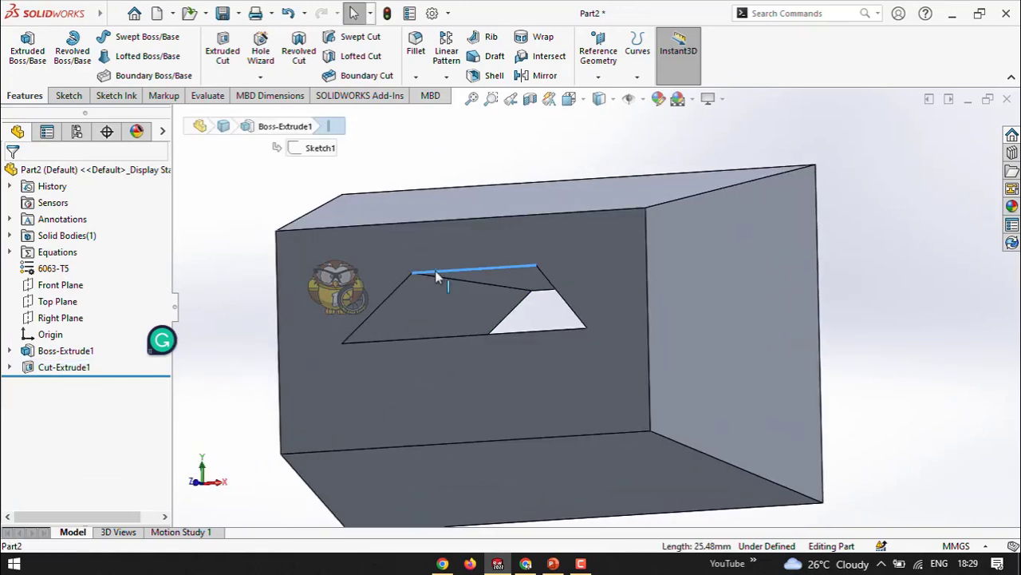
{"action": "left_click", "coordinate": [382, 301]}
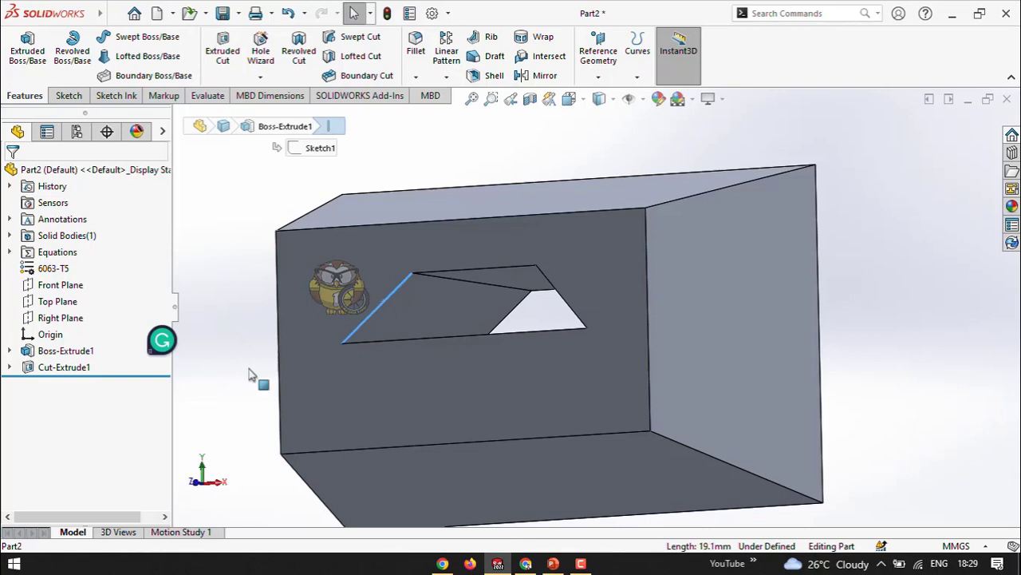
{"action": "left_click", "coordinate": [9, 367]}
{"action": "left_click", "coordinate": [79, 383]}
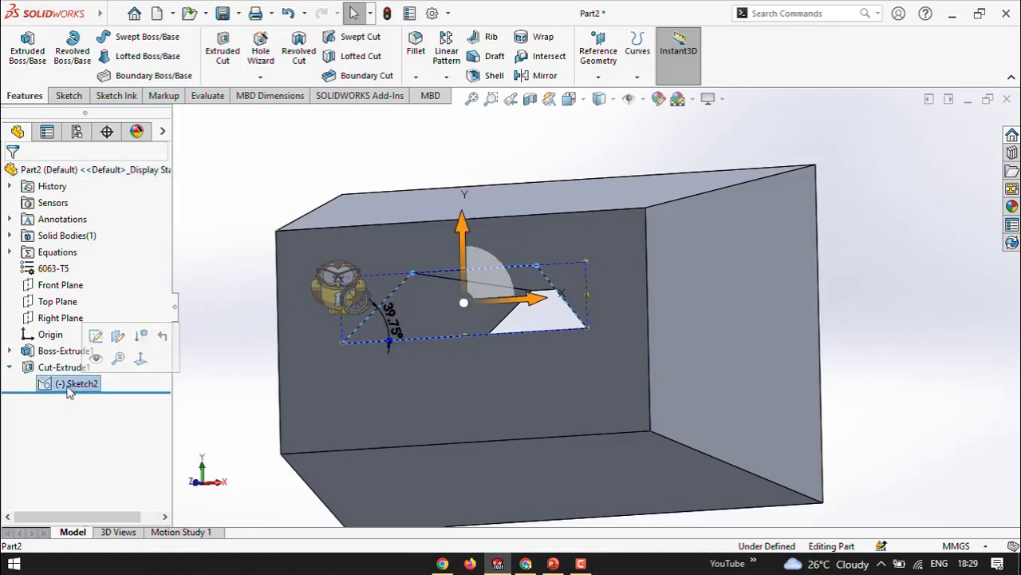
{"action": "middle_click_drag", "start_coordinate": [364, 340], "coordinate": [415, 327]}
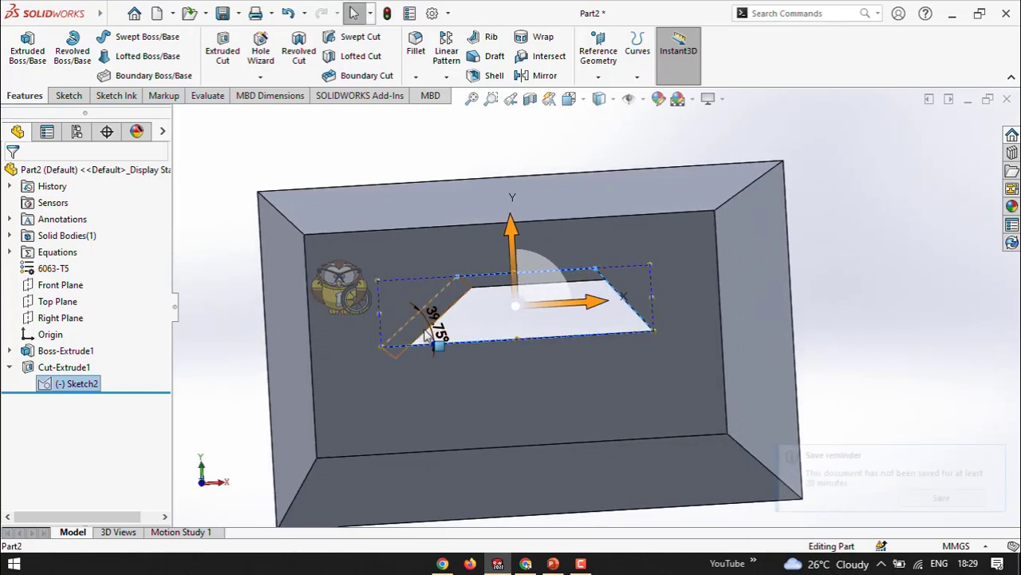
{"action": "double_click", "coordinate": [436, 325]}
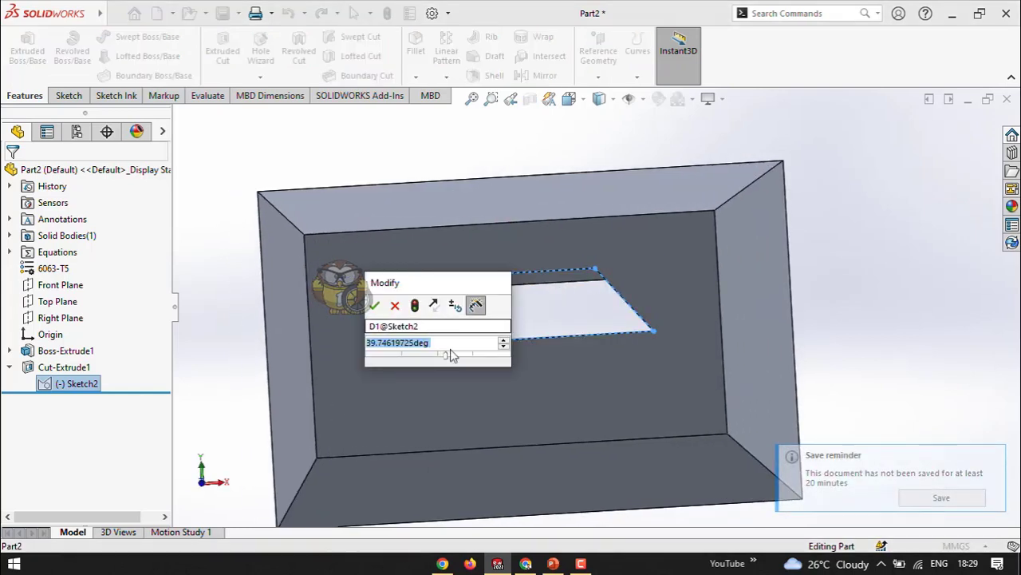
{"action": "type", "text": "45"}
{"action": "key", "text": "Return"}
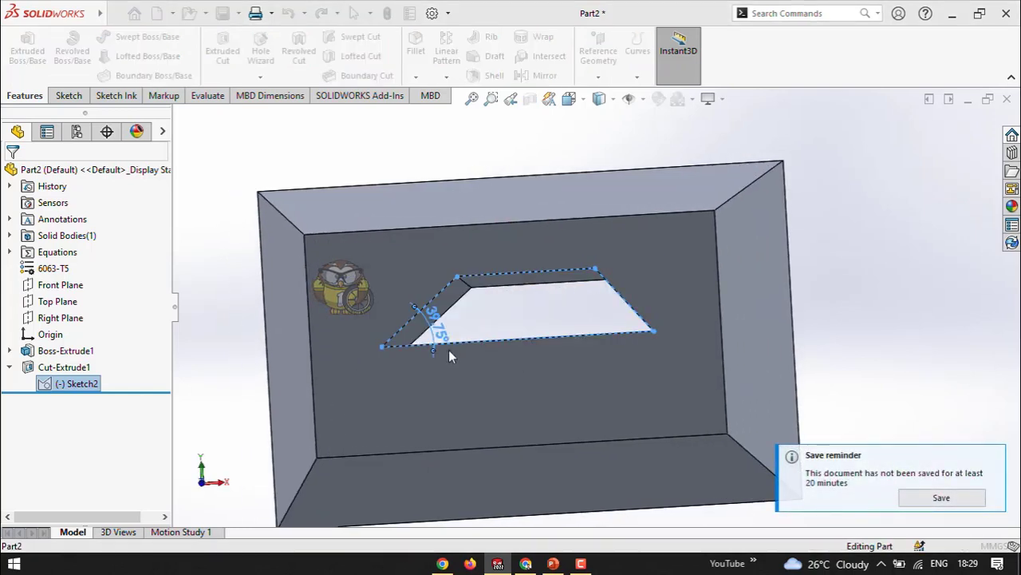
{"action": "left_click", "coordinate": [438, 329]}
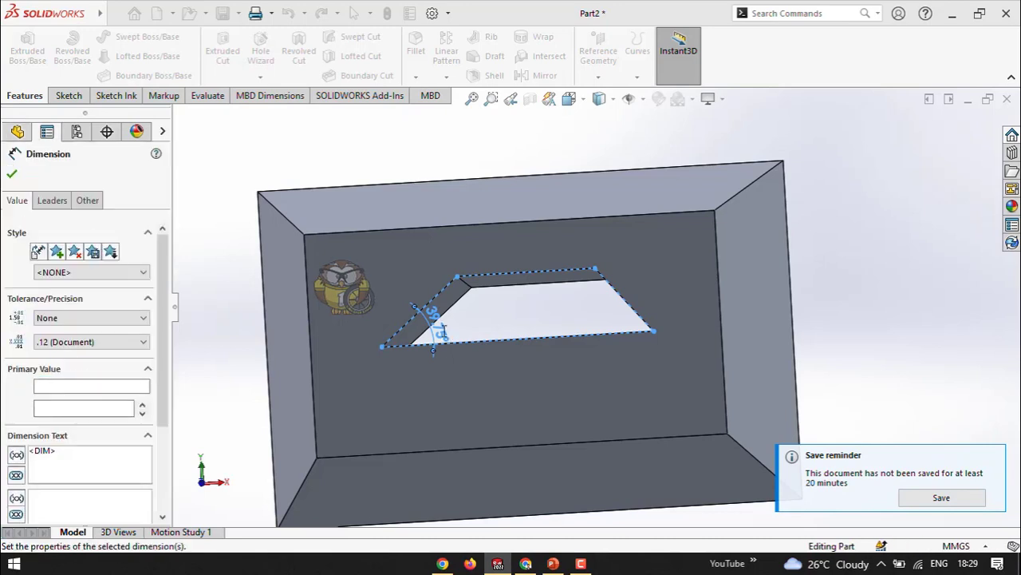
{"action": "left_click", "coordinate": [12, 177]}
{"action": "middle_click_drag", "start_coordinate": [535, 326], "coordinate": [497, 327]}
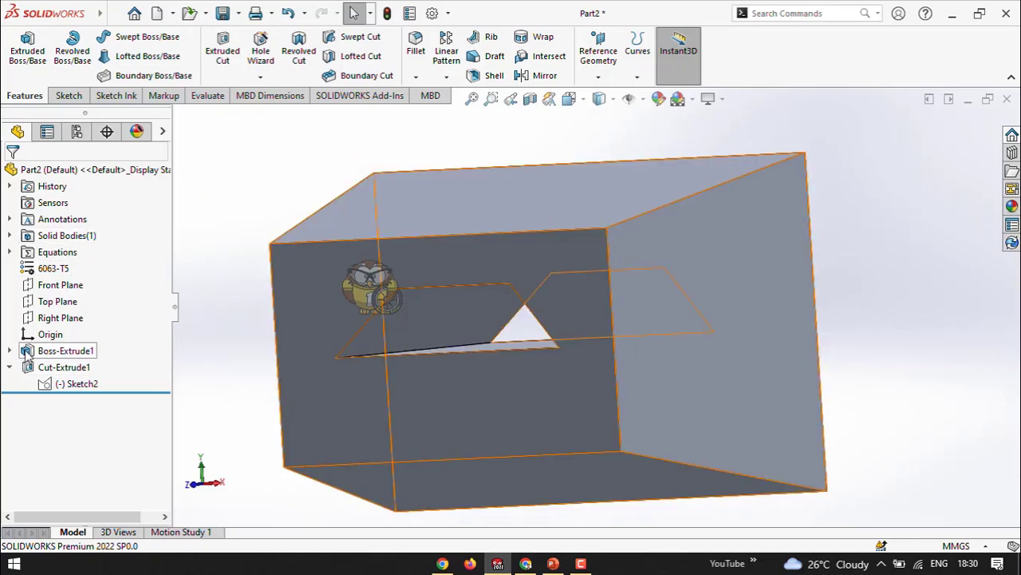
Step: Edit the trapezoidal cut feature and turn on Flip side to cut to remove the material outside the profile
{"action": "middle_click_drag", "start_coordinate": [258, 353], "coordinate": [345, 336]}
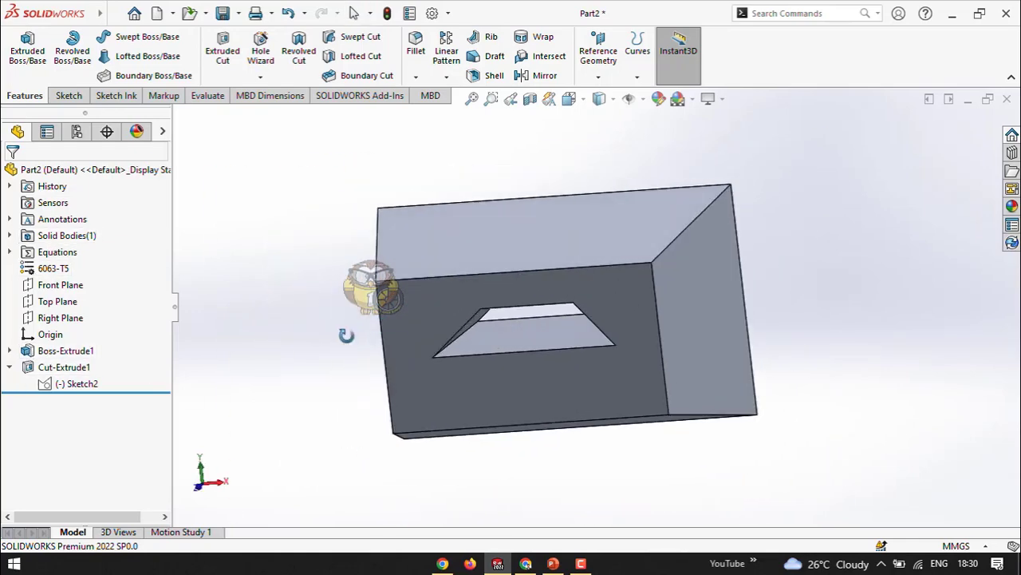
{"action": "left_click", "coordinate": [48, 375]}
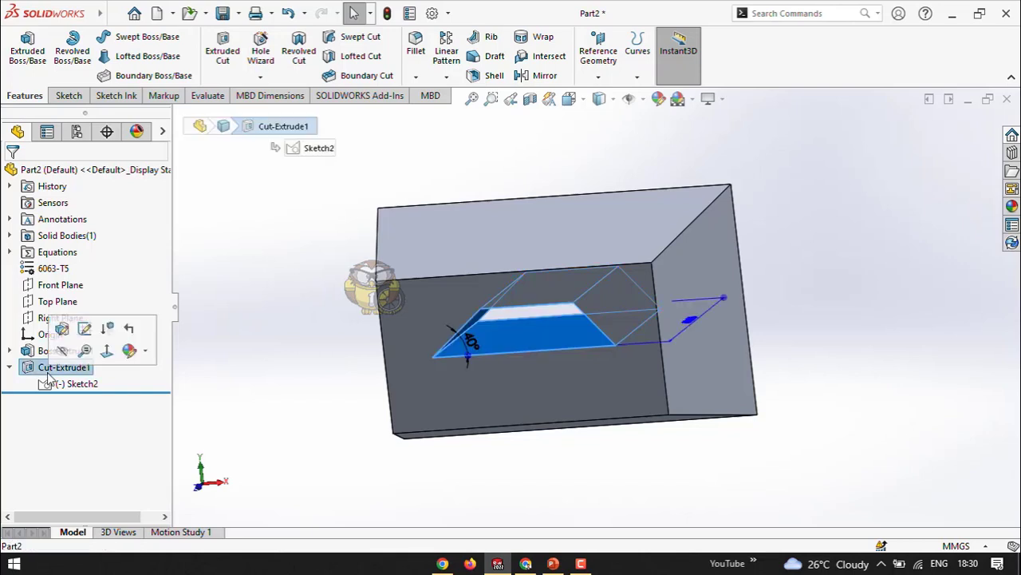
{"action": "left_click", "coordinate": [64, 330]}
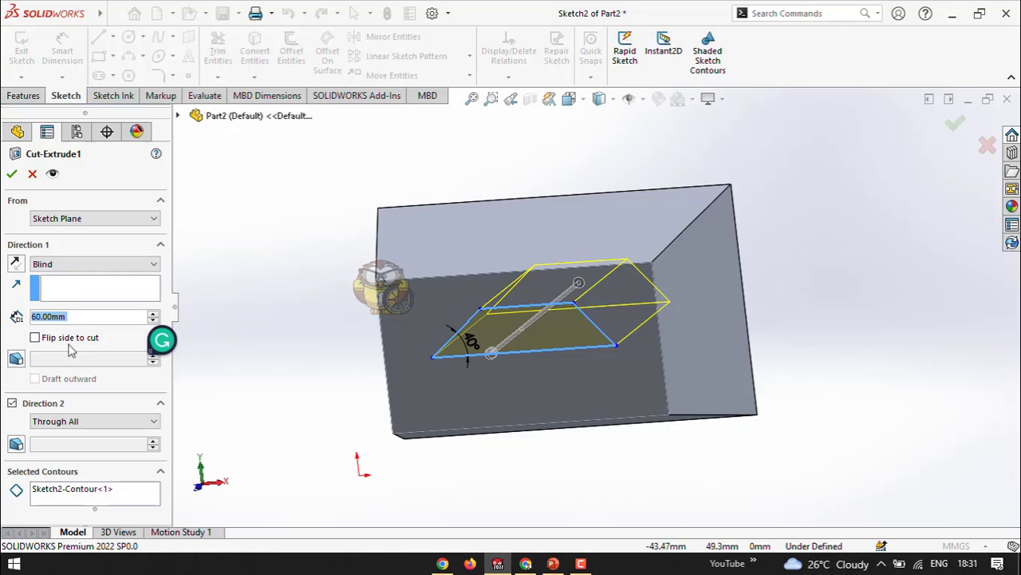
{"action": "mouse_move", "coordinate": [222, 326]}
{"action": "middle_mouse_down"}
{"action": "mouse_move", "coordinate": [299, 271]}
{"action": "mouse_move", "coordinate": [296, 292]}
{"action": "middle_mouse_up"}
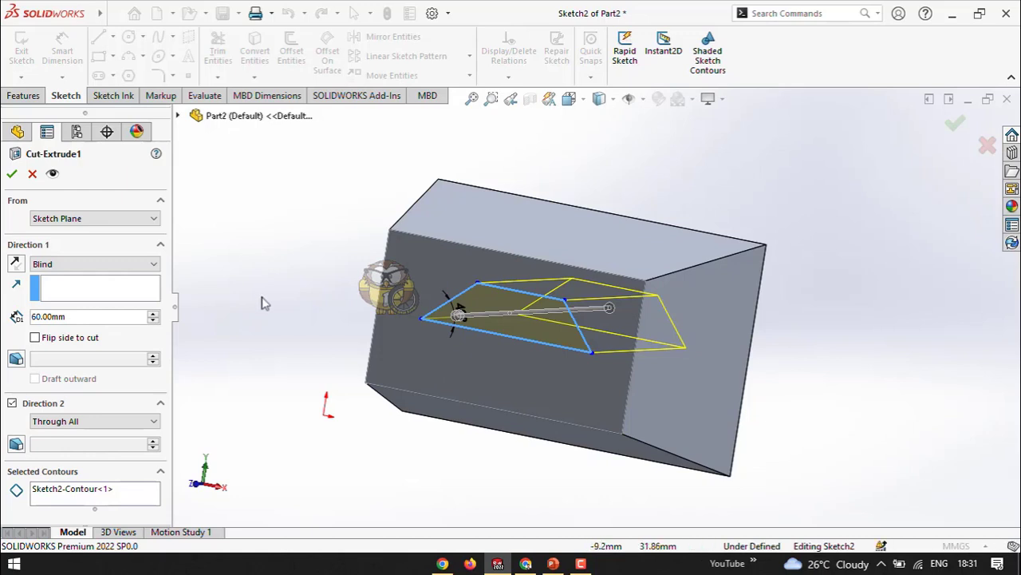
{"action": "left_click", "coordinate": [81, 343]}
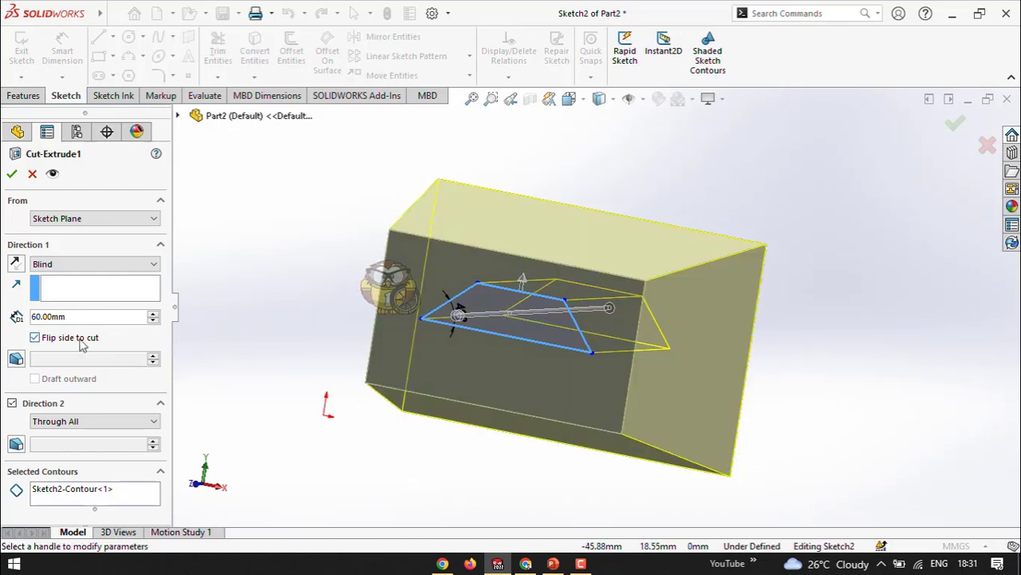
{"action": "middle_click_drag", "start_coordinate": [351, 289], "coordinate": [311, 247]}
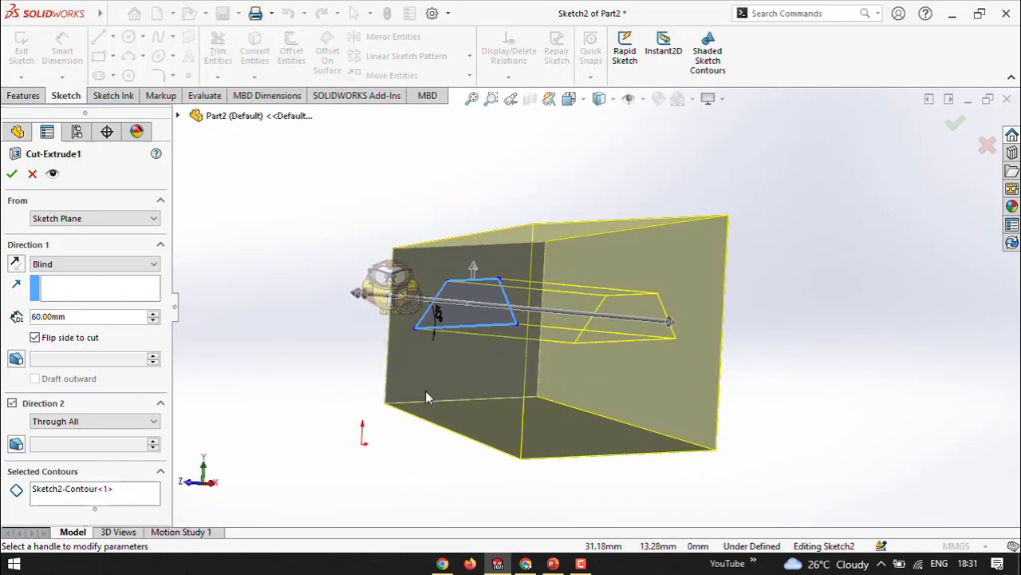
{"action": "left_click", "coordinate": [12, 176]}
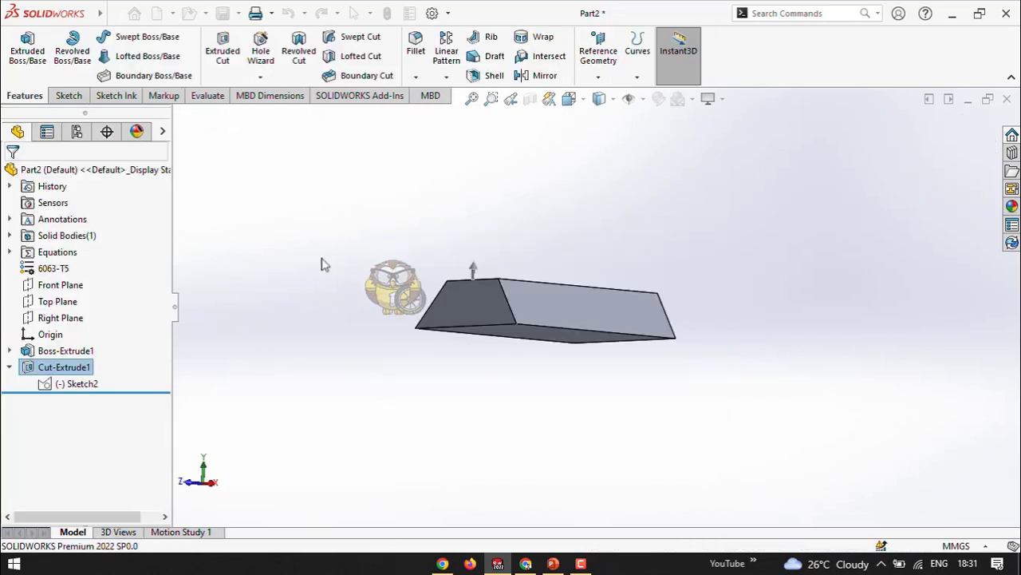
{"action": "middle_click_drag", "start_coordinate": [511, 364], "coordinate": [445, 388]}
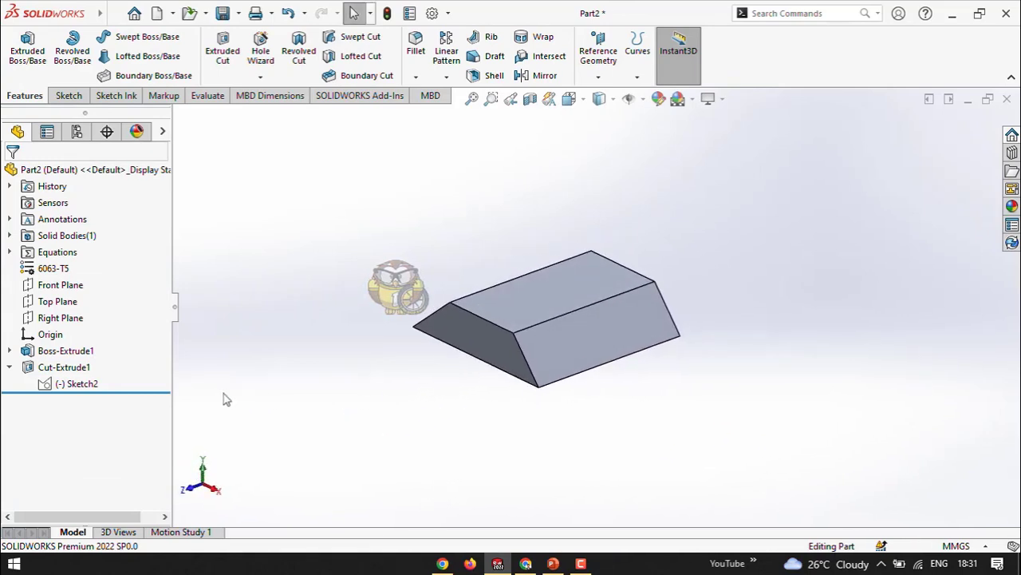
Step: Reopen the trapezoidal cut feature, compare both cut sides by toggling Flip side to cut, and accept it switched on
{"action": "left_click", "coordinate": [64, 367]}
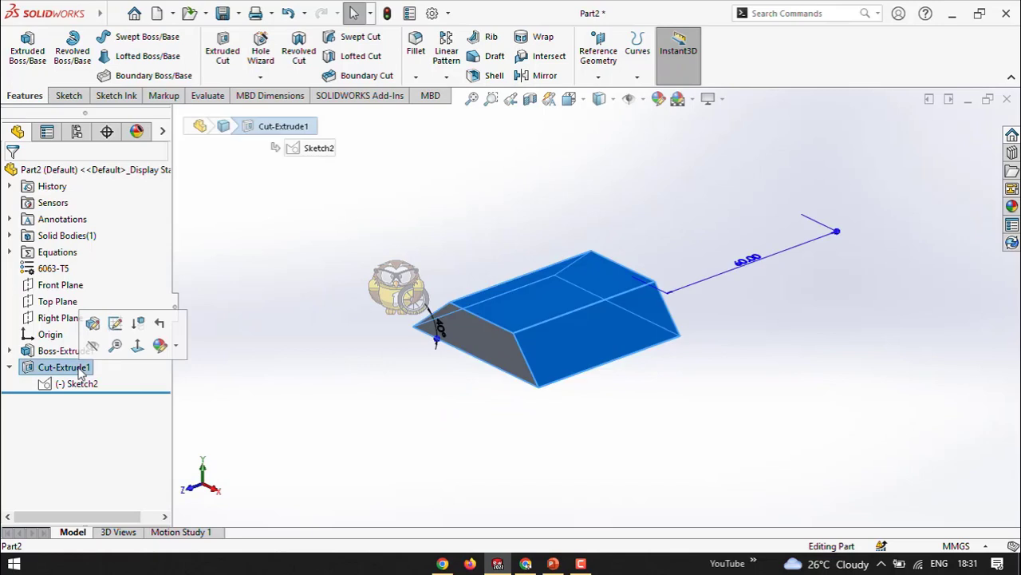
{"action": "left_click", "coordinate": [115, 323]}
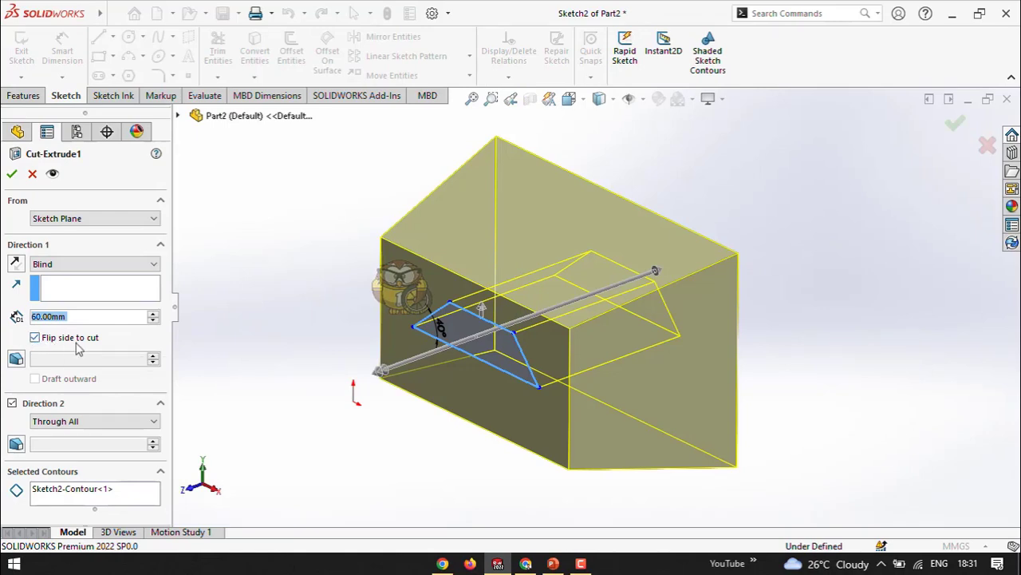
{"action": "left_click", "coordinate": [35, 337]}
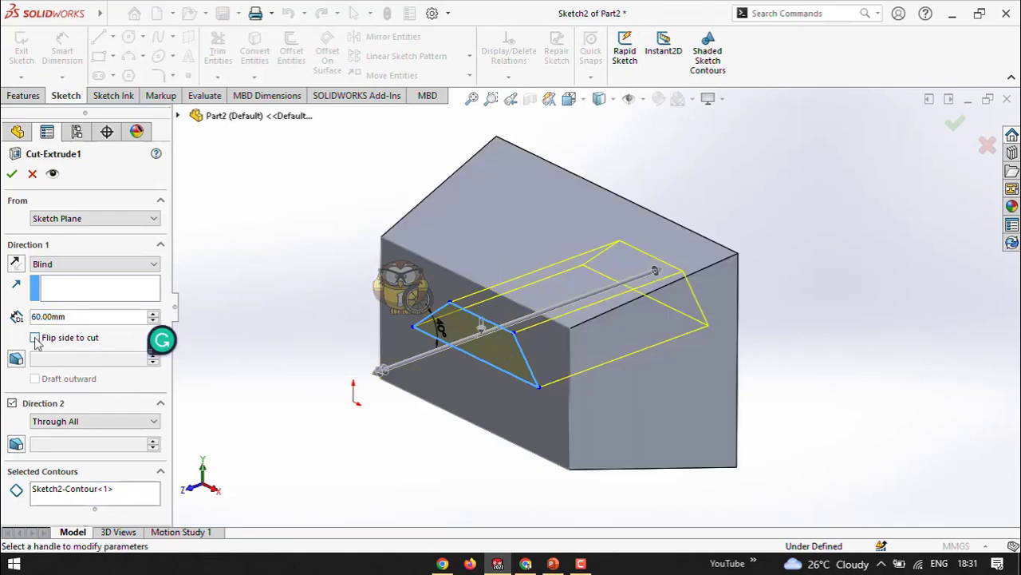
{"action": "left_click", "coordinate": [480, 333]}
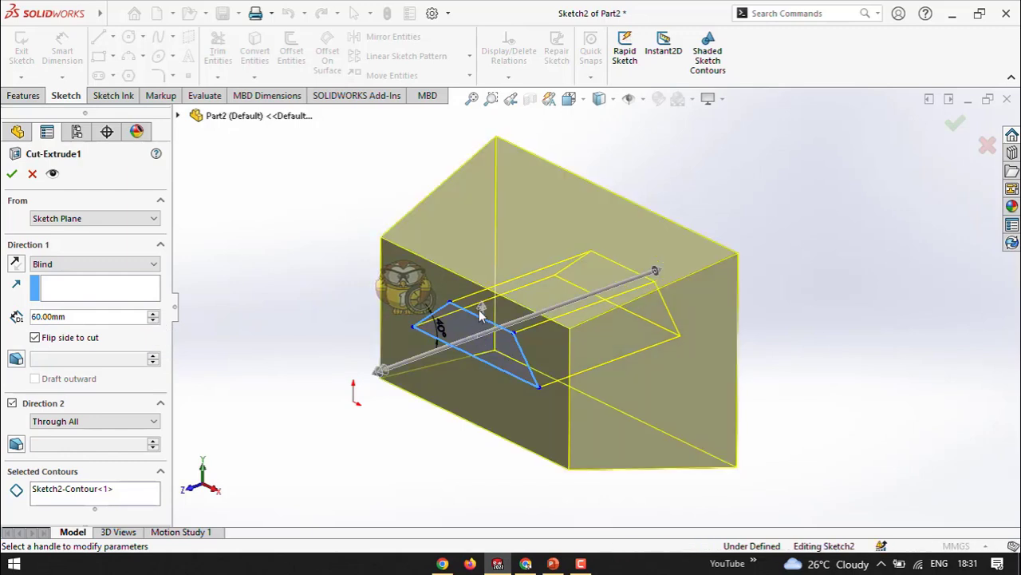
{"action": "left_click", "coordinate": [482, 310]}
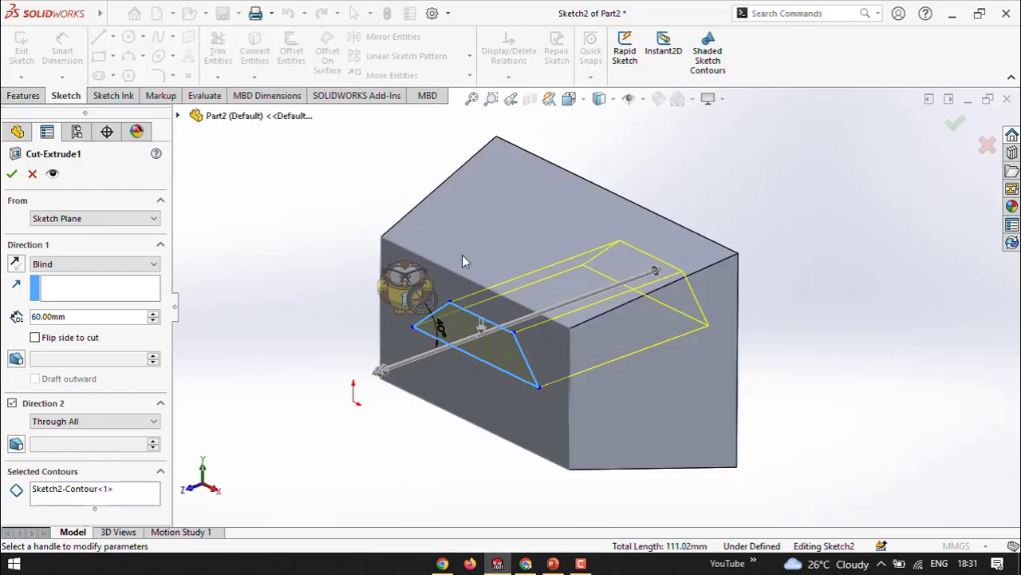
{"action": "left_click", "coordinate": [485, 329]}
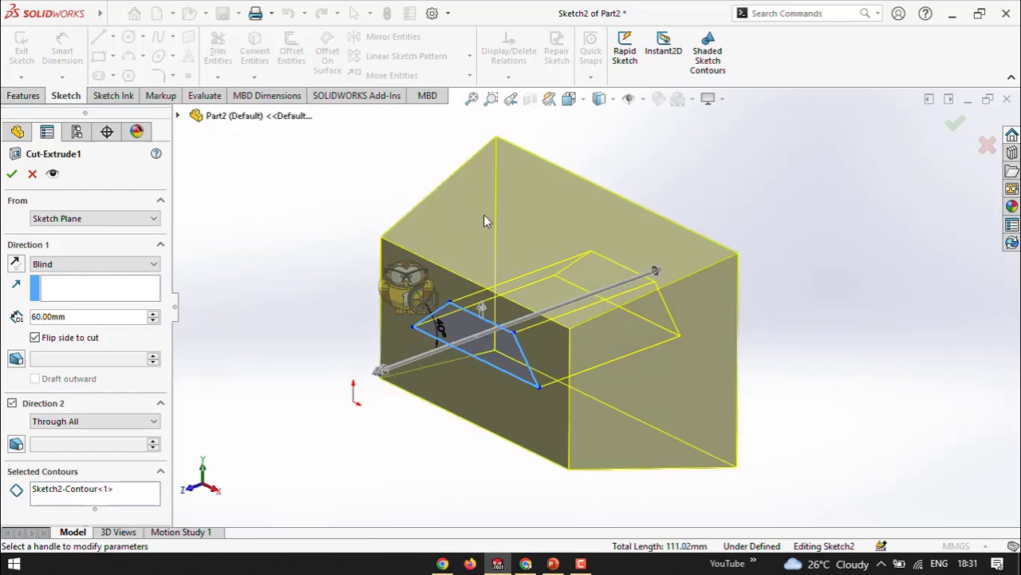
{"action": "left_click", "coordinate": [482, 310]}
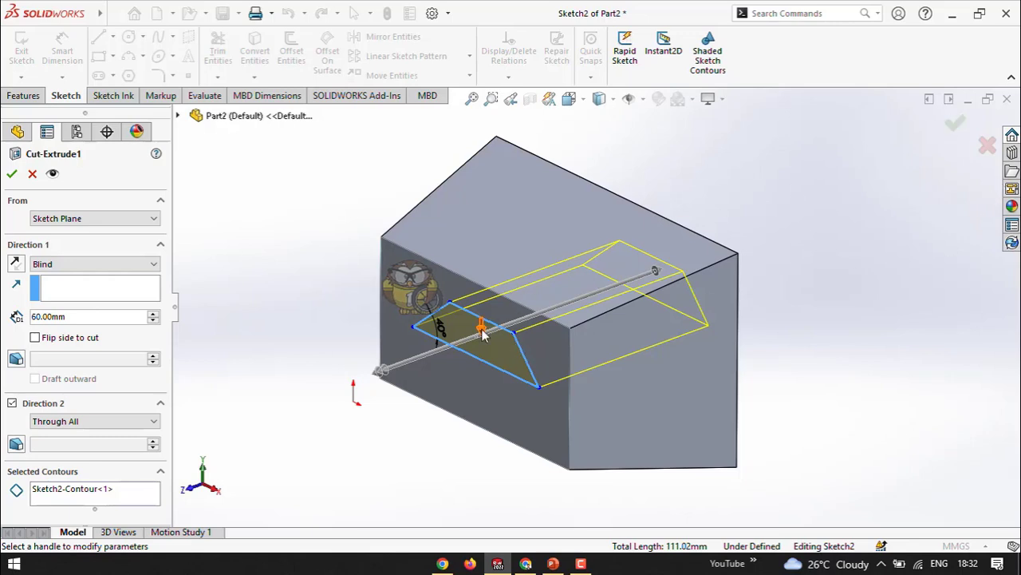
{"action": "left_click", "coordinate": [482, 327]}
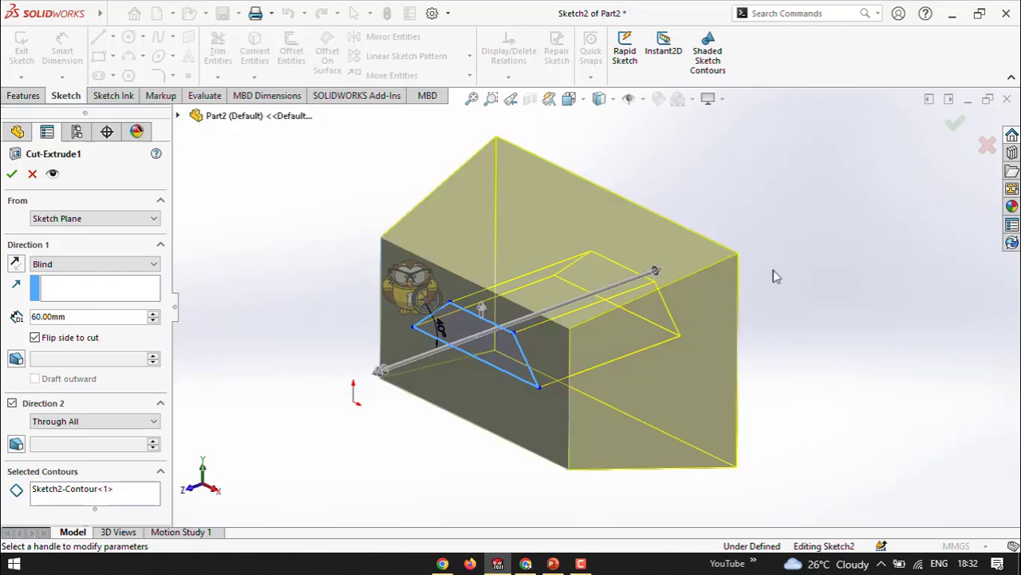
{"action": "left_click", "coordinate": [953, 125]}
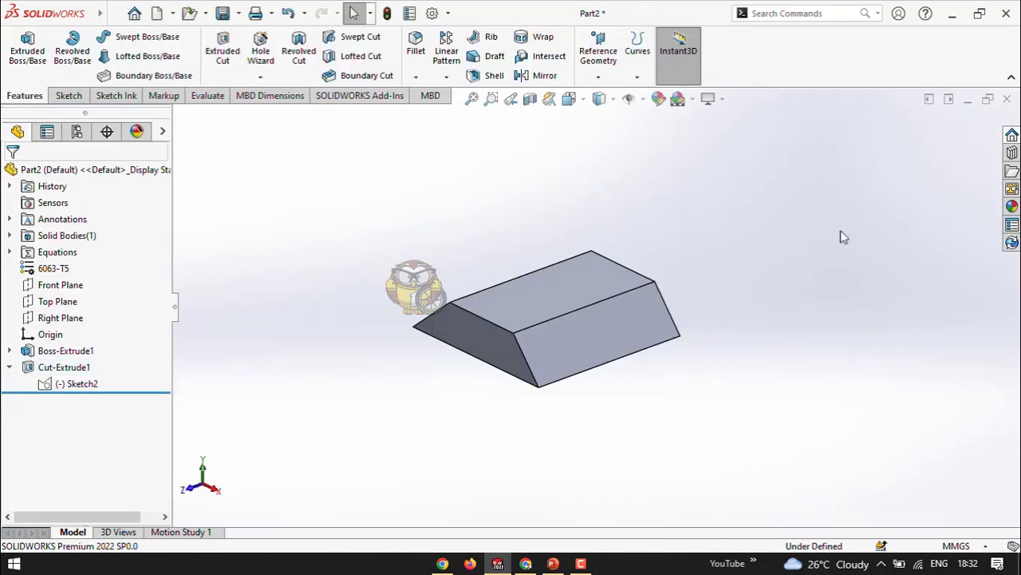
Step: Edit the trapezoidal cut again, turn off Flip side to cut, and view the opening through the body
{"action": "left_click", "coordinate": [80, 367]}
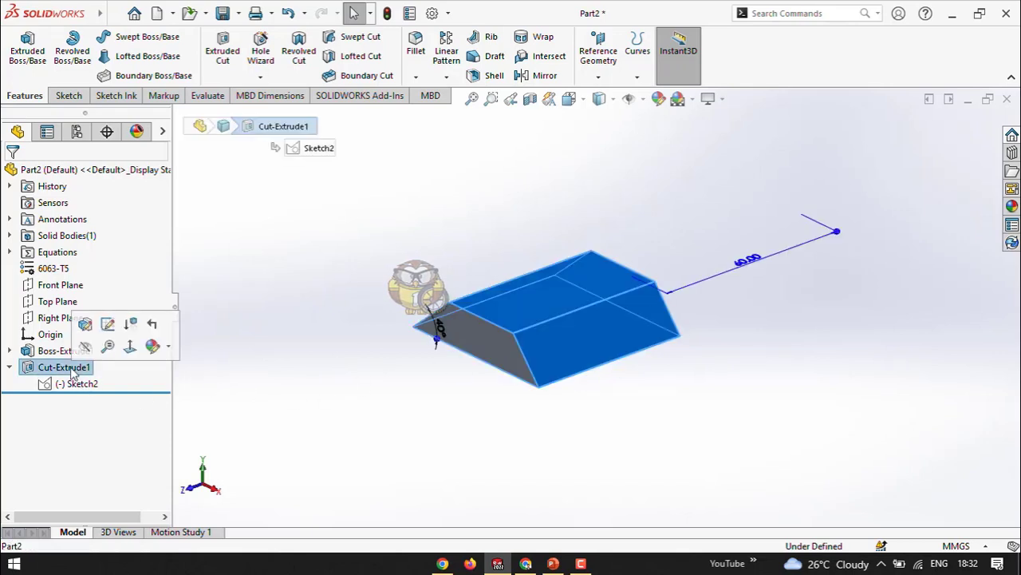
{"action": "left_click", "coordinate": [87, 327]}
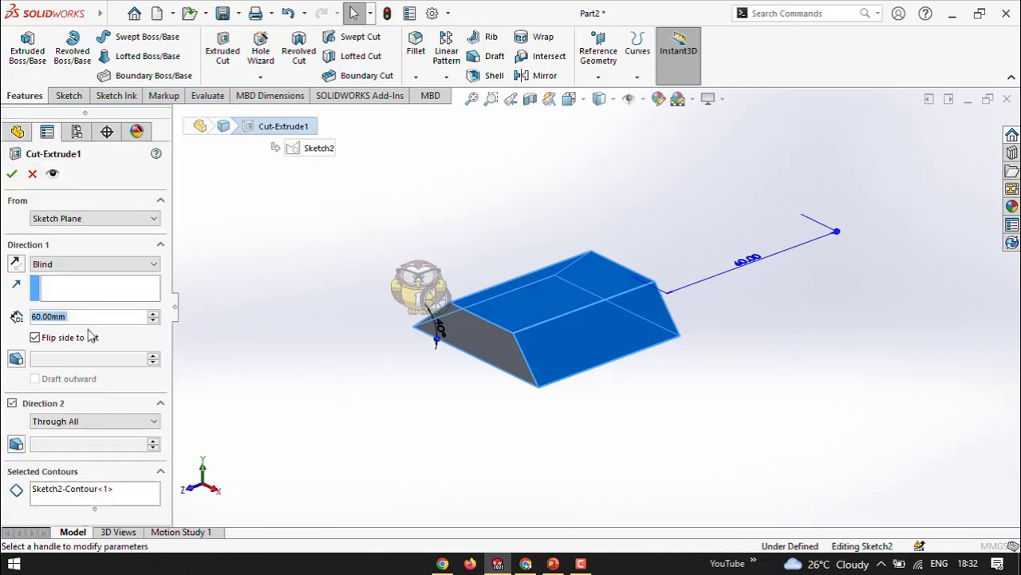
{"action": "left_click", "coordinate": [34, 337]}
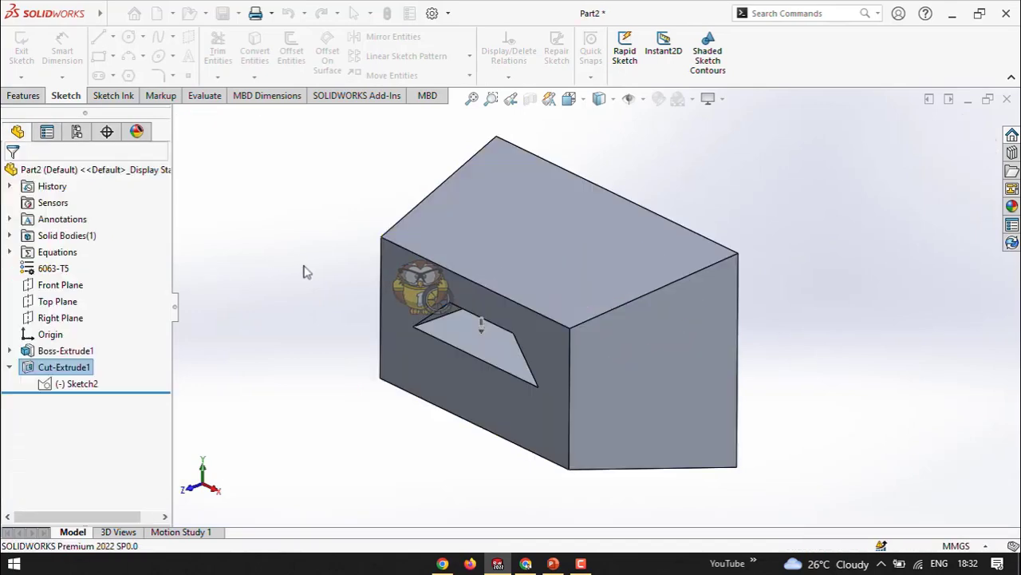
{"action": "middle_click_drag", "start_coordinate": [448, 392], "coordinate": [490, 355]}
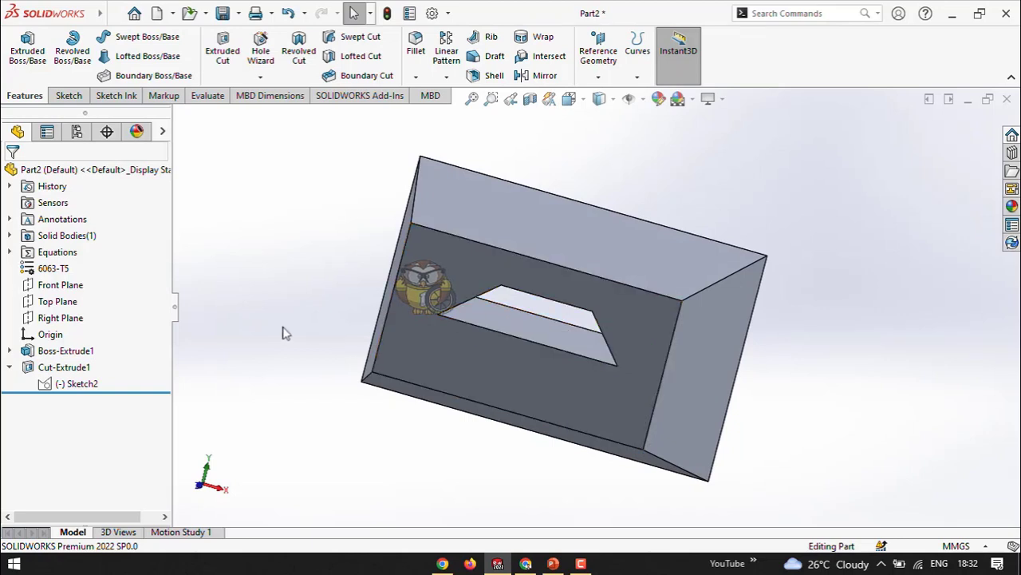
{"action": "middle_click_drag", "start_coordinate": [360, 346], "coordinate": [489, 315]}
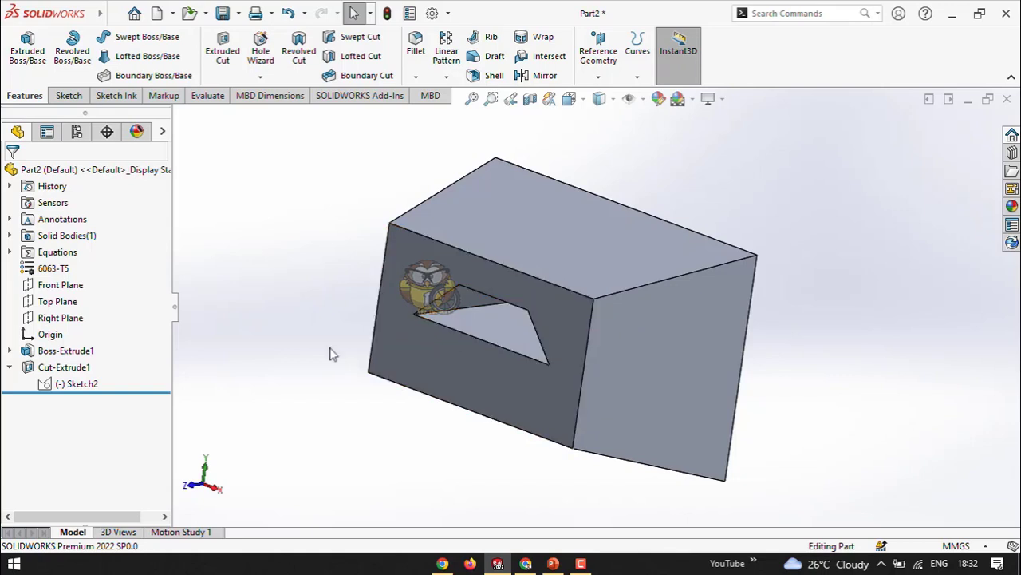
Step: Roll the feature history back to before the trapezoidal cut, view the uncut boss, and roll forward to restore the cut
{"action": "left_click", "coordinate": [60, 373]}
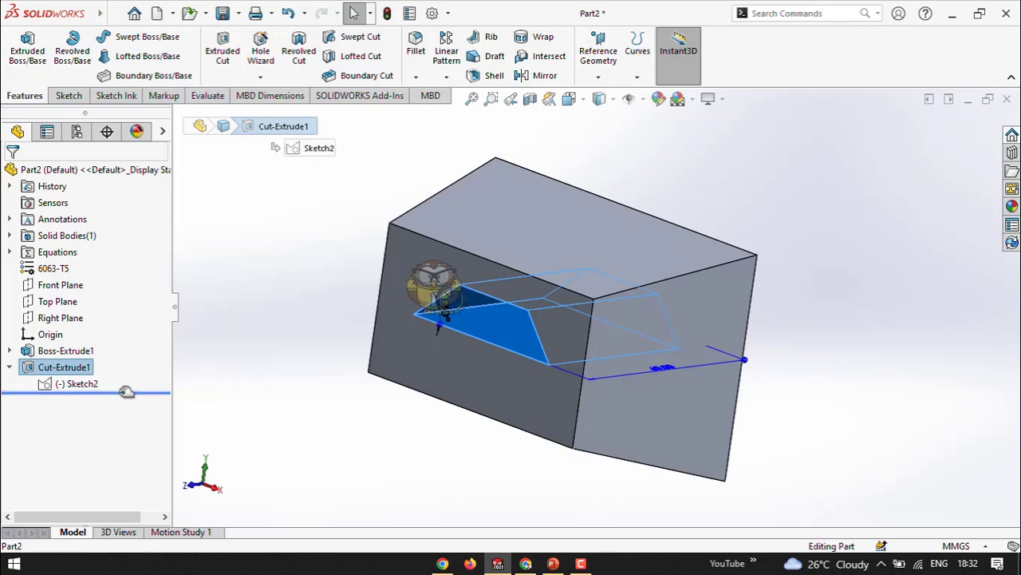
{"action": "left_click_drag", "start_coordinate": [127, 392], "coordinate": [124, 358]}
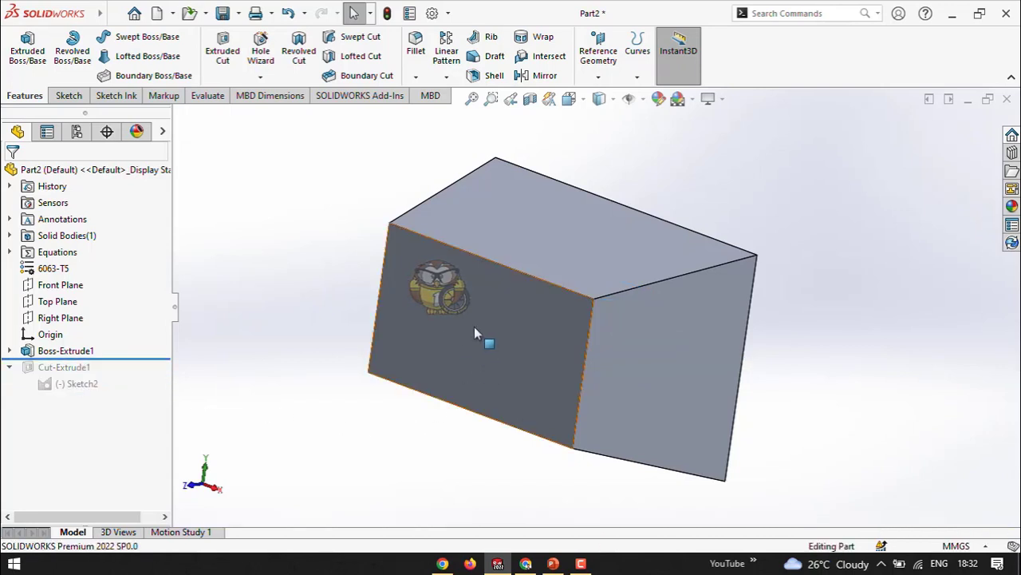
{"action": "middle_click_drag", "start_coordinate": [474, 326], "coordinate": [444, 346]}
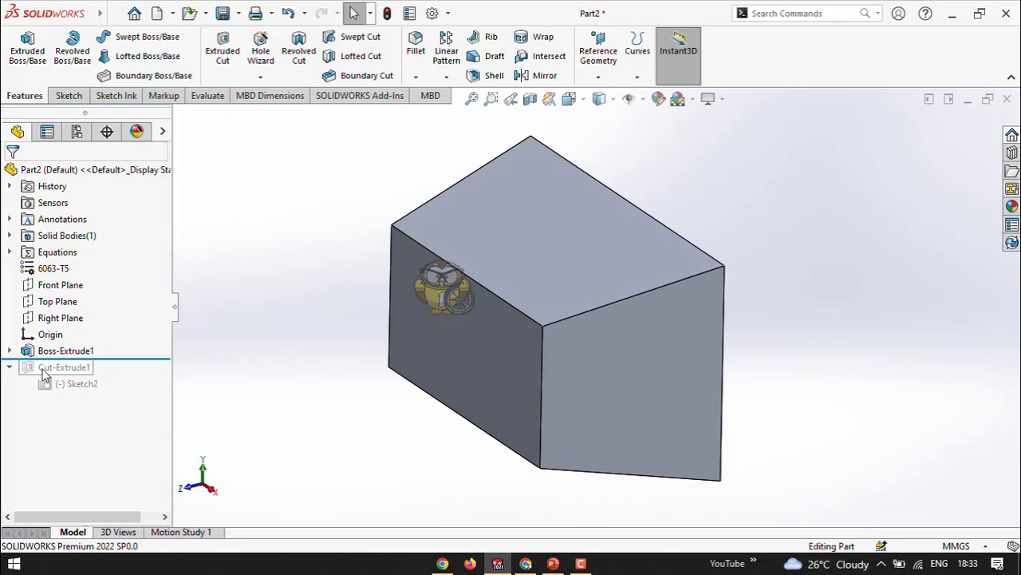
{"action": "left_click", "coordinate": [99, 357]}
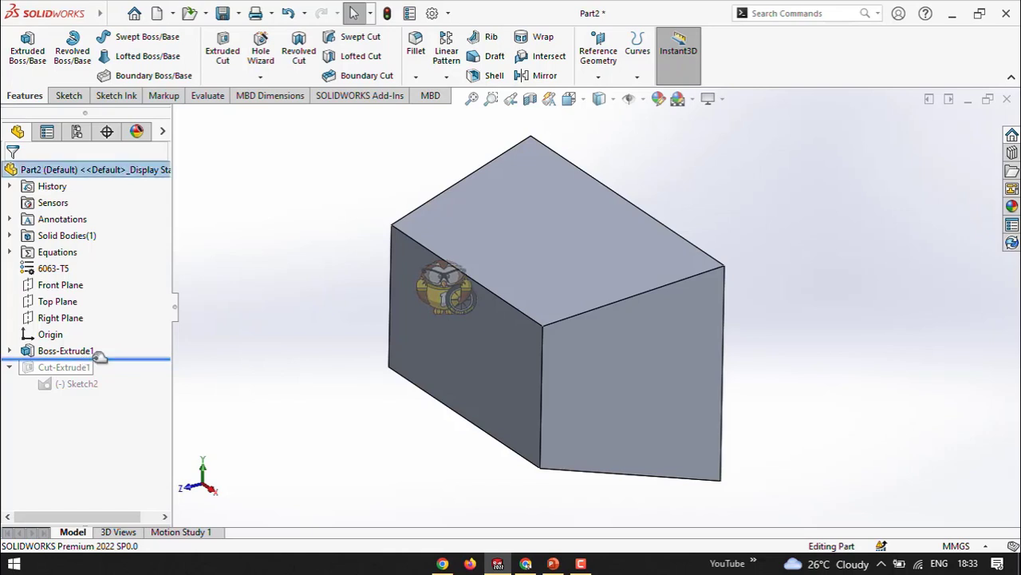
{"action": "left_click_drag", "start_coordinate": [99, 357], "coordinate": [87, 397]}
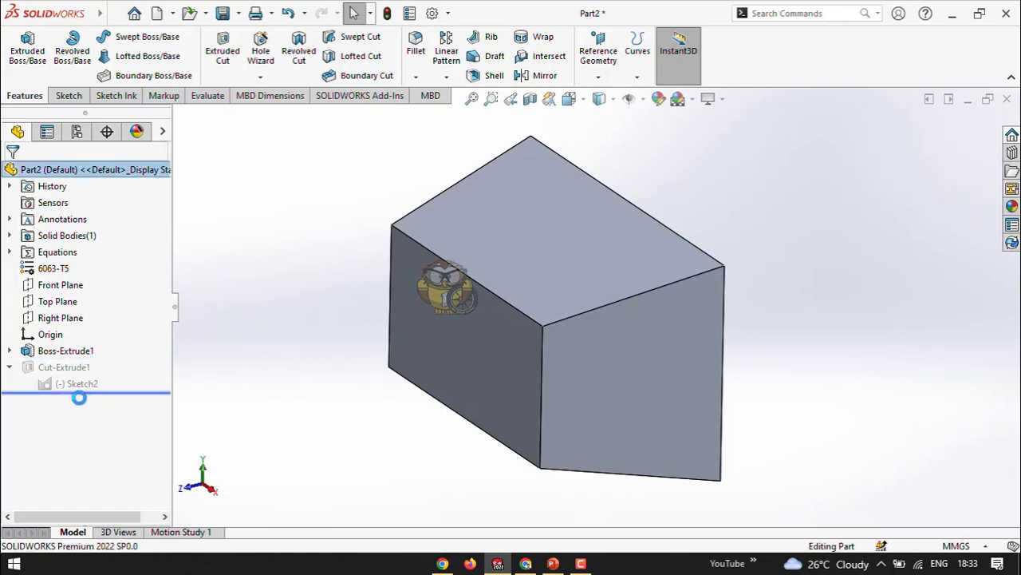
{"action": "mouse_move", "coordinate": [310, 409]}
{"action": "middle_mouse_down"}
{"action": "mouse_move", "coordinate": [331, 358]}
{"action": "mouse_move", "coordinate": [318, 375]}
{"action": "middle_mouse_up"}
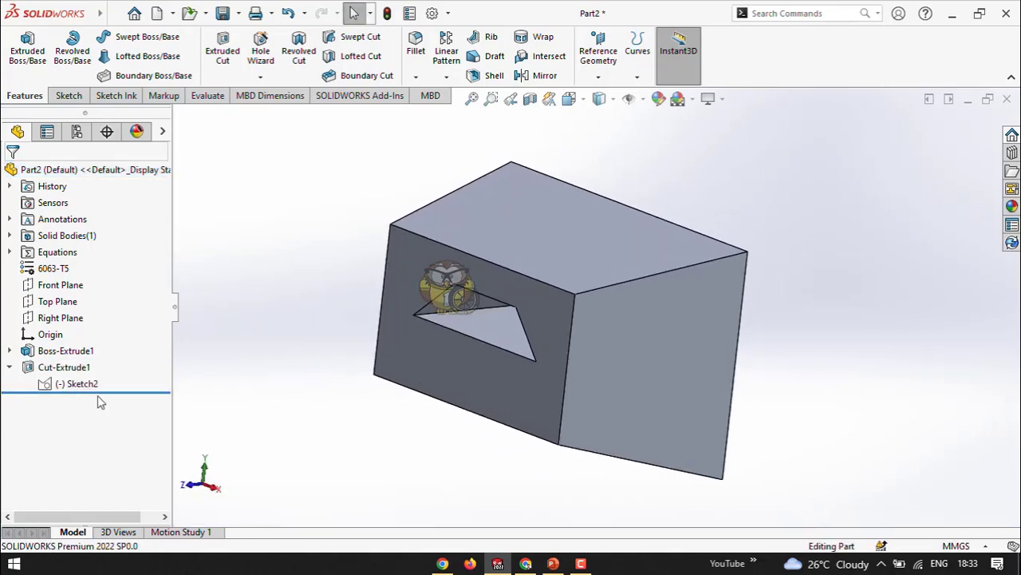
Step: Roll the feature history back to before the boss extrusion, and roll it forward past the cut again
{"action": "left_click_drag", "start_coordinate": [112, 391], "coordinate": [113, 341]}
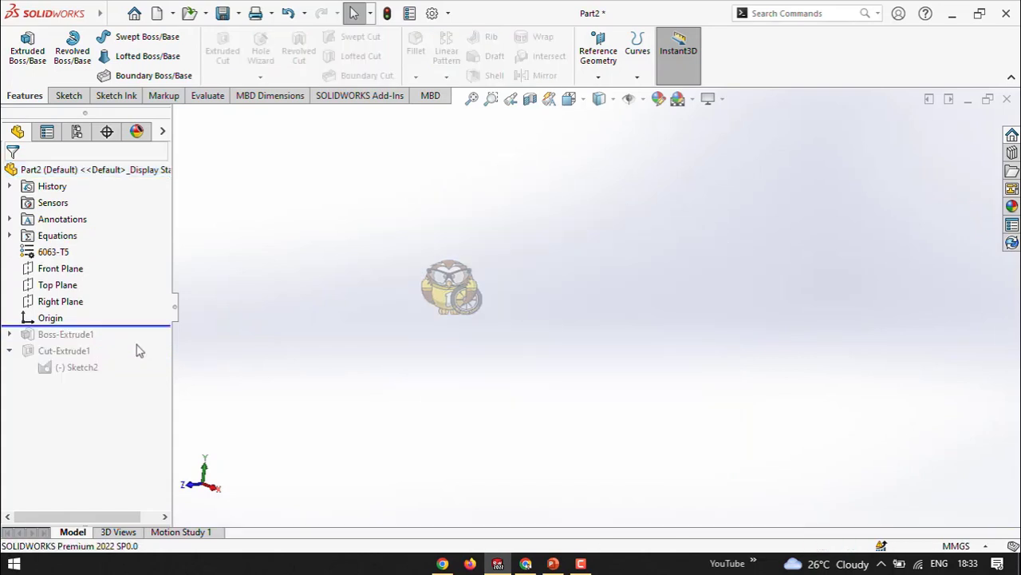
{"action": "left_click_drag", "start_coordinate": [141, 324], "coordinate": [103, 392]}
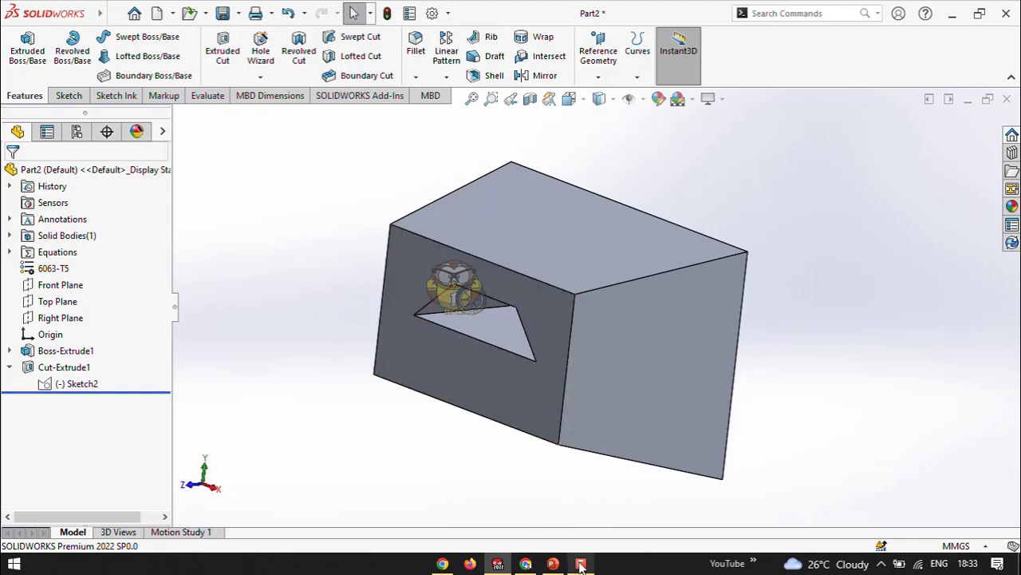
Step: Switch to PowerPoint, start the slide show from the Boss-Extrude slide, and advance to the Revolve1 slide
{"action": "left_click", "coordinate": [553, 563]}
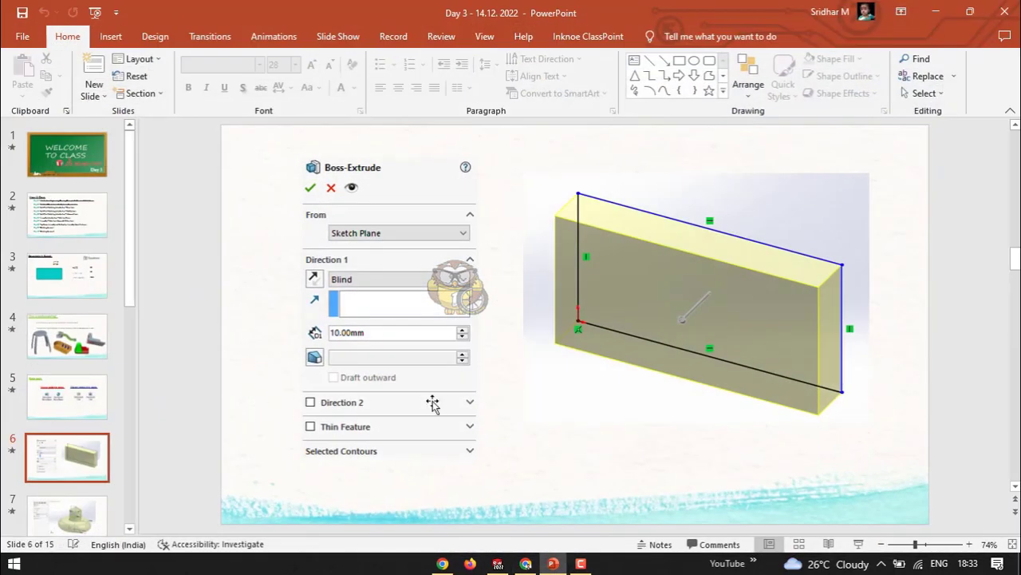
{"action": "left_click", "coordinate": [858, 544]}
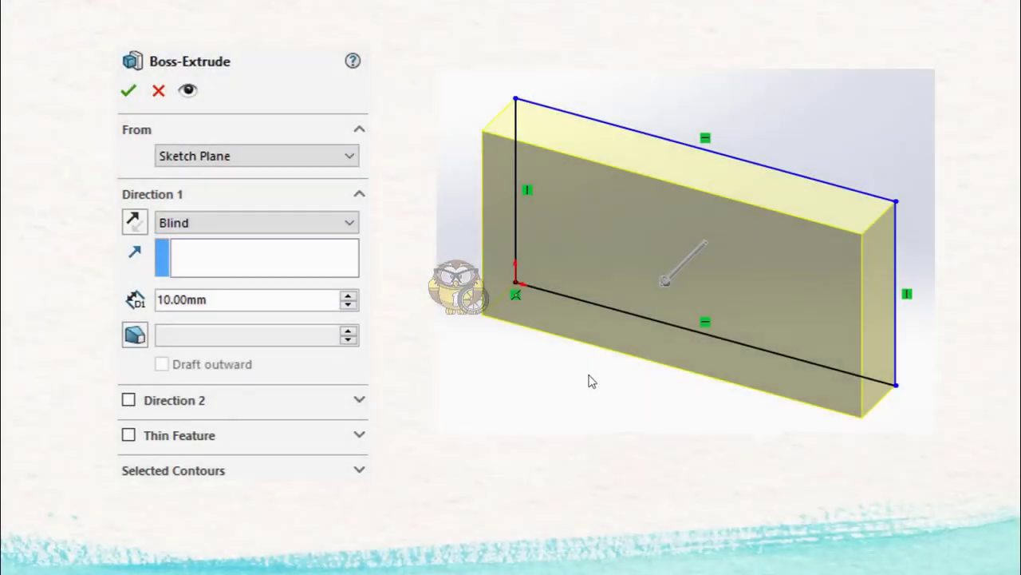
{"action": "key", "text": "Right"}
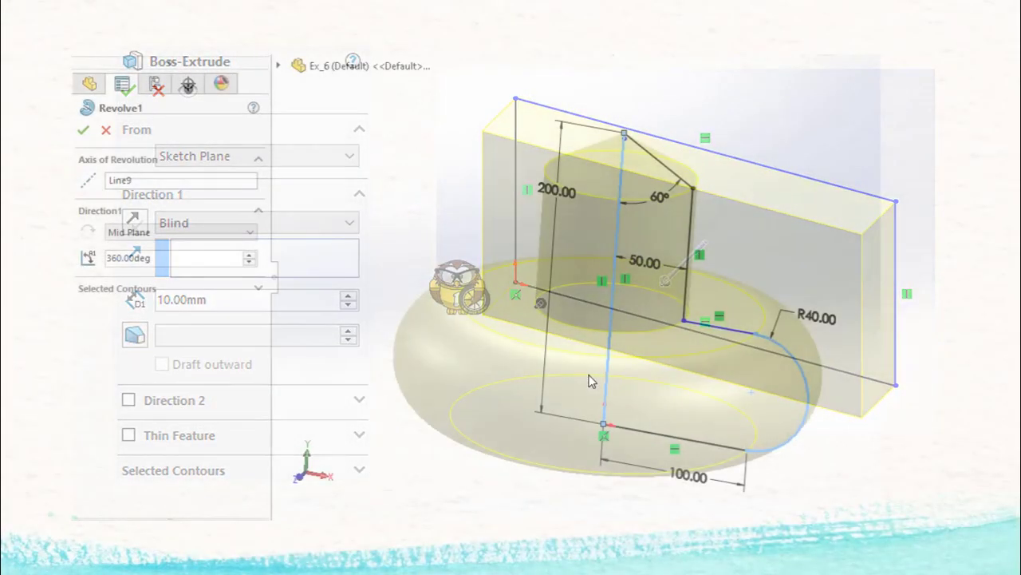
{"action": "key", "text": "Left"}
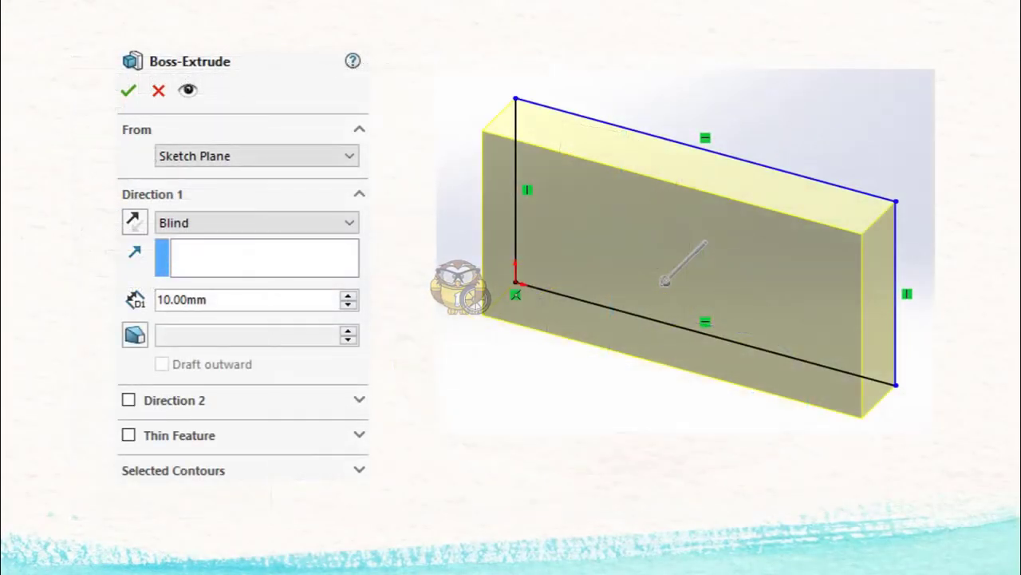
{"action": "key", "text": "Right"}
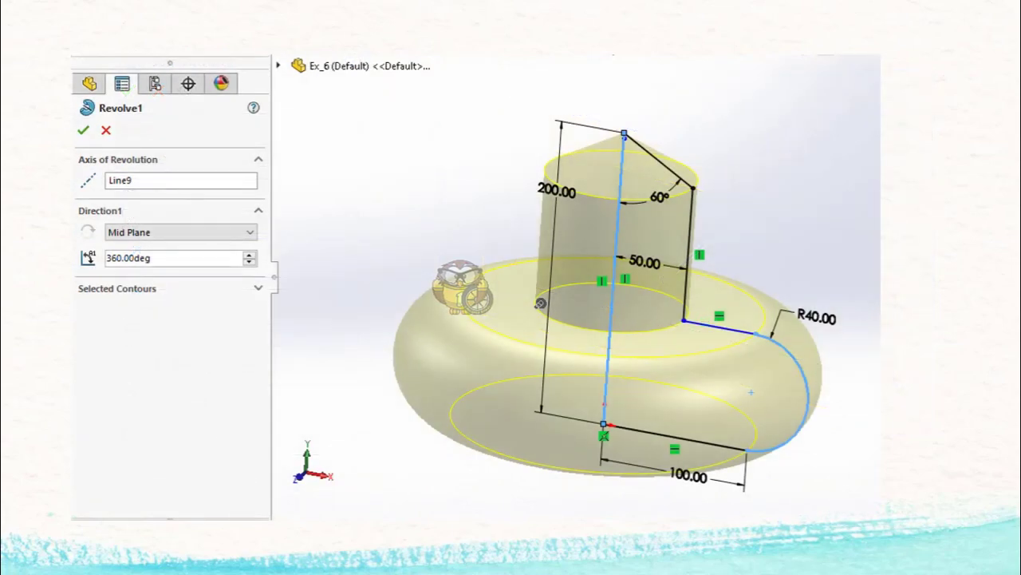
Step: Switch to SOLIDWORKS, roll the feature history back to before the boss extrusion, and start a sketch on the Front Plane
{"action": "key", "text": "Left"}
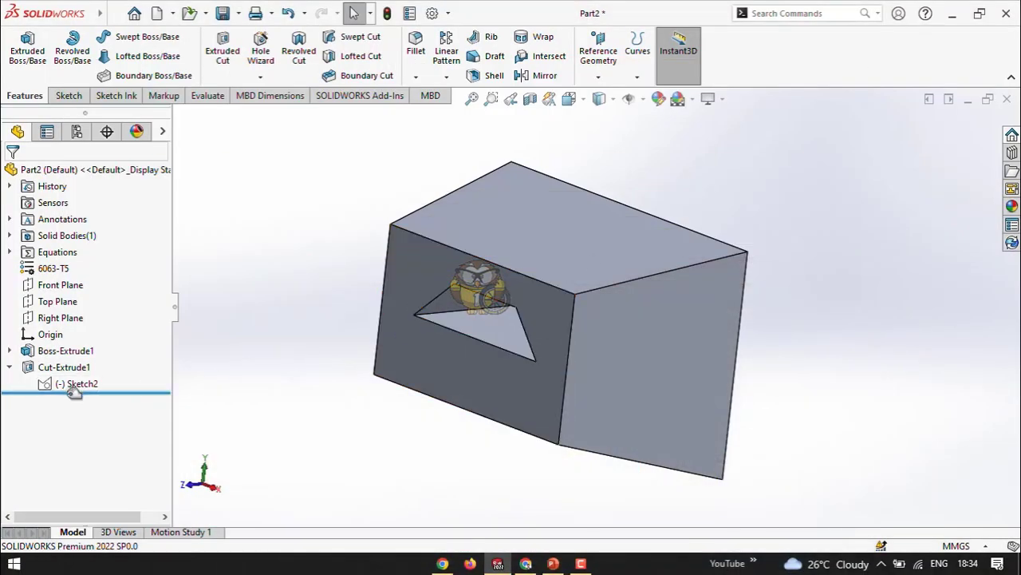
{"action": "mouse_move", "coordinate": [50, 390]}
{"action": "left_mouse_down"}
{"action": "mouse_move", "coordinate": [75, 364]}
{"action": "mouse_move", "coordinate": [75, 344]}
{"action": "left_mouse_up"}
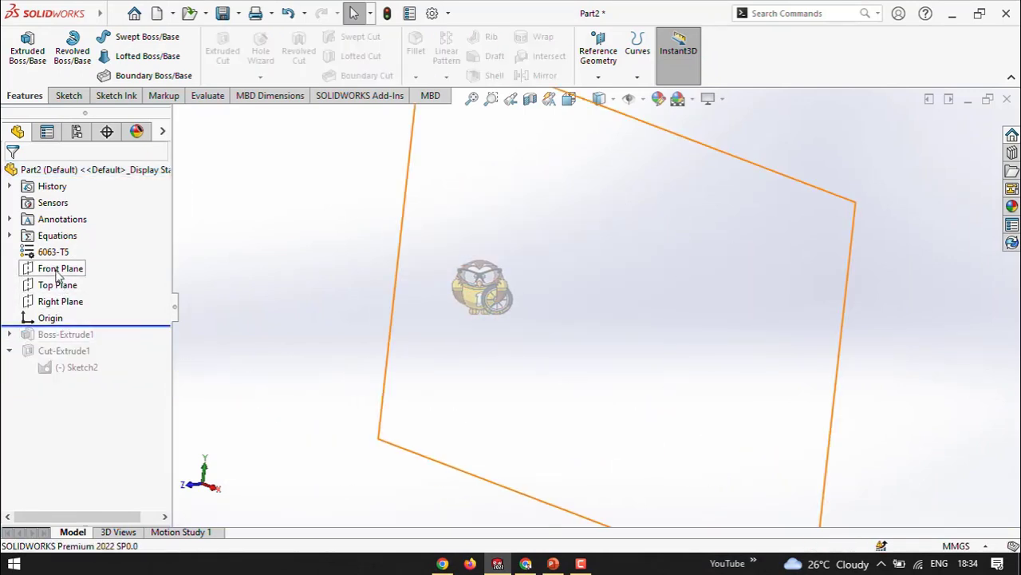
{"action": "left_click", "coordinate": [58, 271]}
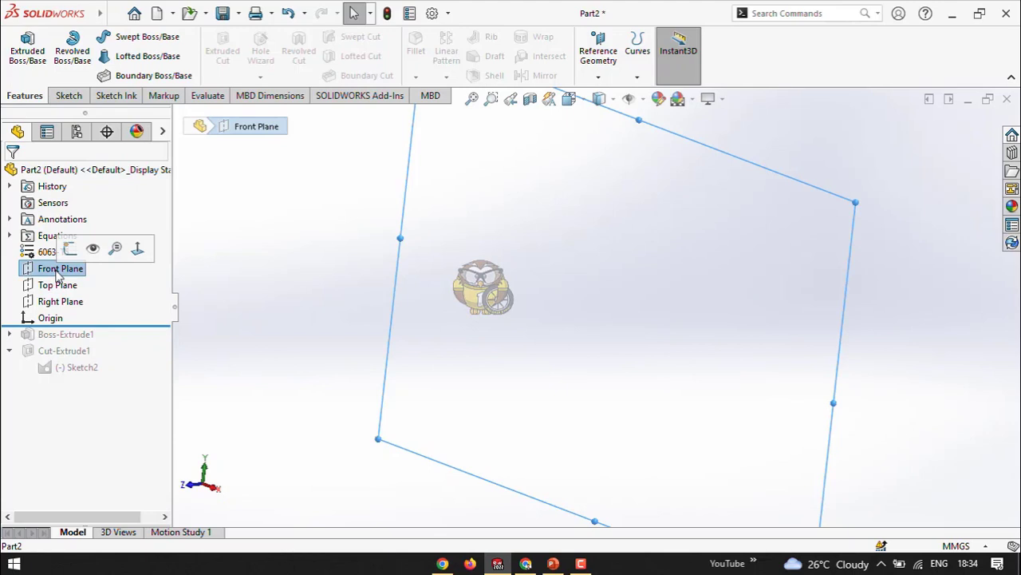
{"action": "left_click", "coordinate": [70, 249]}
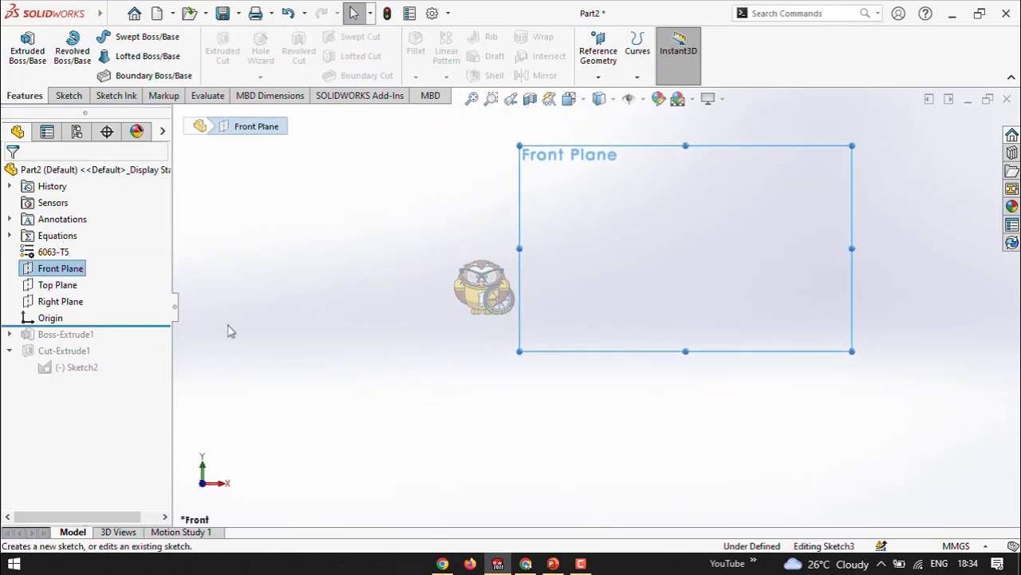
{"action": "left_click", "coordinate": [112, 36]}
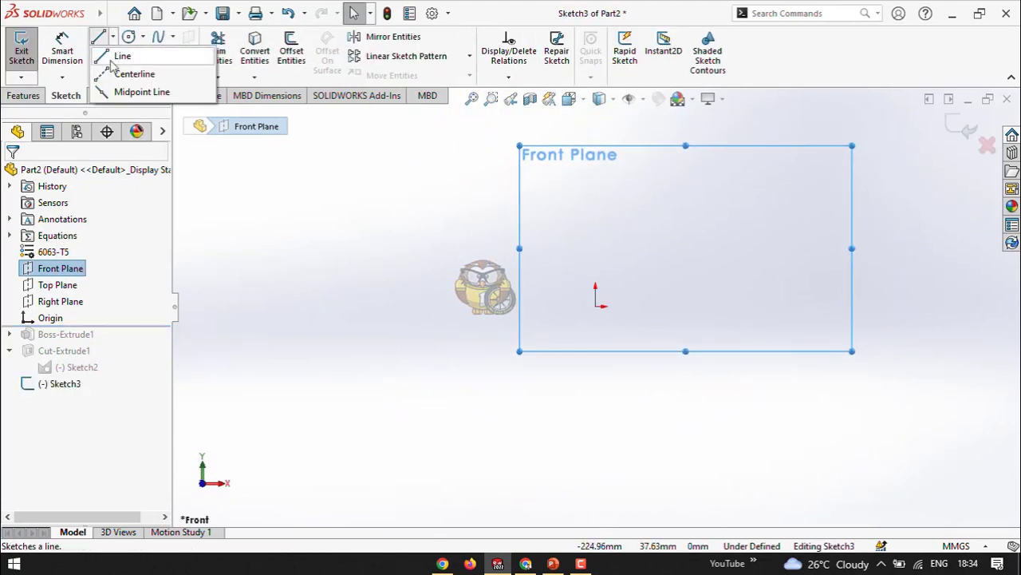
{"action": "left_click", "coordinate": [111, 74]}
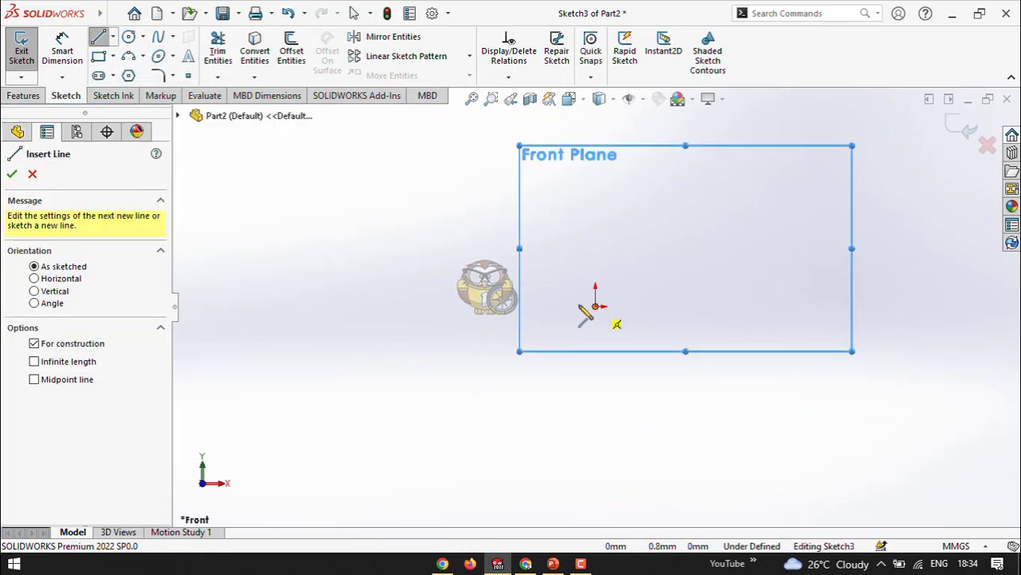
{"action": "left_click", "coordinate": [113, 38]}
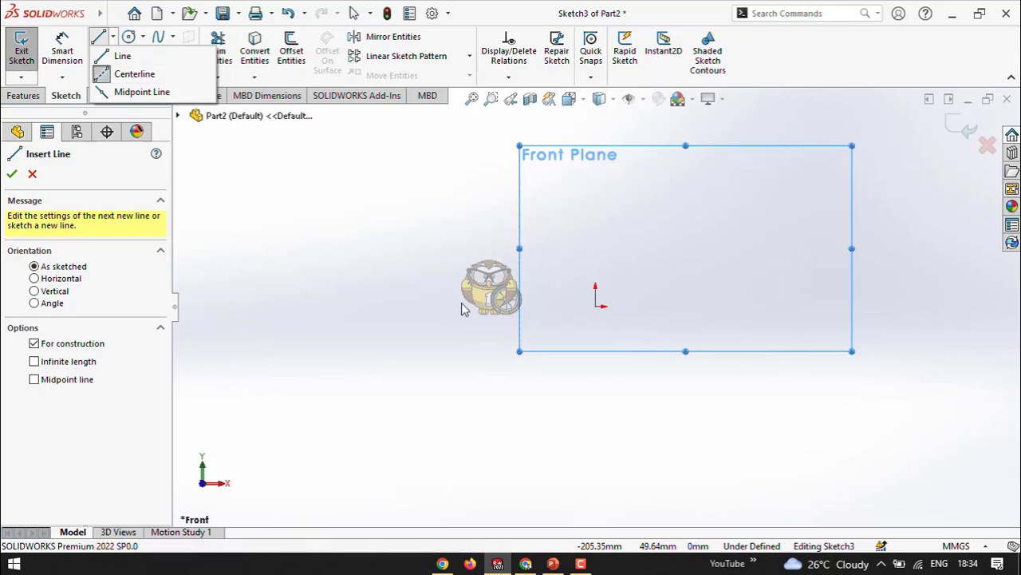
{"action": "left_click", "coordinate": [601, 183]}
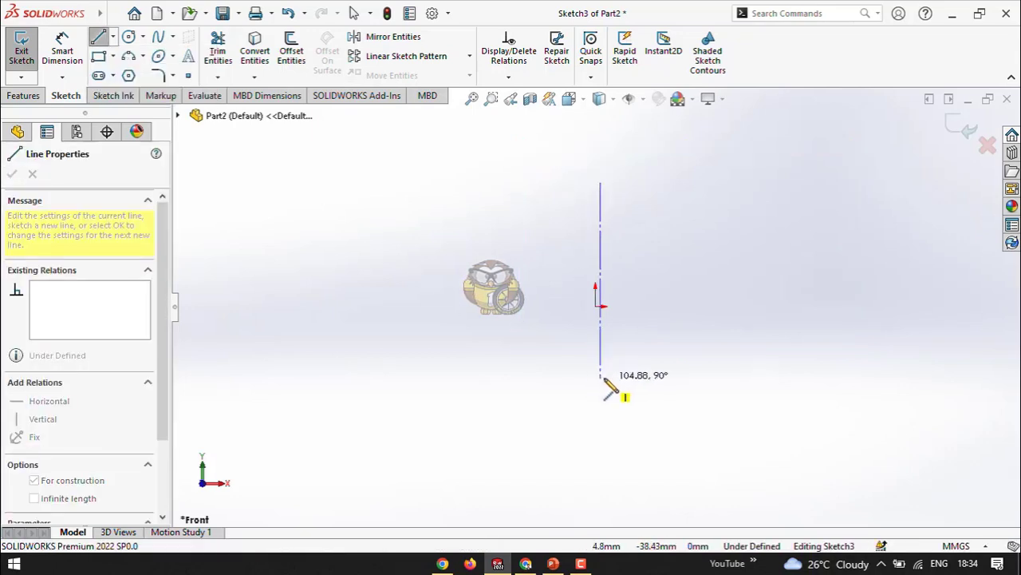
{"action": "key", "text": "Escape"}
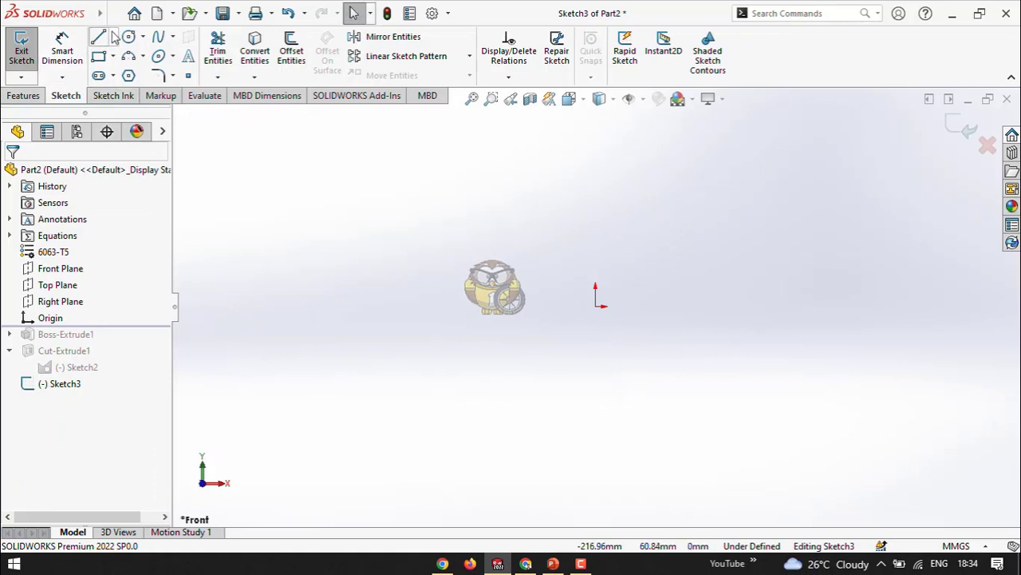
Step: Sketch a vertical centerline about 91 mm long, running upward from the origin
{"action": "left_click", "coordinate": [113, 37]}
{"action": "left_click", "coordinate": [124, 72]}
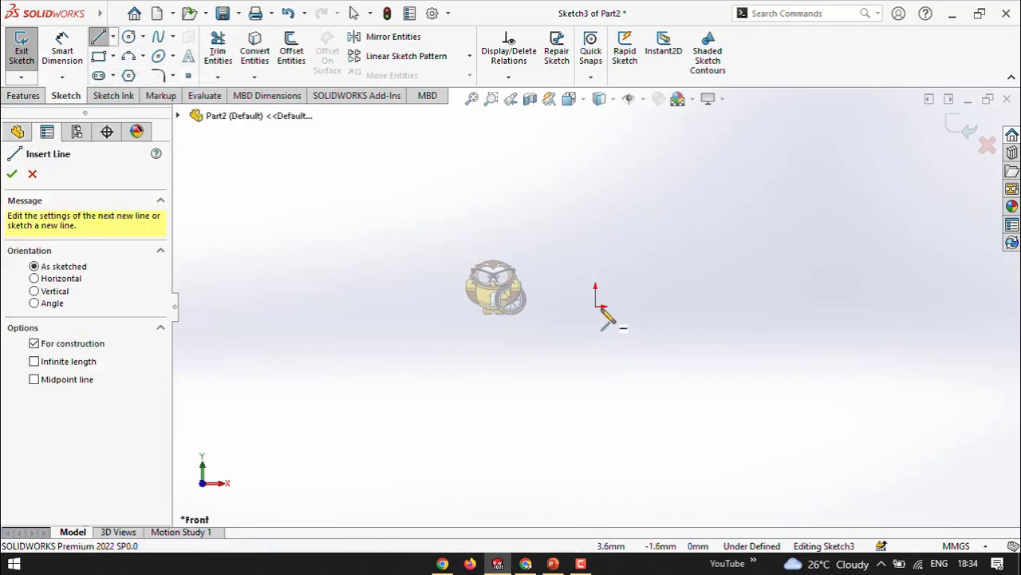
{"action": "left_click", "coordinate": [615, 323]}
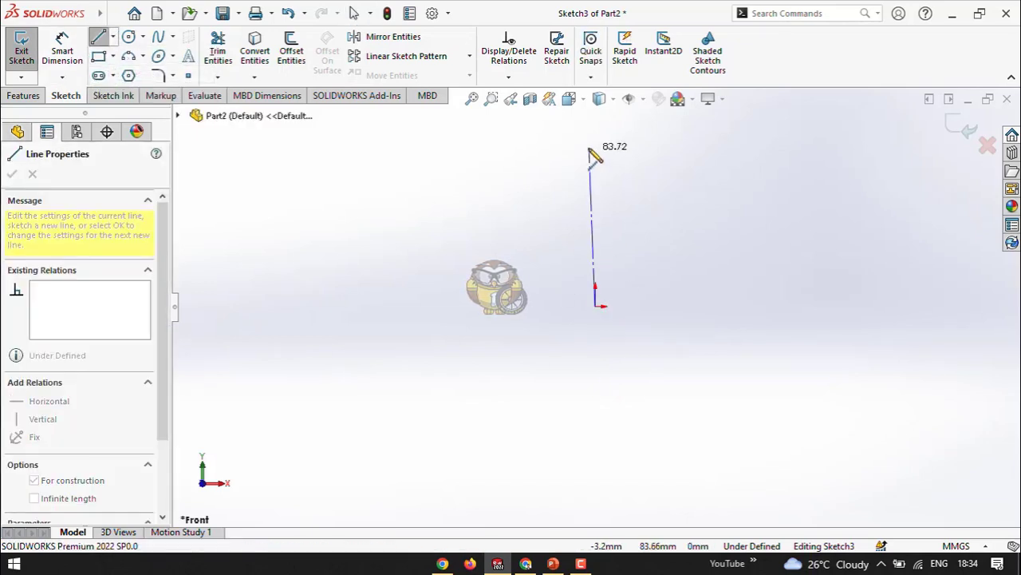
{"action": "left_click", "coordinate": [596, 137]}
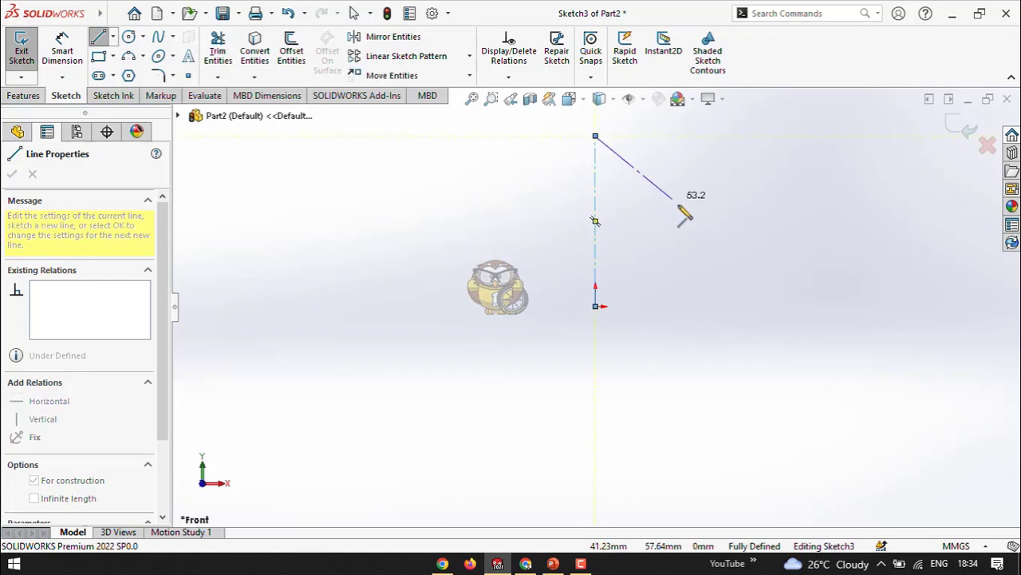
{"action": "right_click", "coordinate": [686, 209]}
{"action": "left_click", "coordinate": [711, 229]}
{"action": "key", "text": "Escape"}
Step: Sketch a closed five-sided profile against the centerline, with a sloped outer edge about 36 mm long, and exit the sketch
{"action": "scroll", "coordinate": [535, 351], "scroll_direction": "up", "scroll_amount": 2}
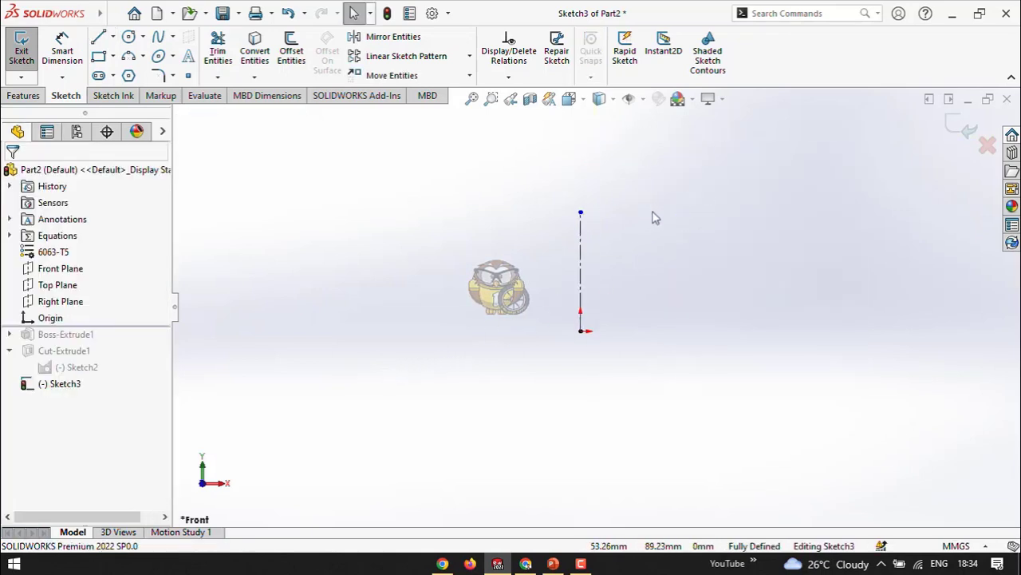
{"action": "scroll", "coordinate": [666, 276], "scroll_direction": "down", "scroll_amount": 2}
{"action": "scroll", "coordinate": [690, 267], "scroll_direction": "down", "scroll_amount": 1}
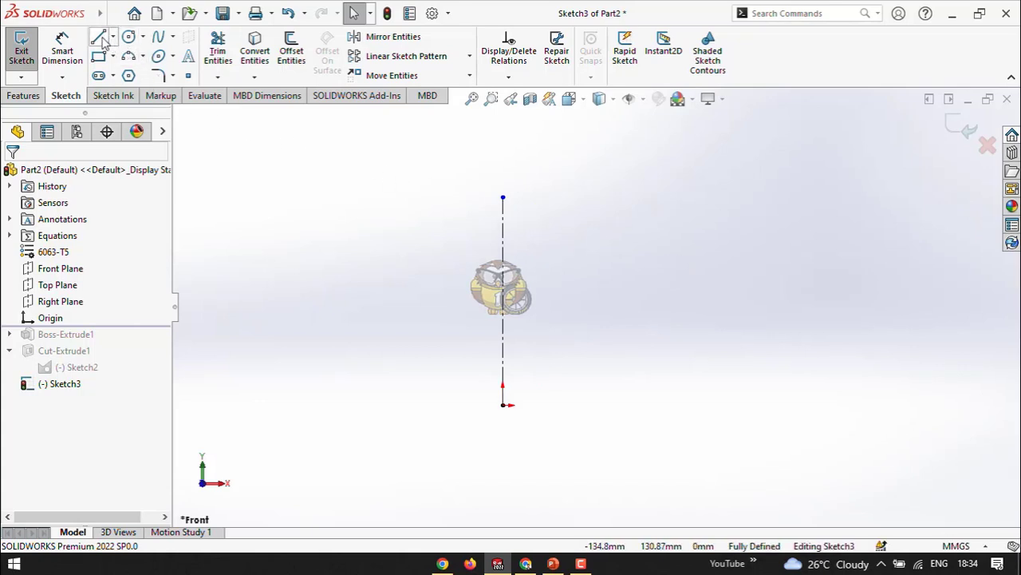
{"action": "left_click", "coordinate": [503, 372]}
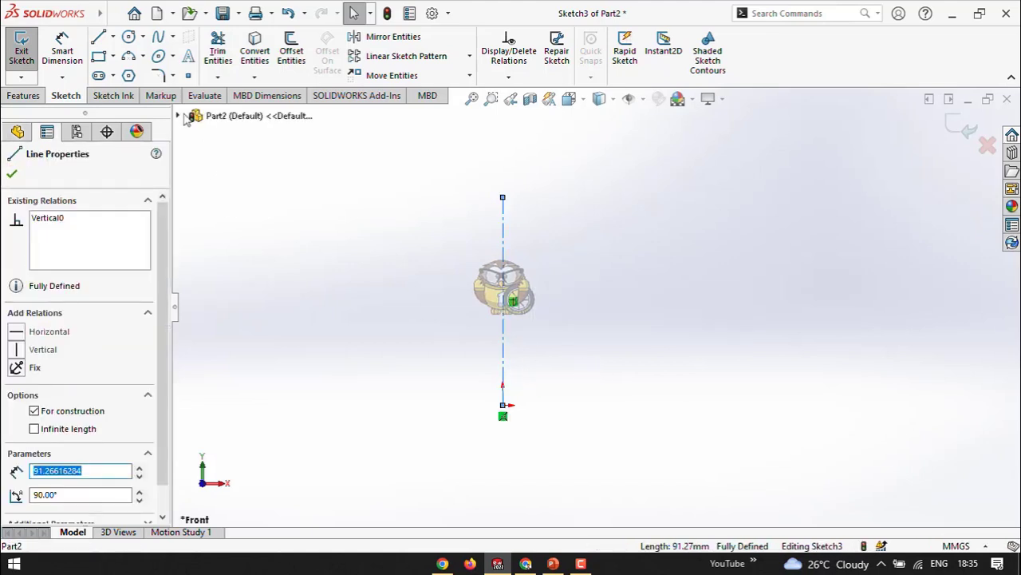
{"action": "left_click", "coordinate": [98, 37]}
{"action": "left_click", "coordinate": [503, 380]}
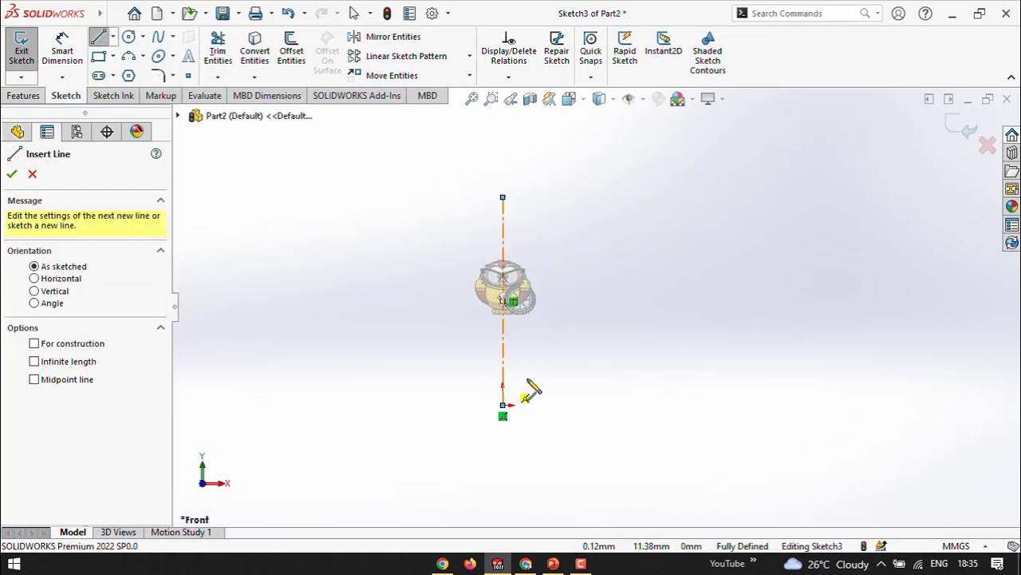
{"action": "left_click", "coordinate": [611, 379]}
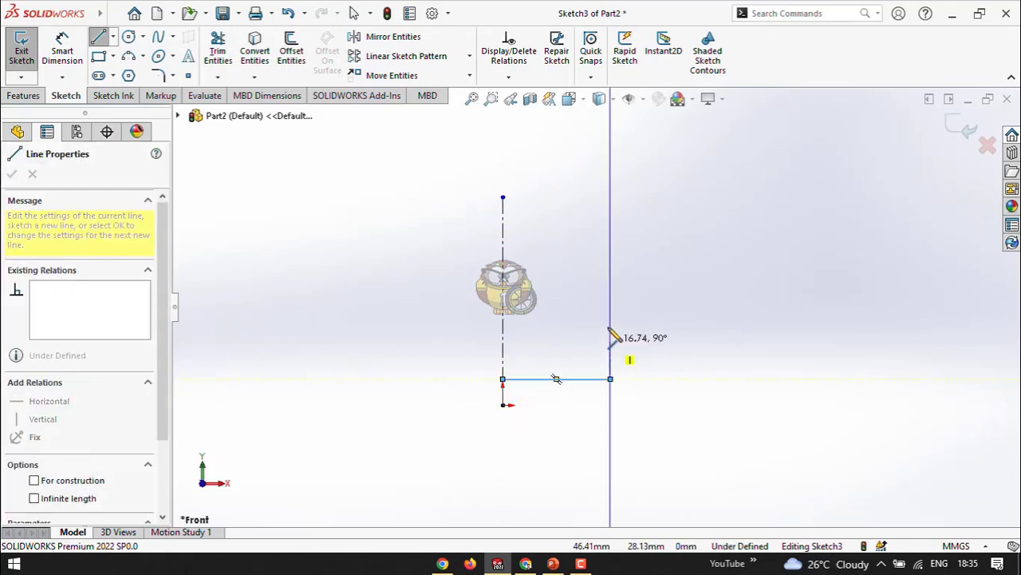
{"action": "left_click", "coordinate": [610, 310]}
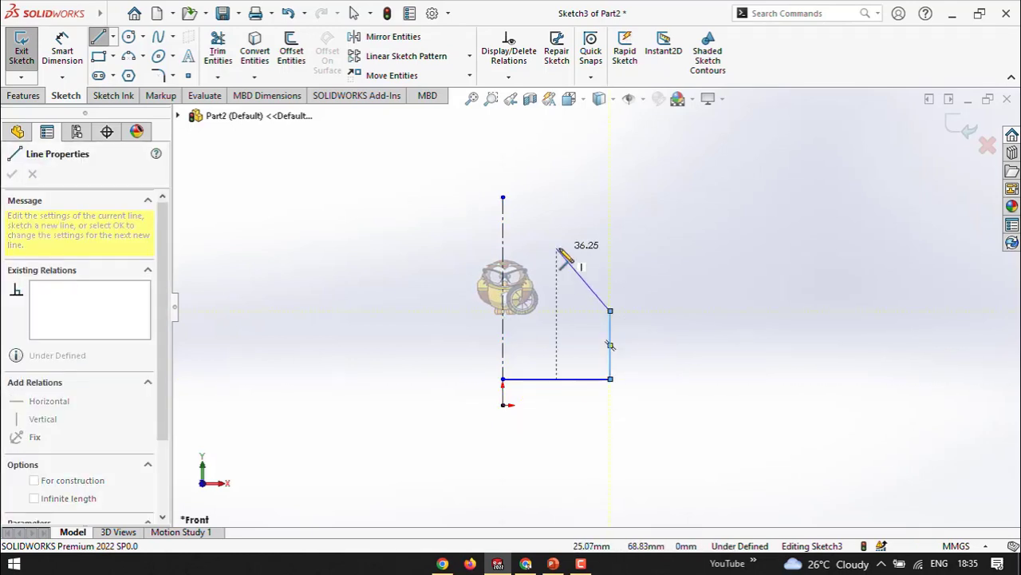
{"action": "left_click", "coordinate": [557, 248]}
{"action": "left_click", "coordinate": [503, 248]}
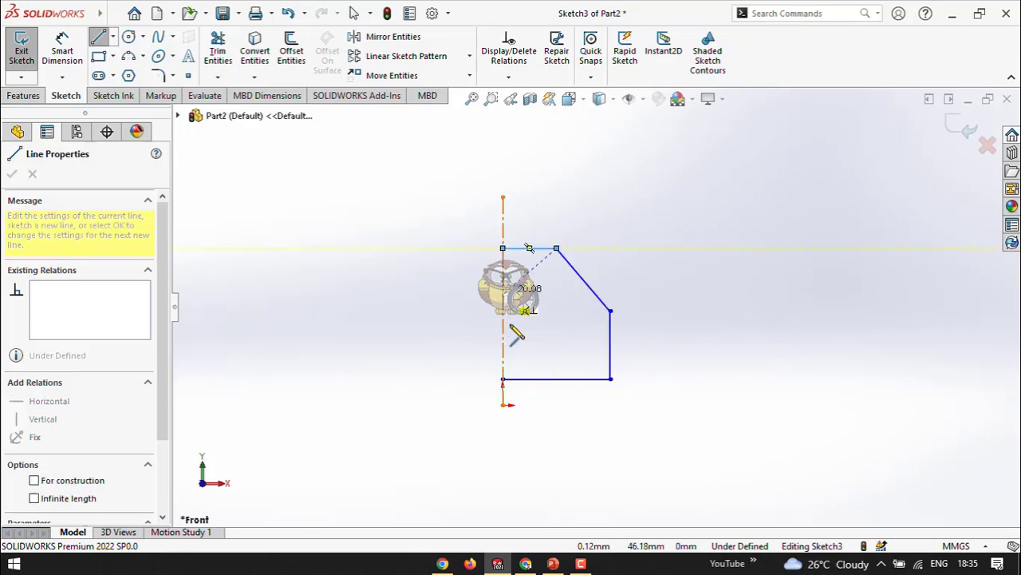
{"action": "left_click", "coordinate": [503, 379]}
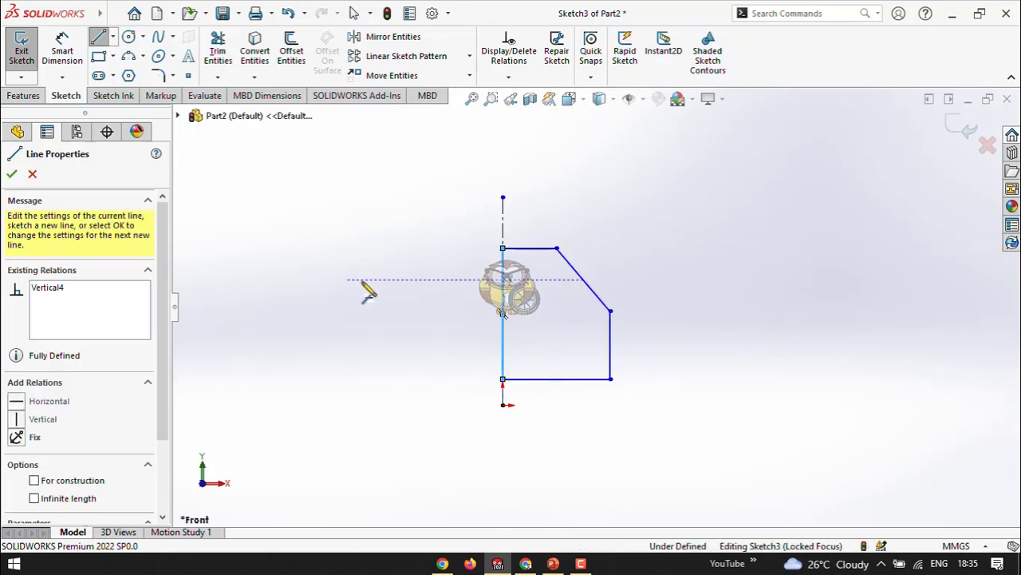
{"action": "right_click", "coordinate": [348, 280]}
{"action": "left_click", "coordinate": [378, 289]}
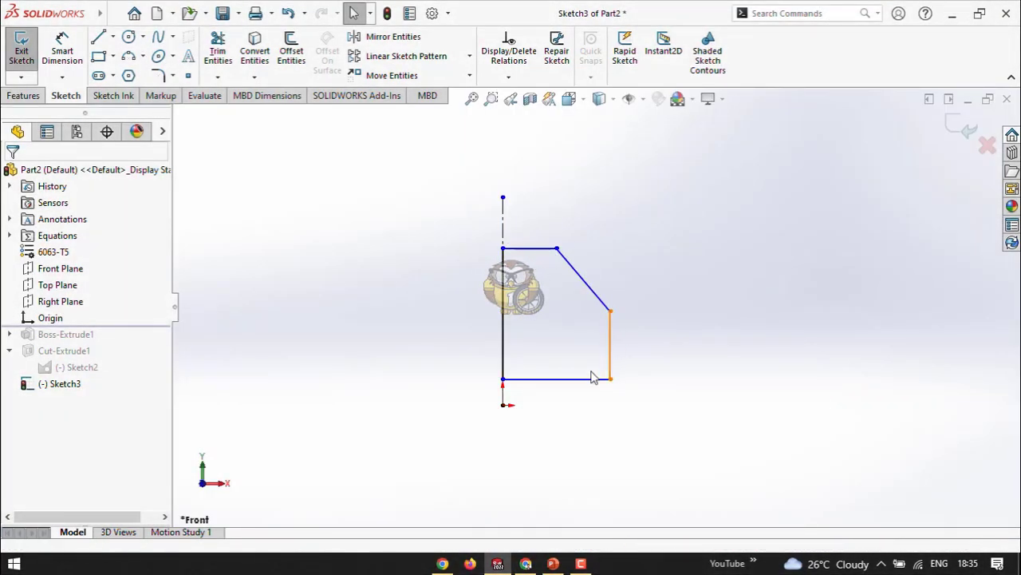
{"action": "left_click", "coordinate": [947, 133]}
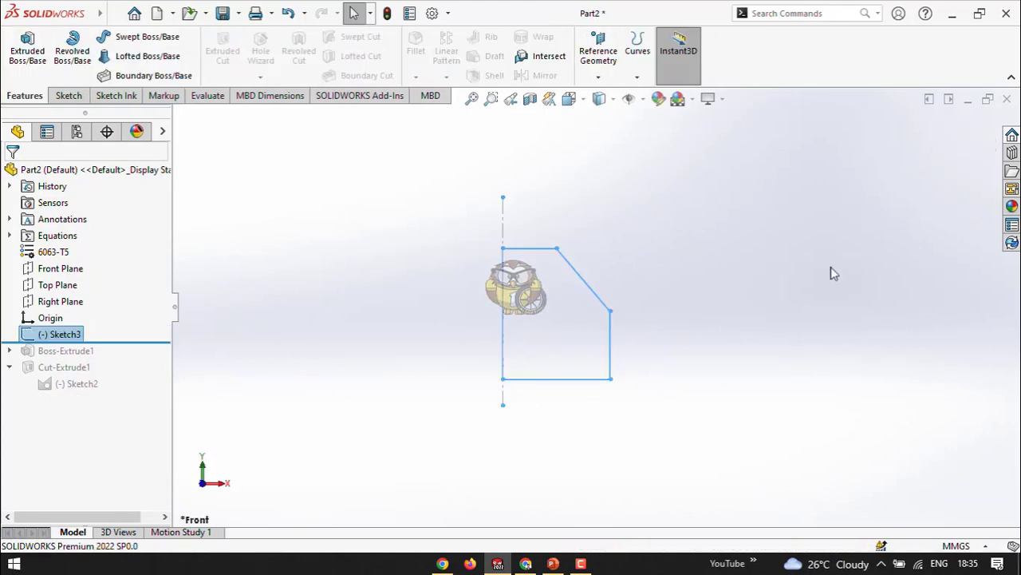
{"action": "left_click", "coordinate": [747, 324]}
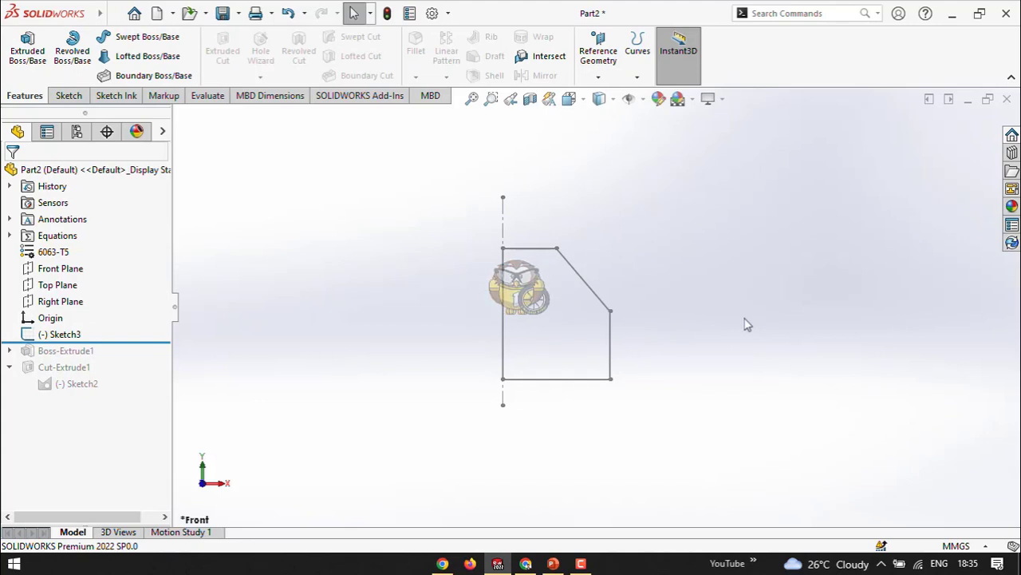
Step: Start a Revolved Boss/Base from the five-sided profile about its centerline and examine the full 360-degree preview
{"action": "left_click", "coordinate": [72, 69]}
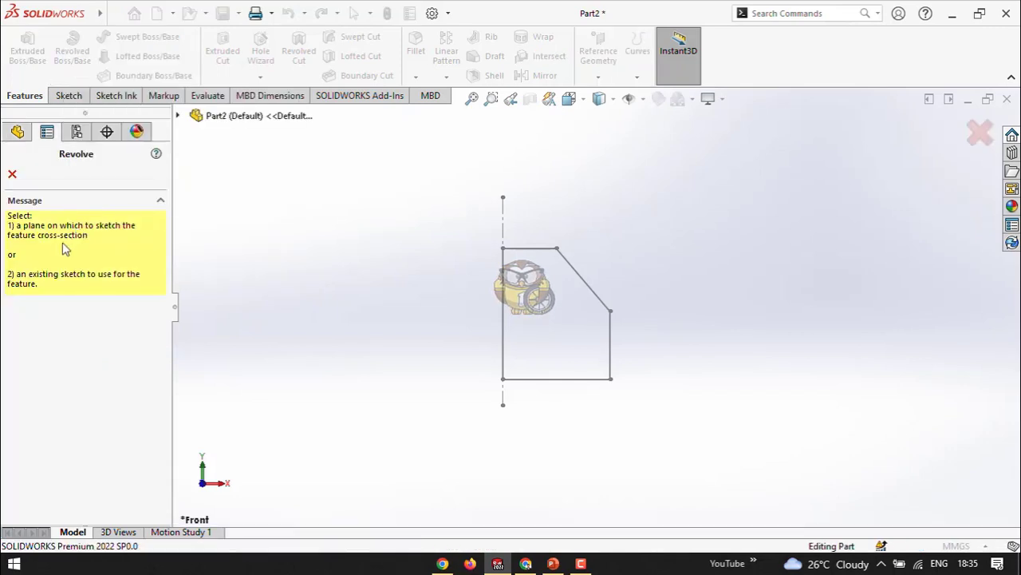
{"action": "left_click", "coordinate": [575, 273]}
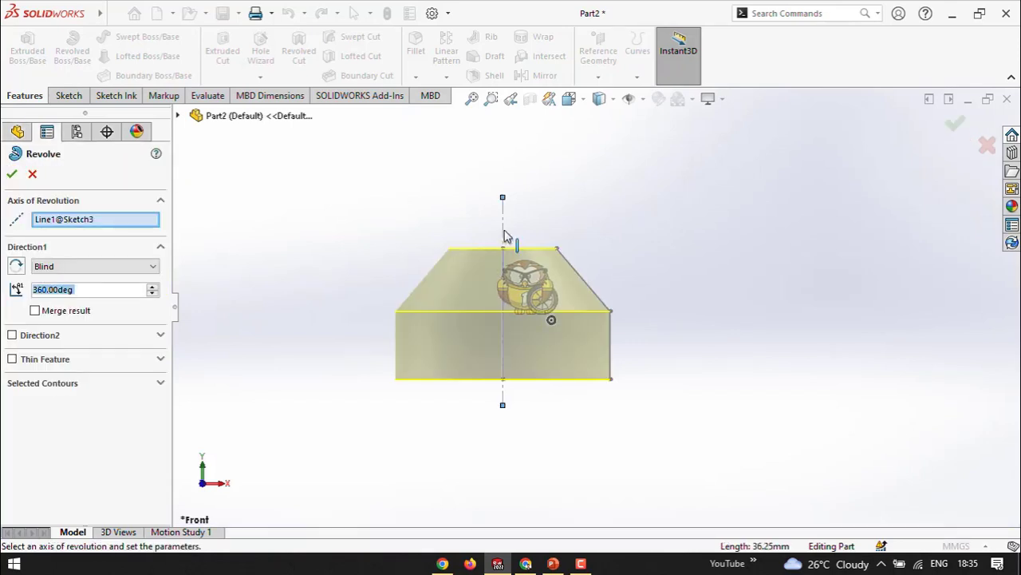
{"action": "middle_click_drag", "start_coordinate": [675, 247], "coordinate": [588, 360]}
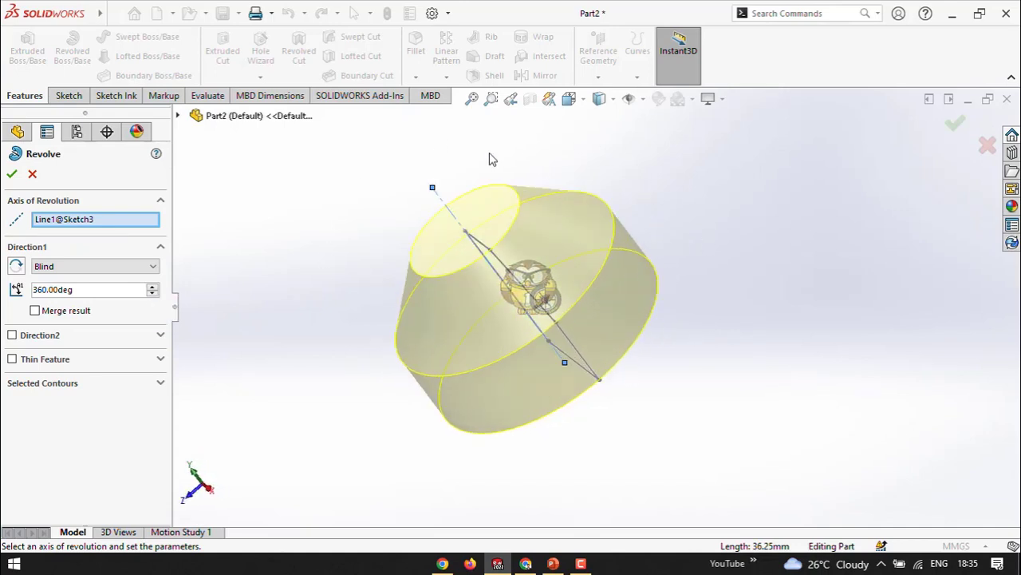
{"action": "middle_click_drag", "start_coordinate": [392, 232], "coordinate": [440, 208]}
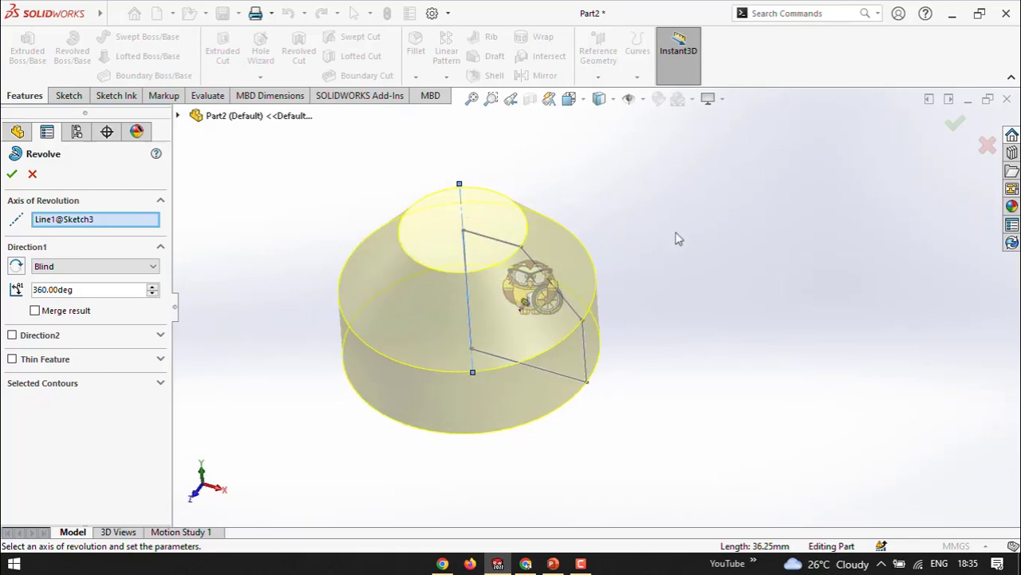
{"action": "middle_click_drag", "start_coordinate": [675, 237], "coordinate": [649, 241]}
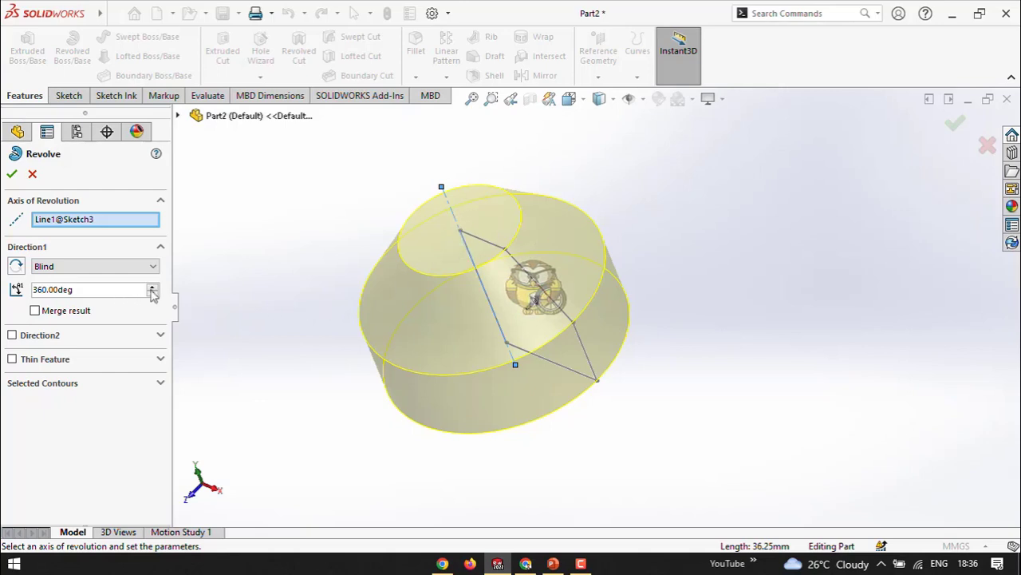
Step: Set the Direction 1 revolve angle to 180 degrees and inspect the half-body preview
{"action": "double_click", "coordinate": [108, 294]}
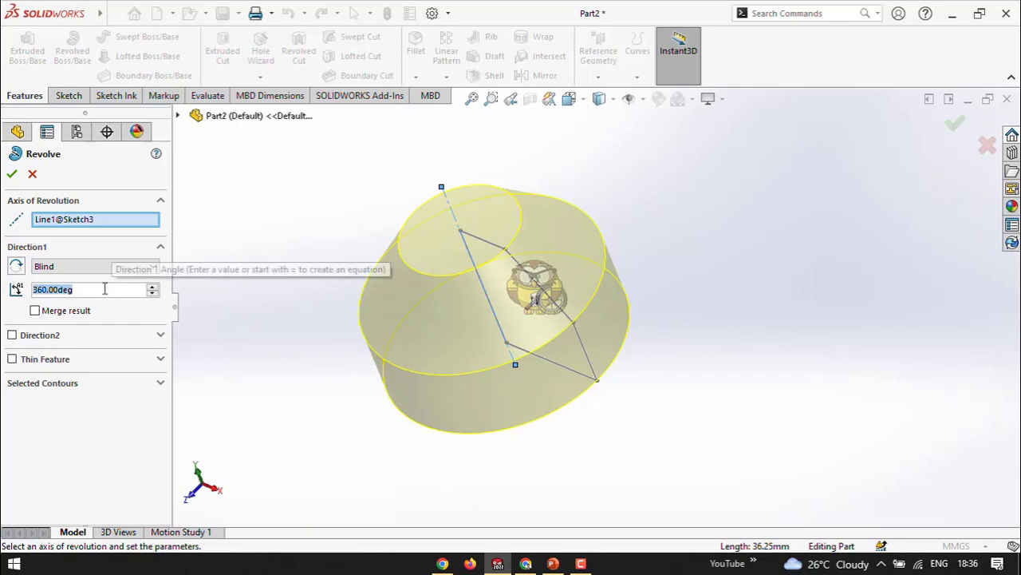
{"action": "type", "text": "180"}
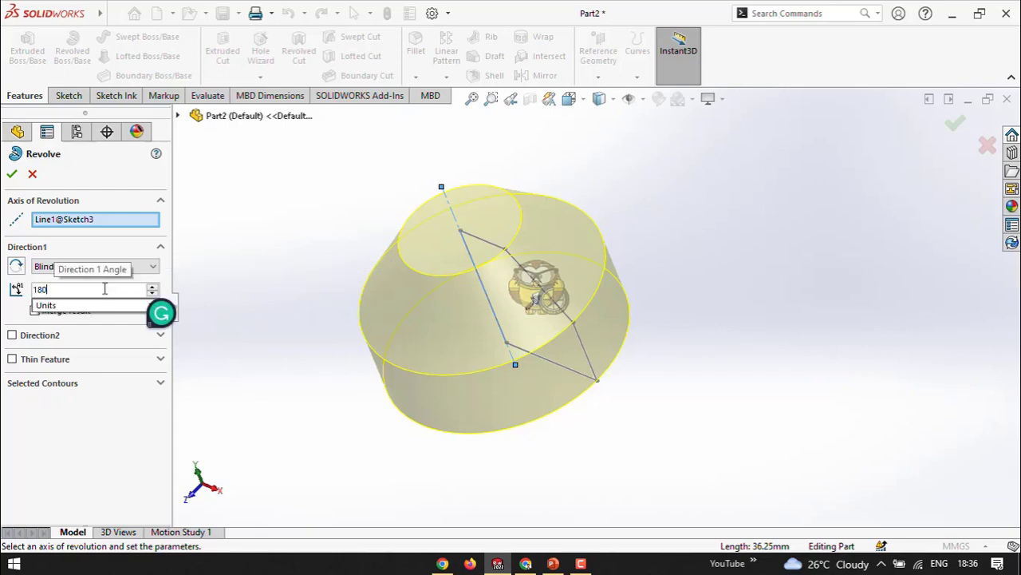
{"action": "key", "text": "Return"}
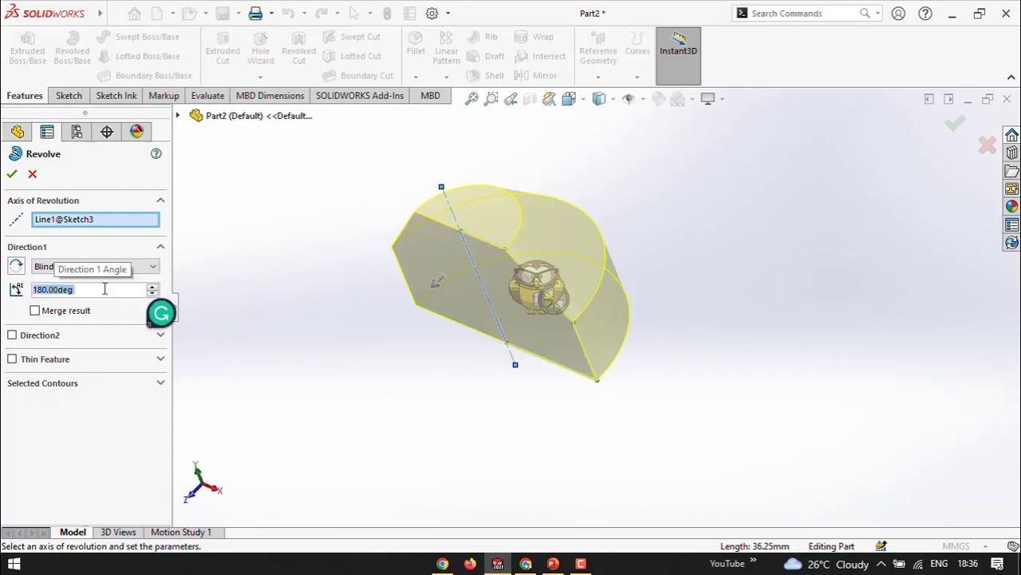
{"action": "middle_click_drag", "start_coordinate": [627, 303], "coordinate": [645, 335]}
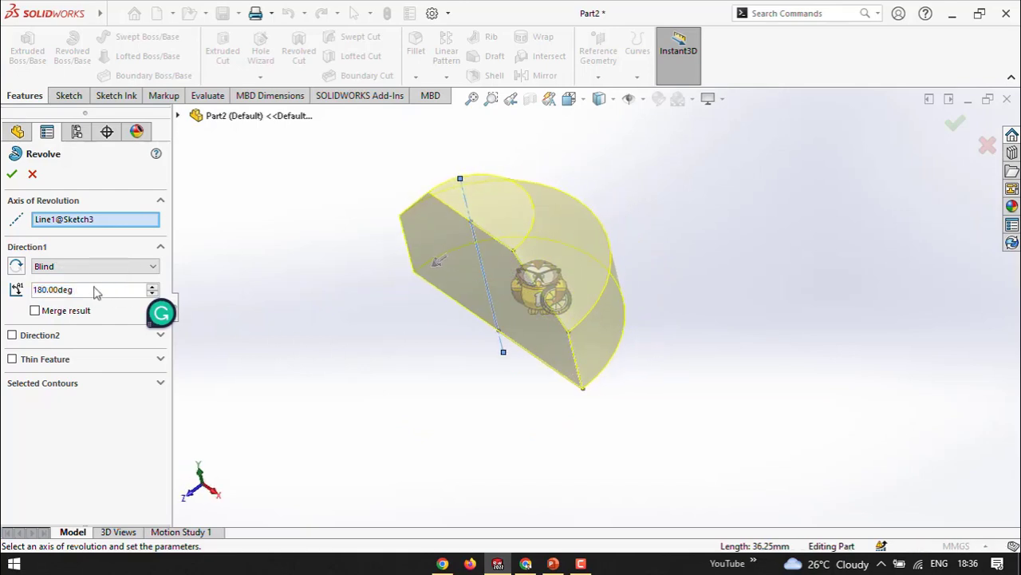
Step: Set the Direction 1 revolve angle to 90 degrees and inspect the quarter-body preview
{"action": "type", "text": "90"}
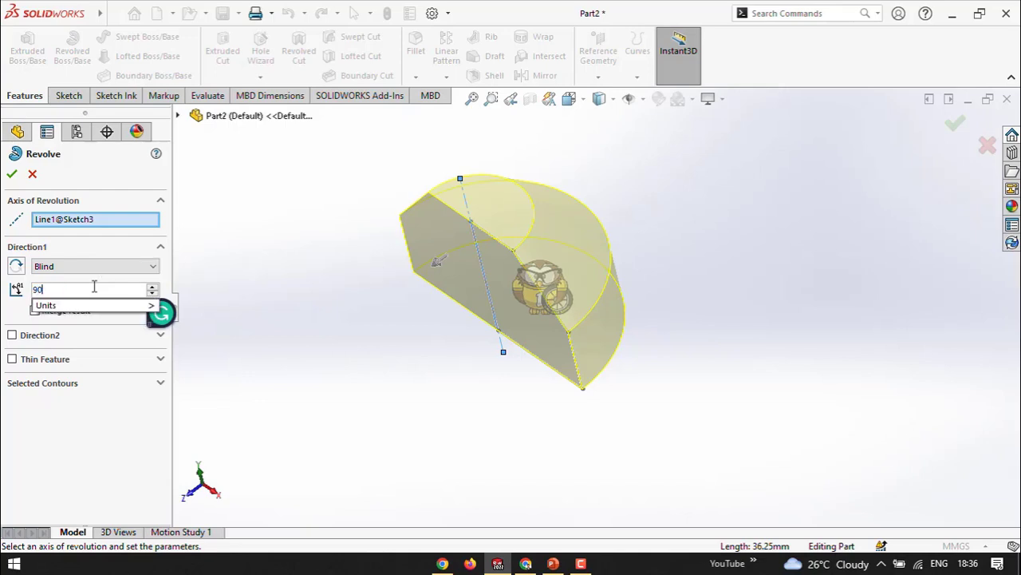
{"action": "key", "text": "Return"}
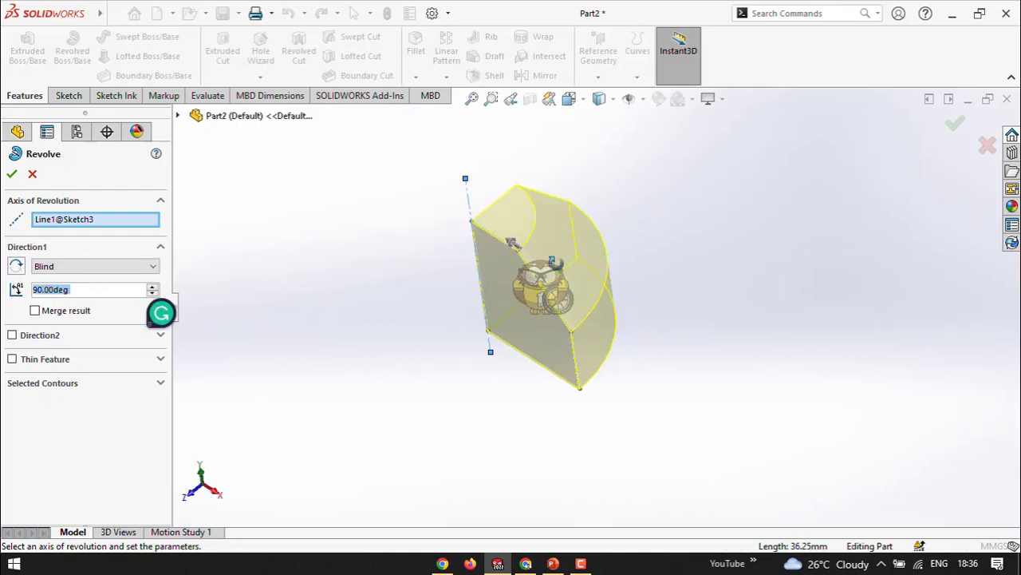
{"action": "middle_click_drag", "start_coordinate": [399, 337], "coordinate": [531, 406]}
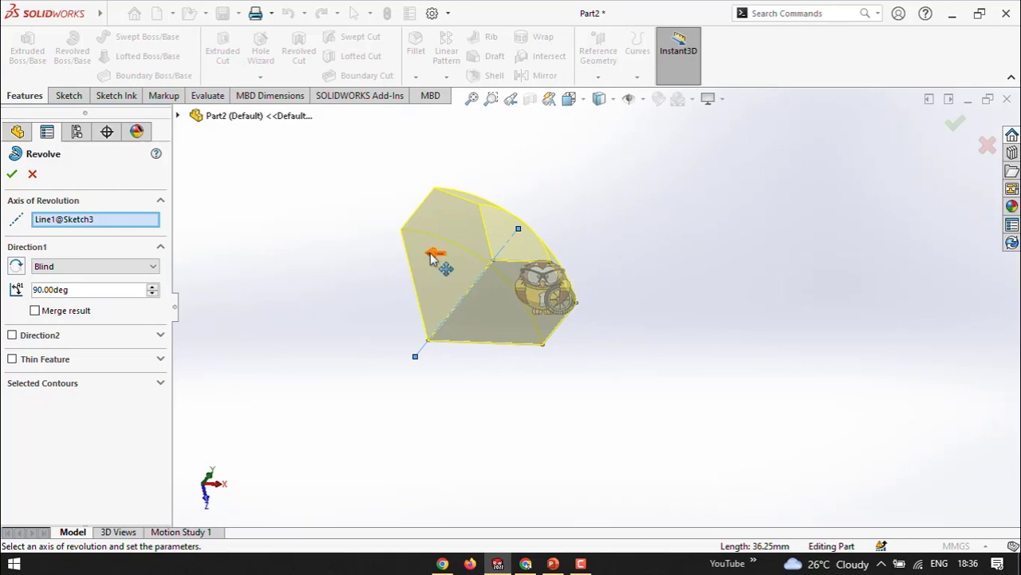
Step: Set the Direction 1 revolve angle to 242 degrees and inspect the preview
{"action": "mouse_move", "coordinate": [430, 257]}
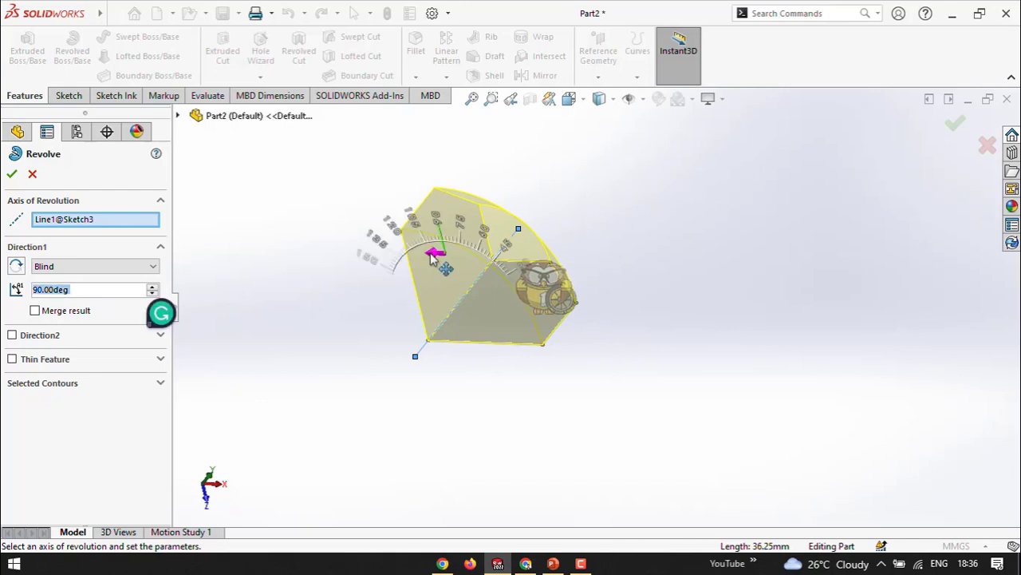
{"action": "left_click_drag", "start_coordinate": [431, 257], "coordinate": [429, 401]}
{"action": "middle_click_drag", "start_coordinate": [627, 279], "coordinate": [426, 322]}
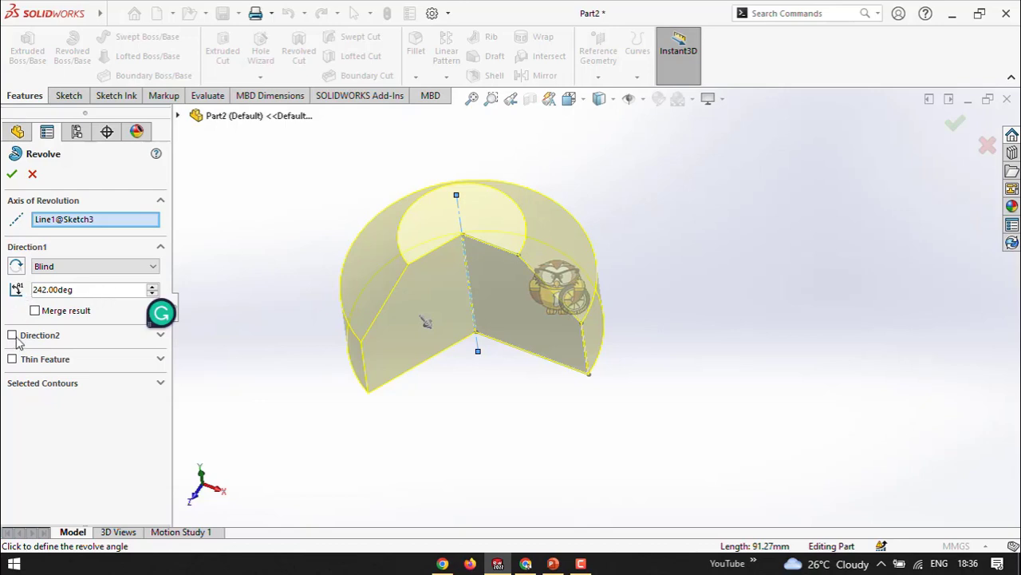
Step: Reverse the Direction 1 revolve direction back and forth to compare both previews
{"action": "left_click", "coordinate": [15, 266]}
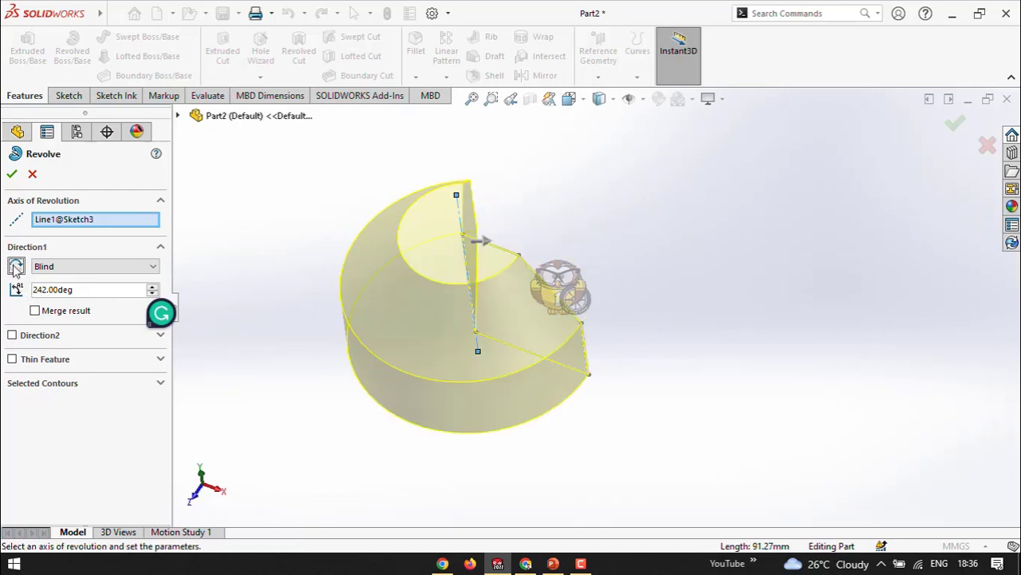
{"action": "left_click", "coordinate": [15, 266]}
{"action": "left_click", "coordinate": [15, 267]}
{"action": "left_click", "coordinate": [15, 266]}
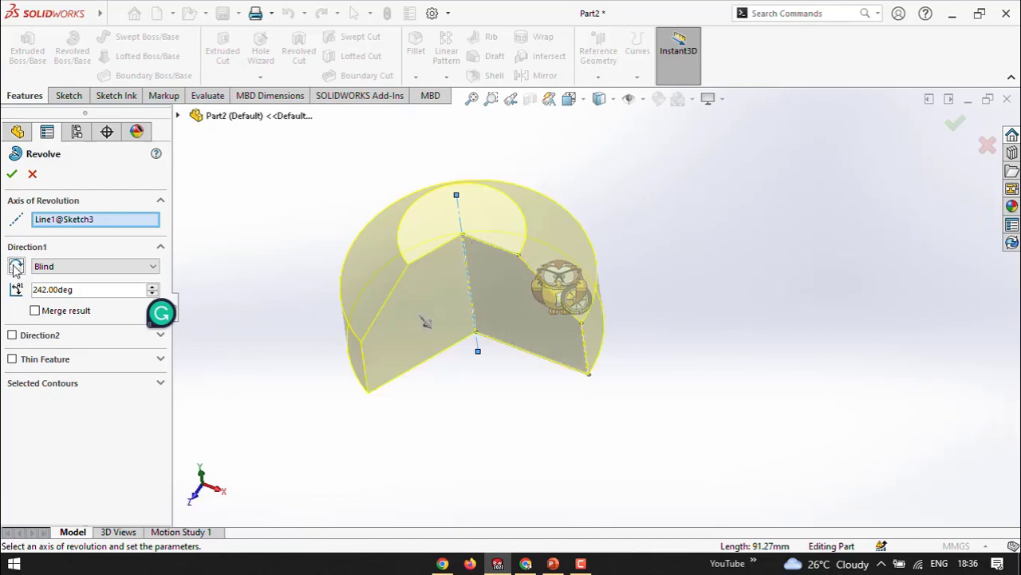
{"action": "left_click", "coordinate": [15, 267]}
{"action": "left_click", "coordinate": [15, 268]}
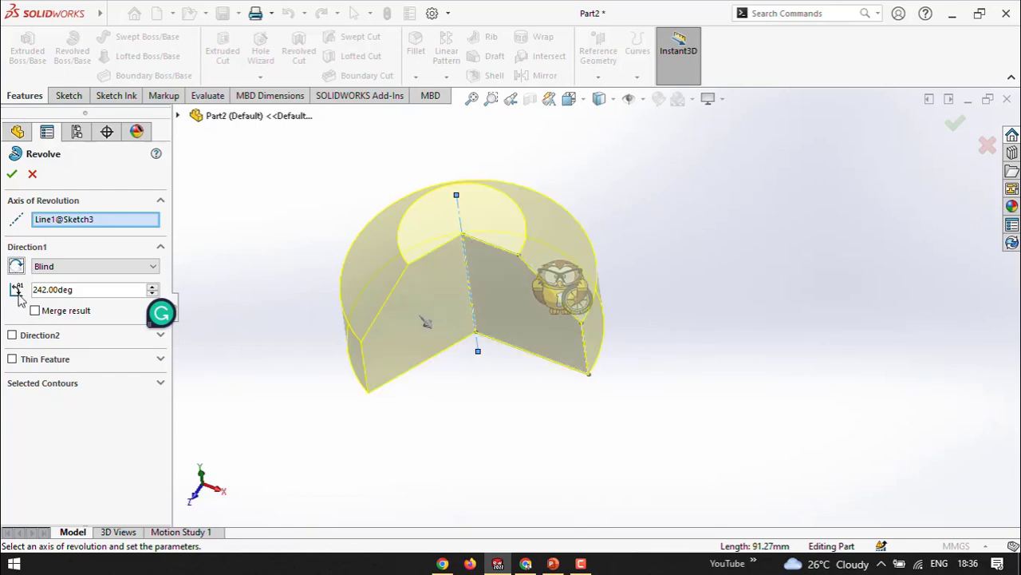
Step: Enable Direction 2 for the revolve and set its angle to 65 degrees
{"action": "left_click", "coordinate": [12, 335]}
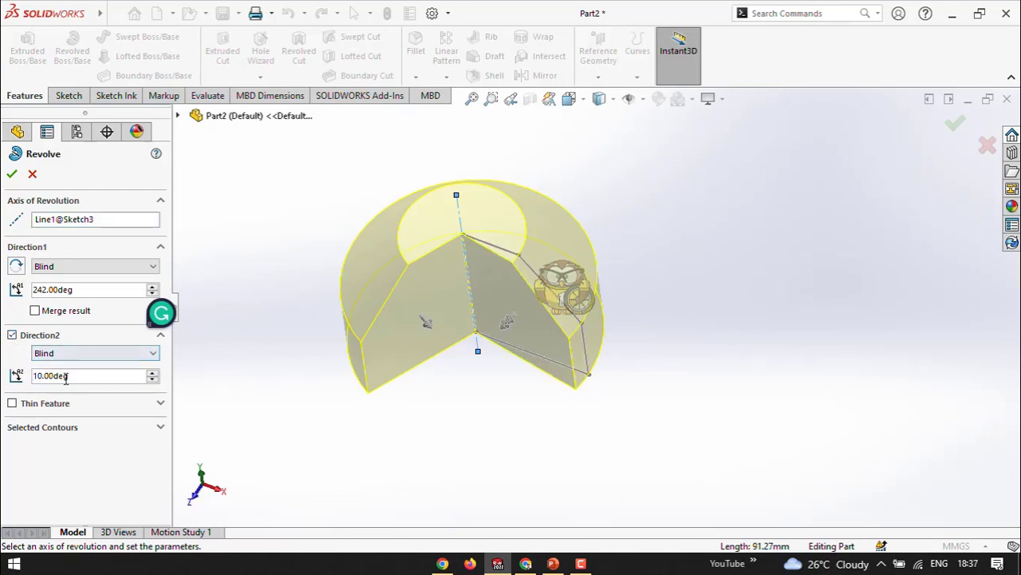
{"action": "left_click_drag", "start_coordinate": [513, 334], "coordinate": [462, 348]}
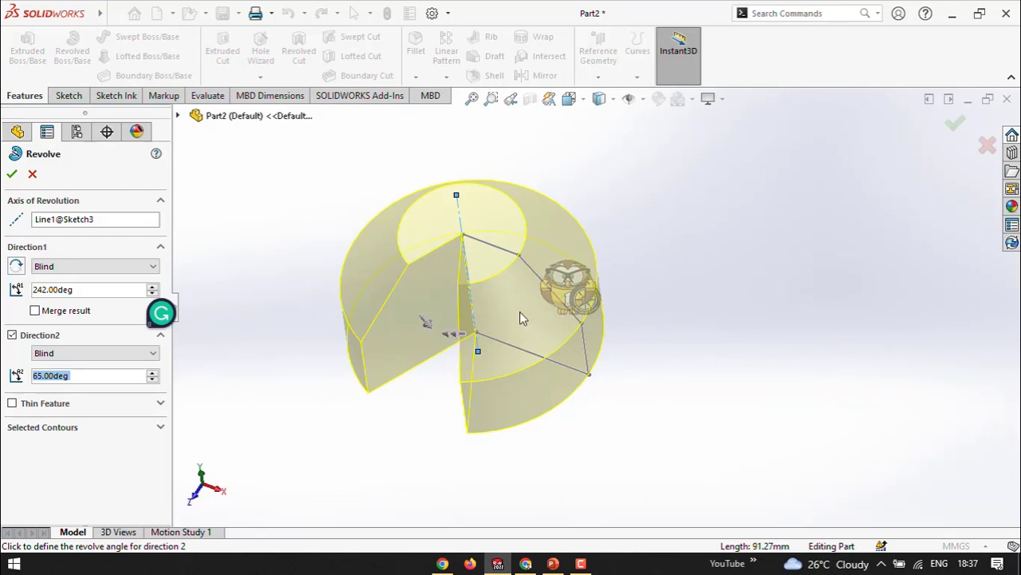
Step: Turn on Thin Feature and set the Direction 2 angle to 15 degrees
{"action": "left_click", "coordinate": [13, 404]}
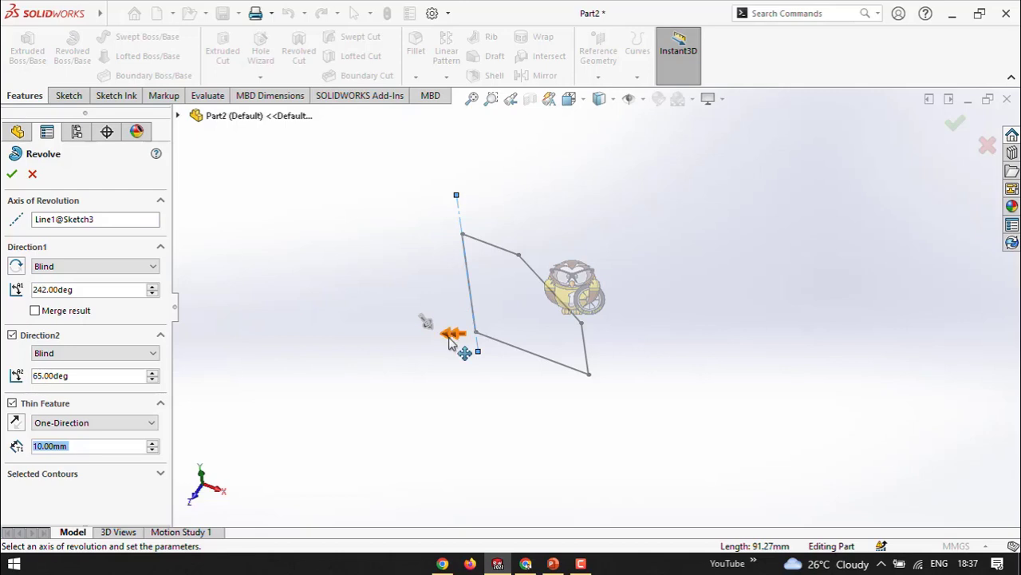
{"action": "left_click_drag", "start_coordinate": [451, 335], "coordinate": [537, 337]}
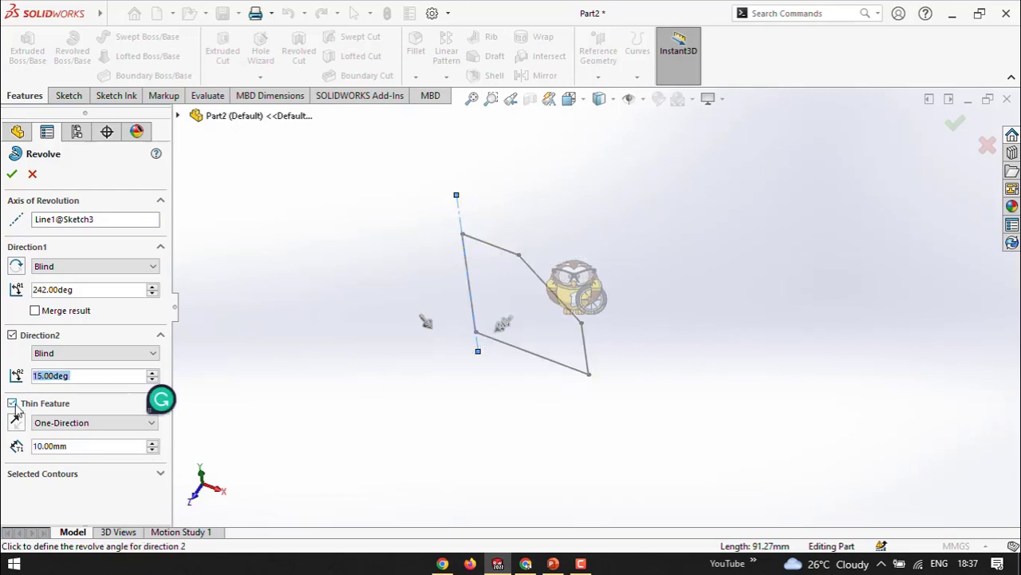
Step: Try one-direction thin feature thicknesses of 1 mm and 30 mm, and turn Thin Feature off
{"action": "left_click", "coordinate": [67, 443]}
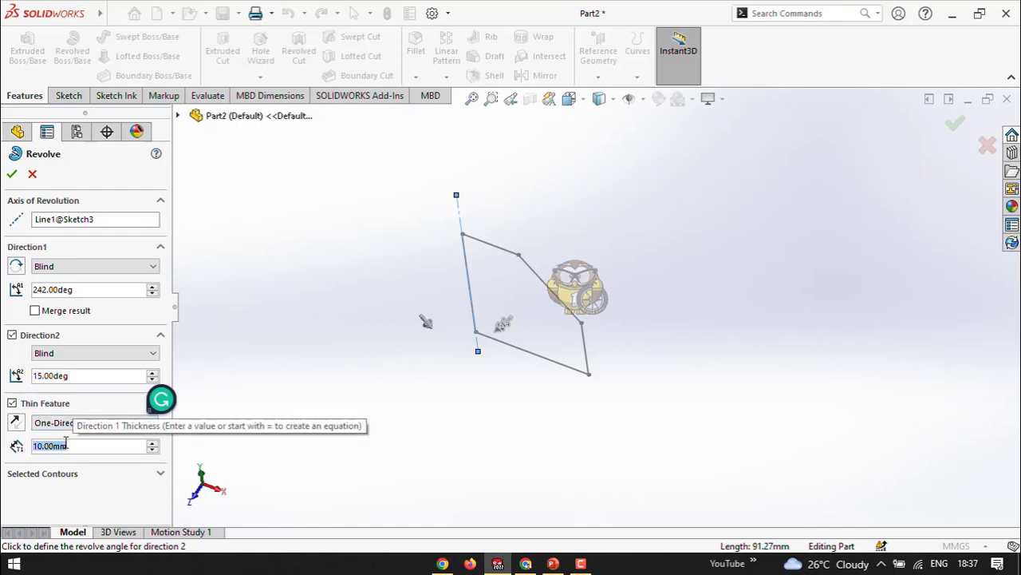
{"action": "type", "text": "1"}
{"action": "key", "text": "Return"}
{"action": "left_click", "coordinate": [70, 441]}
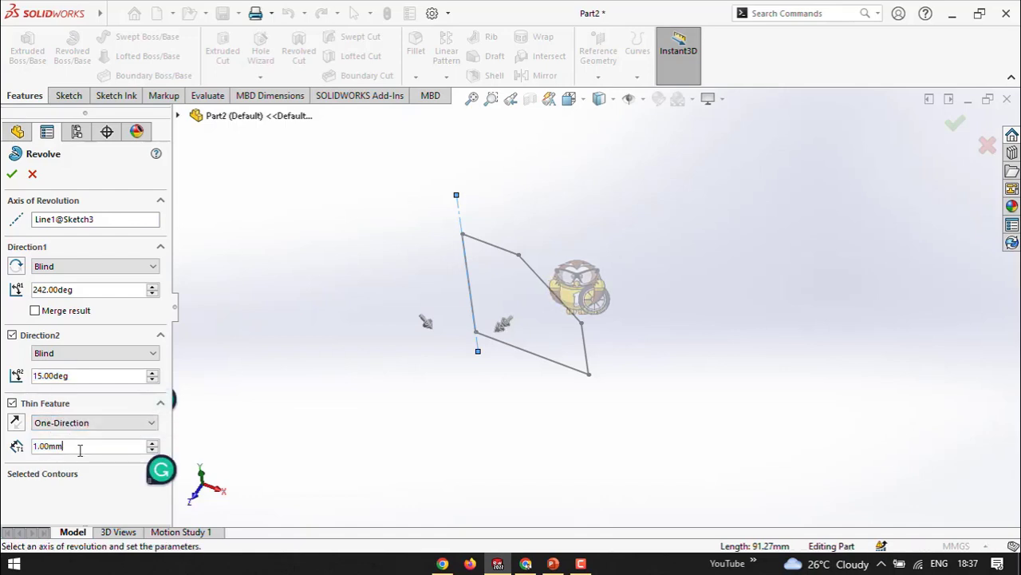
{"action": "type", "text": "30"}
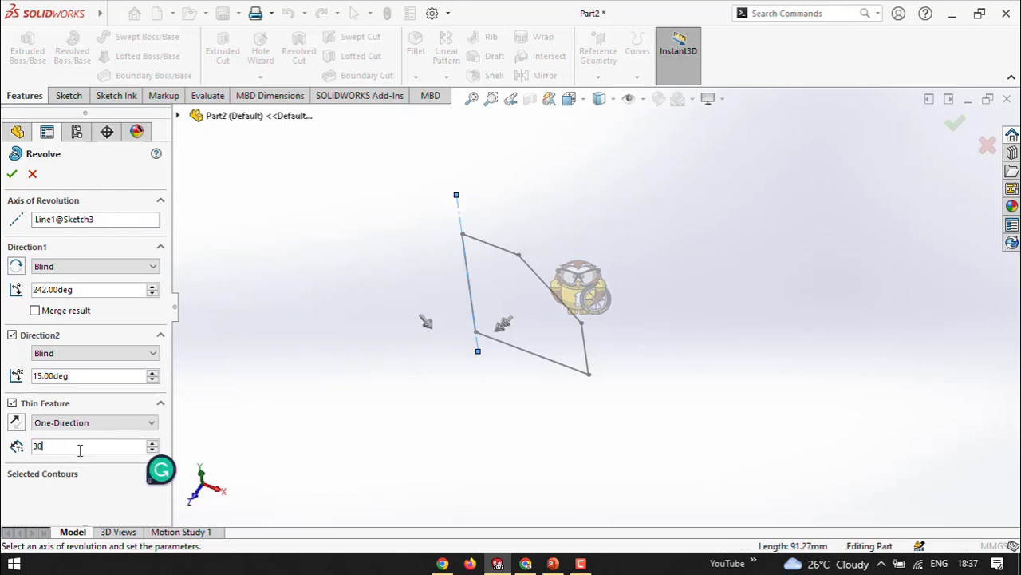
{"action": "key", "text": "Return"}
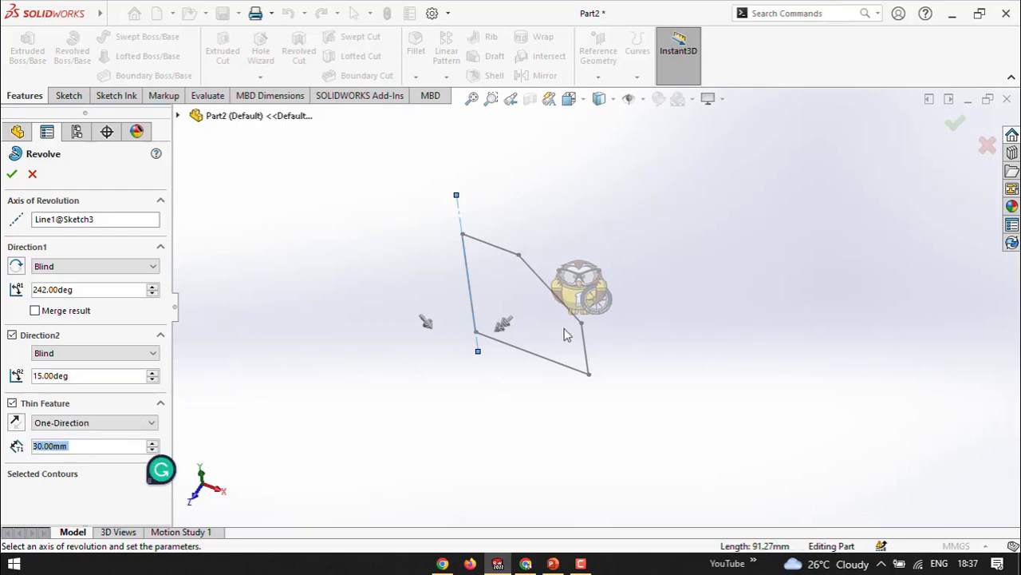
{"action": "scroll", "coordinate": [540, 300], "scroll_direction": "down", "scroll_amount": 1}
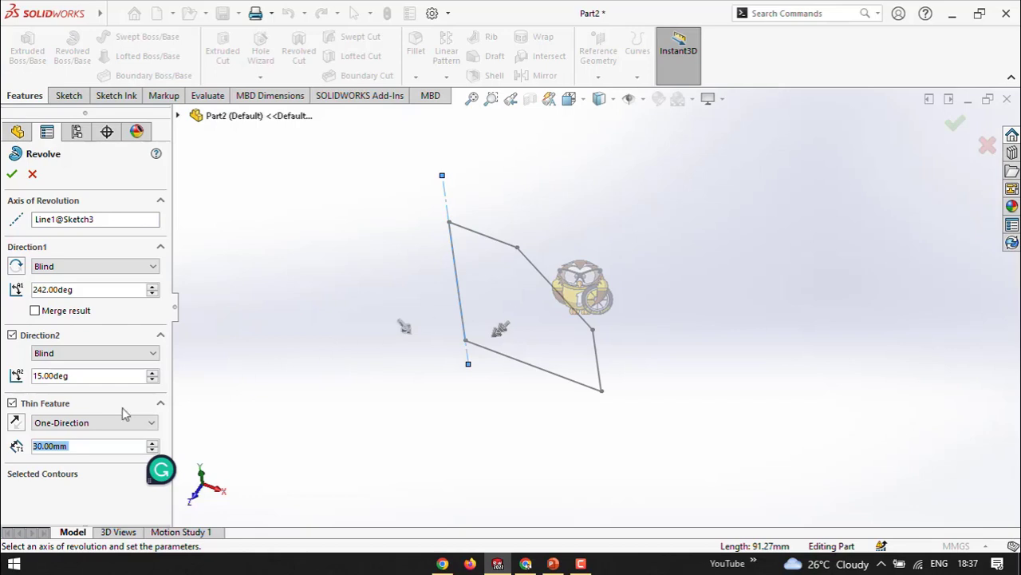
{"action": "left_click", "coordinate": [12, 403]}
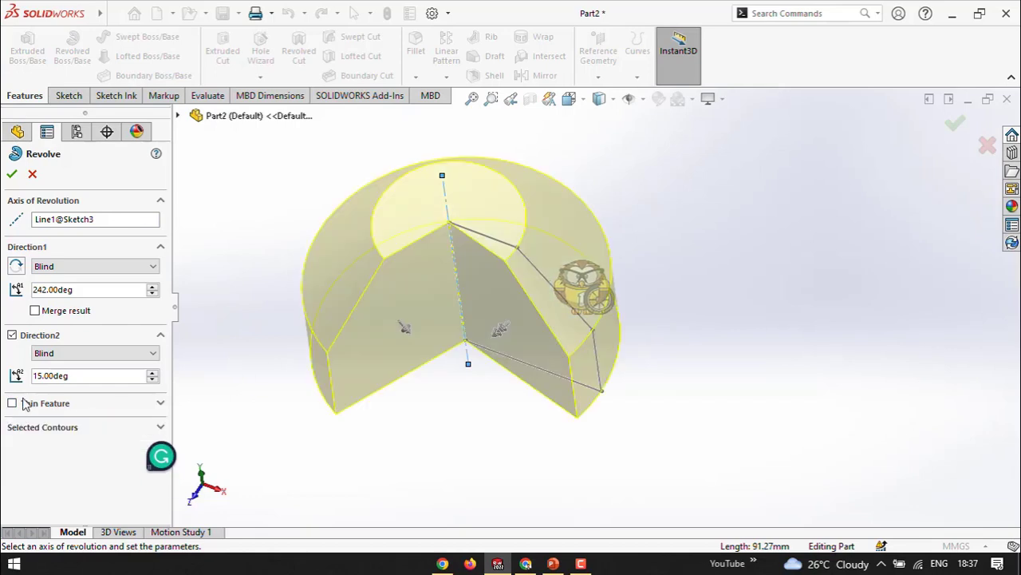
Step: Accept the two-direction revolve and inspect the solid's open wedge
{"action": "middle_click_drag", "start_coordinate": [423, 389], "coordinate": [600, 339]}
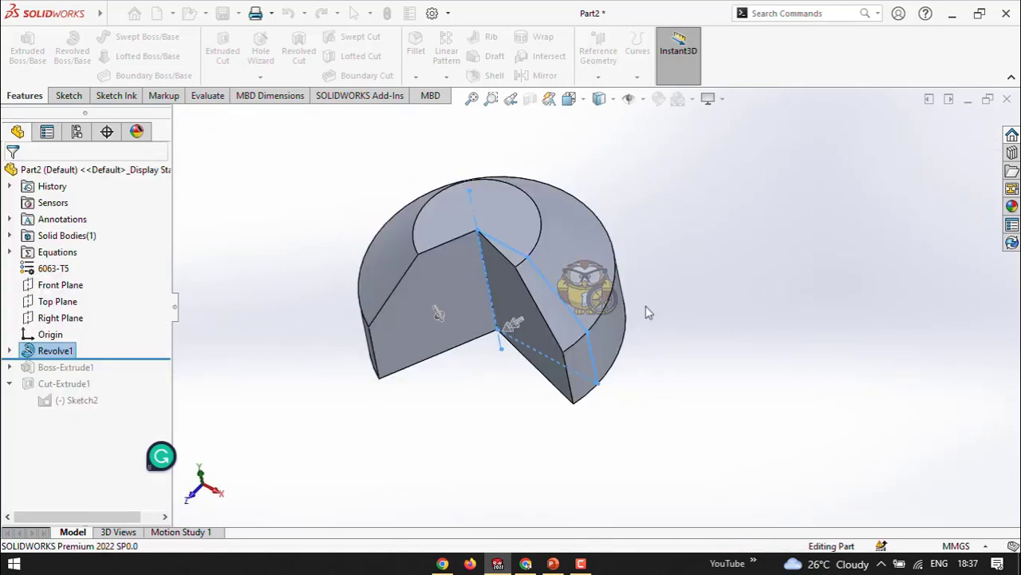
{"action": "left_click", "coordinate": [645, 308]}
{"action": "middle_click_drag", "start_coordinate": [646, 307], "coordinate": [647, 342]}
Step: Edit the revolve's profile sketch and delete its vertical centerline
{"action": "left_click", "coordinate": [9, 351]}
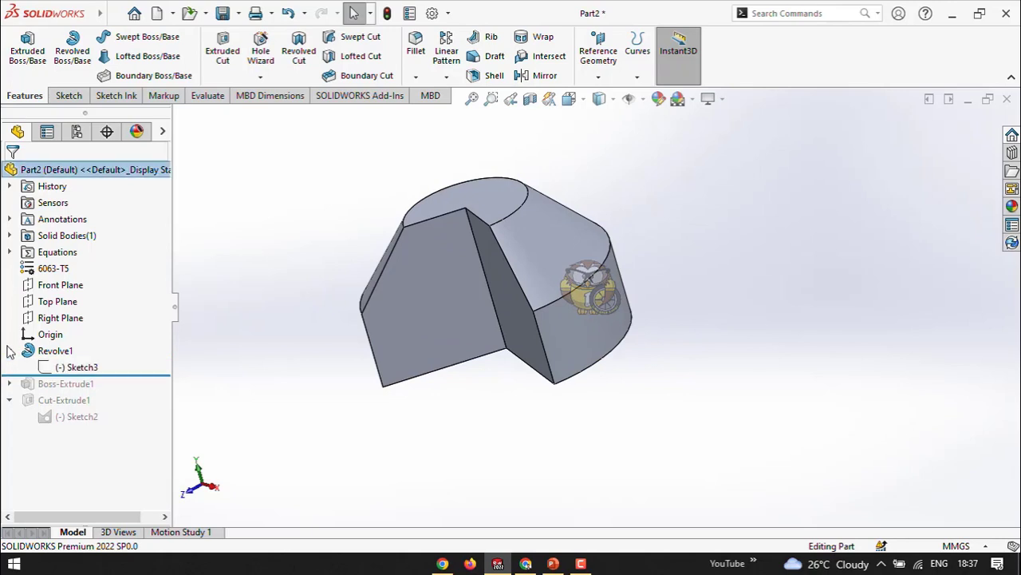
{"action": "left_click", "coordinate": [74, 367]}
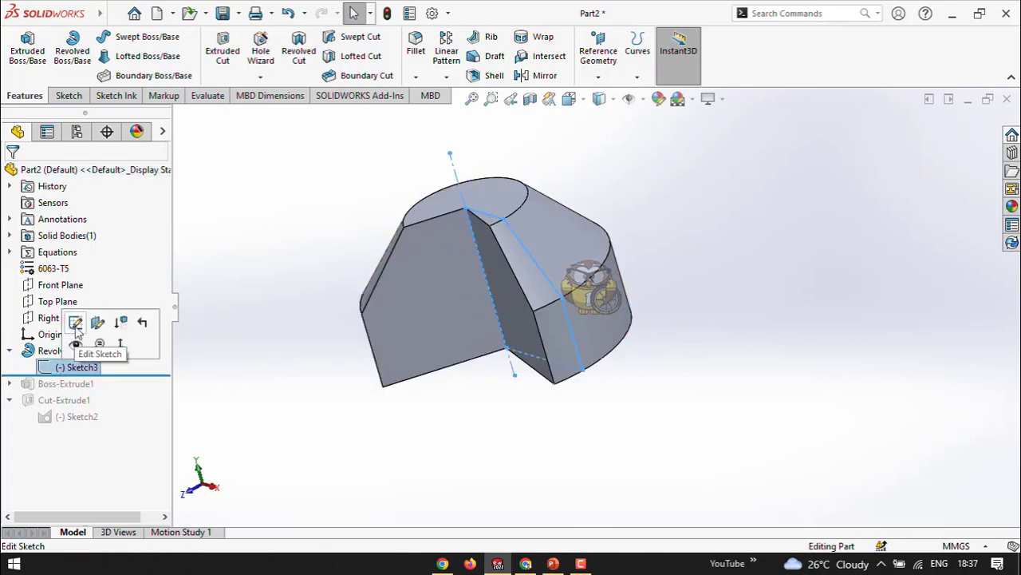
{"action": "left_click", "coordinate": [75, 324]}
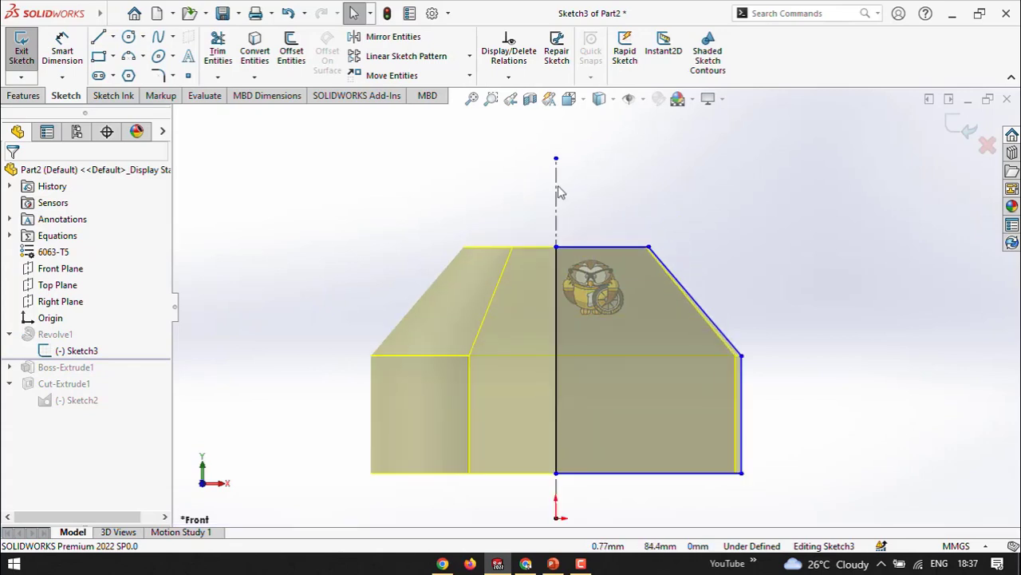
{"action": "key", "text": "Delete"}
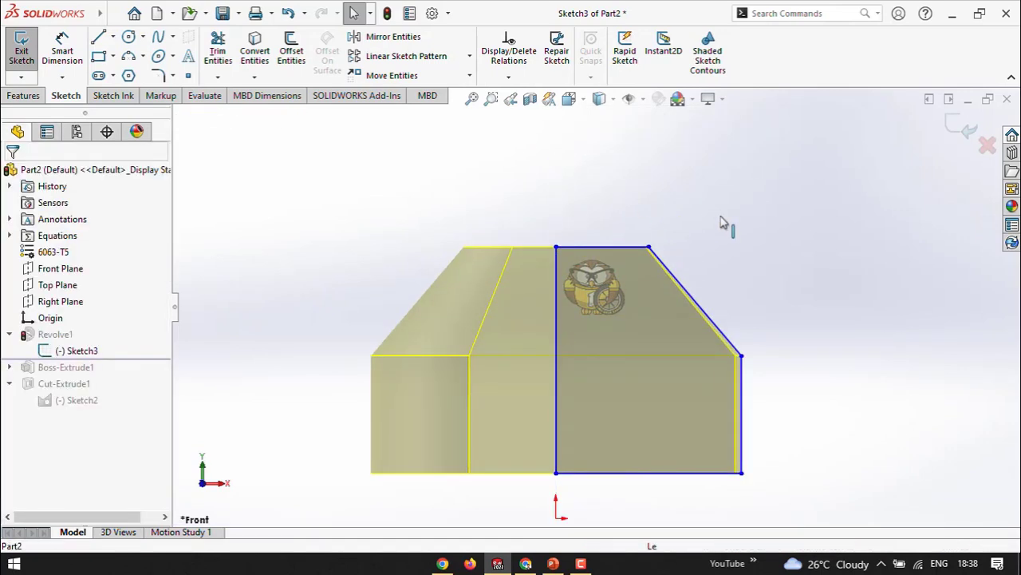
Step: Draw a vertical centerline about 18 mm to the left of the profile's inner edge and exit the sketch
{"action": "scroll", "coordinate": [365, 176], "scroll_direction": "up", "scroll_amount": 3}
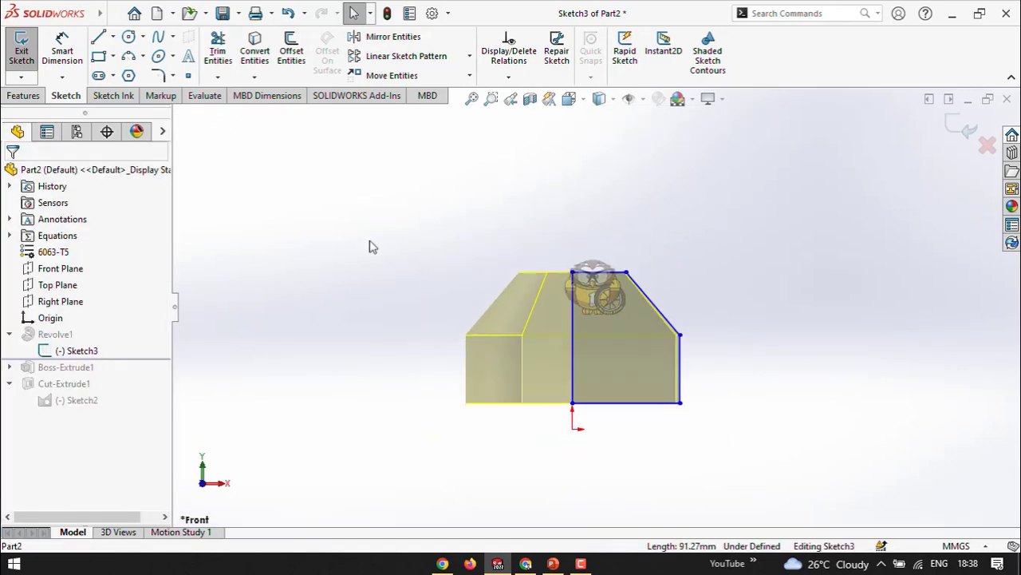
{"action": "scroll", "coordinate": [331, 241], "scroll_direction": "down", "scroll_amount": 1}
{"action": "left_click", "coordinate": [112, 37]}
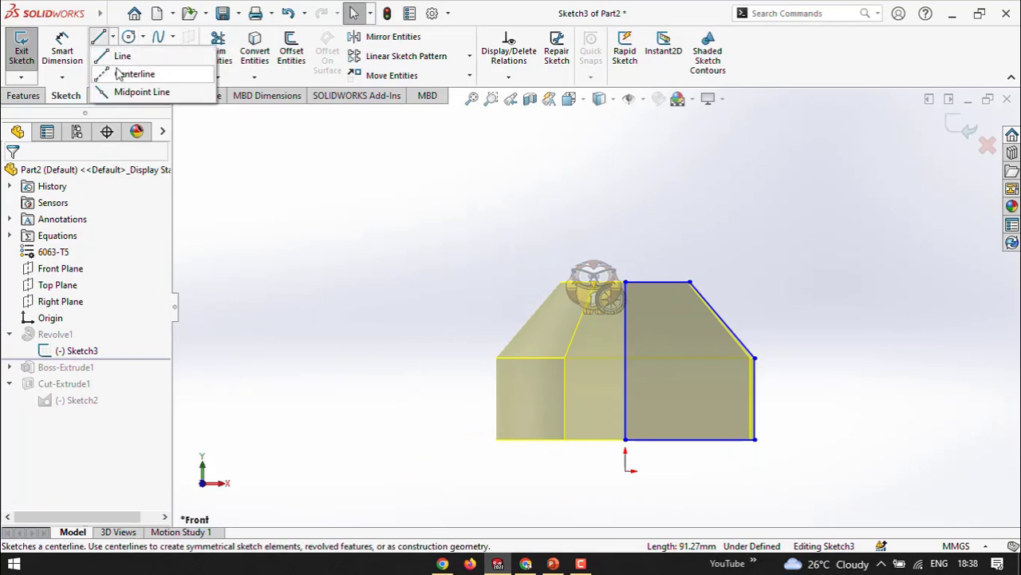
{"action": "left_click", "coordinate": [132, 73]}
{"action": "left_click", "coordinate": [576, 228]}
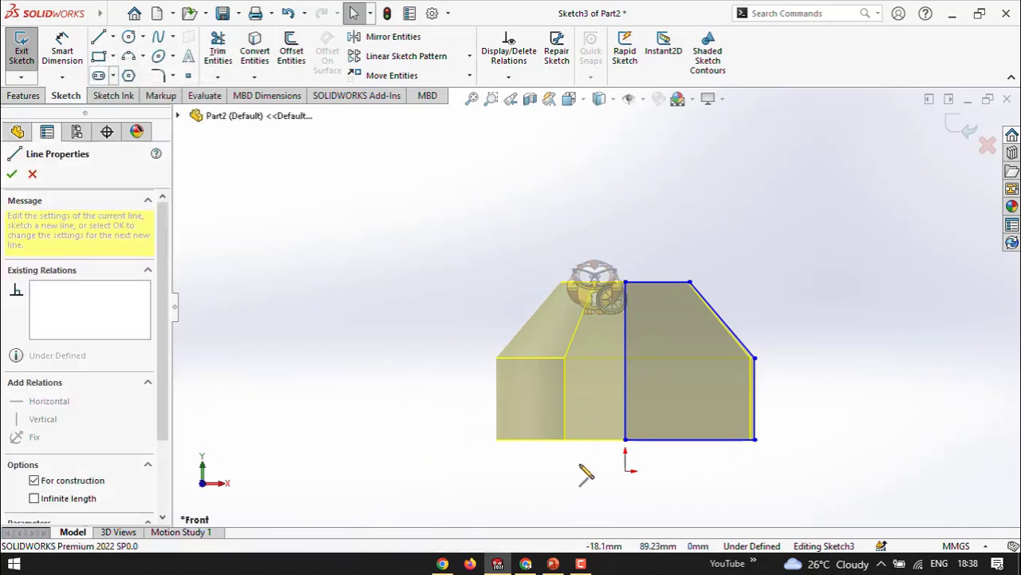
{"action": "left_click", "coordinate": [576, 485]}
{"action": "right_click", "coordinate": [753, 205]}
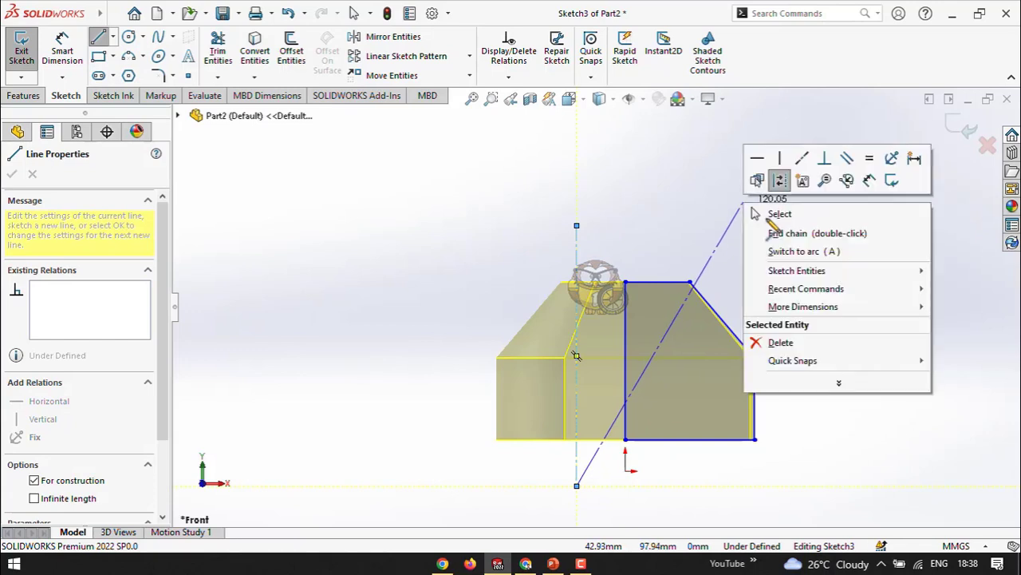
{"action": "left_click", "coordinate": [769, 212]}
{"action": "scroll", "coordinate": [717, 481], "scroll_direction": "down", "scroll_amount": 3}
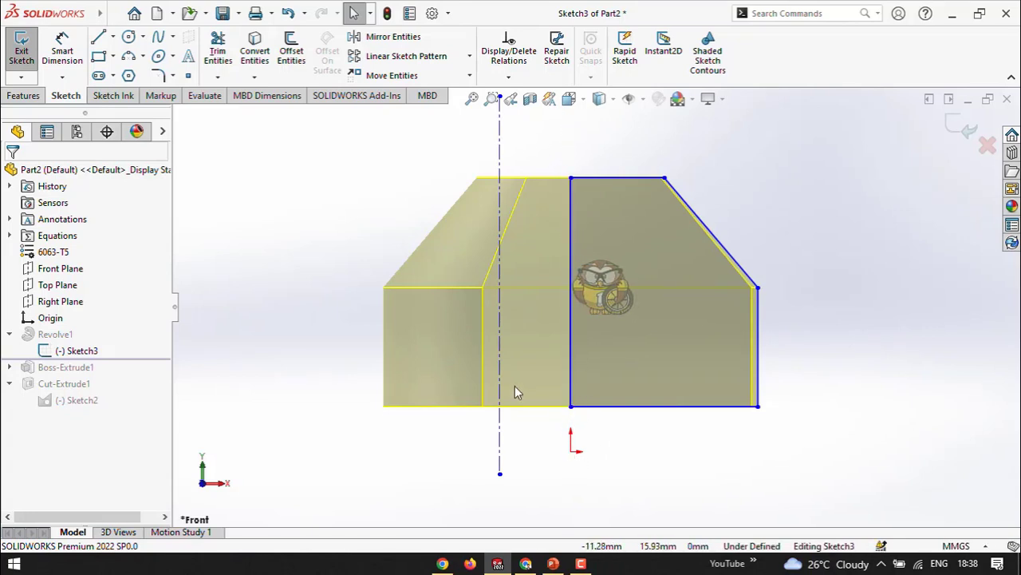
{"action": "left_click", "coordinate": [964, 130]}
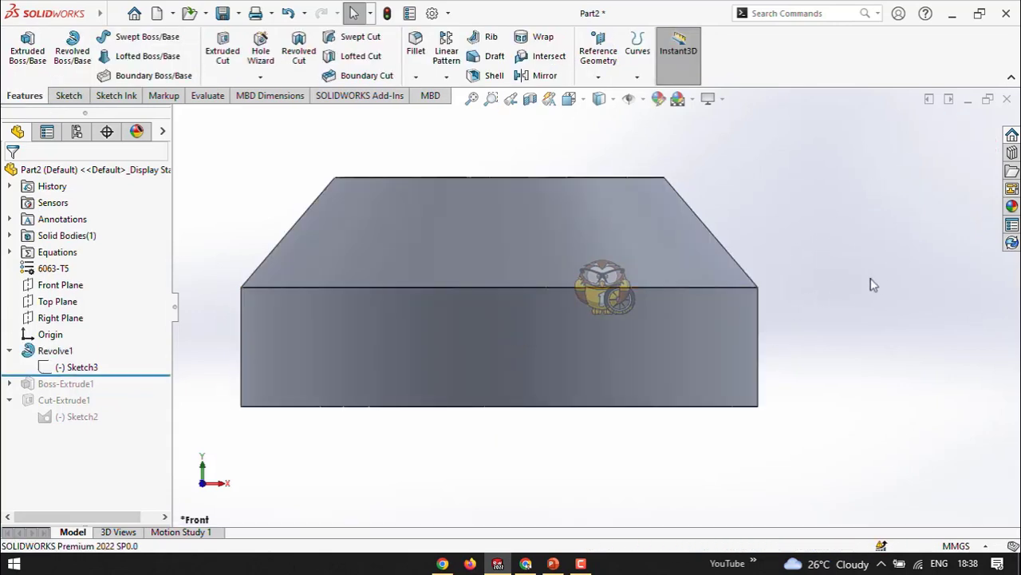
Step: Examine the rebuilt revolve's central hole and the offset axis running through it
{"action": "scroll", "coordinate": [631, 378], "scroll_direction": "up", "scroll_amount": 5}
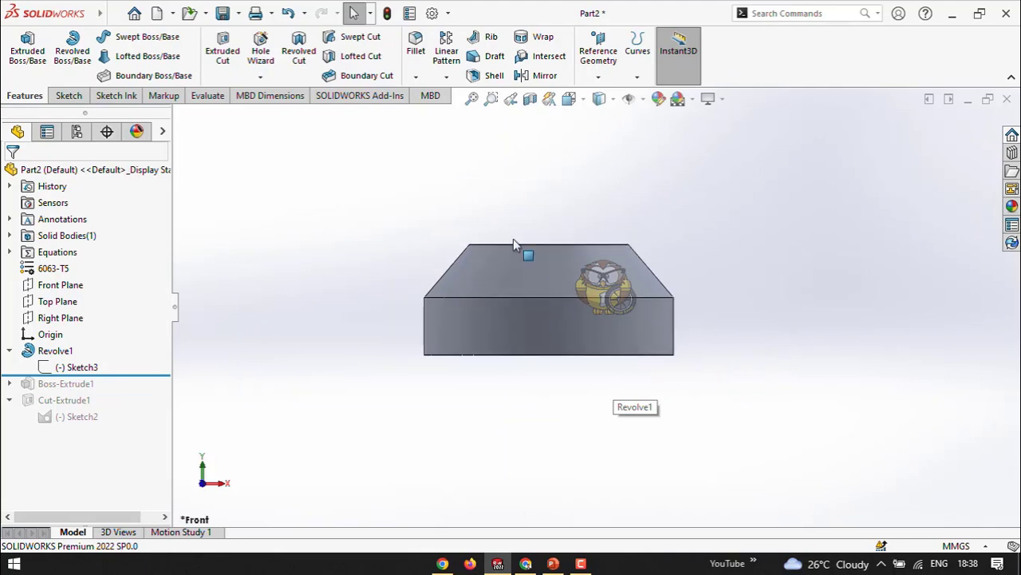
{"action": "middle_click_drag", "start_coordinate": [515, 227], "coordinate": [447, 511]}
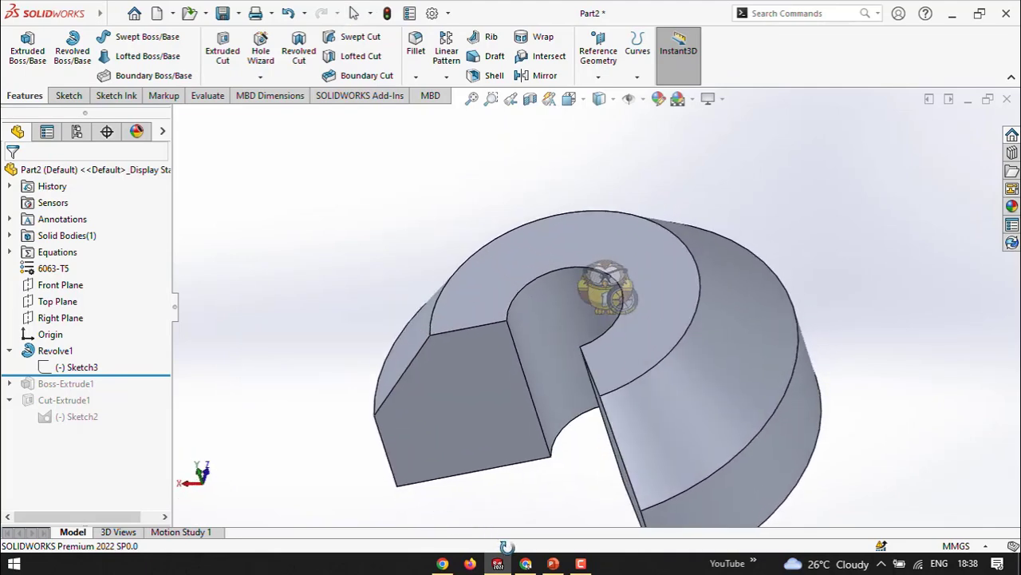
{"action": "middle_click_drag", "start_coordinate": [492, 174], "coordinate": [604, 334]}
{"action": "scroll", "coordinate": [604, 333], "scroll_direction": "down", "scroll_amount": 4}
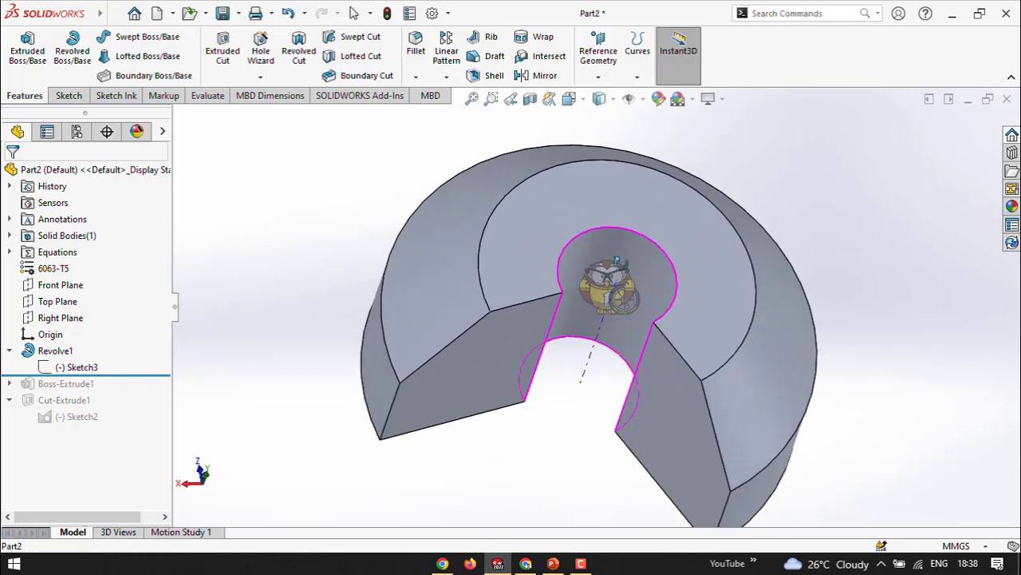
{"action": "left_click", "coordinate": [617, 289]}
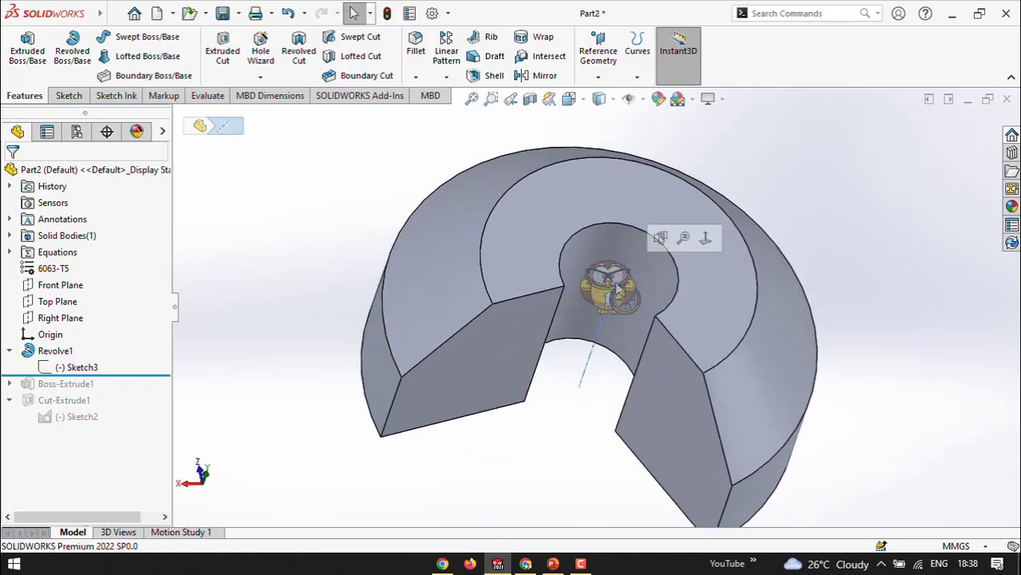
{"action": "scroll", "coordinate": [612, 345], "scroll_direction": "down", "scroll_amount": 3}
{"action": "scroll", "coordinate": [612, 345], "scroll_direction": "down", "scroll_amount": 2}
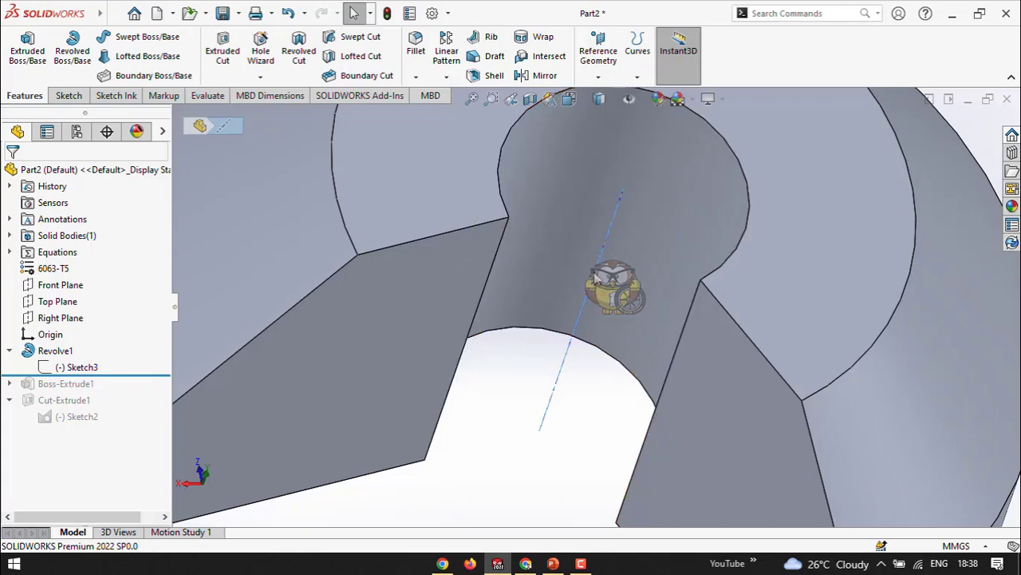
{"action": "scroll", "coordinate": [547, 296], "scroll_direction": "up", "scroll_amount": 3}
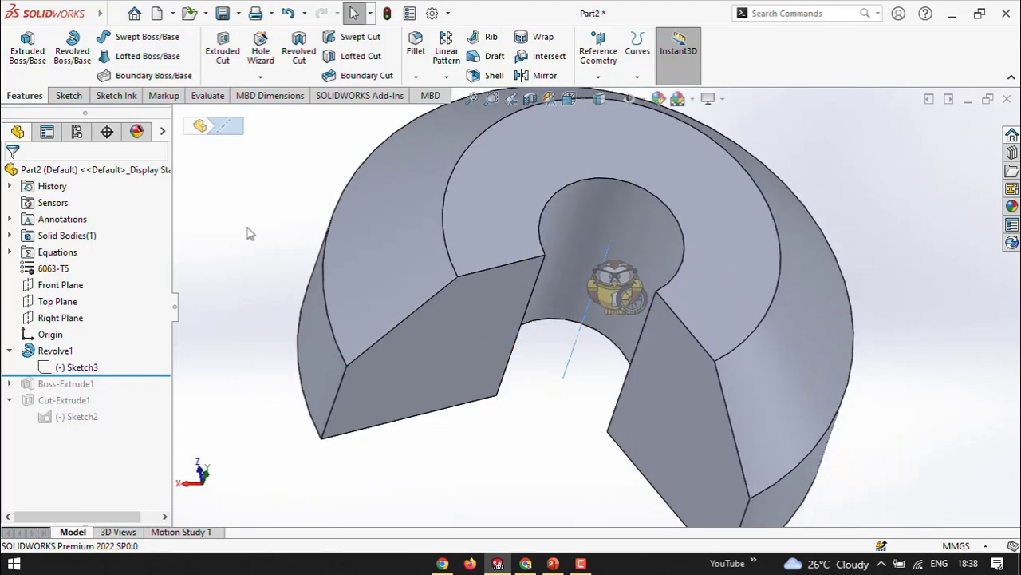
{"action": "key", "text": "f"}
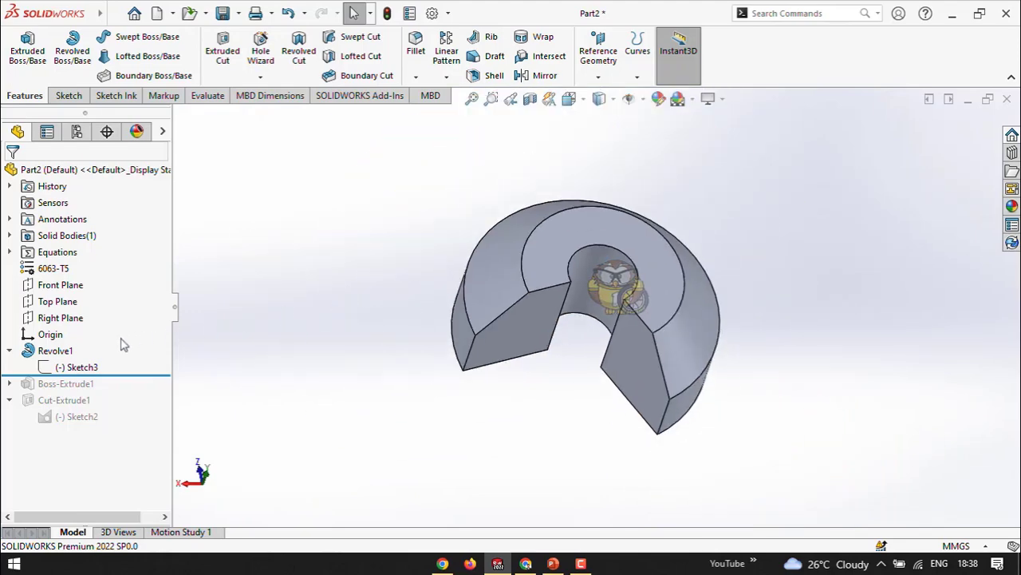
Step: Edit the revolve's profile sketch and delete the vertical centerline offset from the profile's inner edge
{"action": "left_click", "coordinate": [78, 367]}
{"action": "left_click", "coordinate": [82, 320]}
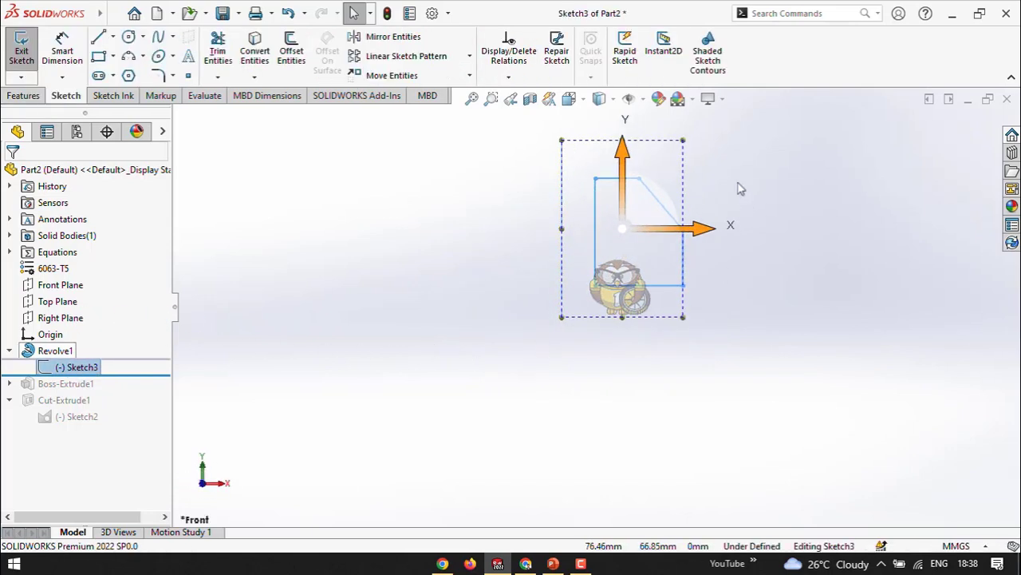
{"action": "left_click", "coordinate": [519, 170]}
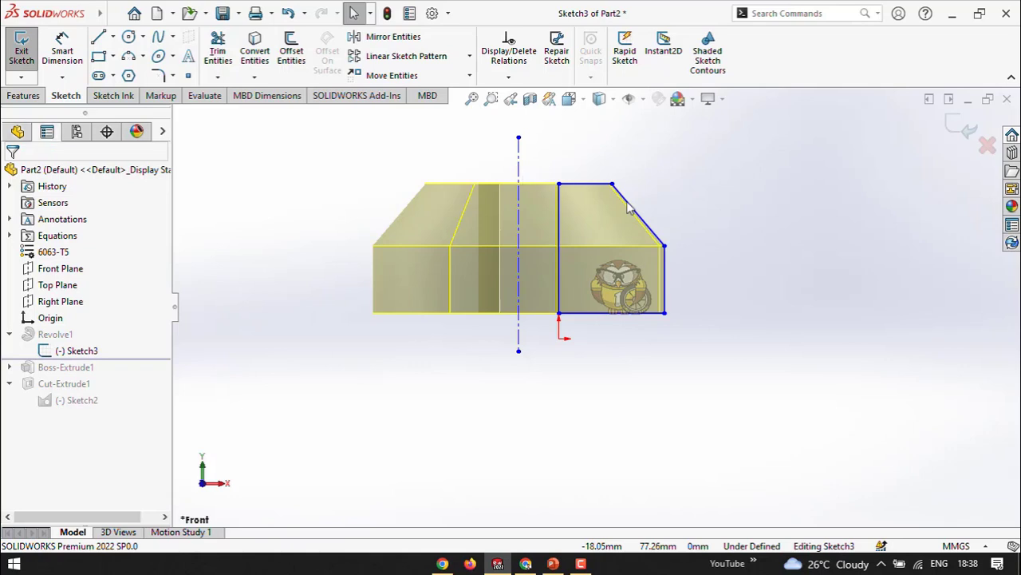
{"action": "key", "text": "Delete"}
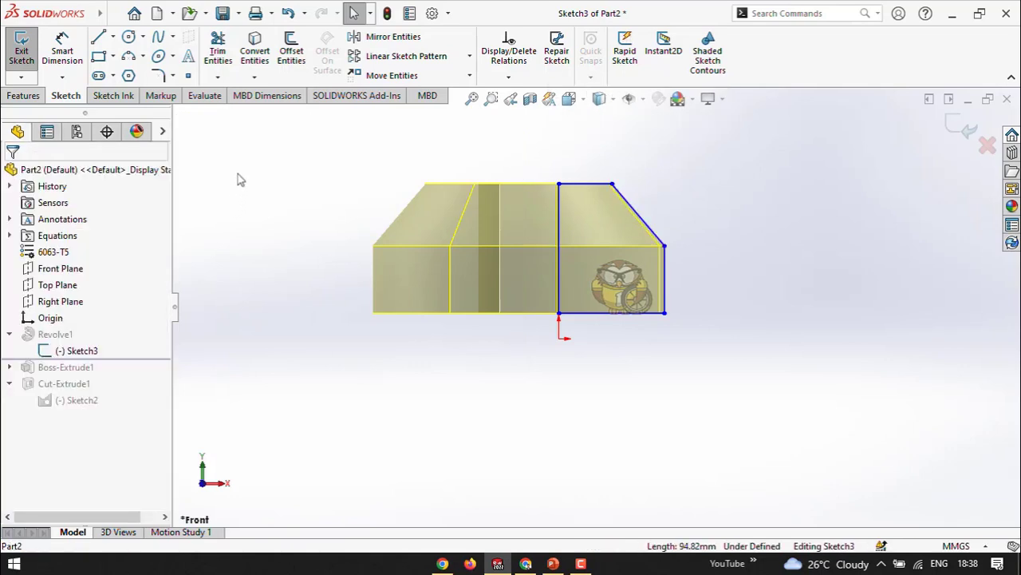
Step: Draw a slanted centerline about 107 mm long on the chamfered side of the profile, clear of it, and exit the sketch
{"action": "left_click", "coordinate": [112, 37]}
{"action": "left_click", "coordinate": [132, 72]}
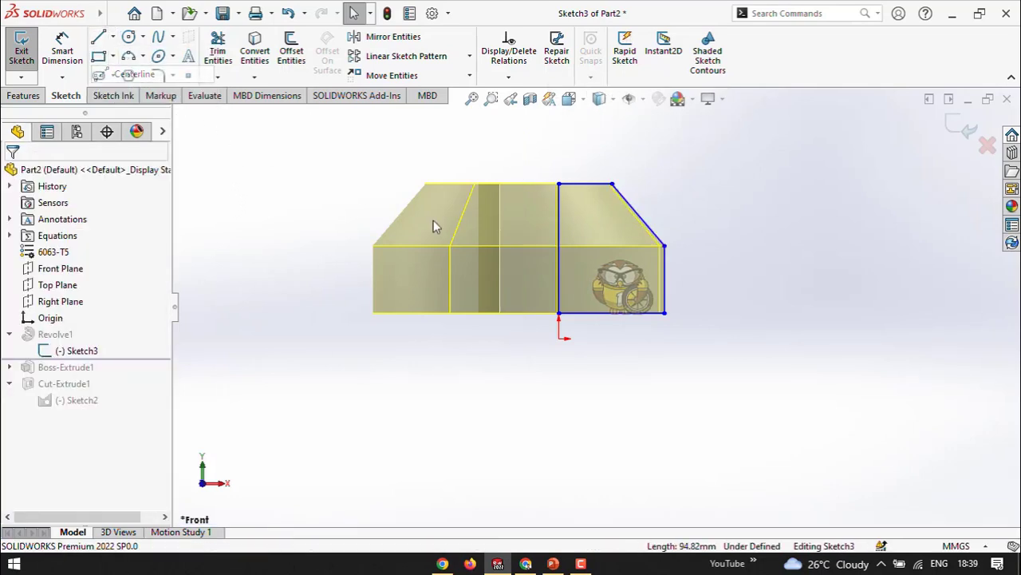
{"action": "left_click", "coordinate": [668, 378]}
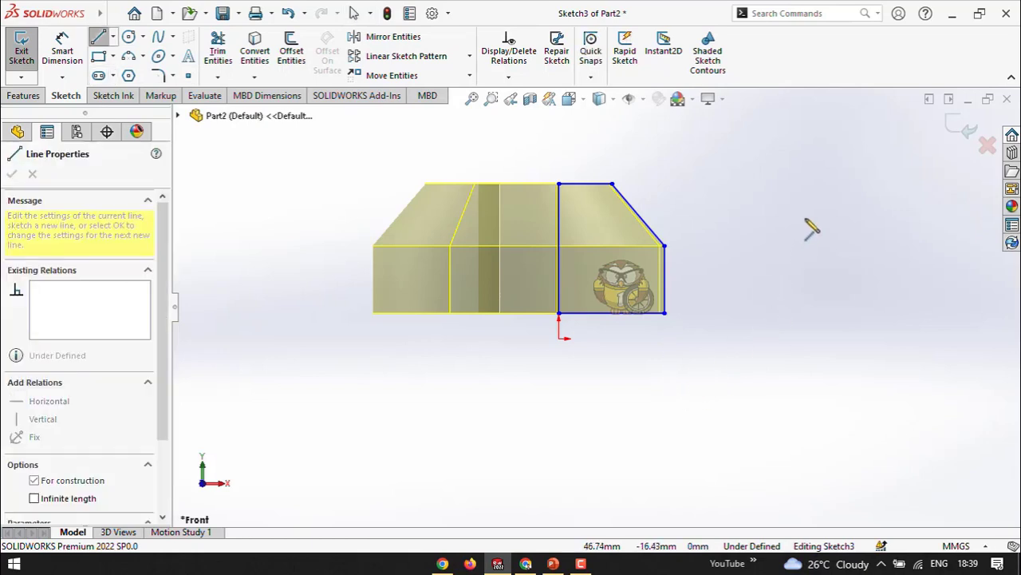
{"action": "left_click", "coordinate": [808, 194]}
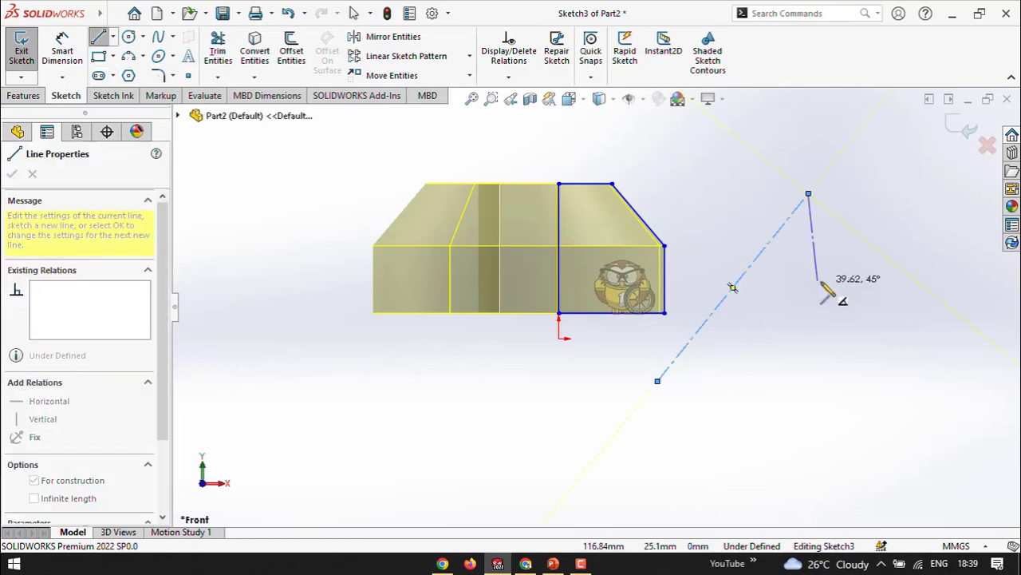
{"action": "right_click", "coordinate": [828, 293]}
{"action": "left_click", "coordinate": [850, 263]}
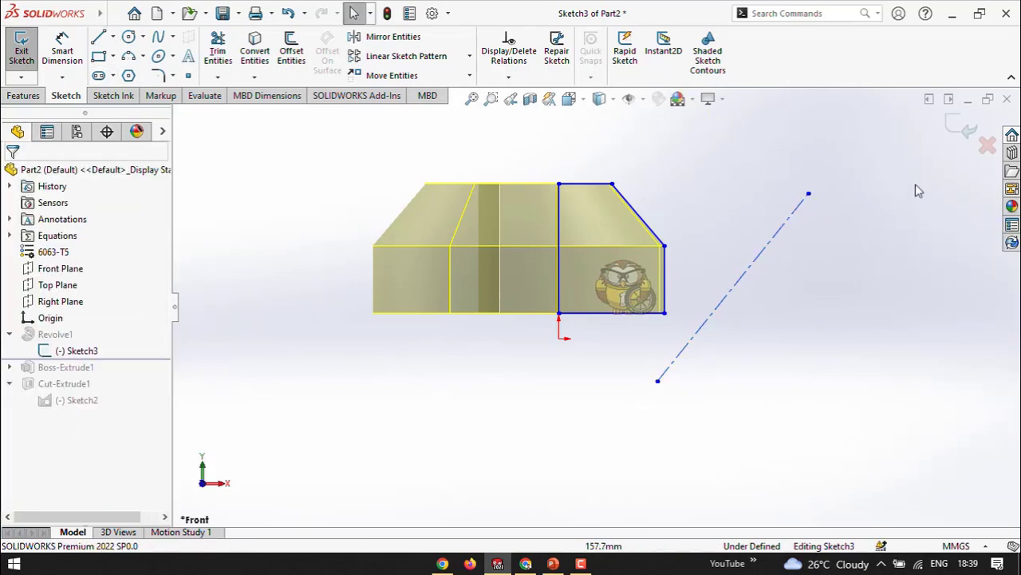
{"action": "left_click", "coordinate": [960, 126]}
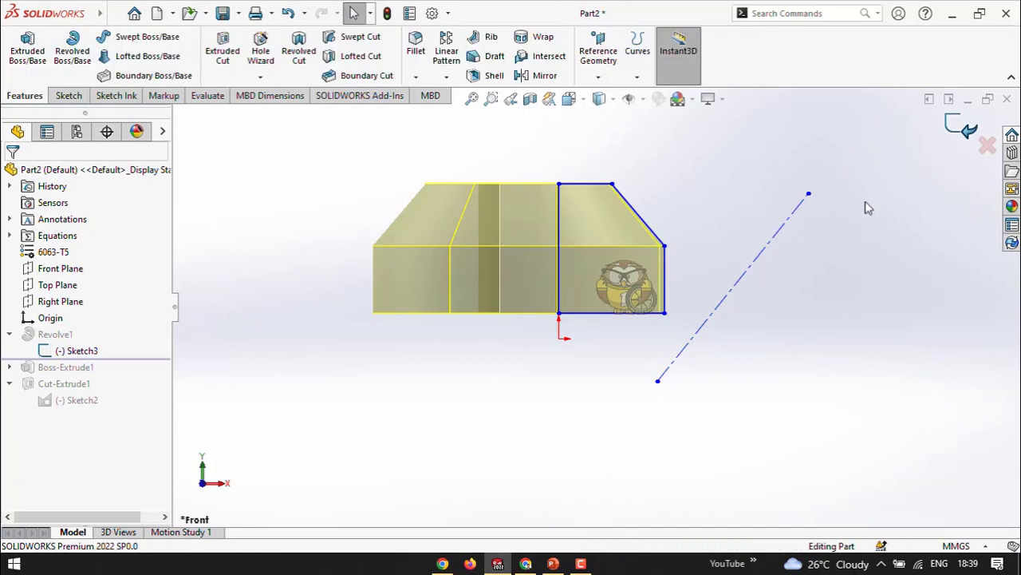
Step: Examine the shape of the revolve rebuilt around the slanted axis, including its opening and end faces
{"action": "middle_click_drag", "start_coordinate": [785, 237], "coordinate": [422, 271]}
{"action": "scroll", "coordinate": [401, 253], "scroll_direction": "up", "scroll_amount": 5}
{"action": "middle_click_drag", "start_coordinate": [766, 428], "coordinate": [671, 271]}
{"action": "middle_click_drag", "start_coordinate": [646, 298], "coordinate": [659, 302]}
{"action": "scroll", "coordinate": [727, 309], "scroll_direction": "up", "scroll_amount": 1}
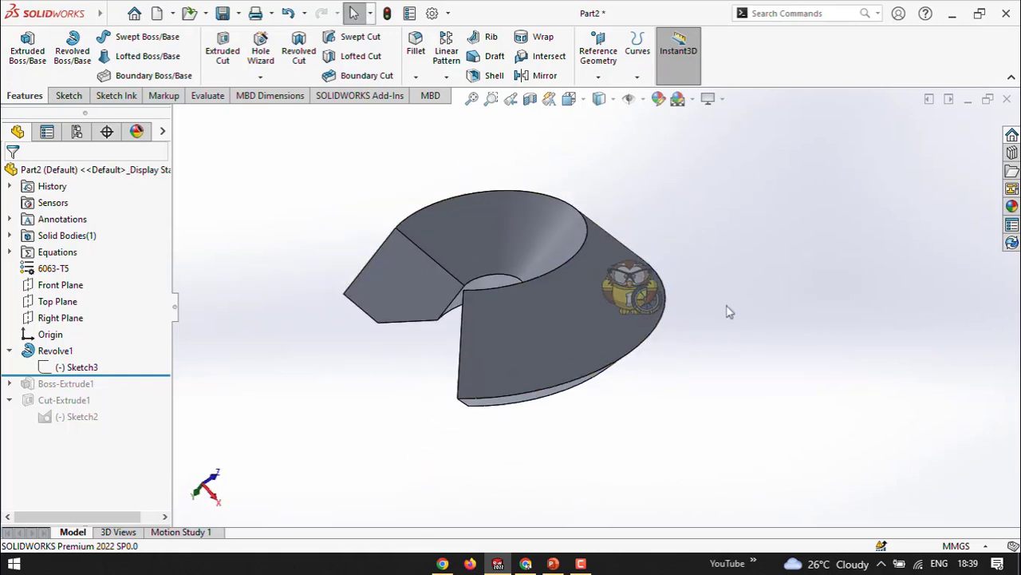
{"action": "scroll", "coordinate": [559, 268], "scroll_direction": "down", "scroll_amount": 2}
{"action": "middle_click_drag", "start_coordinate": [556, 270], "coordinate": [595, 200]}
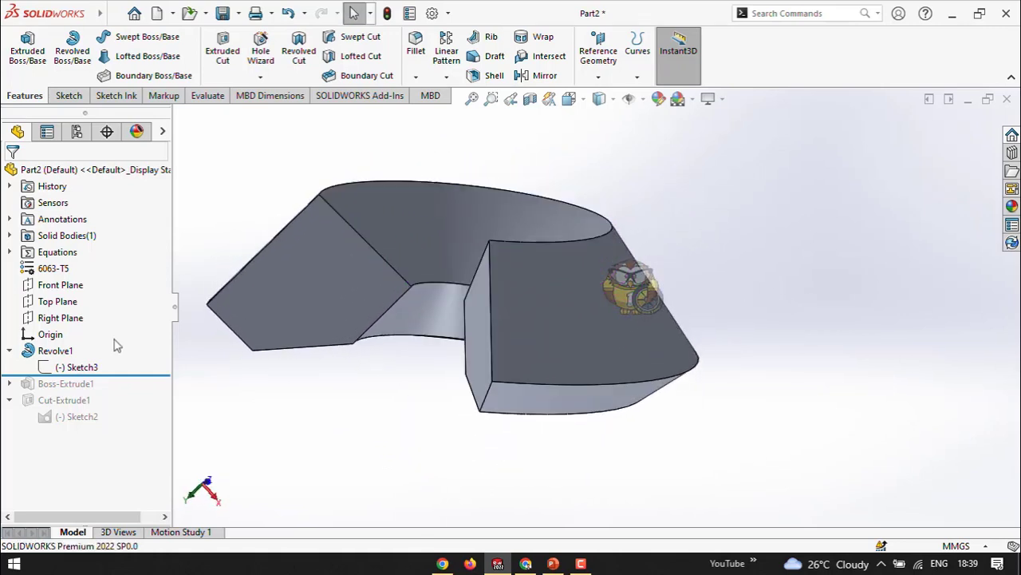
Step: Reopen the revolve's profile sketch and delete the slanted centerline
{"action": "left_click", "coordinate": [88, 366]}
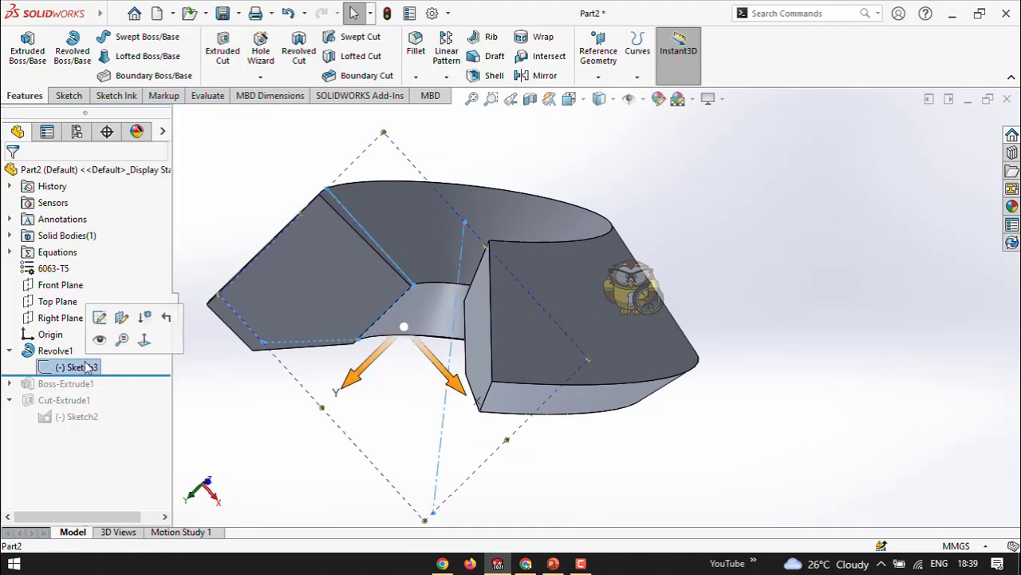
{"action": "left_click", "coordinate": [120, 317]}
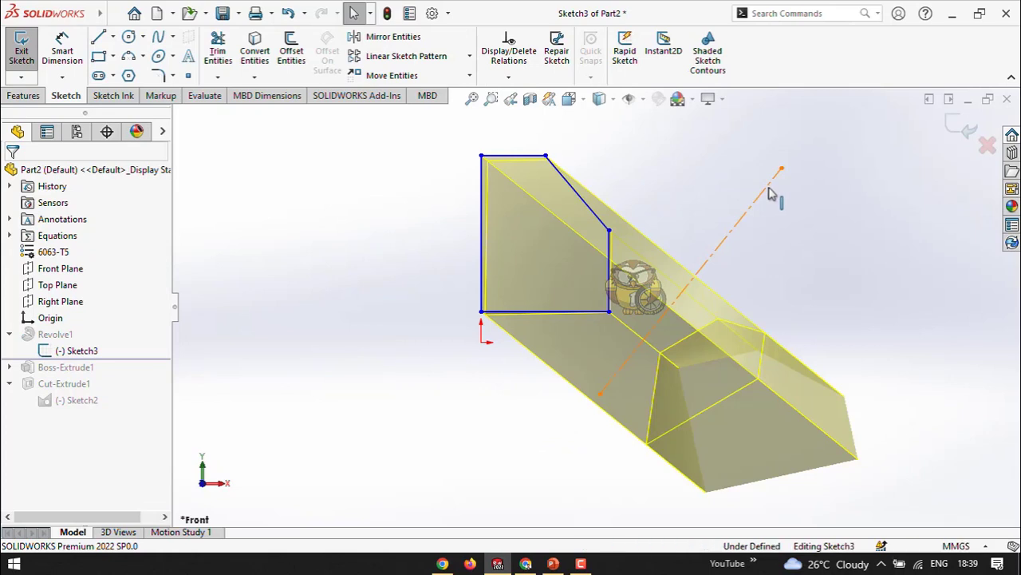
{"action": "key", "text": "Delete"}
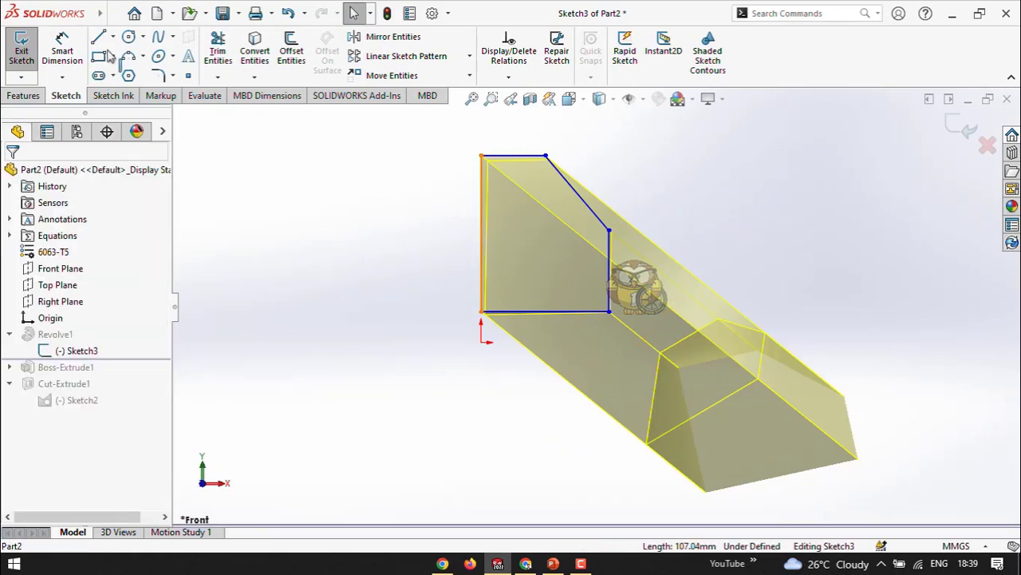
{"action": "left_click", "coordinate": [113, 41]}
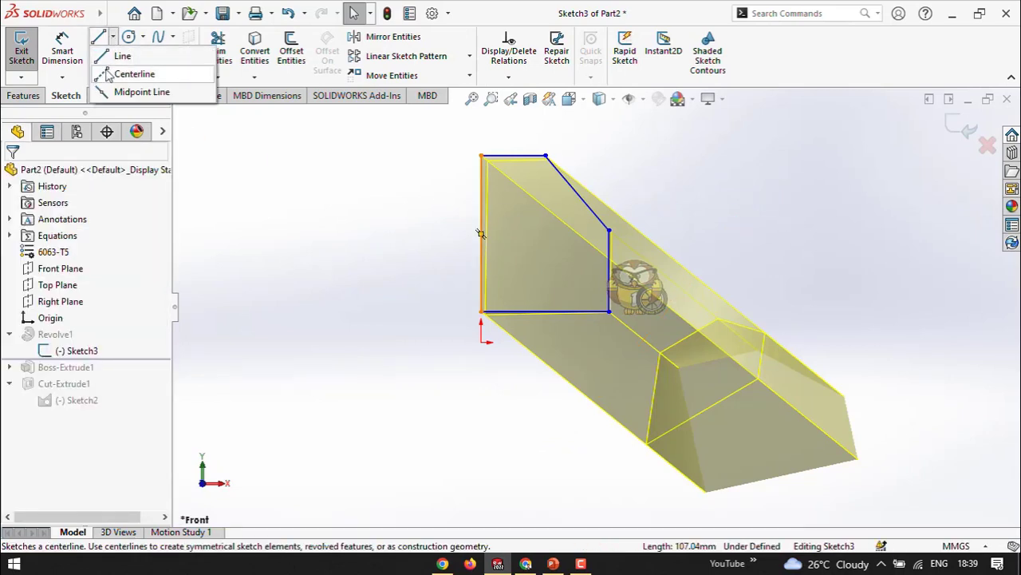
{"action": "left_click", "coordinate": [476, 115]}
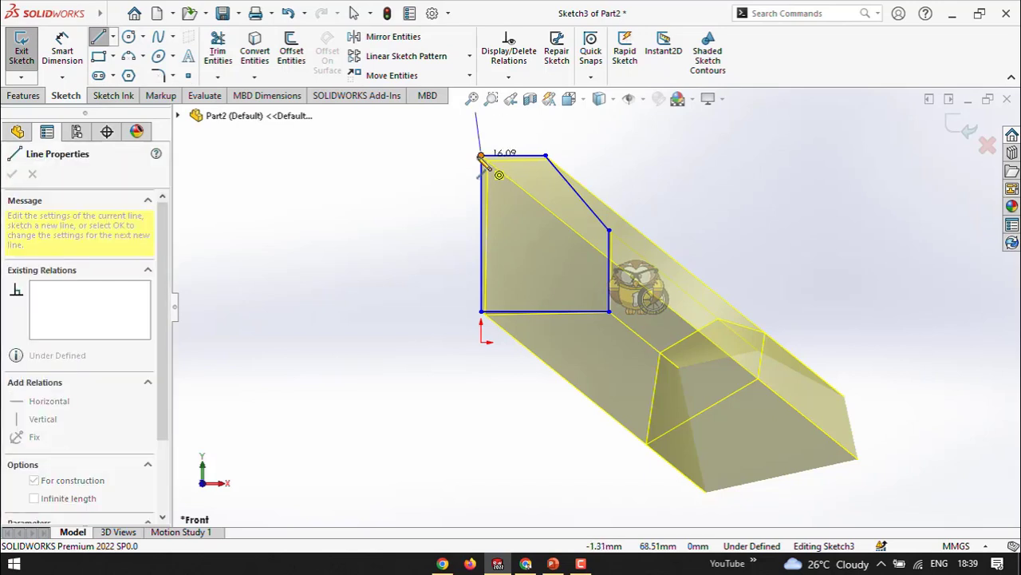
{"action": "key", "text": "Escape"}
{"action": "key", "text": "Escape"}
Step: Draw a vertical centerline along the profile's inner edge, from the origin to a point above the profile's upper corner
{"action": "left_click", "coordinate": [113, 37]}
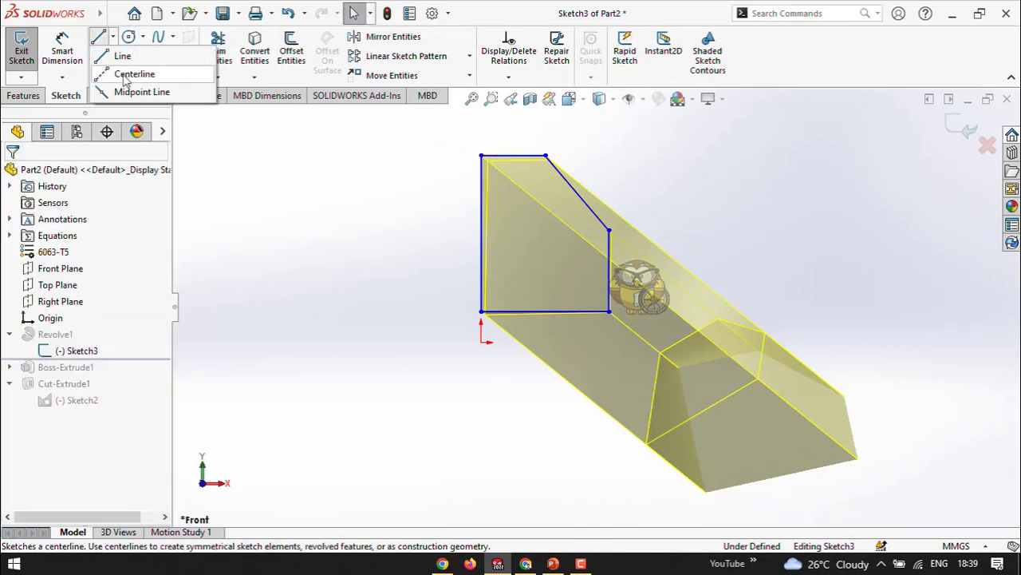
{"action": "left_click", "coordinate": [128, 75]}
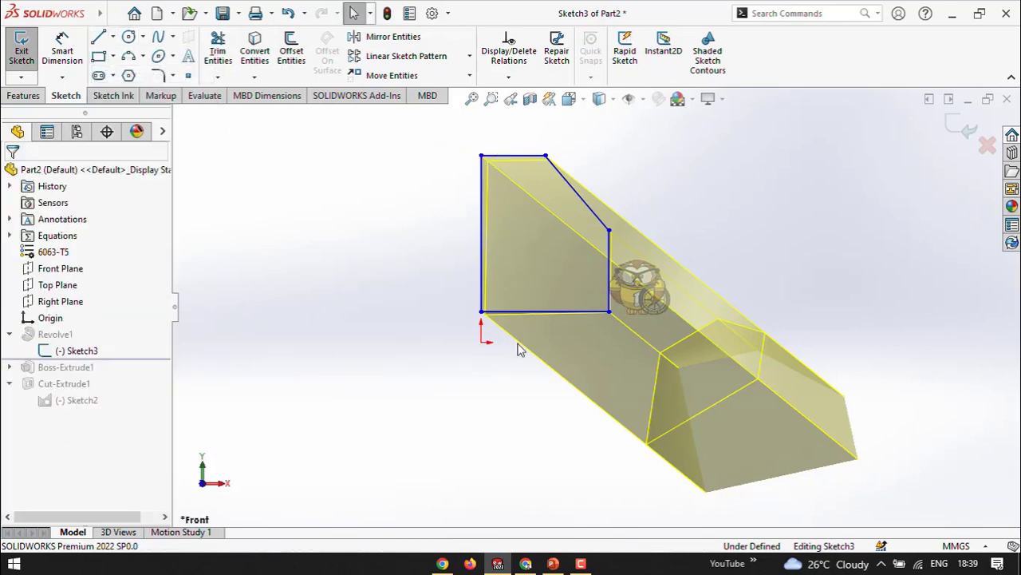
{"action": "left_click", "coordinate": [481, 156]}
{"action": "left_click", "coordinate": [481, 131]}
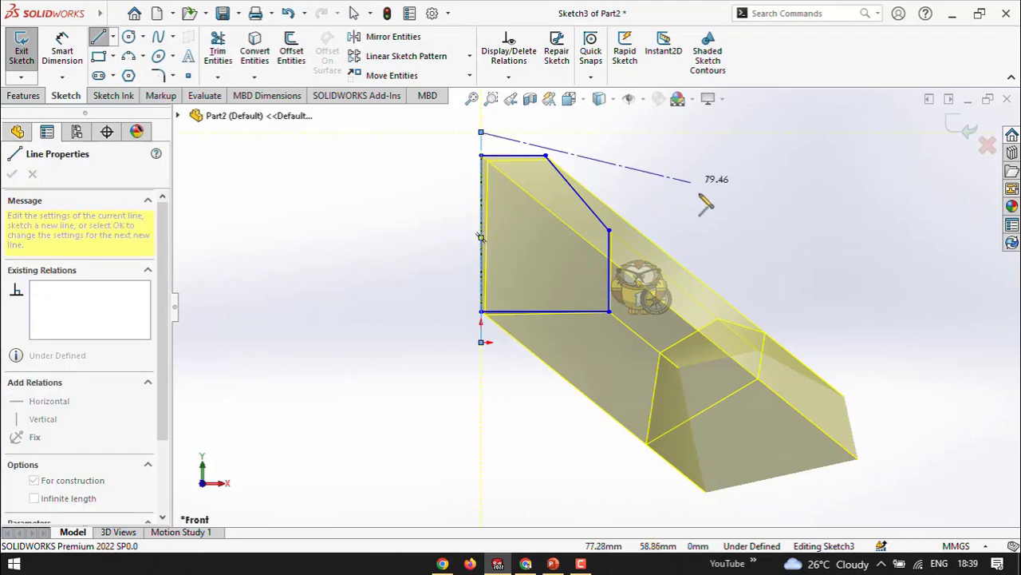
Step: End the vertical construction line in the revolve's sketch and exit the sketch to rebuild the partially revolved body
{"action": "right_click", "coordinate": [706, 203]}
{"action": "left_click", "coordinate": [712, 196]}
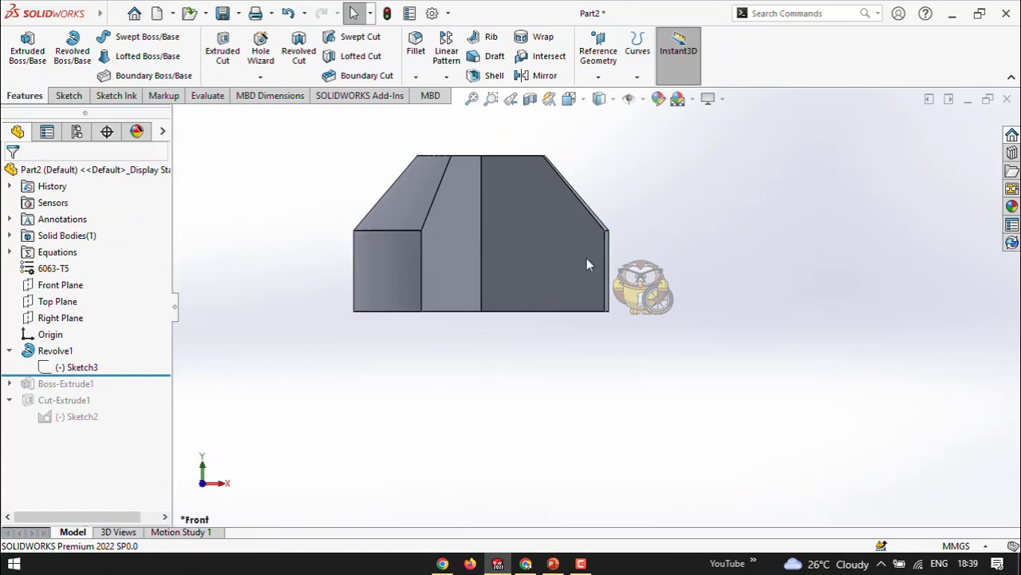
{"action": "scroll", "coordinate": [563, 257], "scroll_direction": "down", "scroll_amount": 1}
{"action": "middle_click_drag", "start_coordinate": [563, 256], "coordinate": [511, 411]}
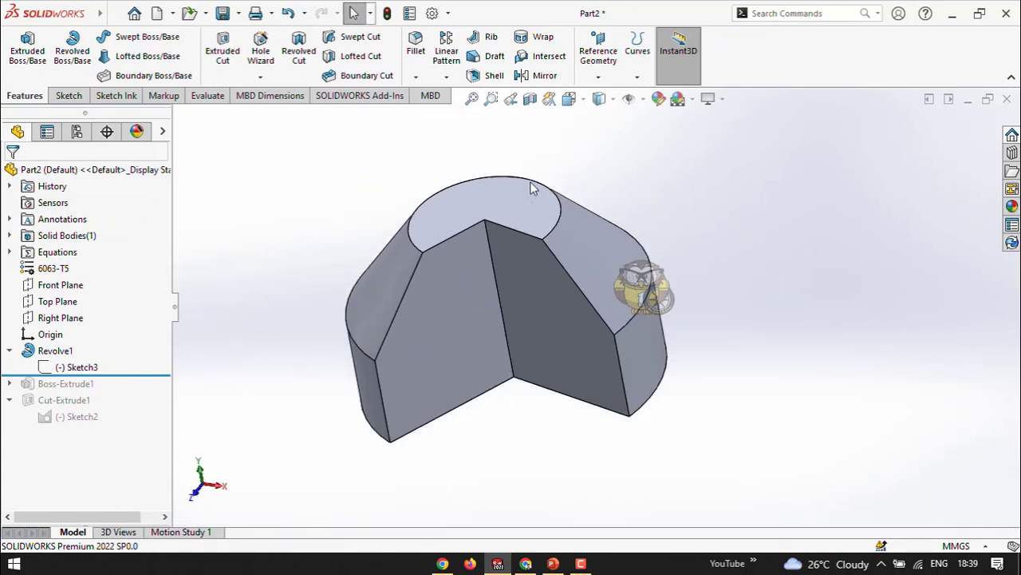
{"action": "scroll", "coordinate": [543, 430], "scroll_direction": "down", "scroll_amount": 2}
{"action": "scroll", "coordinate": [656, 278], "scroll_direction": "up", "scroll_amount": 1}
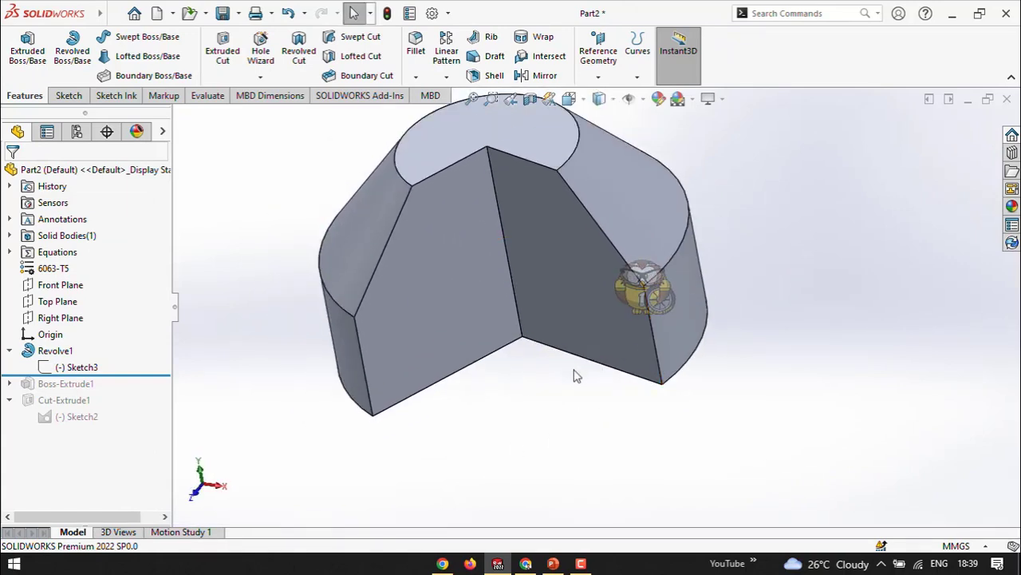
{"action": "scroll", "coordinate": [591, 335], "scroll_direction": "up", "scroll_amount": 1}
{"action": "scroll", "coordinate": [779, 209], "scroll_direction": "down", "scroll_amount": 2}
{"action": "scroll", "coordinate": [746, 274], "scroll_direction": "up", "scroll_amount": 1}
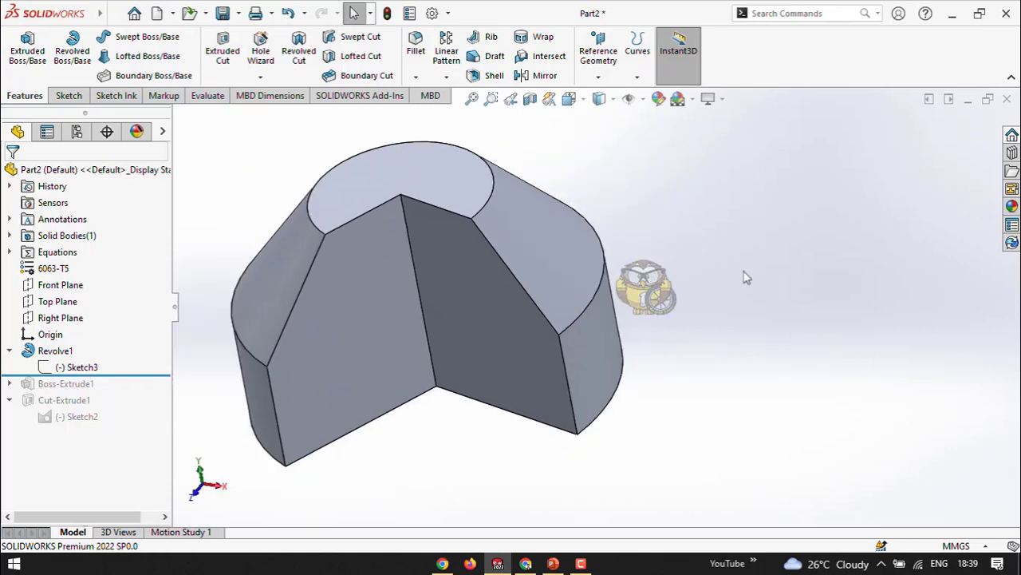
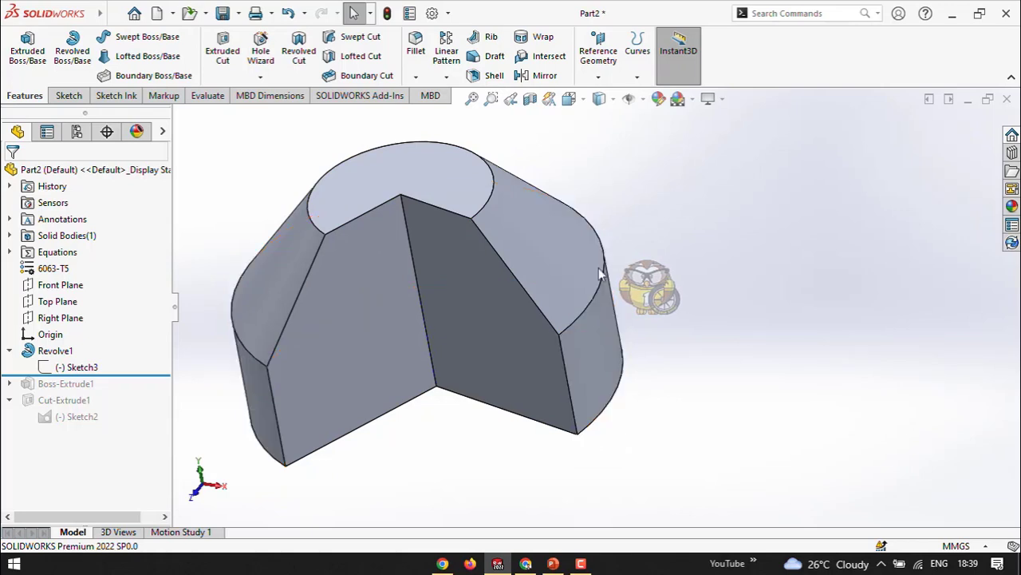
Step: Start a sketch on the front-facing flat cut face and draw a vertical centerline about 81 mm long upward from the origin
{"action": "left_click", "coordinate": [490, 326]}
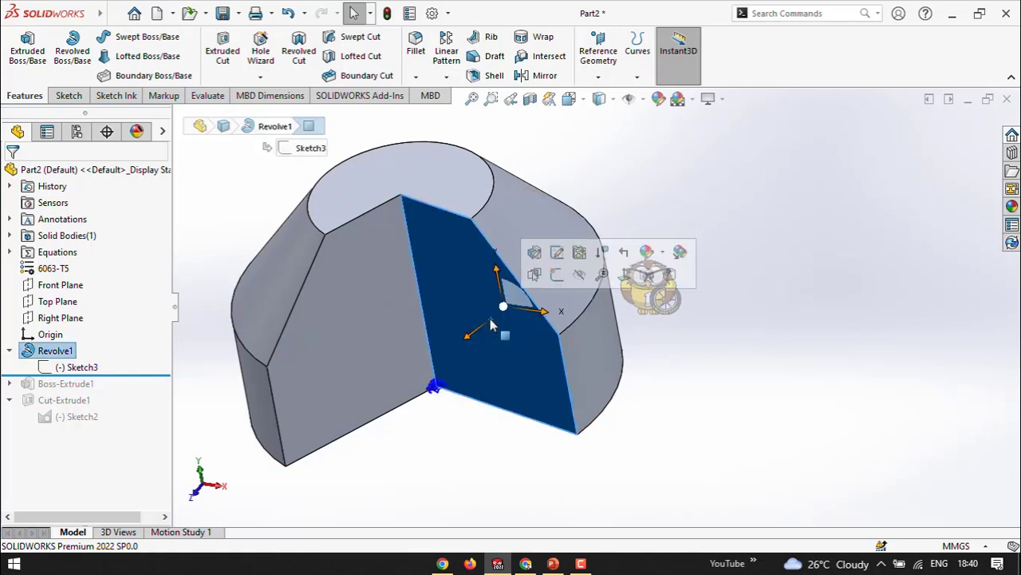
{"action": "left_click", "coordinate": [557, 275]}
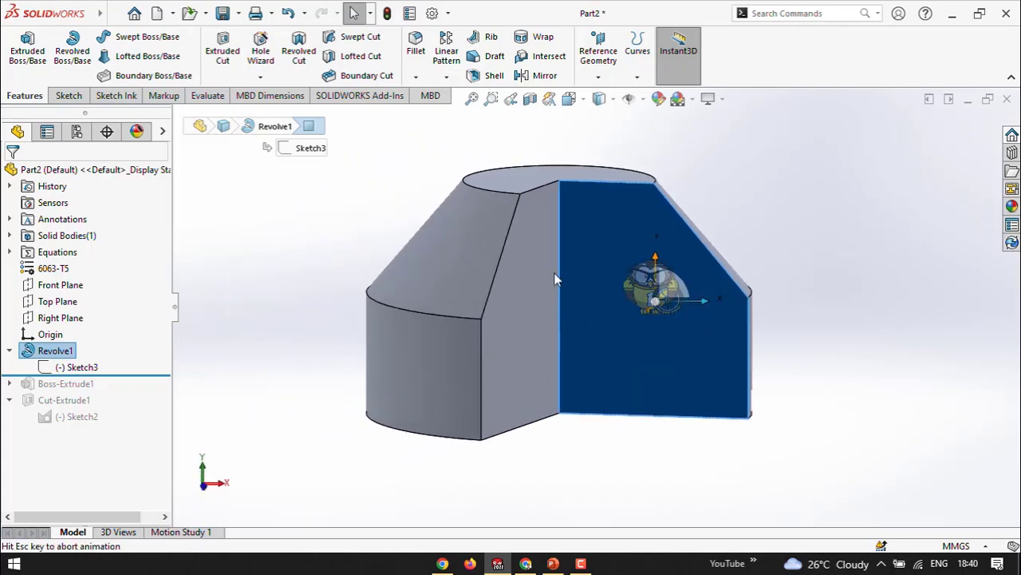
{"action": "left_click", "coordinate": [158, 57]}
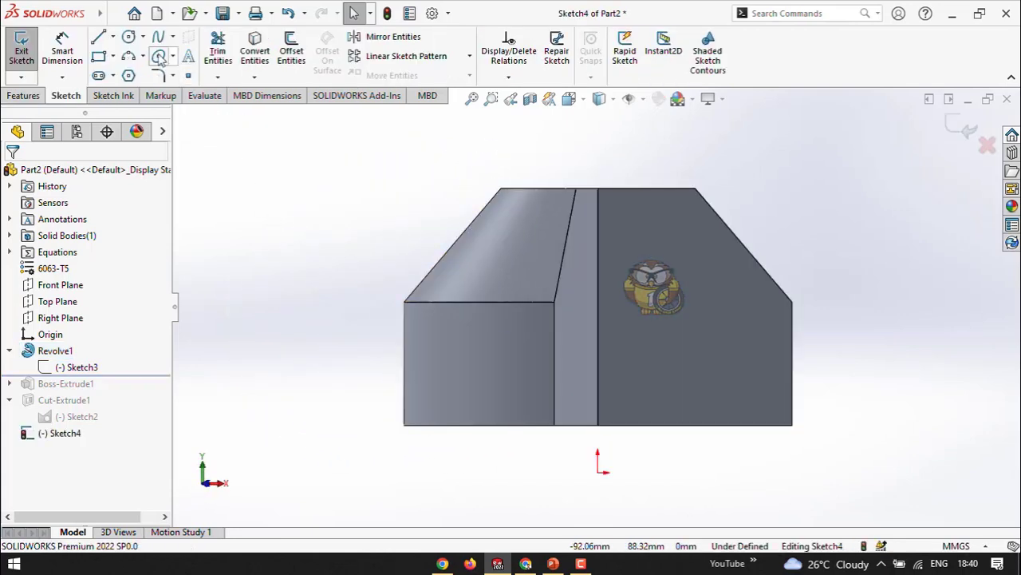
{"action": "left_click", "coordinate": [112, 36]}
{"action": "left_click", "coordinate": [127, 72]}
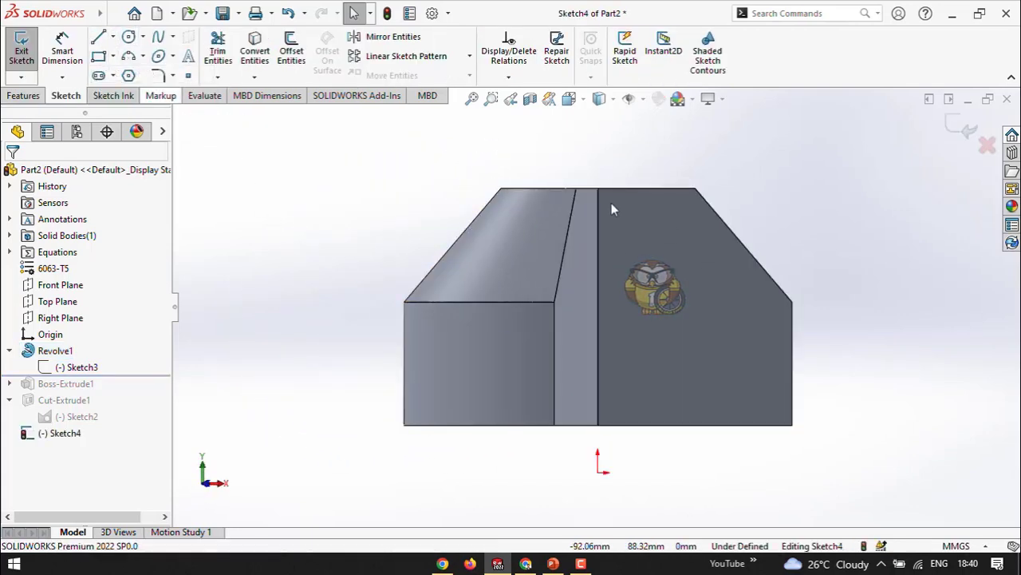
{"action": "left_click", "coordinate": [598, 471]}
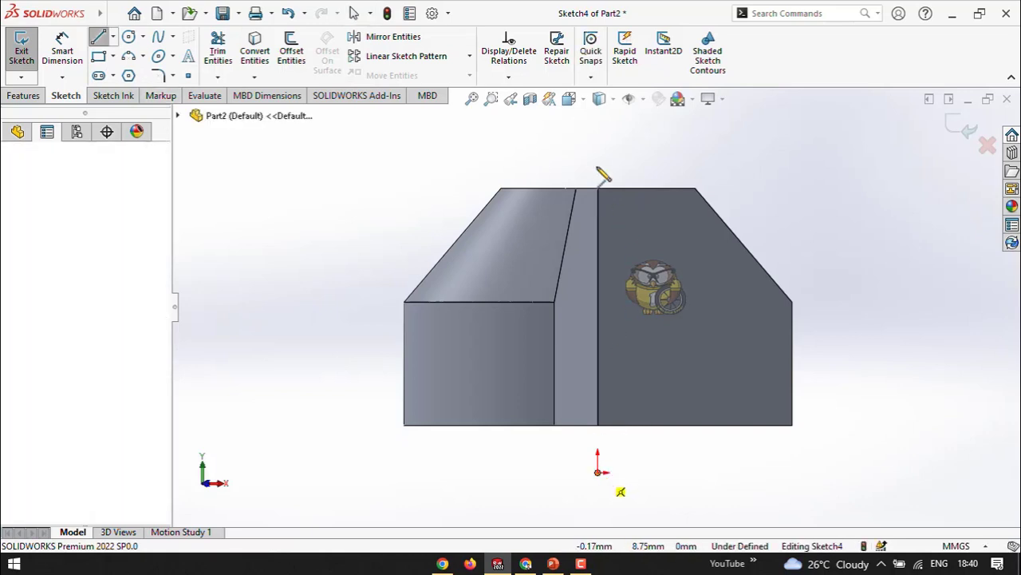
{"action": "left_click", "coordinate": [597, 138]}
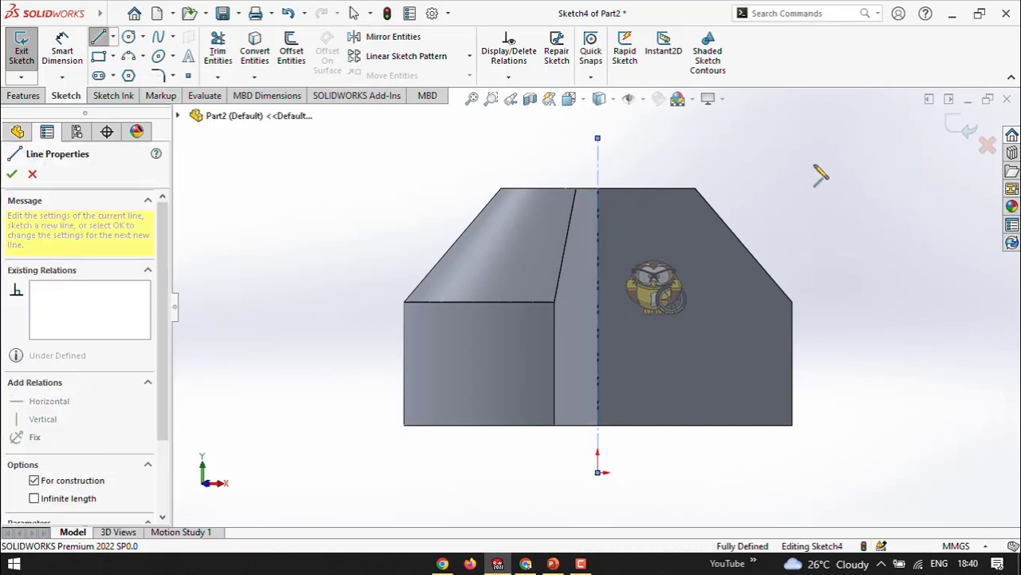
{"action": "right_click", "coordinate": [853, 178]}
{"action": "left_click", "coordinate": [852, 177]}
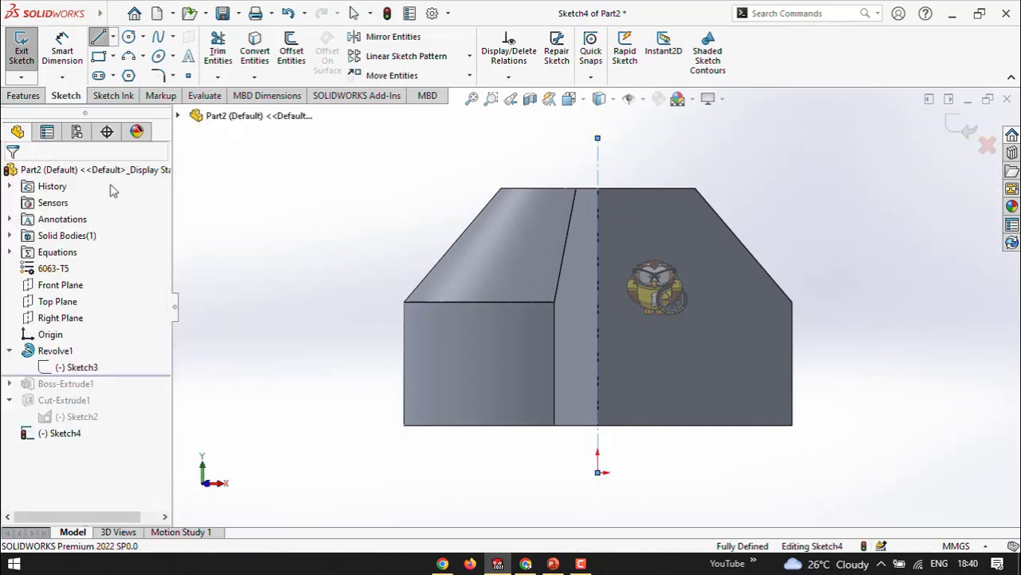
Step: Draw a circle of about 21 mm radius centred on the cut face's outer upper corner and exit the sketch
{"action": "left_click", "coordinate": [128, 37]}
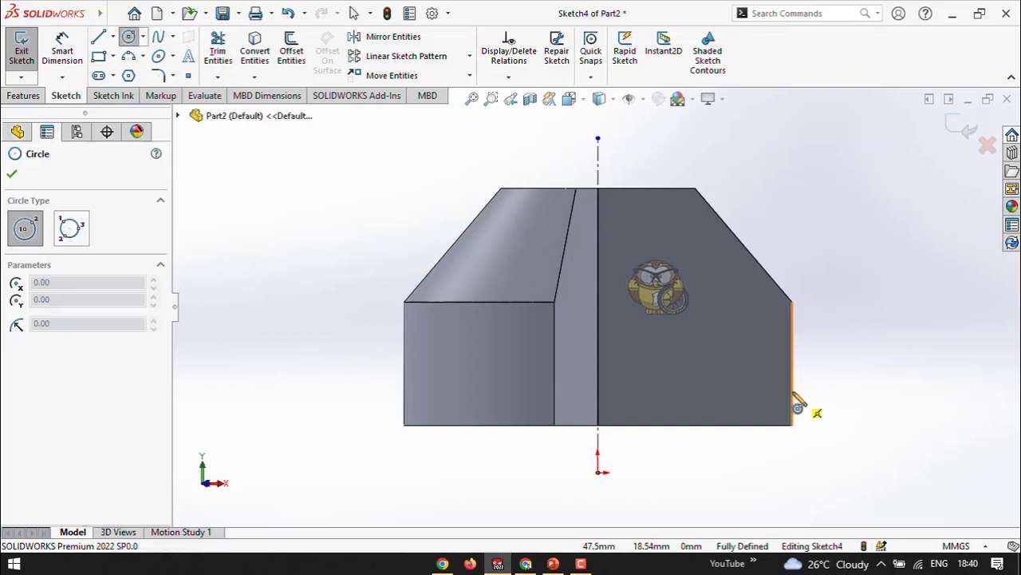
{"action": "left_click", "coordinate": [793, 303]}
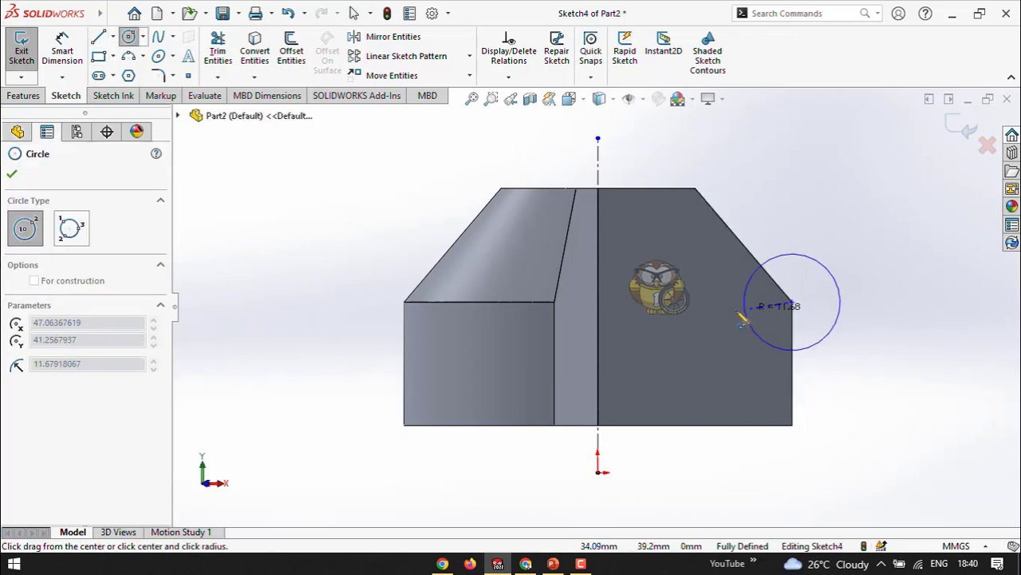
{"action": "left_click", "coordinate": [705, 304]}
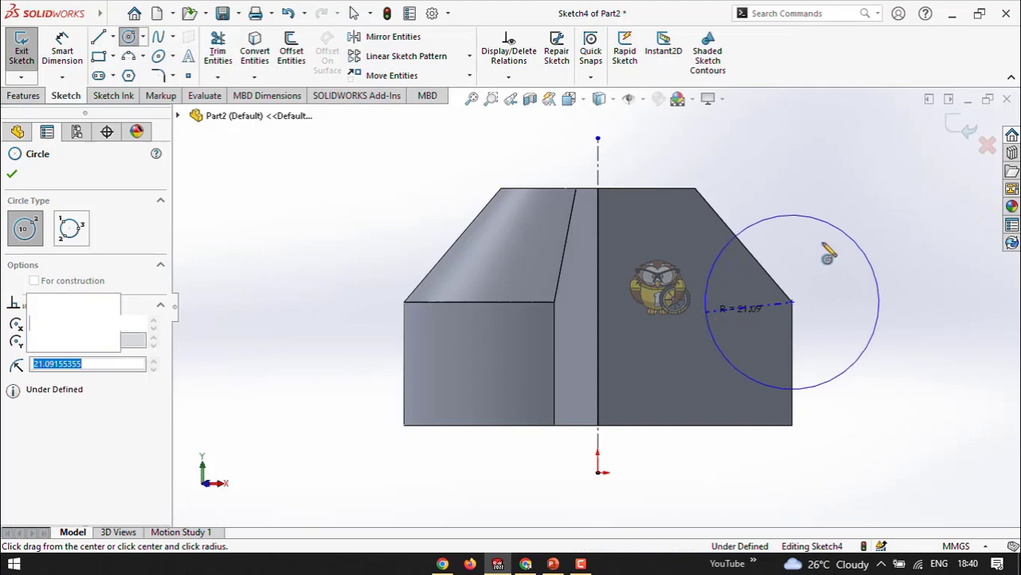
{"action": "right_click", "coordinate": [821, 173]}
{"action": "left_click", "coordinate": [845, 176]}
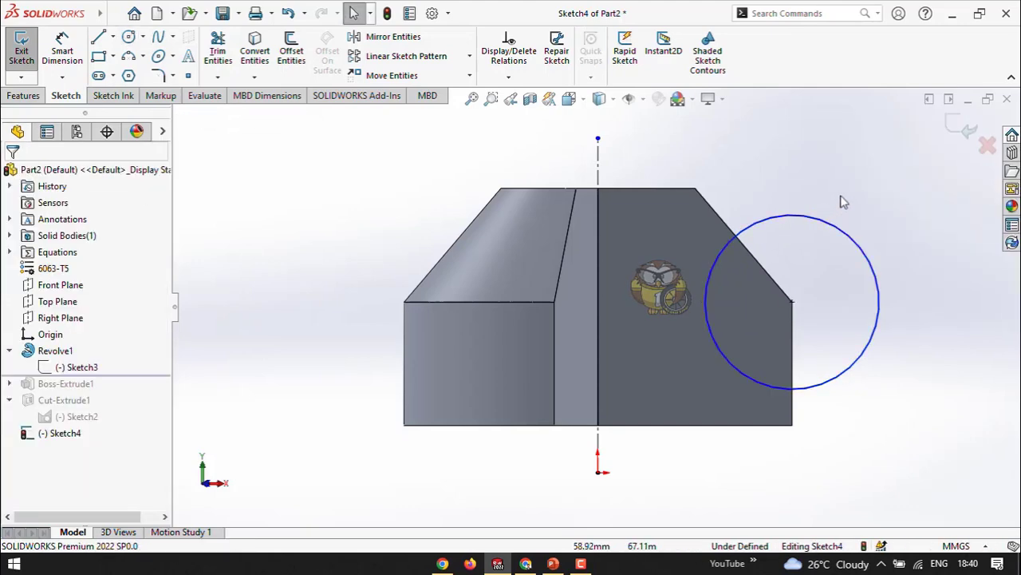
{"action": "middle_click_drag", "start_coordinate": [809, 196], "coordinate": [741, 276]}
{"action": "scroll", "coordinate": [742, 240], "scroll_direction": "up", "scroll_amount": 2}
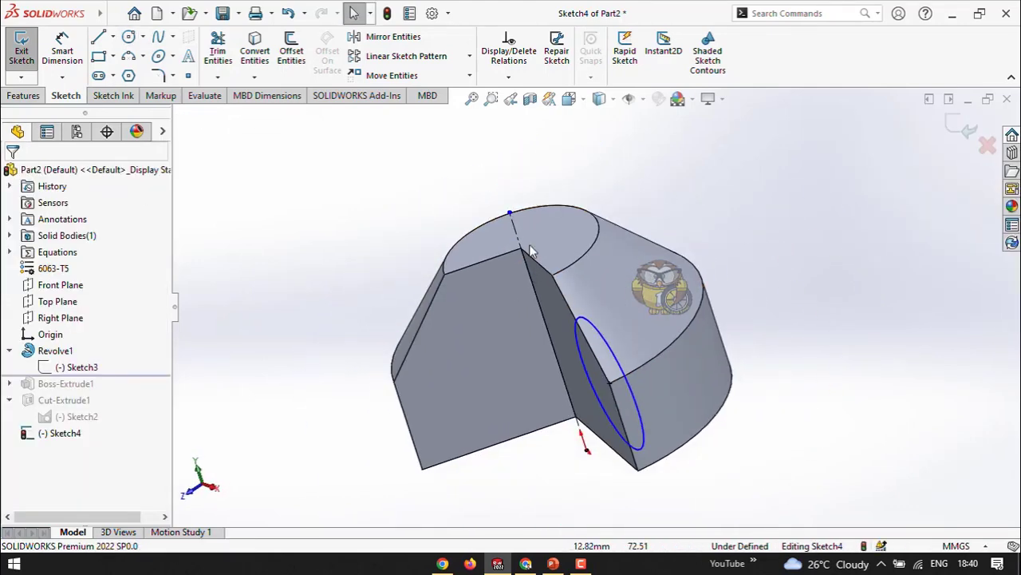
{"action": "middle_click_drag", "start_coordinate": [529, 250], "coordinate": [718, 216]}
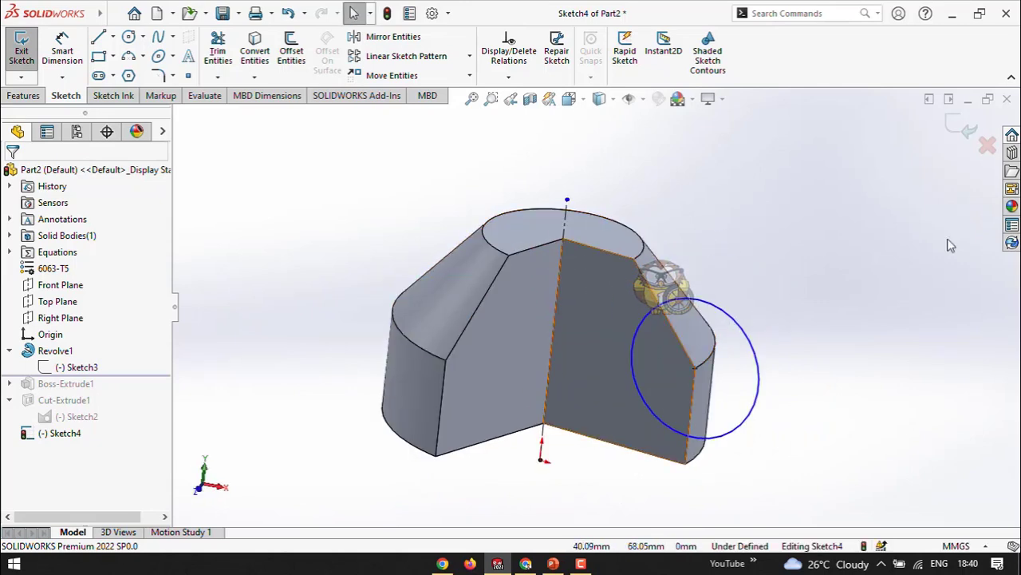
{"action": "left_click", "coordinate": [949, 119]}
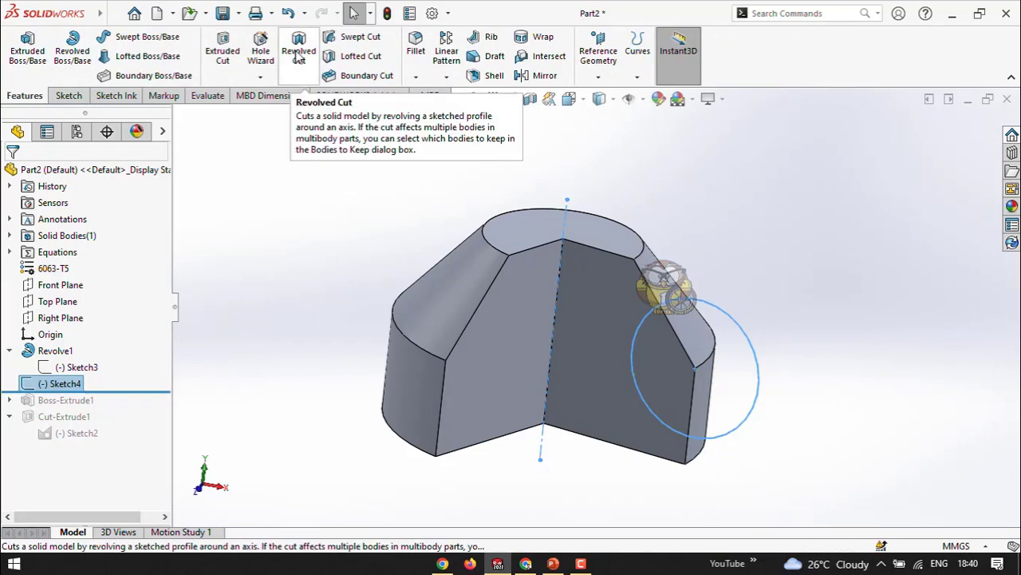
Step: Revolve the circle 360 degrees about the sketched centerline as a boss with its result merged
{"action": "left_click", "coordinate": [72, 57]}
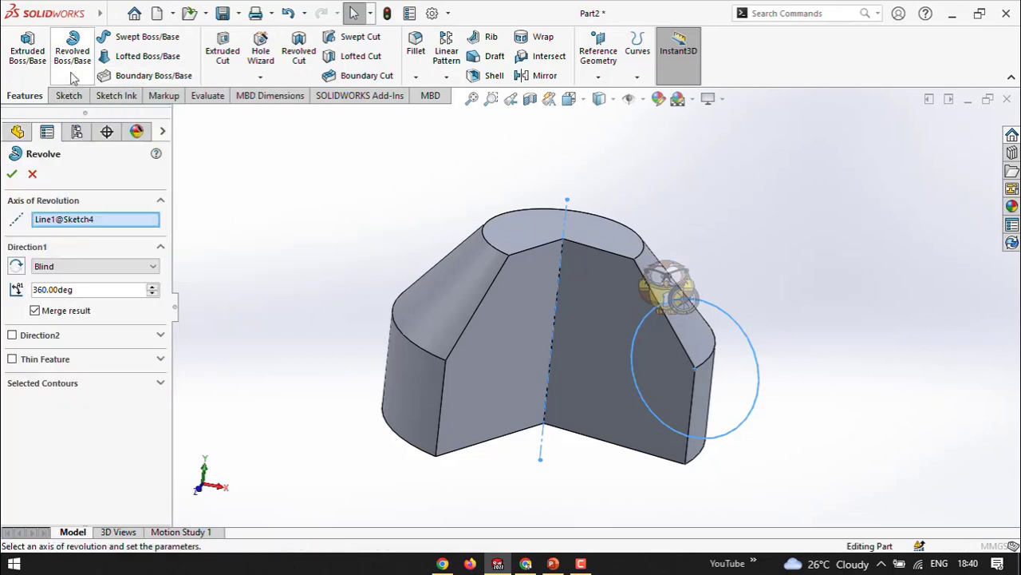
{"action": "middle_click_drag", "start_coordinate": [358, 202], "coordinate": [331, 240]}
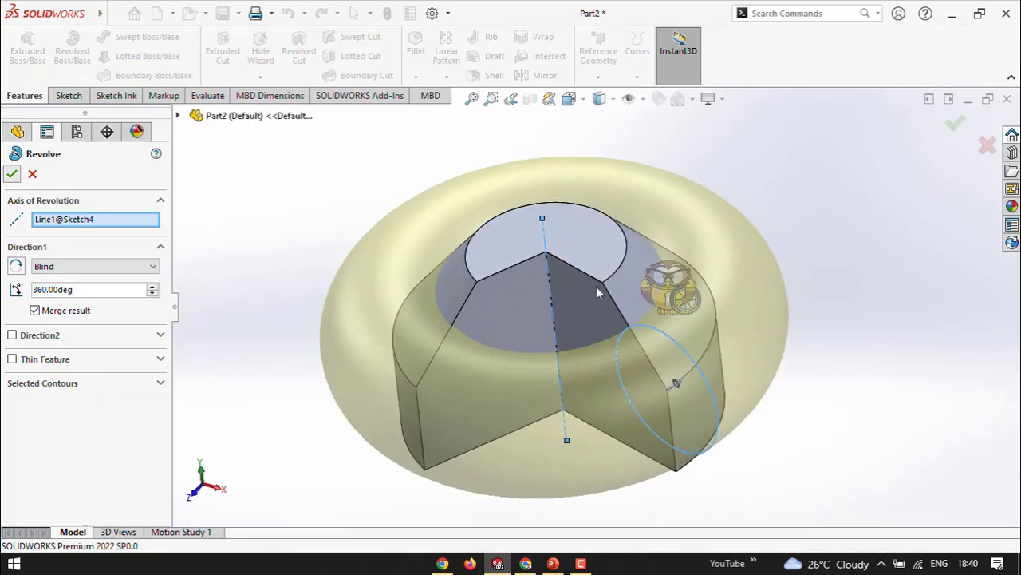
{"action": "key", "text": "Return"}
{"action": "mouse_move", "coordinate": [739, 276]}
{"action": "middle_mouse_down"}
{"action": "mouse_move", "coordinate": [786, 194]}
{"action": "mouse_move", "coordinate": [783, 229]}
{"action": "mouse_move", "coordinate": [726, 267]}
{"action": "mouse_move", "coordinate": [742, 269]}
{"action": "middle_mouse_up"}
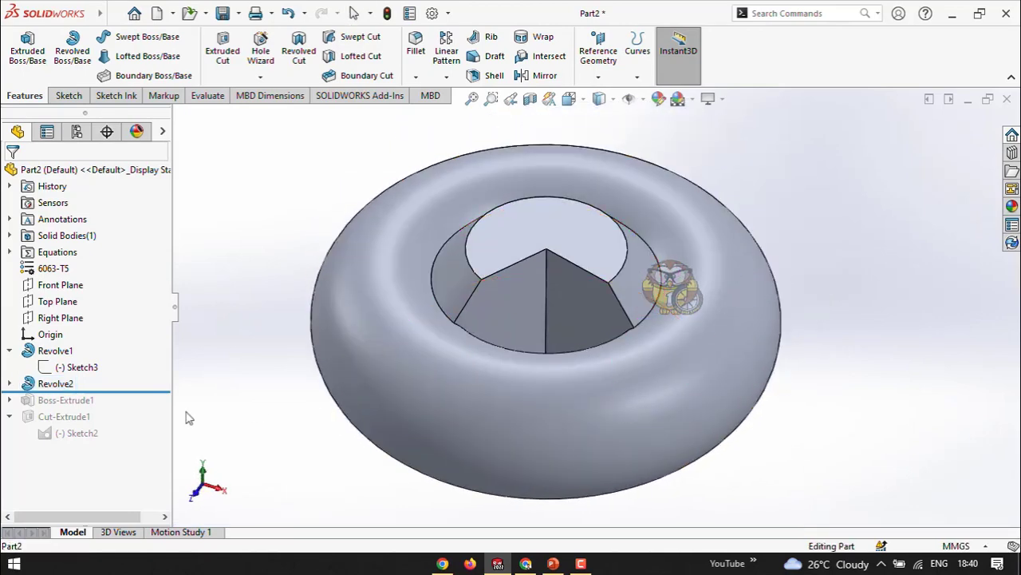
Step: Undo the ring-shaped revolved boss made from the circle
{"action": "left_click", "coordinate": [57, 385]}
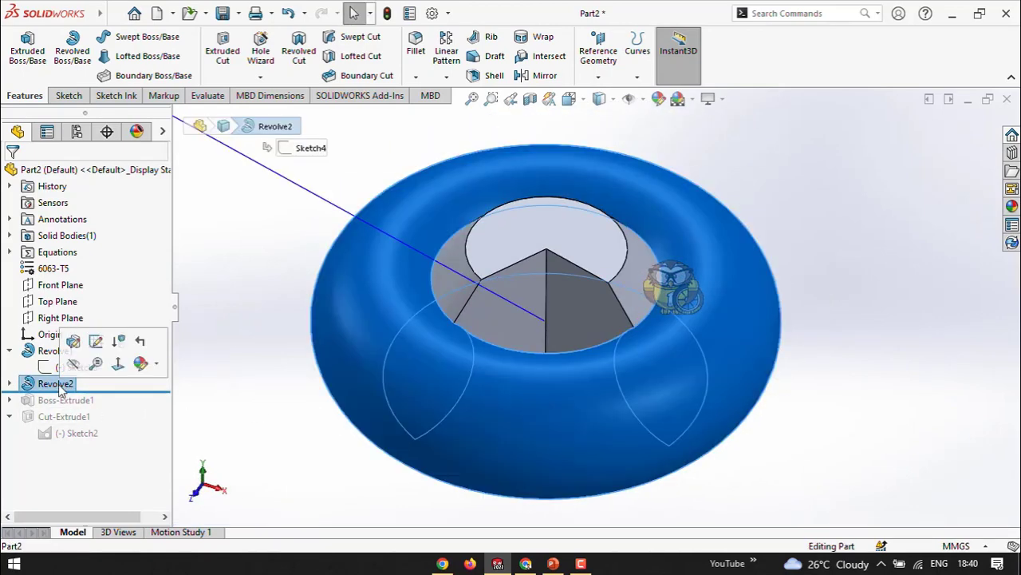
{"action": "left_click", "coordinate": [251, 429]}
{"action": "key", "text": "ctrl+z"}
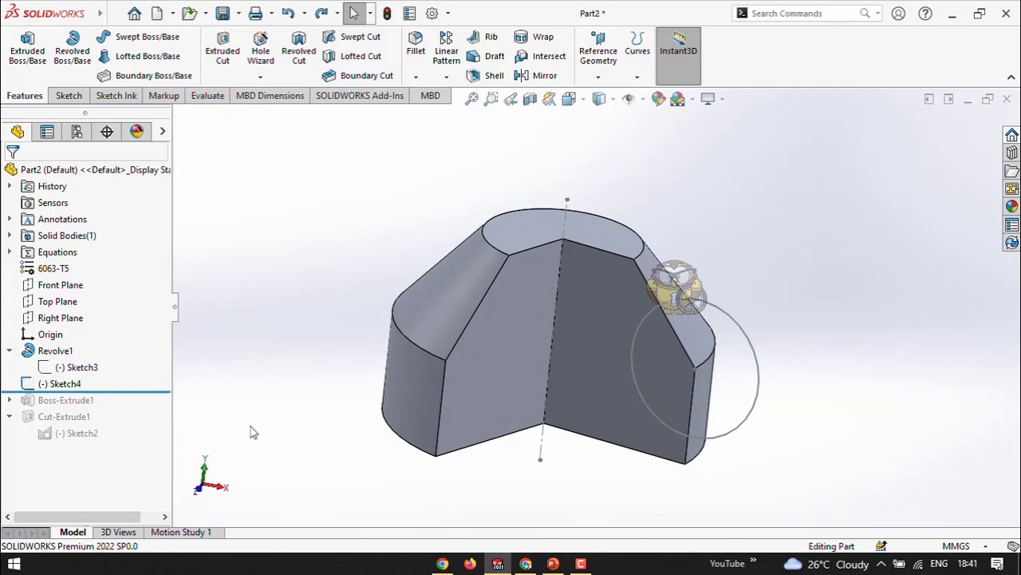
Step: Create a revolved cut from the circle sketch, 360 degrees blind about its vertical centerline
{"action": "scroll", "coordinate": [712, 469], "scroll_direction": "down", "scroll_amount": 2}
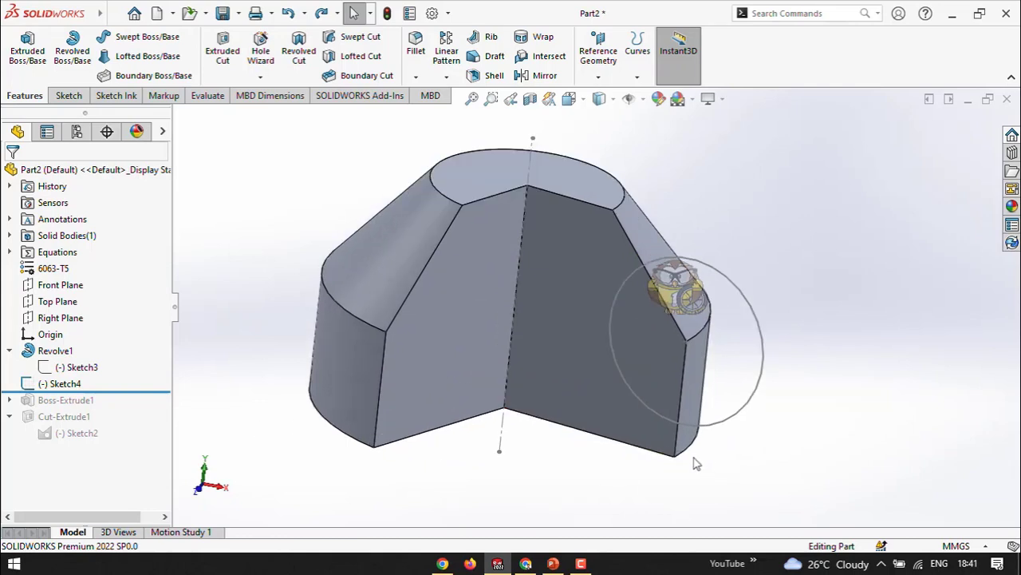
{"action": "left_click", "coordinate": [297, 64]}
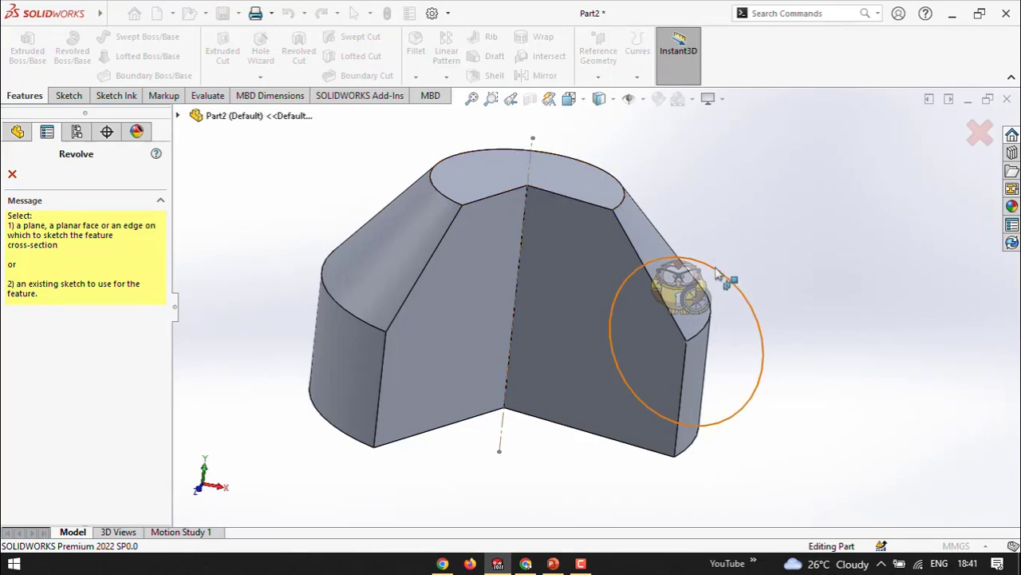
{"action": "key", "text": "Escape"}
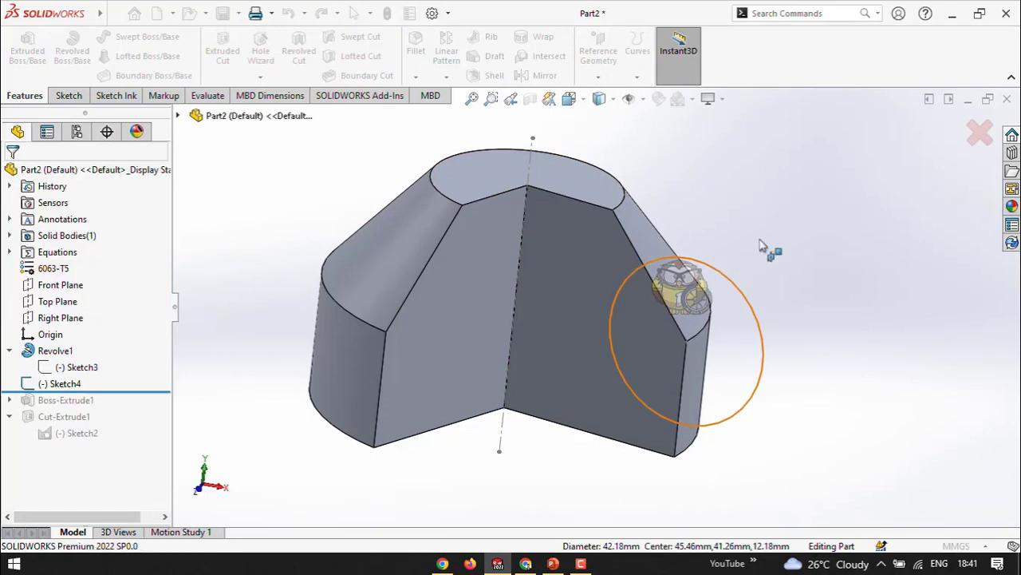
{"action": "key", "text": "Return"}
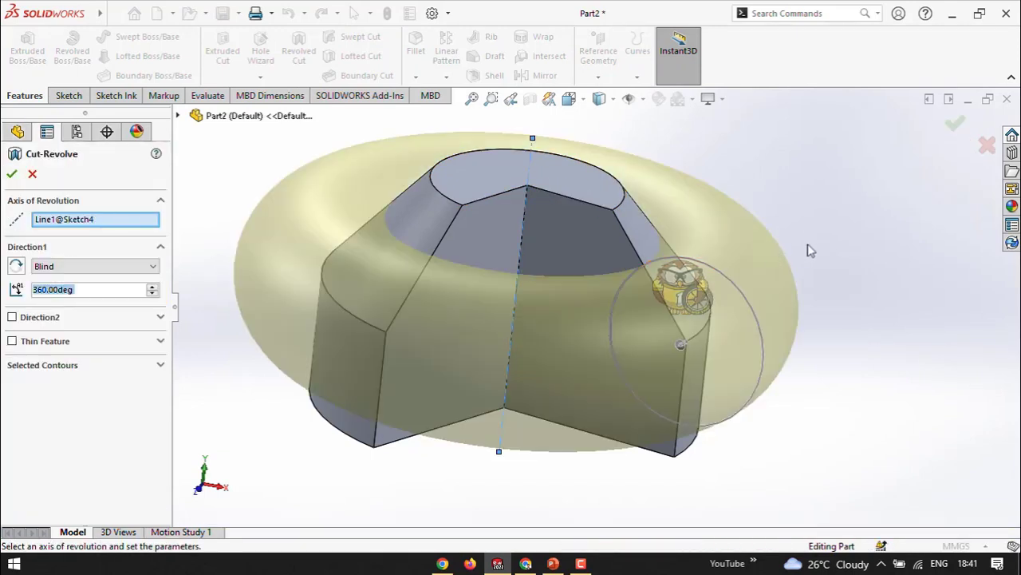
{"action": "middle_click_drag", "start_coordinate": [808, 250], "coordinate": [795, 231]}
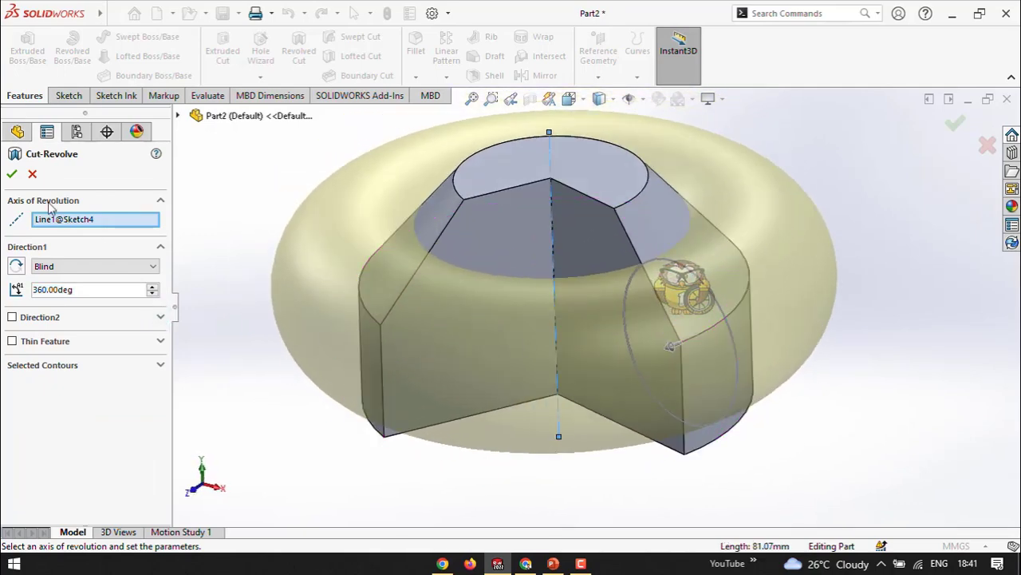
{"action": "left_click", "coordinate": [12, 175]}
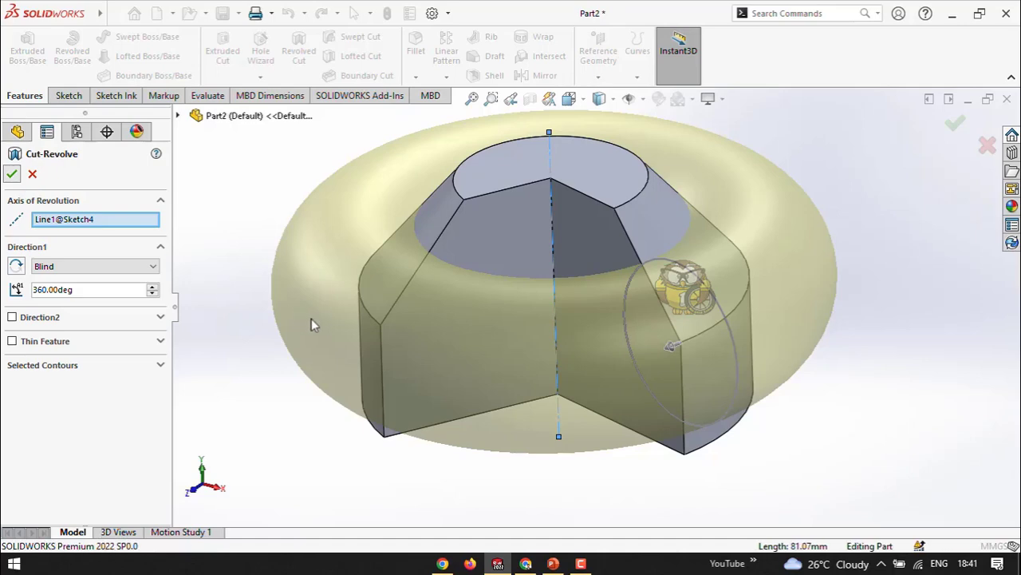
{"action": "middle_click_drag", "start_coordinate": [569, 303], "coordinate": [540, 354]}
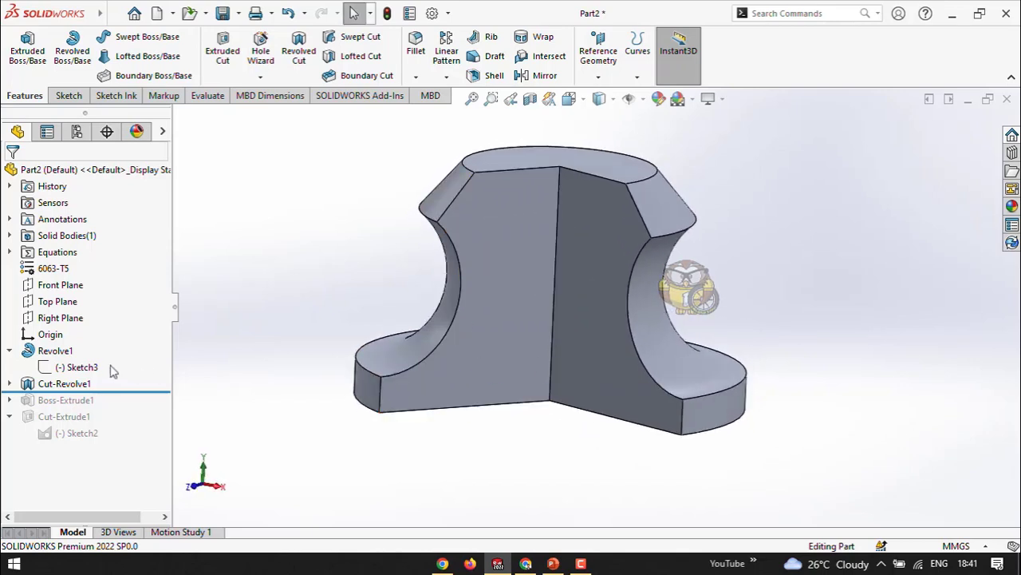
Step: Edit the revolved cut's circle sketch, dimension the circle's diameter to 30 mm, and exit the sketch
{"action": "left_click", "coordinate": [9, 383]}
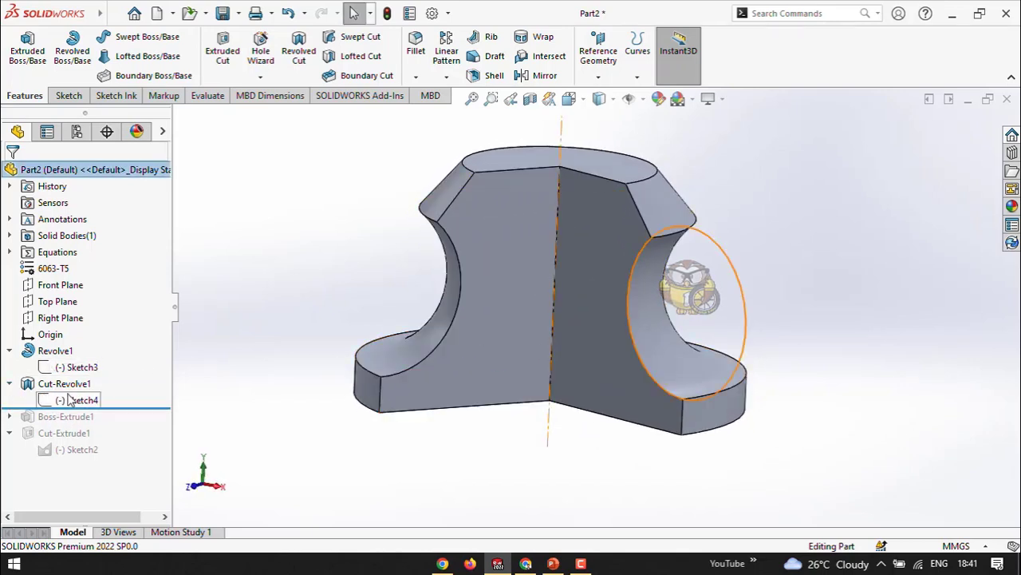
{"action": "left_click", "coordinate": [73, 400]}
{"action": "left_click", "coordinate": [84, 354]}
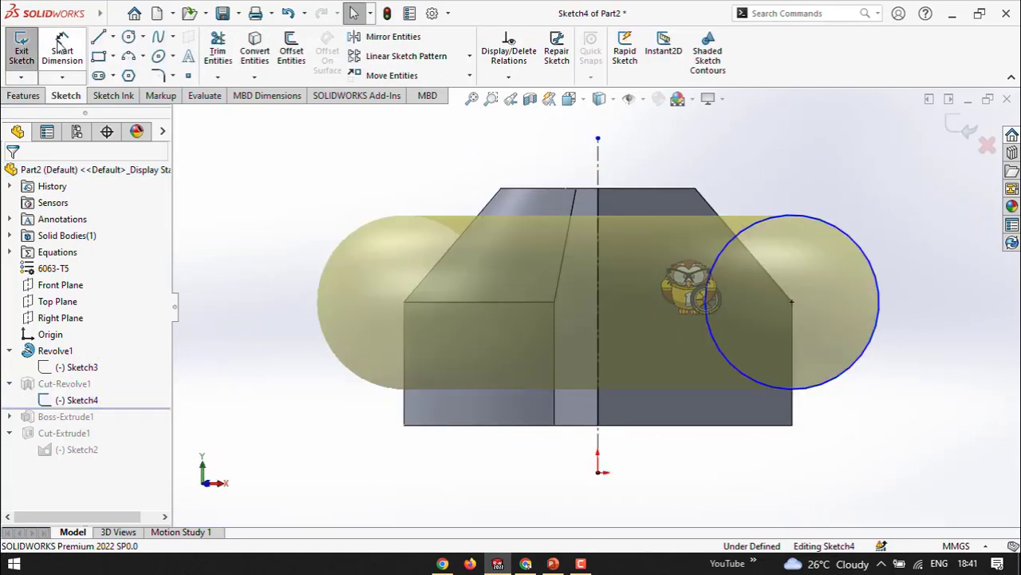
{"action": "left_click", "coordinate": [804, 212]}
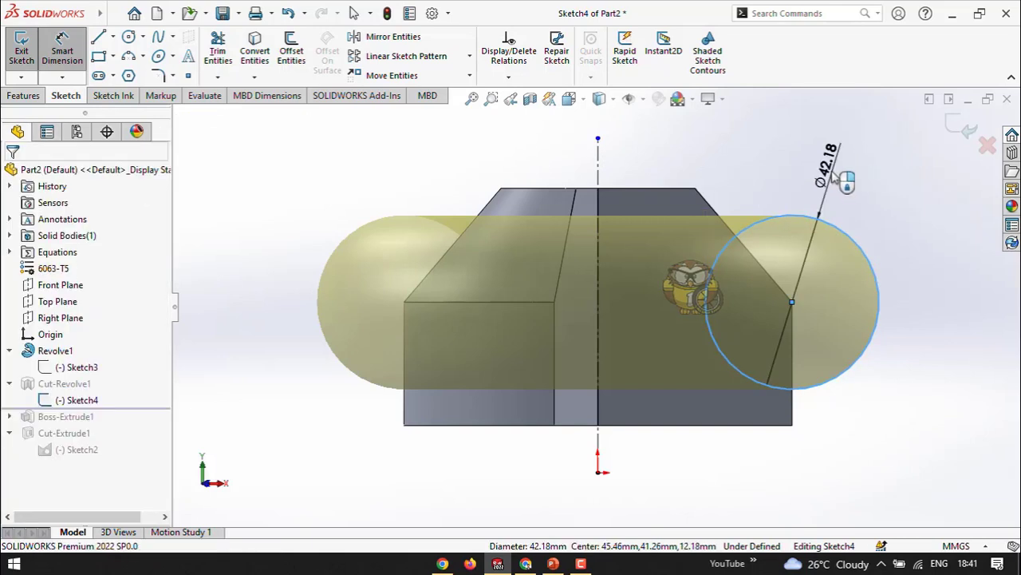
{"action": "left_click", "coordinate": [832, 177]}
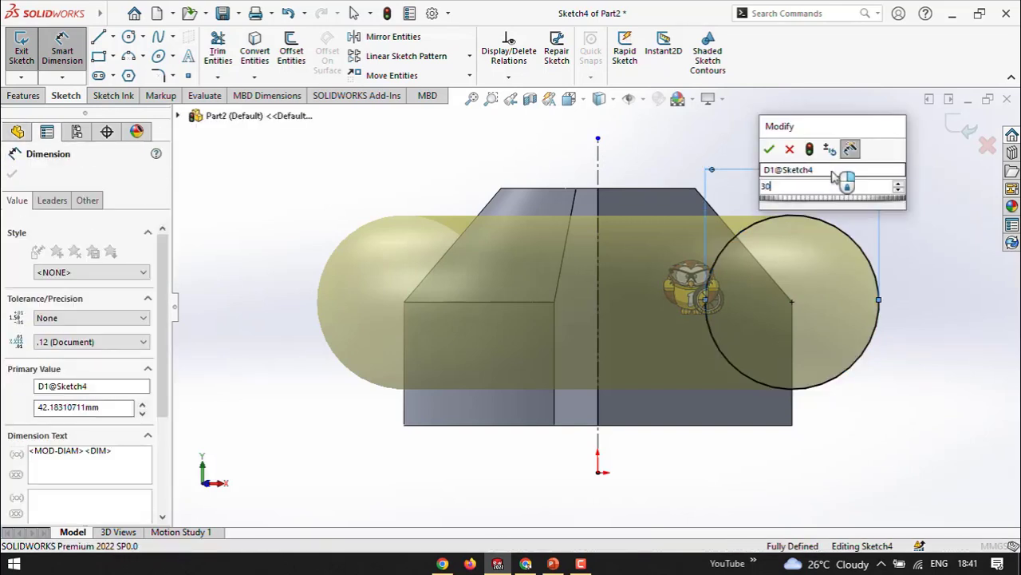
{"action": "key", "text": "Return"}
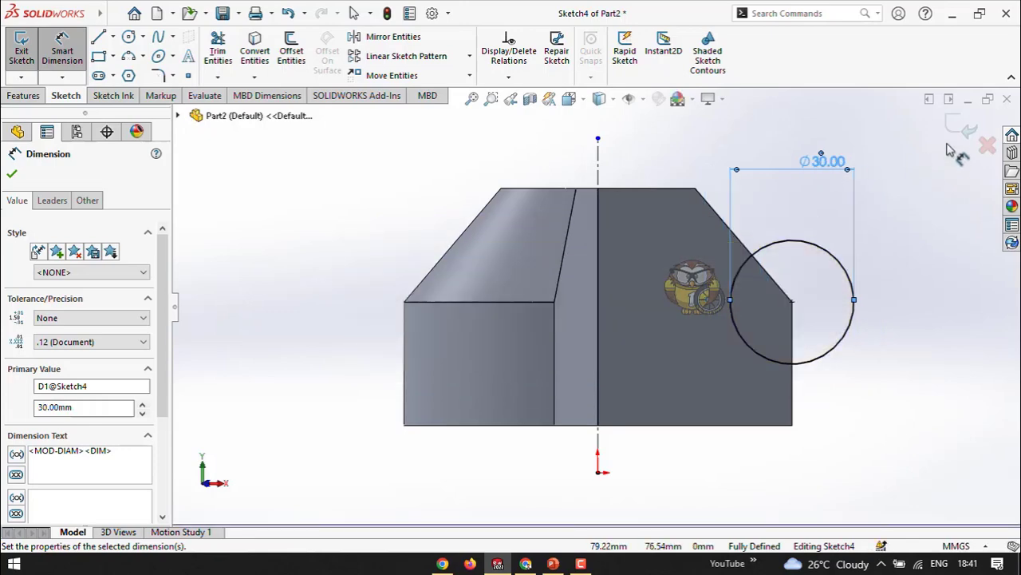
{"action": "left_click", "coordinate": [956, 125]}
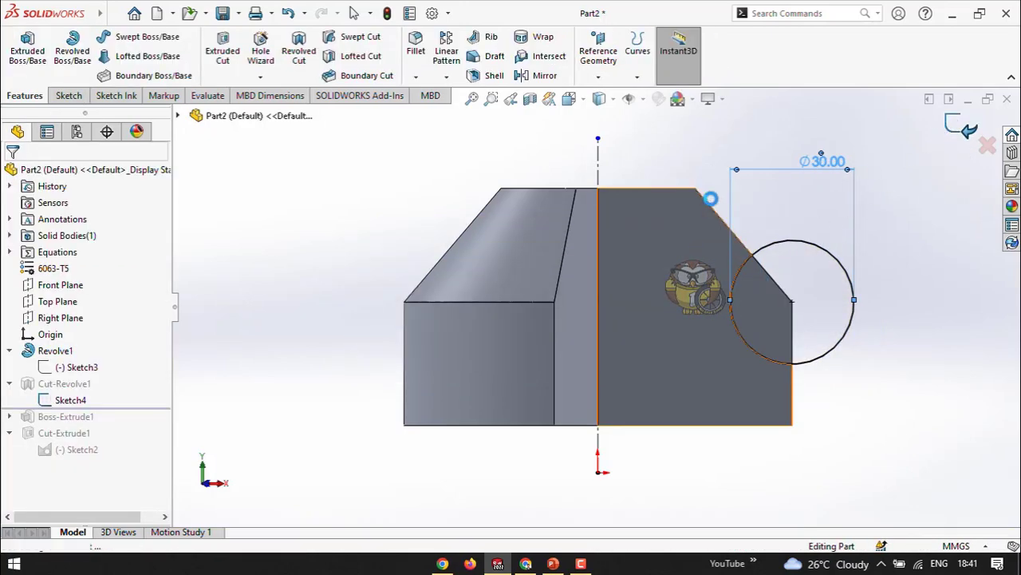
{"action": "mouse_move", "coordinate": [713, 180]}
{"action": "middle_mouse_down"}
{"action": "mouse_move", "coordinate": [596, 241]}
{"action": "mouse_move", "coordinate": [561, 280]}
{"action": "mouse_move", "coordinate": [639, 207]}
{"action": "mouse_move", "coordinate": [737, 197]}
{"action": "mouse_move", "coordinate": [589, 263]}
{"action": "mouse_move", "coordinate": [695, 292]}
{"action": "mouse_move", "coordinate": [775, 285]}
{"action": "middle_mouse_up"}
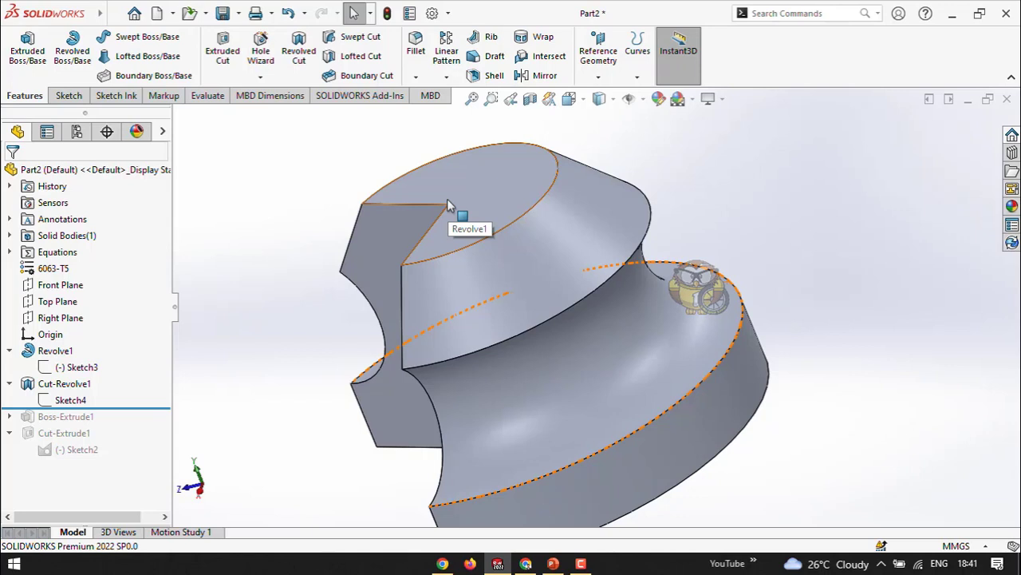
{"action": "key", "text": "f"}
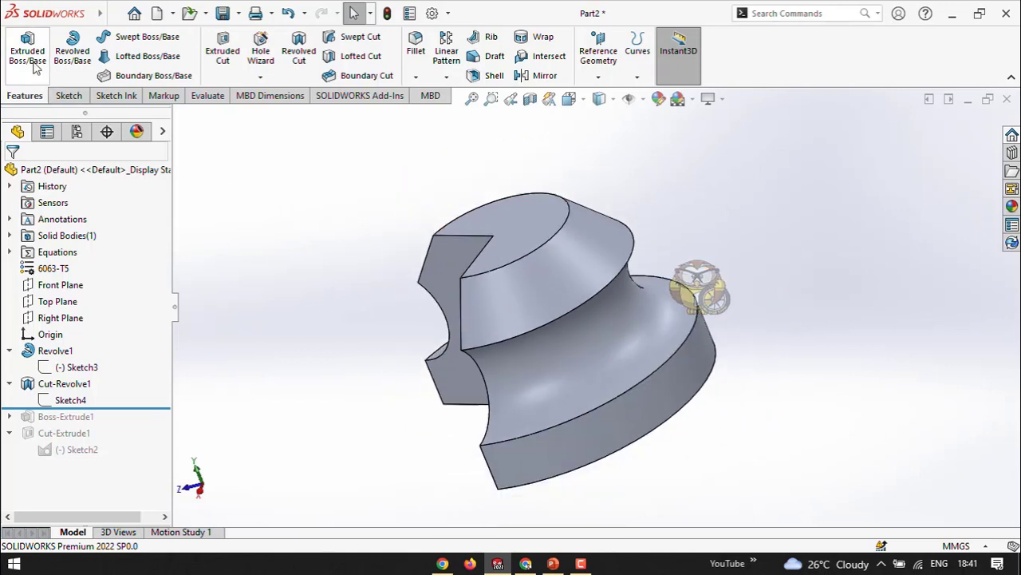
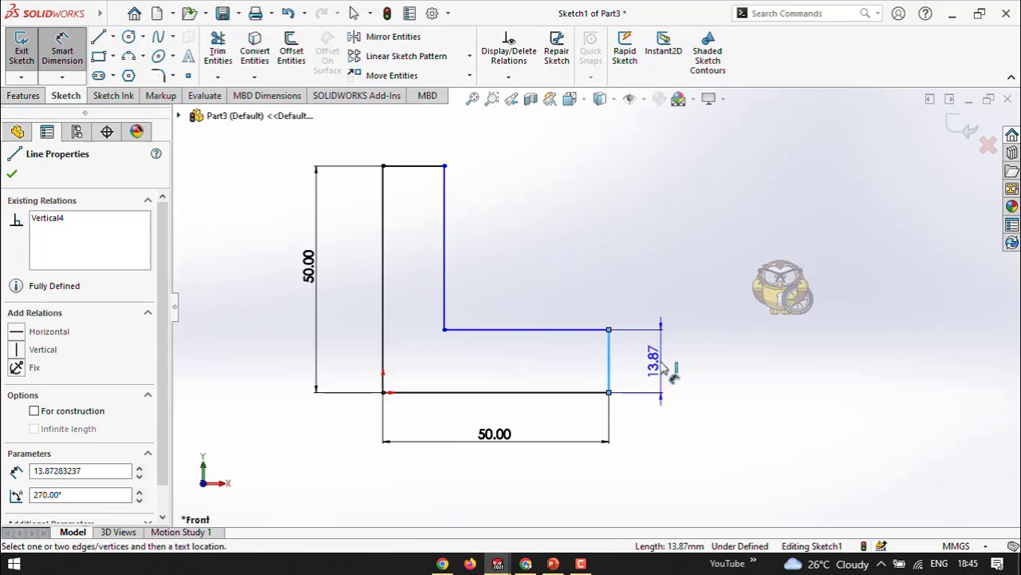
Step: Dimension both end edges of the L-shaped profile to 10 mm, fixing the thickness of each leg
{"action": "left_click", "coordinate": [661, 369]}
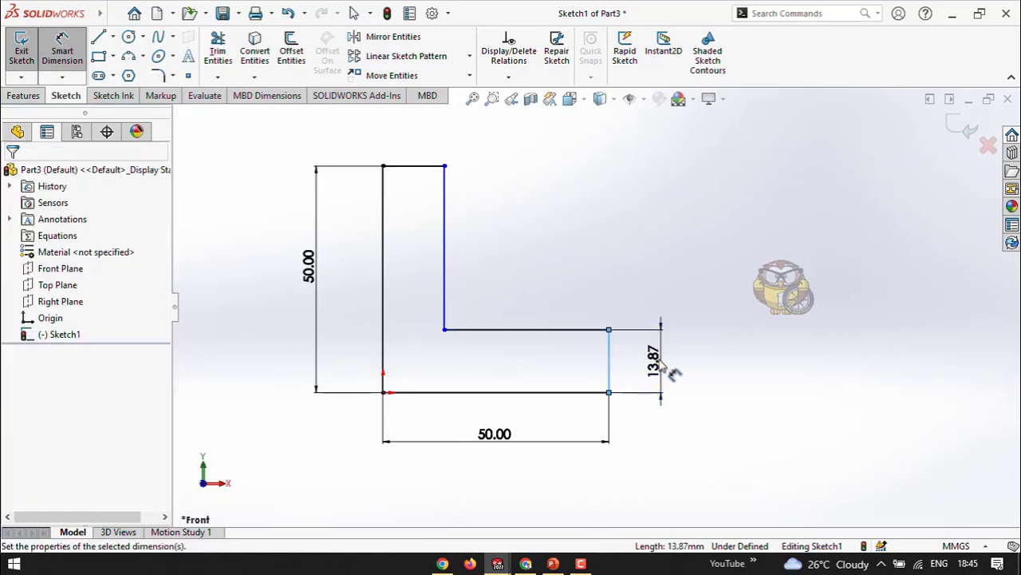
{"action": "type", "text": "10"}
{"action": "key", "text": "Return"}
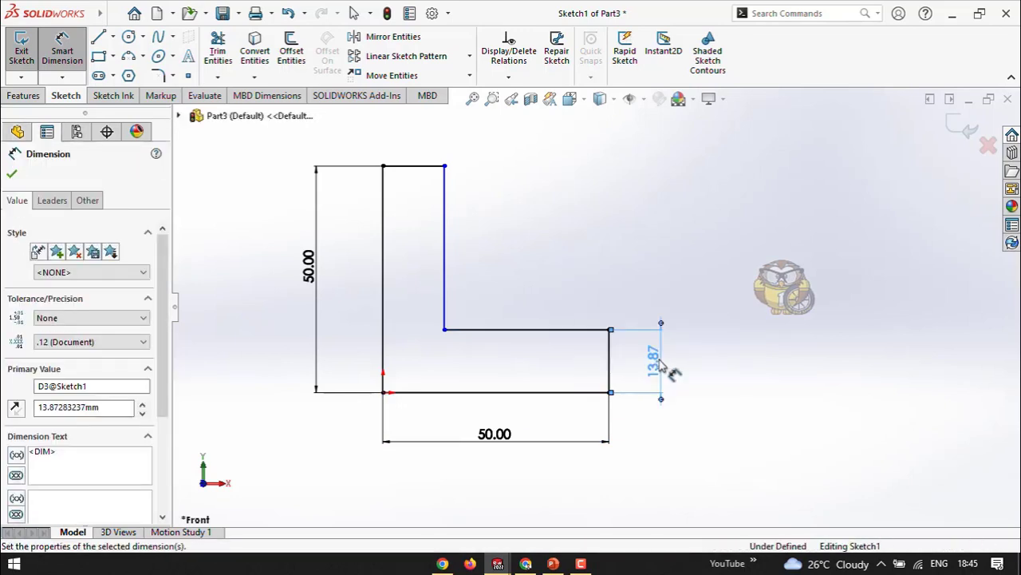
{"action": "left_click", "coordinate": [418, 166]}
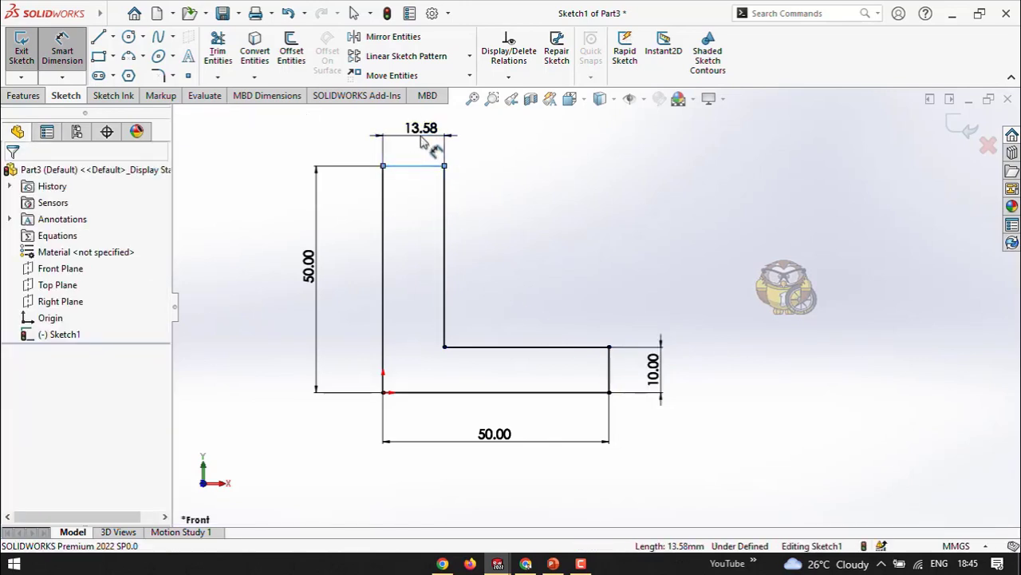
{"action": "left_click", "coordinate": [421, 142]}
{"action": "type", "text": "10"}
{"action": "key", "text": "Return"}
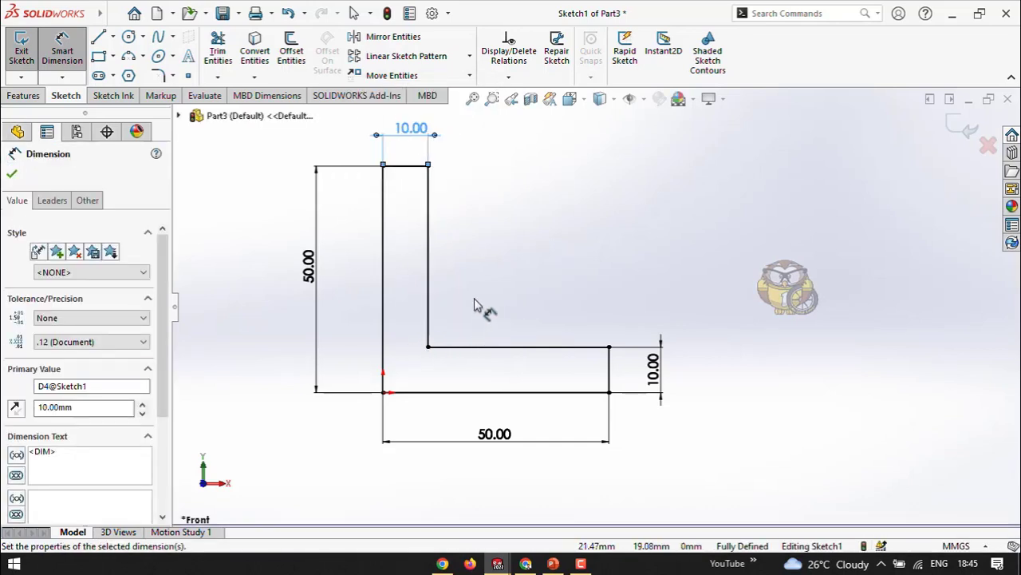
Step: Check the corner radii in the PowerPoint drawing and add a 10 mm sketch fillet to the L profile's inner corner in SOLIDWORKS
{"action": "left_click", "coordinate": [553, 563]}
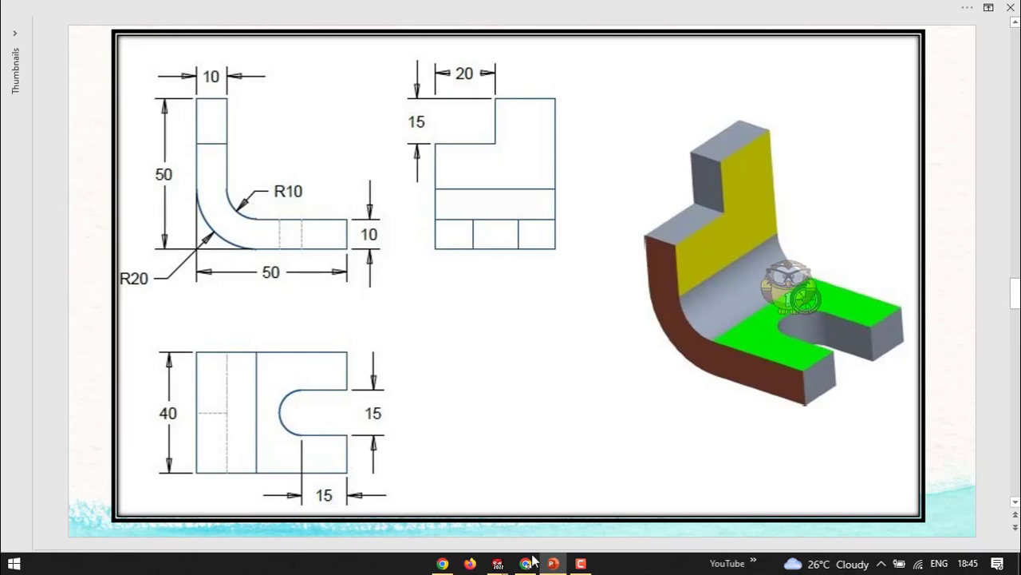
{"action": "mouse_move", "coordinate": [497, 563]}
{"action": "left_click", "coordinate": [529, 511]}
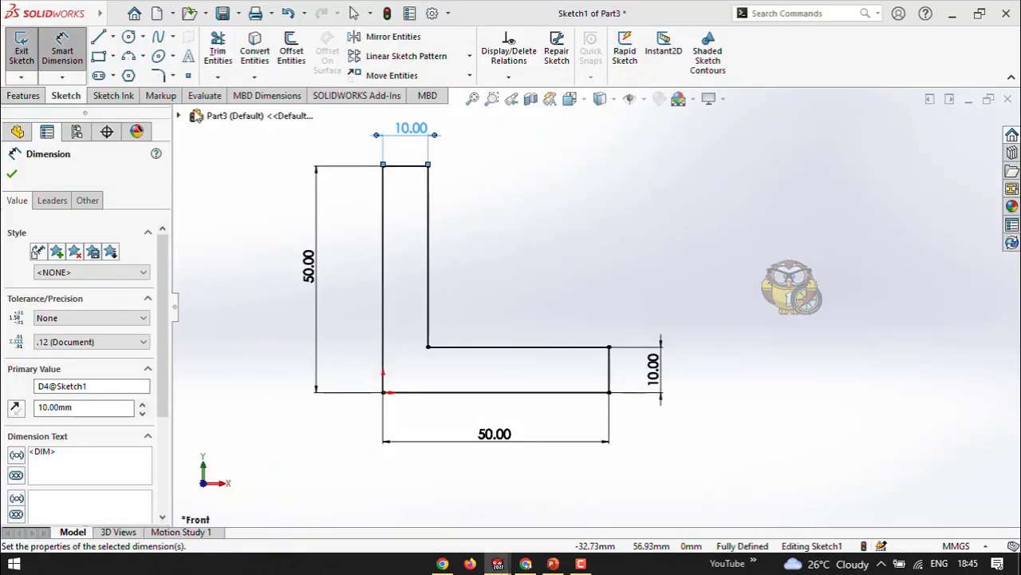
{"action": "left_click", "coordinate": [159, 76]}
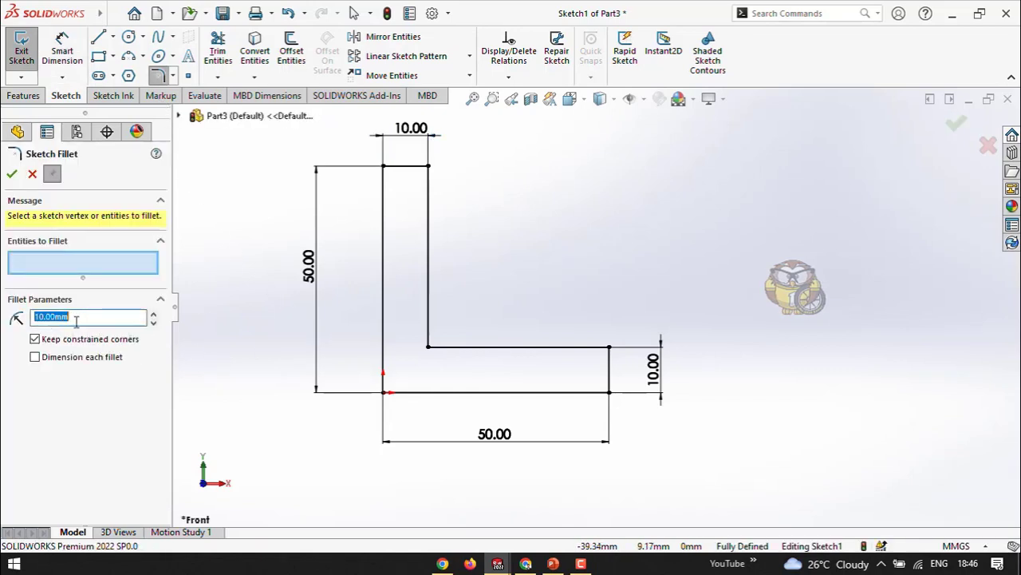
{"action": "left_click", "coordinate": [427, 320]}
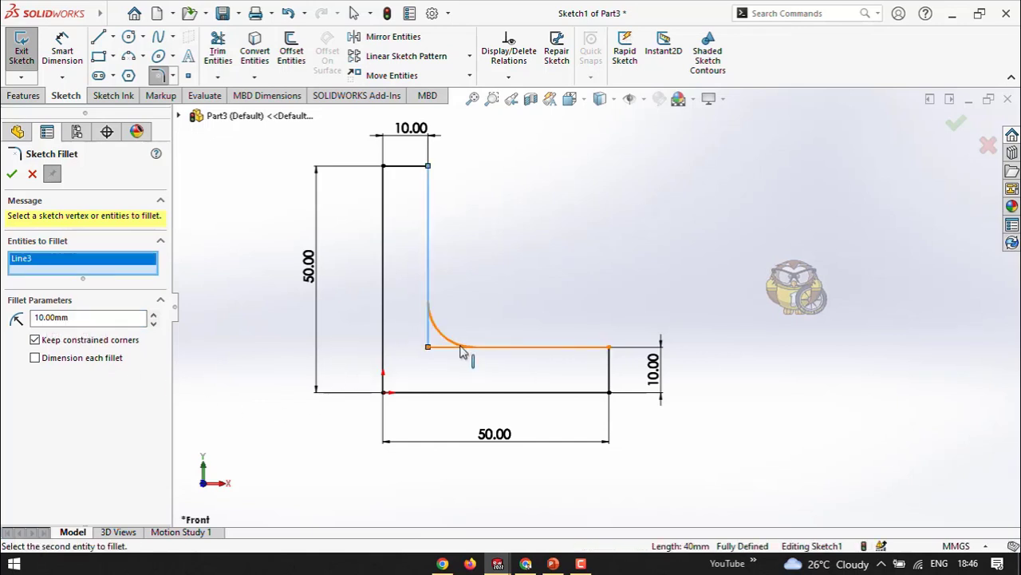
{"action": "left_click", "coordinate": [463, 349]}
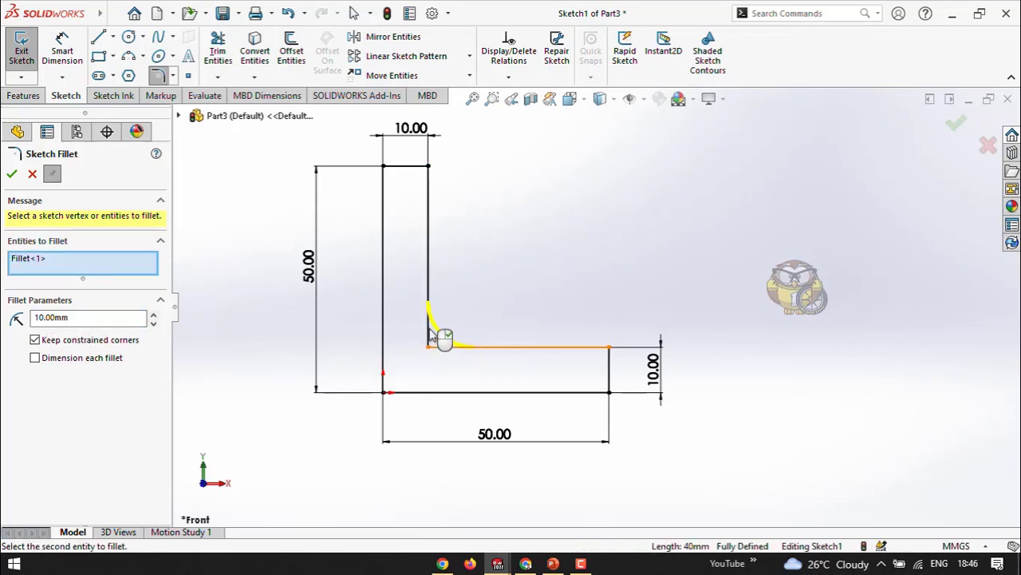
{"action": "left_click", "coordinate": [11, 173]}
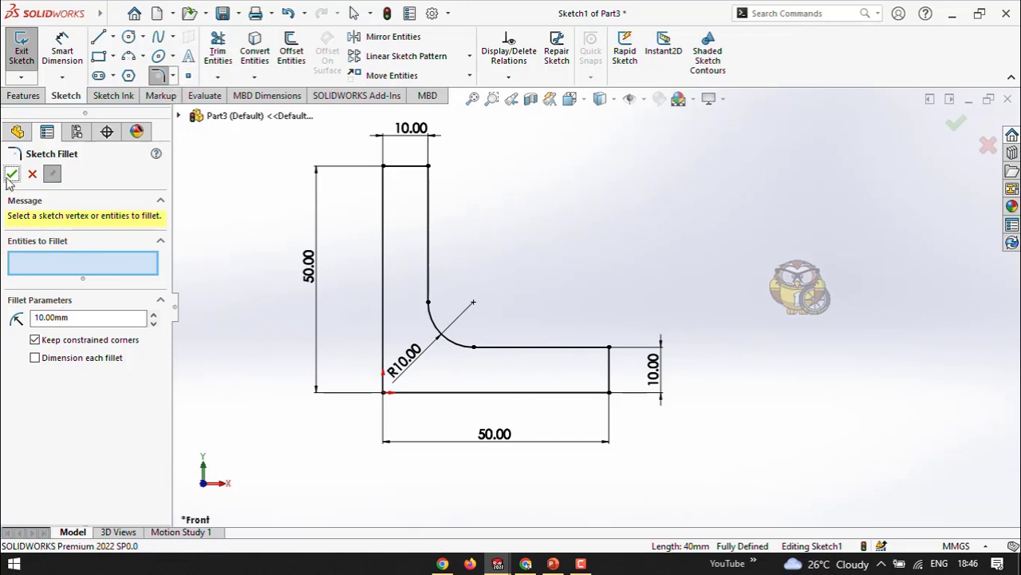
Step: Add a 20 mm sketch fillet to the L profile's outer corner and finish the fillet command
{"action": "double_click", "coordinate": [67, 318]}
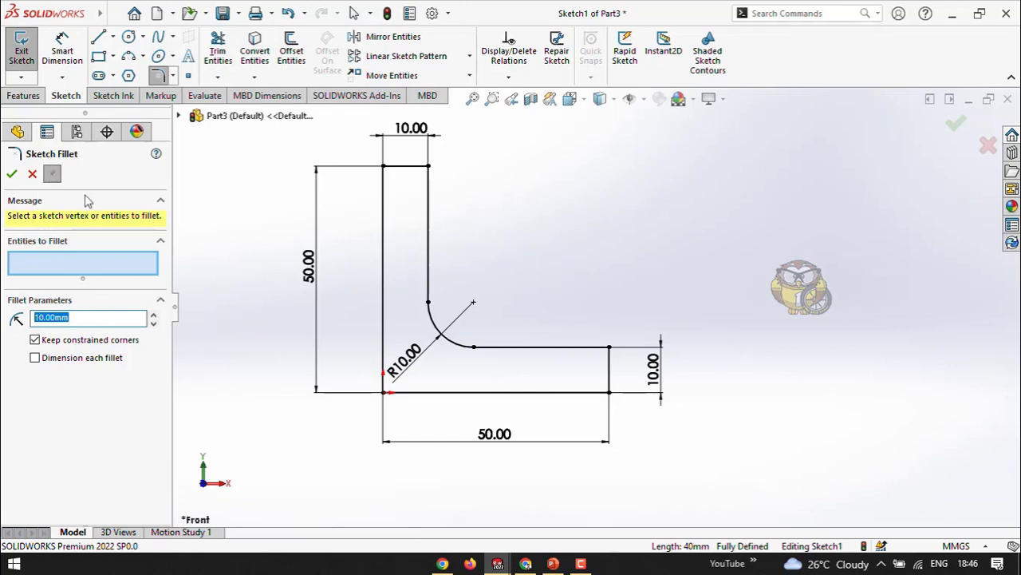
{"action": "type", "text": "2"}
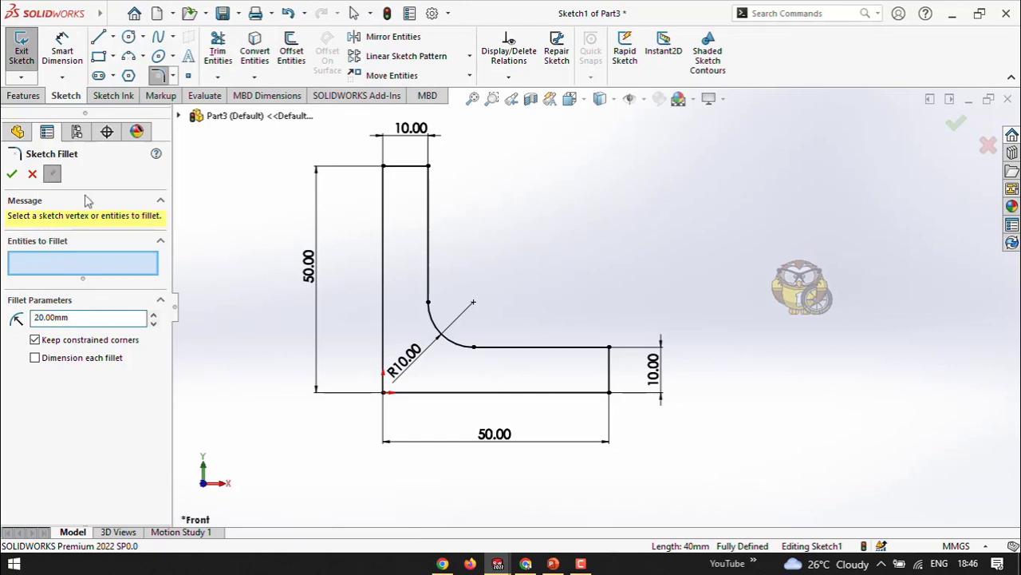
{"action": "left_click", "coordinate": [383, 345]}
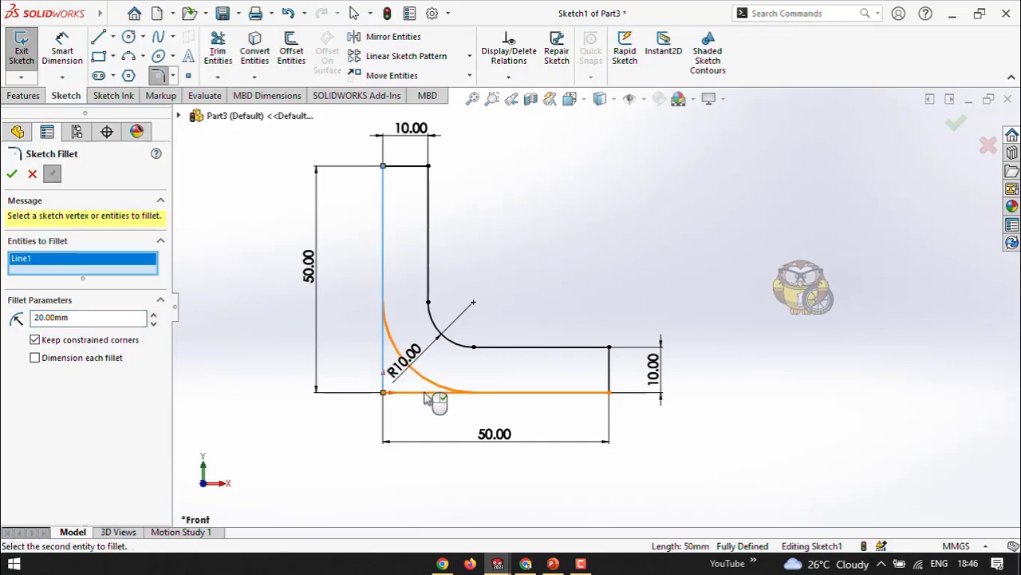
{"action": "left_click", "coordinate": [427, 393]}
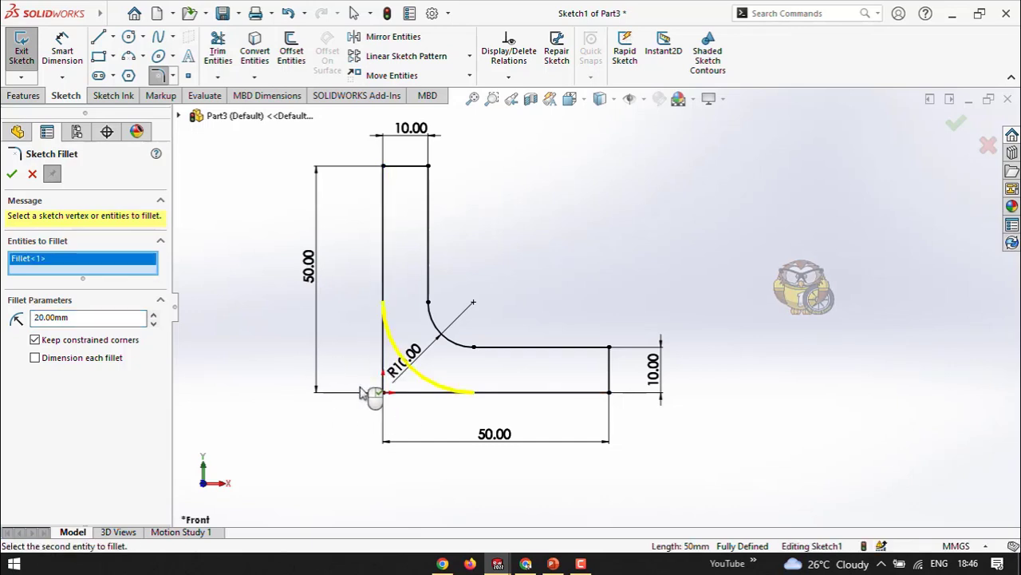
{"action": "left_click", "coordinate": [12, 175]}
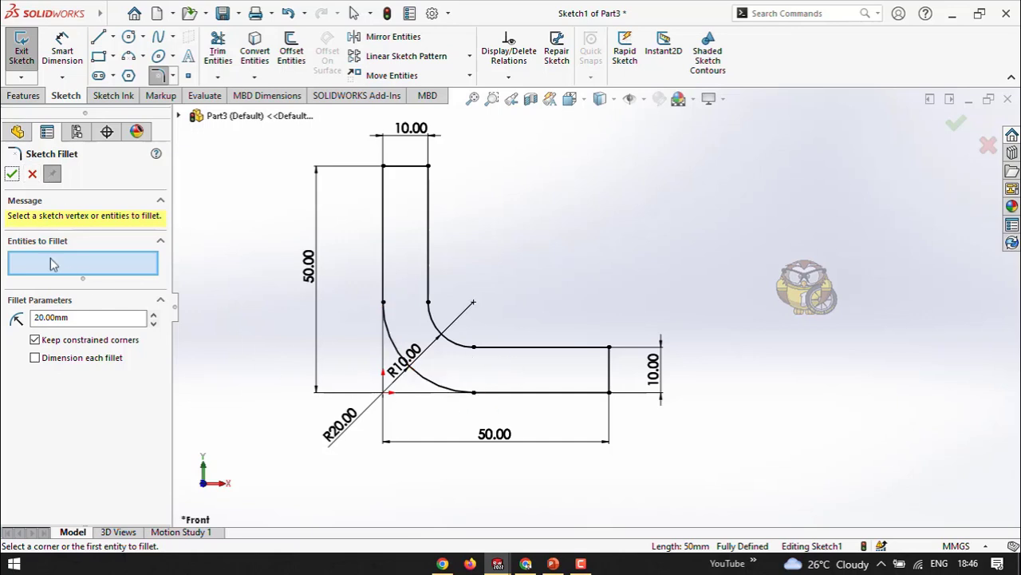
{"action": "left_click", "coordinate": [11, 174]}
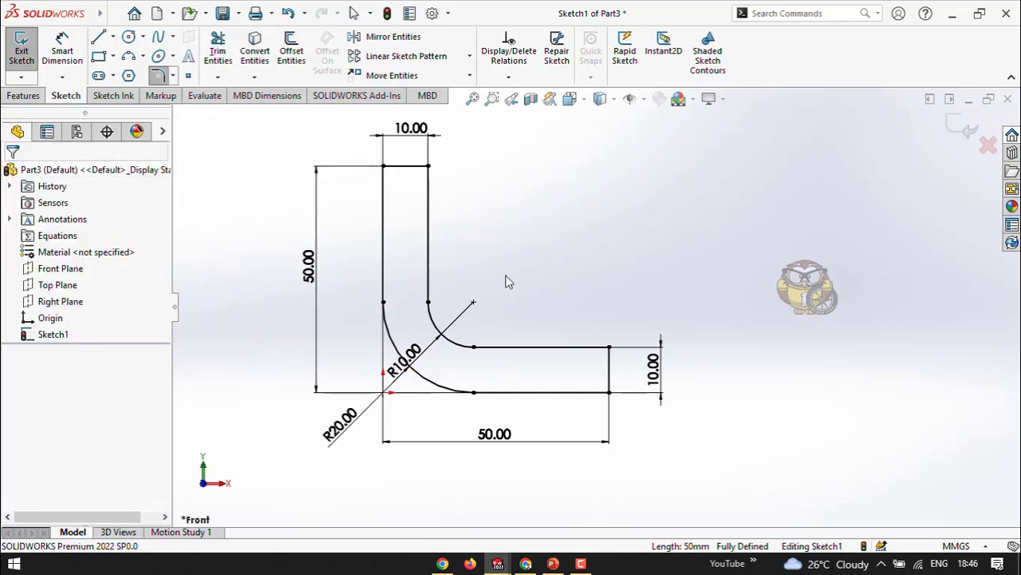
Step: Exit the sketch and set up a boss extrusion of the L profile with a 40 mm depth, checking the PowerPoint drawing for the width
{"action": "mouse_move", "coordinate": [551, 282]}
{"action": "middle_mouse_down"}
{"action": "mouse_move", "coordinate": [520, 290]}
{"action": "mouse_move", "coordinate": [529, 299]}
{"action": "mouse_move", "coordinate": [515, 319]}
{"action": "middle_mouse_up"}
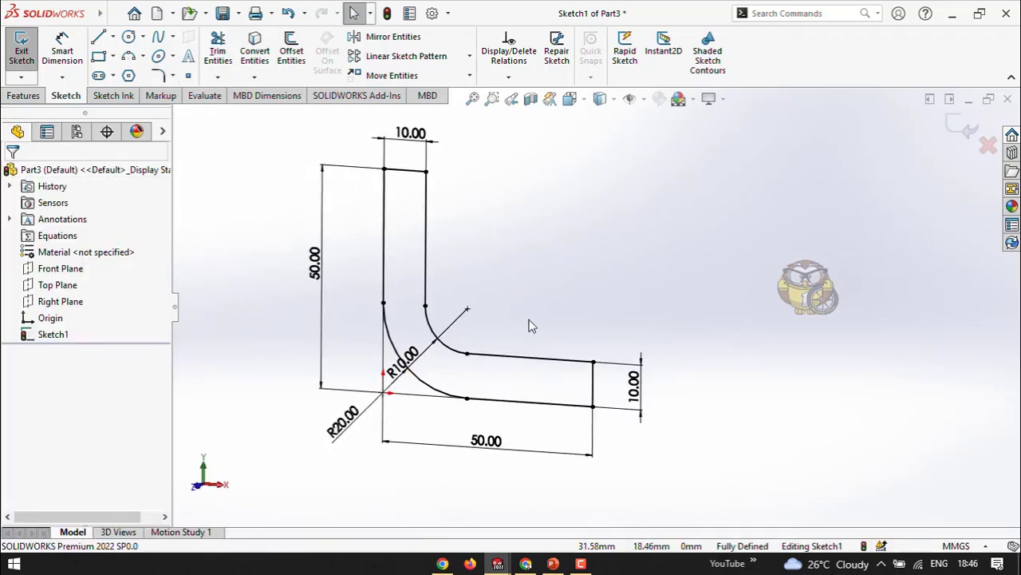
{"action": "left_click", "coordinate": [957, 134]}
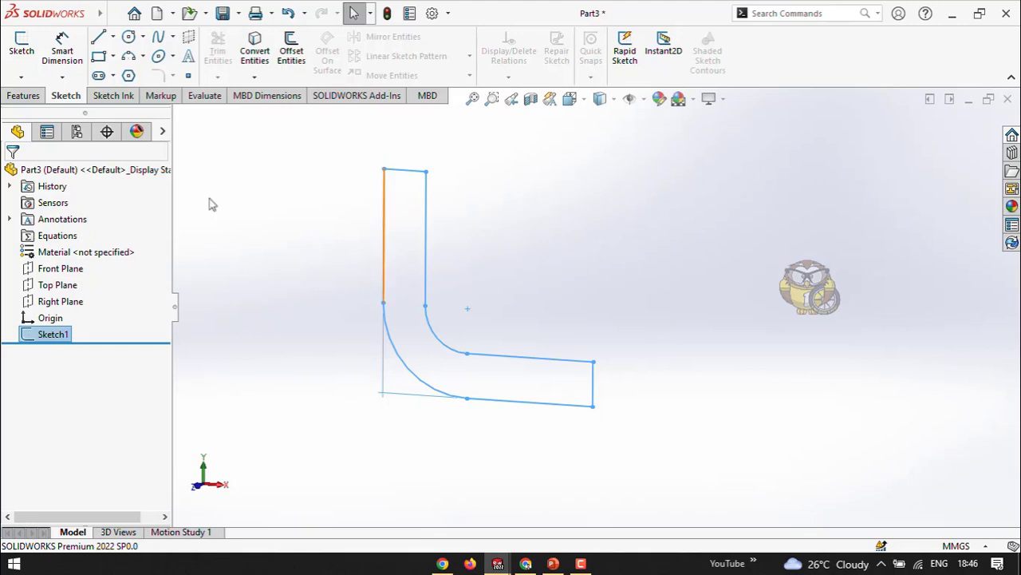
{"action": "left_click", "coordinate": [11, 96]}
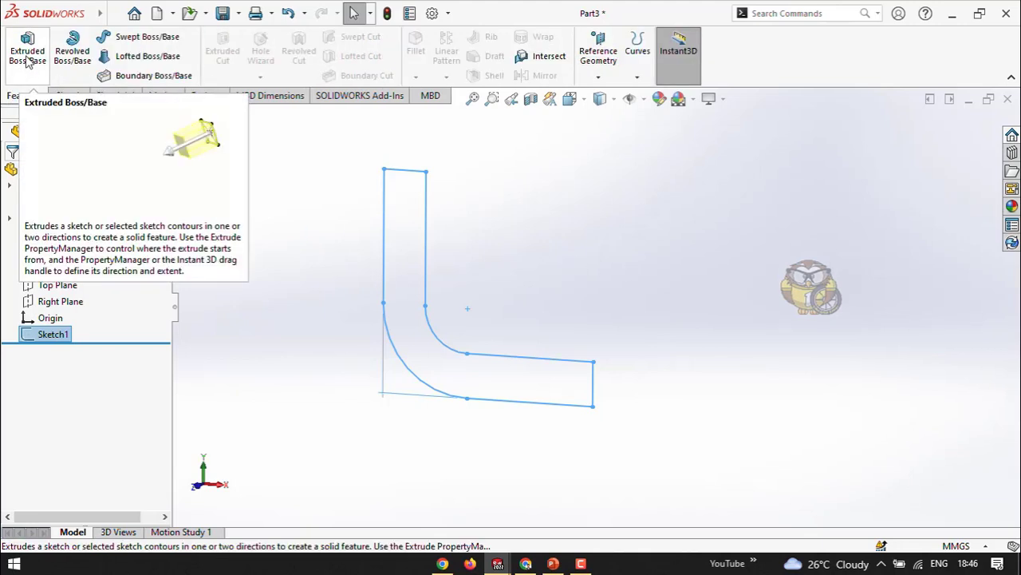
{"action": "left_click", "coordinate": [28, 61]}
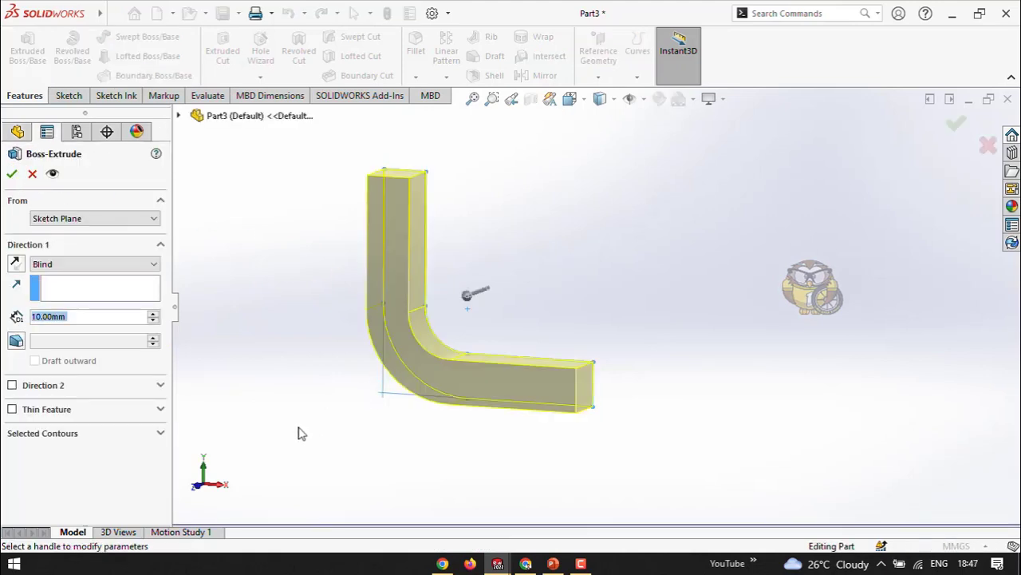
{"action": "left_click", "coordinate": [555, 563]}
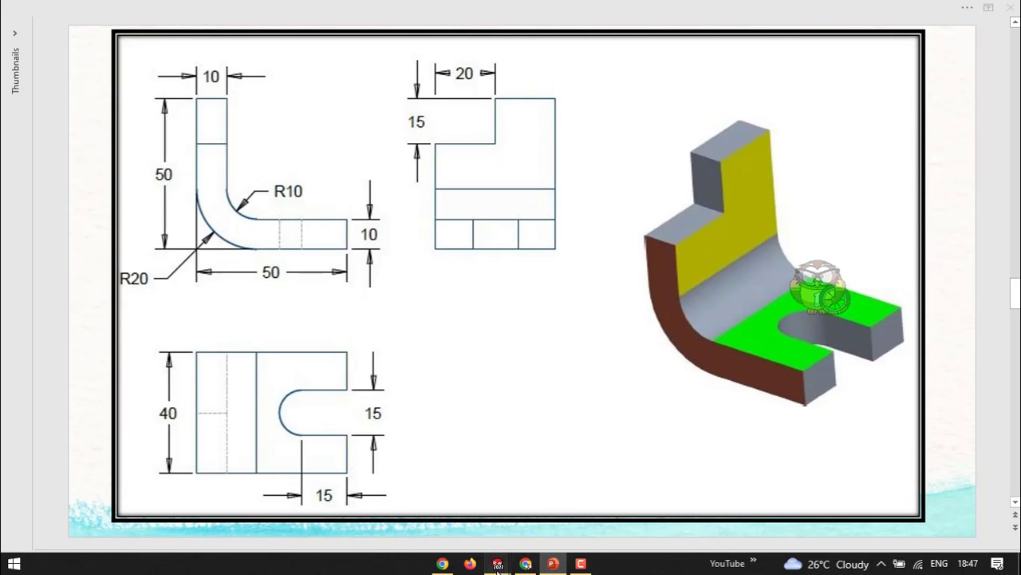
{"action": "mouse_move", "coordinate": [498, 565]}
{"action": "left_click", "coordinate": [605, 519]}
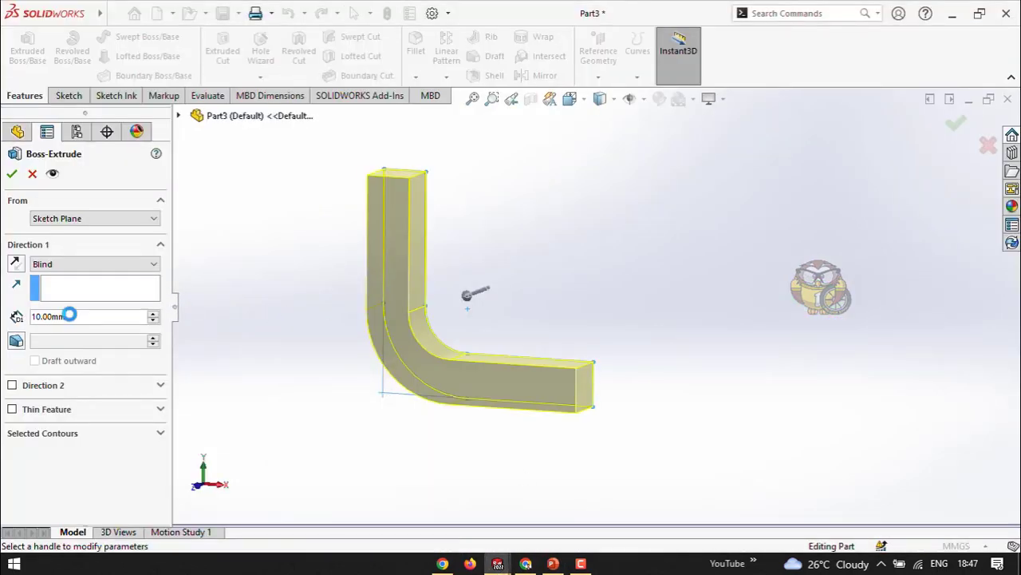
{"action": "left_click", "coordinate": [70, 315]}
{"action": "type", "text": "40"}
{"action": "key", "text": "Return"}
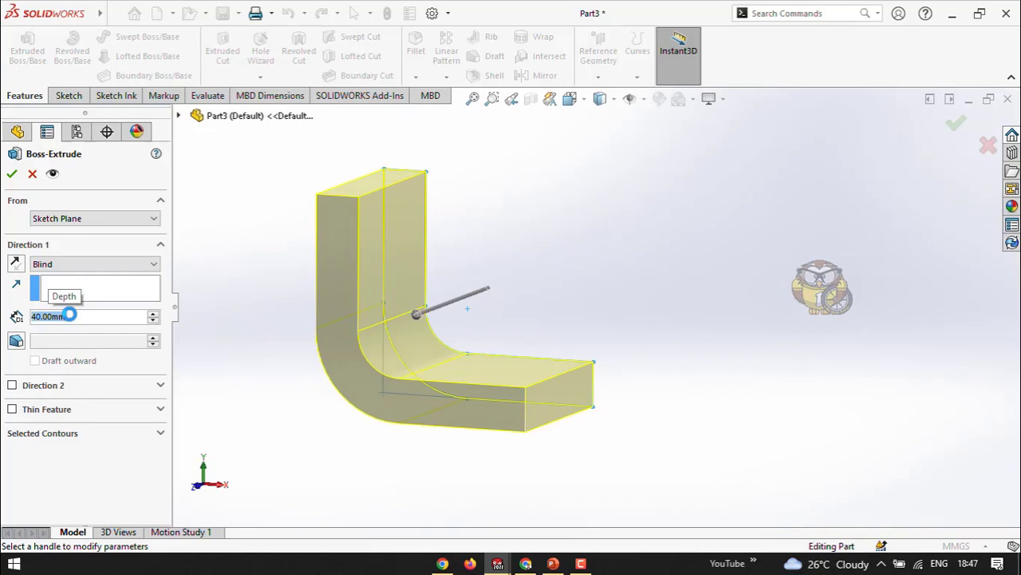
Step: Set the L profile extrusion to Mid Plane with a 40 mm depth, check it against the PowerPoint drawing and finish the feature
{"action": "left_click", "coordinate": [154, 266]}
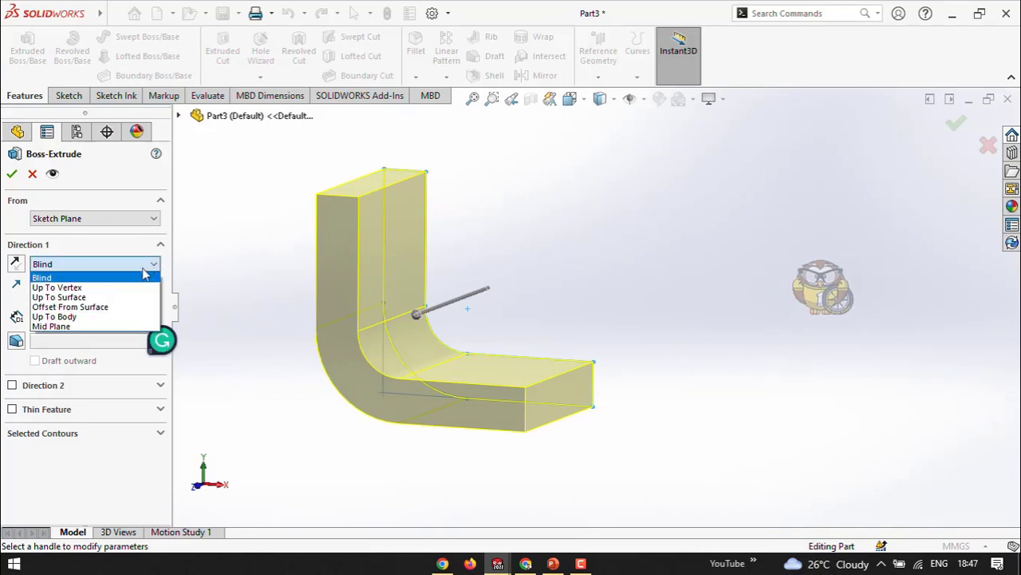
{"action": "left_click", "coordinate": [94, 327]}
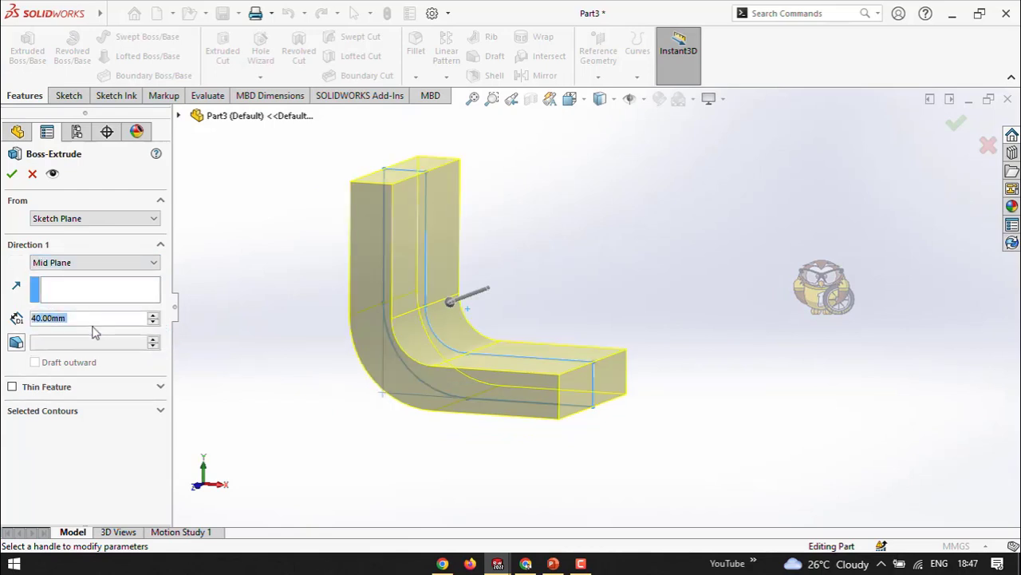
{"action": "middle_click_drag", "start_coordinate": [295, 251], "coordinate": [279, 313]}
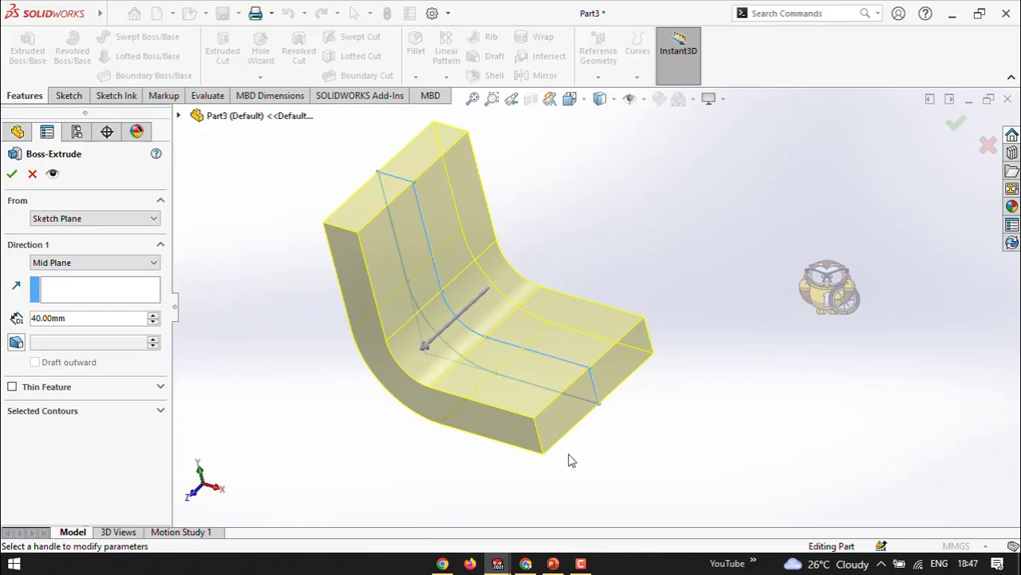
{"action": "left_click", "coordinate": [553, 563]}
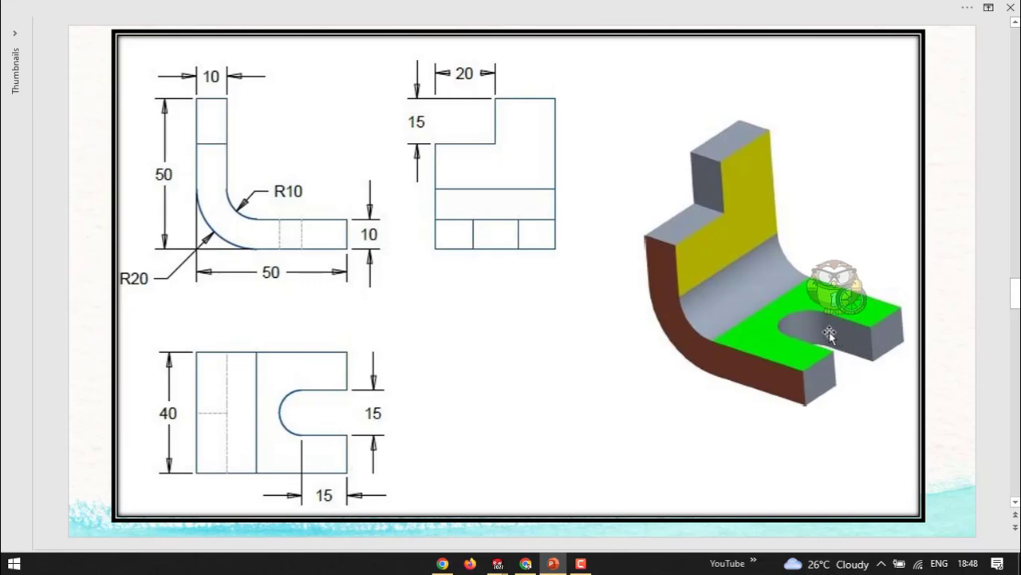
{"action": "mouse_move", "coordinate": [498, 563]}
{"action": "left_click", "coordinate": [563, 508]}
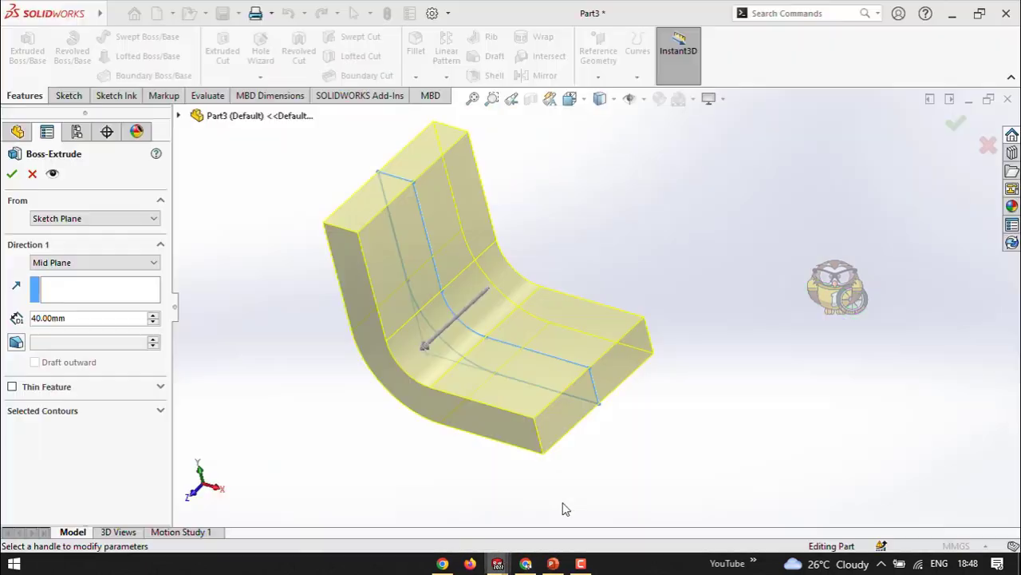
{"action": "left_click", "coordinate": [12, 173]}
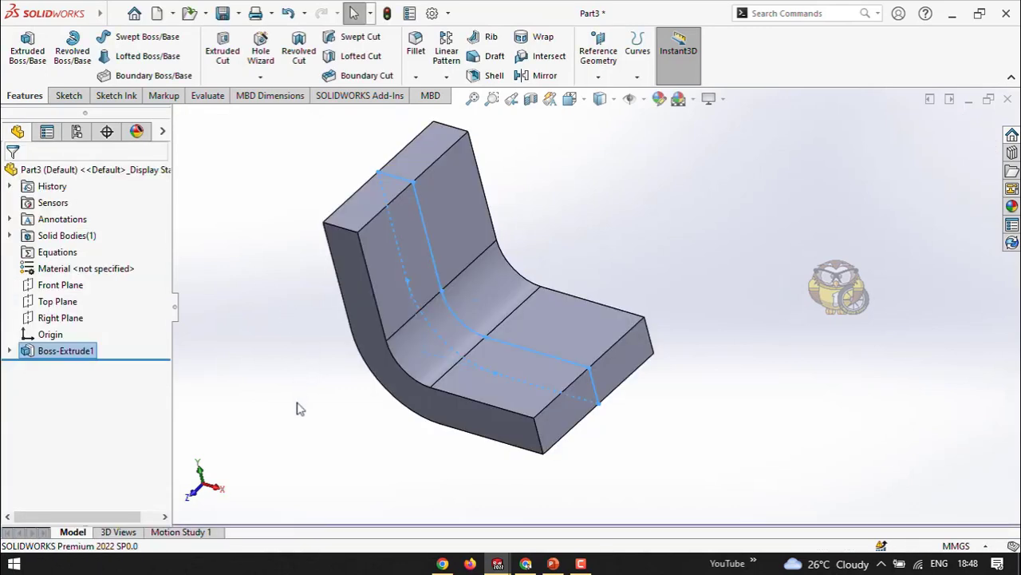
Step: Examine where the Front Plane cuts through the bracket in SOLIDWORKS and check the slot's position and dimensions in the PowerPoint drawing
{"action": "left_click", "coordinate": [63, 284]}
{"action": "middle_click_drag", "start_coordinate": [728, 324], "coordinate": [744, 340]}
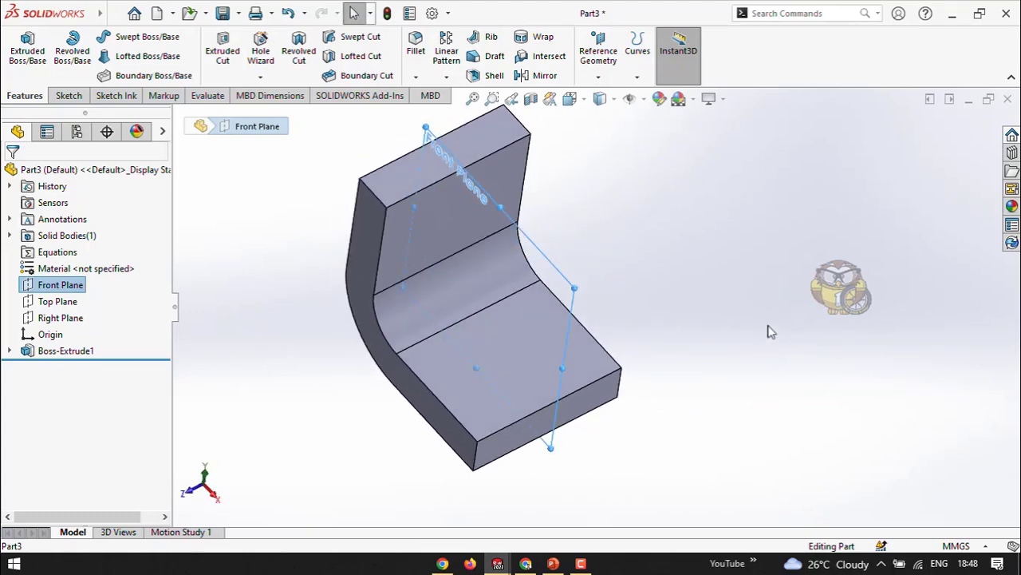
{"action": "left_click", "coordinate": [690, 327]}
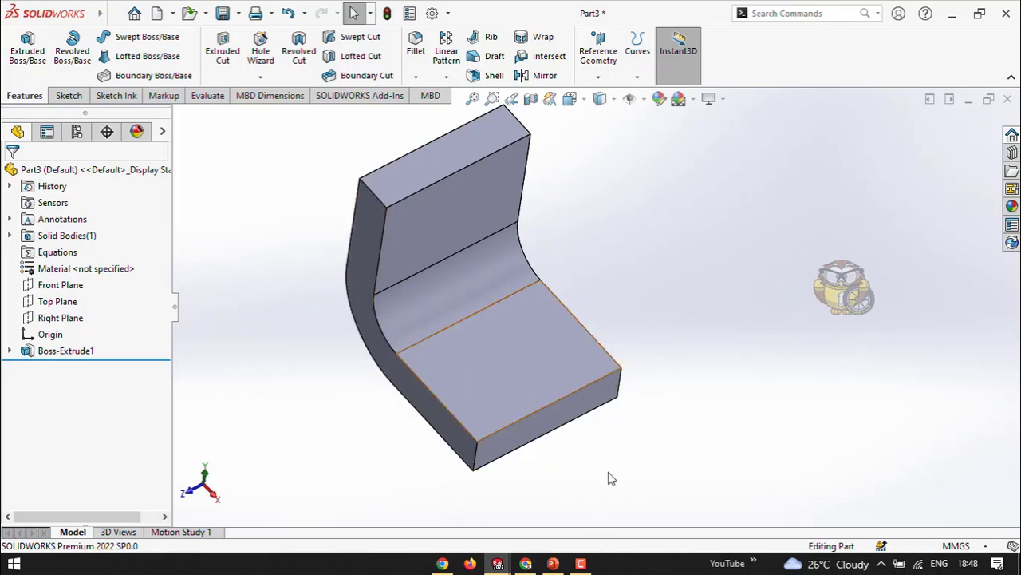
{"action": "left_click", "coordinate": [553, 564]}
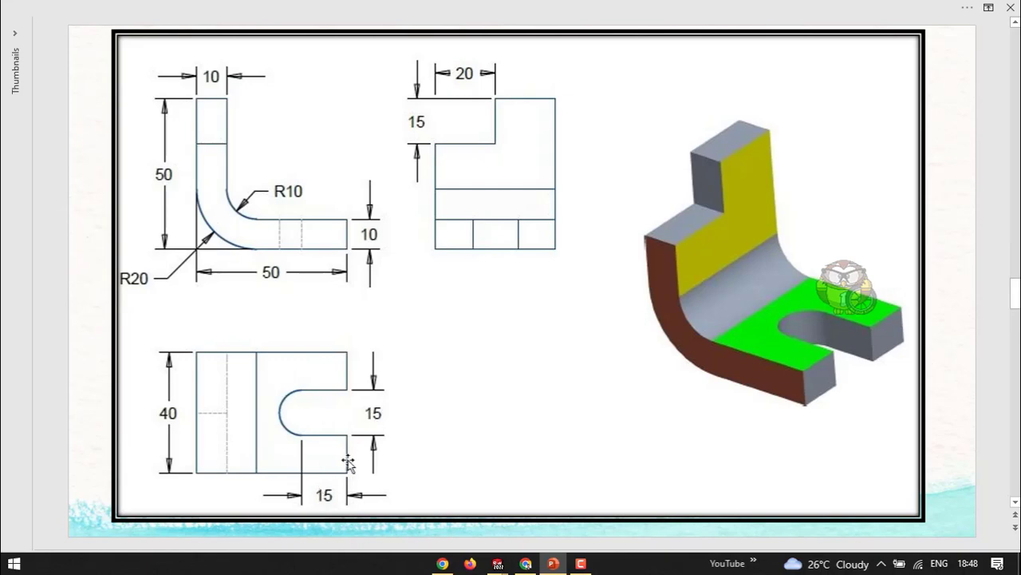
{"action": "left_click", "coordinate": [590, 510]}
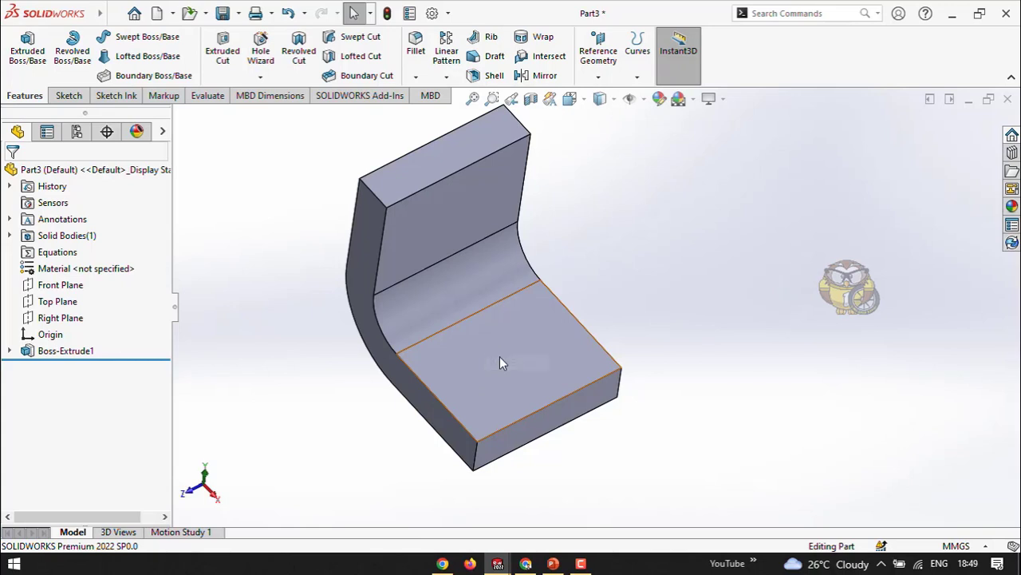
Step: Examine the inner faces of the vertical and horizontal legs as possible sketch faces for the cuts
{"action": "left_click", "coordinate": [442, 201]}
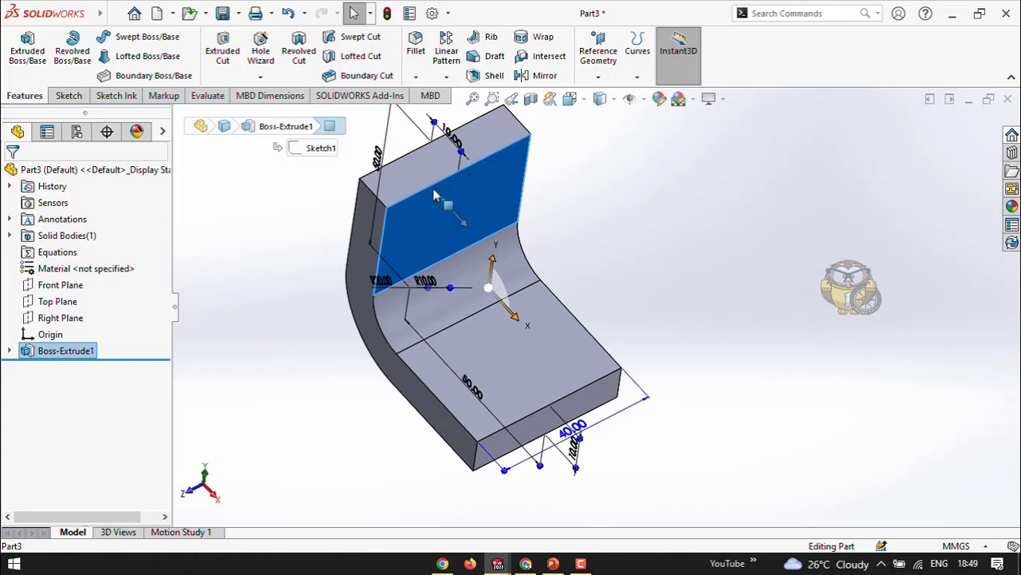
{"action": "left_click", "coordinate": [628, 267]}
{"action": "left_click", "coordinate": [545, 348]}
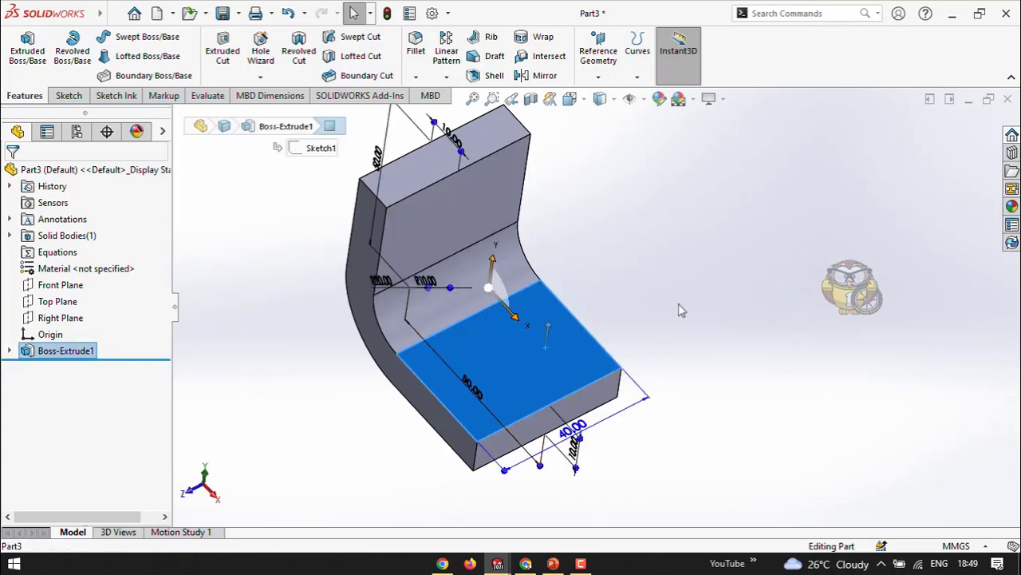
{"action": "left_click", "coordinate": [680, 310]}
{"action": "left_click", "coordinate": [544, 354]}
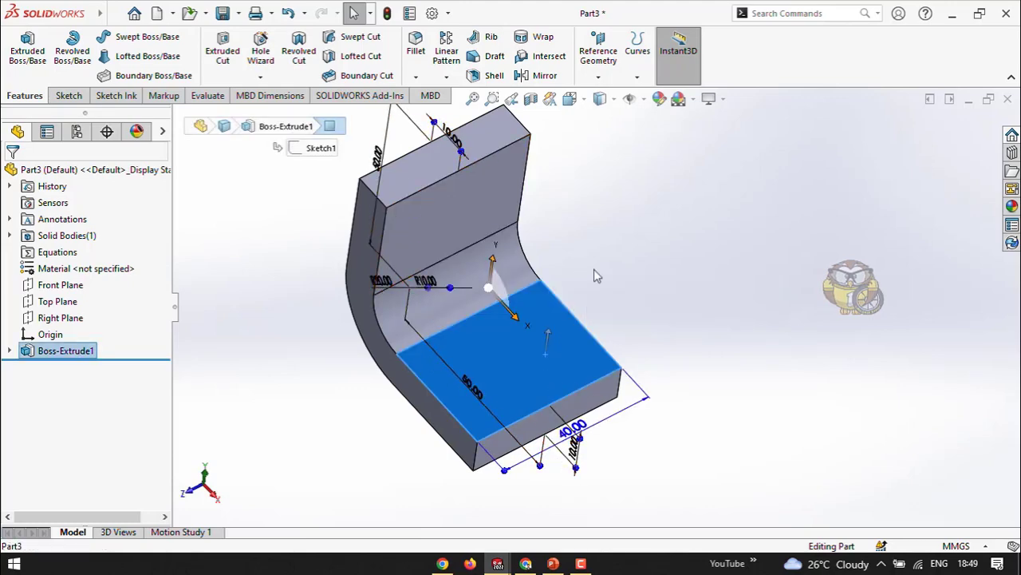
{"action": "middle_click_drag", "start_coordinate": [593, 270], "coordinate": [599, 228]}
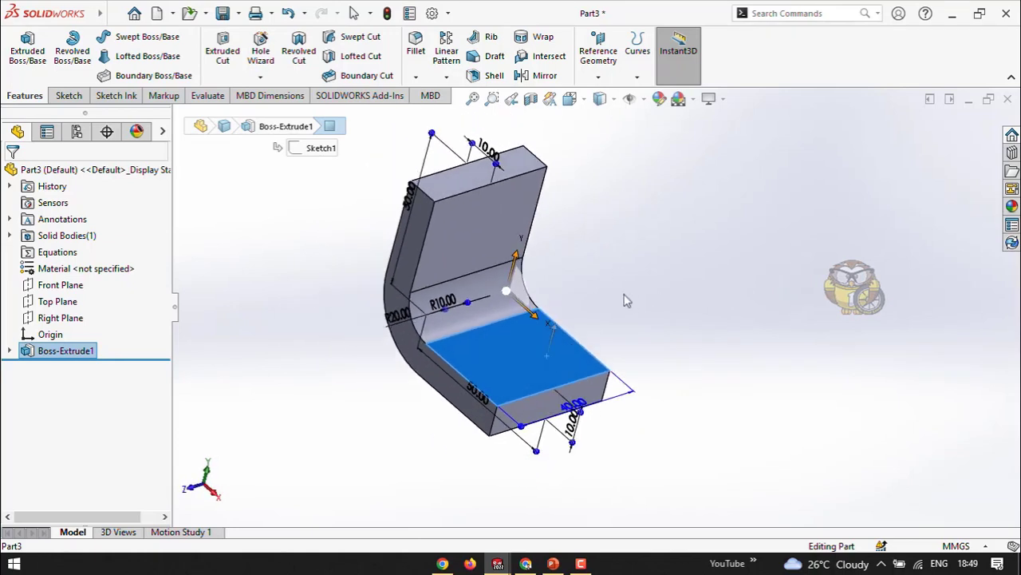
{"action": "scroll", "coordinate": [592, 283], "scroll_direction": "up", "scroll_amount": 1}
{"action": "scroll", "coordinate": [565, 274], "scroll_direction": "down", "scroll_amount": 2}
{"action": "scroll", "coordinate": [583, 292], "scroll_direction": "up", "scroll_amount": 1}
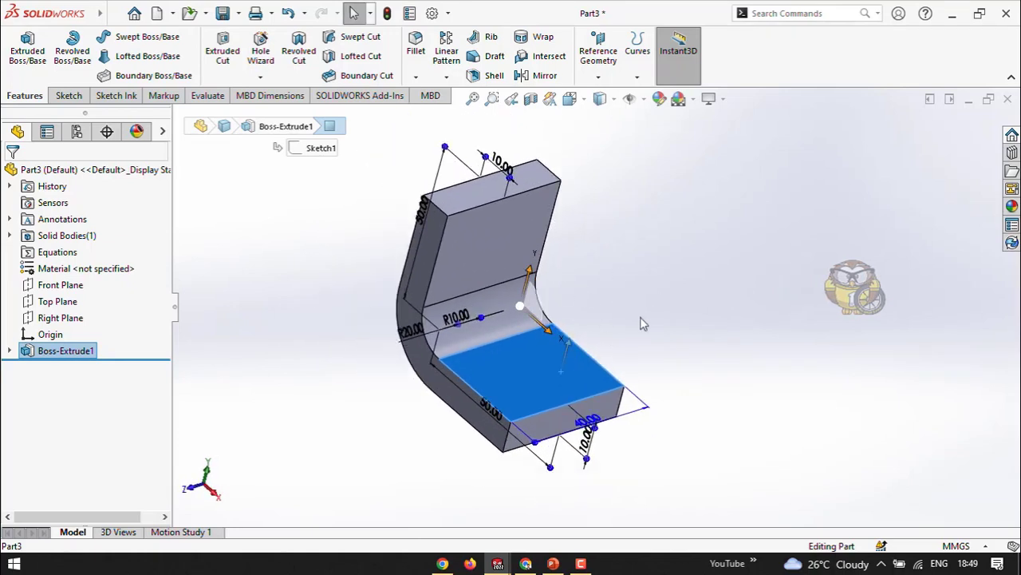
{"action": "scroll", "coordinate": [651, 344], "scroll_direction": "down", "scroll_amount": 1}
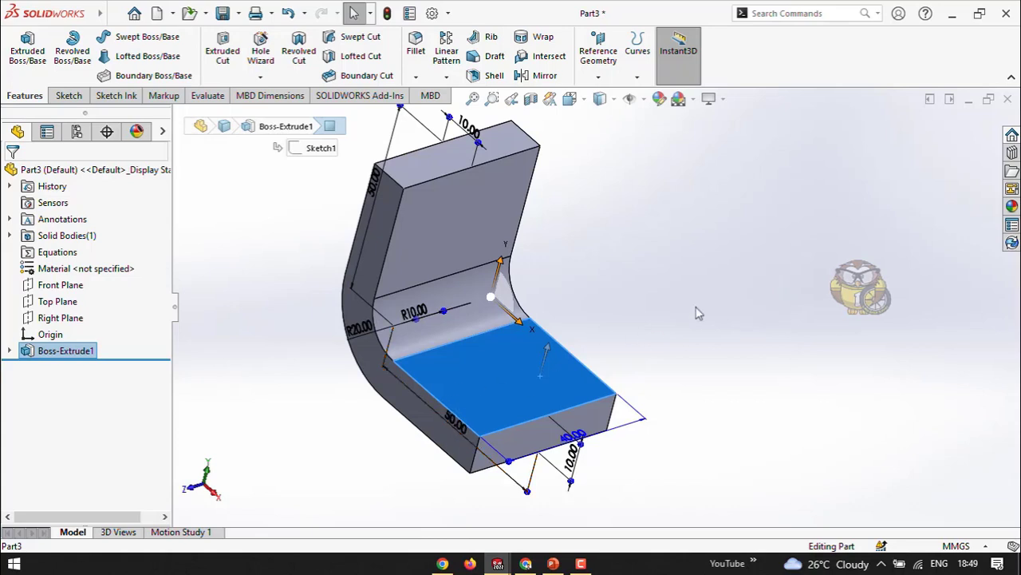
Step: Start a sketch on the upper face of the horizontal leg and show the model in Wireframe display style
{"action": "key", "text": "Escape"}
{"action": "left_click", "coordinate": [489, 379]}
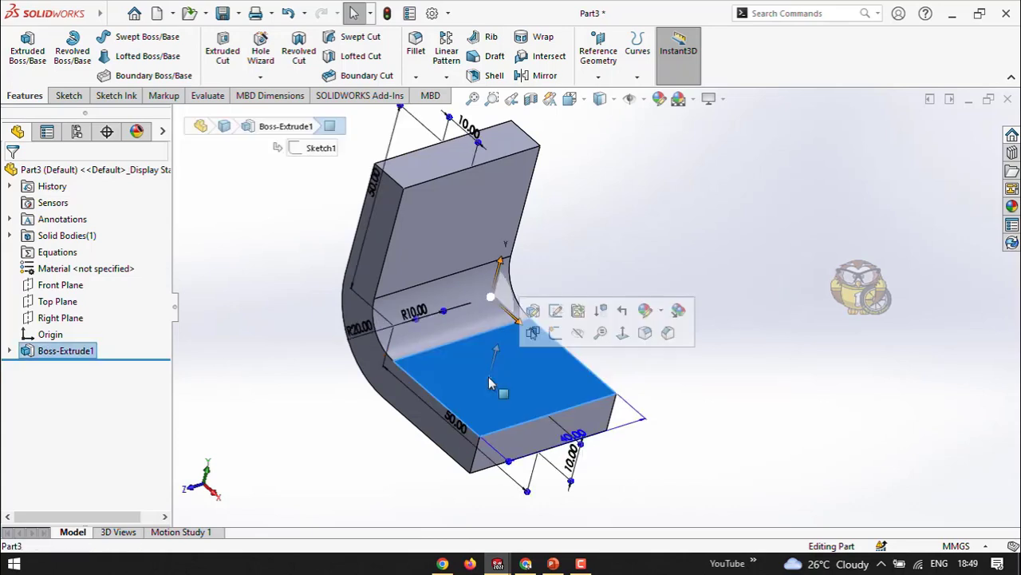
{"action": "left_click", "coordinate": [555, 334]}
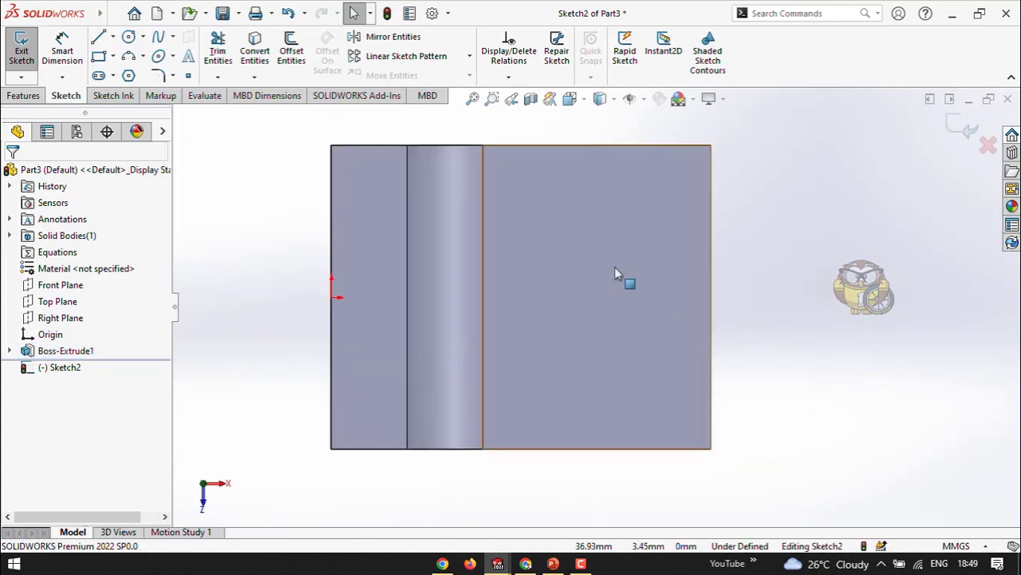
{"action": "left_click", "coordinate": [613, 98]}
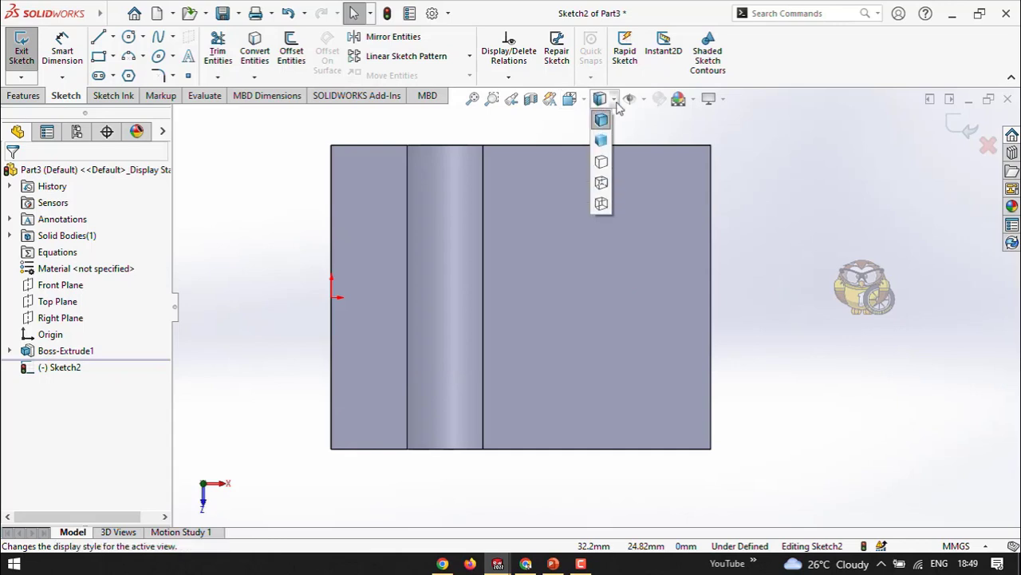
{"action": "left_click", "coordinate": [602, 179]}
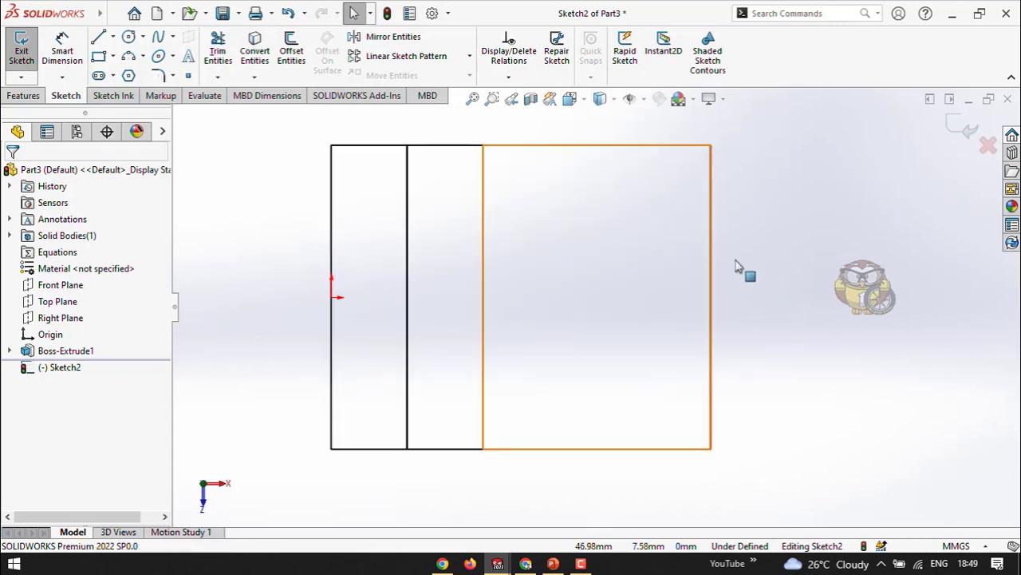
{"action": "left_click", "coordinate": [614, 98]}
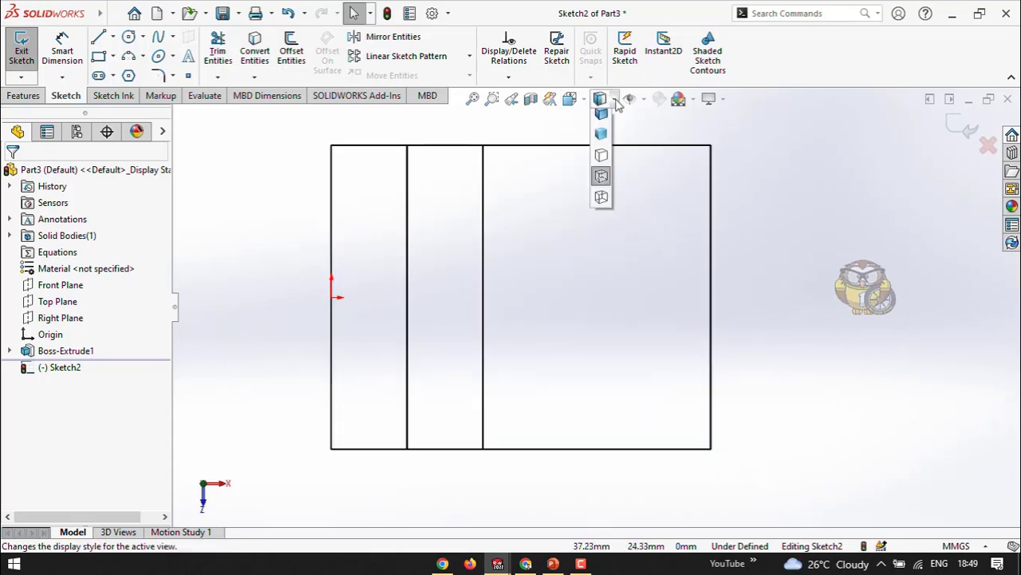
{"action": "left_click", "coordinate": [603, 201]}
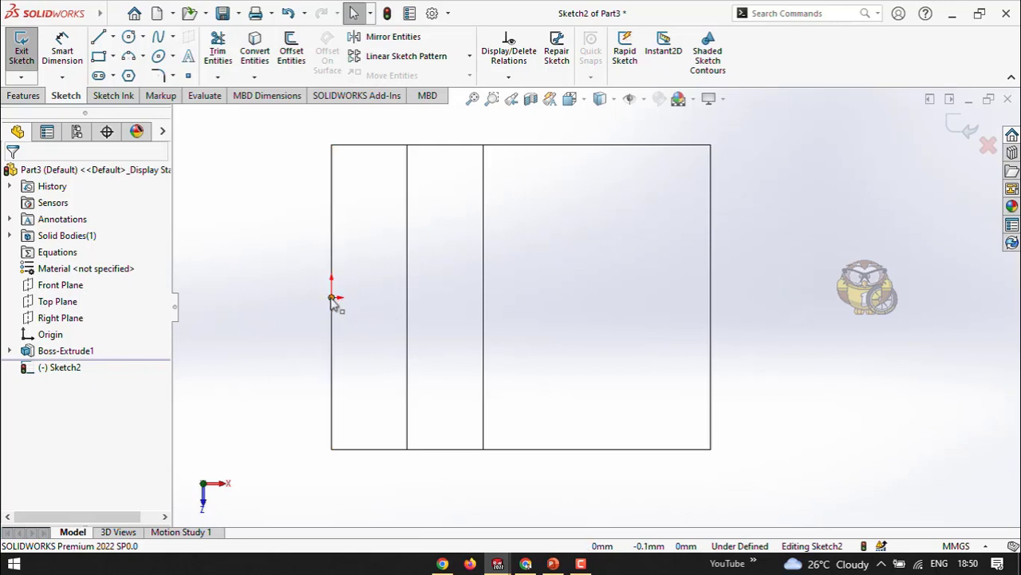
Step: Draw a horizontal centerline from the origin across the bracket to just beyond the horizontal leg's end edge
{"action": "left_click", "coordinate": [113, 37]}
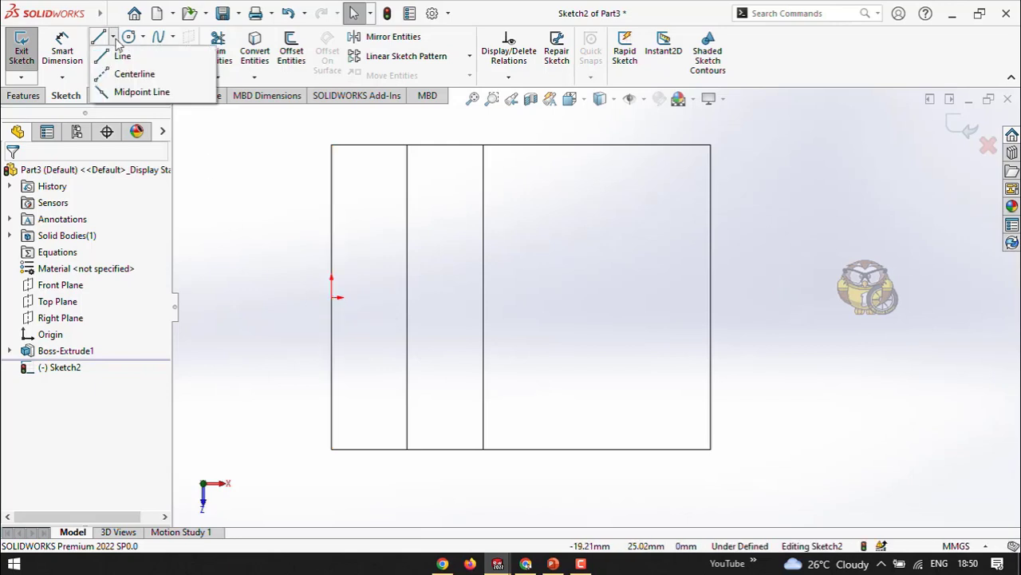
{"action": "left_click", "coordinate": [128, 74]}
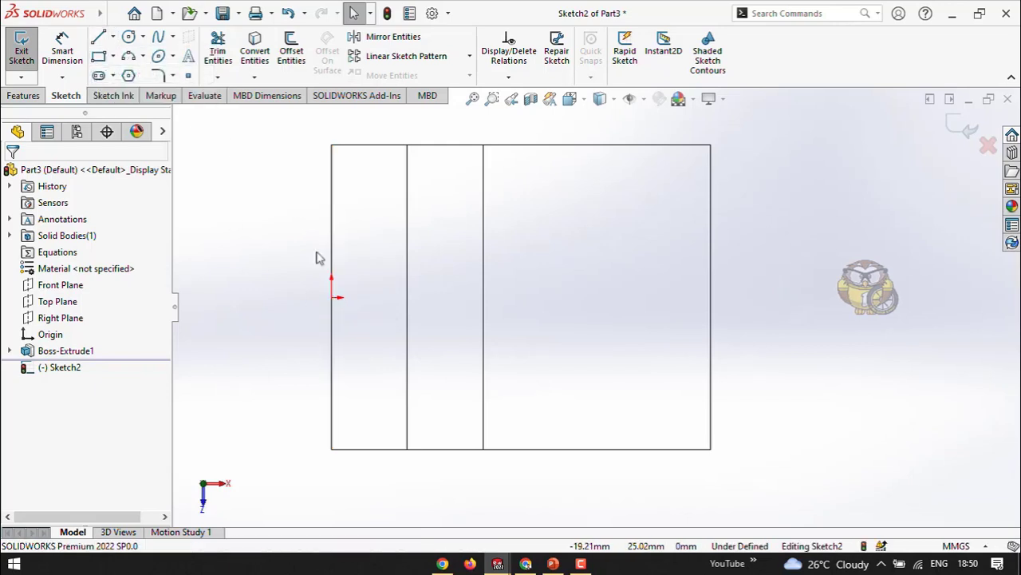
{"action": "left_click", "coordinate": [332, 298]}
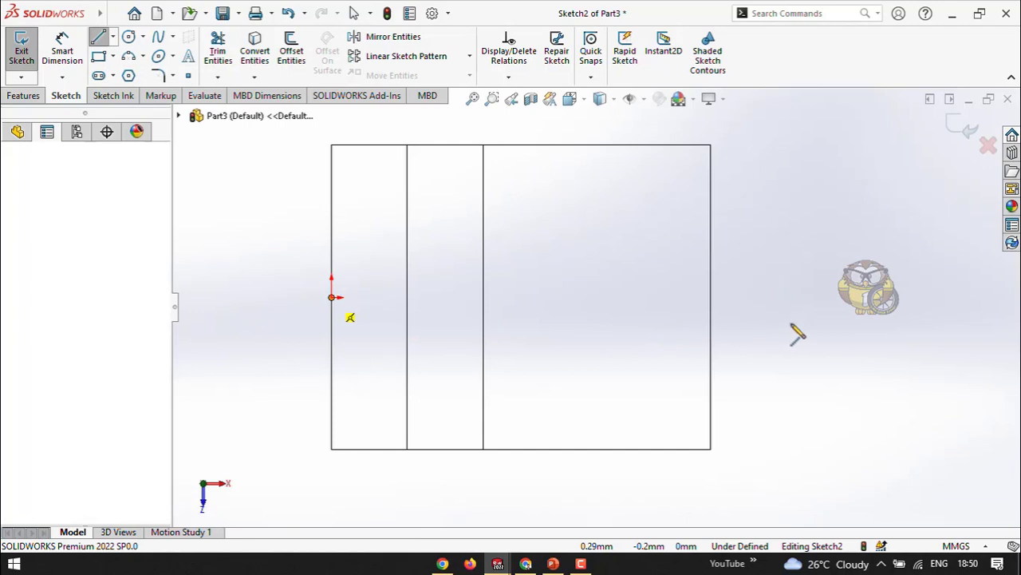
{"action": "left_click", "coordinate": [735, 297]}
{"action": "right_click", "coordinate": [802, 214]}
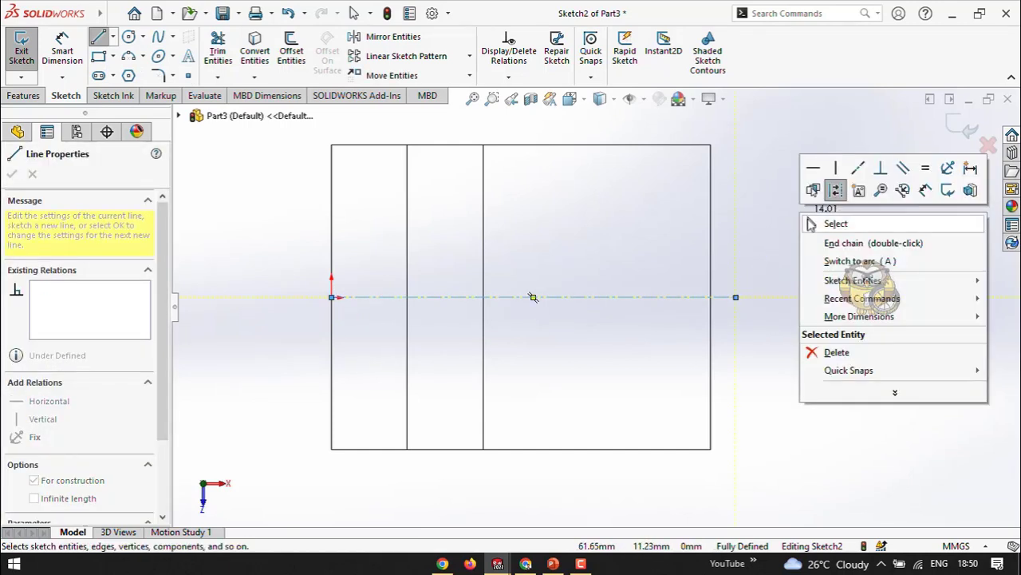
{"action": "left_click", "coordinate": [830, 240]}
{"action": "key", "text": "Escape"}
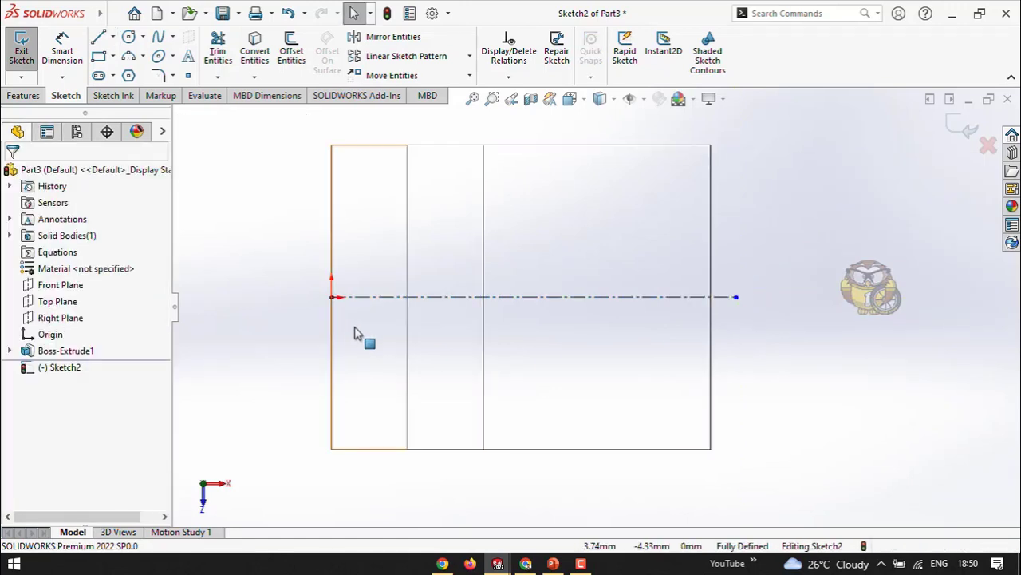
Step: Exit the centerline sketch discarding its changes, and set the model's display style to Shaded without edges
{"action": "left_click", "coordinate": [988, 146]}
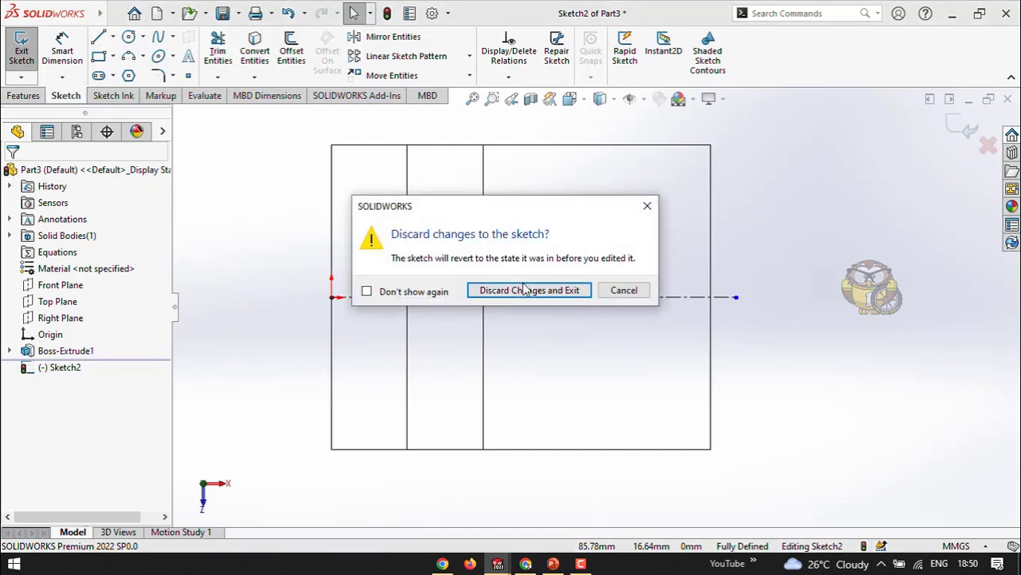
{"action": "left_click", "coordinate": [524, 290]}
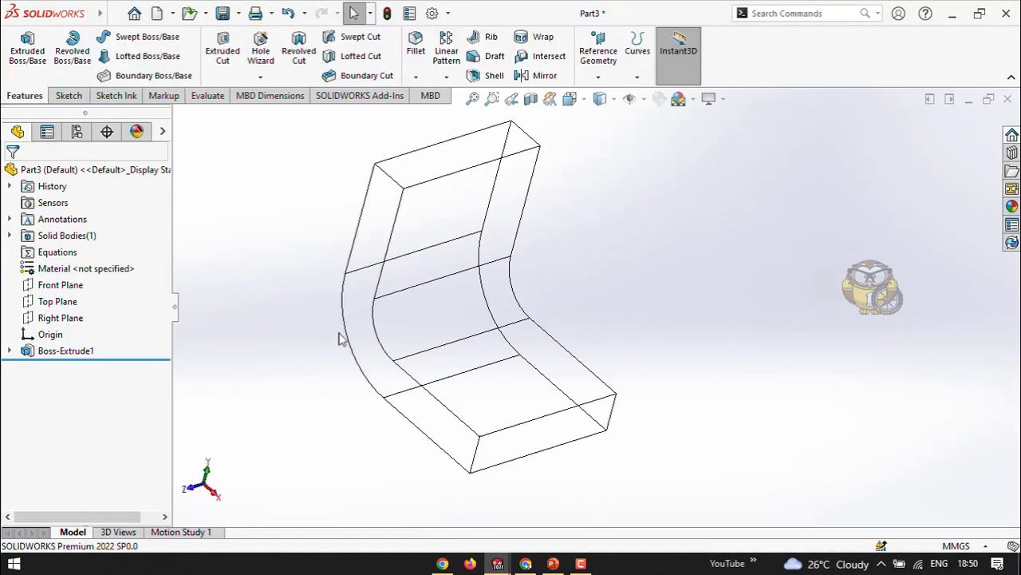
{"action": "left_click", "coordinate": [611, 102]}
{"action": "left_click", "coordinate": [600, 144]}
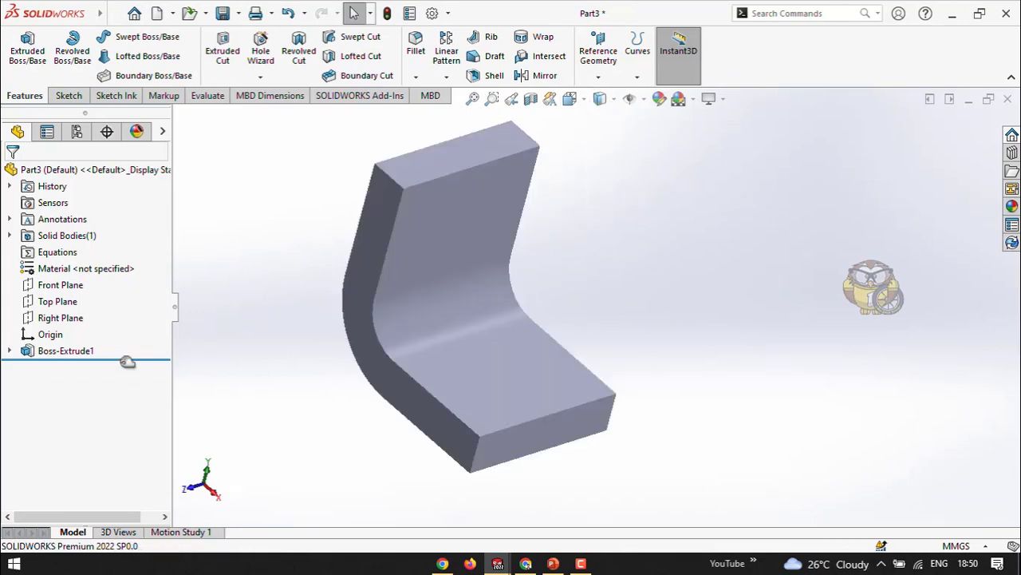
Step: Edit the bracket's boss extrusion and change its end condition to Blind, keeping the 40 mm depth
{"action": "left_click", "coordinate": [70, 351]}
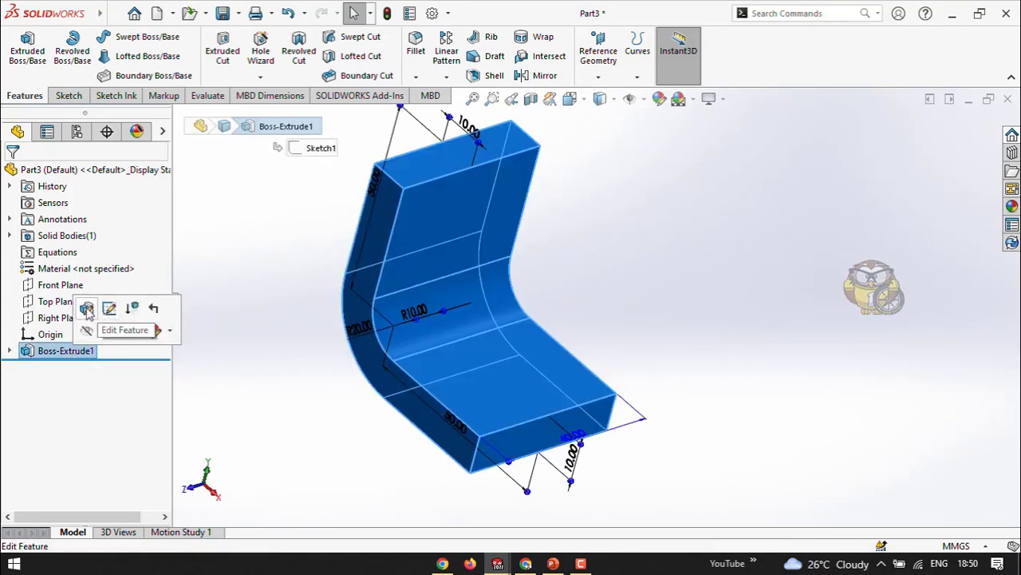
{"action": "left_click", "coordinate": [87, 310]}
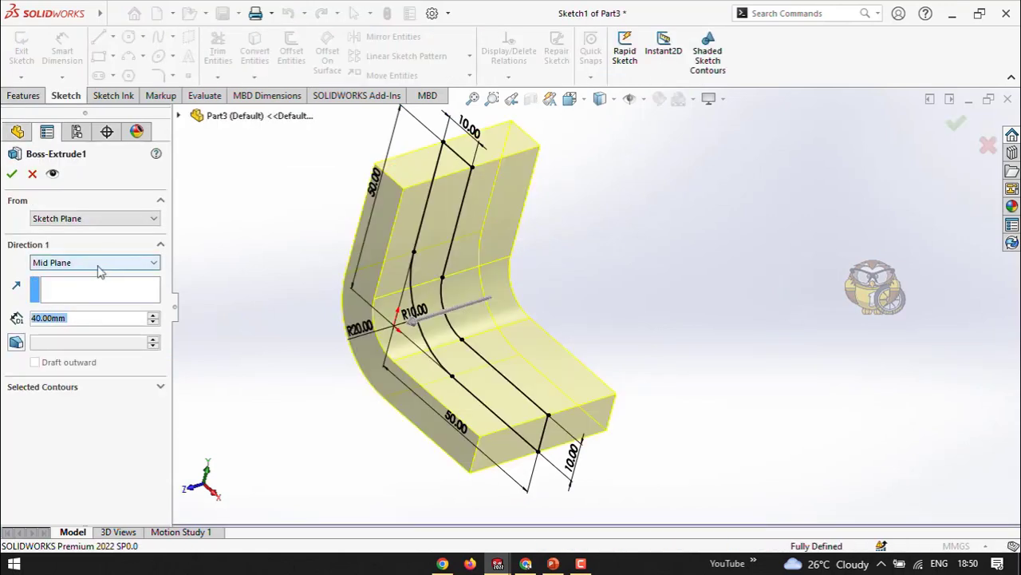
{"action": "left_click", "coordinate": [98, 267]}
{"action": "left_click", "coordinate": [56, 277]}
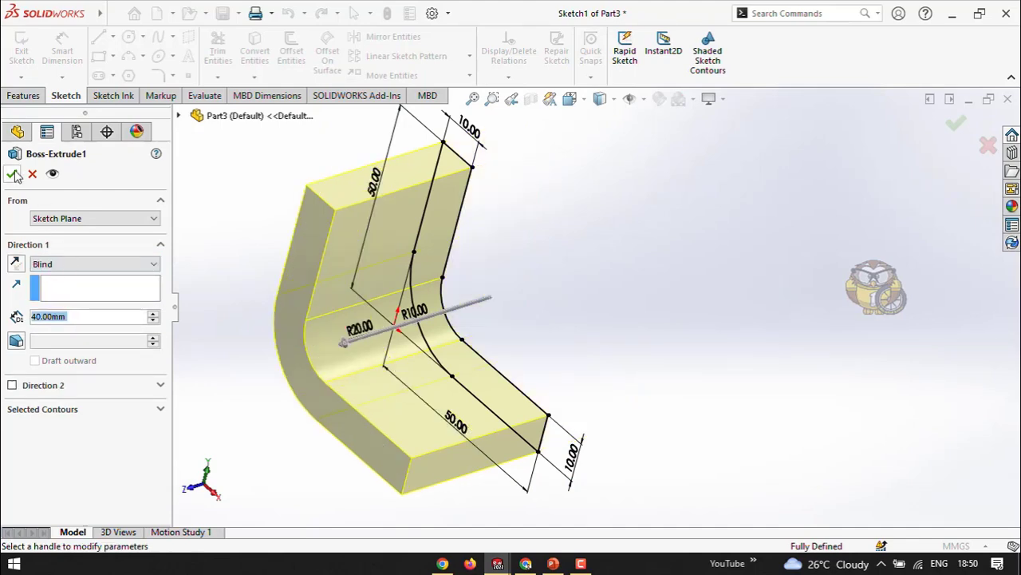
{"action": "middle_click_drag", "start_coordinate": [615, 353], "coordinate": [492, 393]}
{"action": "scroll", "coordinate": [421, 327], "scroll_direction": "down", "scroll_amount": 2}
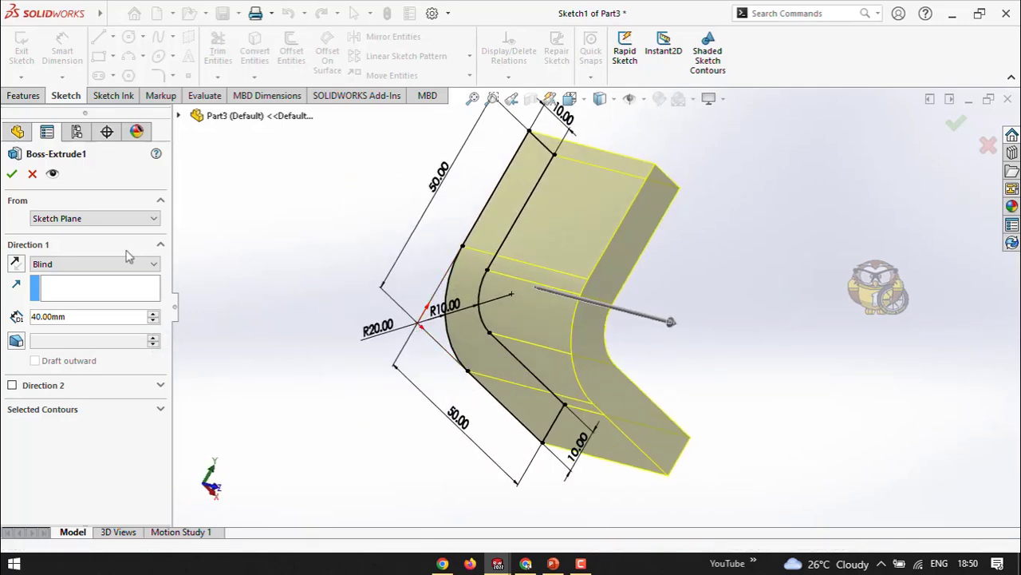
{"action": "key", "text": "Return"}
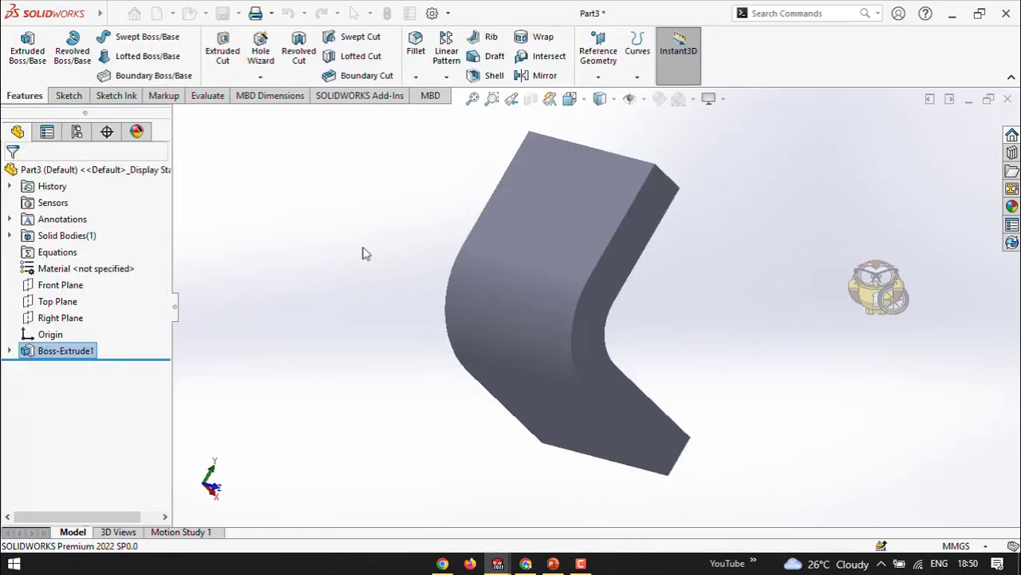
Step: Start a sketch on the upper face of the bracket's horizontal leg
{"action": "middle_click_drag", "start_coordinate": [365, 250], "coordinate": [285, 257]}
{"action": "left_click", "coordinate": [636, 391]}
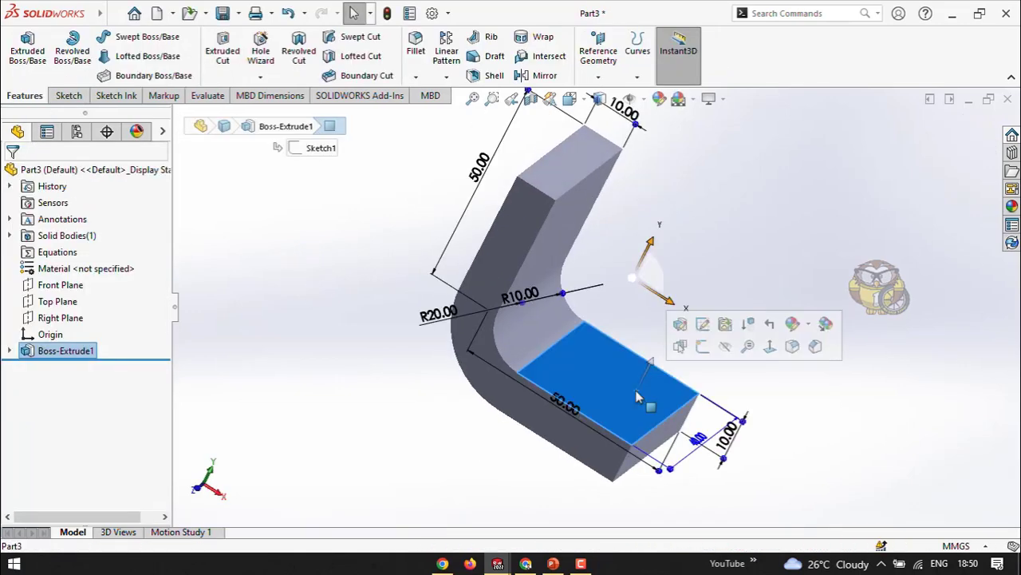
{"action": "left_click", "coordinate": [699, 352]}
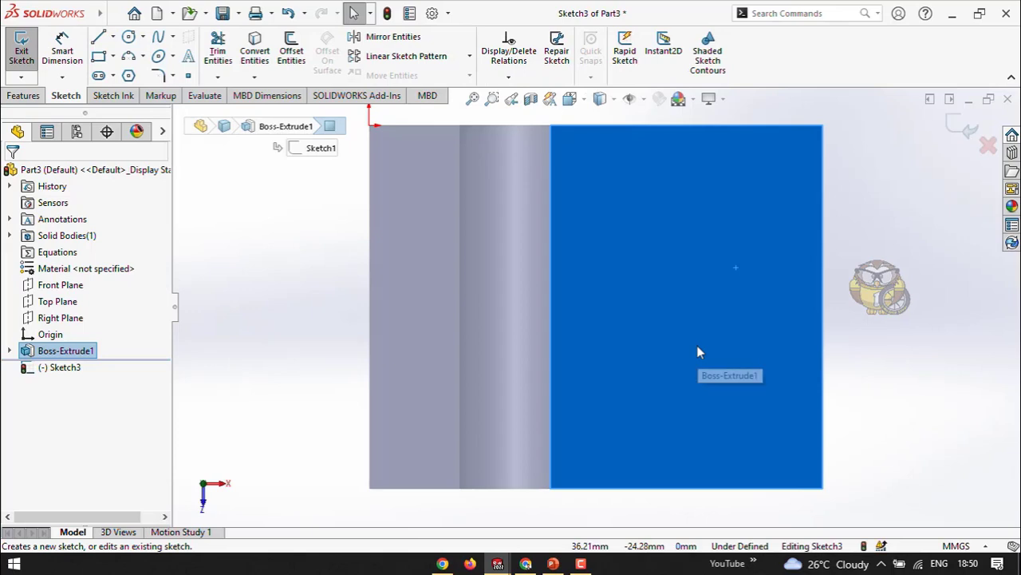
{"action": "scroll", "coordinate": [338, 354], "scroll_direction": "up", "scroll_amount": 1}
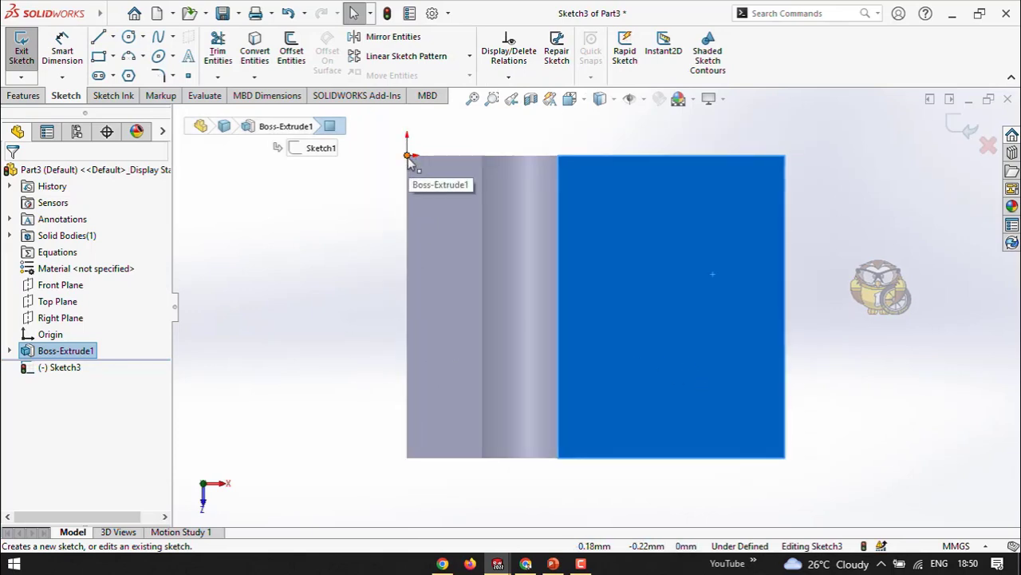
Step: Draw a horizontal centerline about 33 mm long from the midpoint of the face's bend-side edge to just beyond the leg's end edge
{"action": "left_click", "coordinate": [113, 37]}
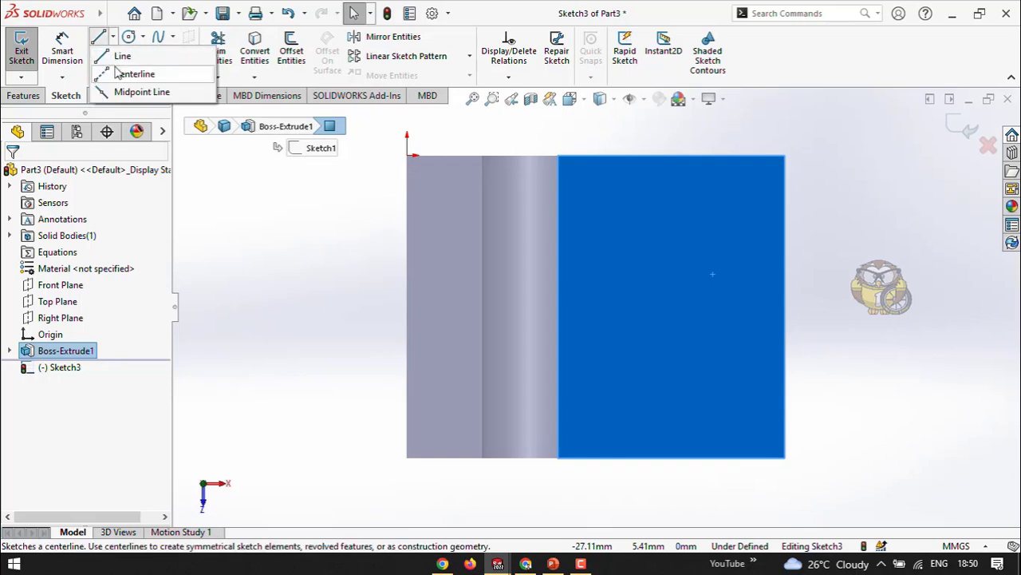
{"action": "left_click", "coordinate": [558, 307]}
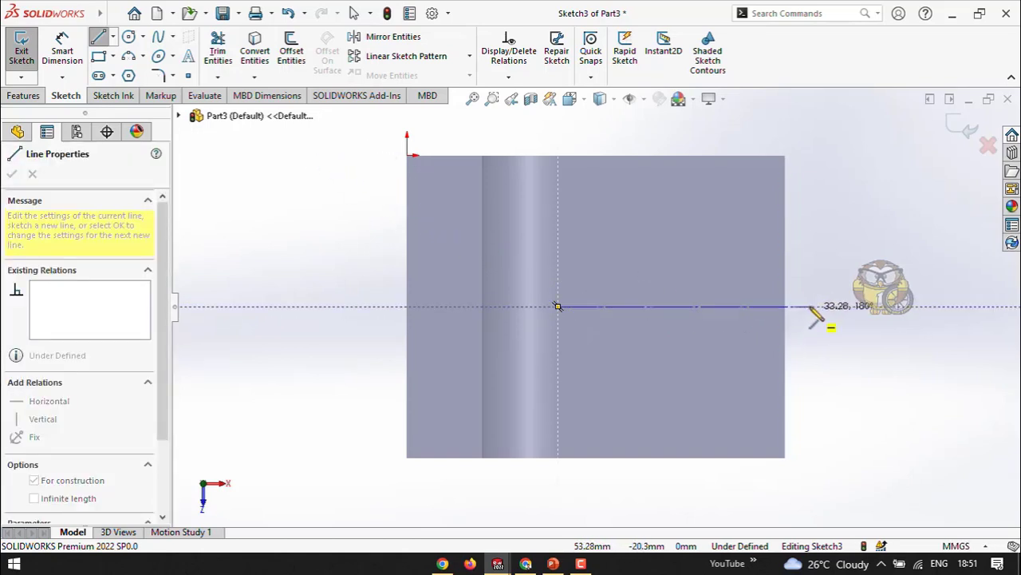
{"action": "left_click", "coordinate": [811, 307]}
{"action": "right_click", "coordinate": [814, 270]}
{"action": "left_click", "coordinate": [837, 289]}
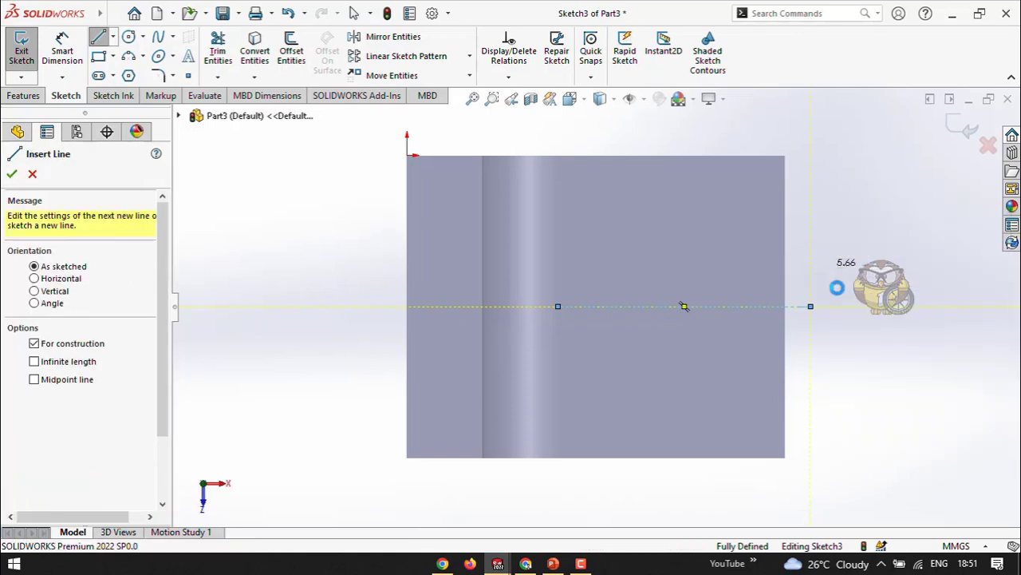
{"action": "key", "text": "Escape"}
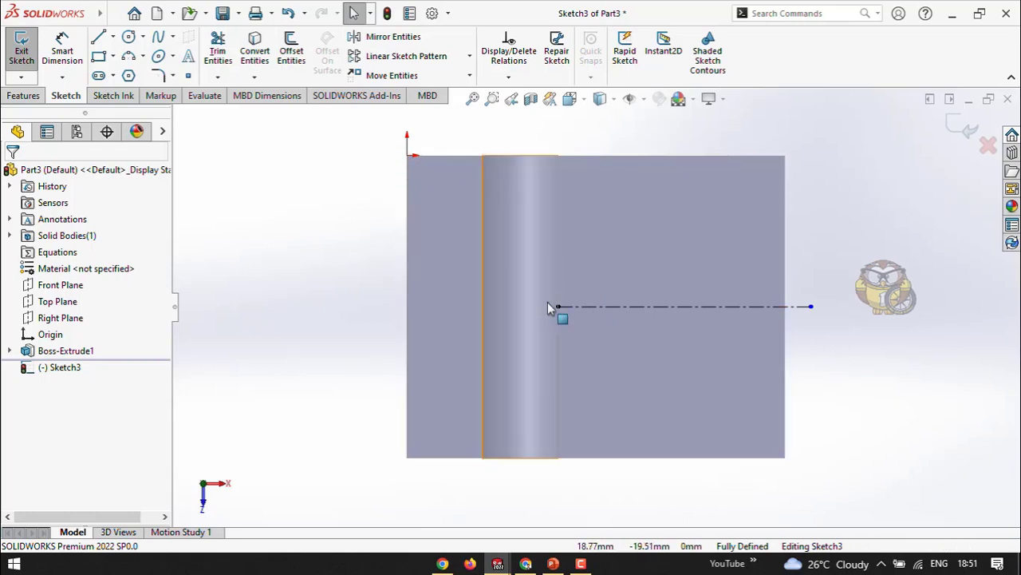
Step: Sketch a corner rectangle about 17.3 by 10.5 mm, starting on the leg's end edge and spanning the centerline
{"action": "left_click", "coordinate": [98, 58]}
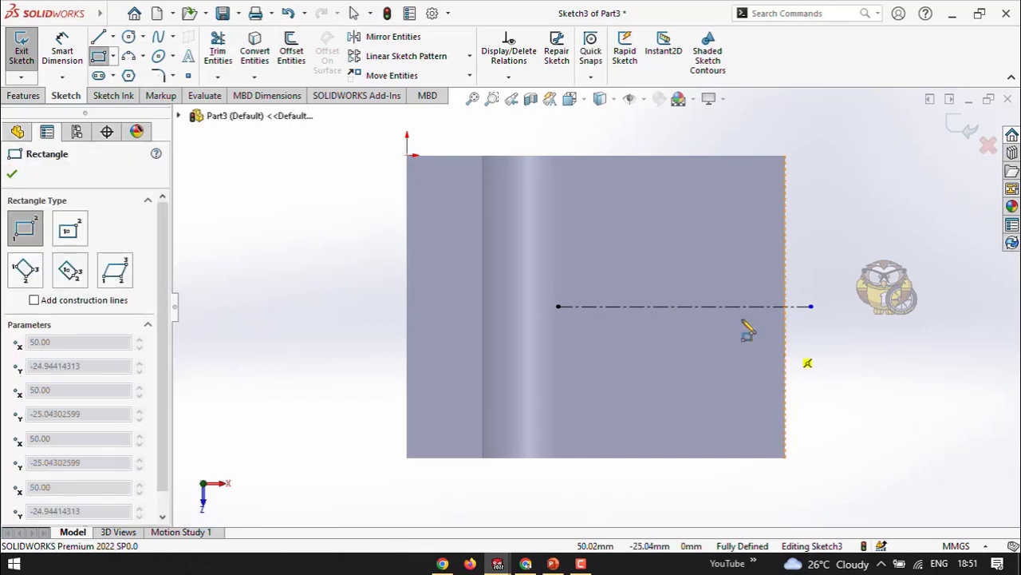
{"action": "left_click", "coordinate": [785, 344]}
{"action": "left_click", "coordinate": [655, 265]}
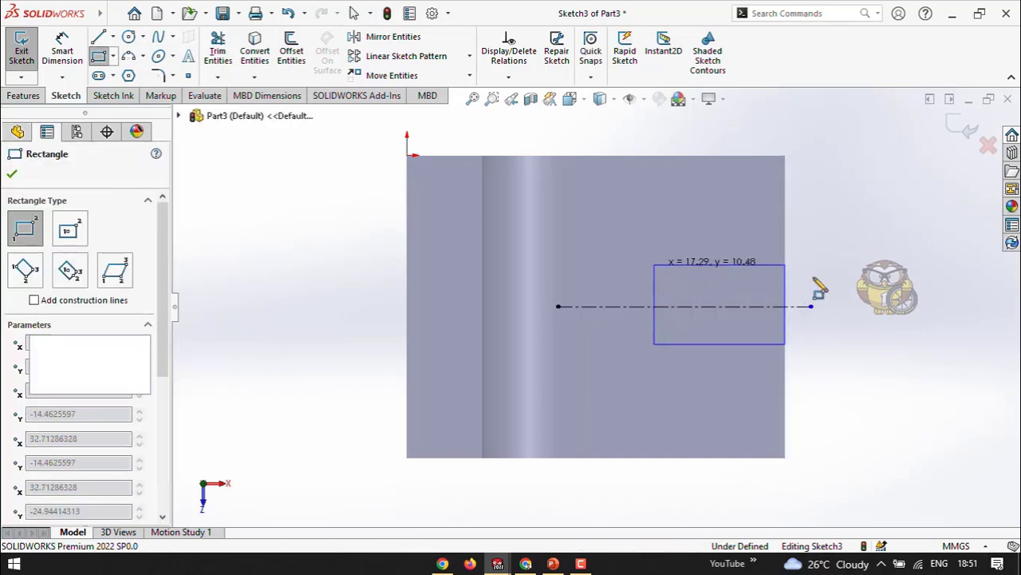
{"action": "right_click", "coordinate": [814, 243]}
{"action": "left_click", "coordinate": [834, 263]}
{"action": "scroll", "coordinate": [873, 291], "scroll_direction": "down", "scroll_amount": 2}
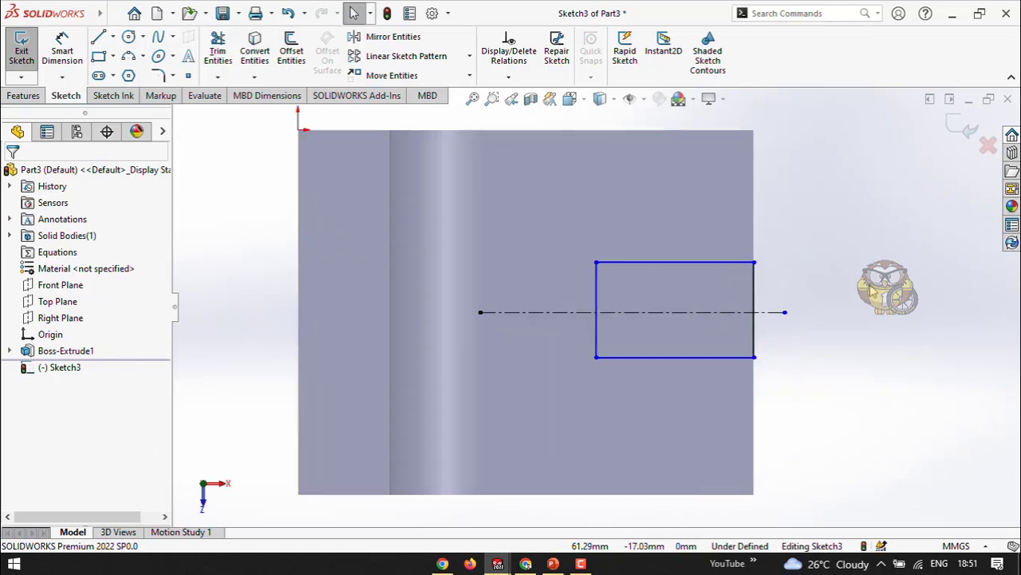
{"action": "scroll", "coordinate": [874, 292], "scroll_direction": "down", "scroll_amount": 1}
{"action": "scroll", "coordinate": [587, 311], "scroll_direction": "up", "scroll_amount": 1}
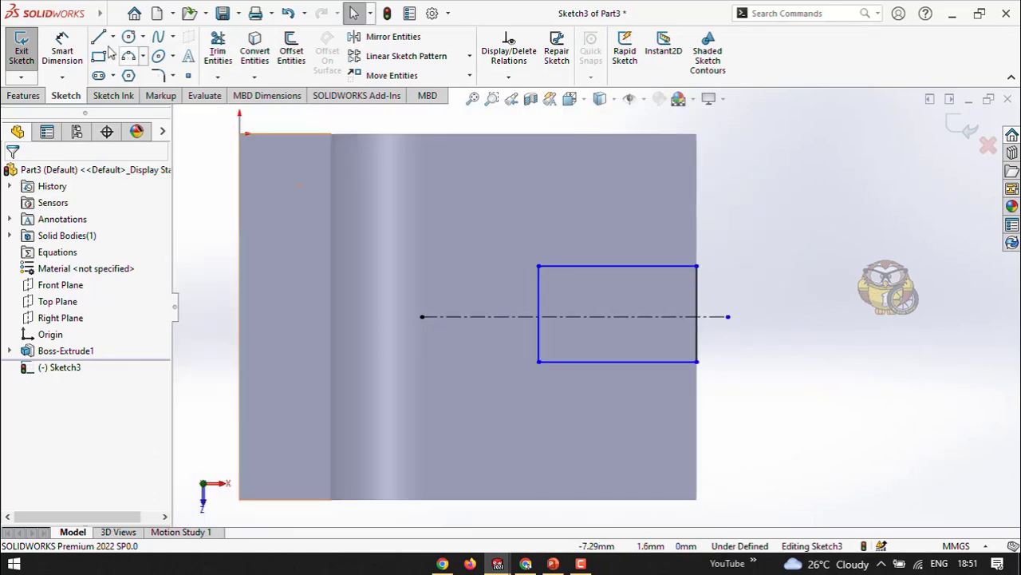
Step: Dimension the rectangle's side on the leg's end edge to 15 mm
{"action": "left_click", "coordinate": [62, 49]}
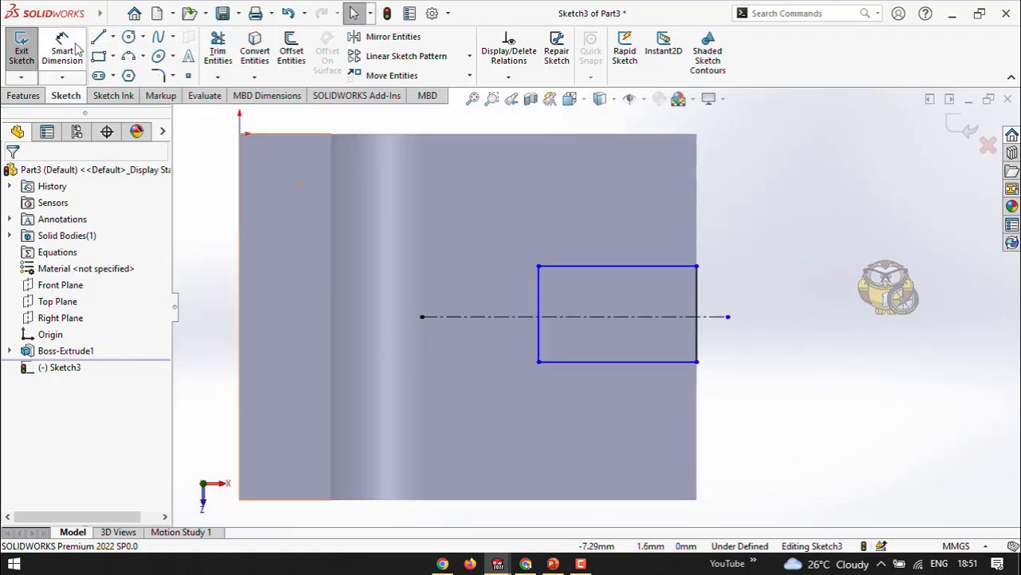
{"action": "left_click", "coordinate": [714, 307]}
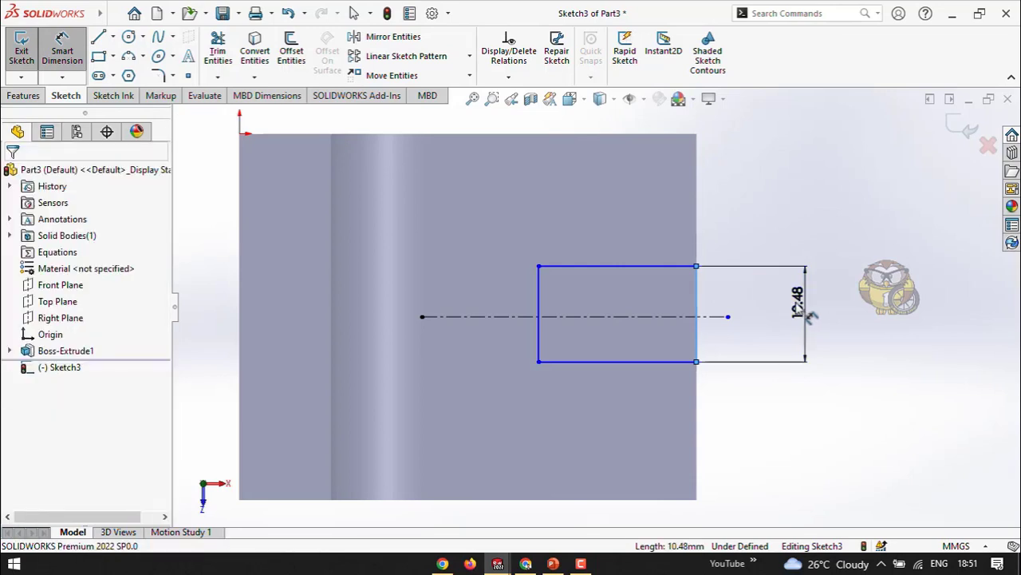
{"action": "left_click", "coordinate": [794, 305]}
{"action": "type", "text": "10"}
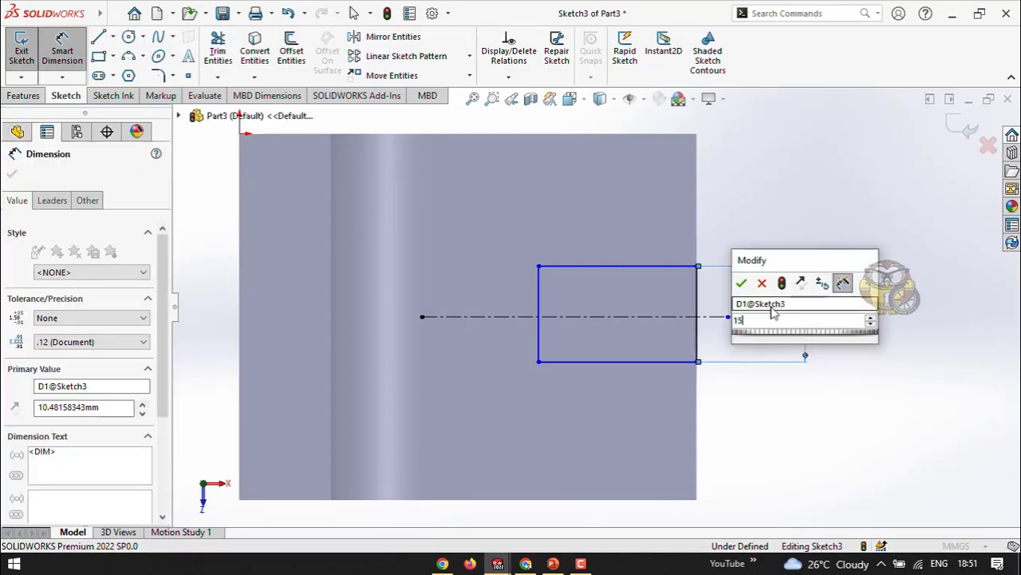
{"action": "key", "text": "Return"}
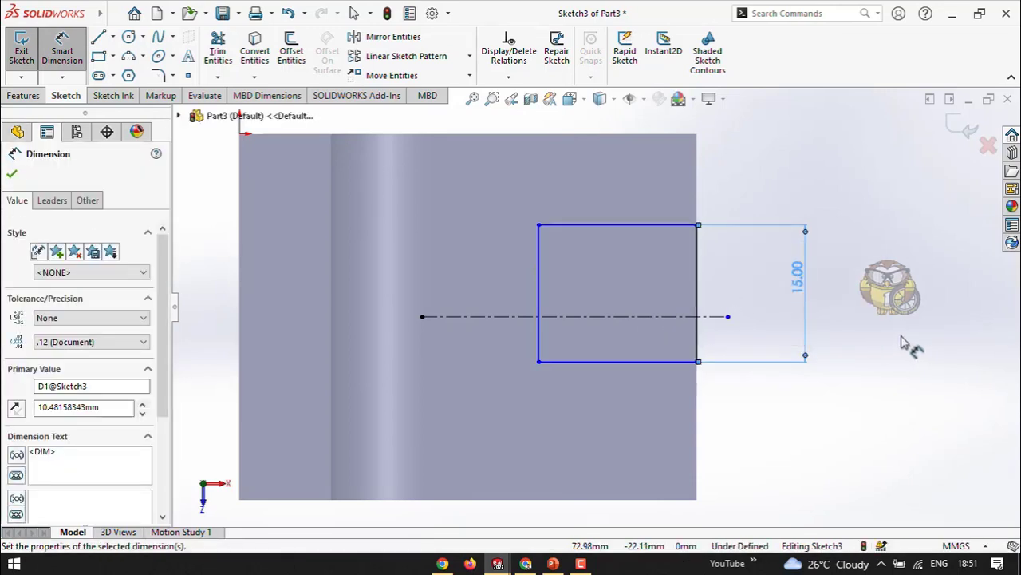
{"action": "left_click", "coordinate": [900, 342]}
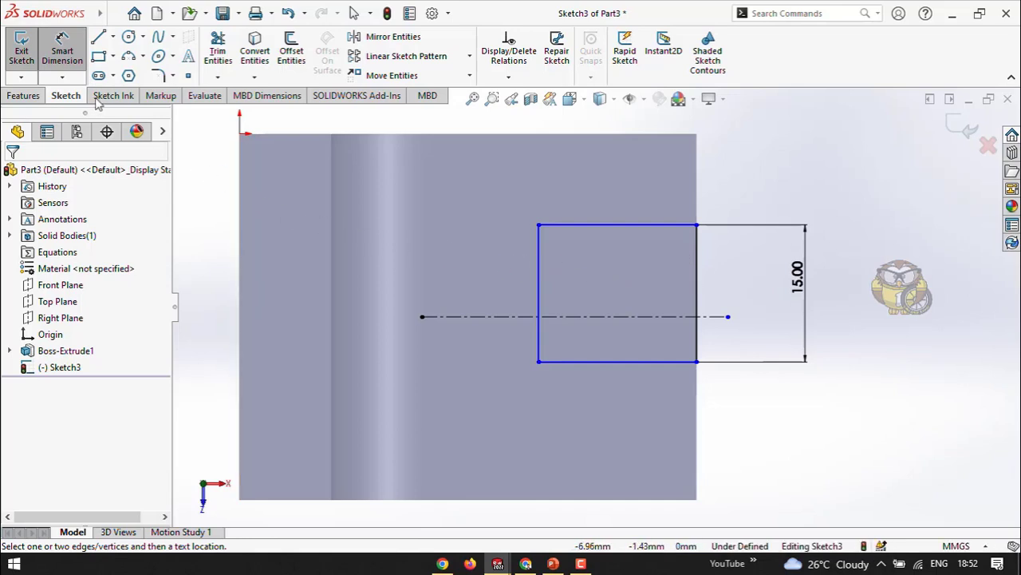
Step: Try a distance dimension between the rectangle's upper line and the centerline, and delete it
{"action": "left_click", "coordinate": [605, 226]}
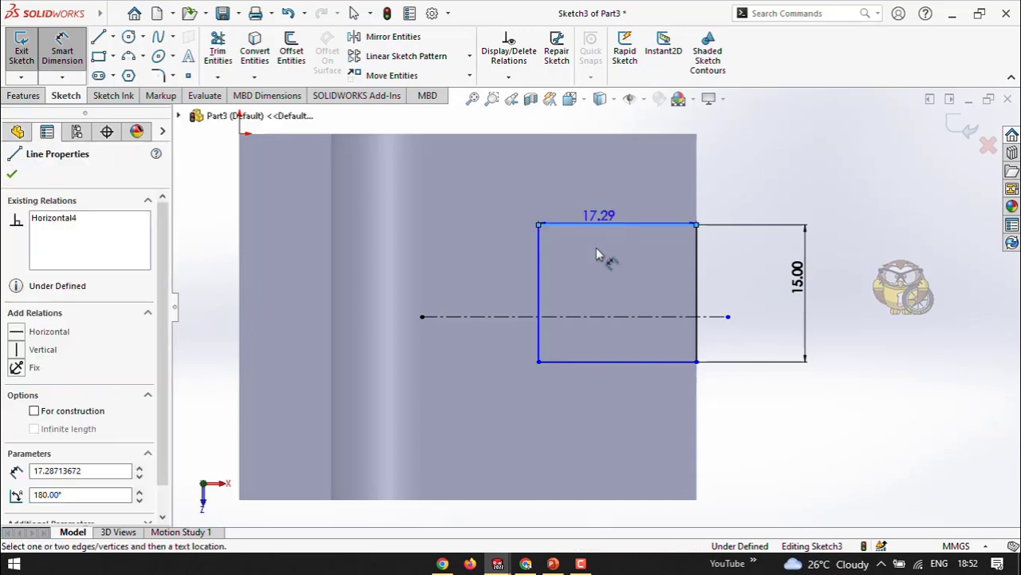
{"action": "left_click", "coordinate": [605, 316]}
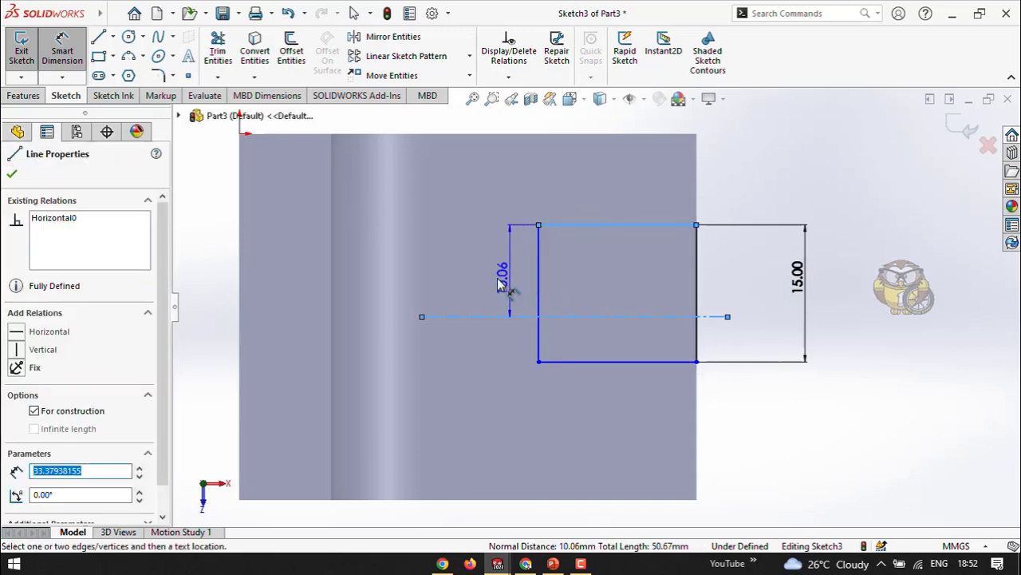
{"action": "left_click", "coordinate": [495, 286]}
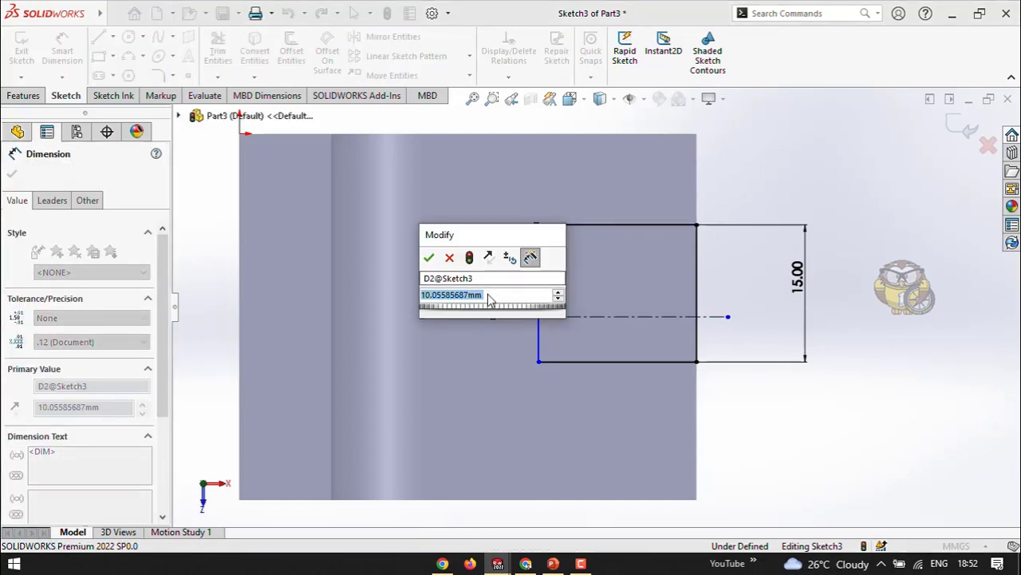
{"action": "left_click", "coordinate": [448, 262]}
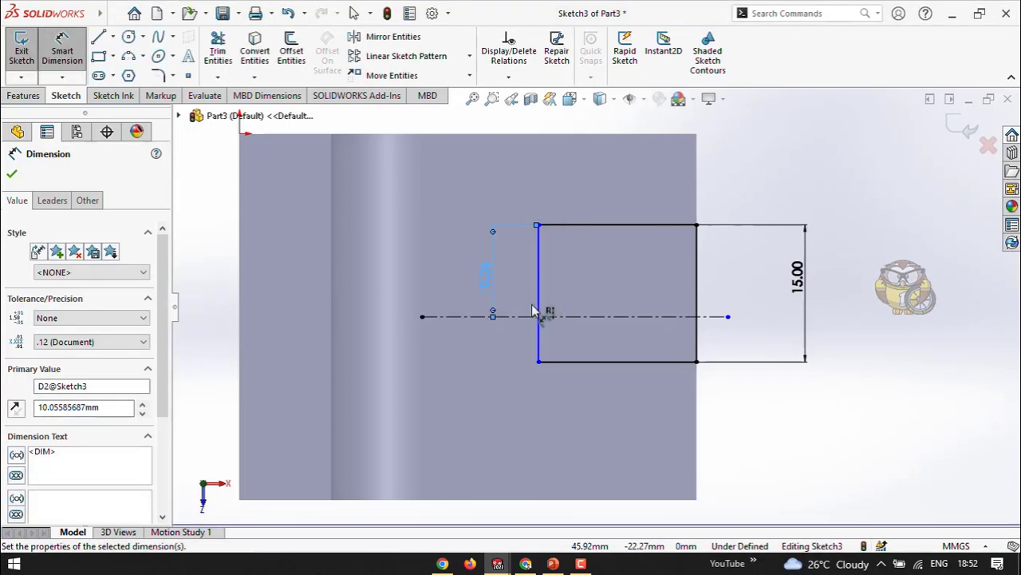
{"action": "key", "text": "Escape"}
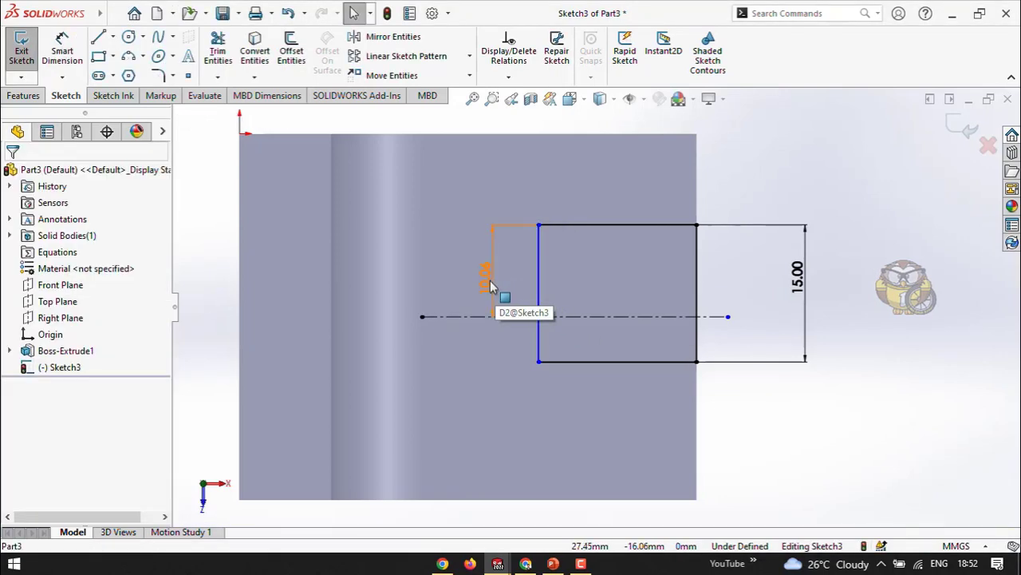
{"action": "left_click", "coordinate": [491, 287]}
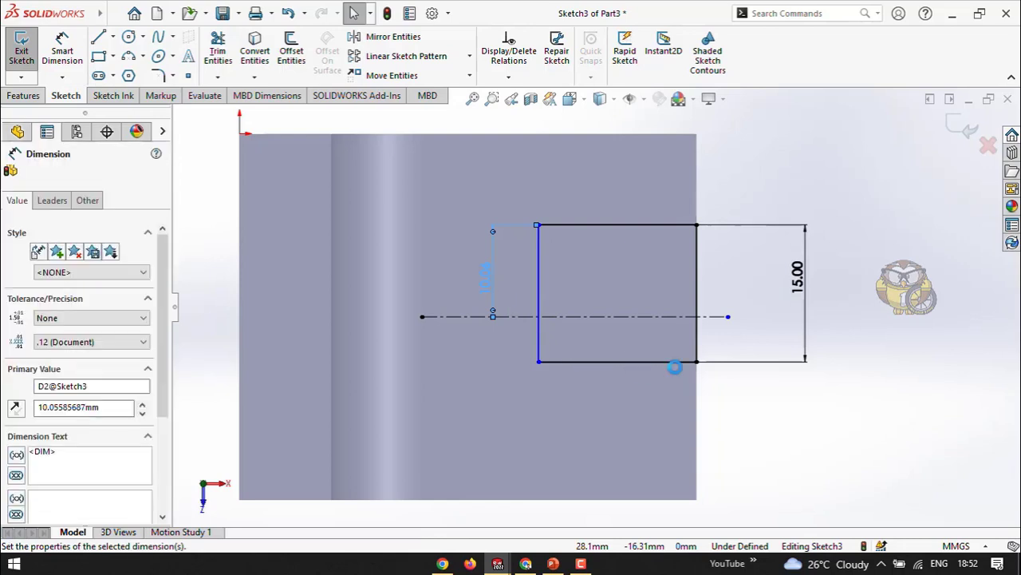
{"action": "key", "text": "Delete"}
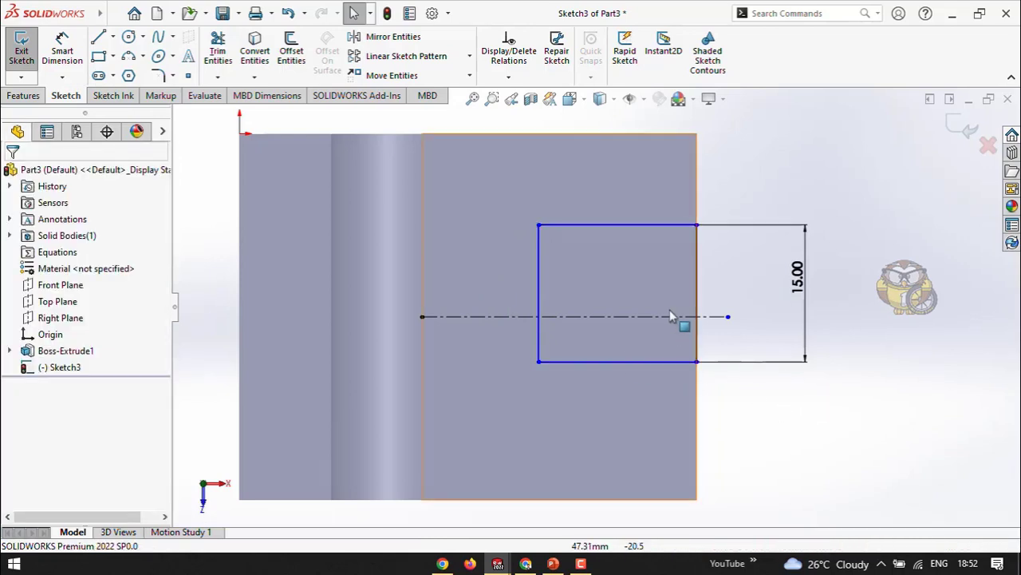
Step: Make the rectangle's two horizontal lines symmetric about the centerline
{"action": "left_click", "coordinate": [669, 227]}
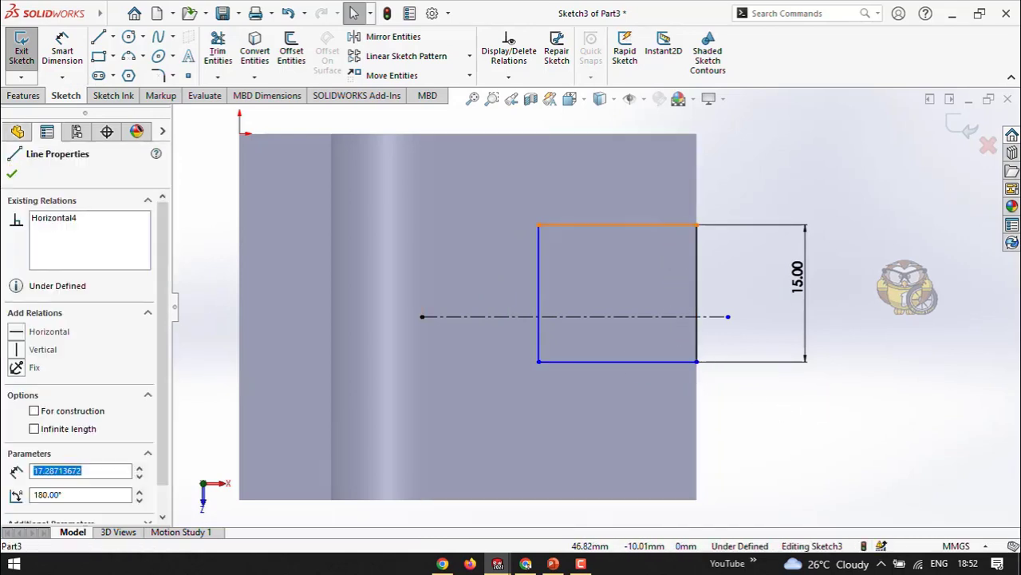
{"action": "left_click", "coordinate": [670, 316], "text": "ctrl"}
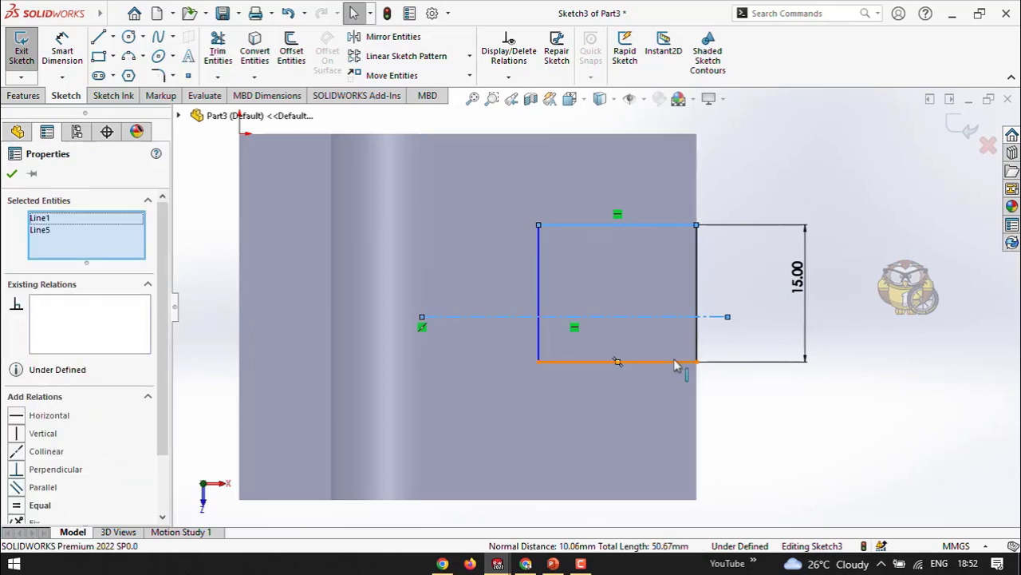
{"action": "left_click", "coordinate": [674, 363], "text": "ctrl"}
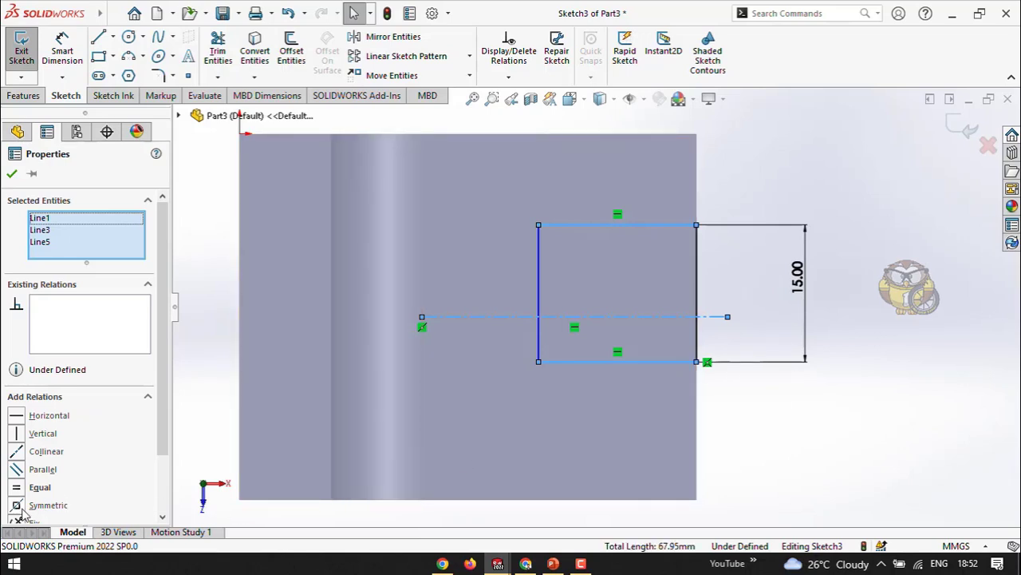
{"action": "scroll", "coordinate": [164, 436], "scroll_direction": "down", "scroll_amount": 3}
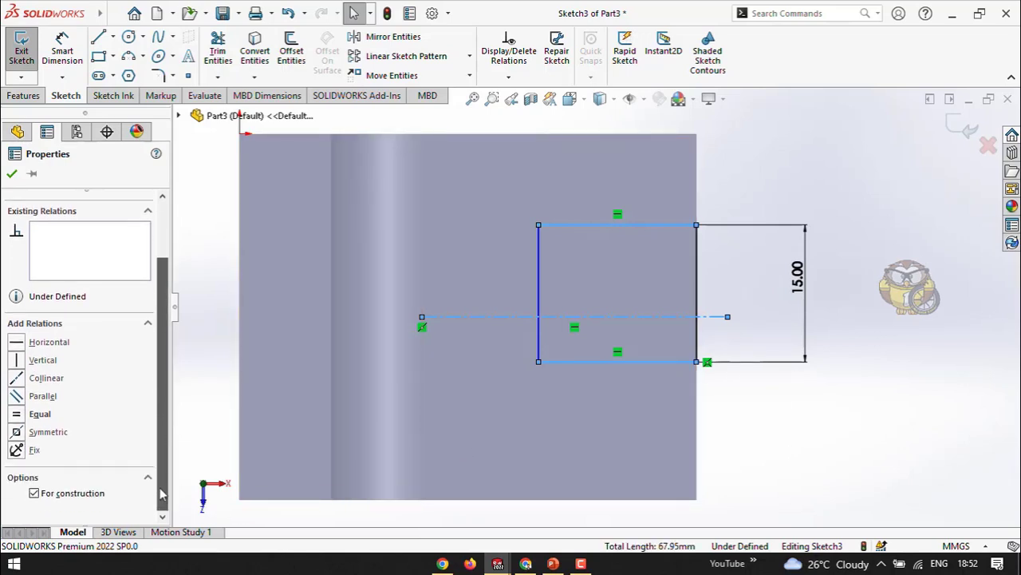
{"action": "left_click", "coordinate": [17, 433]}
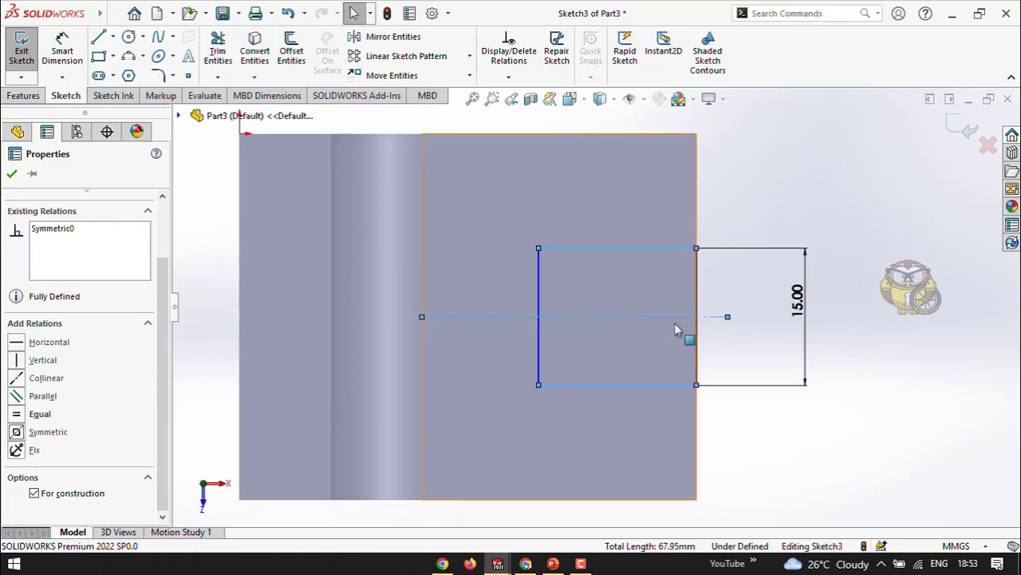
{"action": "left_click", "coordinate": [780, 318]}
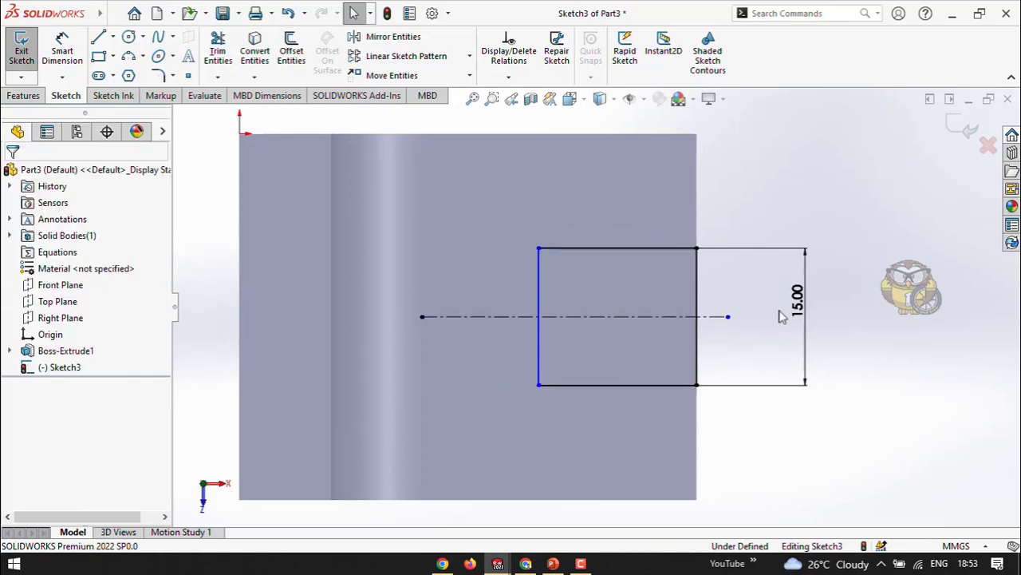
Step: Dimension the rectangle's horizontal length to 15 mm and leave the dimension tool
{"action": "left_click", "coordinate": [67, 51]}
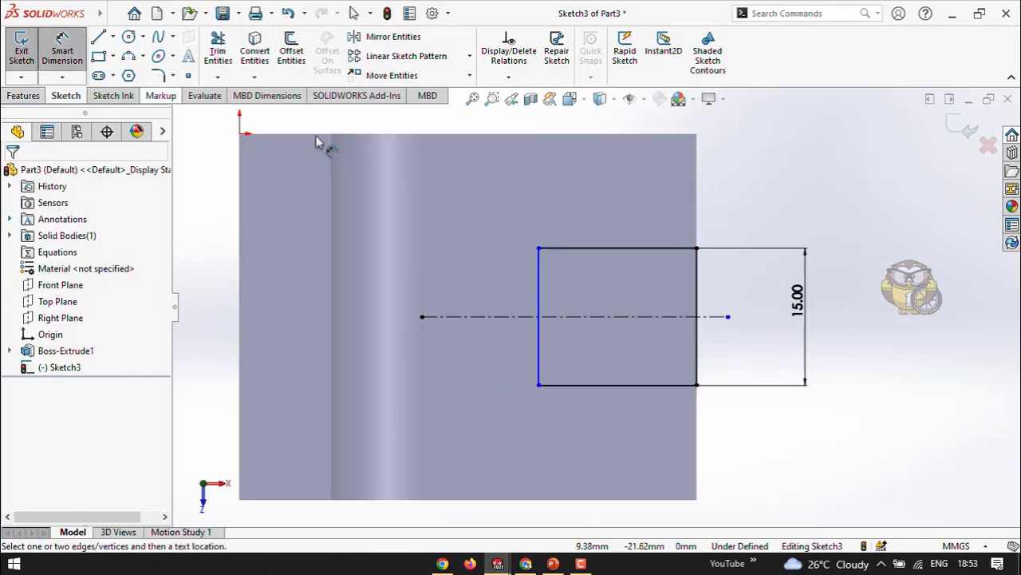
{"action": "left_click", "coordinate": [623, 250]}
{"action": "left_click", "coordinate": [614, 197]}
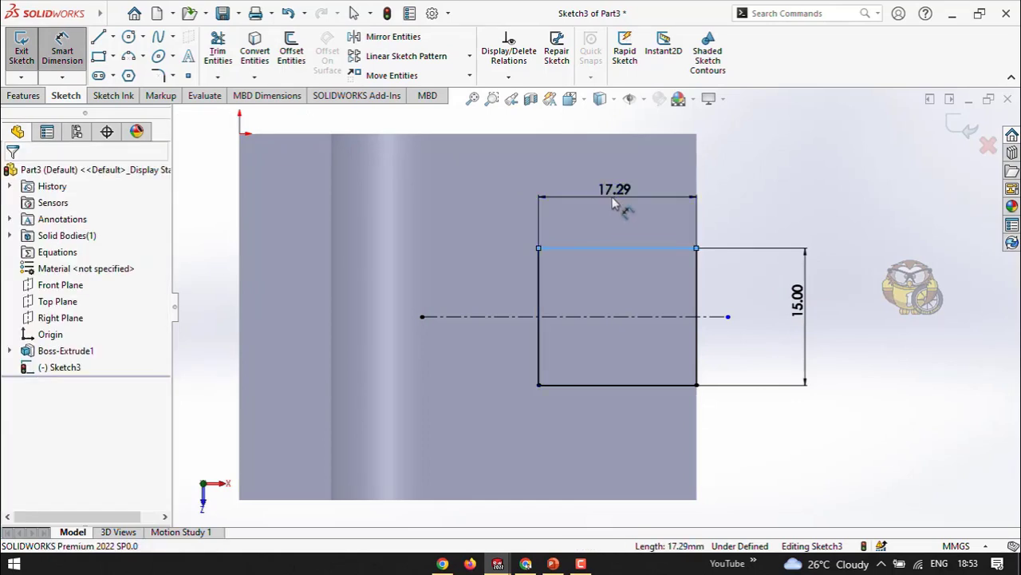
{"action": "type", "text": "10"}
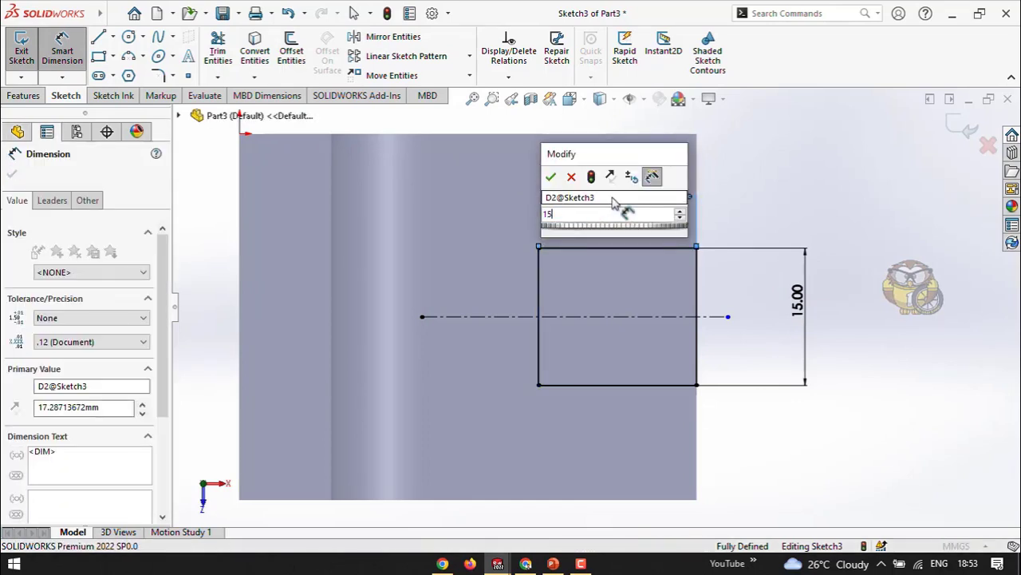
{"action": "key", "text": "Return"}
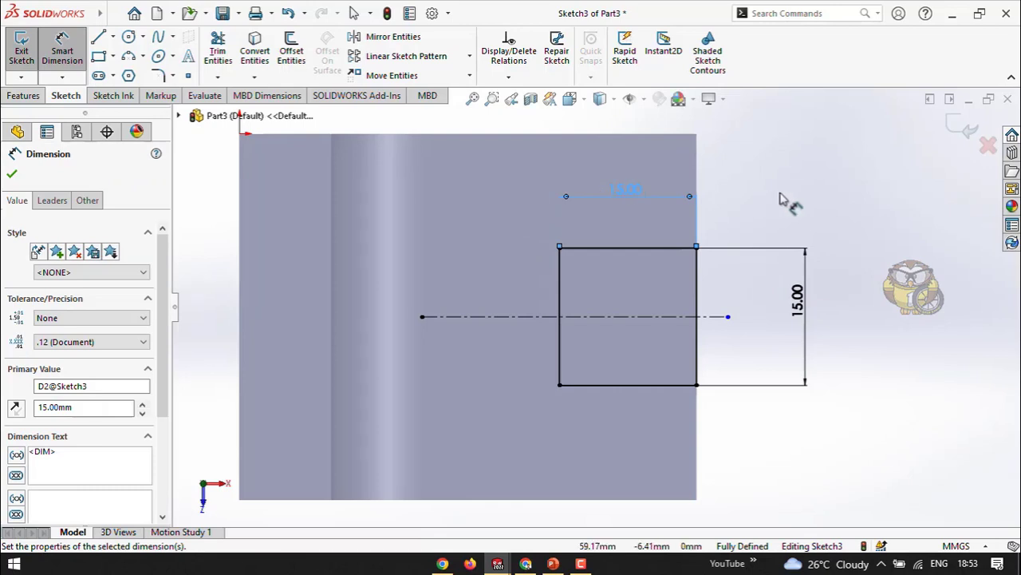
{"action": "key", "text": "Escape"}
Step: Check the slot in the reference drawing, then sketch a 7.5 mm radius circle centred on the rectangle's inner side, reaching its corners
{"action": "left_click", "coordinate": [553, 564]}
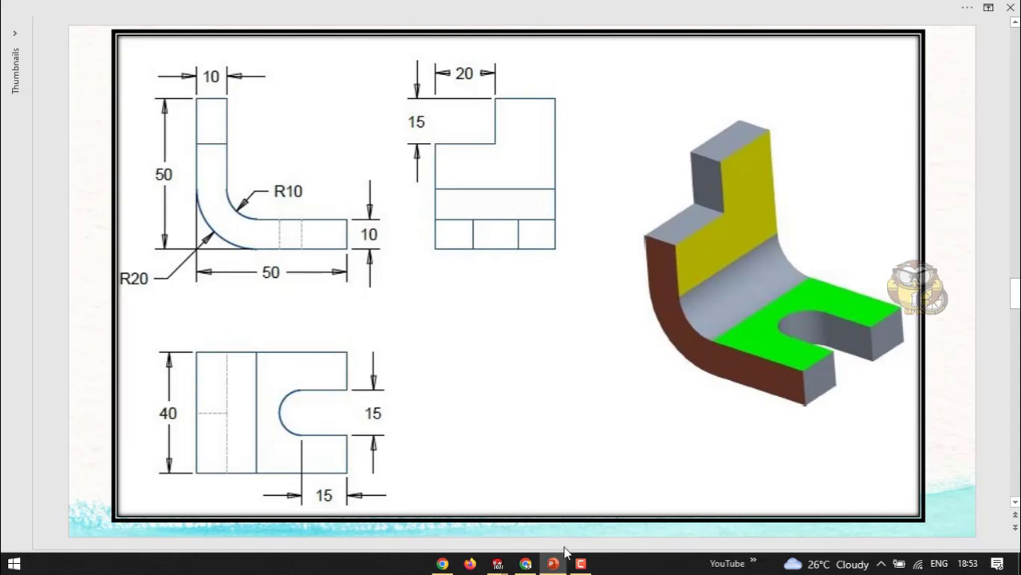
{"action": "mouse_move", "coordinate": [498, 562]}
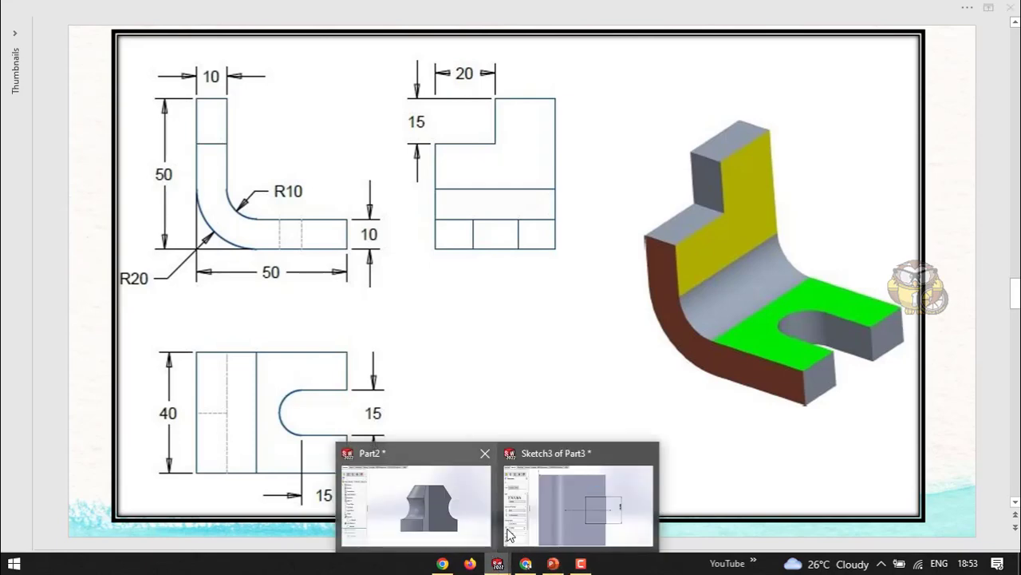
{"action": "left_click", "coordinate": [541, 511]}
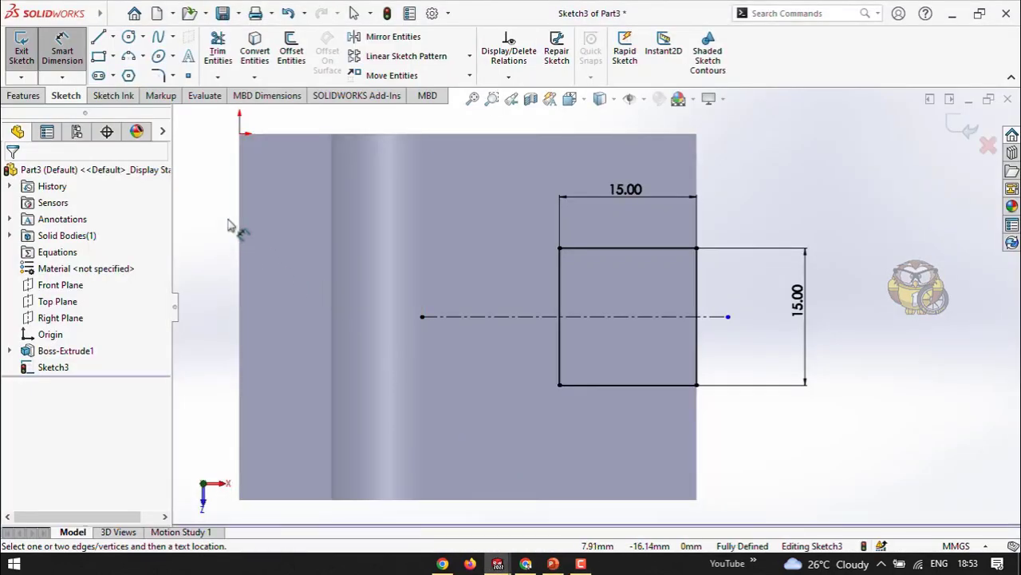
{"action": "left_click", "coordinate": [130, 39]}
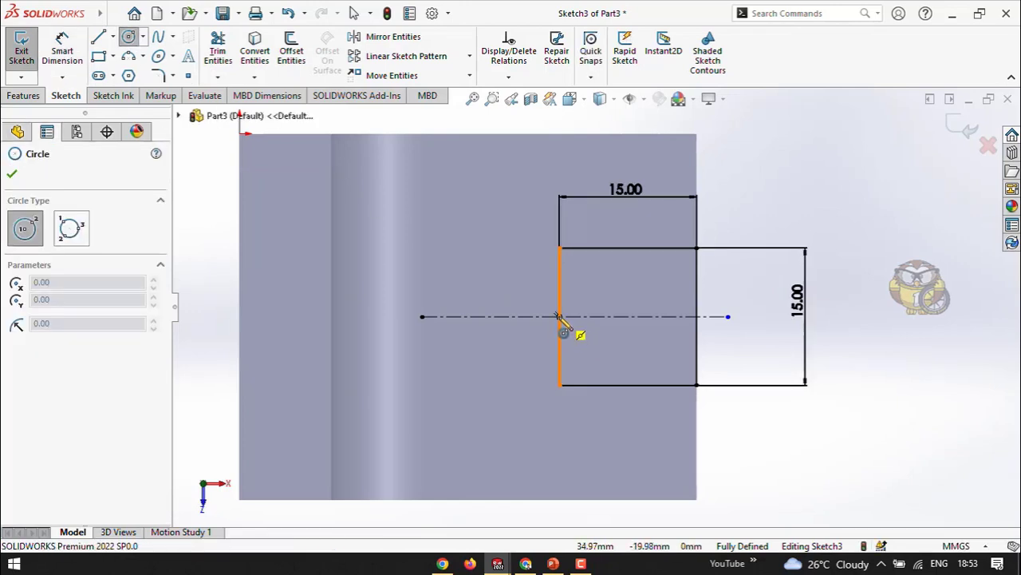
{"action": "left_click", "coordinate": [559, 317]}
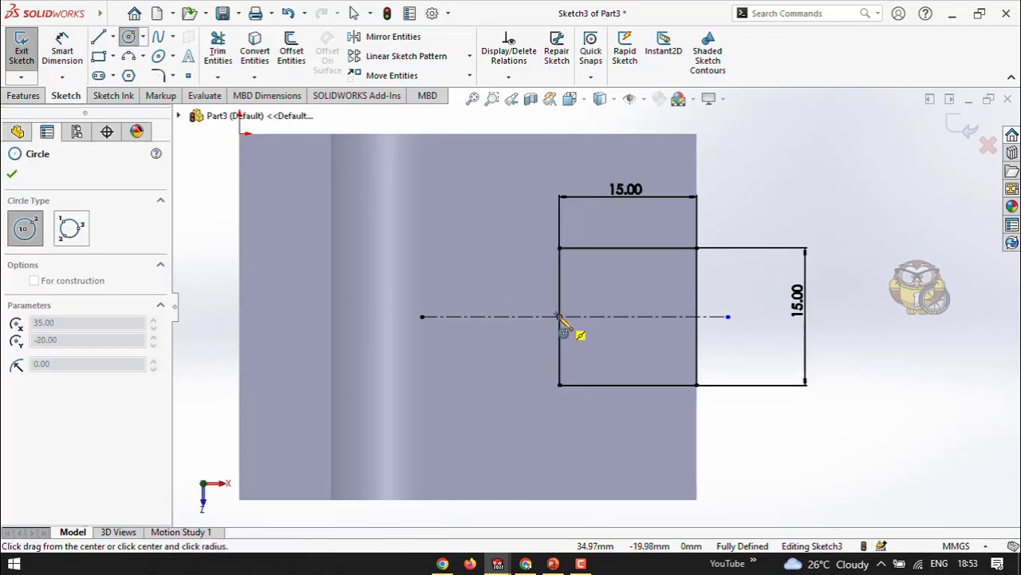
{"action": "left_click", "coordinate": [560, 249]}
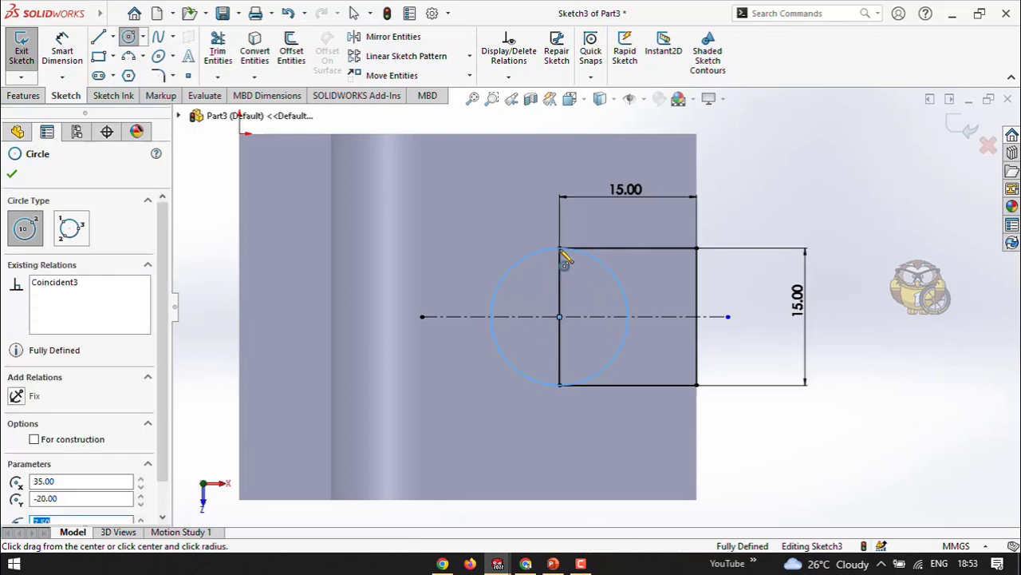
{"action": "right_click", "coordinate": [753, 206]}
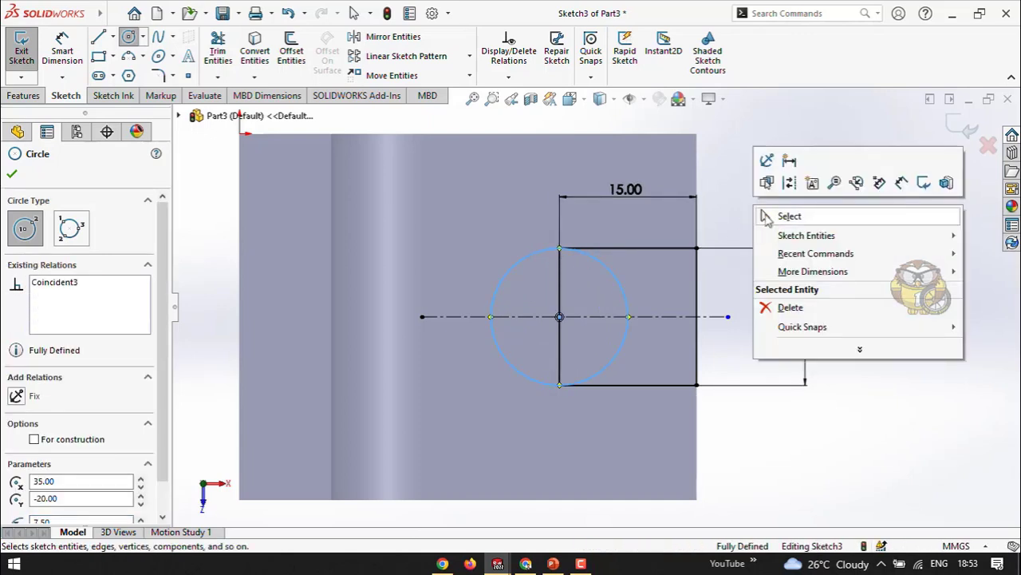
{"action": "left_click", "coordinate": [780, 214]}
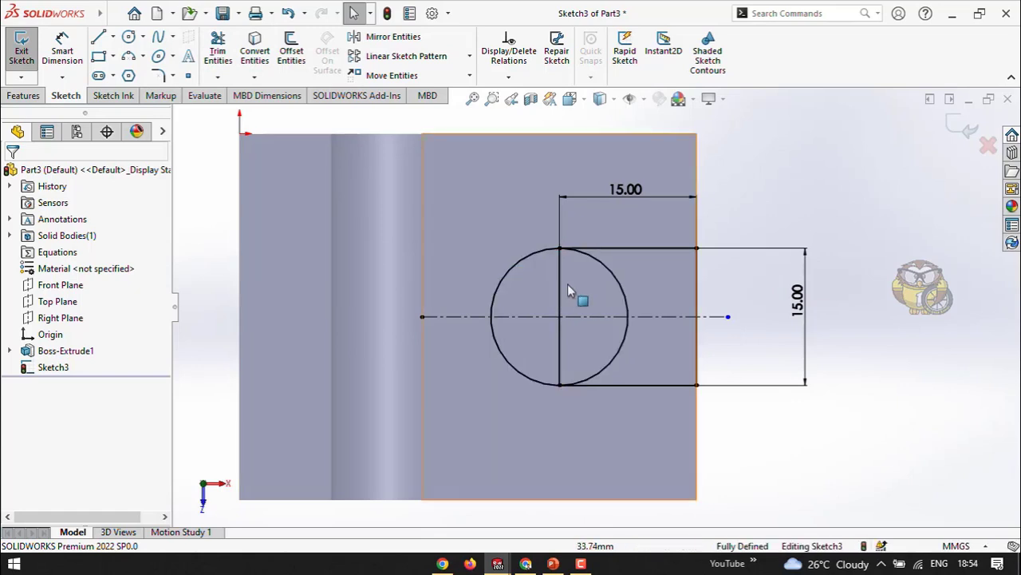
Step: Trim away the circle's half inside the rectangle and the rectangle's inner side to leave a round-ended slot outline
{"action": "left_click", "coordinate": [218, 50]}
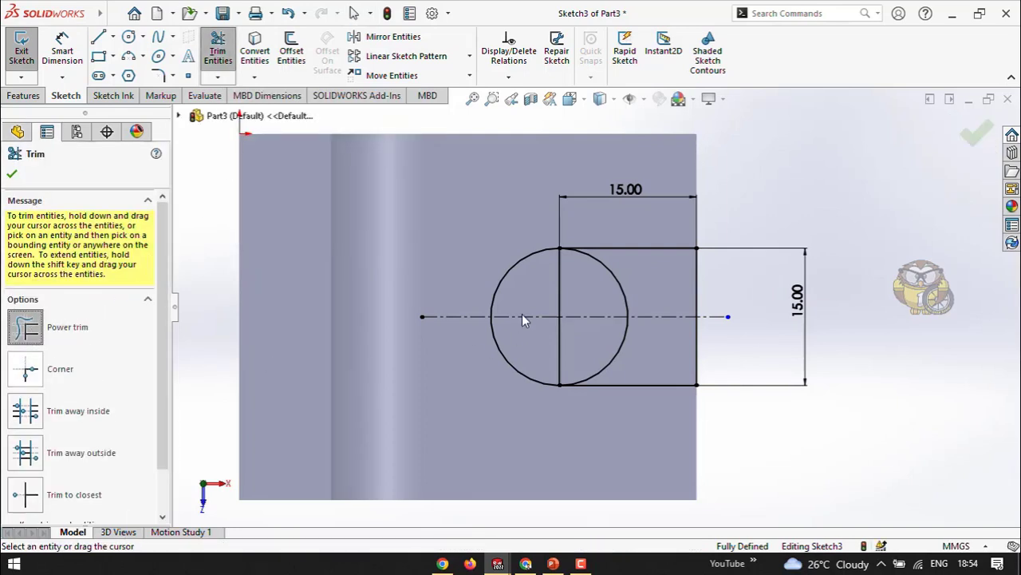
{"action": "left_click_drag", "start_coordinate": [643, 279], "coordinate": [561, 301]}
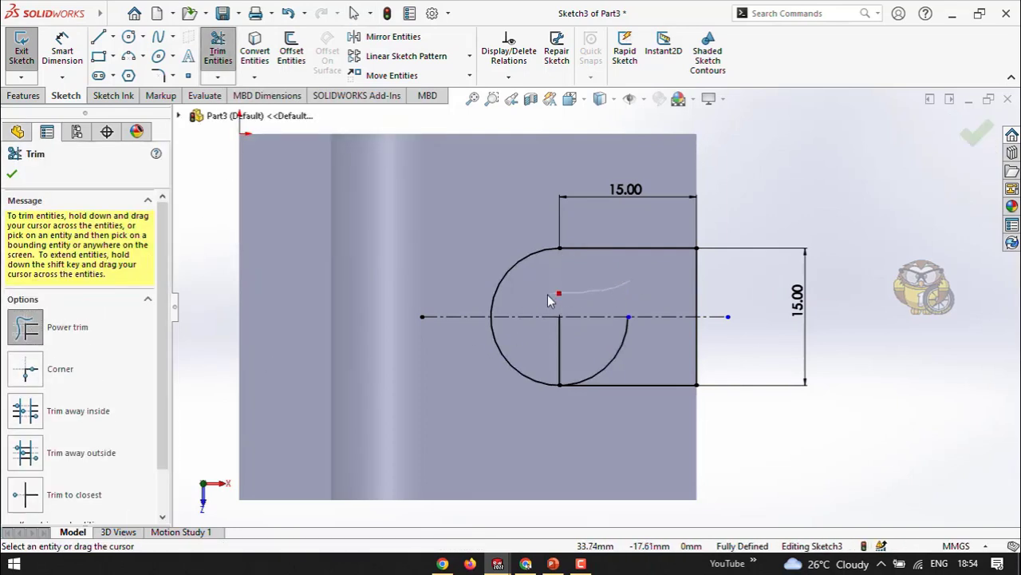
{"action": "left_click_drag", "start_coordinate": [638, 376], "coordinate": [554, 354]}
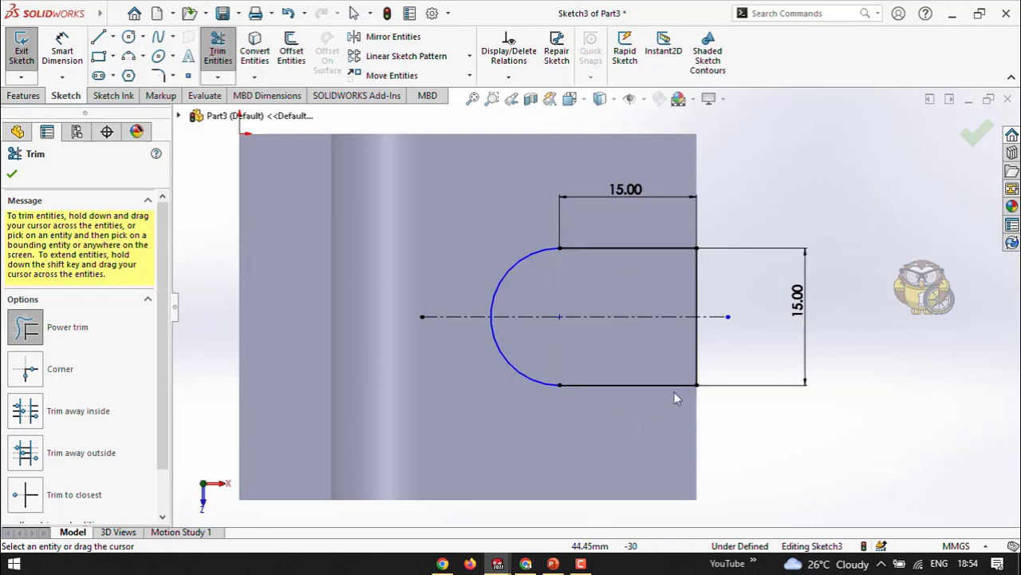
{"action": "left_click", "coordinate": [13, 175]}
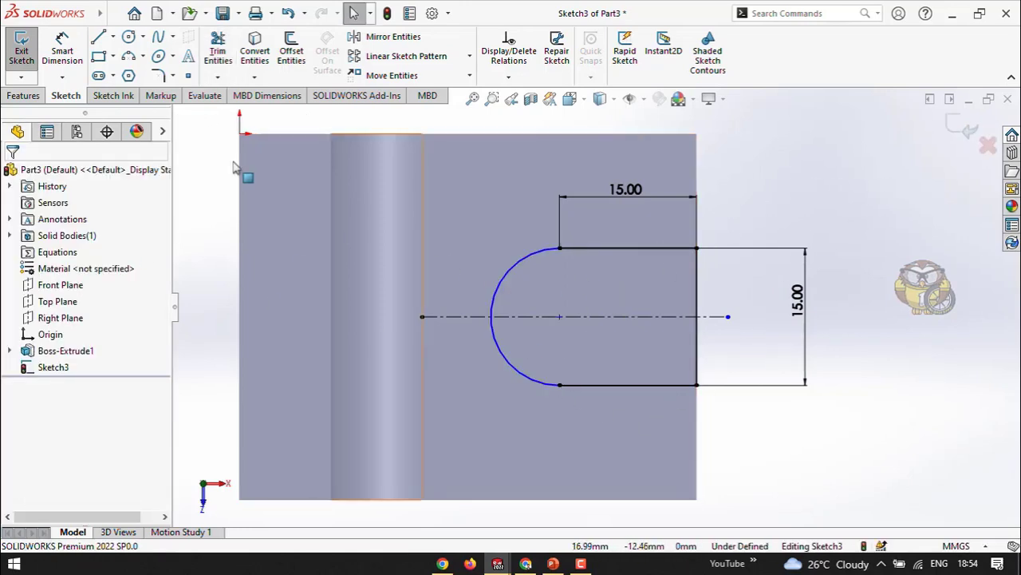
Step: Dimension the slot's end arc to a 7.5 mm radius and exit the sketch
{"action": "left_click", "coordinate": [62, 49]}
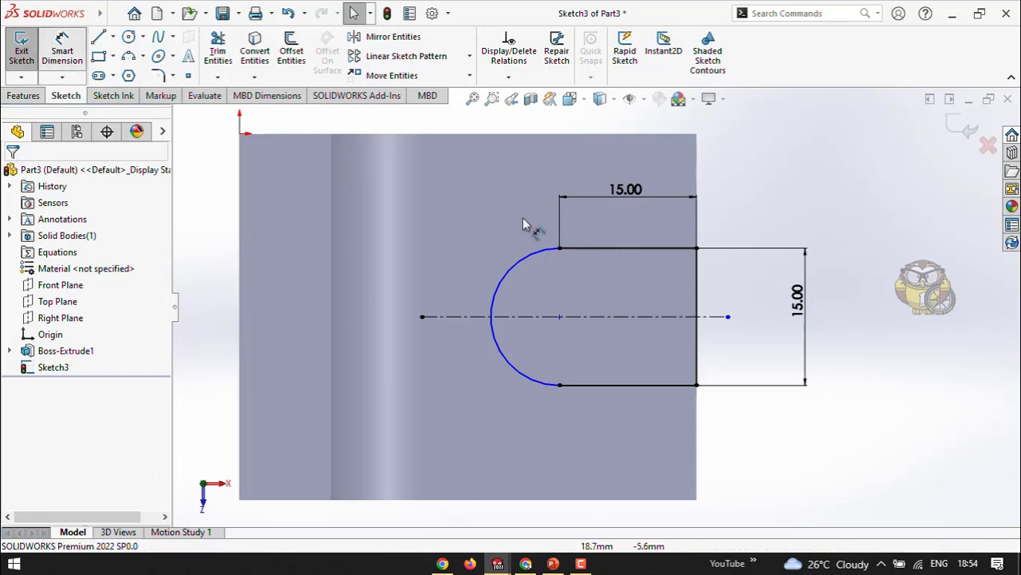
{"action": "left_click", "coordinate": [518, 261]}
{"action": "left_click", "coordinate": [455, 221]}
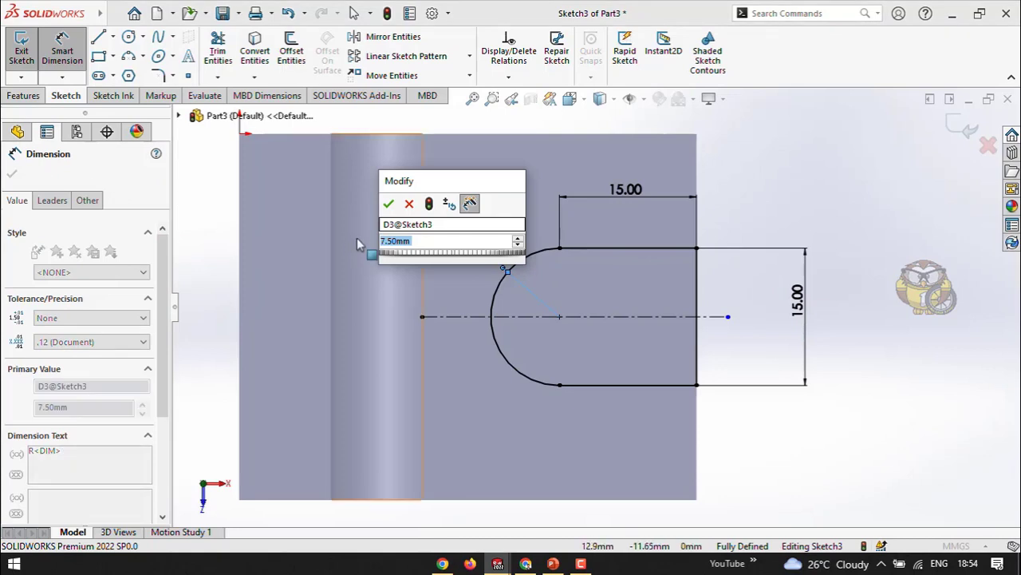
{"action": "key", "text": "Return"}
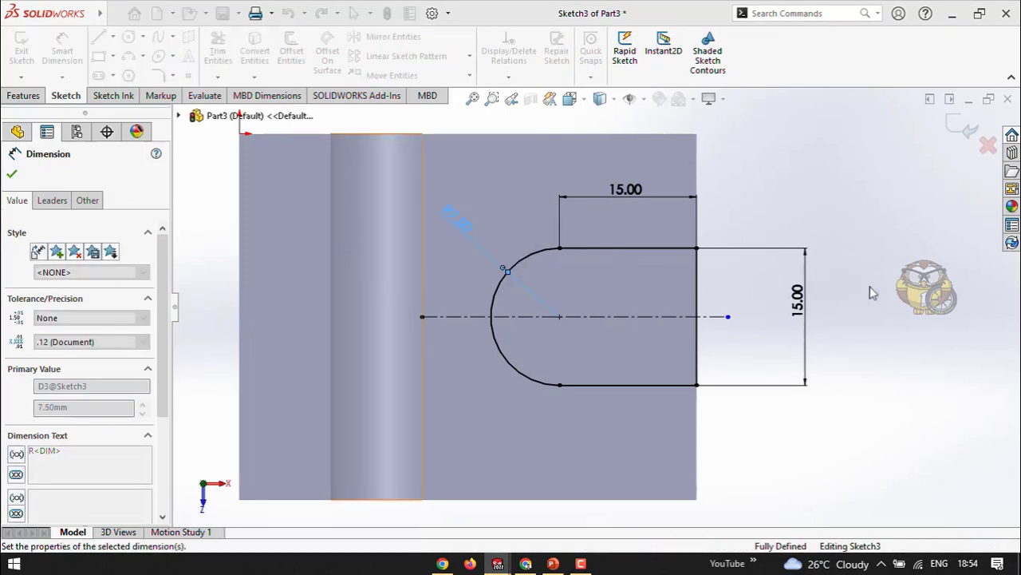
{"action": "left_click", "coordinate": [958, 132]}
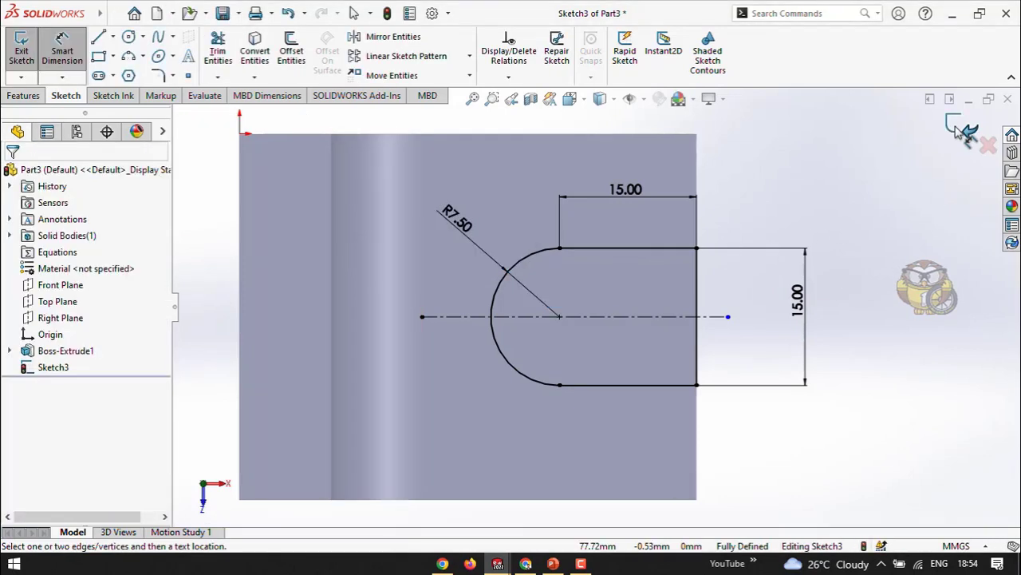
{"action": "left_click", "coordinate": [960, 131]}
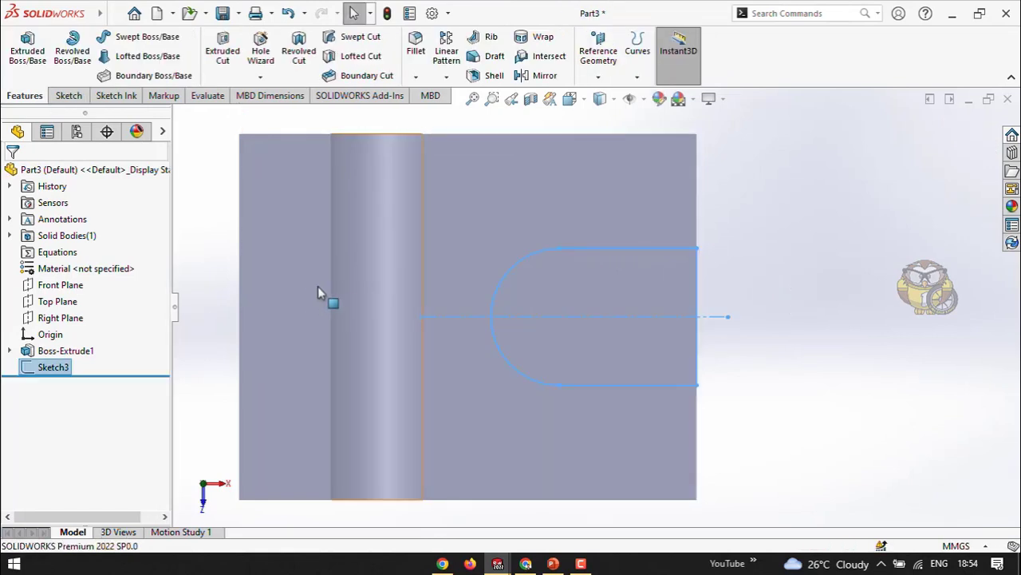
Step: Cut-extrude the slot sketch through the horizontal leg with the Through All end condition
{"action": "scroll", "coordinate": [317, 293], "scroll_direction": "up", "scroll_amount": 2}
{"action": "mouse_move", "coordinate": [655, 299]}
{"action": "middle_mouse_down"}
{"action": "mouse_move", "coordinate": [729, 261]}
{"action": "mouse_move", "coordinate": [692, 332]}
{"action": "mouse_move", "coordinate": [745, 226]}
{"action": "mouse_move", "coordinate": [721, 168]}
{"action": "middle_mouse_up"}
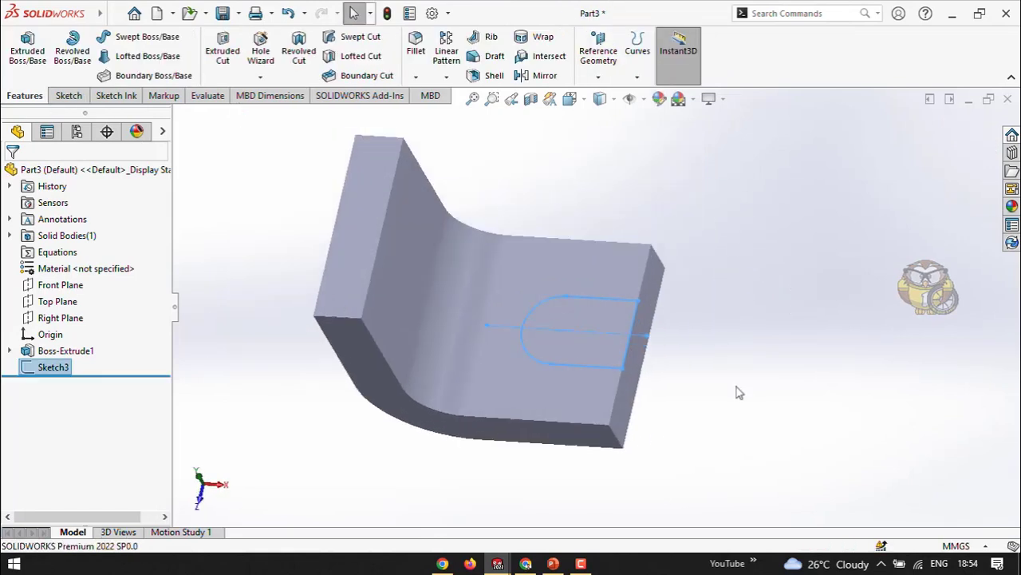
{"action": "scroll", "coordinate": [700, 331], "scroll_direction": "down", "scroll_amount": 2}
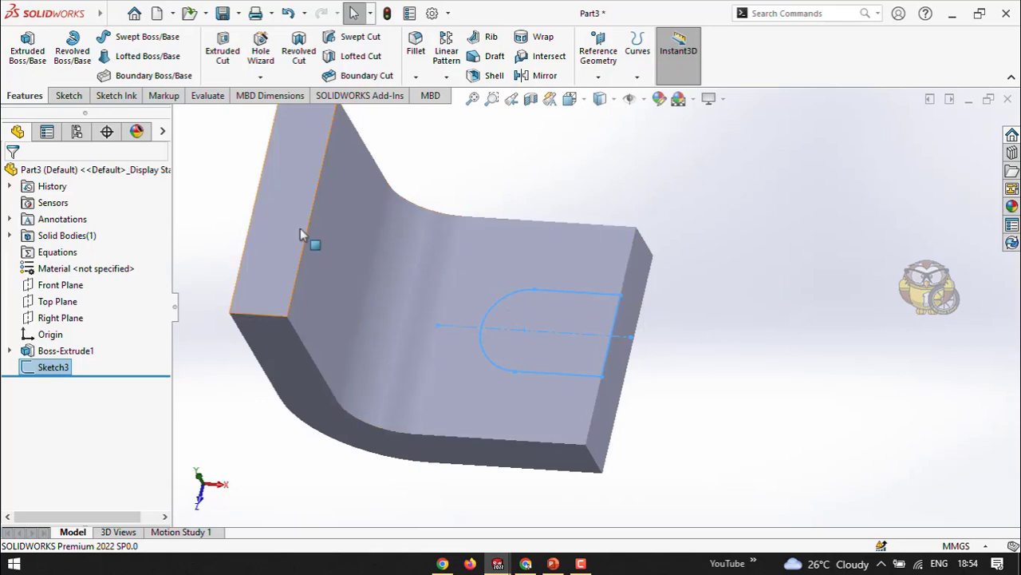
{"action": "left_click", "coordinate": [226, 62]}
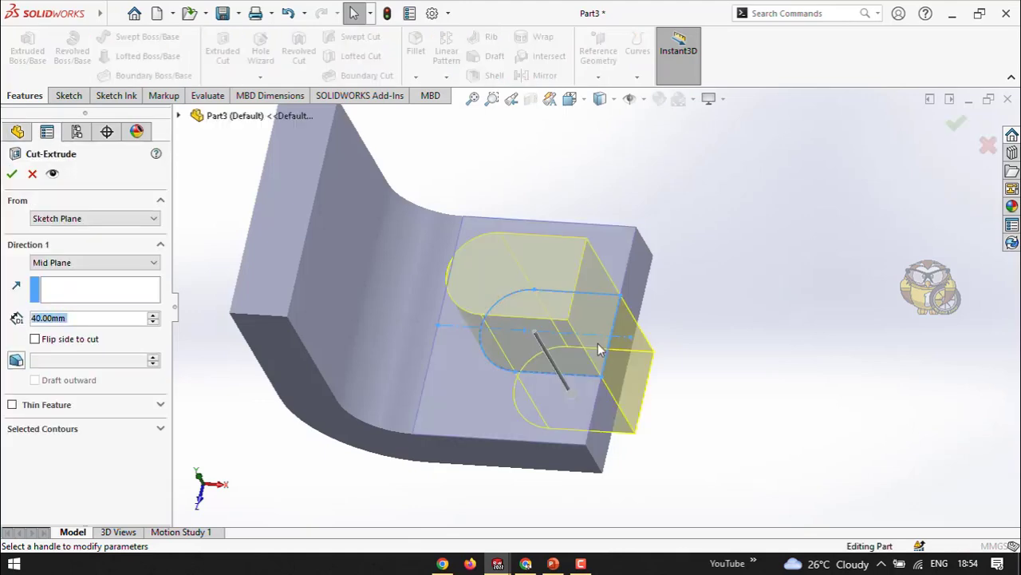
{"action": "middle_click_drag", "start_coordinate": [710, 301], "coordinate": [678, 199]}
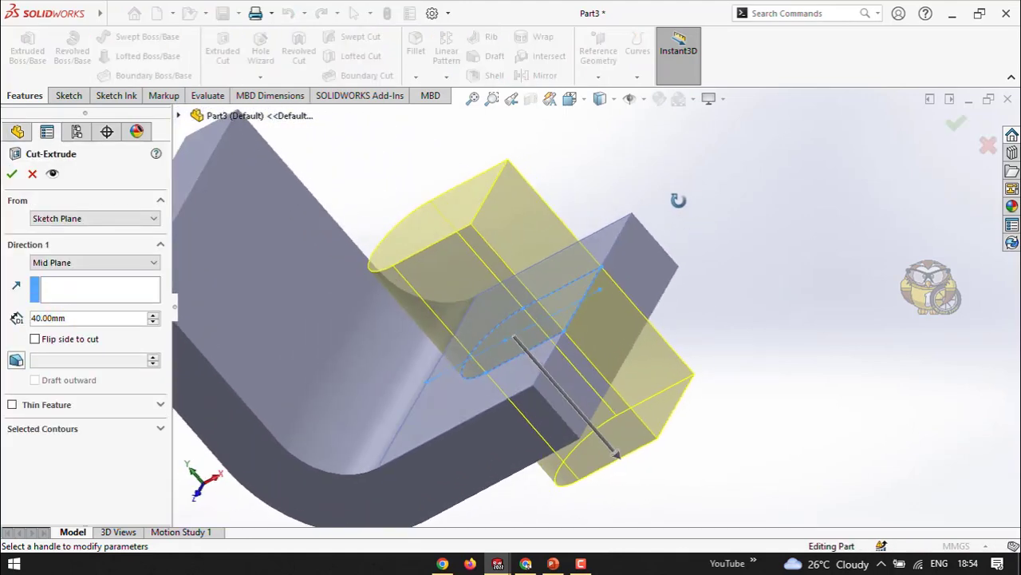
{"action": "left_click", "coordinate": [78, 265]}
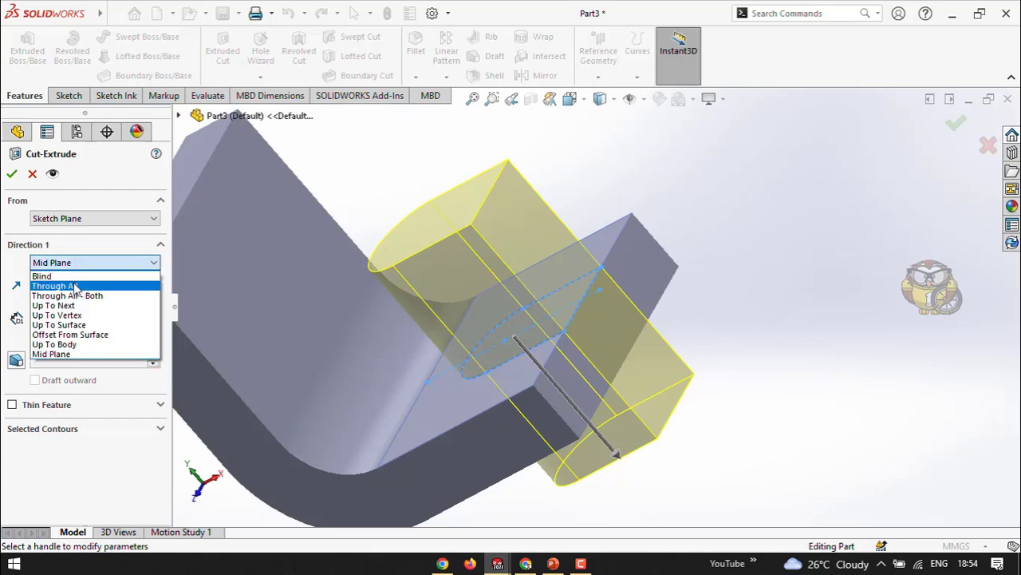
{"action": "left_click", "coordinate": [83, 287]}
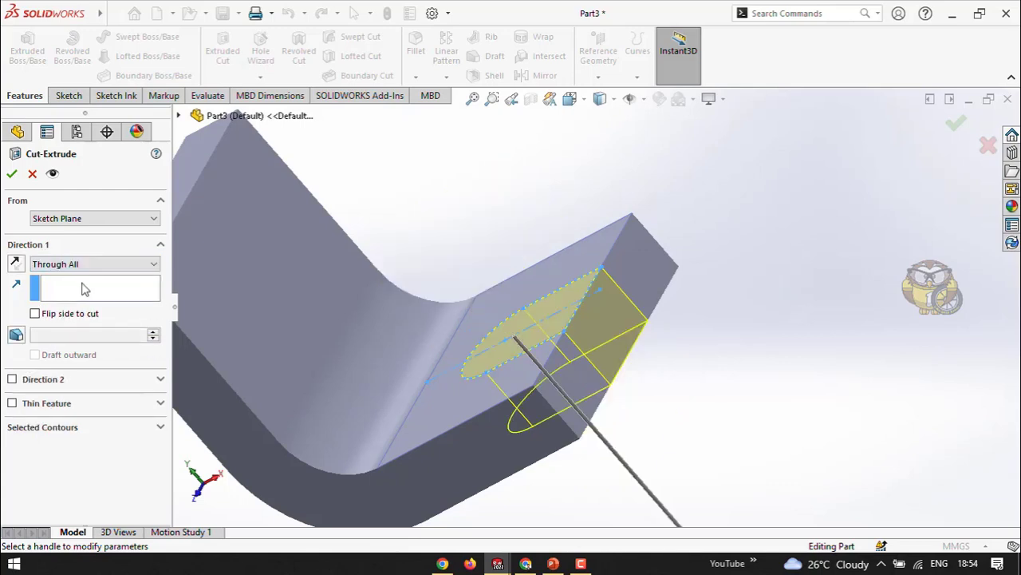
{"action": "scroll", "coordinate": [590, 274], "scroll_direction": "up", "scroll_amount": 2}
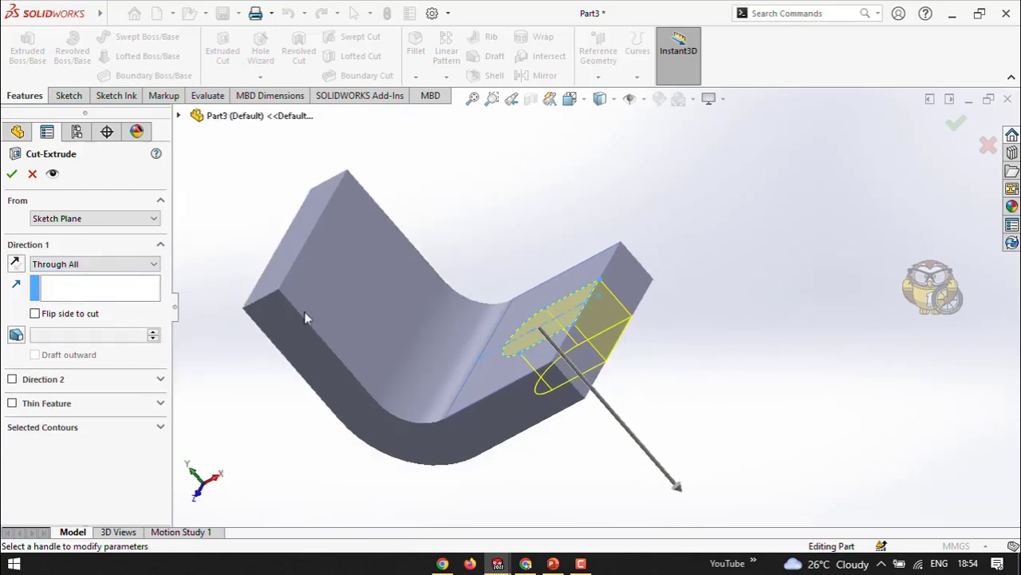
{"action": "left_click", "coordinate": [12, 176]}
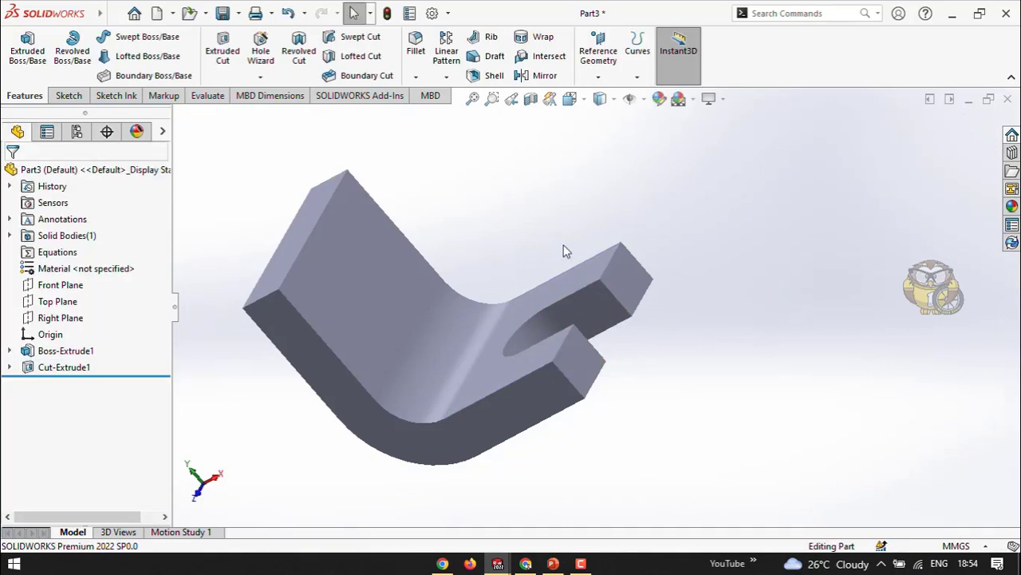
Step: Open the slot cut's sketch for editing and delete the line closing the slot at the leg's end edge
{"action": "middle_click_drag", "start_coordinate": [564, 251], "coordinate": [585, 361]}
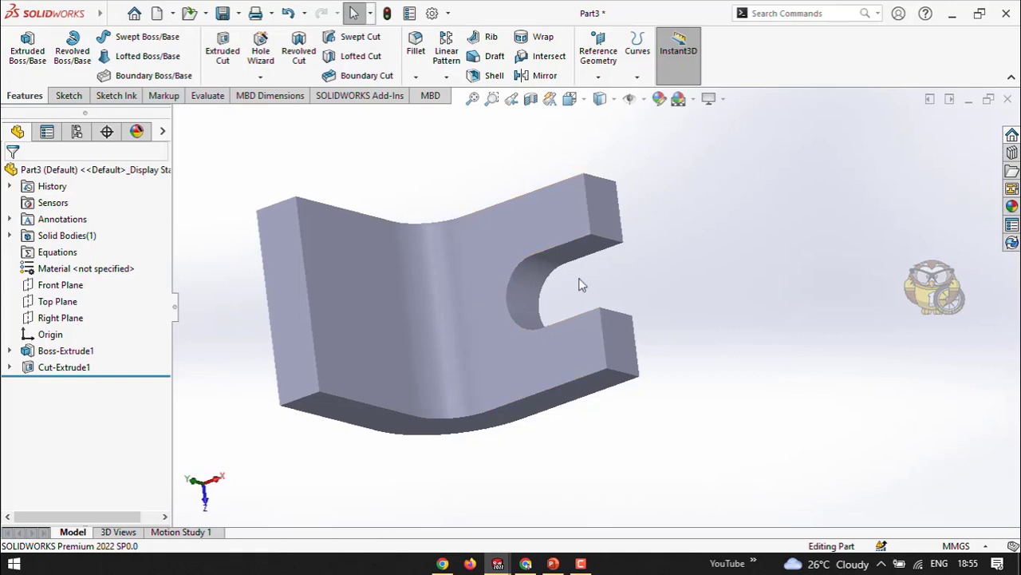
{"action": "scroll", "coordinate": [579, 286], "scroll_direction": "down", "scroll_amount": 2}
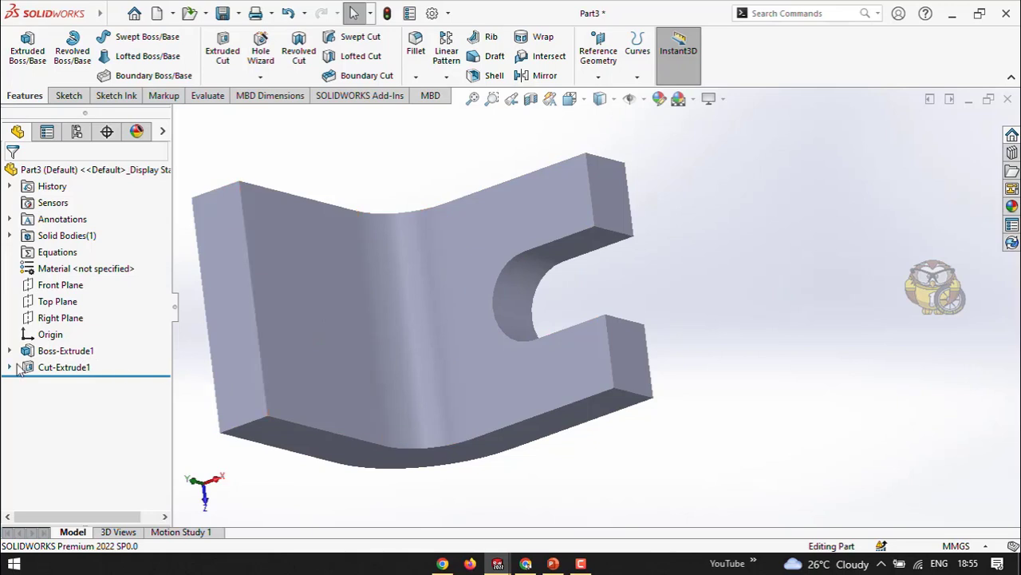
{"action": "left_click", "coordinate": [8, 367]}
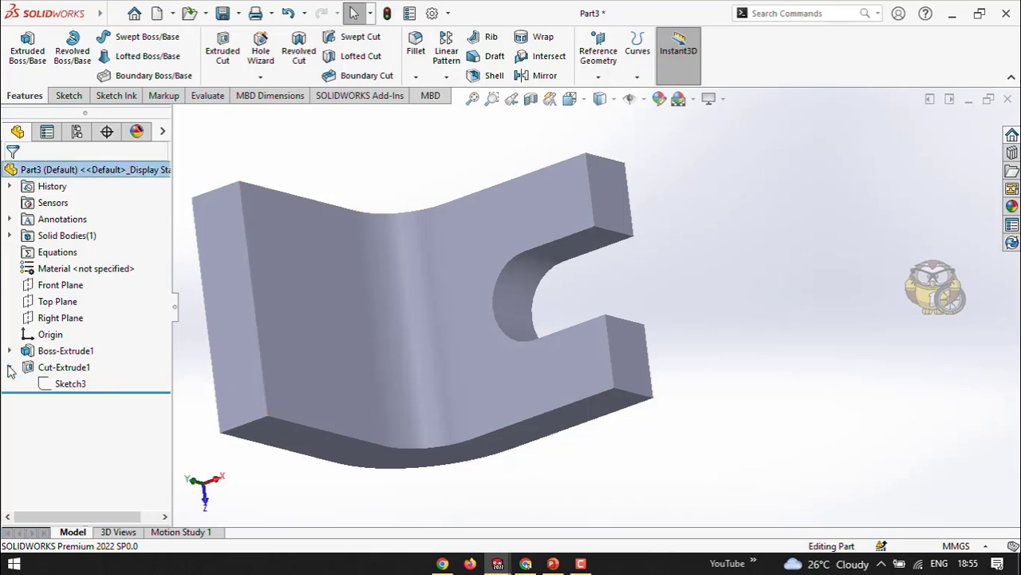
{"action": "left_click", "coordinate": [66, 383]}
{"action": "left_click", "coordinate": [69, 335]}
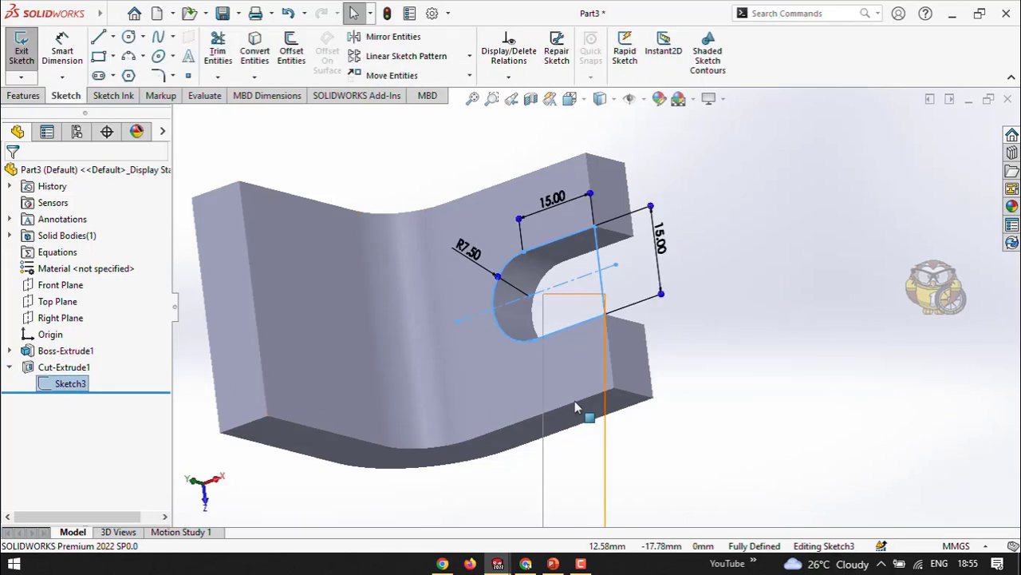
{"action": "scroll", "coordinate": [440, 221], "scroll_direction": "up", "scroll_amount": 2}
{"action": "scroll", "coordinate": [788, 442], "scroll_direction": "down", "scroll_amount": 5}
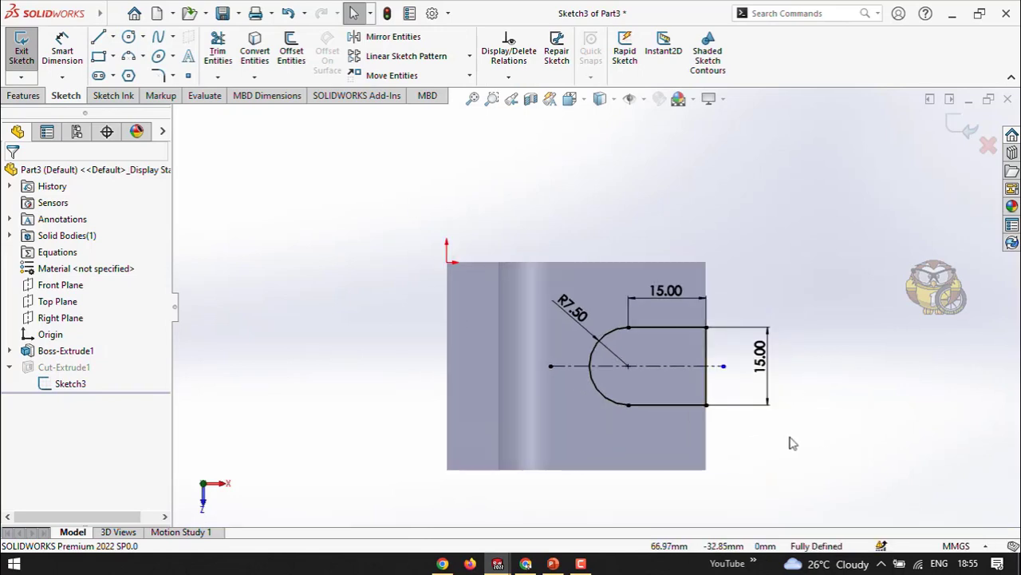
{"action": "left_click", "coordinate": [603, 337]}
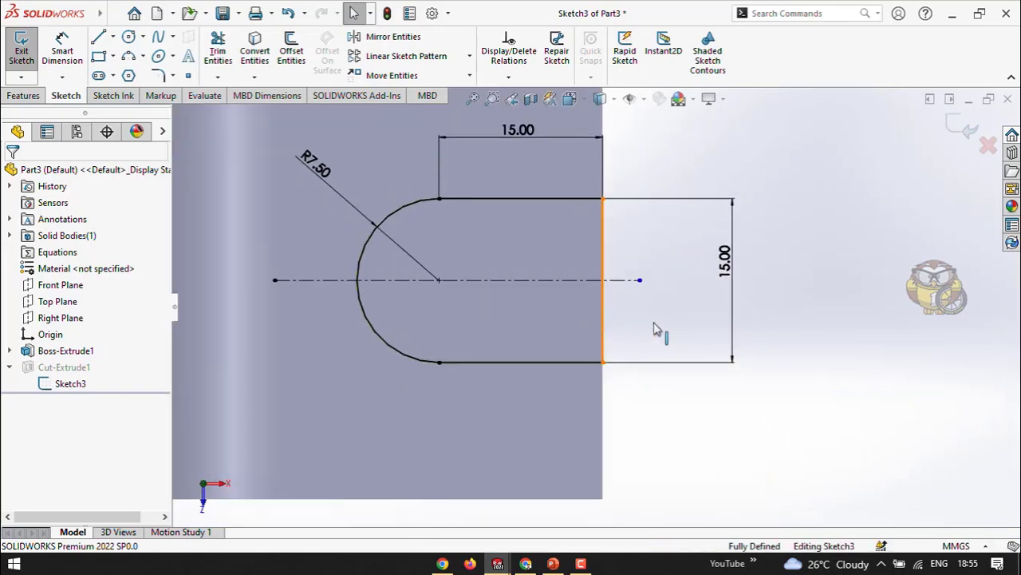
{"action": "key", "text": "Delete"}
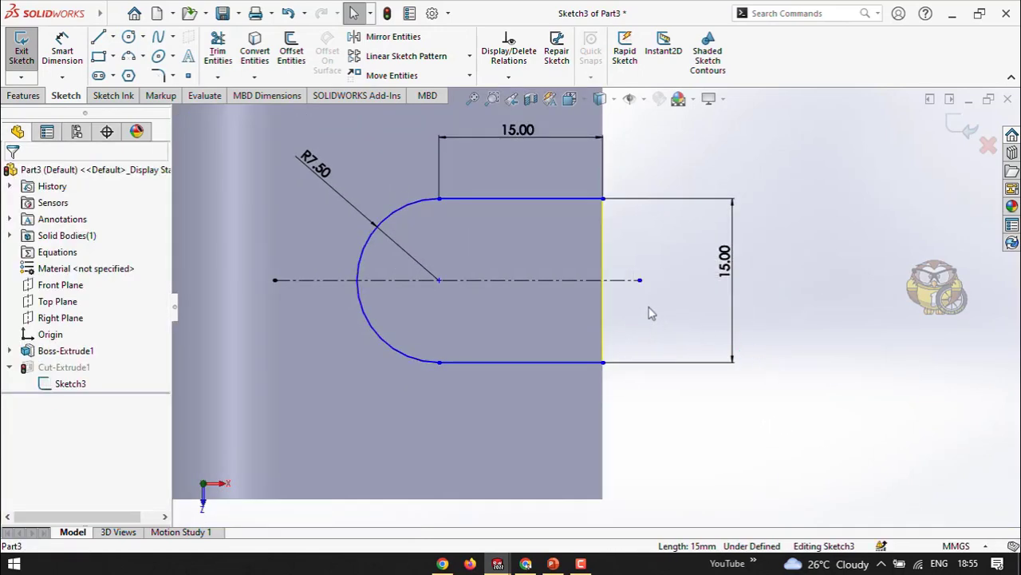
Step: Draw a vertical line about 15 mm long just beyond the leg's end edge, spanning the slot's height
{"action": "left_click", "coordinate": [99, 39]}
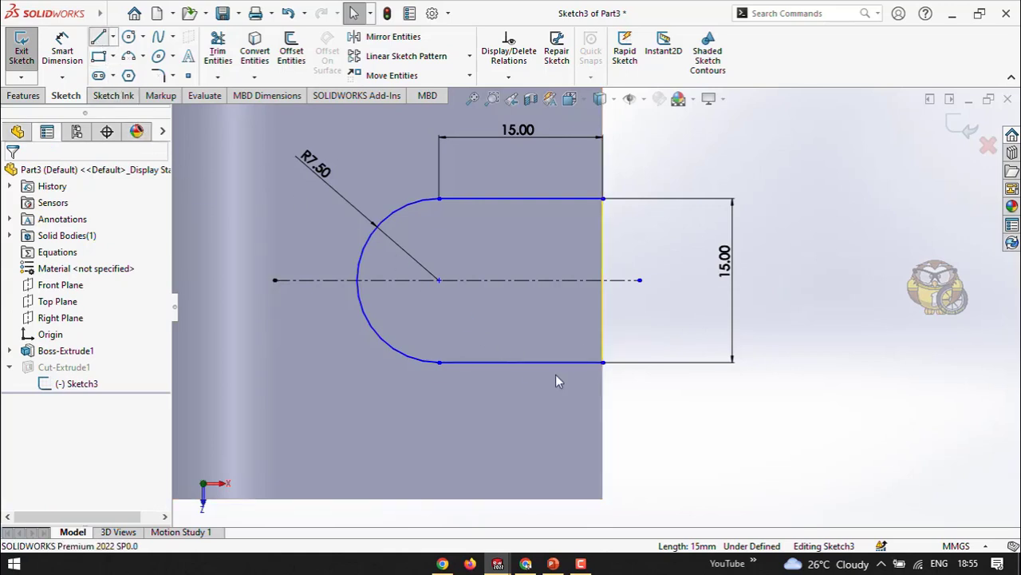
{"action": "left_click", "coordinate": [603, 359]}
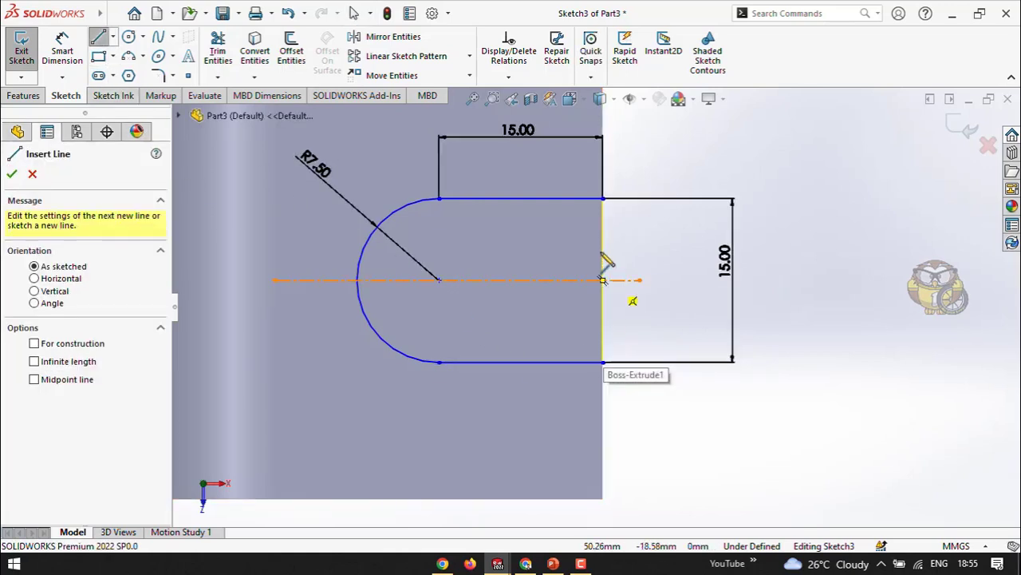
{"action": "left_click", "coordinate": [607, 199]}
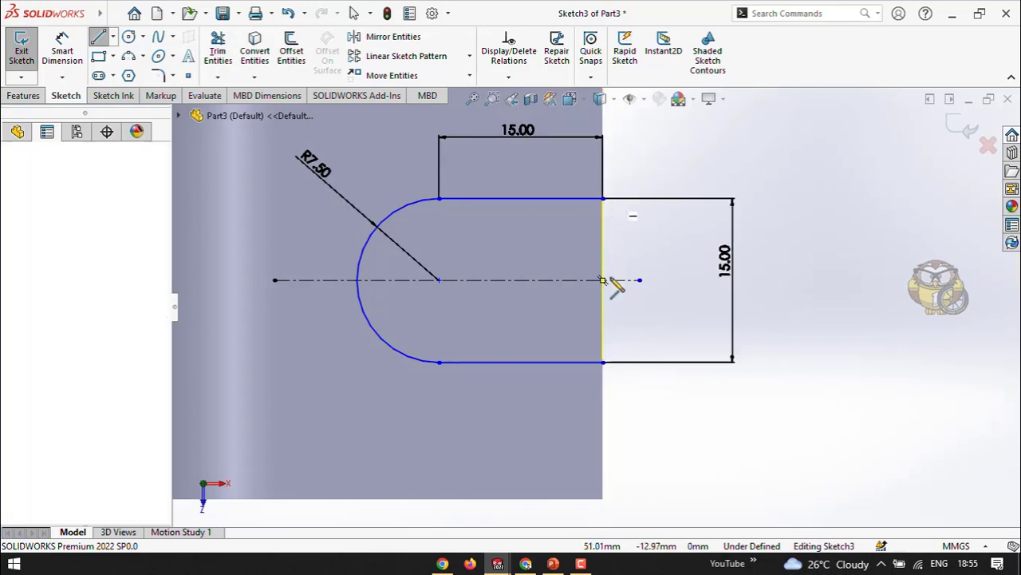
{"action": "left_click", "coordinate": [612, 363]}
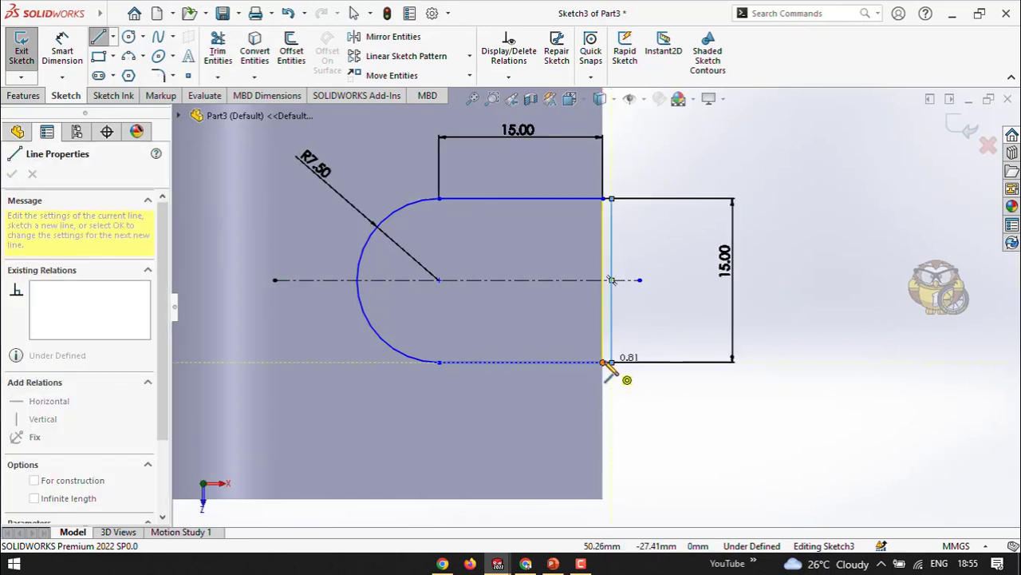
Step: Connect both ends of the outer vertical line to the slot's straight sides with horizontal lines about 0.8 mm long
{"action": "left_click", "coordinate": [604, 362]}
{"action": "right_click", "coordinate": [678, 255]}
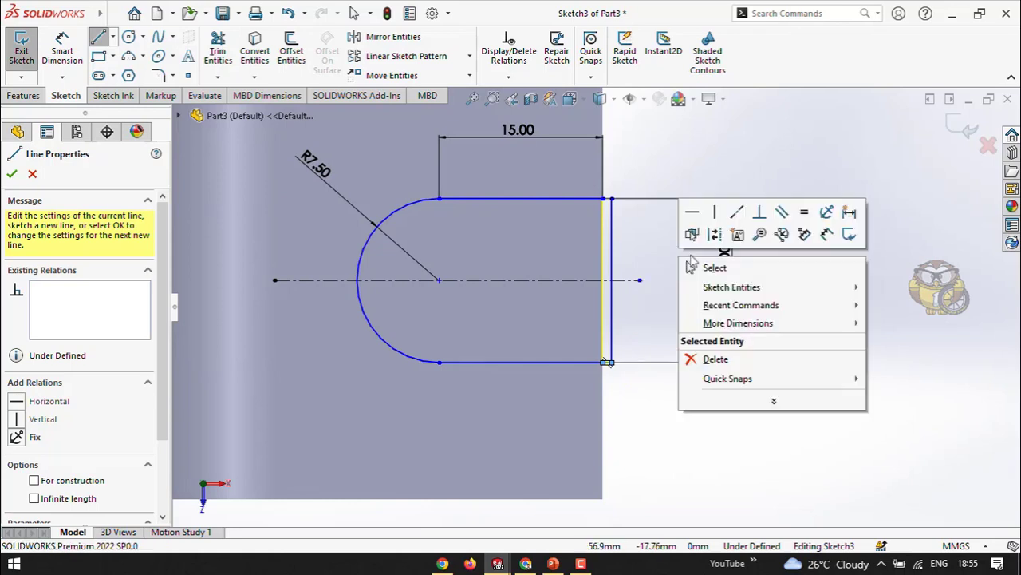
{"action": "left_click", "coordinate": [706, 265]}
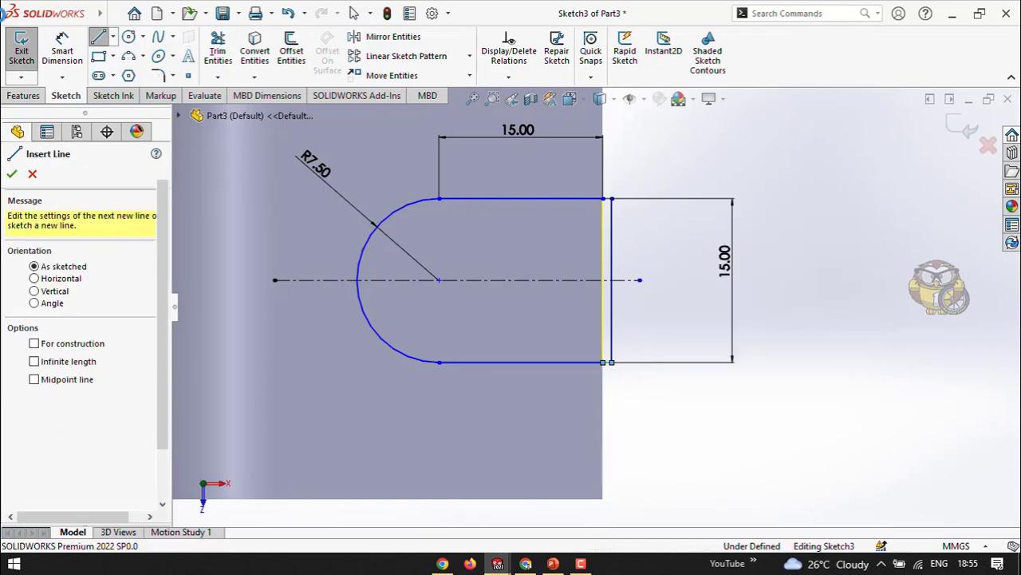
{"action": "left_click", "coordinate": [611, 199]}
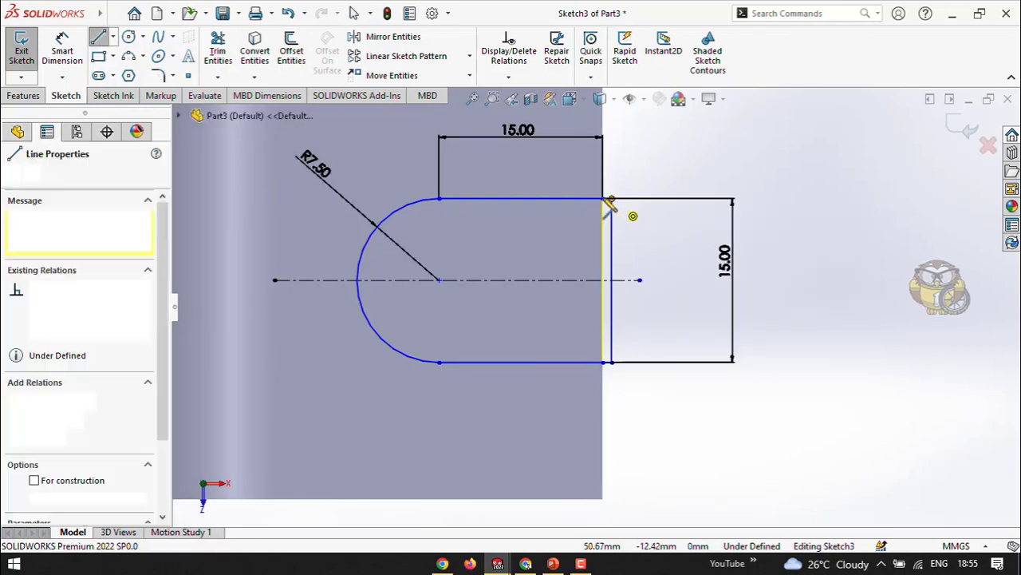
{"action": "left_click", "coordinate": [604, 199]}
{"action": "right_click", "coordinate": [698, 169]}
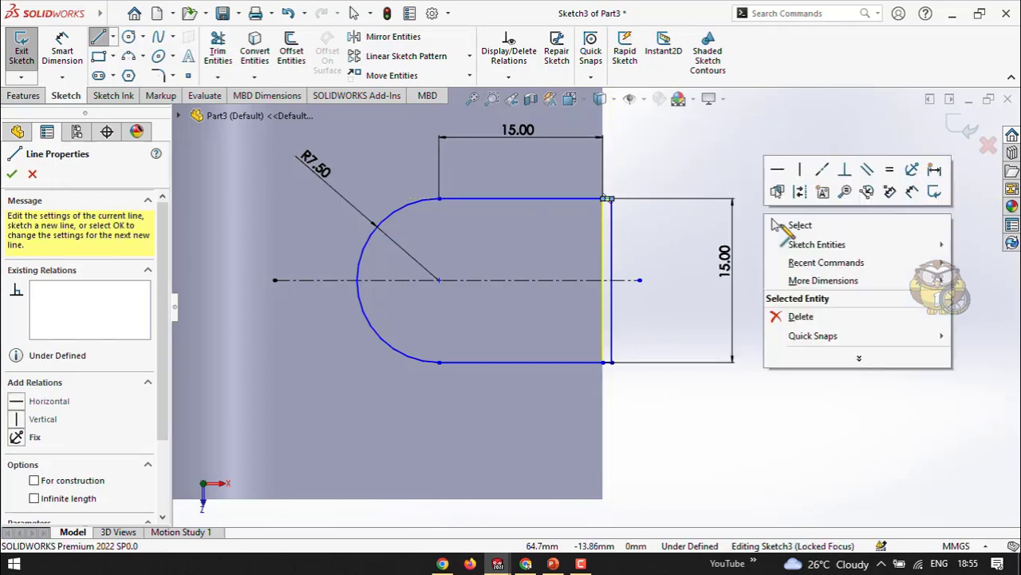
{"action": "left_click", "coordinate": [778, 226]}
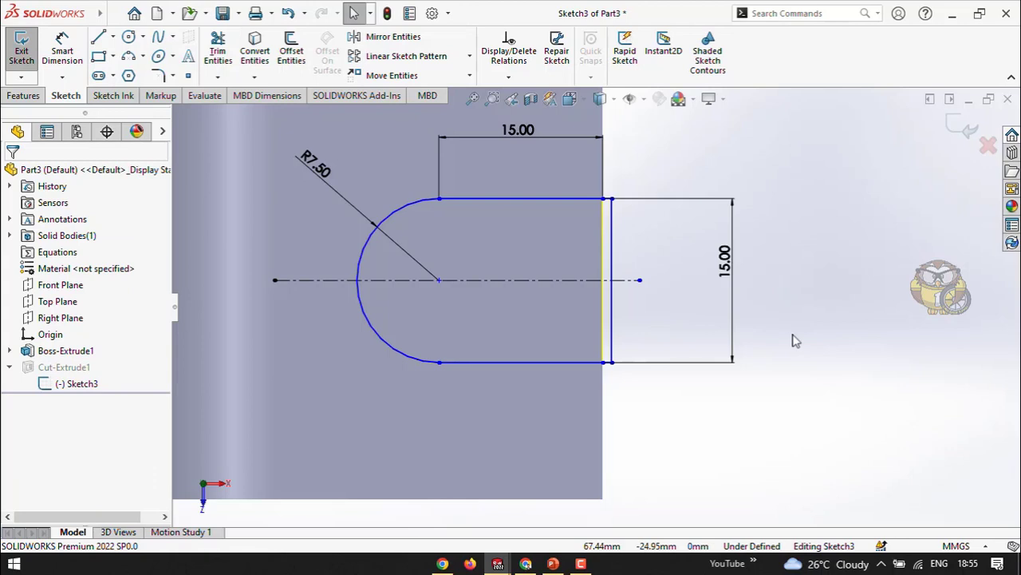
Step: Replace the slot's horizontal length dimension with a 15 mm dimension from the arc's centre to the outer vertical line
{"action": "left_click", "coordinate": [517, 139]}
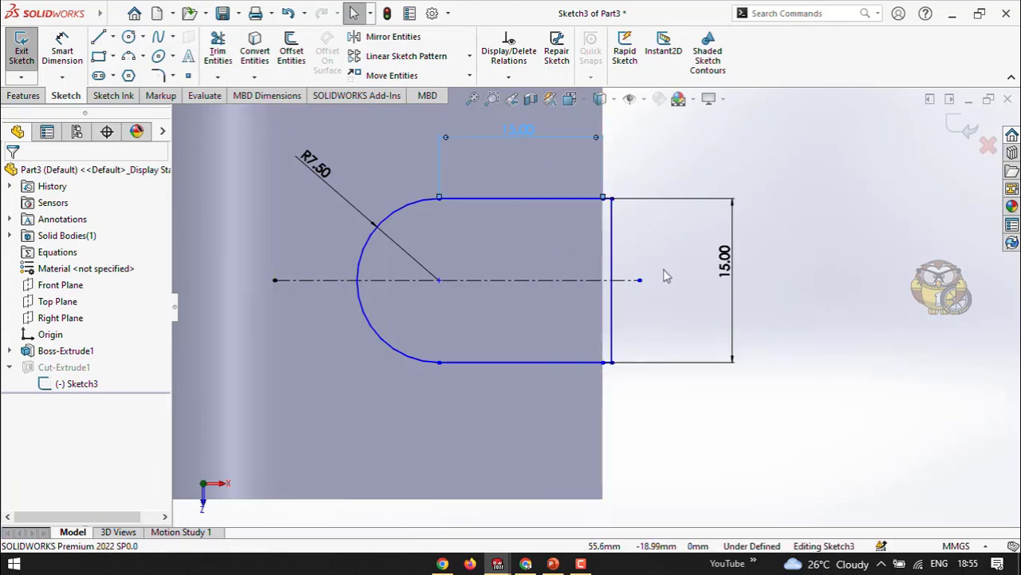
{"action": "key", "text": "Delete"}
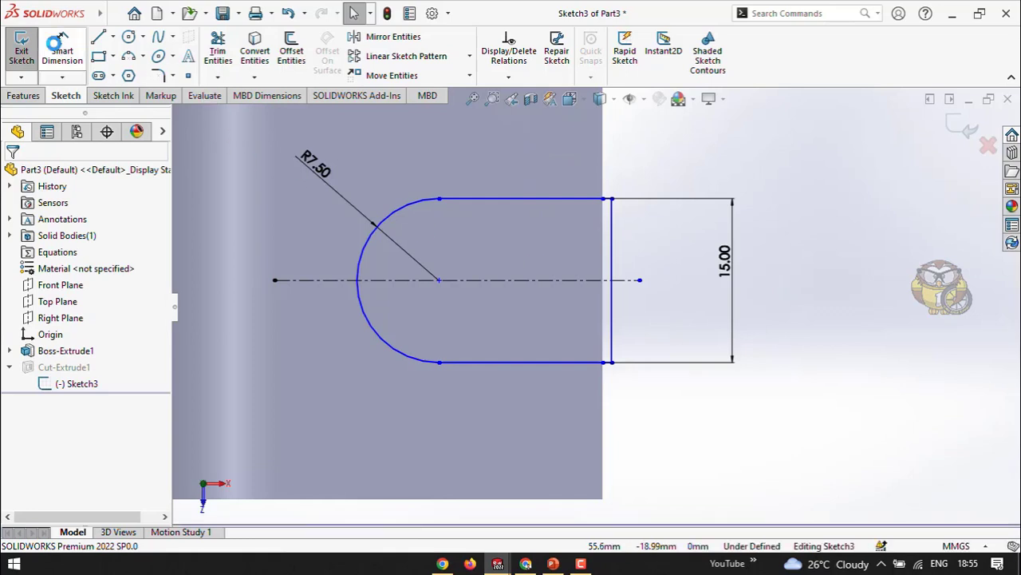
{"action": "left_click", "coordinate": [440, 281]}
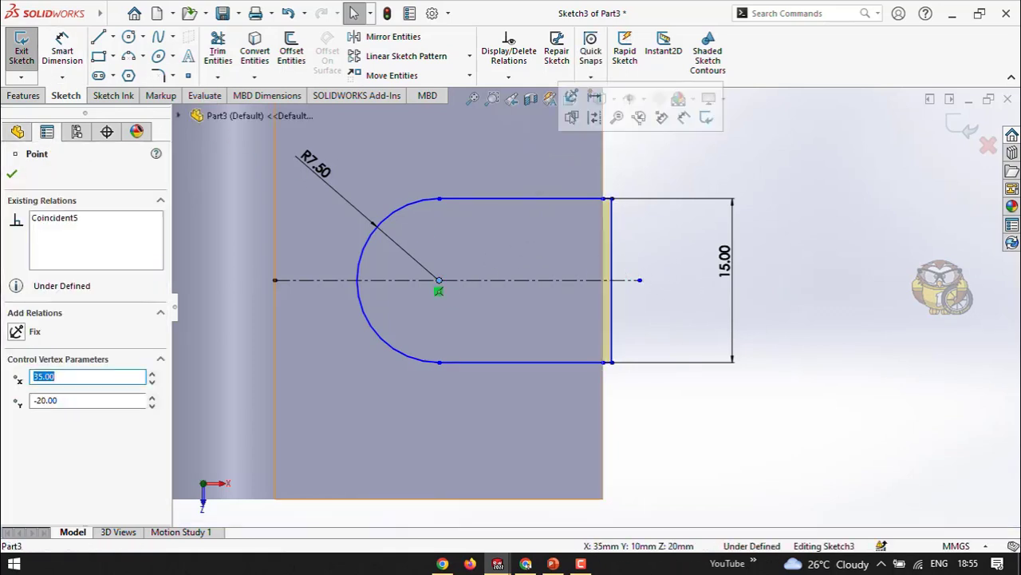
{"action": "left_click", "coordinate": [62, 51]}
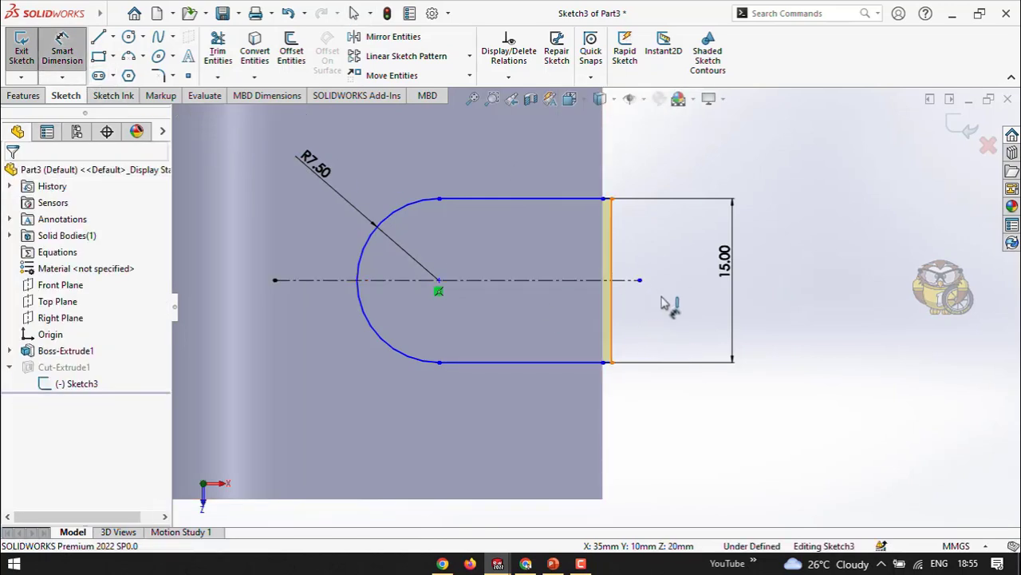
{"action": "left_click", "coordinate": [608, 288]}
{"action": "left_click", "coordinate": [439, 280]}
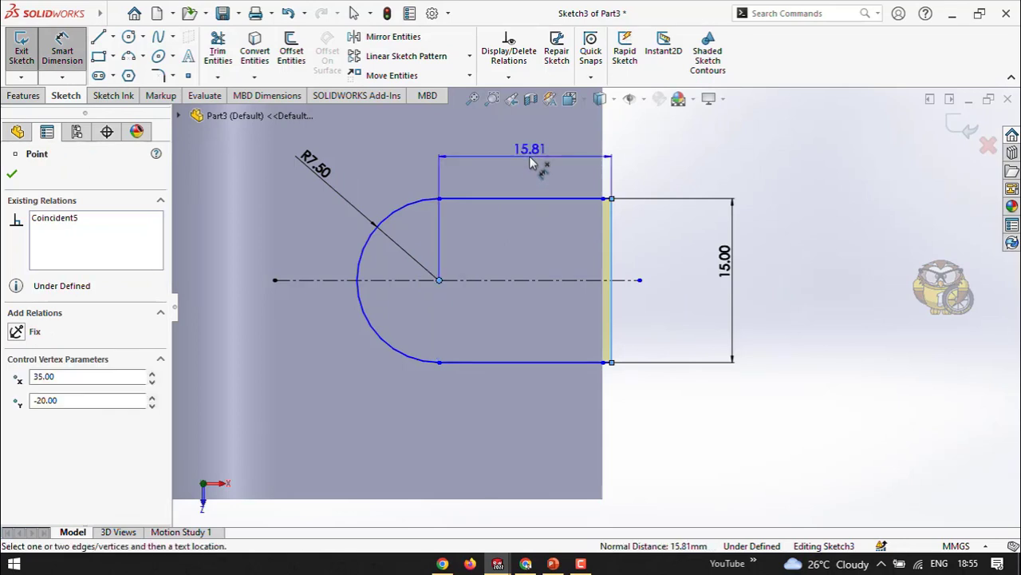
{"action": "left_click", "coordinate": [529, 156]}
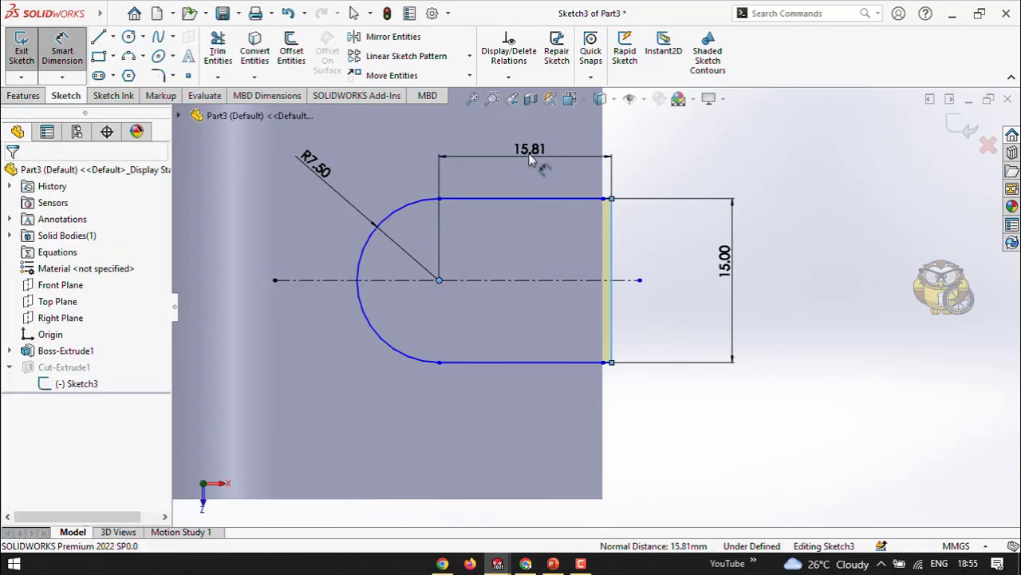
{"action": "left_click", "coordinate": [535, 153]}
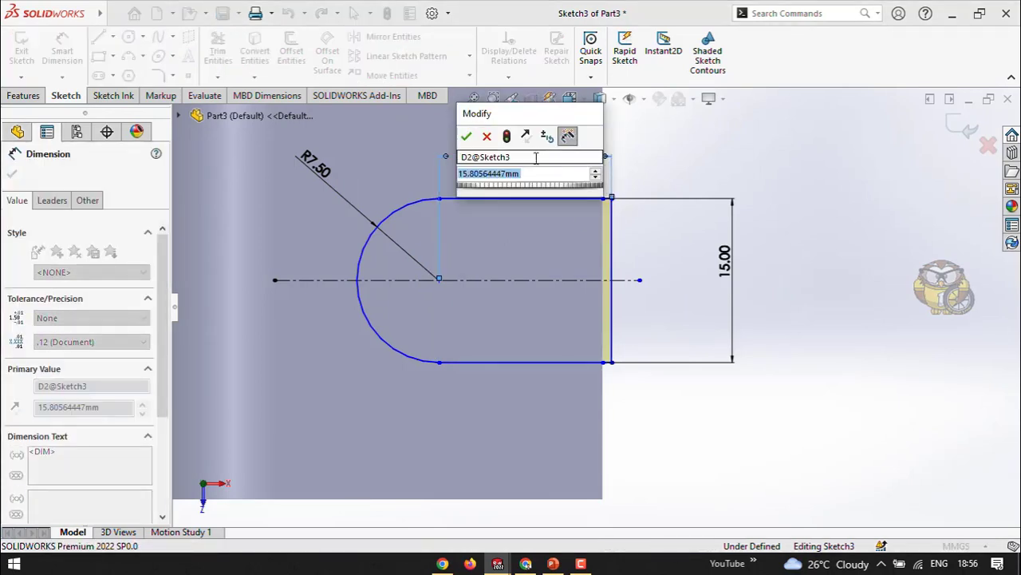
{"action": "type", "text": "10"}
{"action": "key", "text": "Return"}
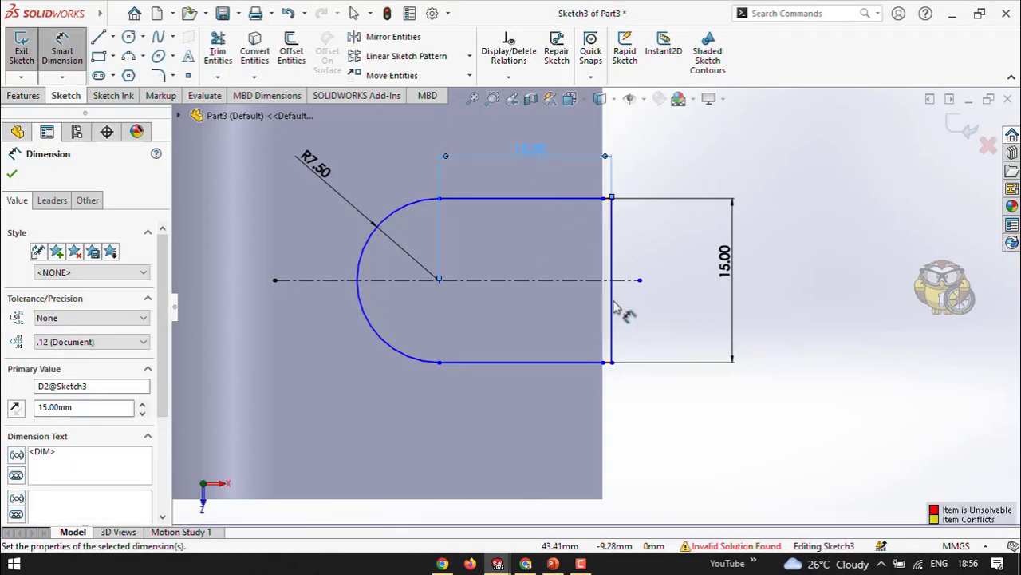
Step: Exit the slot sketch, choose to stop and repair it, and dismiss the error report
{"action": "left_click", "coordinate": [963, 130]}
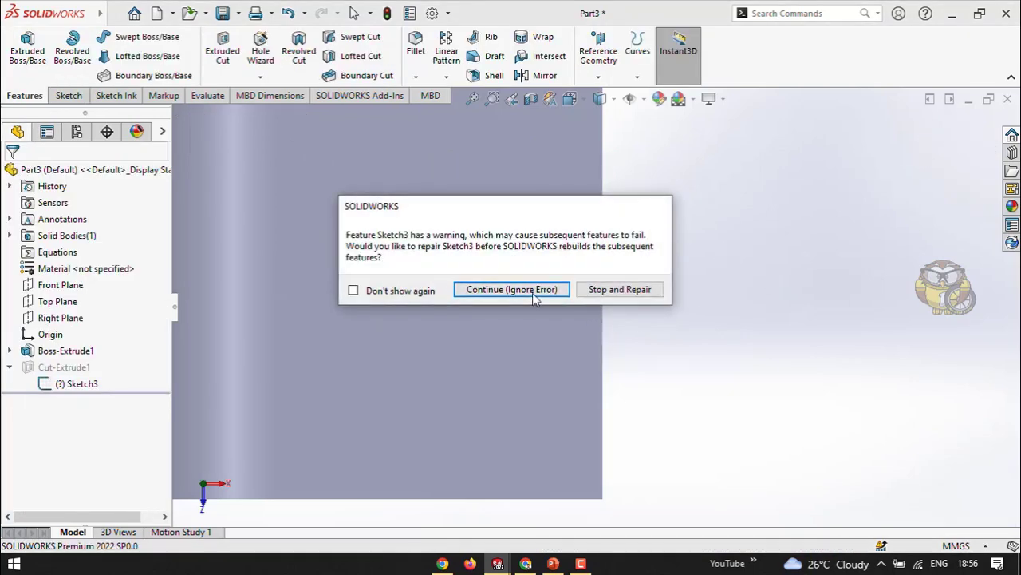
{"action": "left_click", "coordinate": [600, 290]}
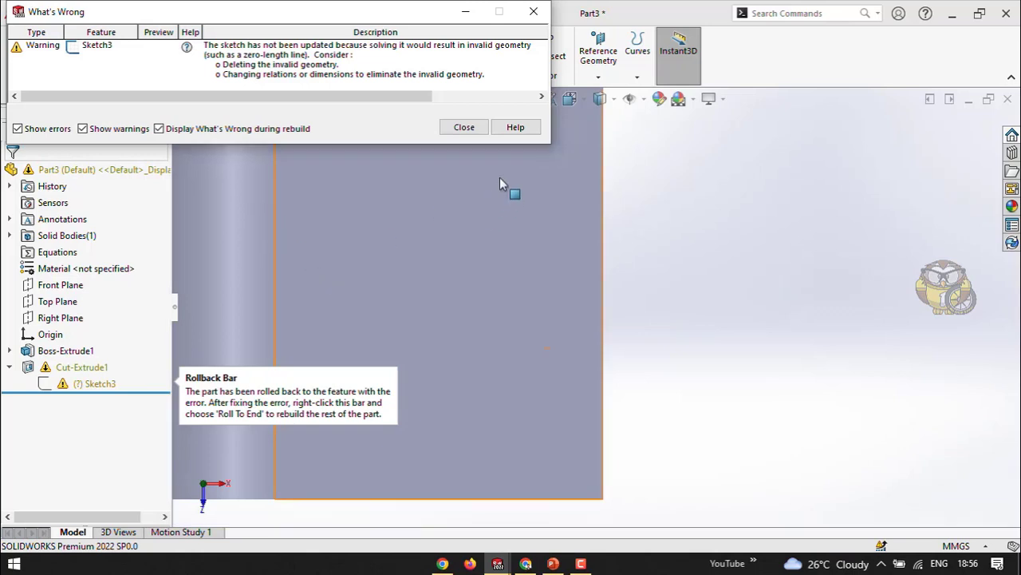
{"action": "left_click", "coordinate": [480, 129]}
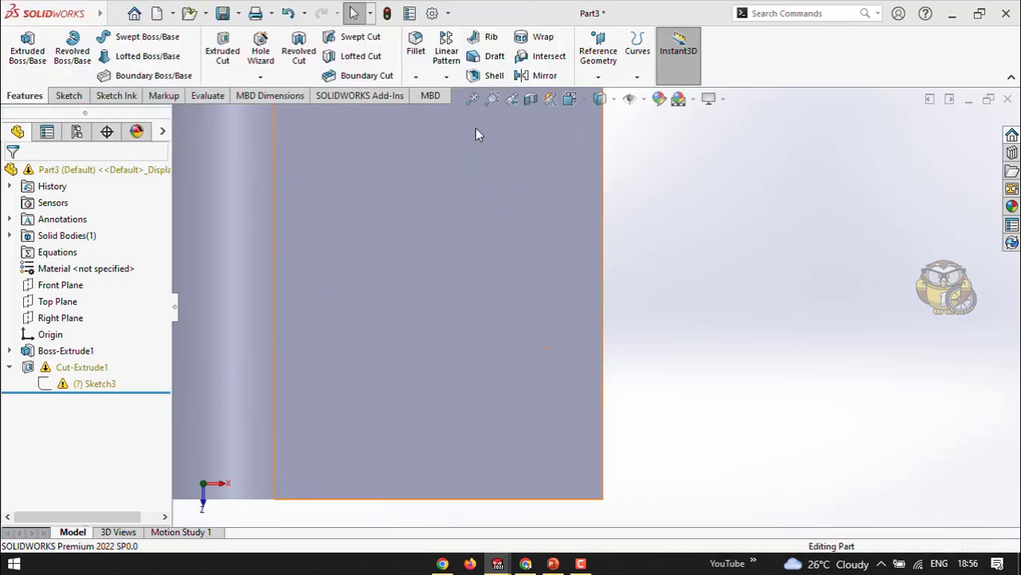
Step: Reopen the slot cut's sketch for editing
{"action": "scroll", "coordinate": [598, 292], "scroll_direction": "up", "scroll_amount": 4}
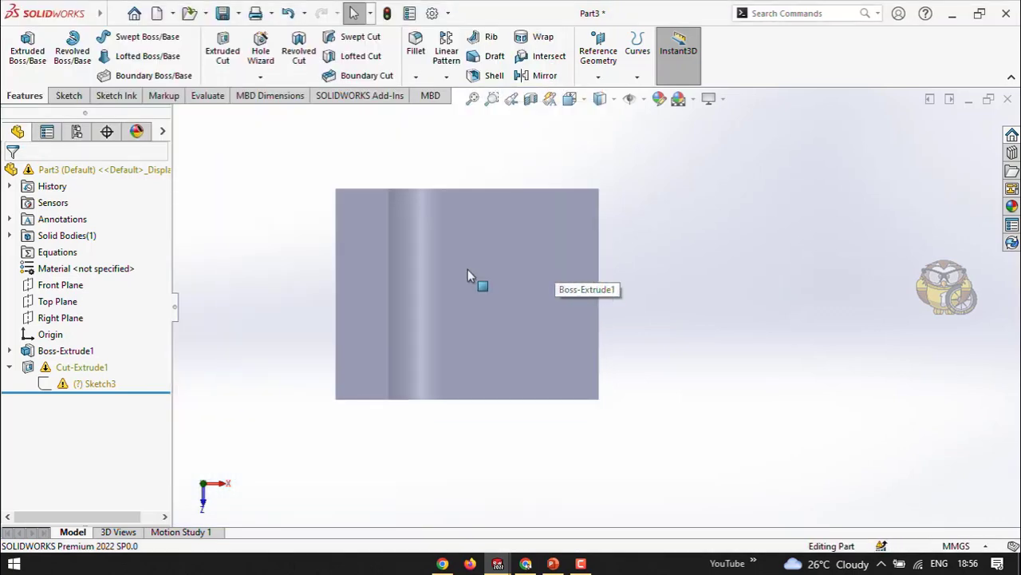
{"action": "left_click", "coordinate": [80, 367]}
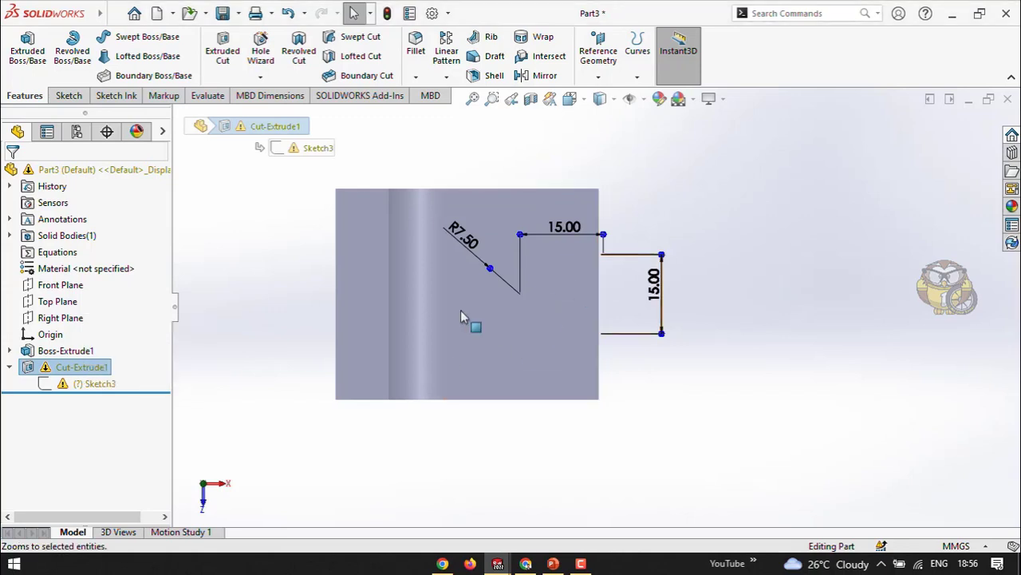
{"action": "left_click", "coordinate": [85, 386]}
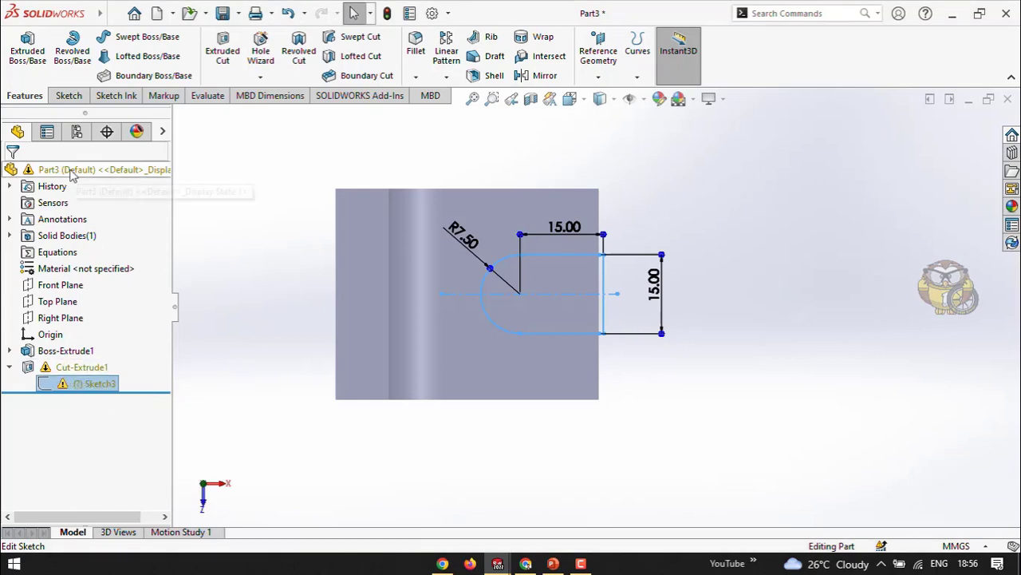
{"action": "left_click", "coordinate": [94, 386]}
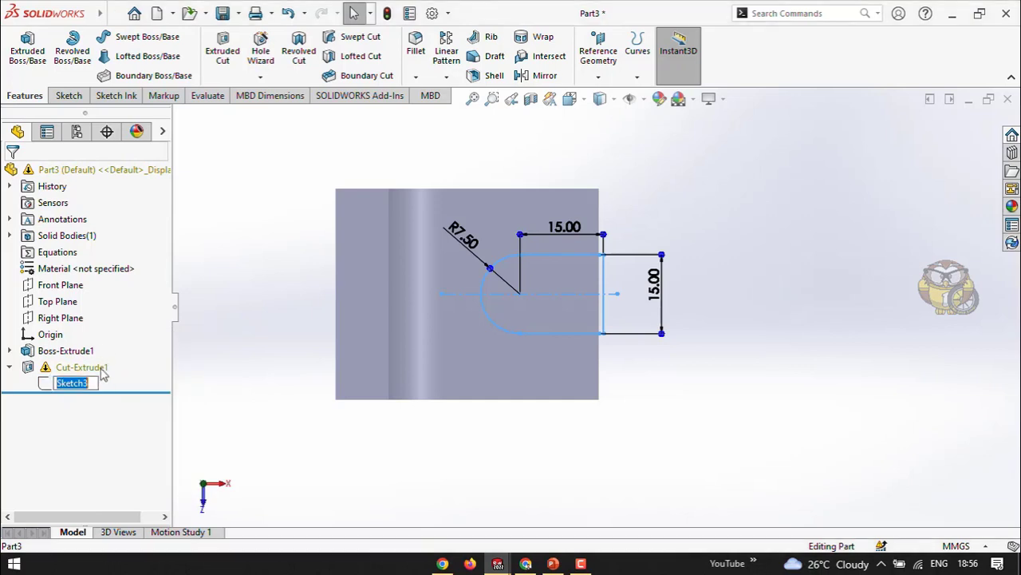
{"action": "left_click", "coordinate": [86, 397]}
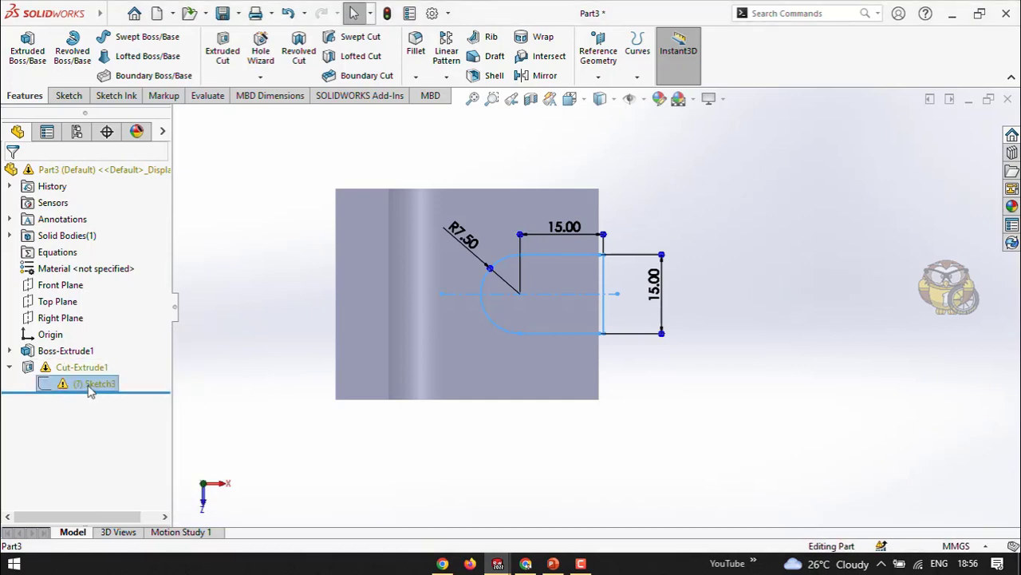
{"action": "right_click", "coordinate": [96, 383]}
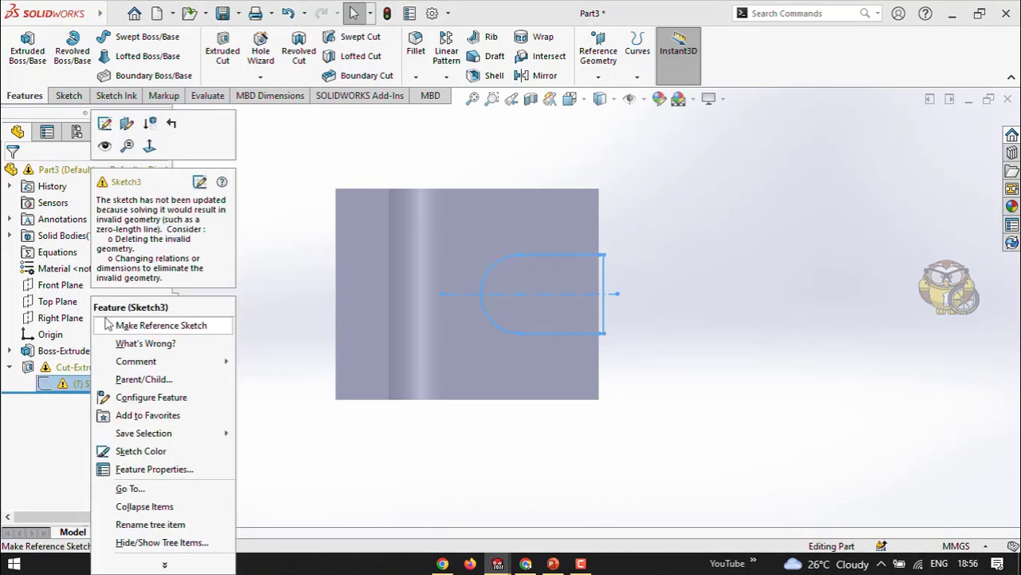
{"action": "left_click", "coordinate": [106, 143]}
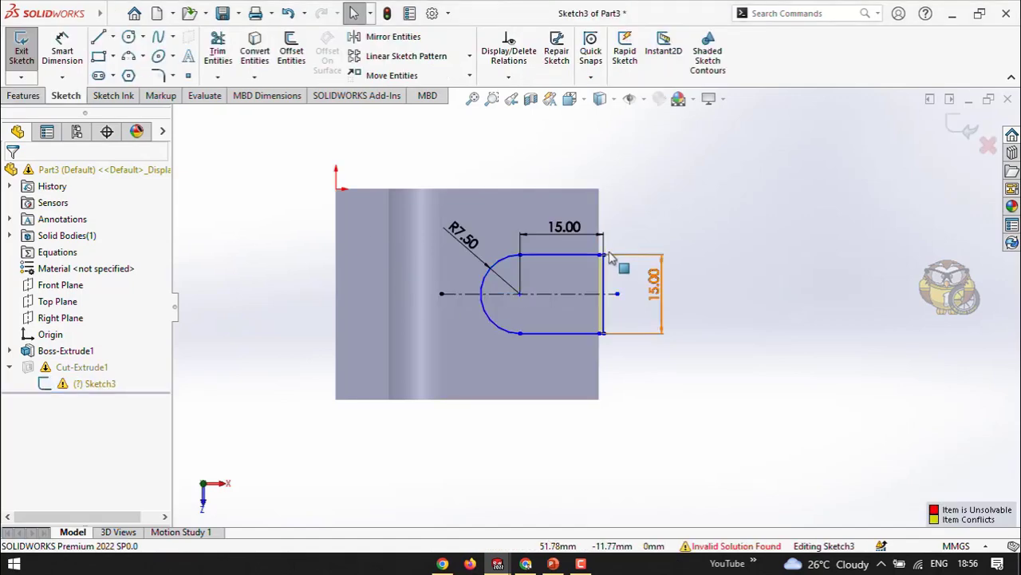
Step: Delete the two short connecting lines between the slot's straight sides and the outer vertical line
{"action": "scroll", "coordinate": [598, 263], "scroll_direction": "down", "scroll_amount": 6}
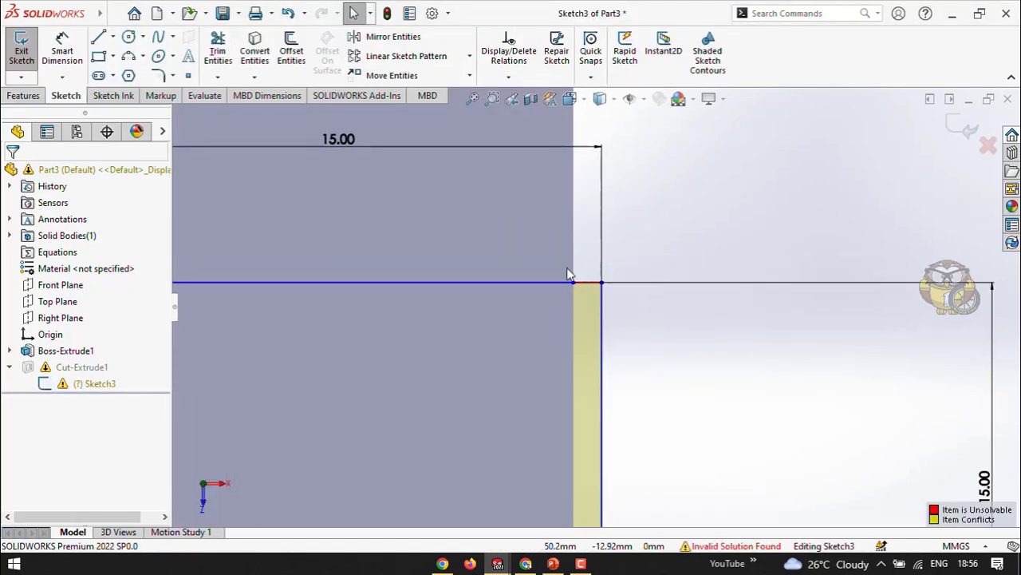
{"action": "scroll", "coordinate": [599, 264], "scroll_direction": "up", "scroll_amount": 6}
{"action": "scroll", "coordinate": [594, 355], "scroll_direction": "down", "scroll_amount": 5}
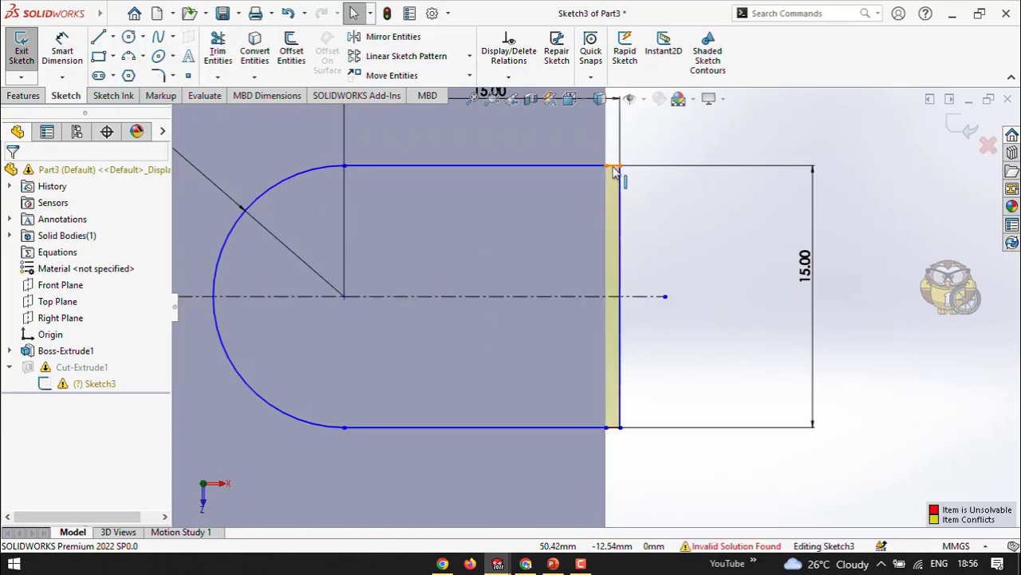
{"action": "left_click", "coordinate": [615, 428]}
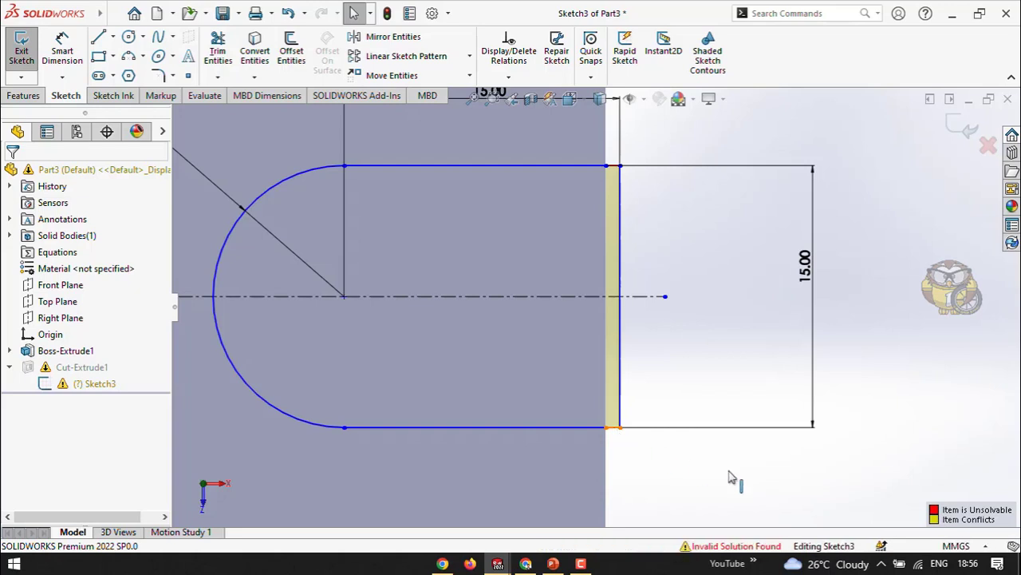
{"action": "key", "text": "Delete"}
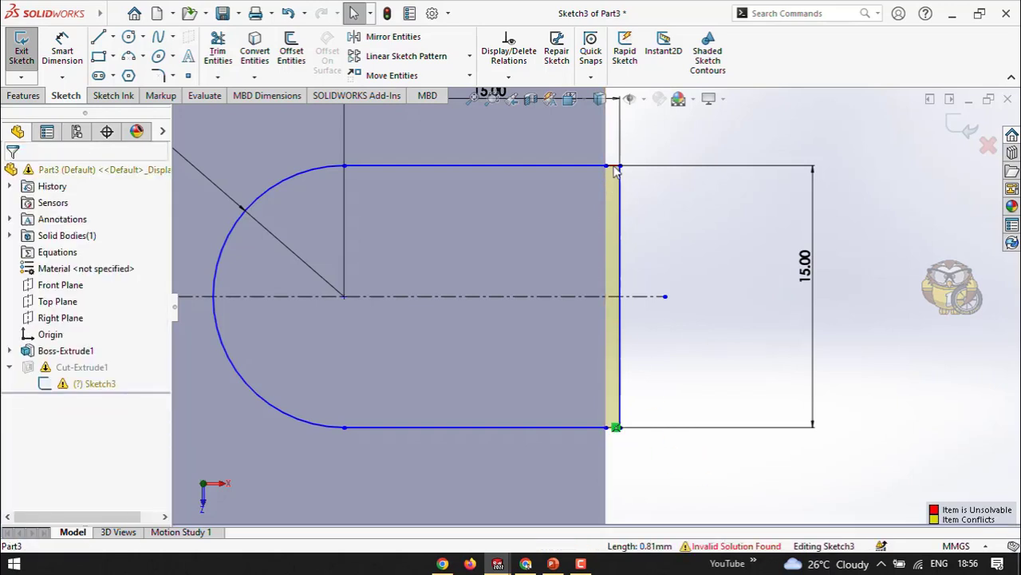
{"action": "left_click", "coordinate": [613, 166]}
{"action": "key", "text": "Delete"}
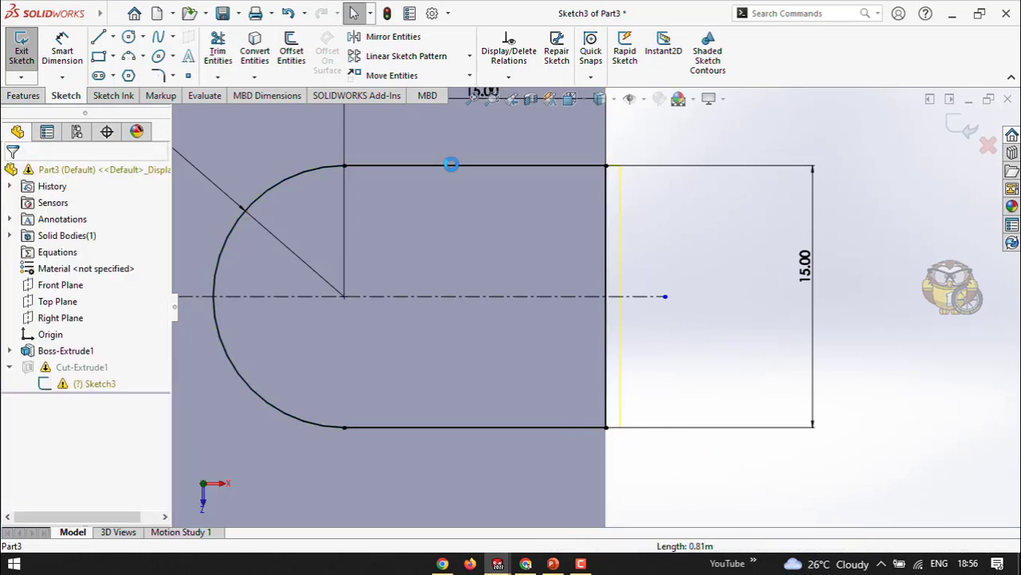
Step: Delete the slot's upper and lower straight side lines, leaving the arc and the vertical end line
{"action": "left_click", "coordinate": [490, 426]}
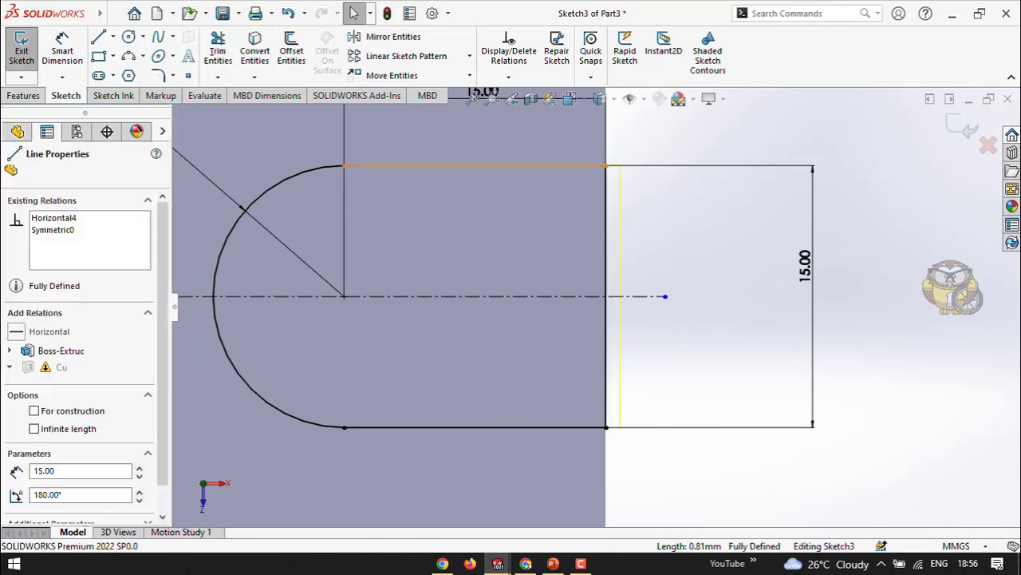
{"action": "key", "text": "Delete"}
{"action": "left_click", "coordinate": [499, 427]}
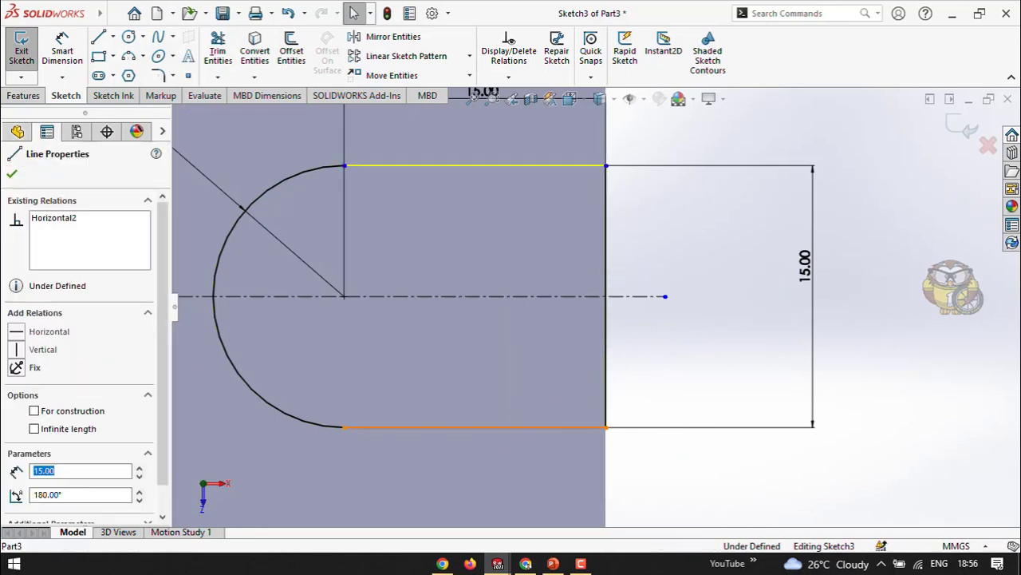
{"action": "key", "text": "Delete"}
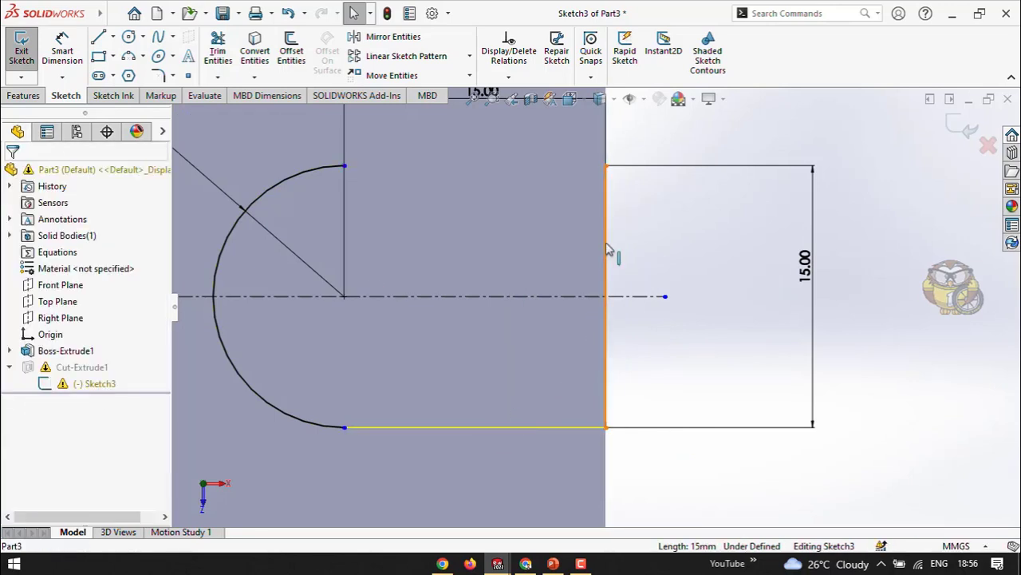
Step: Delete the slot's vertical end line along with its associated dimensions
{"action": "left_click", "coordinate": [605, 286]}
{"action": "key", "text": "Delete"}
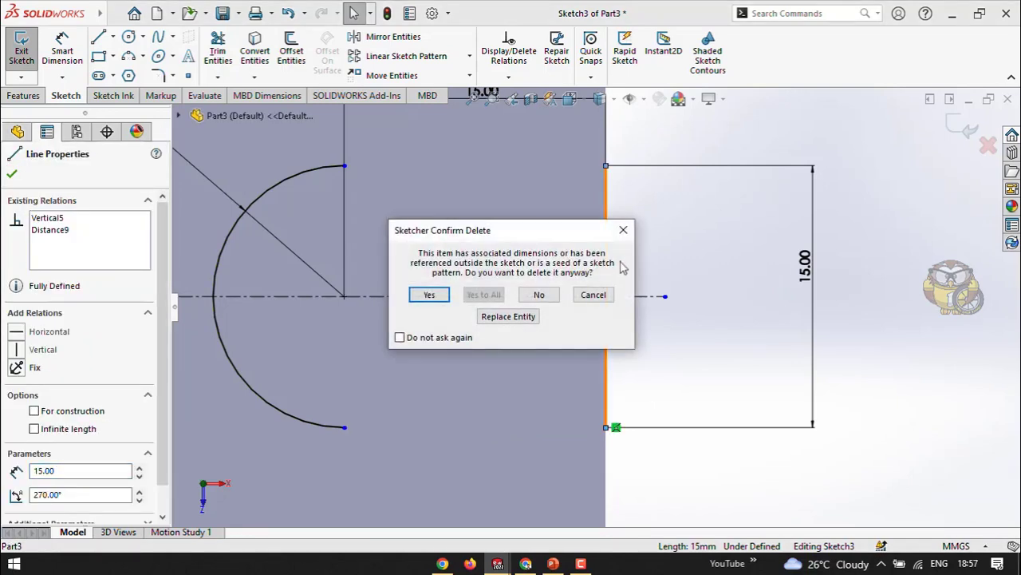
{"action": "left_click", "coordinate": [431, 295]}
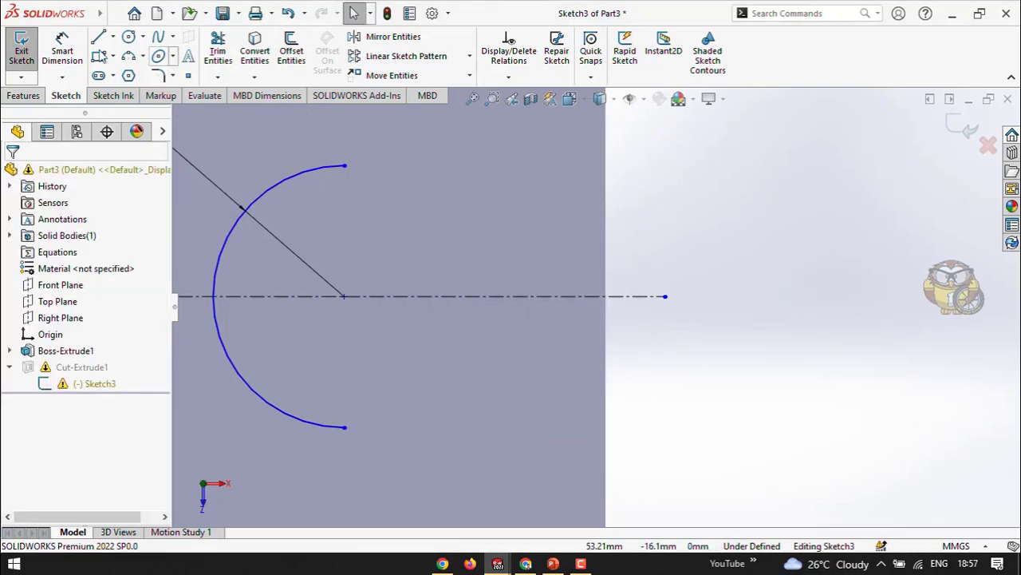
Step: Draw a corner rectangle from the arc's upper endpoint, about 17 mm long and level with its lower endpoint, extending past the plate's outer edge
{"action": "key", "text": "r"}
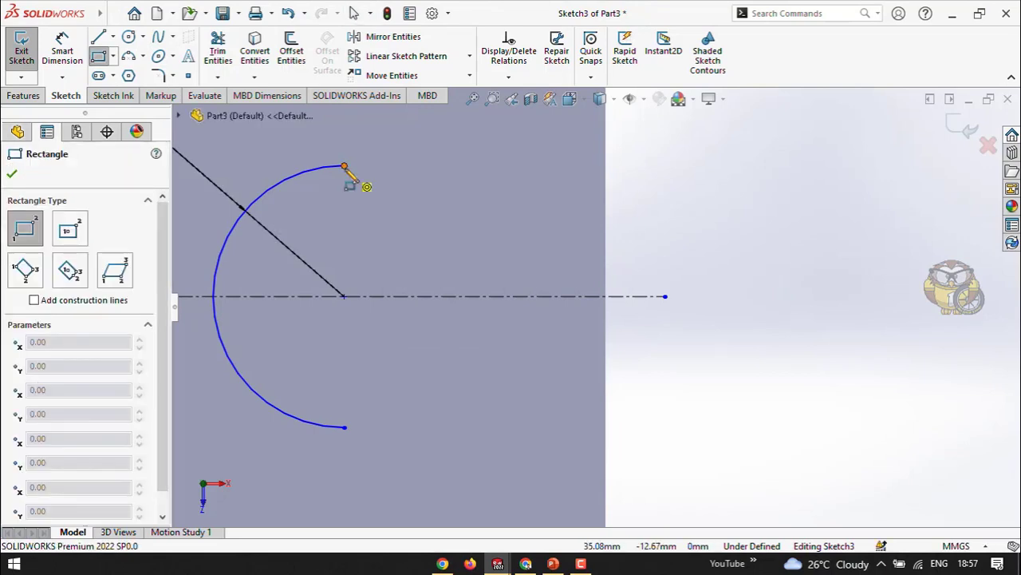
{"action": "left_click", "coordinate": [345, 166]}
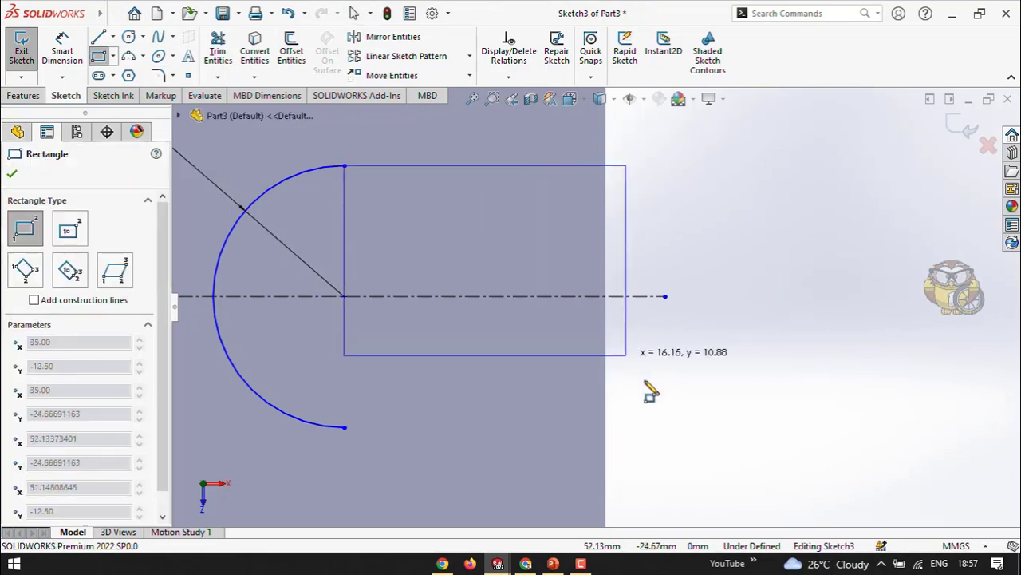
{"action": "left_click", "coordinate": [640, 427]}
{"action": "right_click", "coordinate": [731, 285]}
{"action": "left_click", "coordinate": [758, 287]}
{"action": "left_click", "coordinate": [718, 269]}
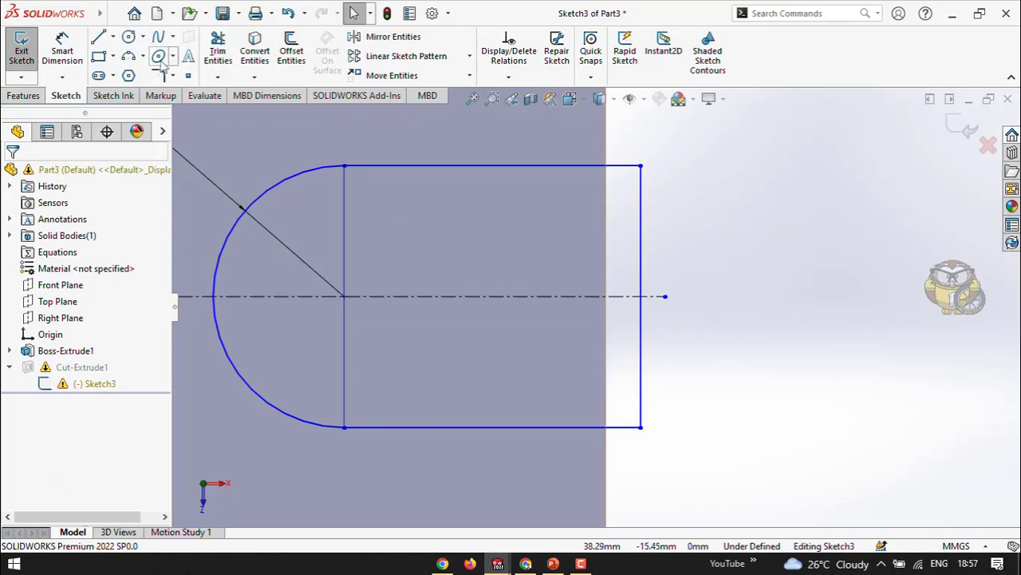
Step: Trim away both halves of the rectangle's vertical side between the arc's endpoints
{"action": "left_click", "coordinate": [217, 49]}
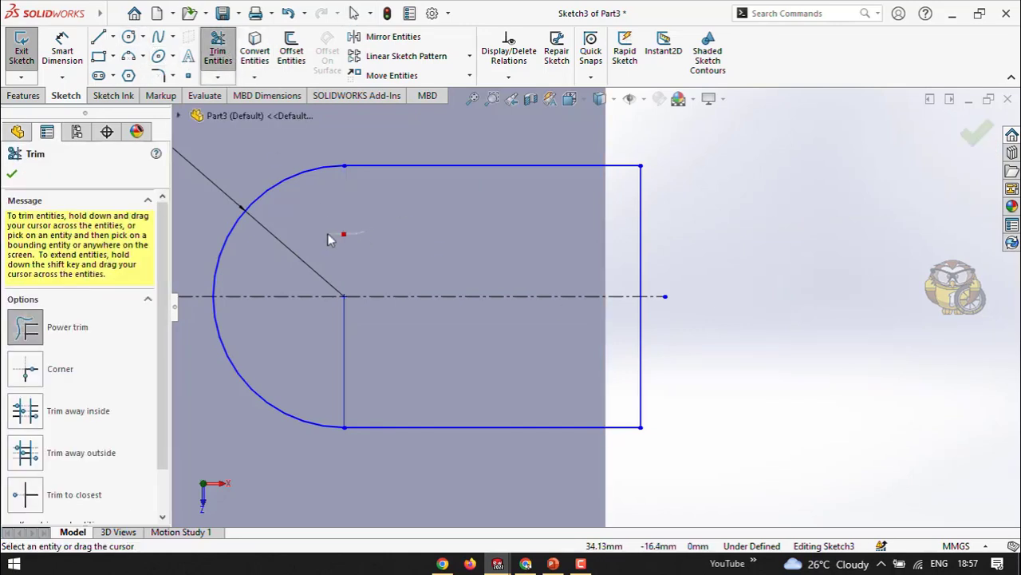
{"action": "left_click_drag", "start_coordinate": [328, 234], "coordinate": [326, 234]}
{"action": "left_click_drag", "start_coordinate": [327, 343], "coordinate": [325, 342]}
{"action": "scroll", "coordinate": [375, 313], "scroll_direction": "up", "scroll_amount": 3}
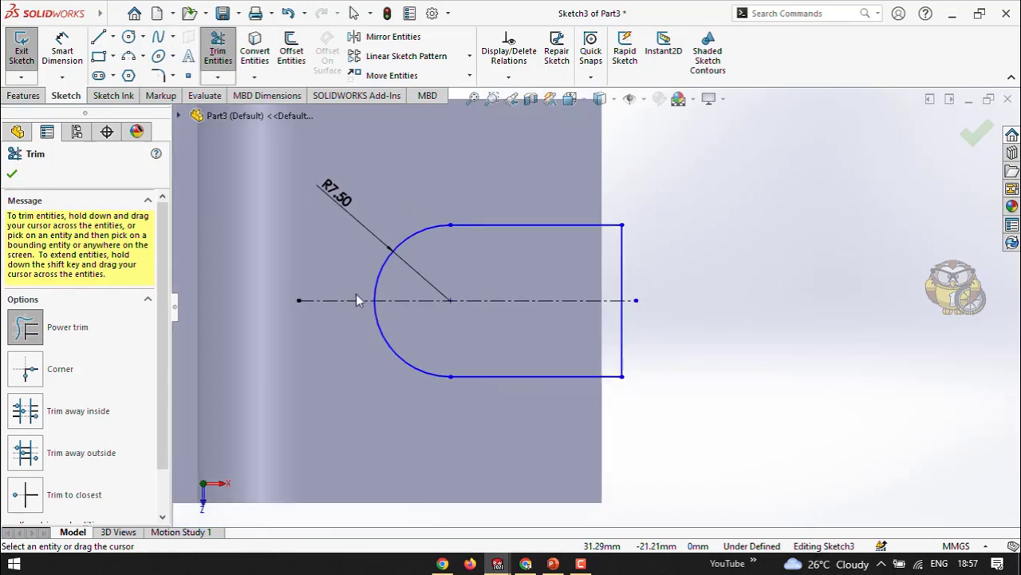
Step: Dimension the slot's upper straight side and set its length to 15 mm
{"action": "left_click", "coordinate": [65, 40]}
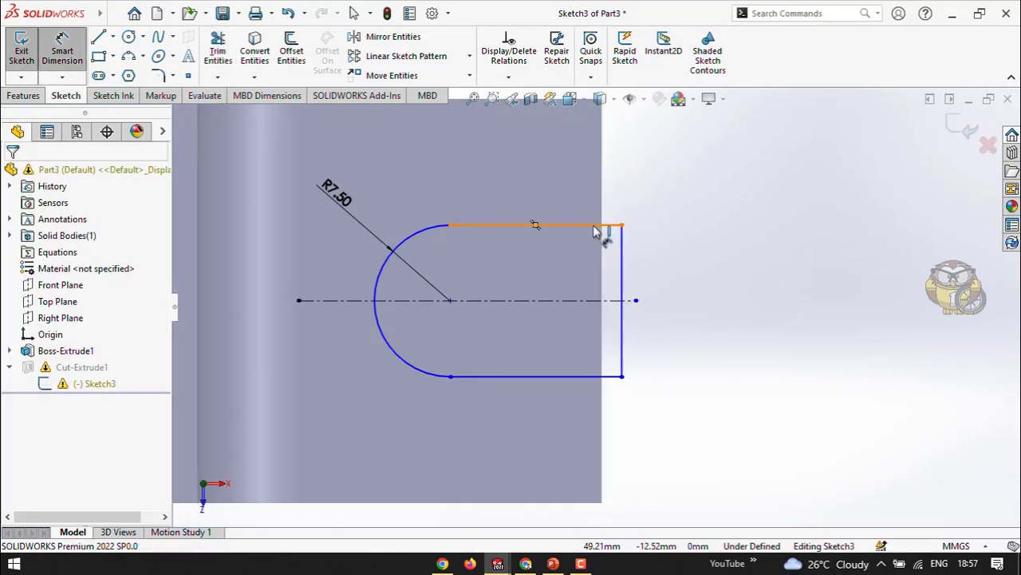
{"action": "left_click", "coordinate": [535, 224]}
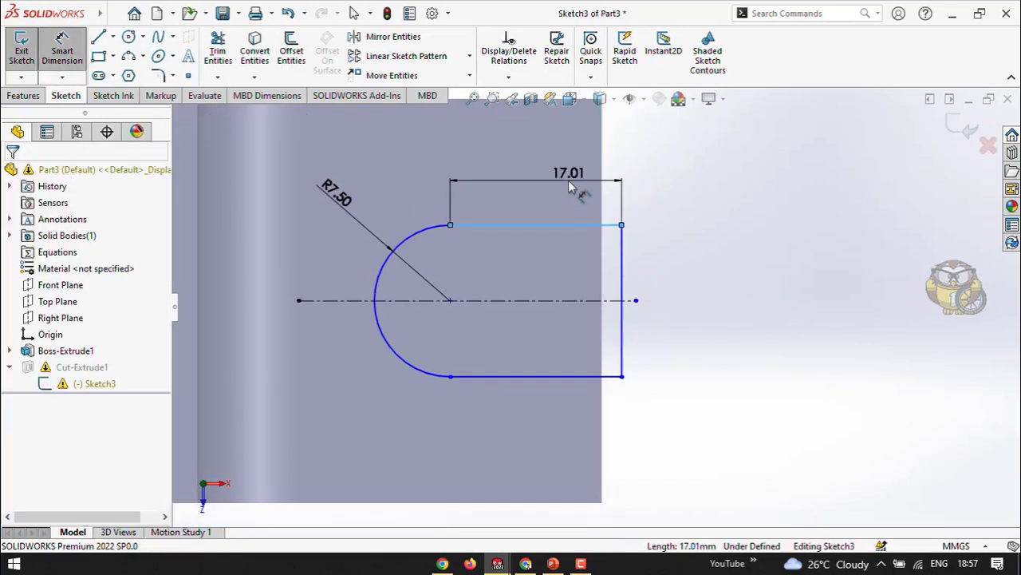
{"action": "left_click", "coordinate": [568, 180]}
{"action": "type", "text": "1"}
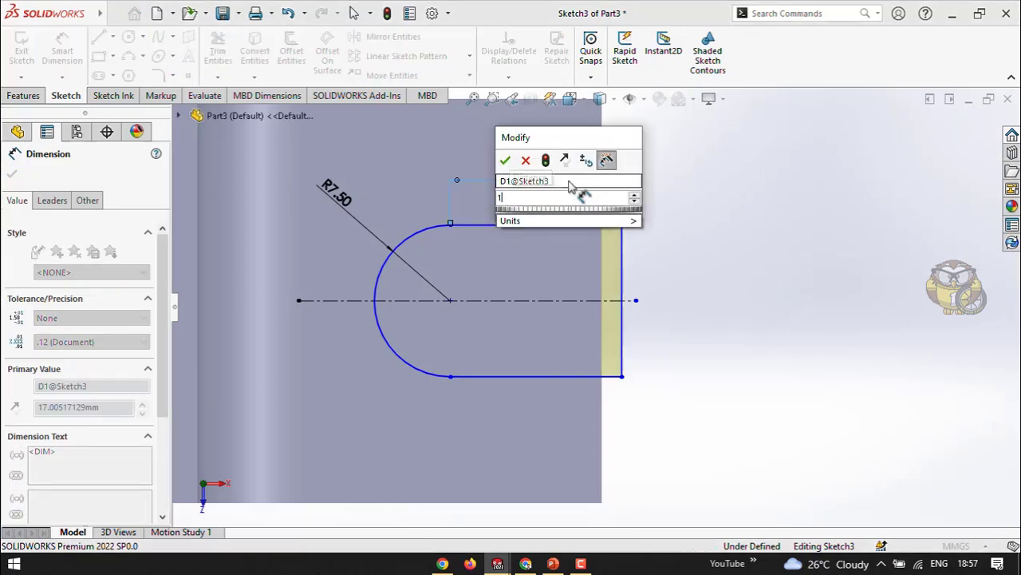
{"action": "type", "text": "0"}
{"action": "key", "text": "Return"}
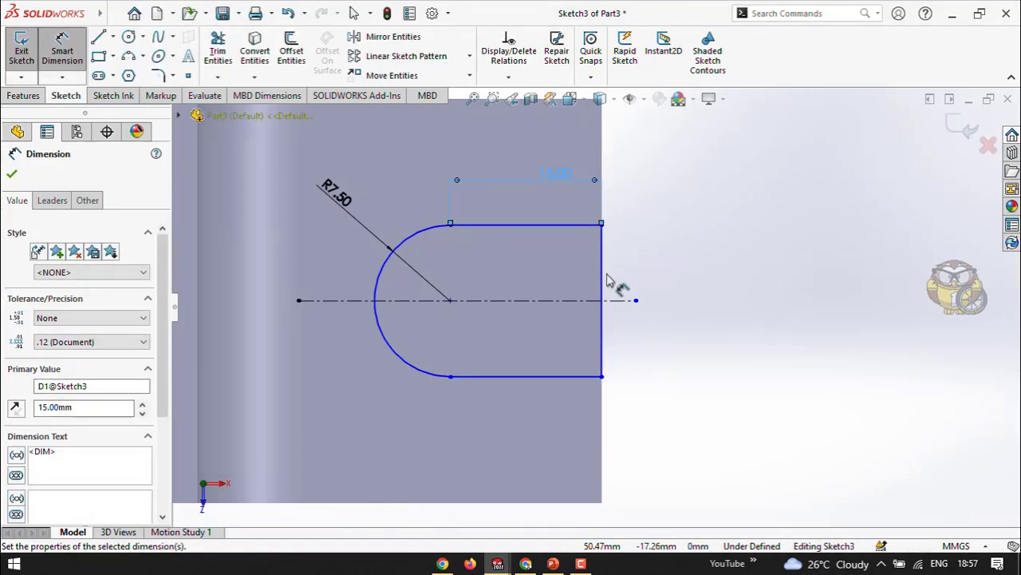
Step: Undo the slot side's last length change, exit the sketch and dismiss the error report
{"action": "scroll", "coordinate": [596, 306], "scroll_direction": "down", "scroll_amount": 7}
{"action": "scroll", "coordinate": [527, 259], "scroll_direction": "up", "scroll_amount": 4}
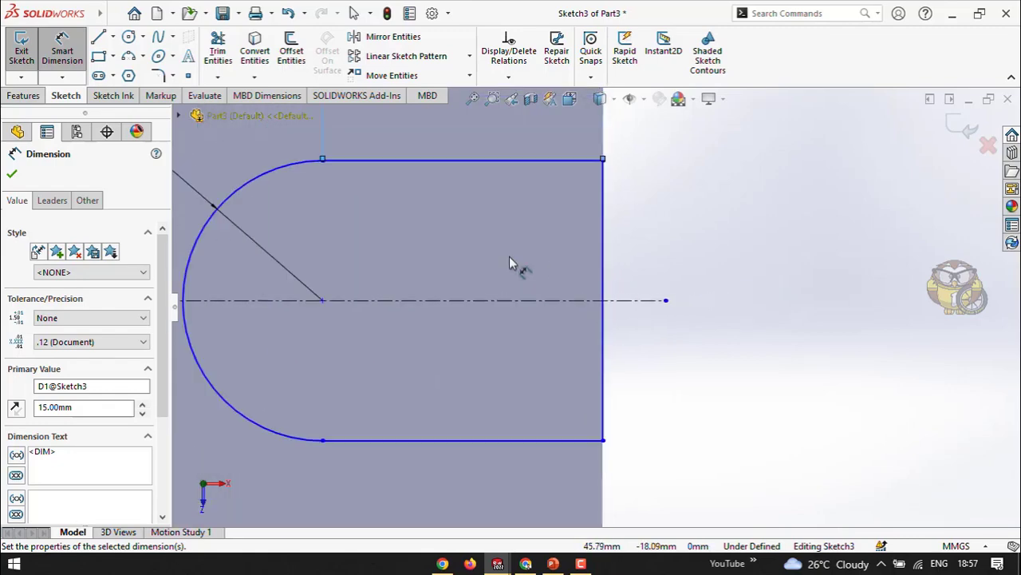
{"action": "key", "text": "Escape"}
{"action": "scroll", "coordinate": [587, 302], "scroll_direction": "up", "scroll_amount": 3}
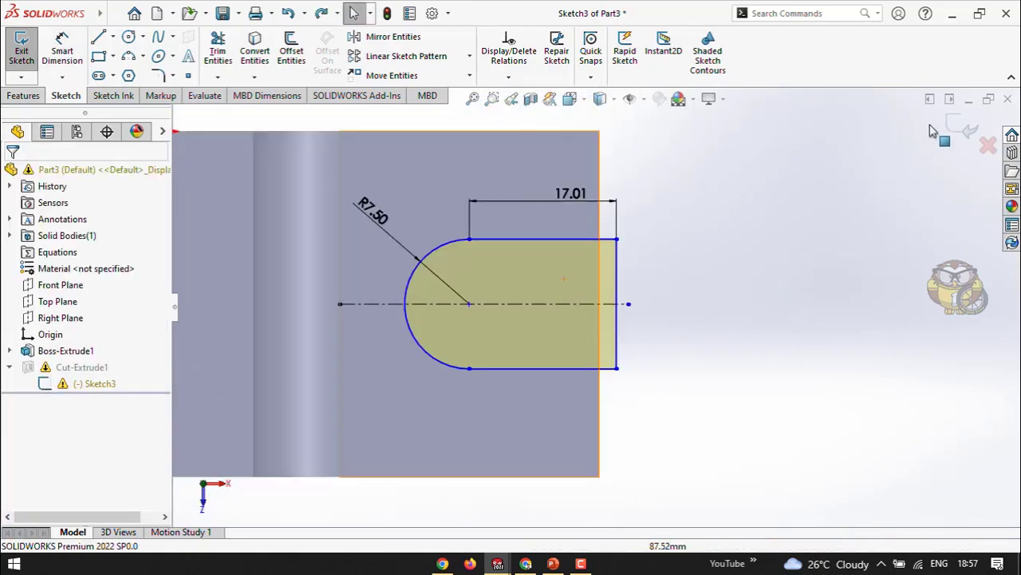
{"action": "left_click", "coordinate": [954, 128]}
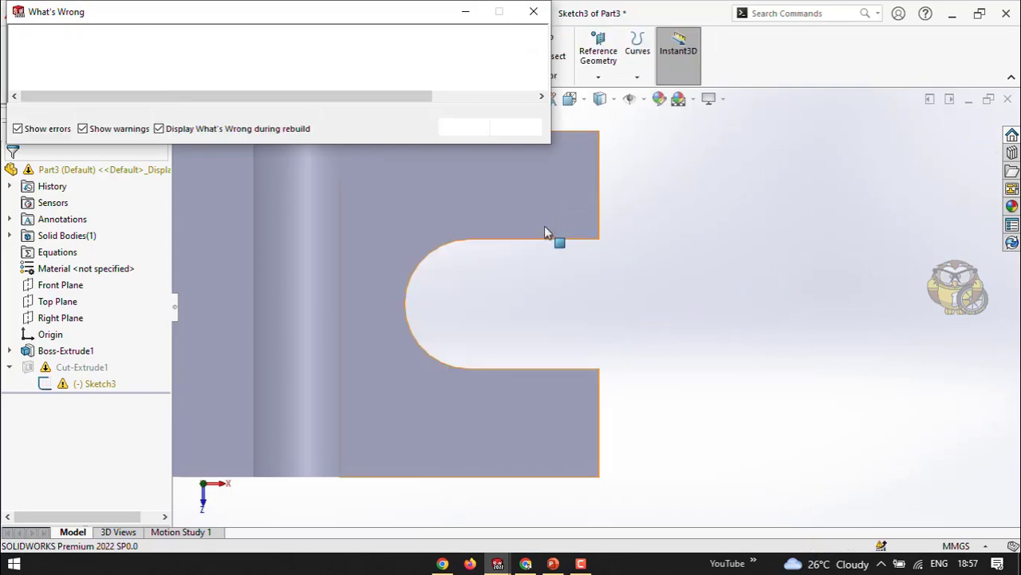
{"action": "left_click", "coordinate": [464, 126]}
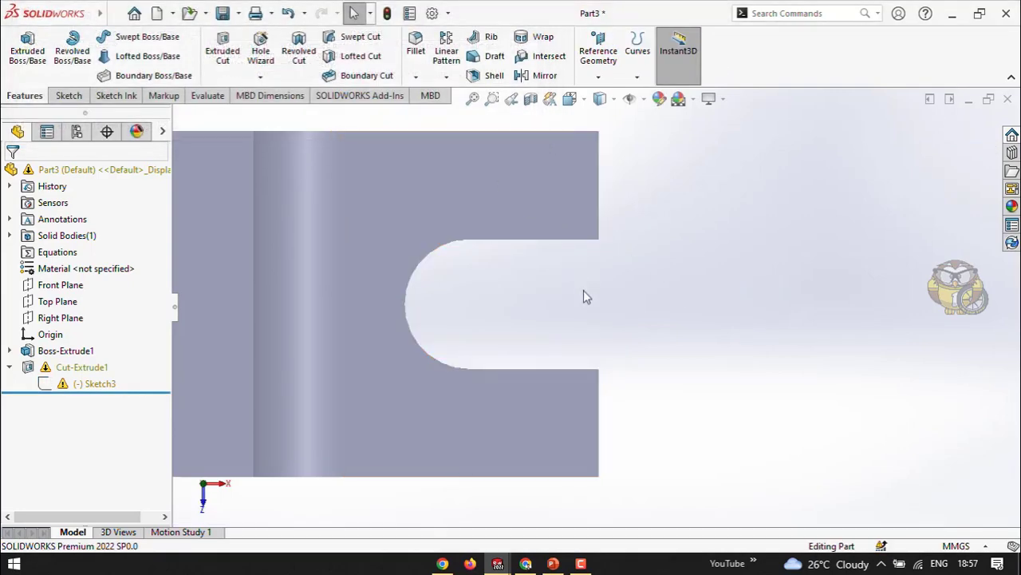
Step: Roll the feature history back to before the slot cut and start a new sketch on the plate's flat upper face
{"action": "middle_click_drag", "start_coordinate": [586, 292], "coordinate": [558, 223]}
{"action": "scroll", "coordinate": [478, 205], "scroll_direction": "up", "scroll_amount": 4}
{"action": "middle_click_drag", "start_coordinate": [522, 289], "coordinate": [588, 319]}
{"action": "scroll", "coordinate": [572, 327], "scroll_direction": "down", "scroll_amount": 2}
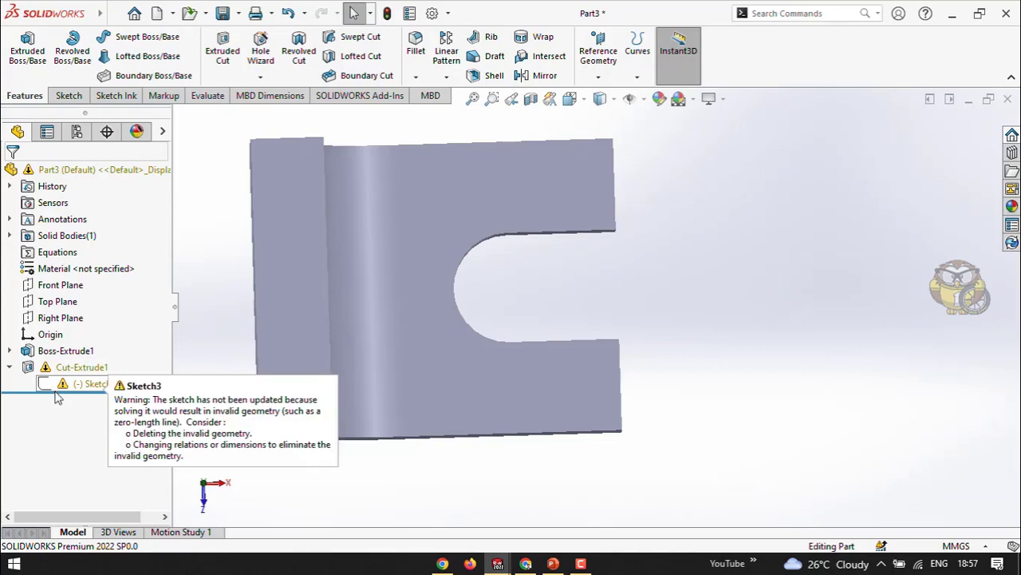
{"action": "left_click_drag", "start_coordinate": [62, 390], "coordinate": [66, 359]}
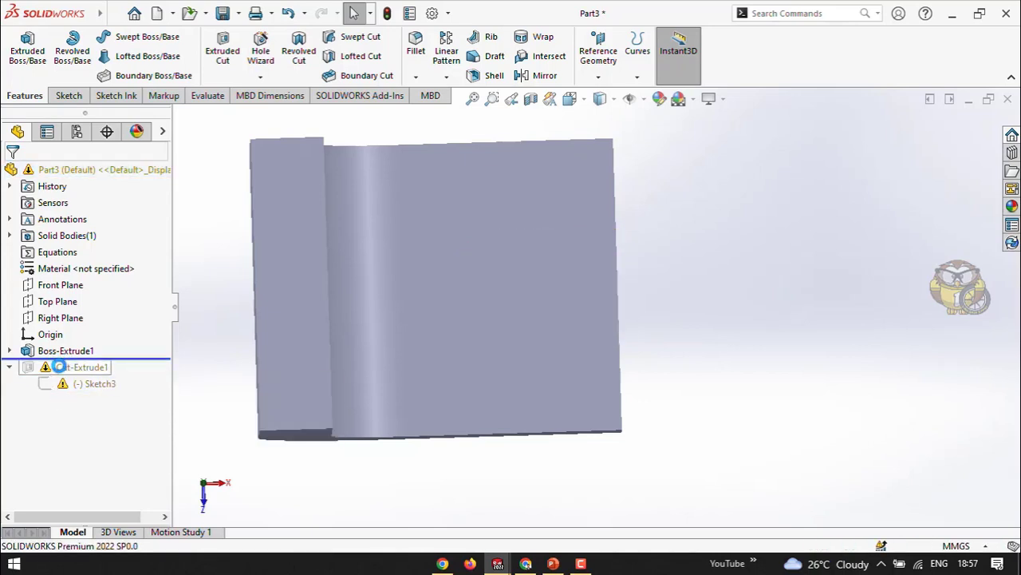
{"action": "left_click", "coordinate": [521, 306]}
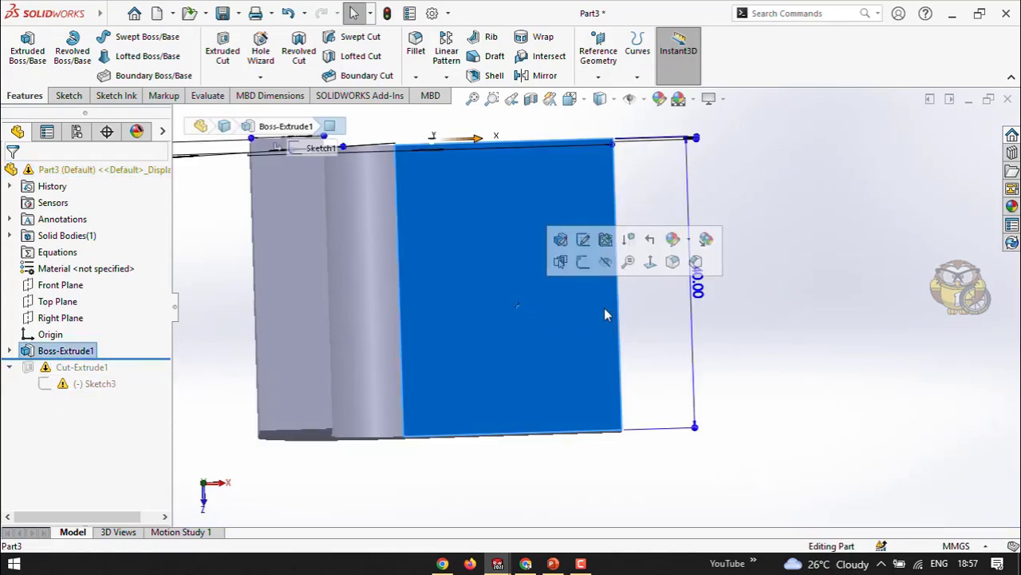
{"action": "left_click", "coordinate": [584, 263]}
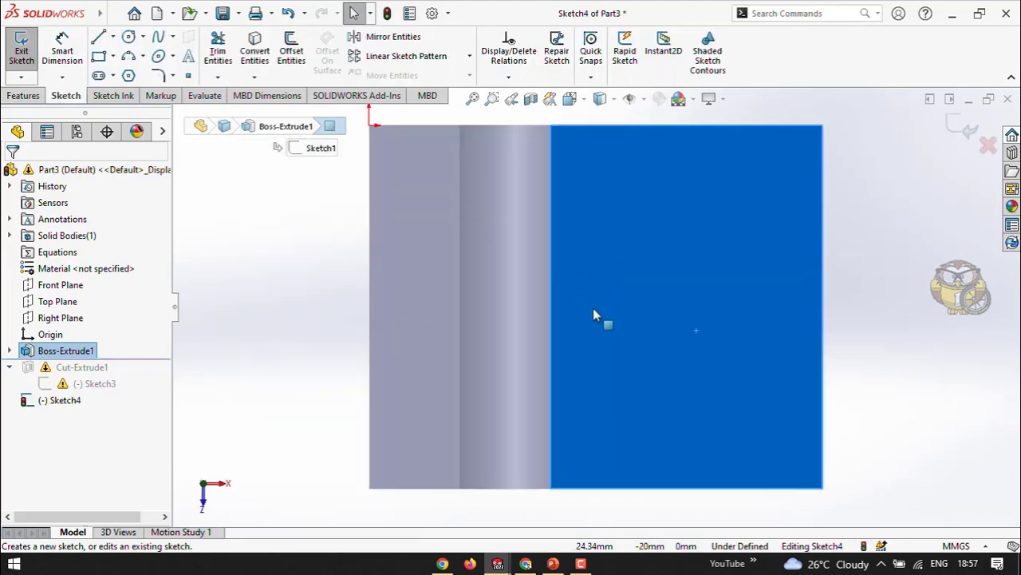
Step: Switch to the PowerPoint reference drawing to check the slot's dimensions, and return to SOLIDWORKS
{"action": "left_click", "coordinate": [554, 564]}
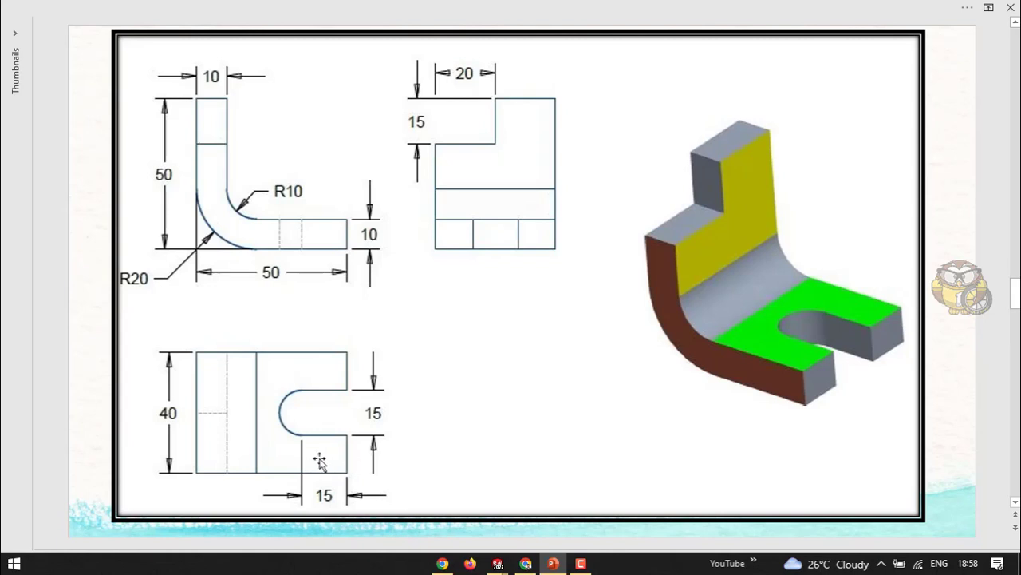
{"action": "left_click", "coordinate": [582, 564]}
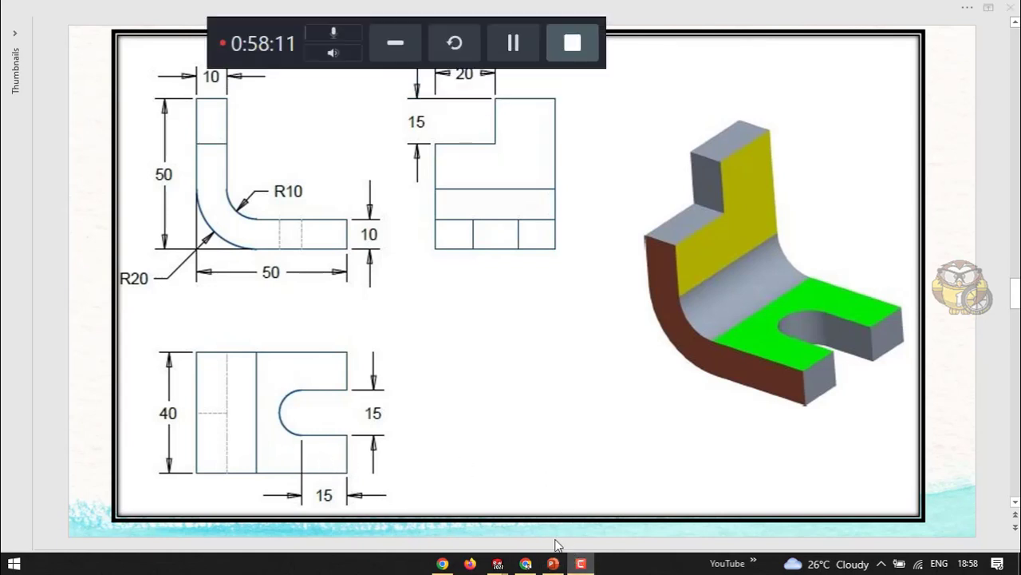
{"action": "left_click", "coordinate": [582, 564]}
{"action": "mouse_move", "coordinate": [522, 565]}
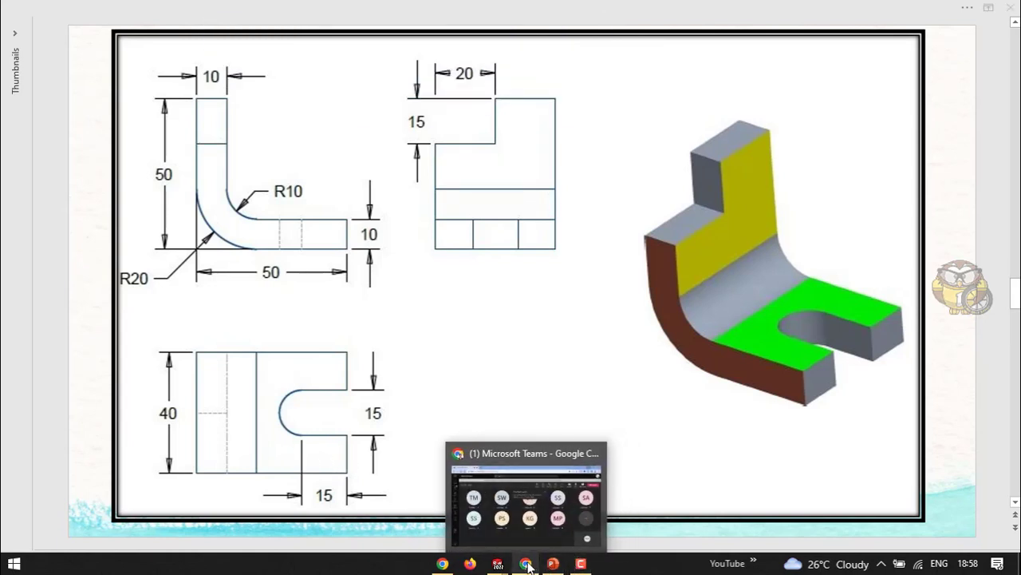
{"action": "left_click", "coordinate": [577, 513]}
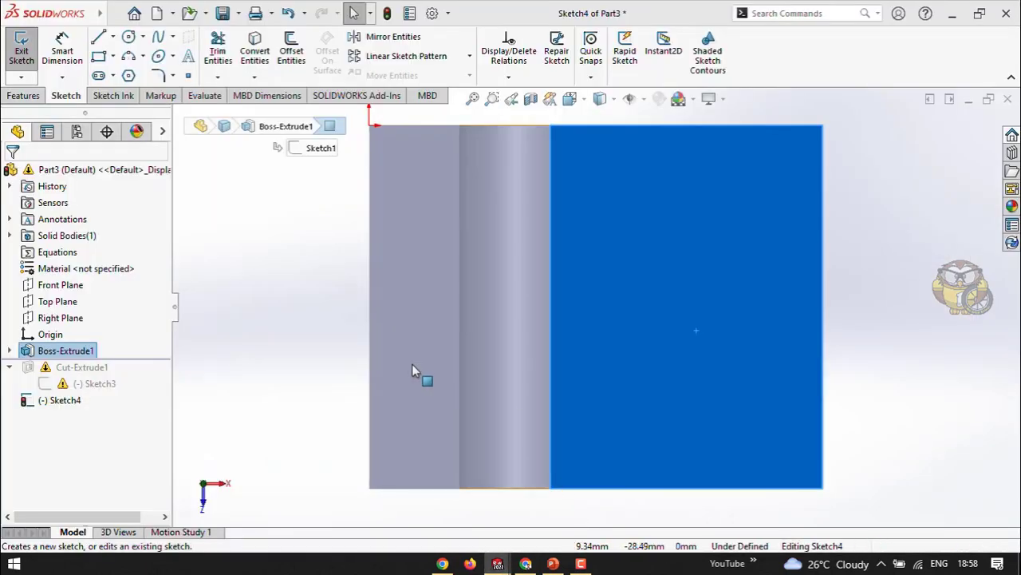
Step: Draw a horizontal construction centerline from the midpoint of the upright leg's inner edge to beyond the plate's outer edge
{"action": "left_click", "coordinate": [289, 253]}
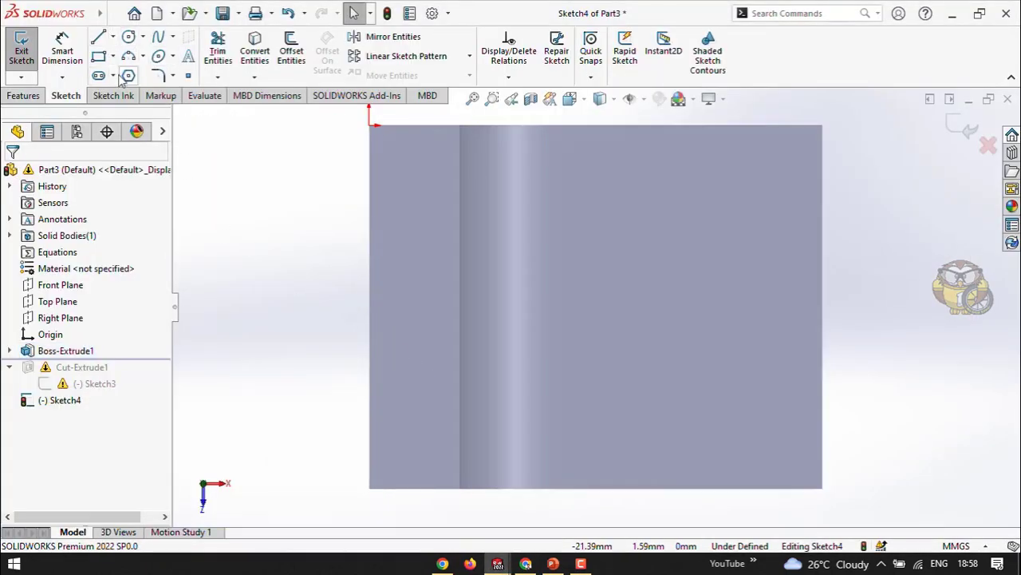
{"action": "left_click", "coordinate": [112, 37]}
{"action": "left_click", "coordinate": [129, 76]}
{"action": "left_click", "coordinate": [459, 307]}
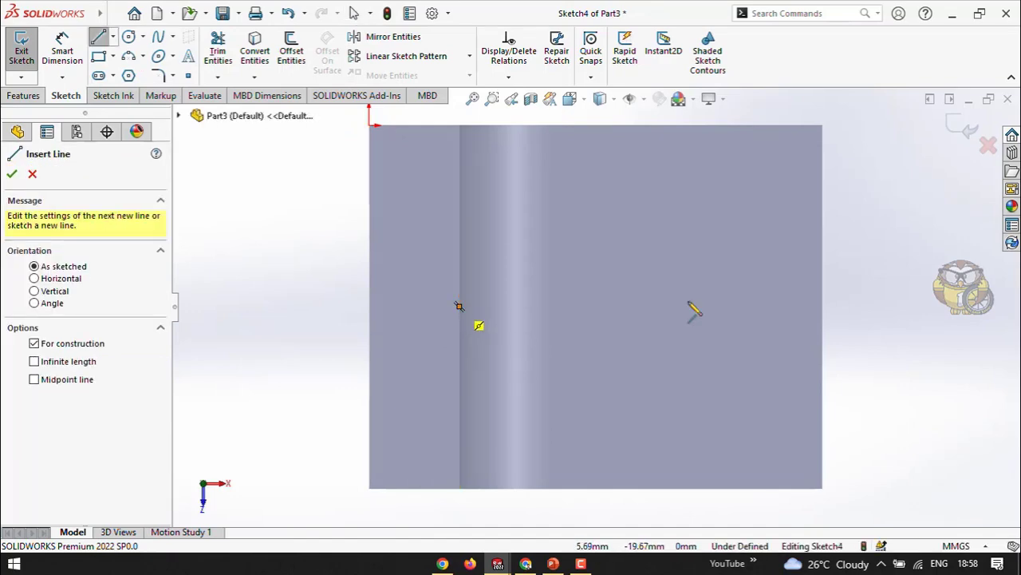
{"action": "left_click", "coordinate": [895, 306]}
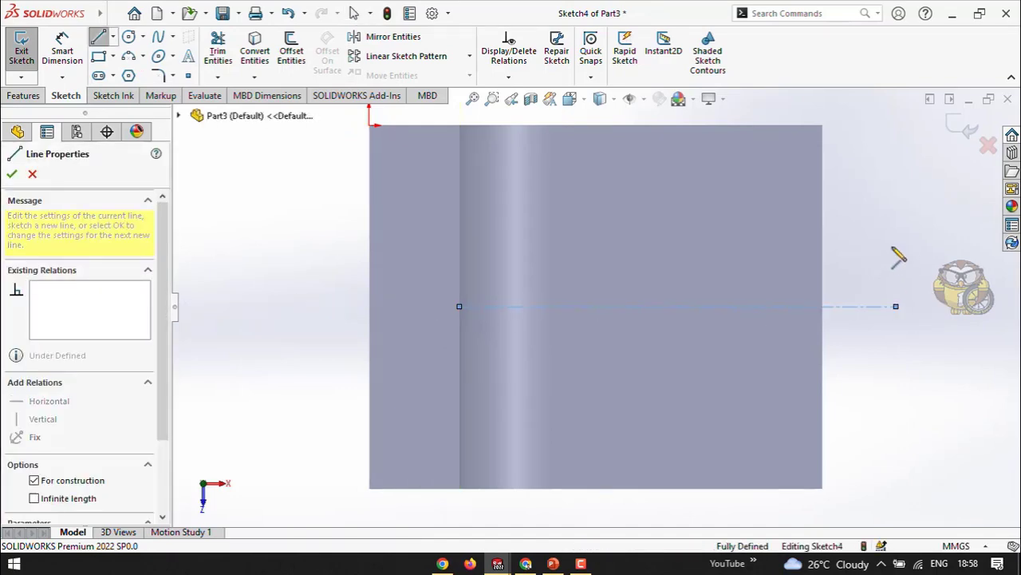
{"action": "right_click", "coordinate": [895, 306]}
{"action": "left_click", "coordinate": [910, 263]}
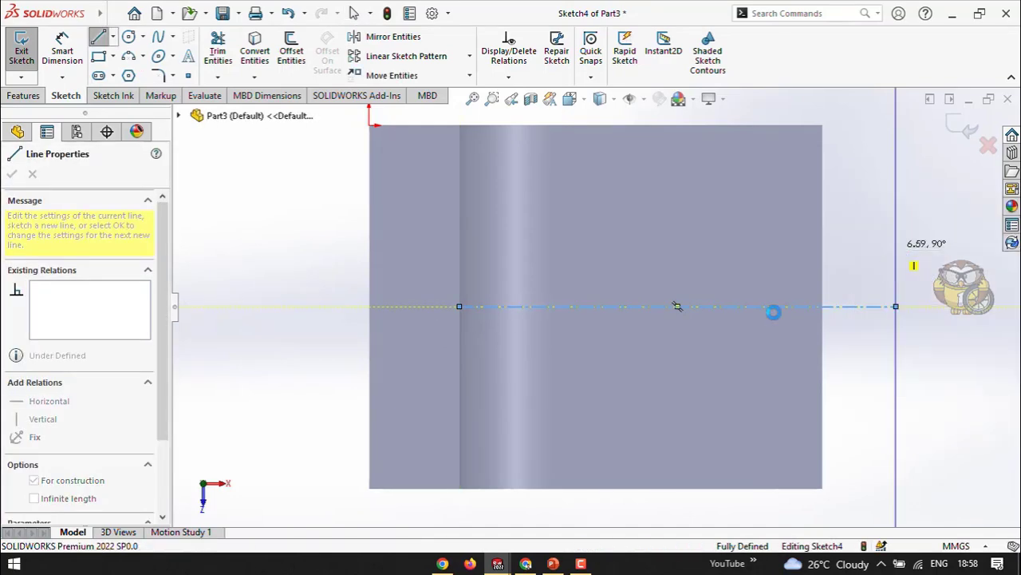
Step: Draw a corner rectangle about 24 mm long and 13 mm wide from the plate's outer edge inward across the centerline
{"action": "left_click", "coordinate": [99, 57]}
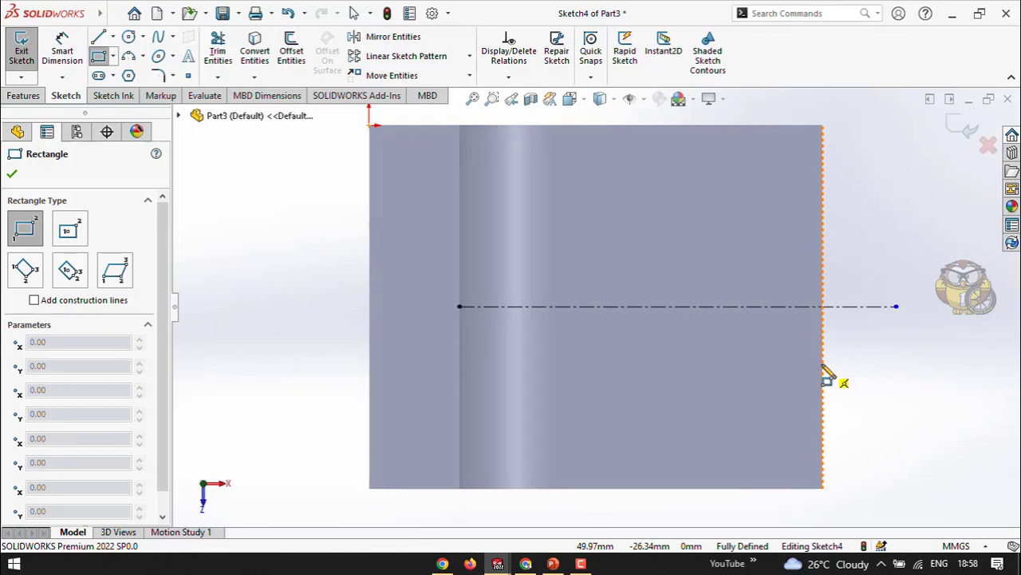
{"action": "mouse_move", "coordinate": [823, 366]}
{"action": "left_mouse_down"}
{"action": "mouse_move", "coordinate": [645, 288]}
{"action": "mouse_move", "coordinate": [608, 243]}
{"action": "left_mouse_up"}
{"action": "right_click", "coordinate": [892, 264]}
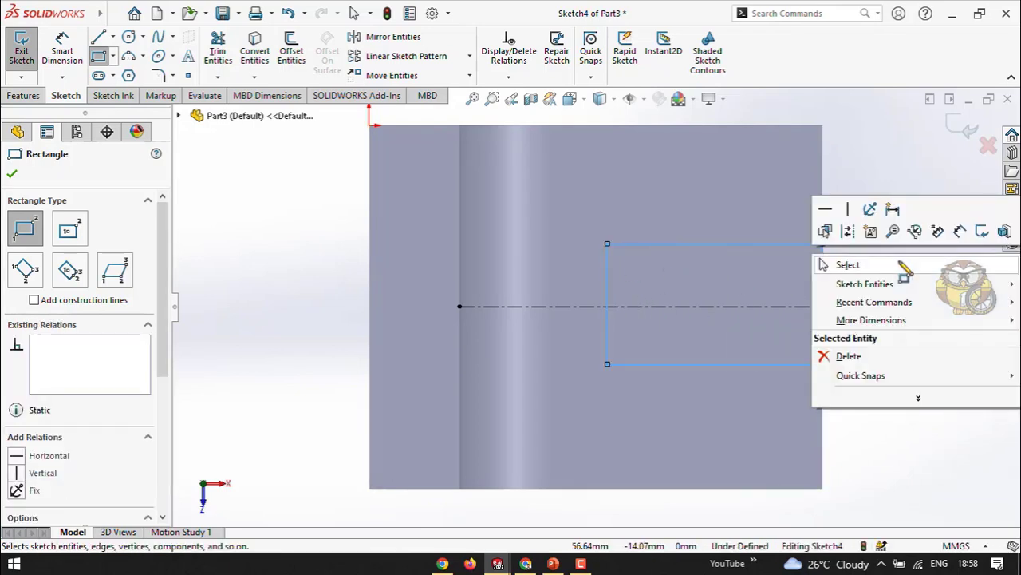
{"action": "left_click", "coordinate": [898, 266]}
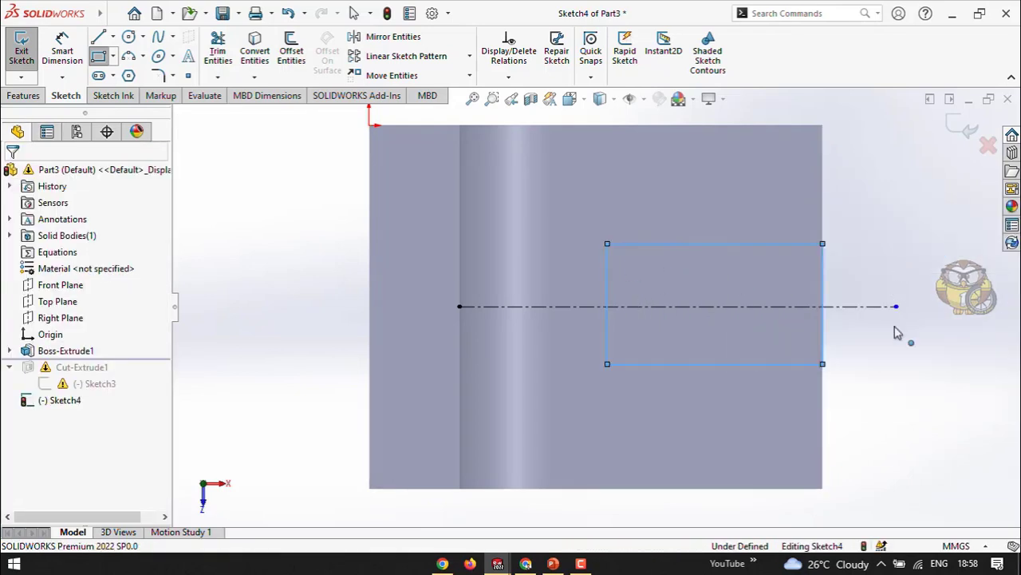
Step: Draw a circle of about 6.6 mm radius centred on the midpoint of the rectangle's inner side, reaching its corner
{"action": "left_click", "coordinate": [128, 38]}
{"action": "left_click", "coordinate": [607, 306]}
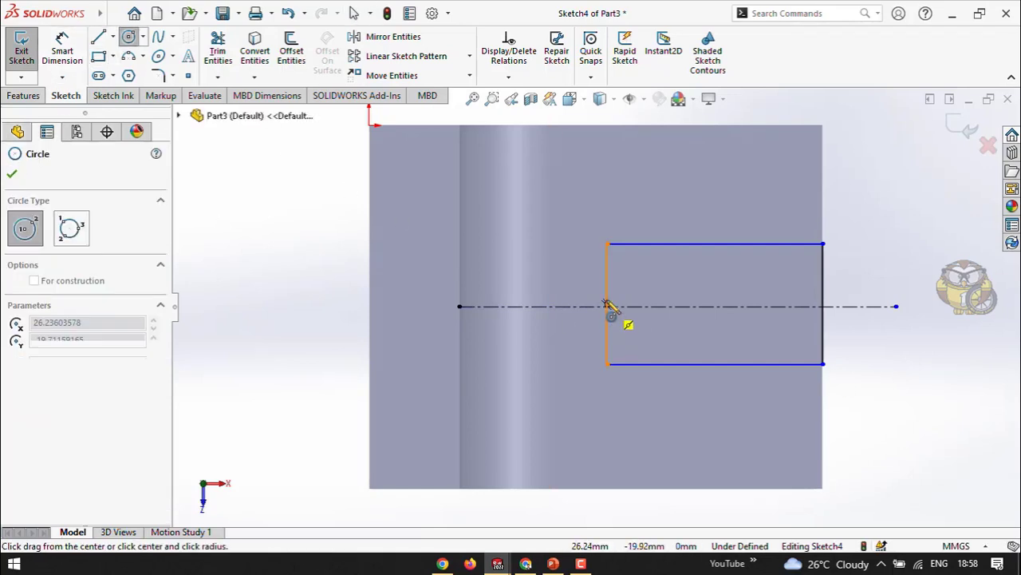
{"action": "left_click", "coordinate": [608, 245]}
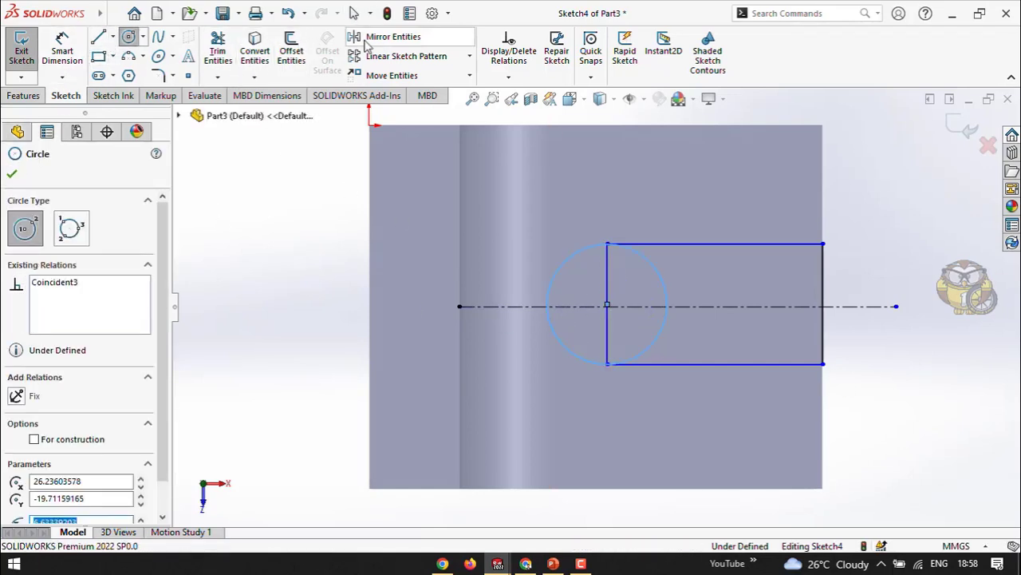
Step: Try to trim the circle's inner half and the rectangle's inner side, and undo the trim
{"action": "left_click", "coordinate": [218, 50]}
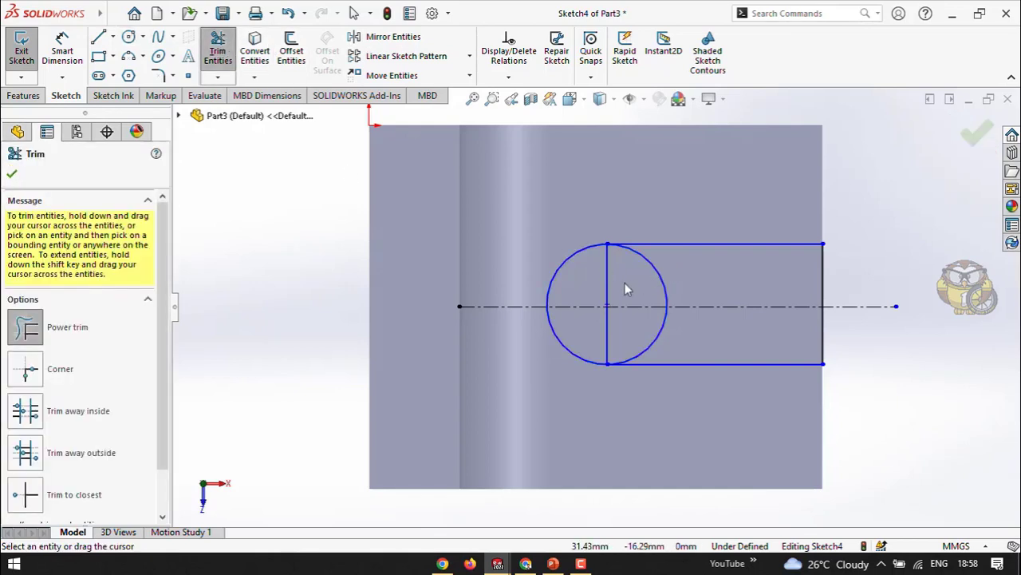
{"action": "mouse_move", "coordinate": [625, 282]}
{"action": "left_mouse_down"}
{"action": "mouse_move", "coordinate": [590, 305]}
{"action": "mouse_move", "coordinate": [676, 338]}
{"action": "left_mouse_up"}
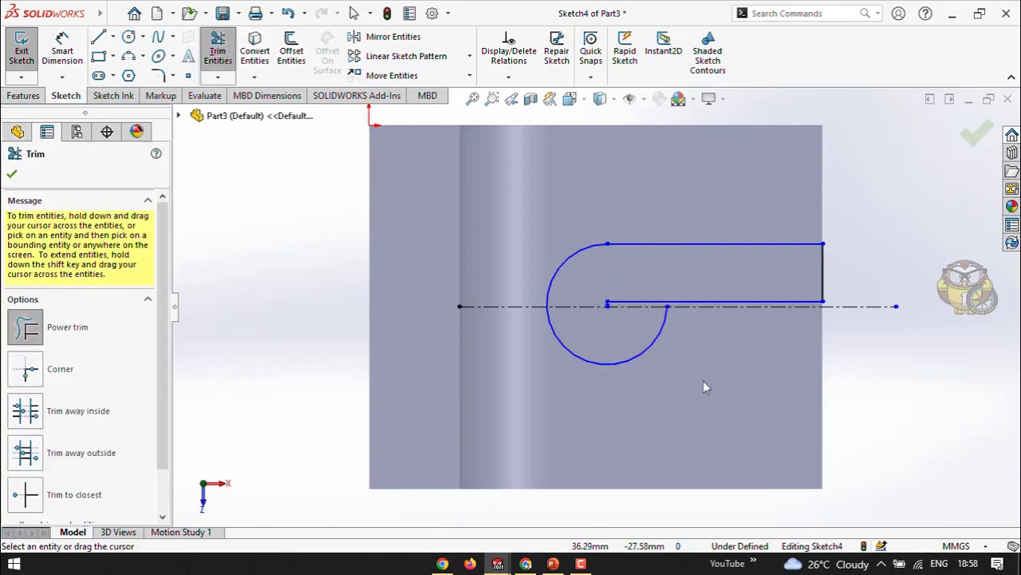
{"action": "key", "text": "ctrl+z"}
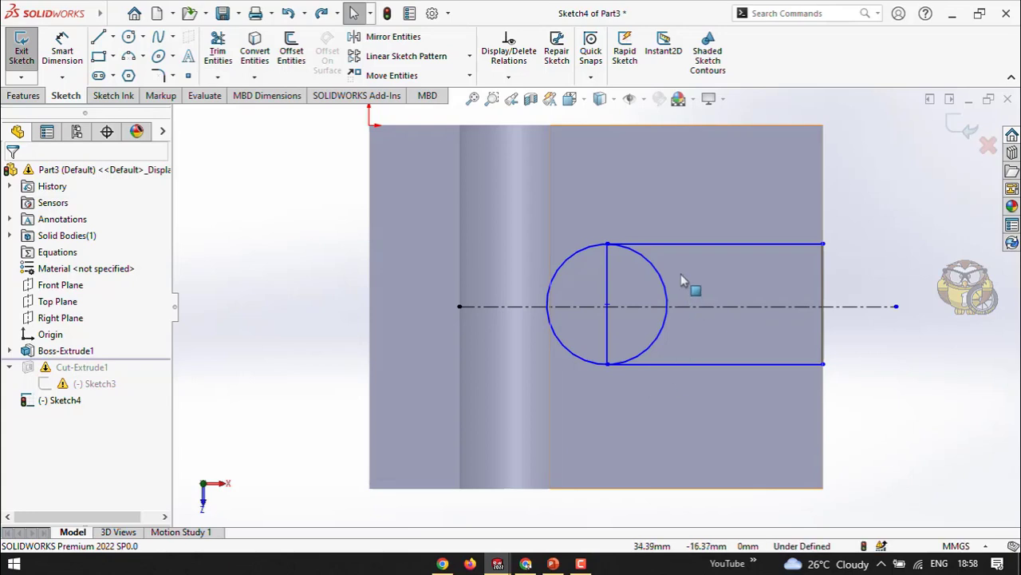
Step: Delete the circle centred on the rectangle's inner side
{"action": "left_click", "coordinate": [733, 283]}
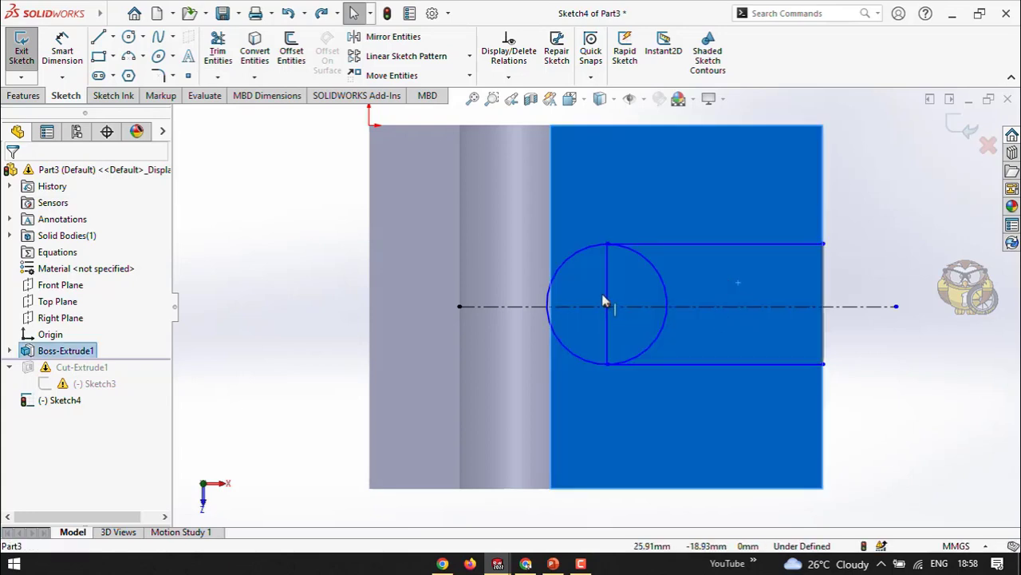
{"action": "key", "text": "Escape"}
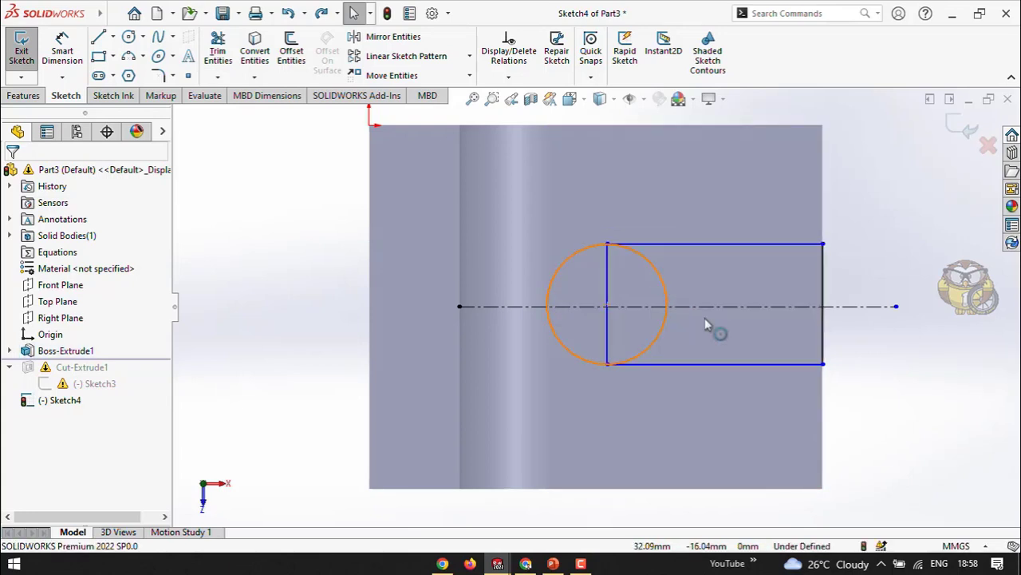
{"action": "key", "text": "Delete"}
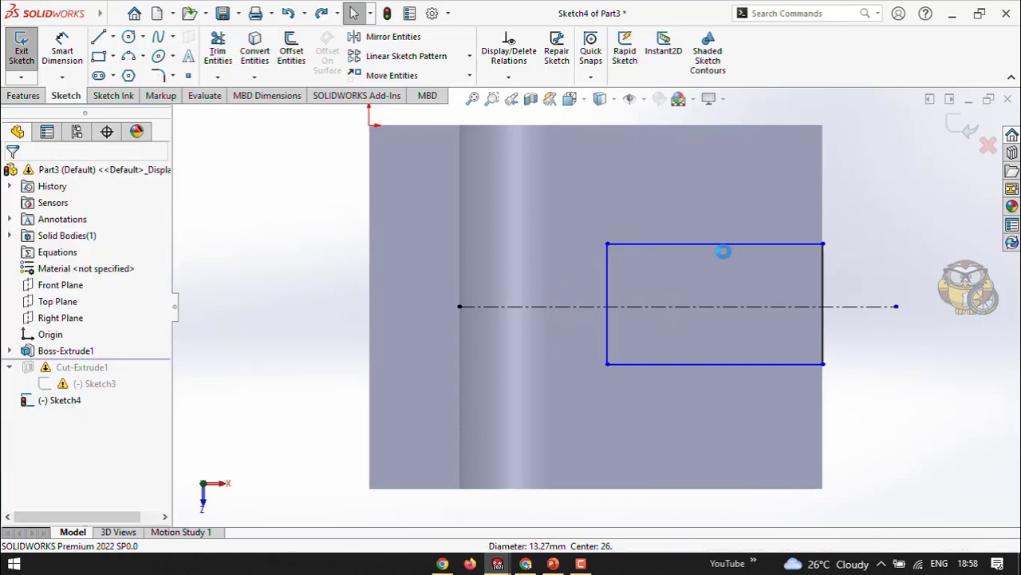
Step: Make the rectangle's two long sides symmetric about the construction centerline
{"action": "left_click", "coordinate": [726, 247]}
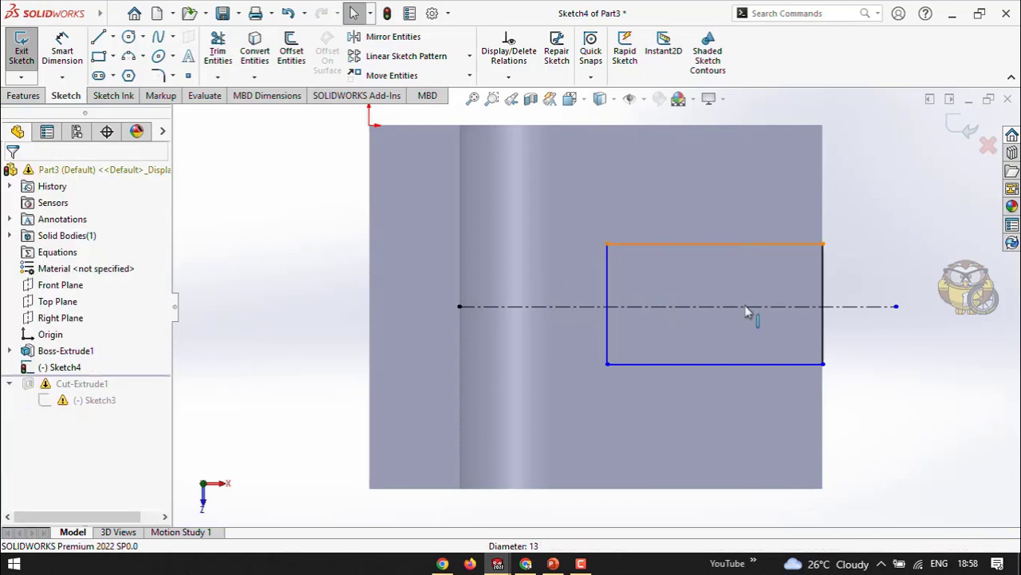
{"action": "left_click", "coordinate": [734, 365], "text": "ctrl"}
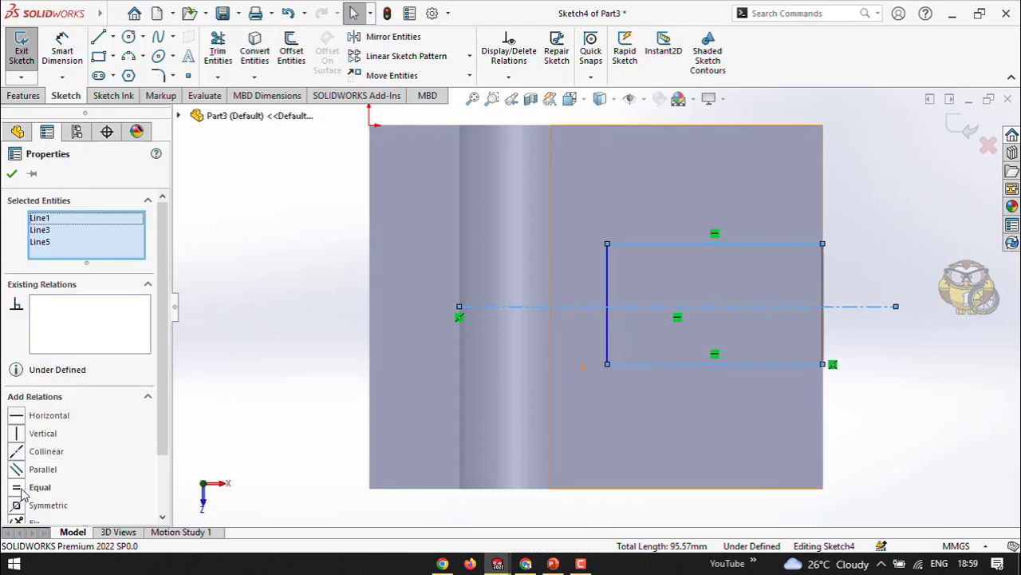
{"action": "left_click", "coordinate": [17, 505]}
{"action": "left_click", "coordinate": [191, 290]}
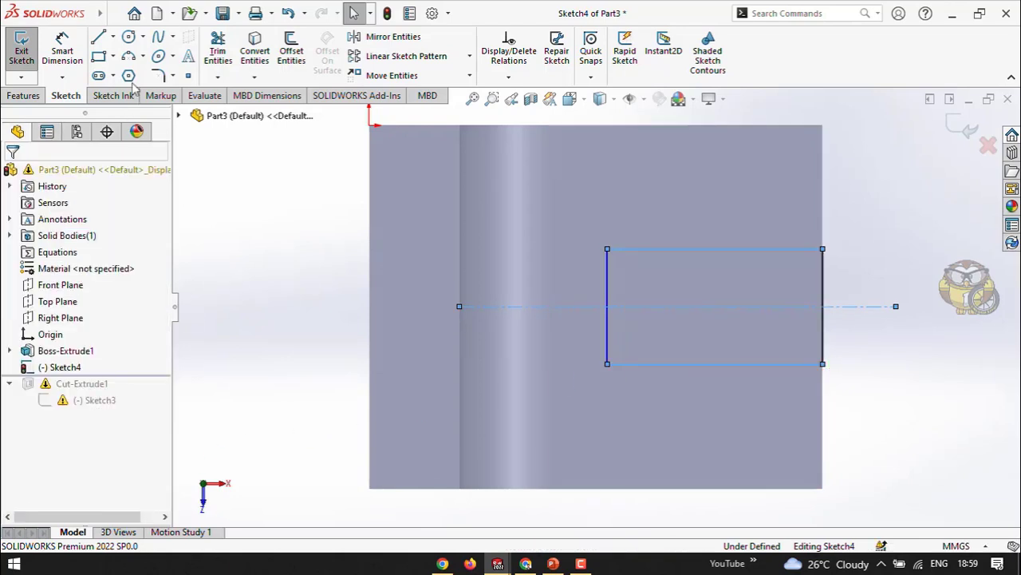
Step: Draw a circle of about 6.3 mm radius at the inner side's midpoint, trim it and that side into a round-ended slot outline, and exit the sketch
{"action": "left_click", "coordinate": [607, 307]}
{"action": "left_click", "coordinate": [608, 250]}
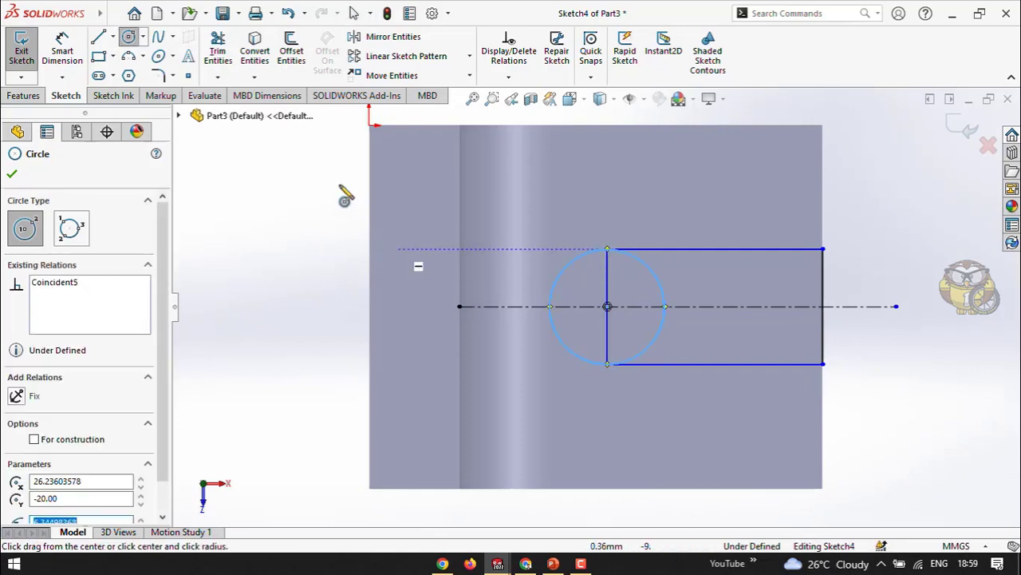
{"action": "left_click", "coordinate": [215, 49]}
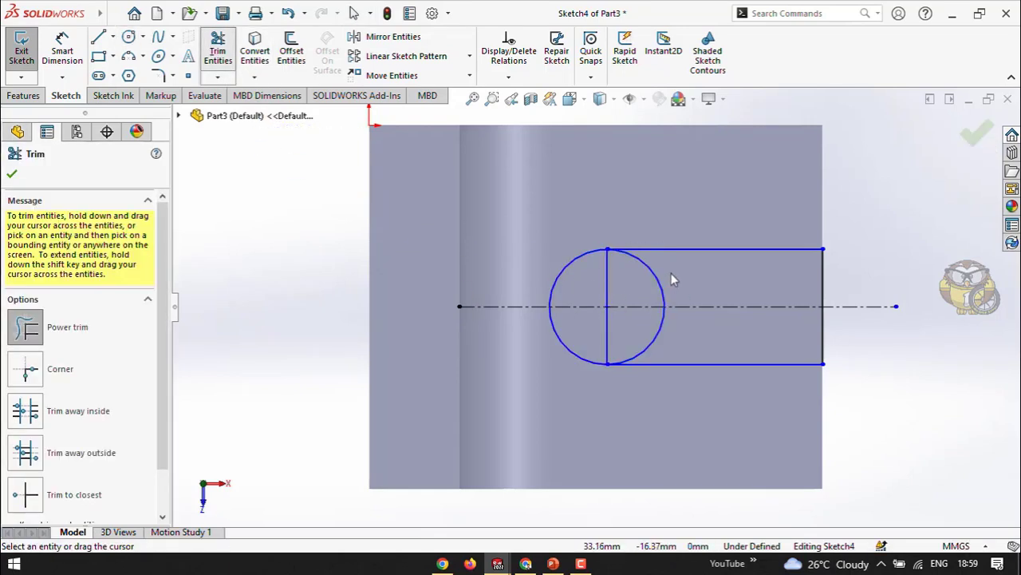
{"action": "left_click_drag", "start_coordinate": [671, 273], "coordinate": [644, 283]}
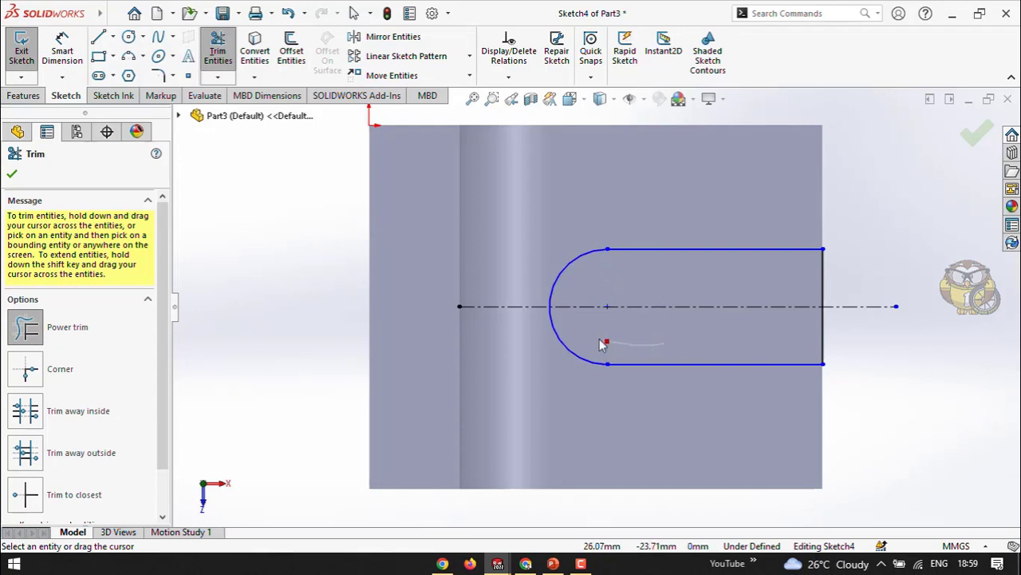
{"action": "left_click", "coordinate": [977, 132]}
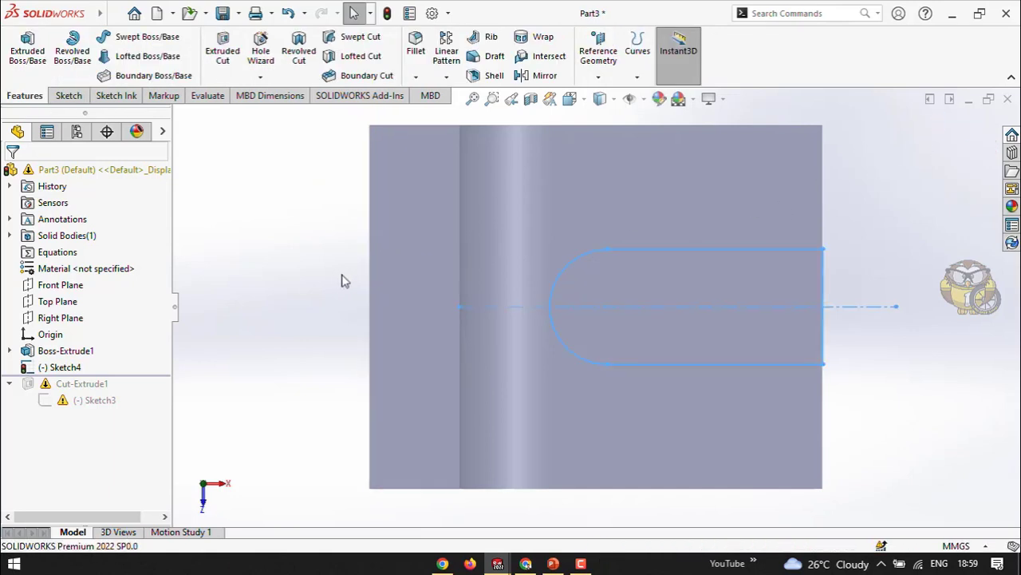
Step: Cut the round-ended slot profile through the horizontal plate with an Extruded Cut set to Through All
{"action": "mouse_move", "coordinate": [324, 298]}
{"action": "middle_mouse_down"}
{"action": "mouse_move", "coordinate": [338, 252]}
{"action": "mouse_move", "coordinate": [322, 209]}
{"action": "middle_mouse_up"}
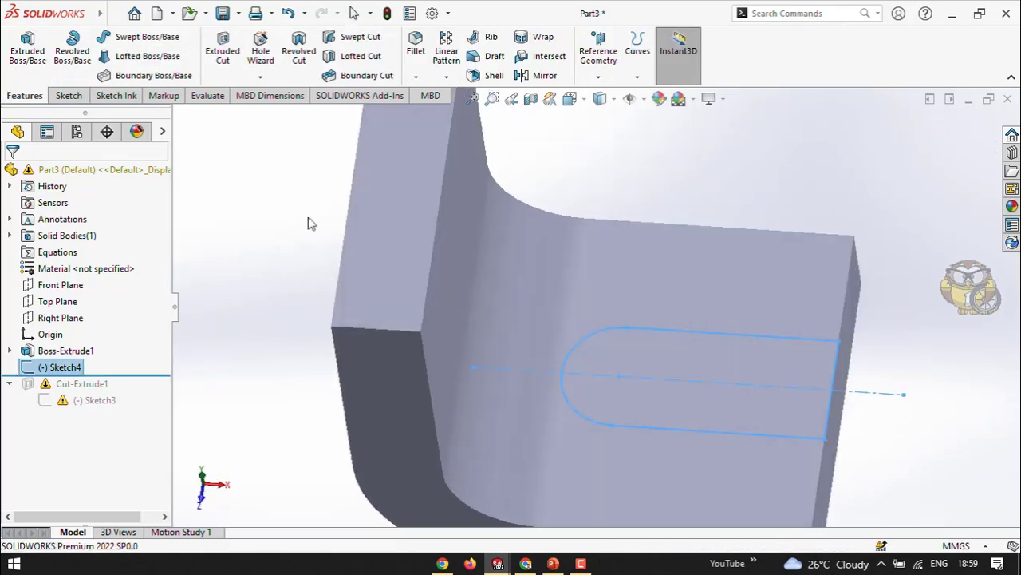
{"action": "key", "text": "f"}
{"action": "left_click", "coordinate": [226, 56]}
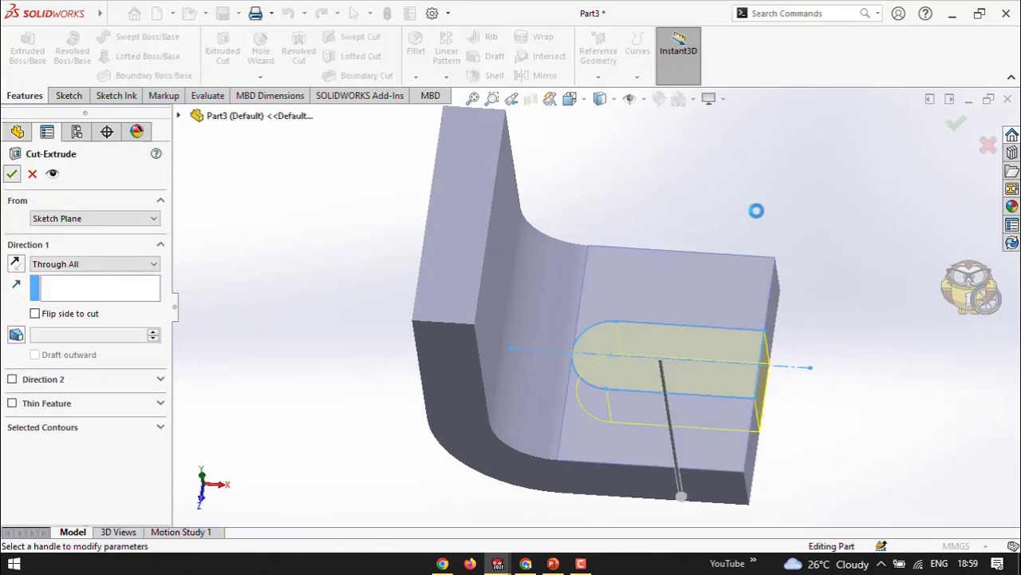
{"action": "key", "text": "Return"}
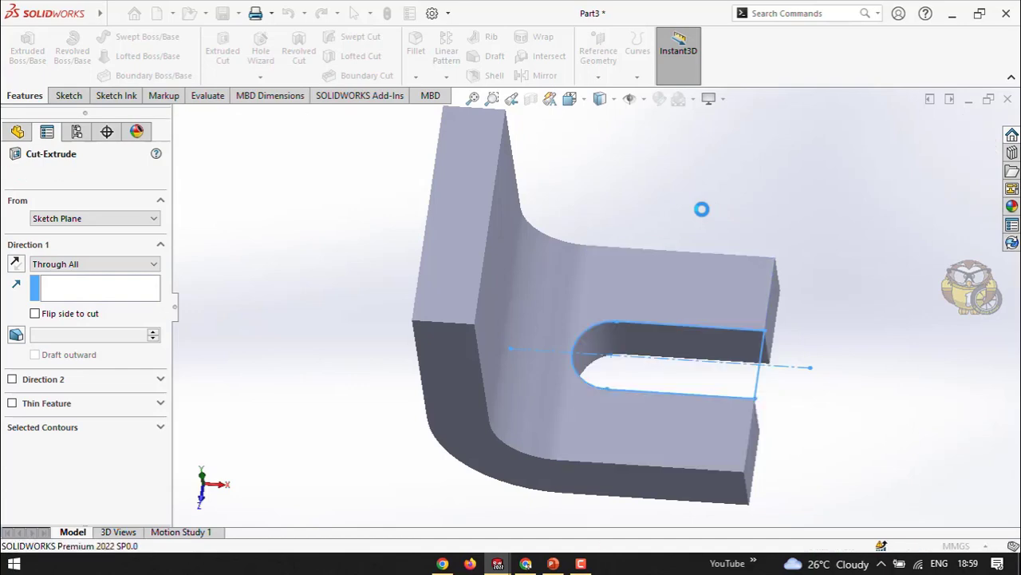
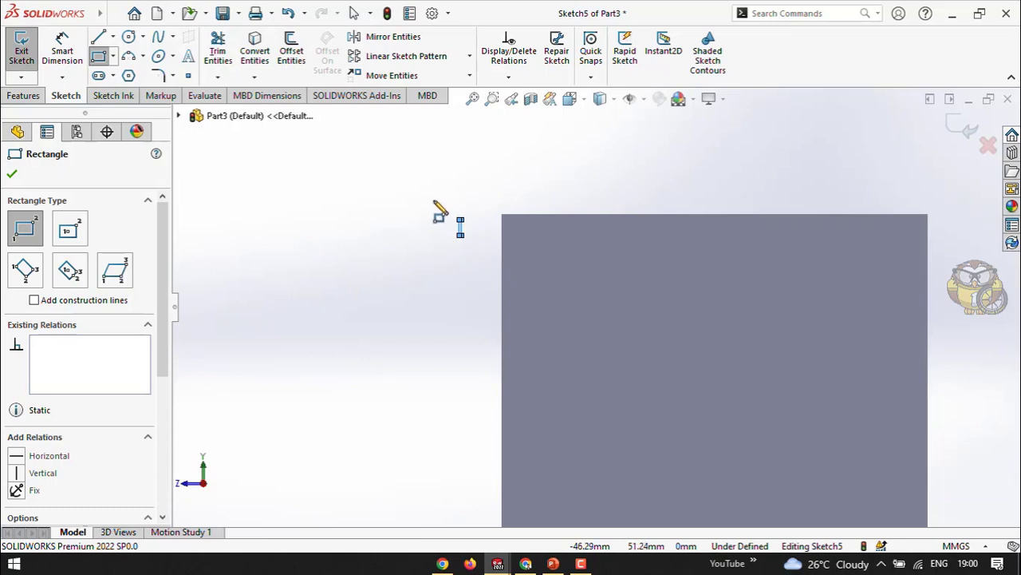
Step: Draw a corner rectangle about 17.5 mm wide and 18.8 mm high at the upright leg's upper corner, and check the notch dimensions in the PowerPoint drawing
{"action": "key", "text": "Escape"}
{"action": "left_click_drag", "start_coordinate": [437, 203], "coordinate": [493, 271]}
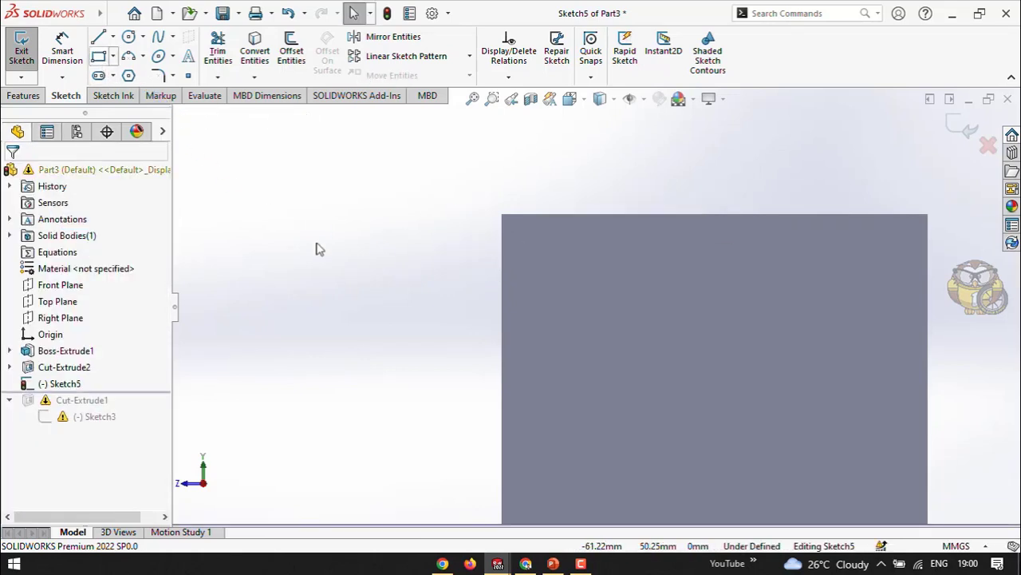
{"action": "left_click", "coordinate": [502, 214]}
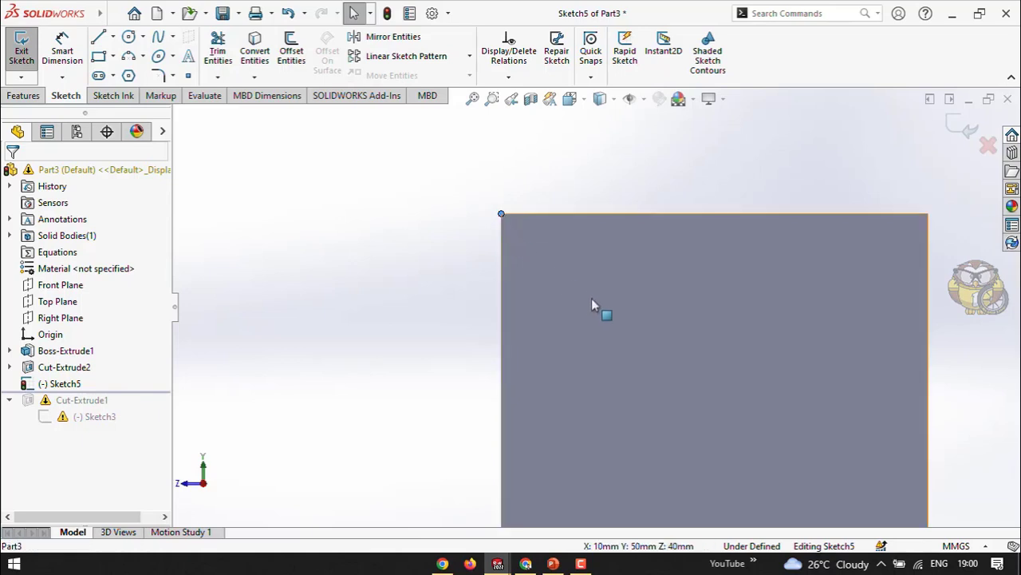
{"action": "left_click", "coordinate": [99, 56]}
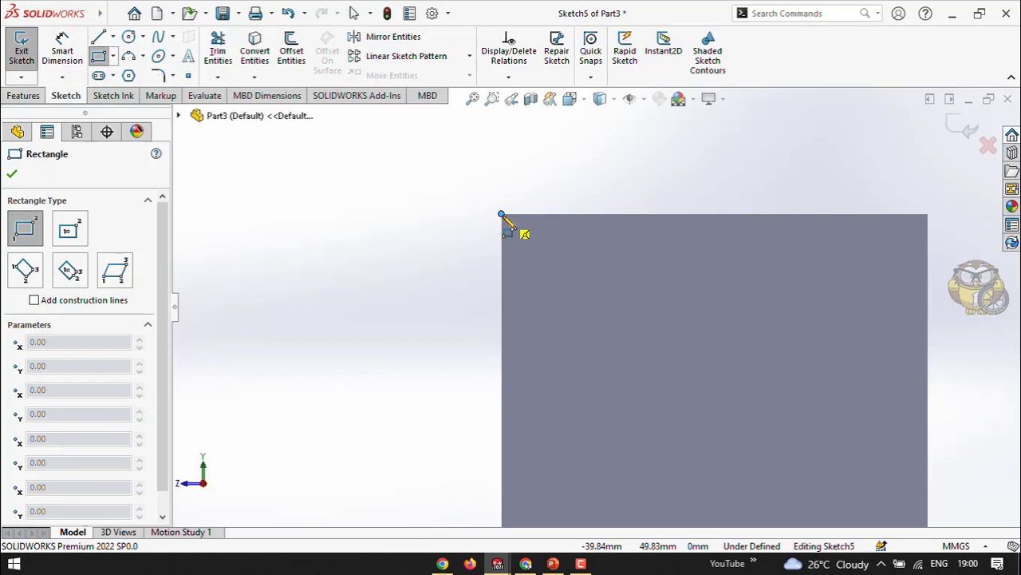
{"action": "left_click", "coordinate": [501, 214]}
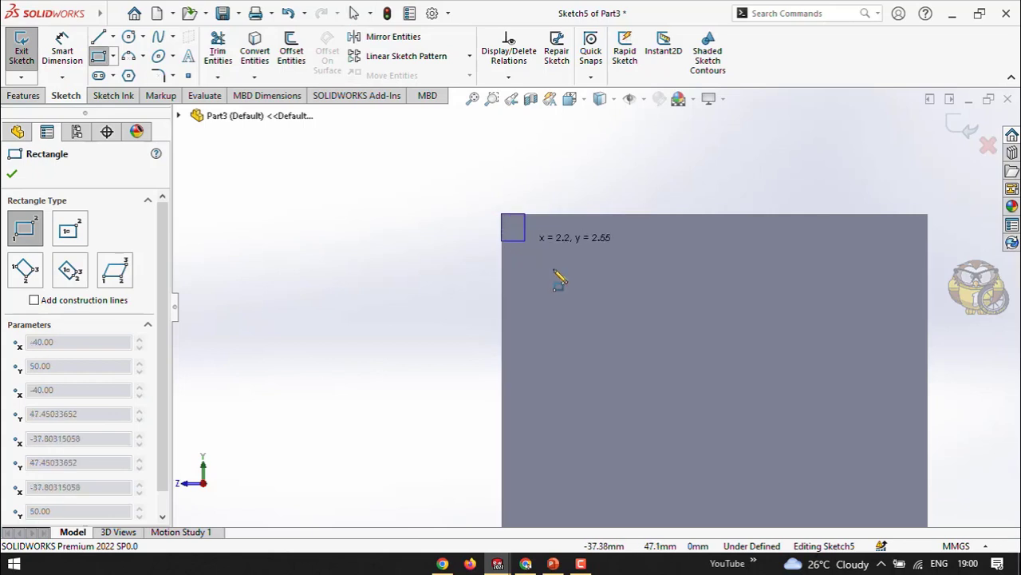
{"action": "left_click", "coordinate": [688, 414]}
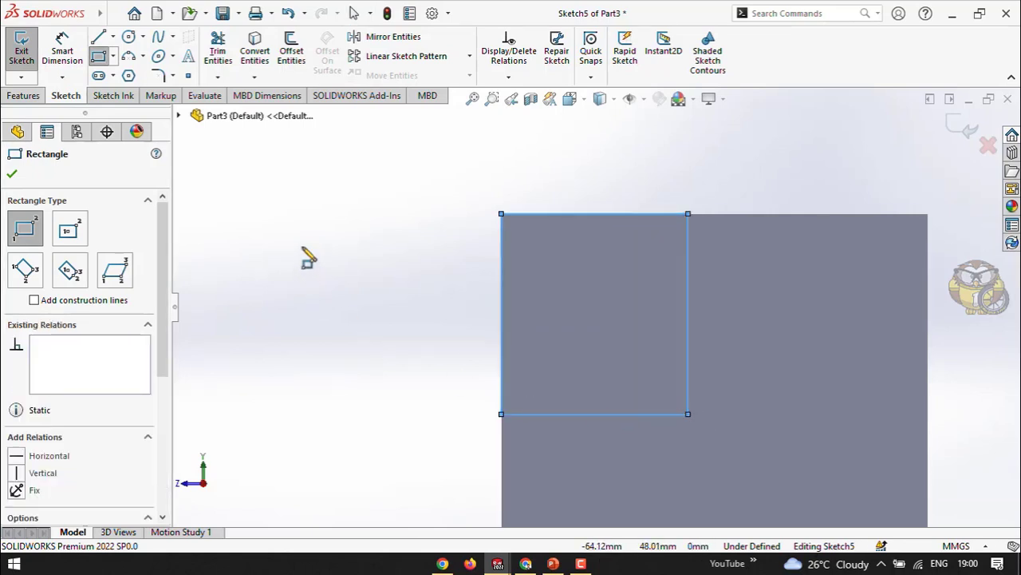
{"action": "key", "text": "z"}
{"action": "scroll", "coordinate": [914, 392], "scroll_direction": "down", "scroll_amount": 1}
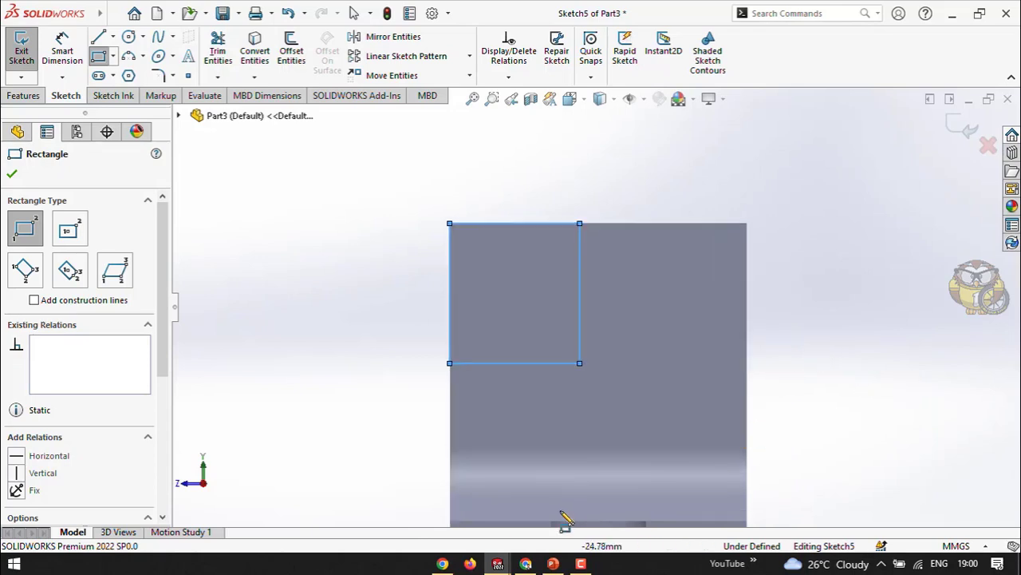
{"action": "left_click", "coordinate": [554, 564]}
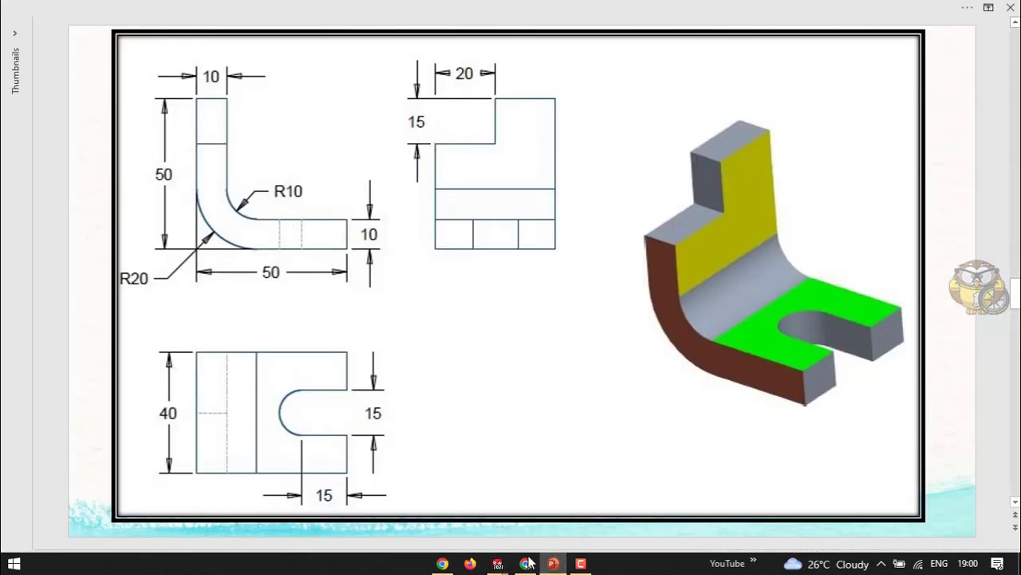
{"action": "mouse_move", "coordinate": [498, 564]}
{"action": "left_click", "coordinate": [580, 497]}
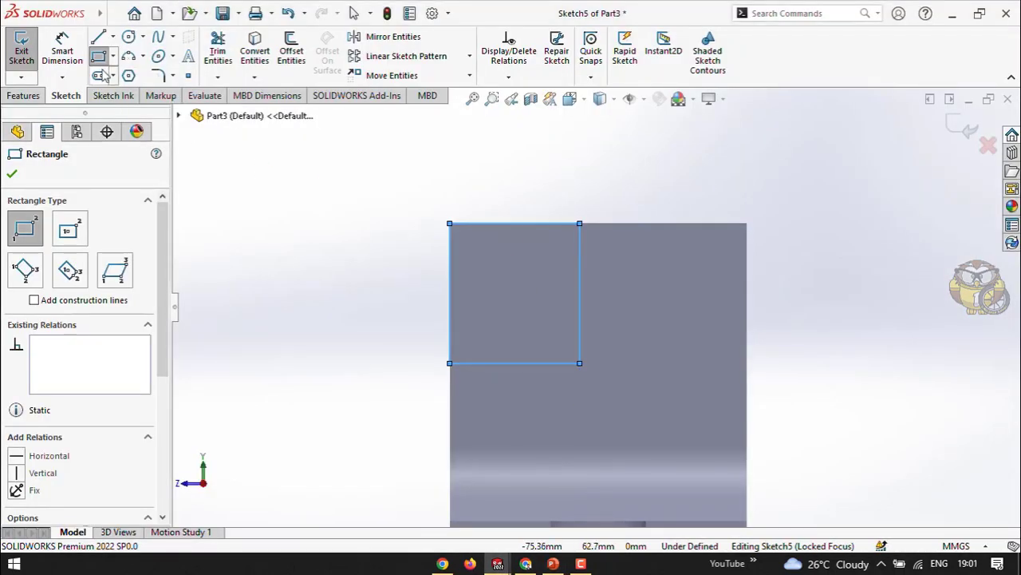
{"action": "left_click", "coordinate": [540, 223]}
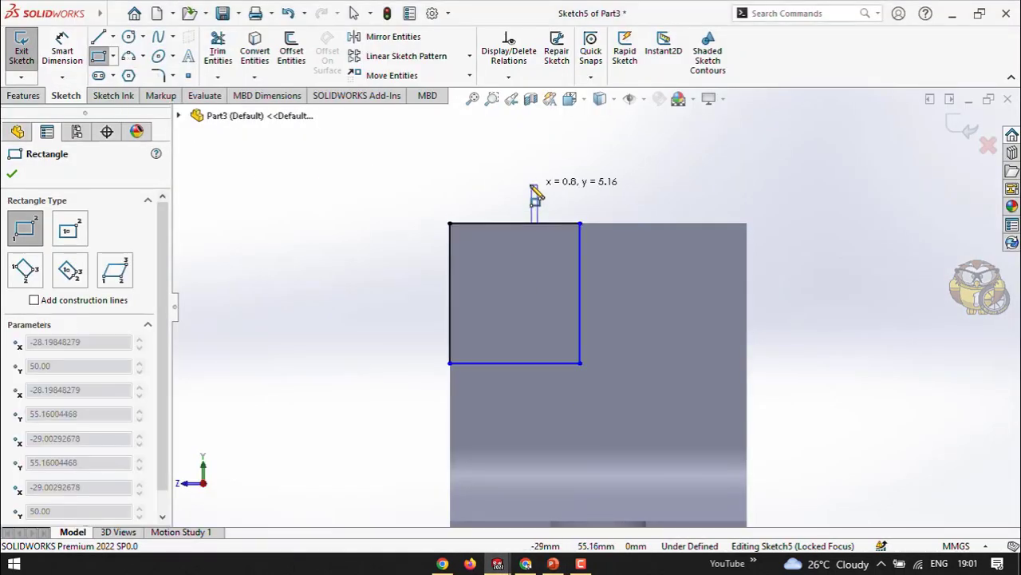
{"action": "left_click", "coordinate": [486, 201]}
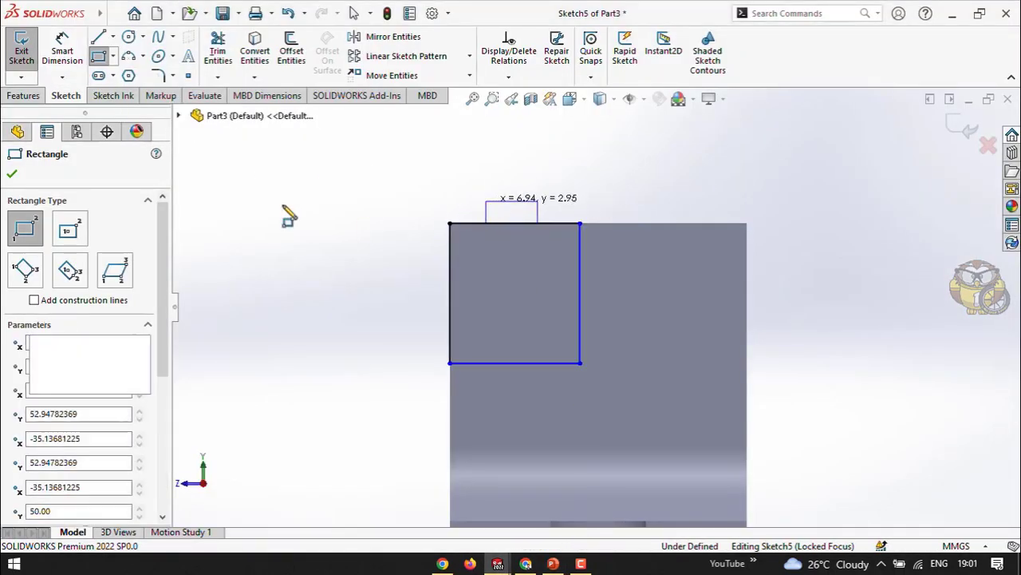
{"action": "left_click", "coordinate": [64, 50]}
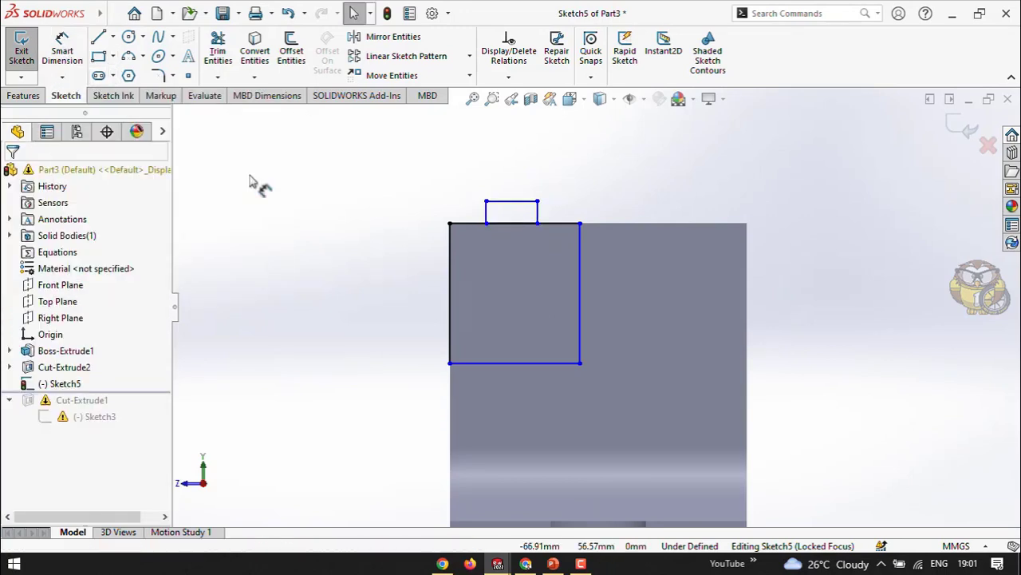
{"action": "key", "text": "ctrl+z"}
Step: Dimension the notch rectangle's horizontal side on the upright leg as 15 mm
{"action": "left_click", "coordinate": [71, 48]}
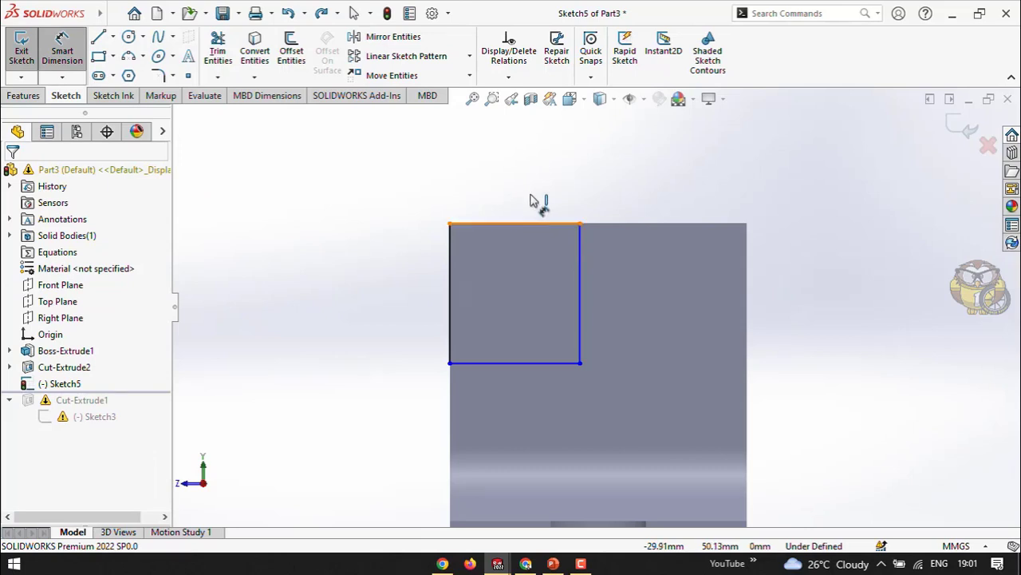
{"action": "left_click", "coordinate": [536, 204]}
{"action": "left_click", "coordinate": [528, 189]}
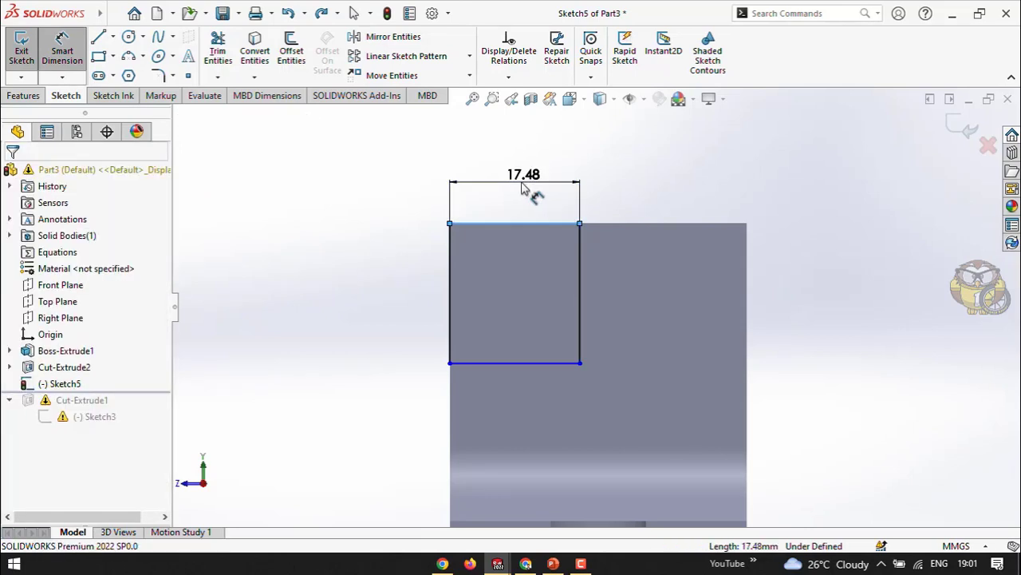
{"action": "left_click", "coordinate": [522, 184]}
{"action": "type", "text": "15"}
{"action": "key", "text": "Return"}
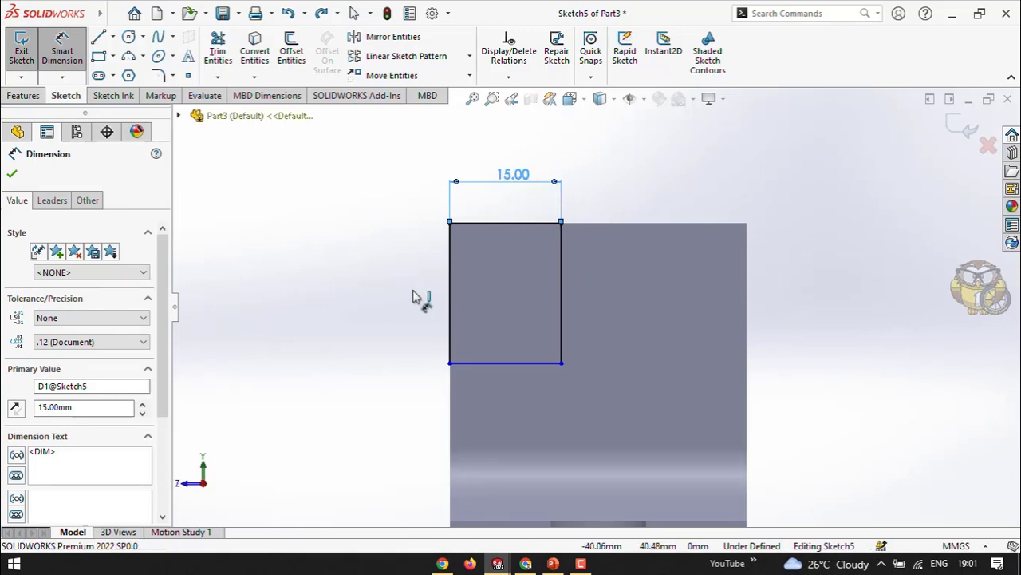
Step: Dimension the notch rectangle's vertical side as 20 mm and exit the sketch
{"action": "left_click", "coordinate": [449, 296]}
{"action": "left_click", "coordinate": [413, 295]}
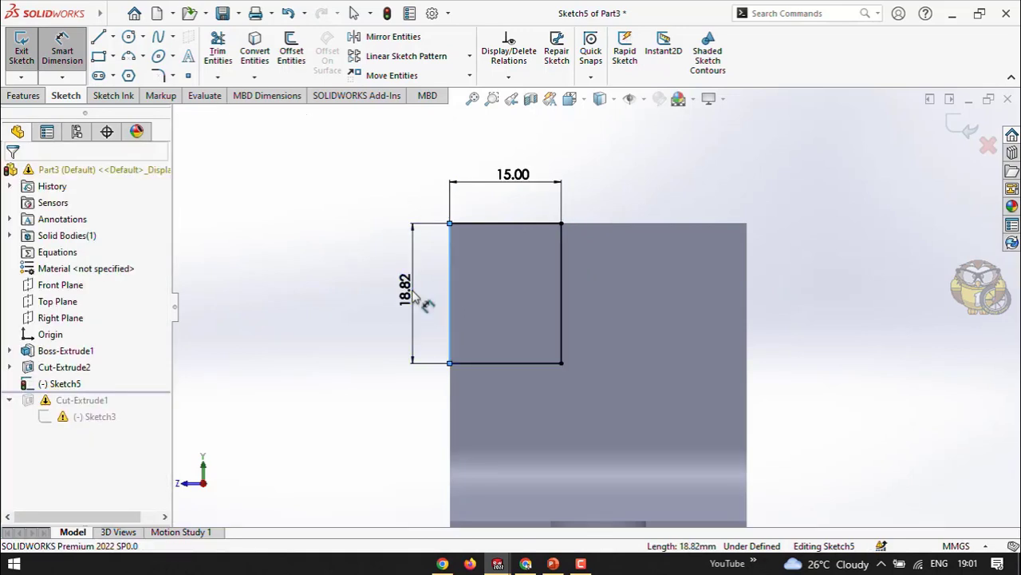
{"action": "key", "text": "Return"}
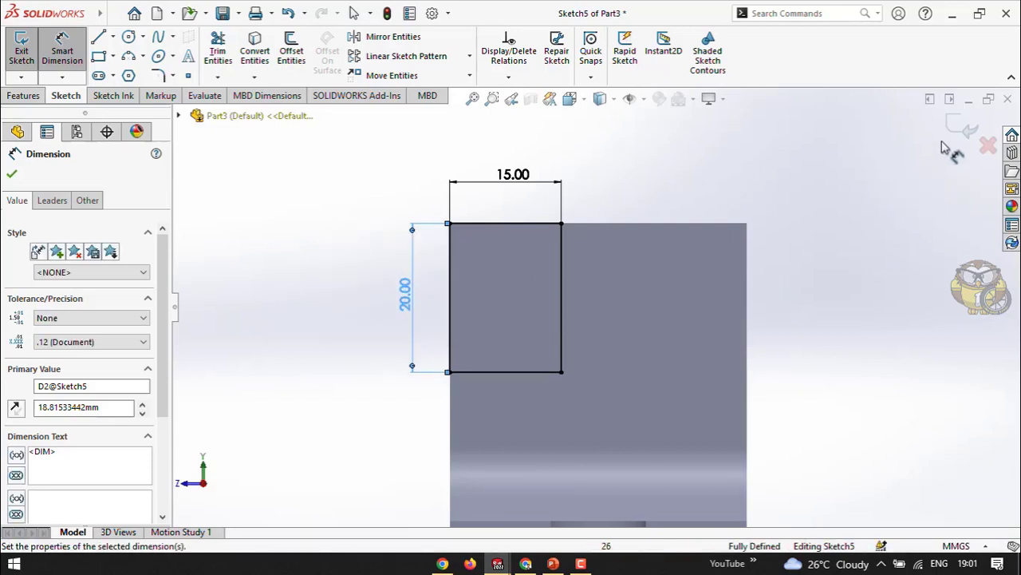
{"action": "key", "text": "Escape"}
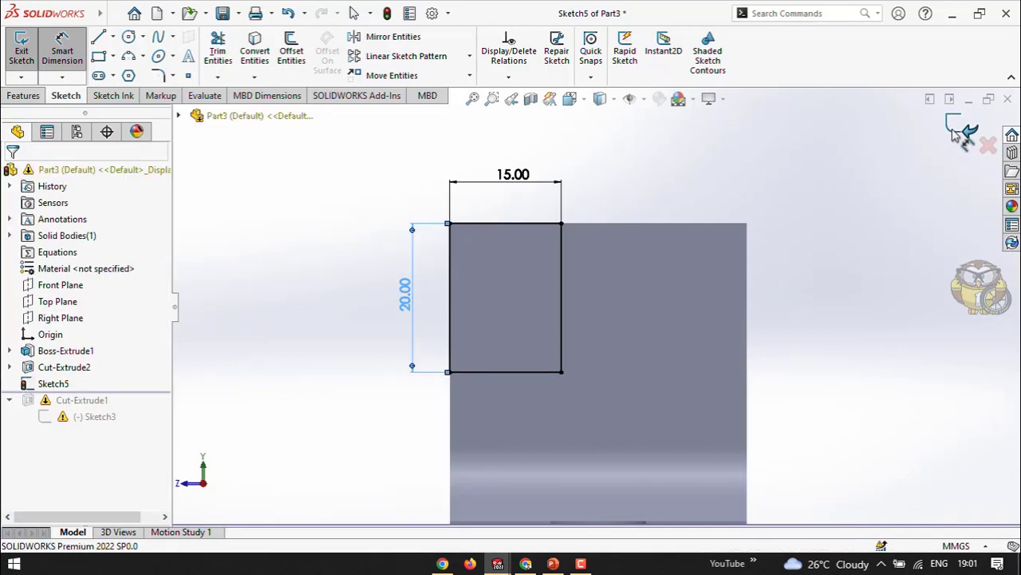
{"action": "left_click", "coordinate": [955, 132]}
Step: Cut the 15 by 20 mm corner rectangle through the upright leg with an Extruded Cut set to Through All
{"action": "middle_click_drag", "start_coordinate": [407, 255], "coordinate": [435, 266]}
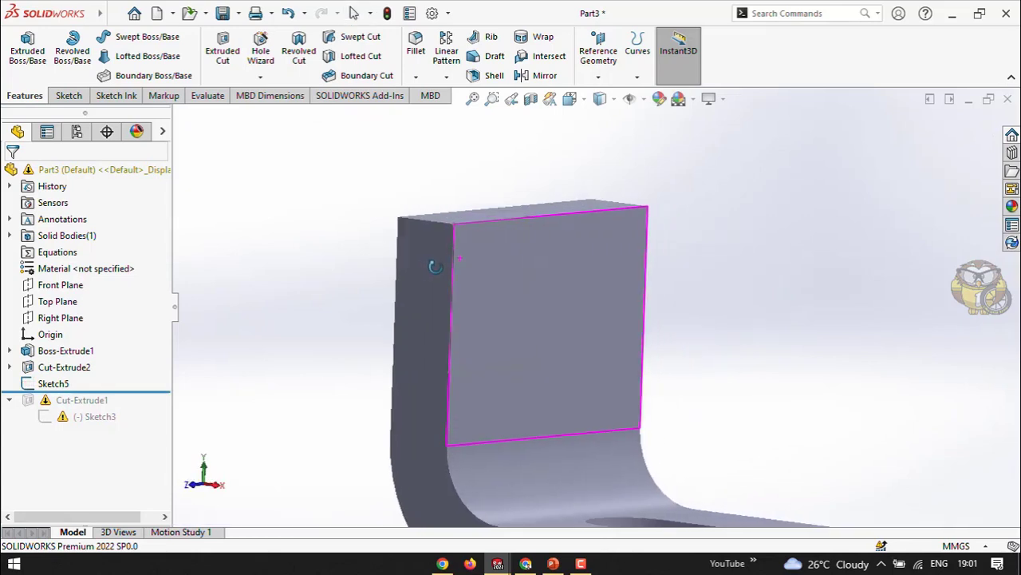
{"action": "left_click", "coordinate": [225, 47]}
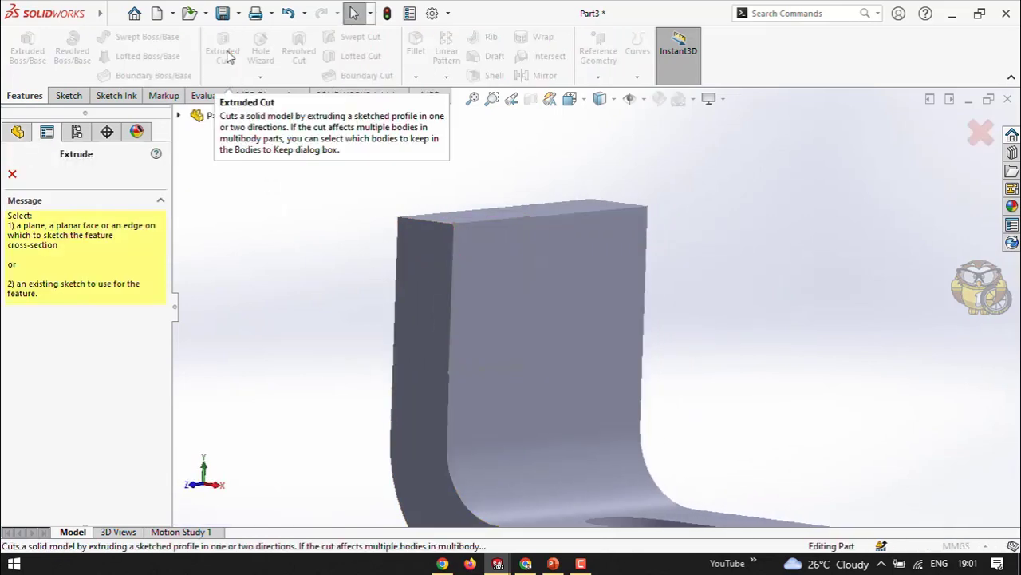
{"action": "left_click", "coordinate": [525, 236]}
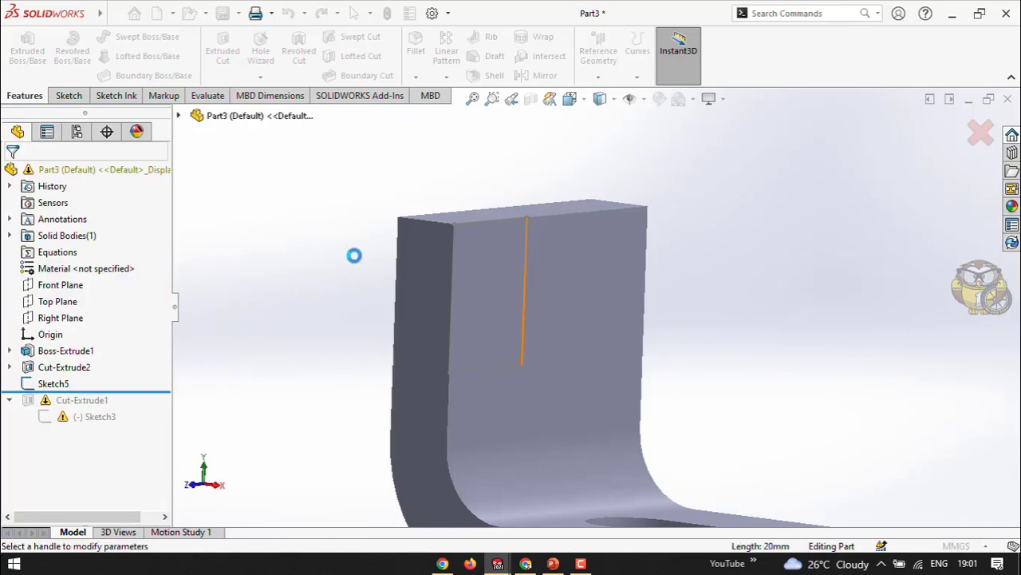
{"action": "mouse_move", "coordinate": [303, 226]}
{"action": "middle_mouse_down"}
{"action": "mouse_move", "coordinate": [351, 235]}
{"action": "mouse_move", "coordinate": [303, 221]}
{"action": "middle_mouse_up"}
{"action": "left_click", "coordinate": [956, 123]}
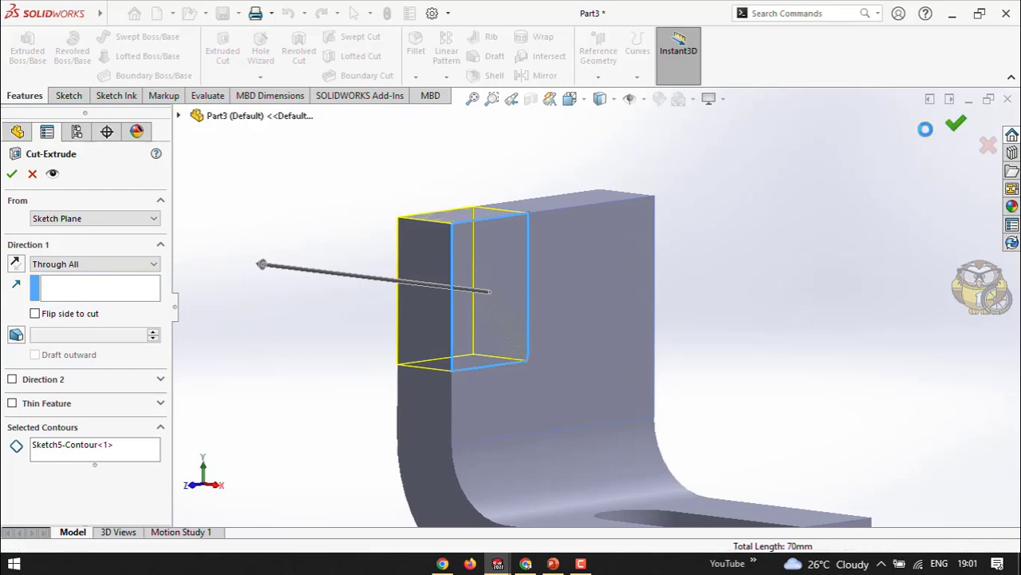
Step: Examine the notched bracket from several angles and compare it with the reference drawing in PowerPoint
{"action": "middle_click_drag", "start_coordinate": [636, 327], "coordinate": [628, 322]}
{"action": "scroll", "coordinate": [388, 253], "scroll_direction": "up", "scroll_amount": 3}
{"action": "middle_click_drag", "start_coordinate": [451, 260], "coordinate": [557, 387]}
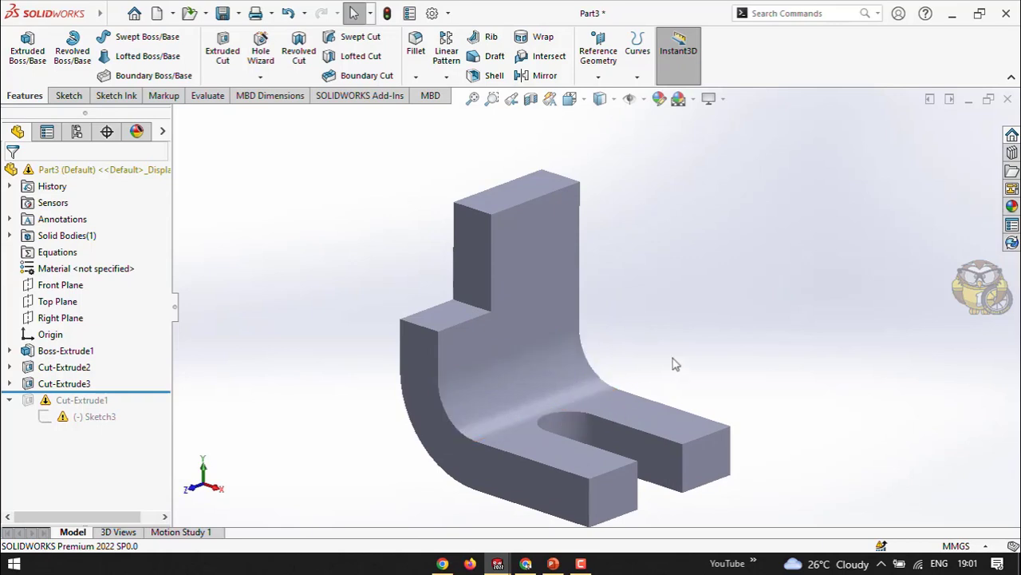
{"action": "middle_click_drag", "start_coordinate": [671, 364], "coordinate": [614, 330]}
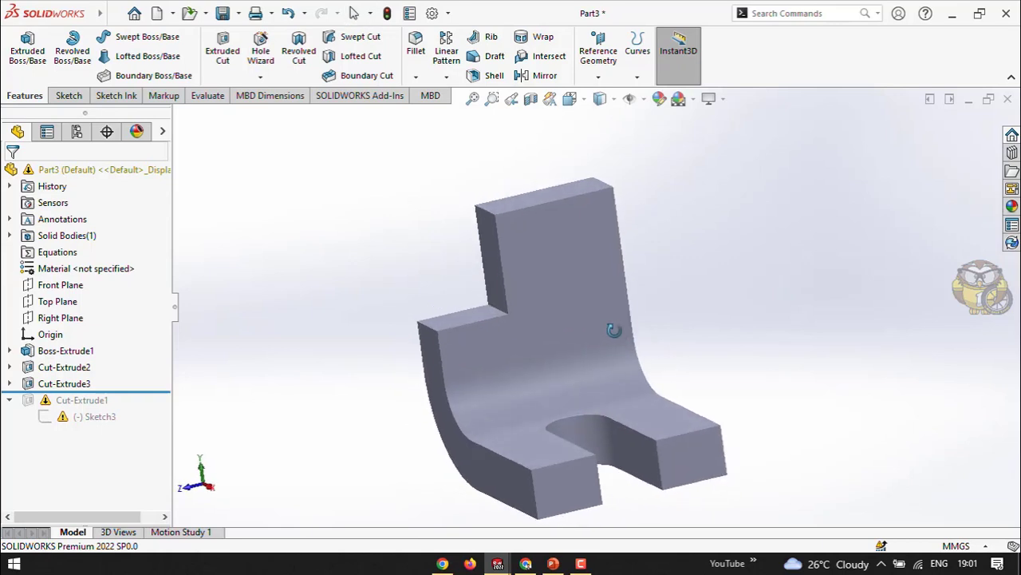
{"action": "left_click", "coordinate": [553, 563]}
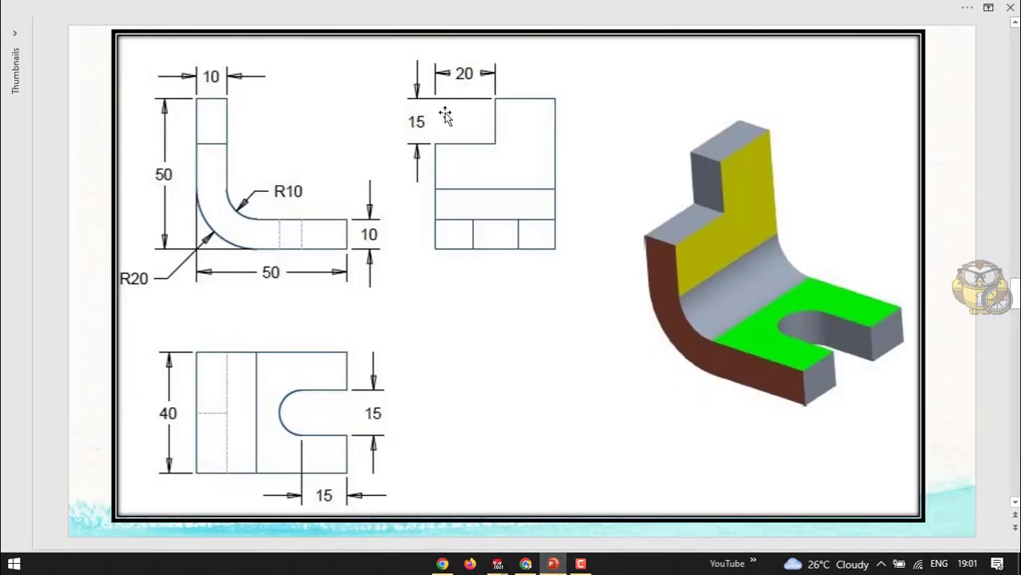
{"action": "left_click", "coordinate": [498, 563]}
{"action": "left_click", "coordinate": [551, 462]}
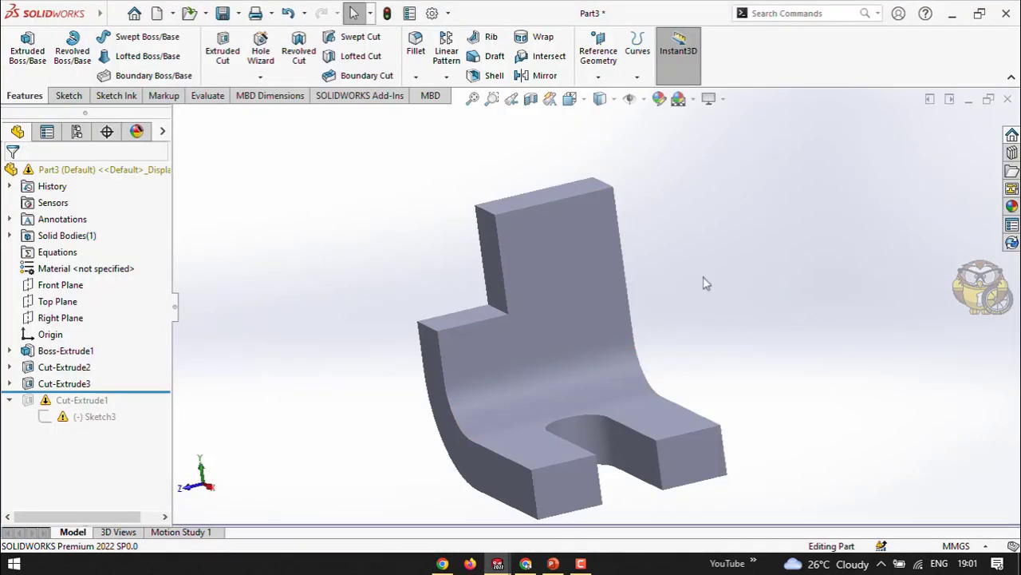
{"action": "middle_click_drag", "start_coordinate": [705, 285], "coordinate": [563, 389]}
{"action": "scroll", "coordinate": [559, 386], "scroll_direction": "up", "scroll_amount": 1}
{"action": "scroll", "coordinate": [520, 394], "scroll_direction": "down", "scroll_amount": 3}
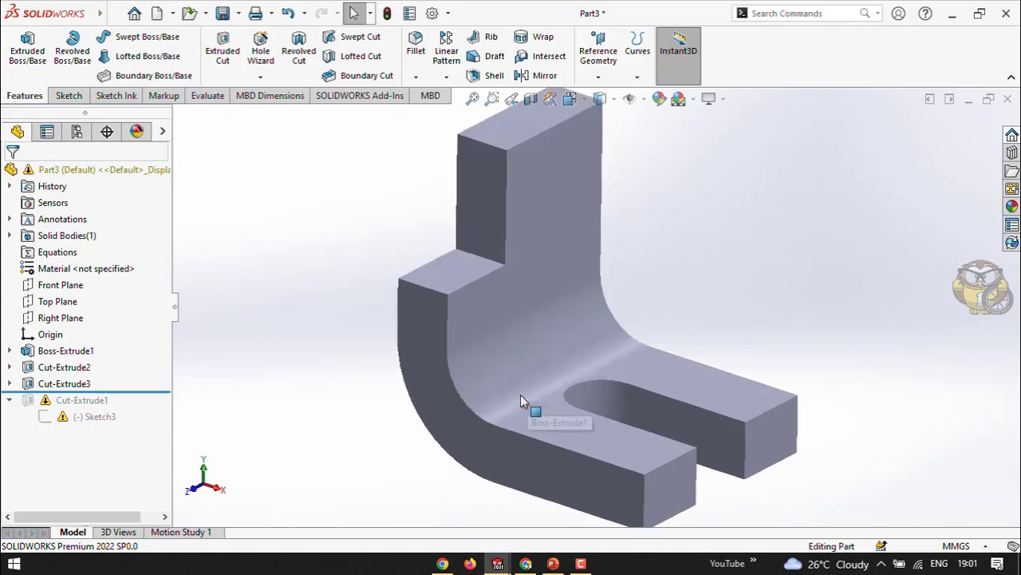
{"action": "middle_click_drag", "start_coordinate": [522, 345], "coordinate": [495, 348]}
{"action": "scroll", "coordinate": [514, 417], "scroll_direction": "up", "scroll_amount": 2}
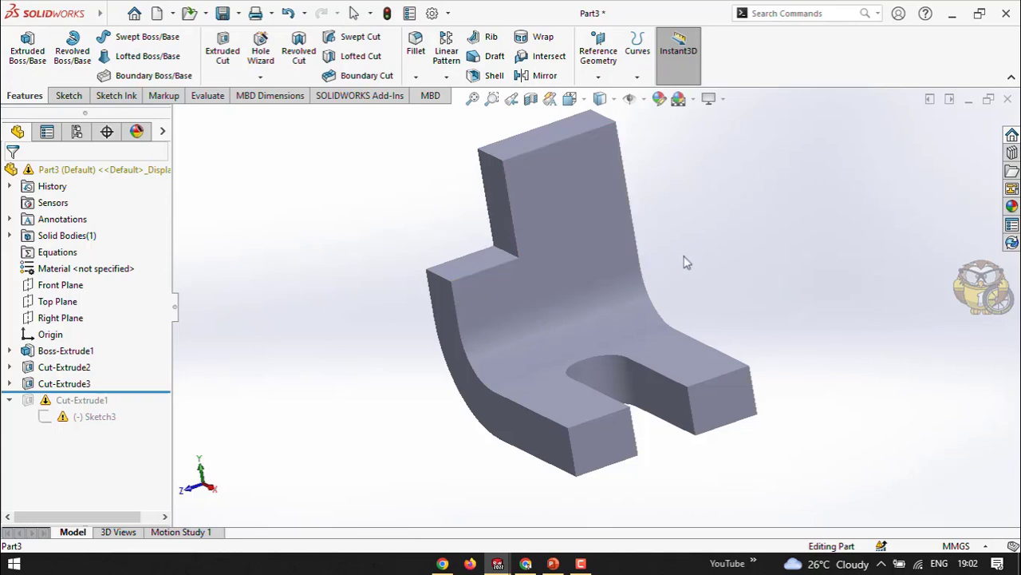
{"action": "middle_click_drag", "start_coordinate": [684, 258], "coordinate": [700, 256]}
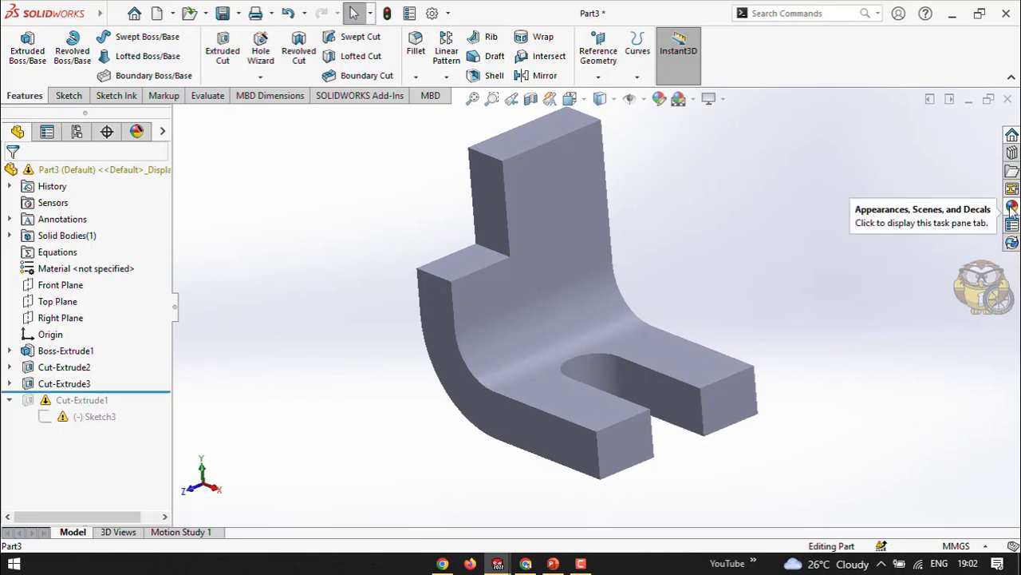
Step: Open the appearance library and display the EDM appearances in the Plastic category
{"action": "left_click", "coordinate": [1011, 207]}
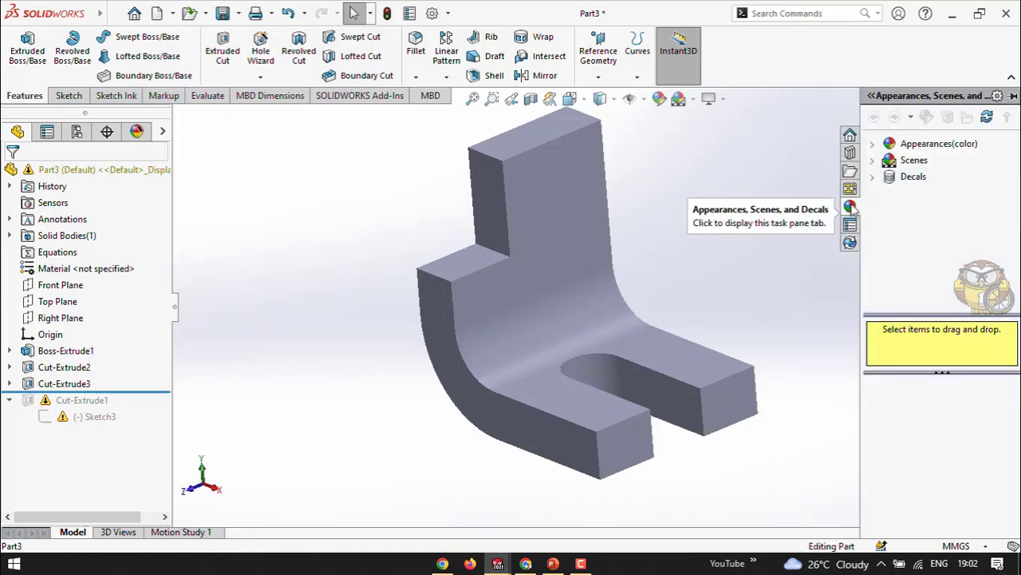
{"action": "left_click", "coordinate": [872, 146]}
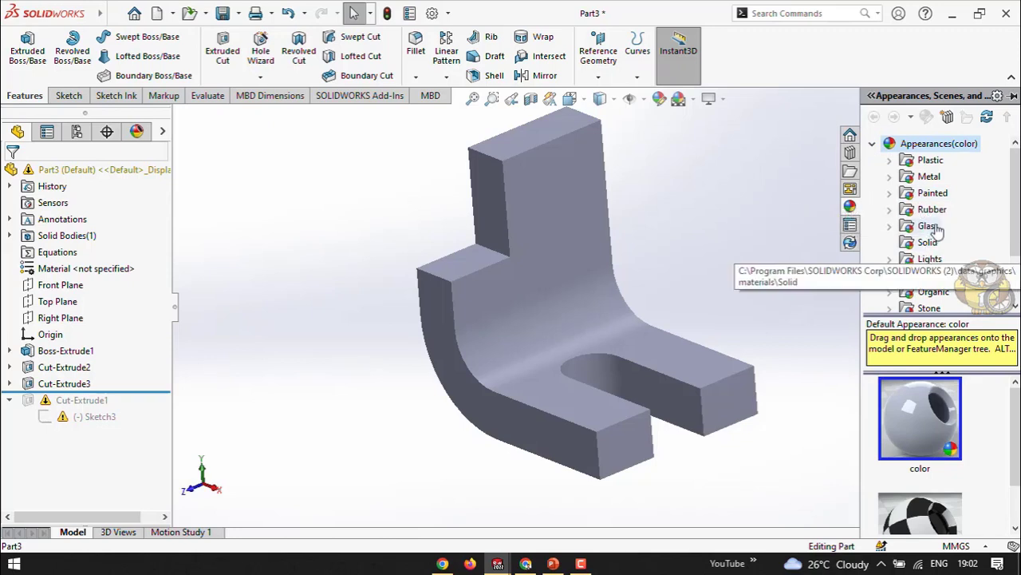
{"action": "scroll", "coordinate": [938, 216], "scroll_direction": "down", "scroll_amount": 1}
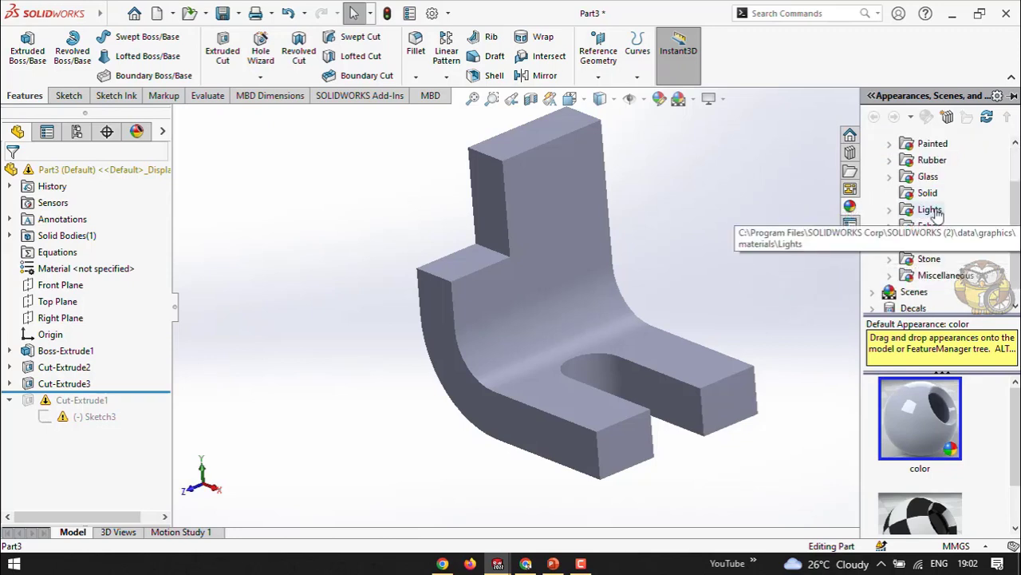
{"action": "scroll", "coordinate": [939, 201], "scroll_direction": "up", "scroll_amount": 1}
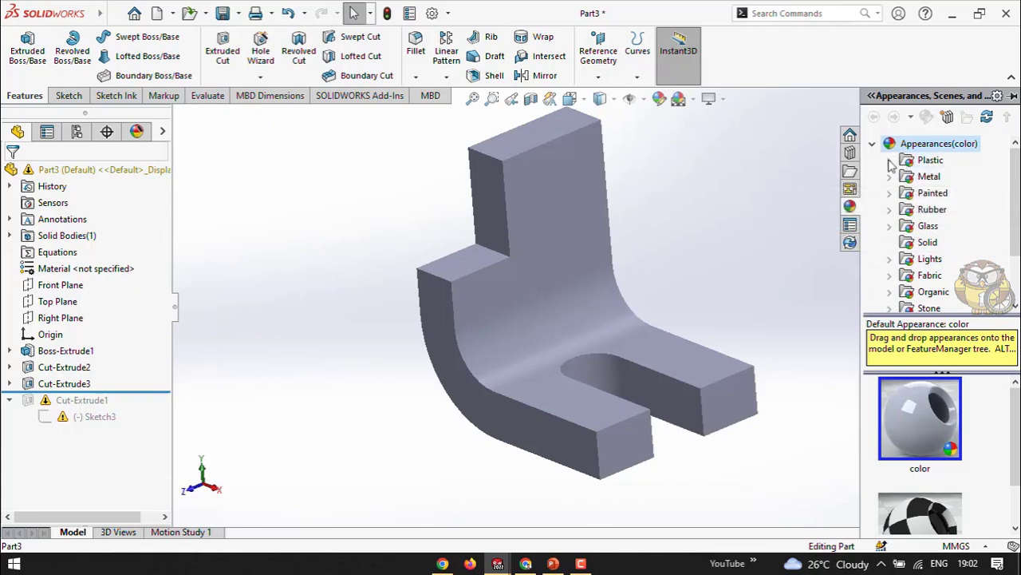
{"action": "double_click", "coordinate": [932, 160]}
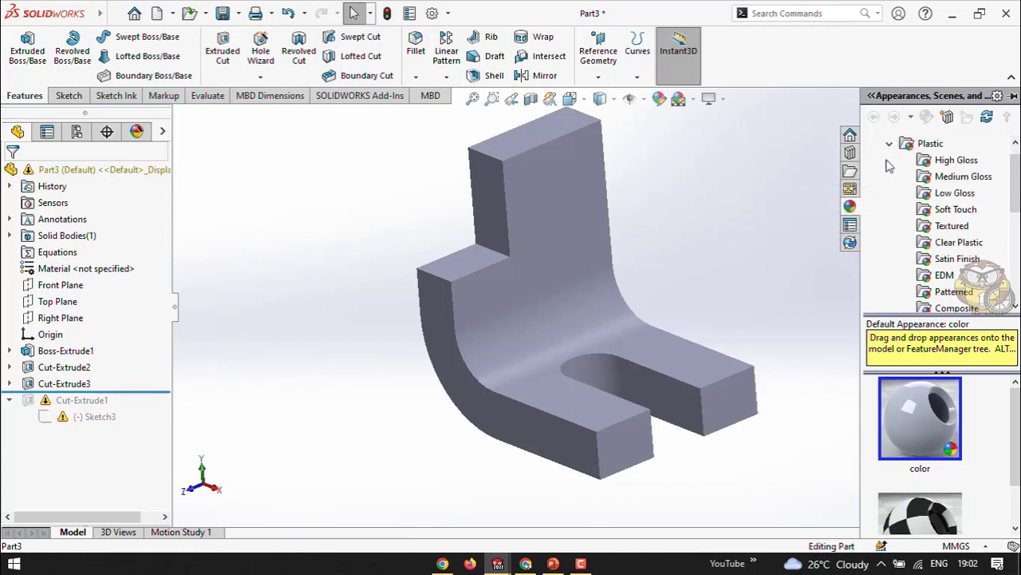
{"action": "left_click", "coordinate": [948, 177]}
{"action": "scroll", "coordinate": [948, 223], "scroll_direction": "down", "scroll_amount": 1}
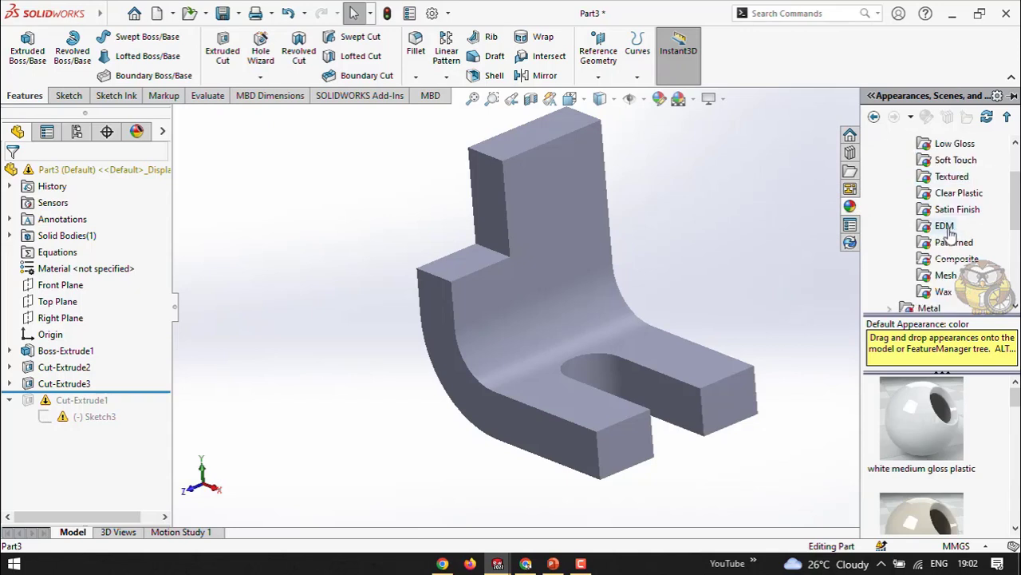
{"action": "left_click", "coordinate": [946, 226]}
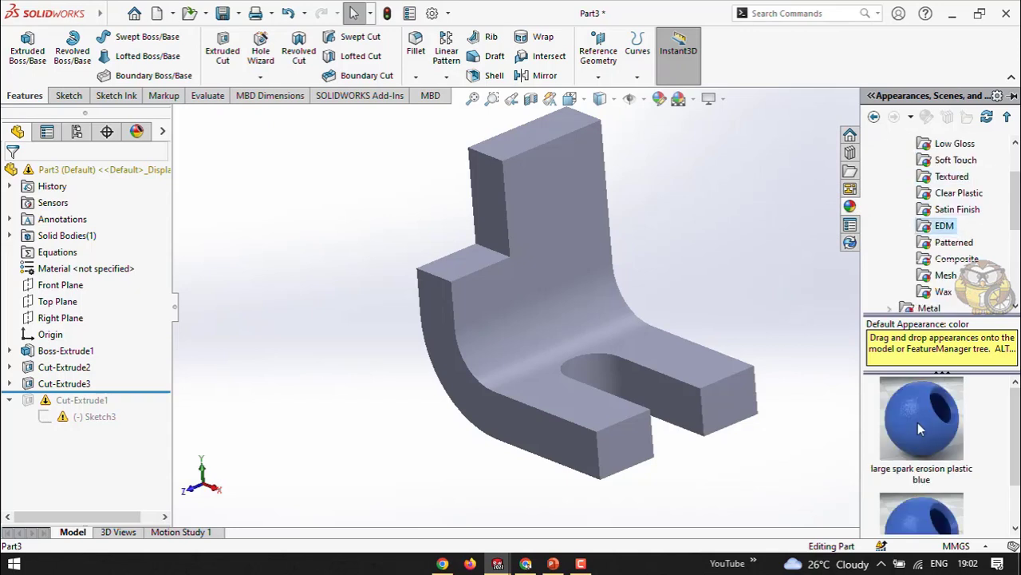
Step: Try the large spark erosion plastic blue appearance on the bracket's whole body, and undo it
{"action": "scroll", "coordinate": [914, 455], "scroll_direction": "down", "scroll_amount": 1}
{"action": "scroll", "coordinate": [926, 435], "scroll_direction": "up", "scroll_amount": 1}
{"action": "mouse_move", "coordinate": [930, 442]}
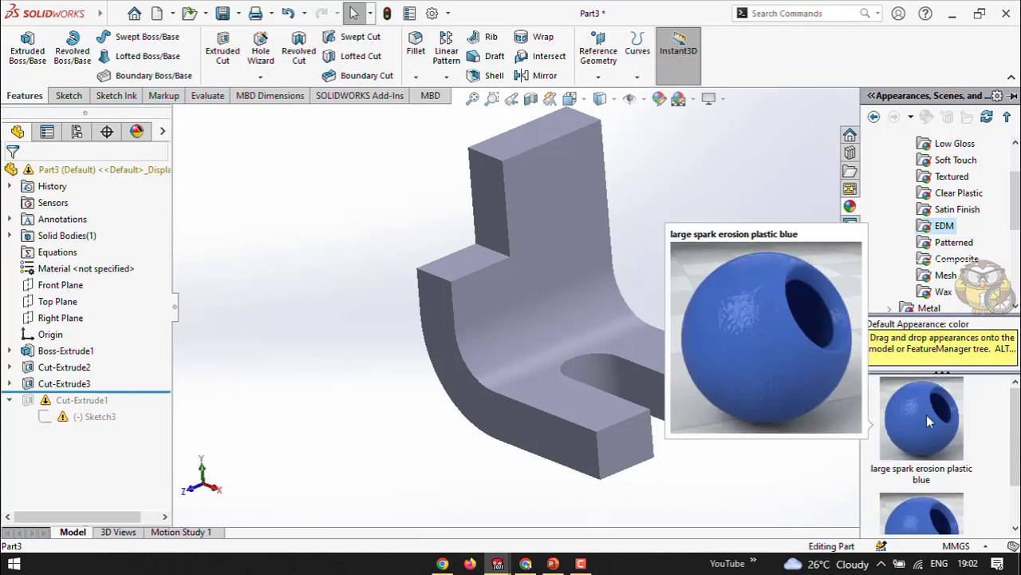
{"action": "left_click", "coordinate": [926, 426]}
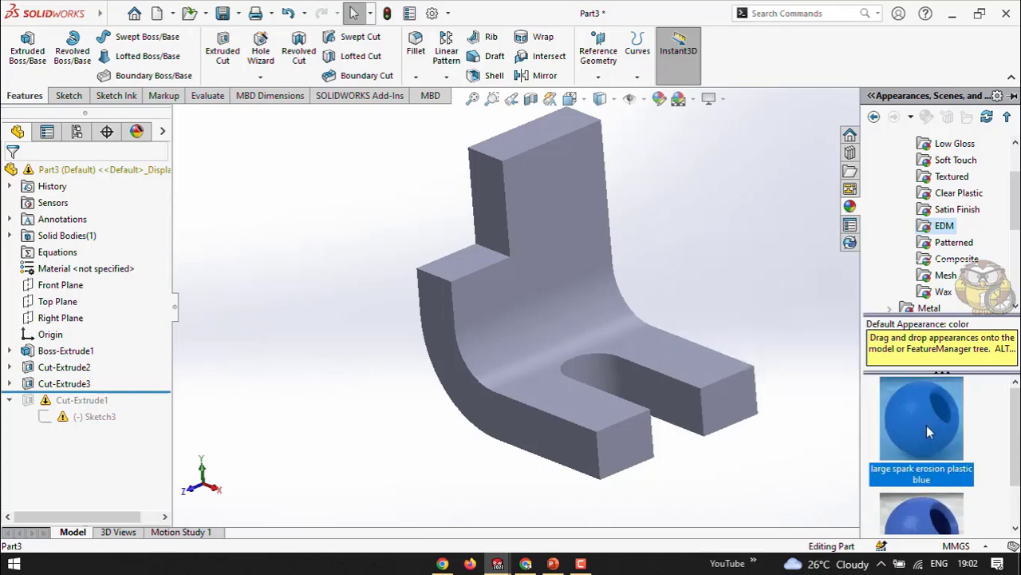
{"action": "left_click_drag", "start_coordinate": [926, 425], "coordinate": [562, 277]}
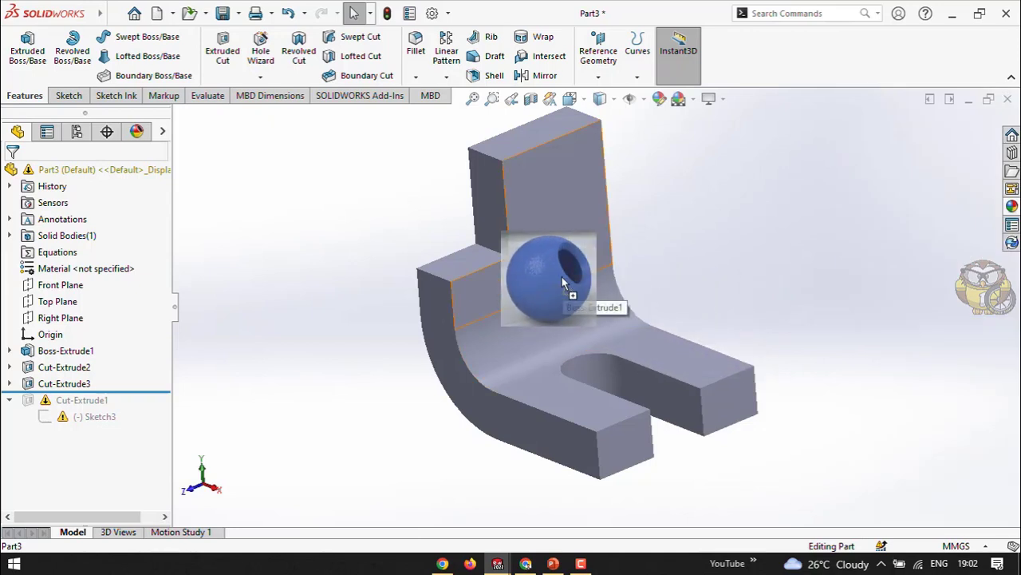
{"action": "left_click_drag", "start_coordinate": [562, 276], "coordinate": [561, 277]}
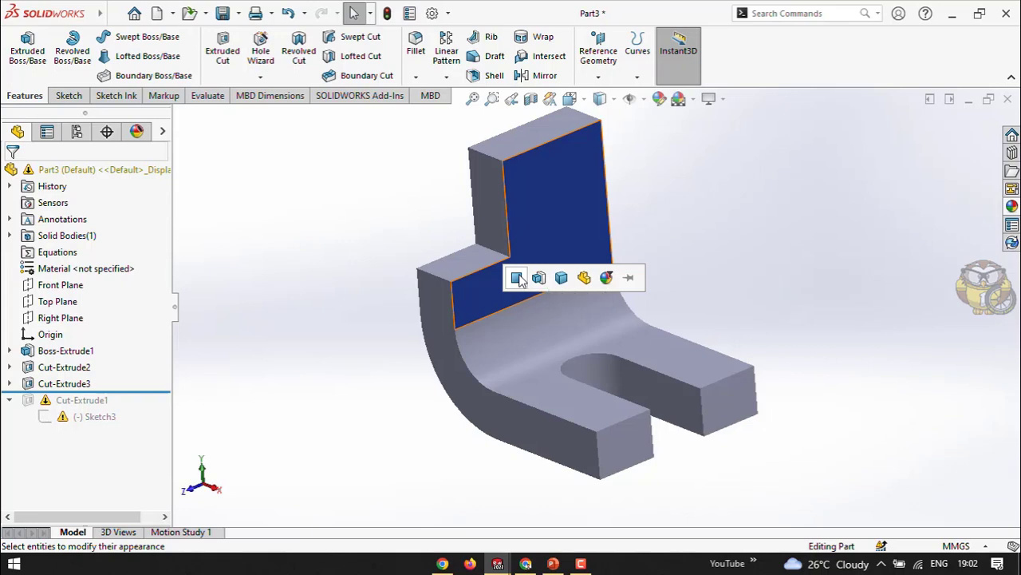
{"action": "left_click", "coordinate": [561, 280]}
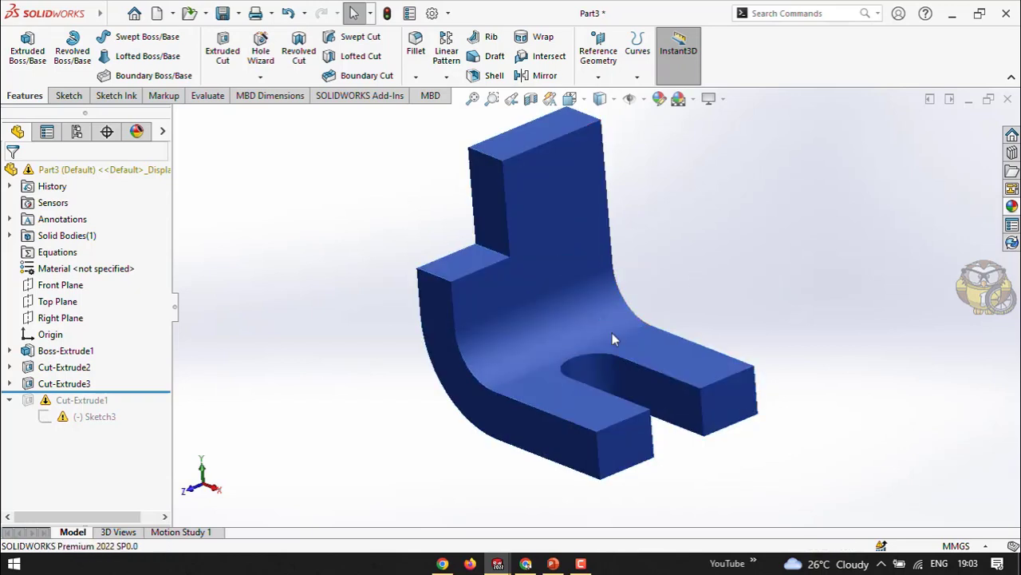
{"action": "middle_click_drag", "start_coordinate": [627, 214], "coordinate": [621, 306]}
{"action": "key", "text": "ctrl+z"}
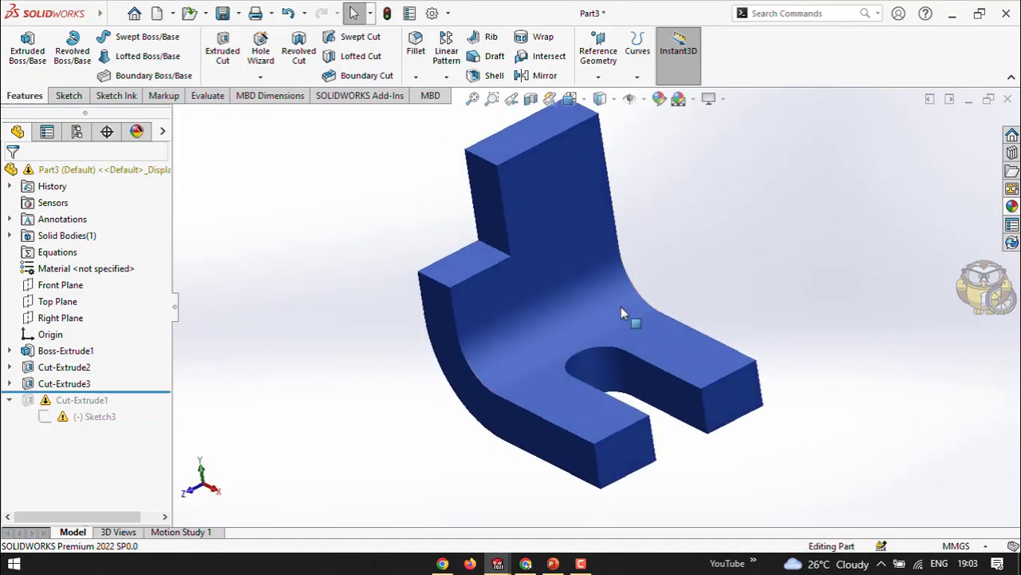
Step: Apply the EDM appearance large spark erosion plastic blue to only the upright leg's inner notched face
{"action": "left_click", "coordinate": [1015, 206]}
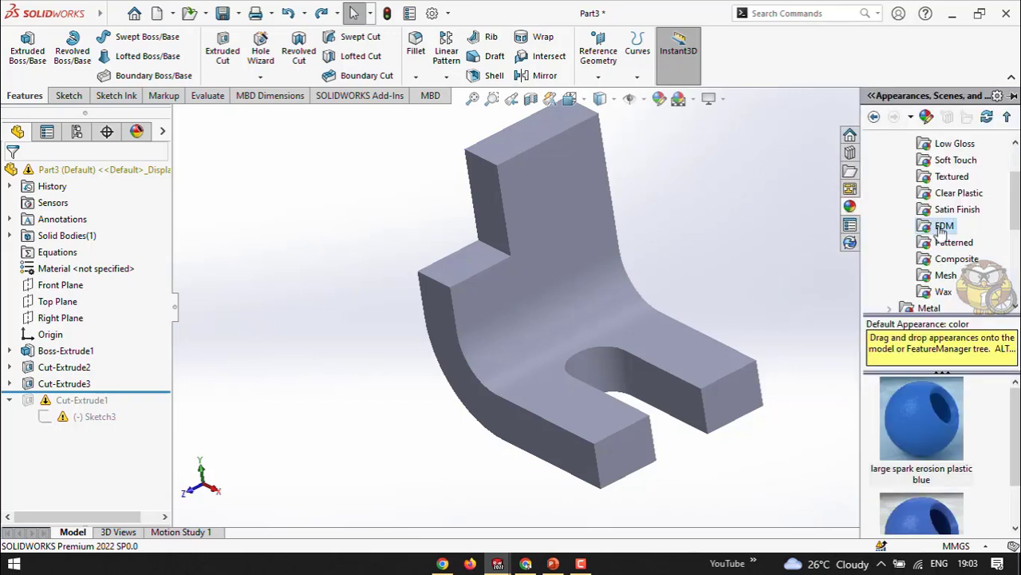
{"action": "left_click", "coordinate": [942, 229]}
{"action": "left_click", "coordinate": [915, 409]}
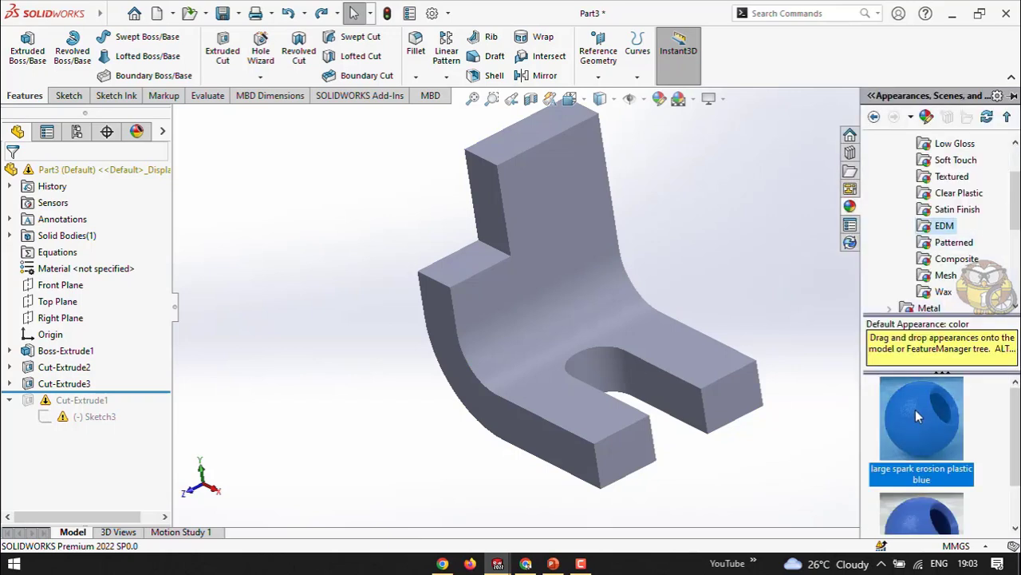
{"action": "left_click_drag", "start_coordinate": [915, 409], "coordinate": [554, 231]}
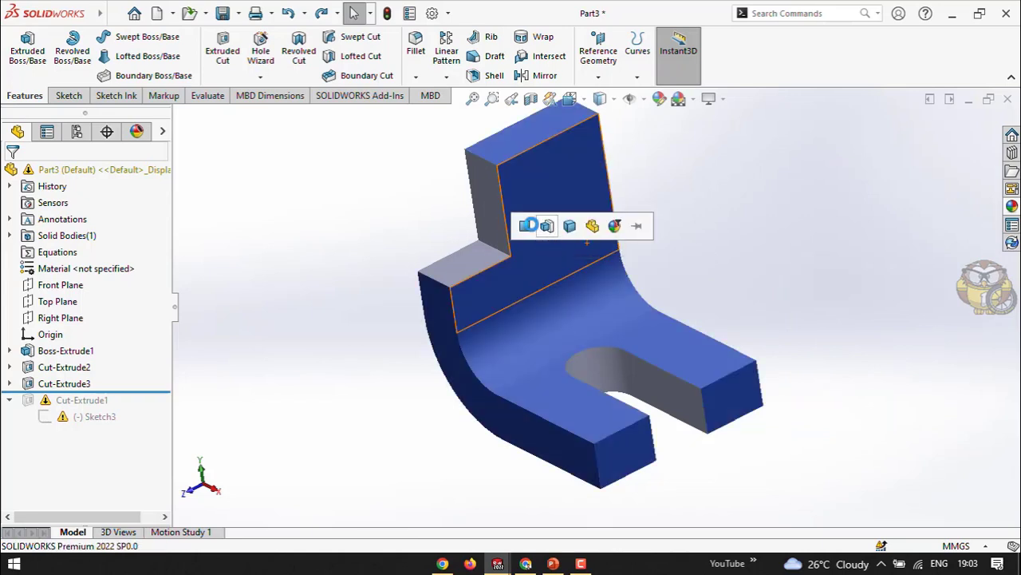
{"action": "left_click", "coordinate": [526, 228]}
{"action": "middle_click_drag", "start_coordinate": [698, 255], "coordinate": [712, 309]}
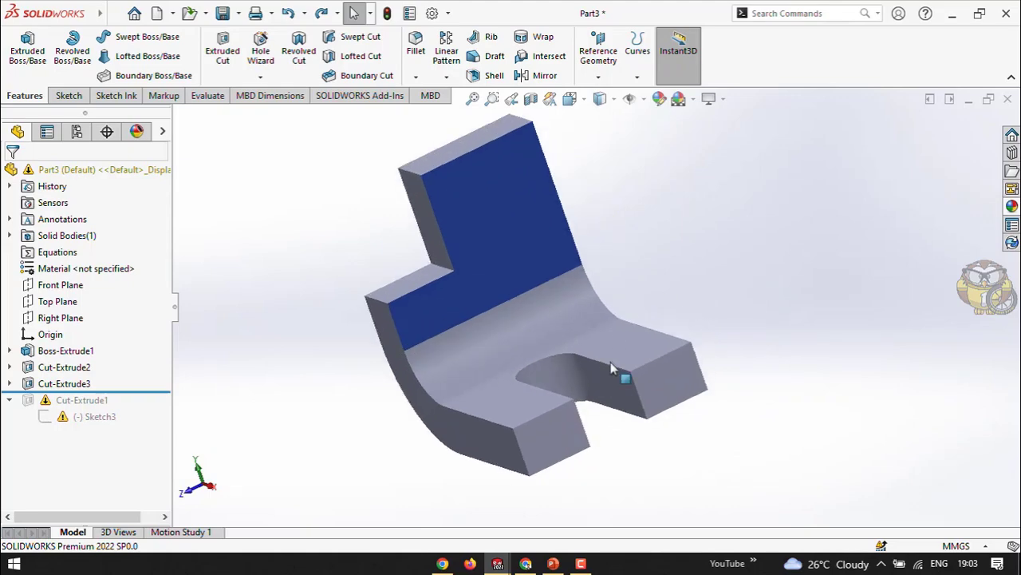
Step: Check the face colours in the PowerPoint bracket drawing and look through the exercise drawings on the following slides
{"action": "left_click", "coordinate": [553, 563]}
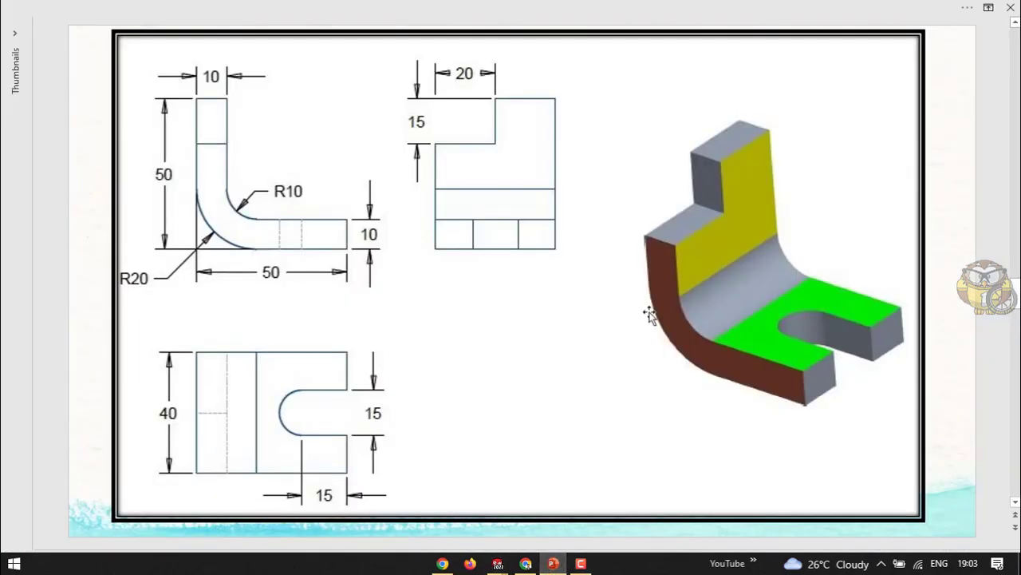
{"action": "scroll", "coordinate": [649, 314], "scroll_direction": "down", "scroll_amount": 1}
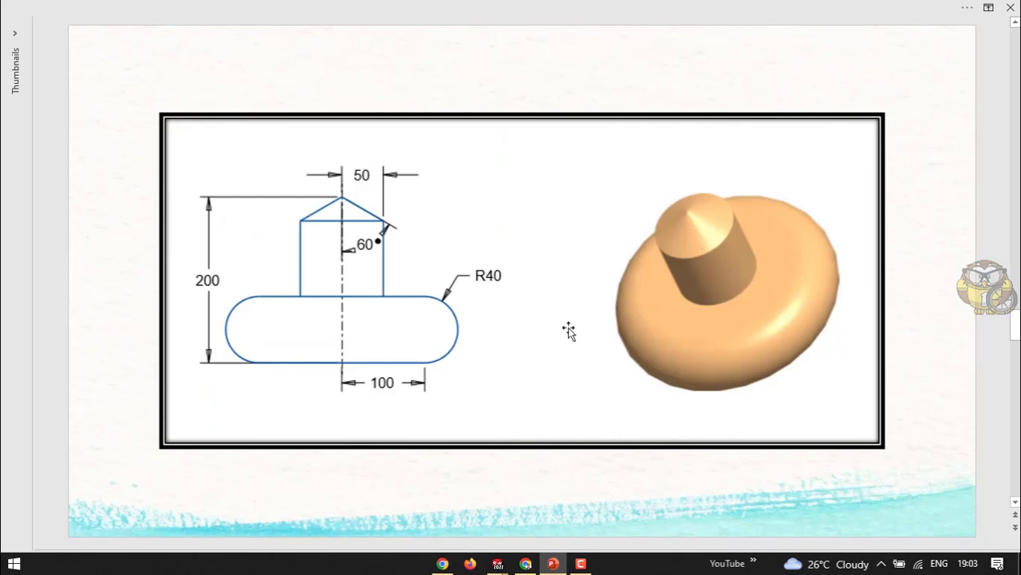
{"action": "scroll", "coordinate": [569, 330], "scroll_direction": "down", "scroll_amount": 1}
{"action": "scroll", "coordinate": [567, 315], "scroll_direction": "down", "scroll_amount": 1}
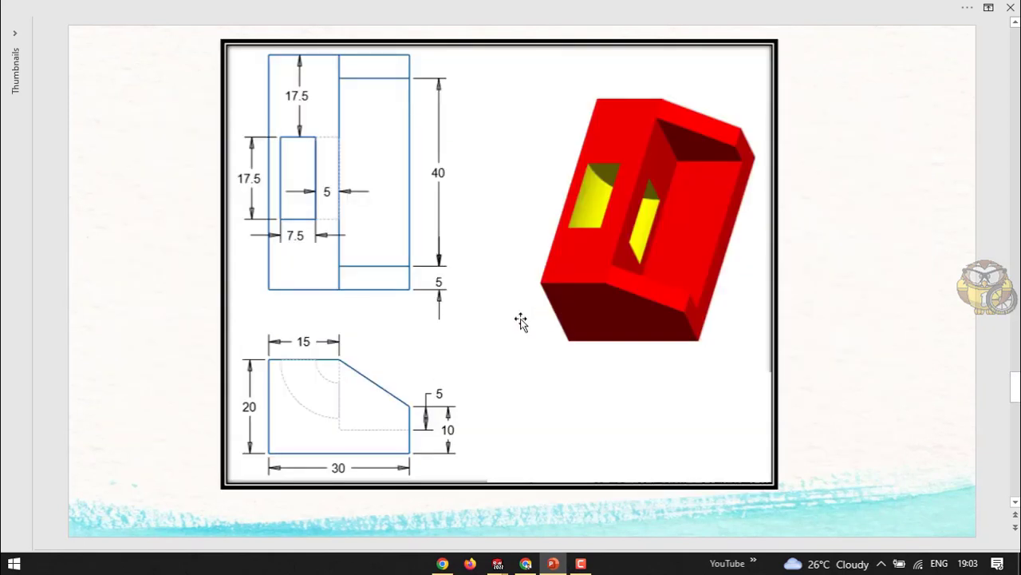
{"action": "scroll", "coordinate": [551, 304], "scroll_direction": "down", "scroll_amount": 1}
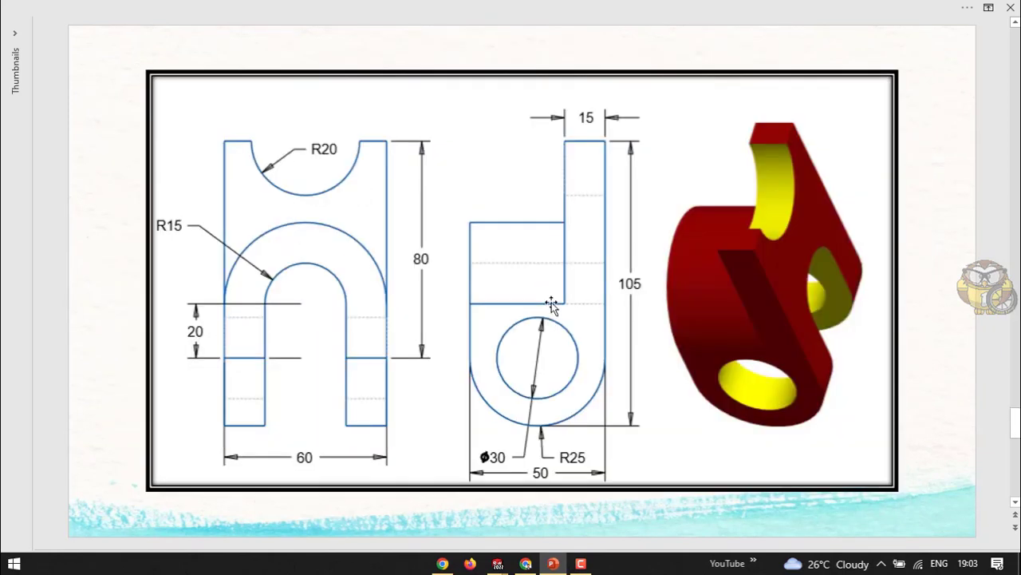
{"action": "scroll", "coordinate": [550, 304], "scroll_direction": "down", "scroll_amount": 1}
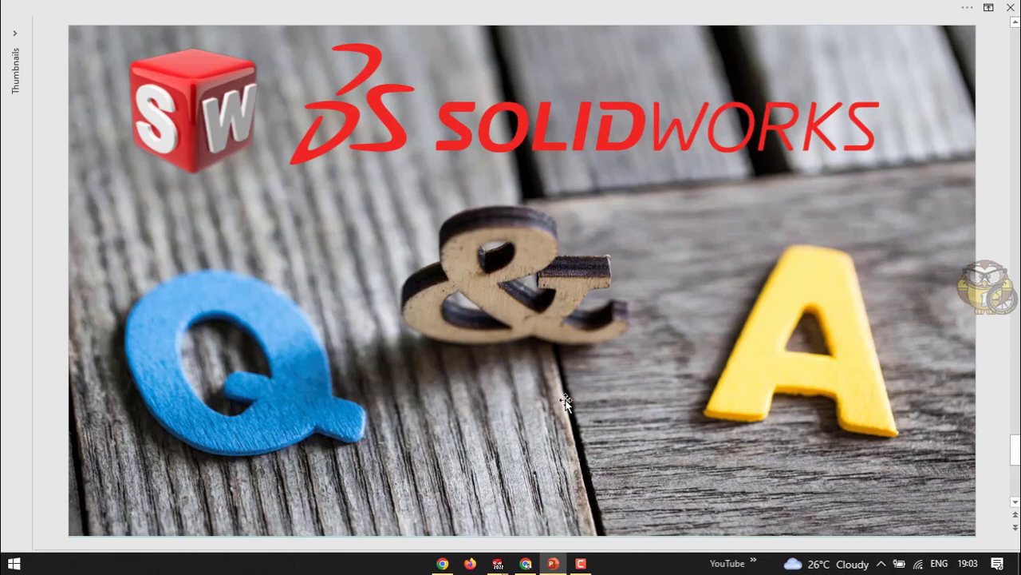
{"action": "scroll", "coordinate": [565, 403], "scroll_direction": "up", "scroll_amount": 1}
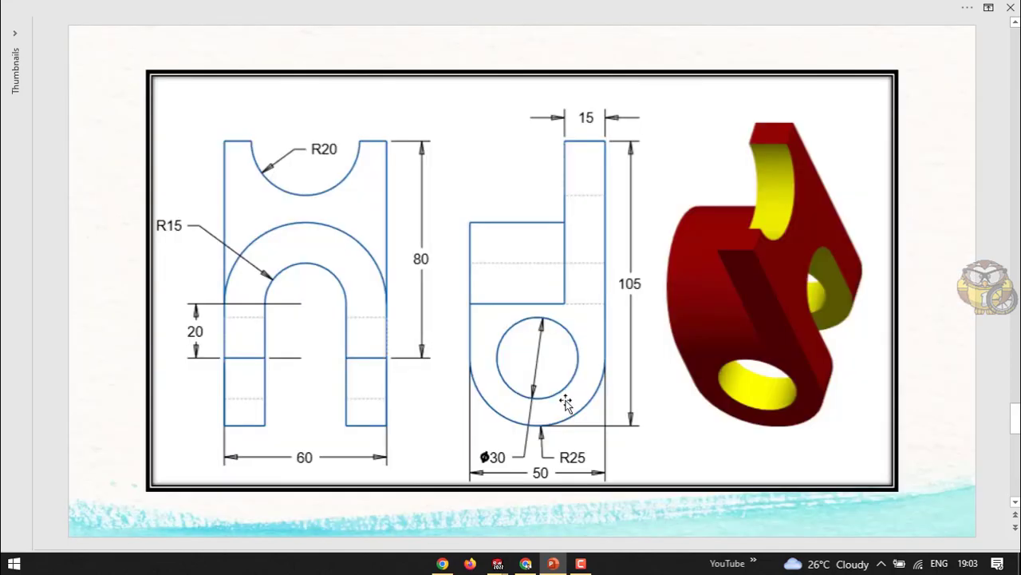
{"action": "scroll", "coordinate": [565, 403], "scroll_direction": "down", "scroll_amount": 1}
{"action": "scroll", "coordinate": [565, 404], "scroll_direction": "down", "scroll_amount": 1}
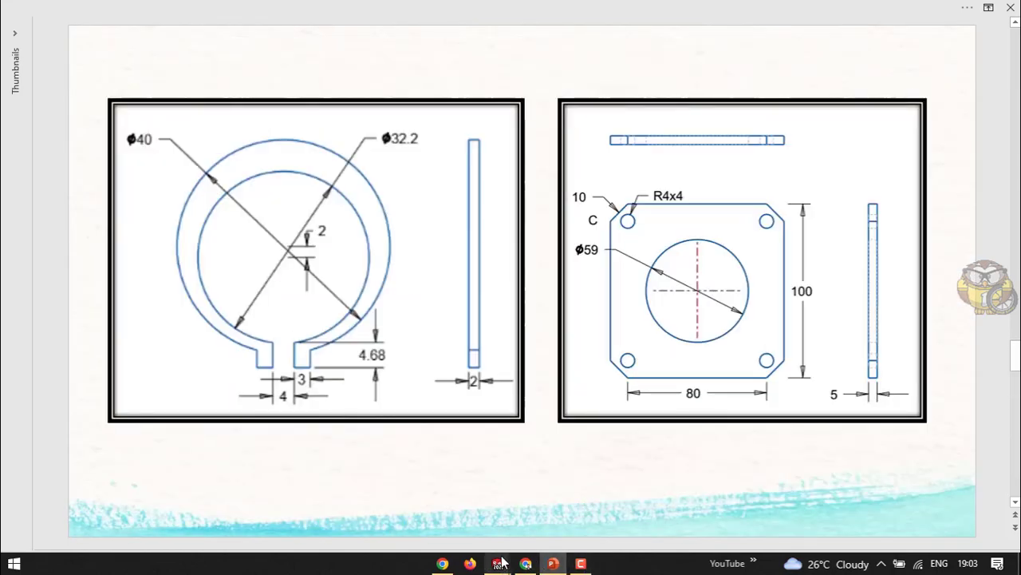
Step: Switch back to SOLIDWORKS and apply the large spark erosion plastic blue appearance to the entire part
{"action": "mouse_move", "coordinate": [501, 563]}
{"action": "left_click", "coordinate": [582, 486]}
{"action": "left_click", "coordinate": [538, 235]}
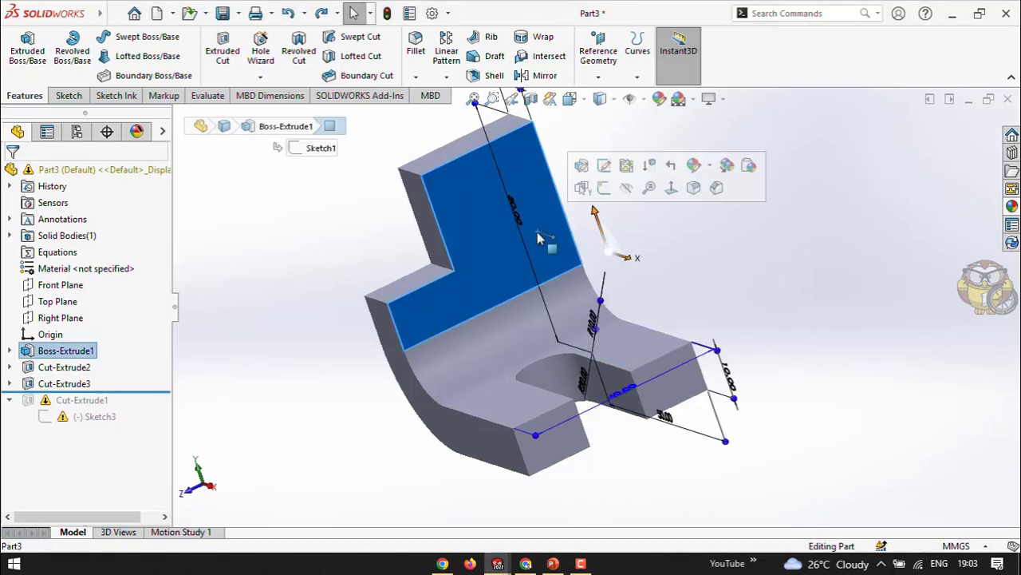
{"action": "left_click", "coordinate": [798, 277]}
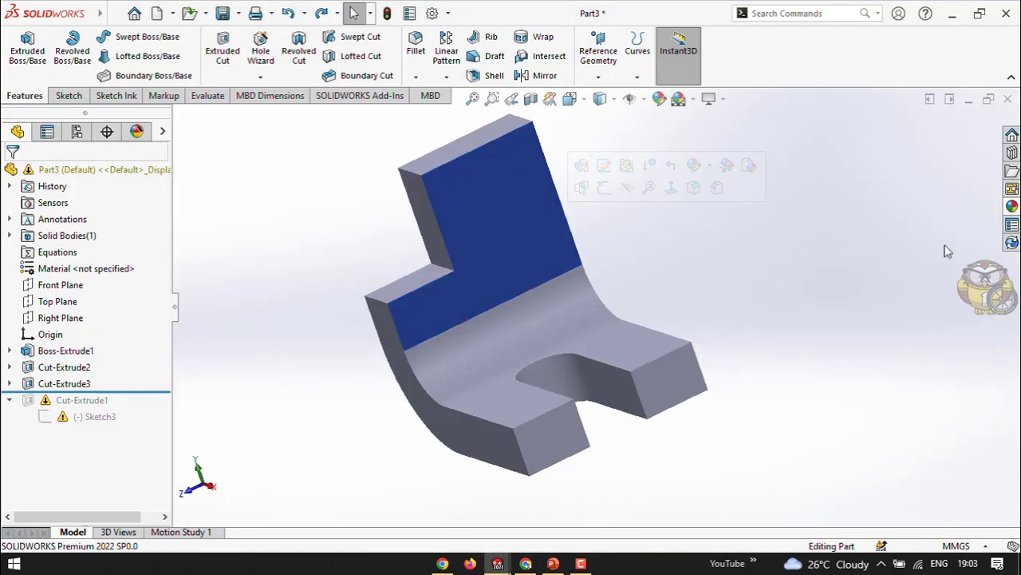
{"action": "left_click", "coordinate": [1012, 206]}
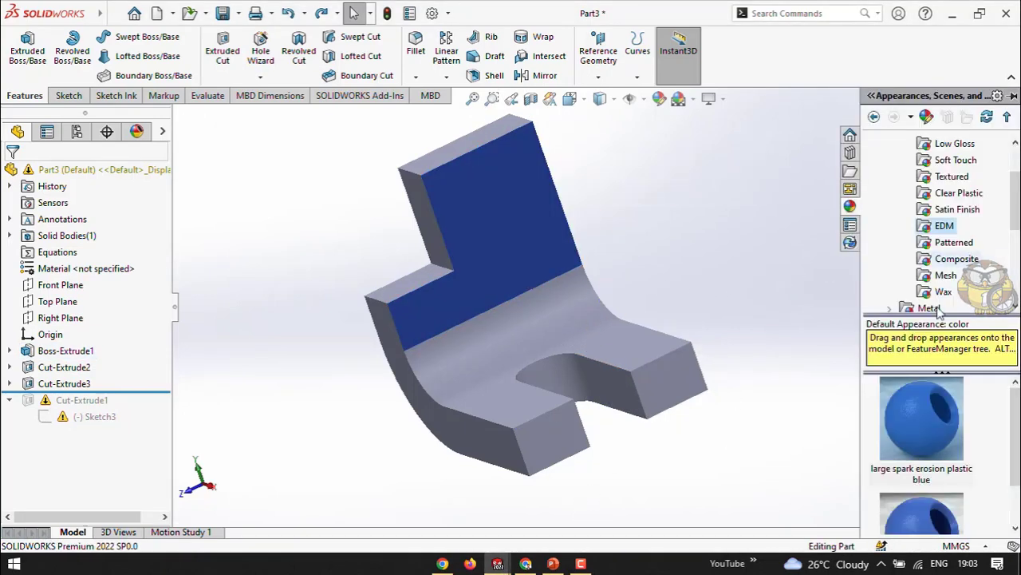
{"action": "double_click", "coordinate": [908, 413]}
{"action": "mouse_move", "coordinate": [909, 414]}
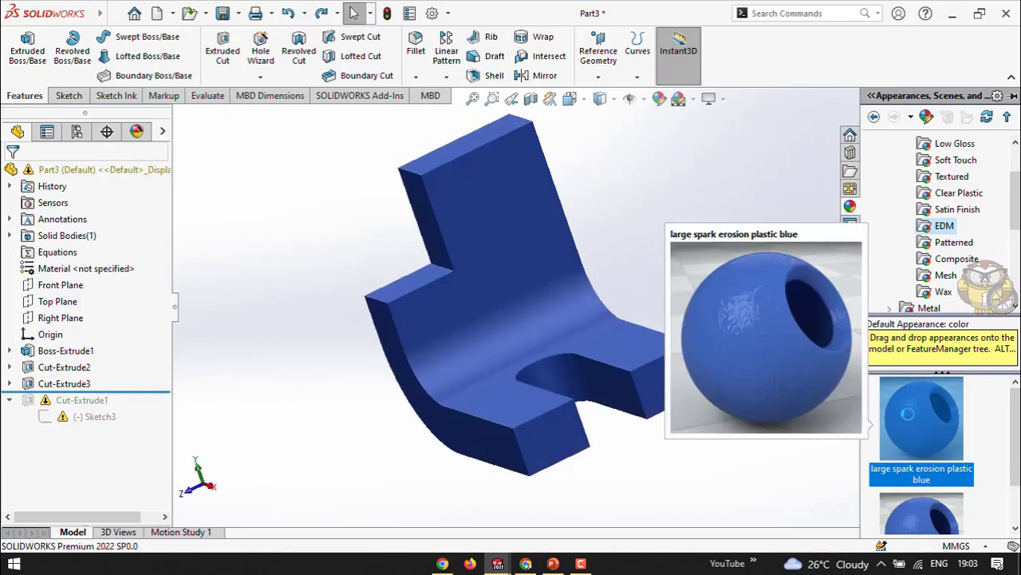
Step: Inspect the EDM appearance folder's properties, including its sharing, security and previous versions details
{"action": "right_click", "coordinate": [939, 227]}
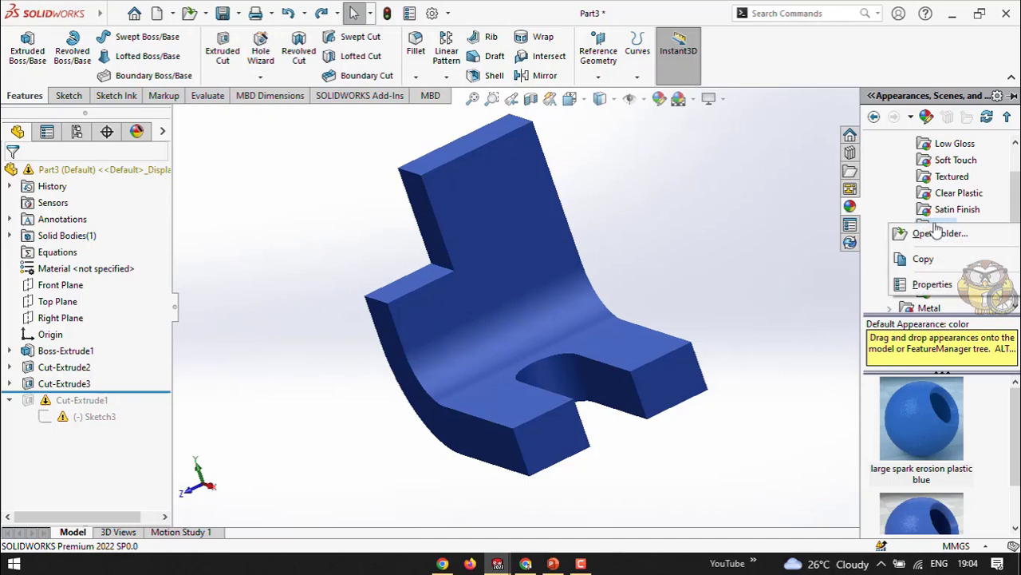
{"action": "left_click", "coordinate": [932, 284]}
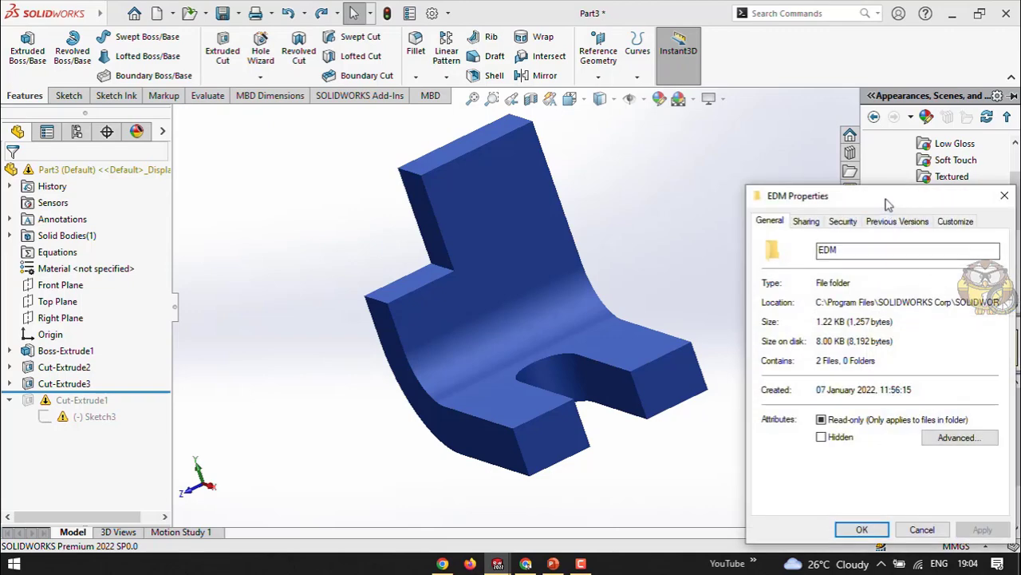
{"action": "left_click_drag", "start_coordinate": [888, 206], "coordinate": [813, 150]}
{"action": "left_click", "coordinate": [731, 168]}
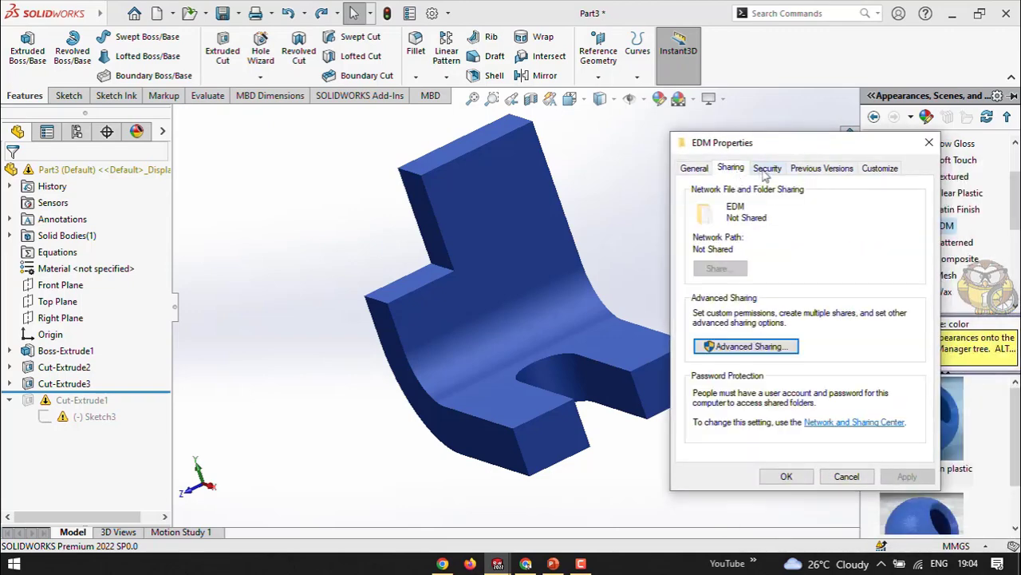
{"action": "left_click", "coordinate": [766, 168]}
{"action": "left_click", "coordinate": [794, 169]}
{"action": "left_click", "coordinate": [929, 142]}
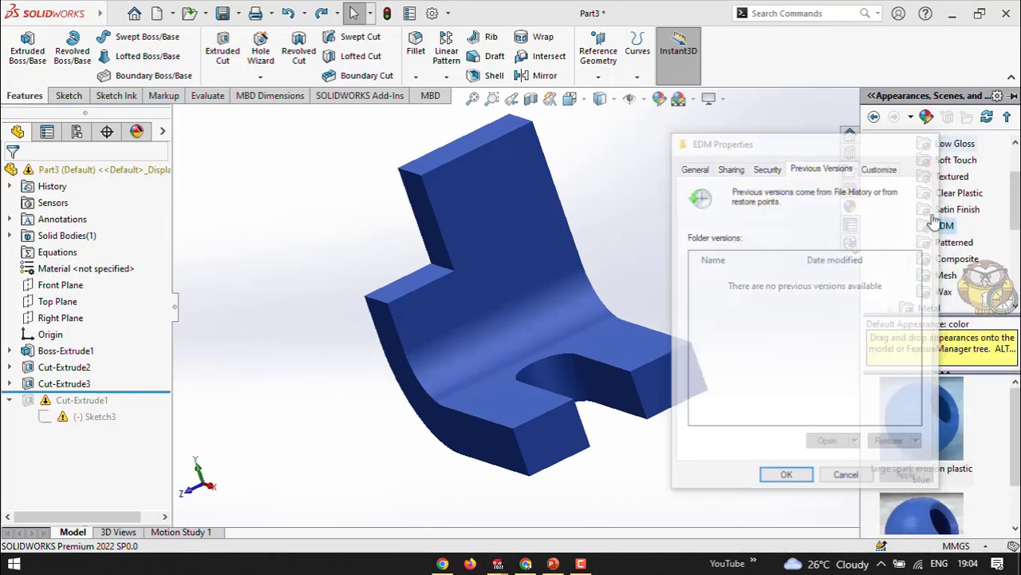
Step: View the file properties of the large spark erosion plastic blue appearance and close them
{"action": "right_click", "coordinate": [915, 405]}
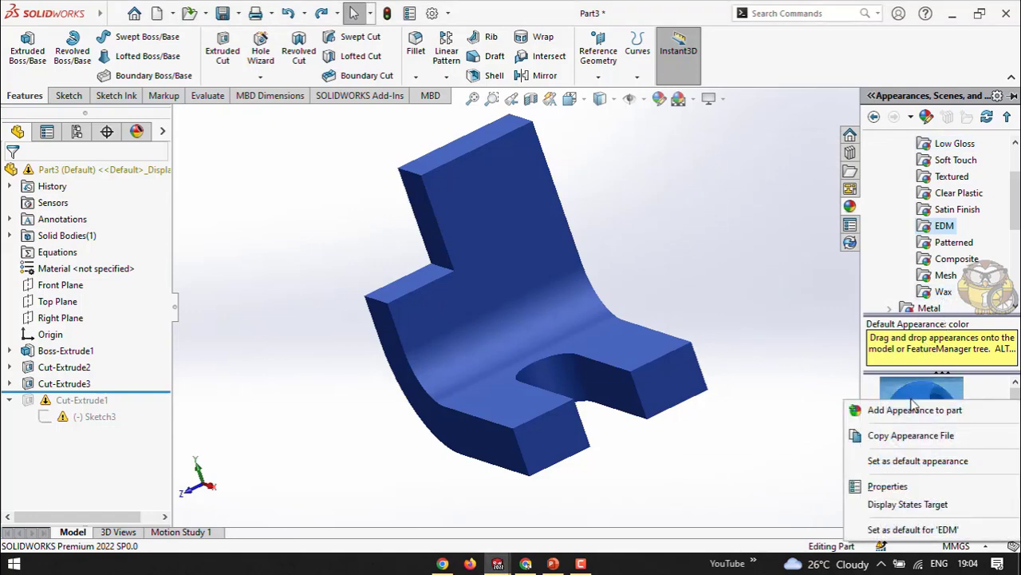
{"action": "left_click", "coordinate": [897, 486]}
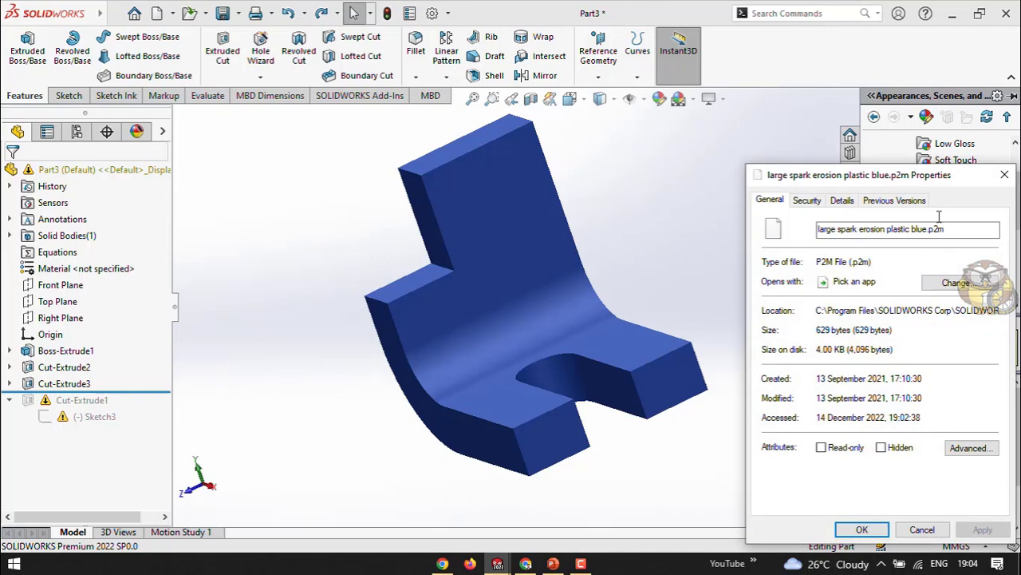
{"action": "left_click", "coordinate": [1005, 174]}
{"action": "scroll", "coordinate": [918, 431], "scroll_direction": "down", "scroll_amount": 1}
{"action": "scroll", "coordinate": [916, 435], "scroll_direction": "up", "scroll_amount": 1}
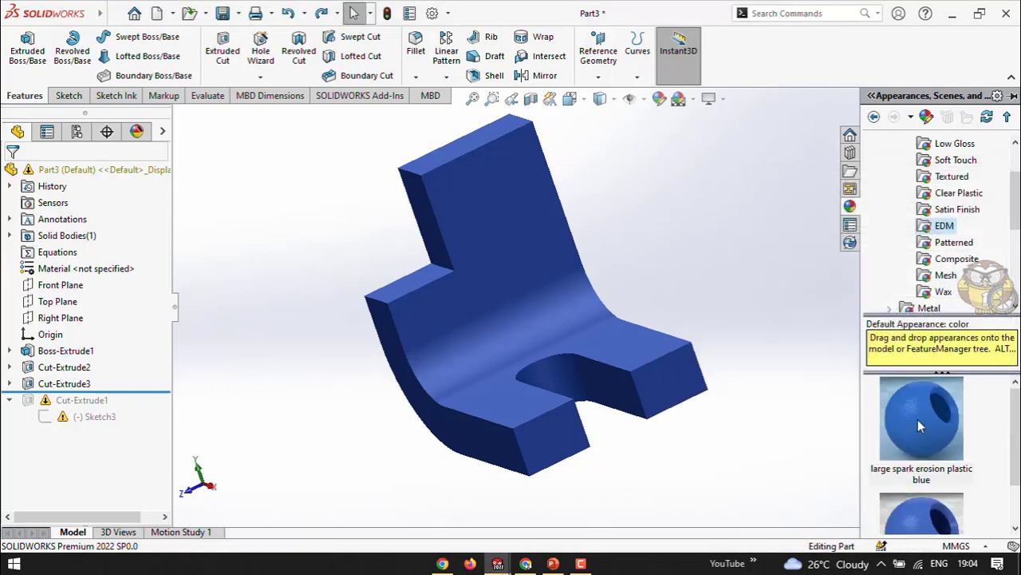
Step: Add the large spark erosion plastic blue appearance to the part again and copy its appearance file
{"action": "right_click", "coordinate": [919, 424]}
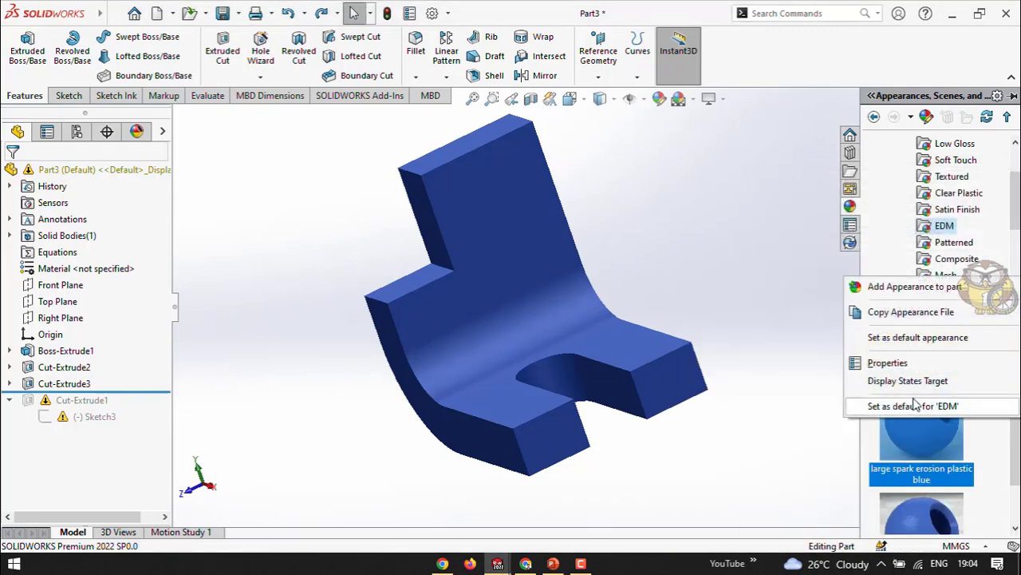
{"action": "left_click", "coordinate": [908, 289]}
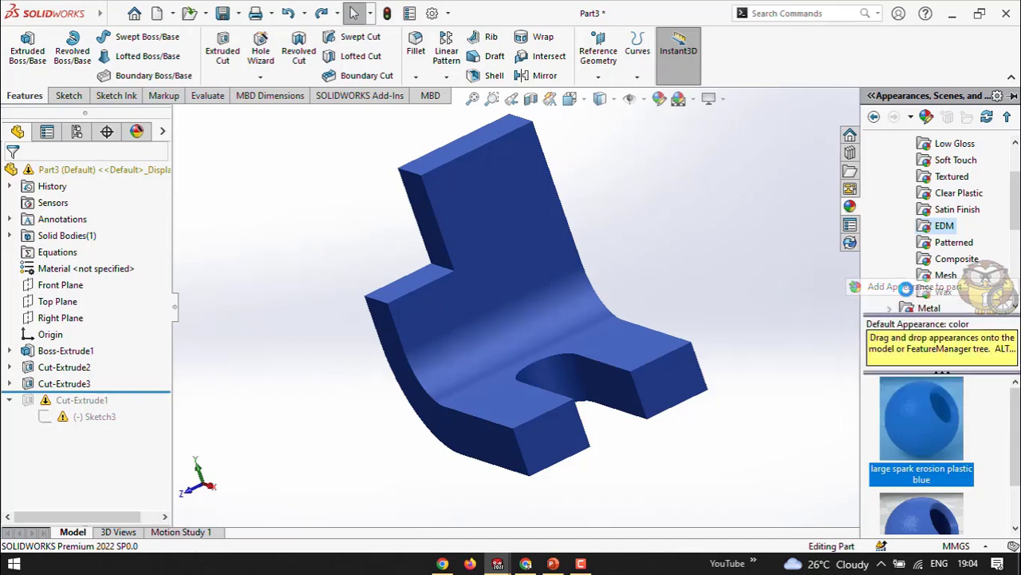
{"action": "right_click", "coordinate": [918, 424]}
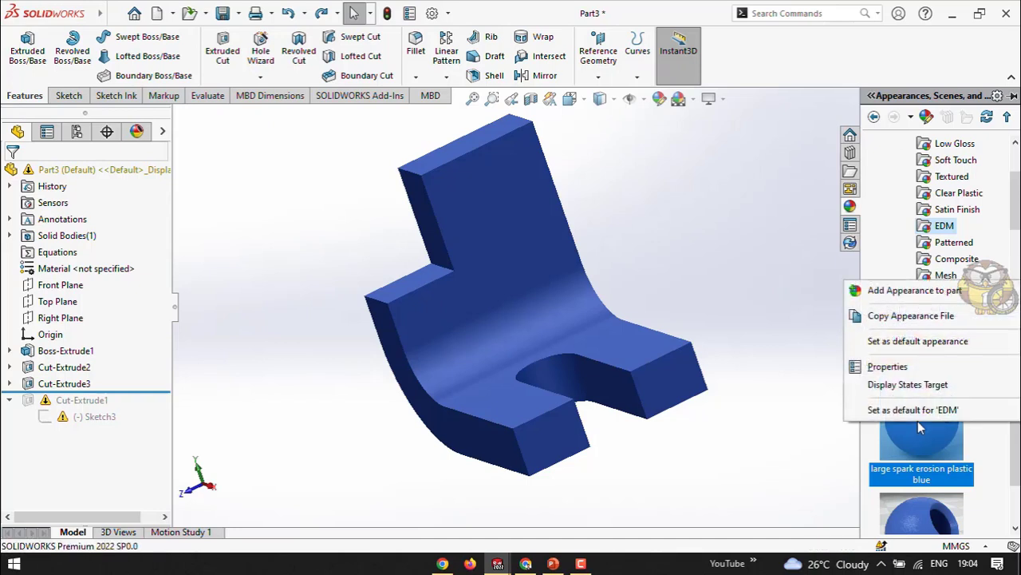
{"action": "left_click", "coordinate": [918, 317]}
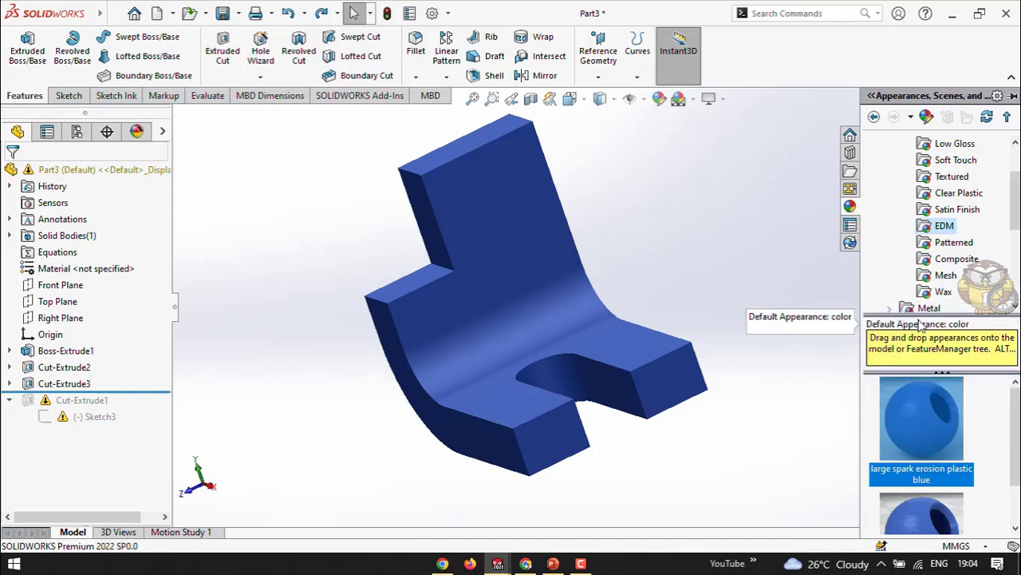
Step: Check the display state target for the large spark erosion plastic blue appearance without altering the selected display states
{"action": "scroll", "coordinate": [901, 414], "scroll_direction": "down", "scroll_amount": 1}
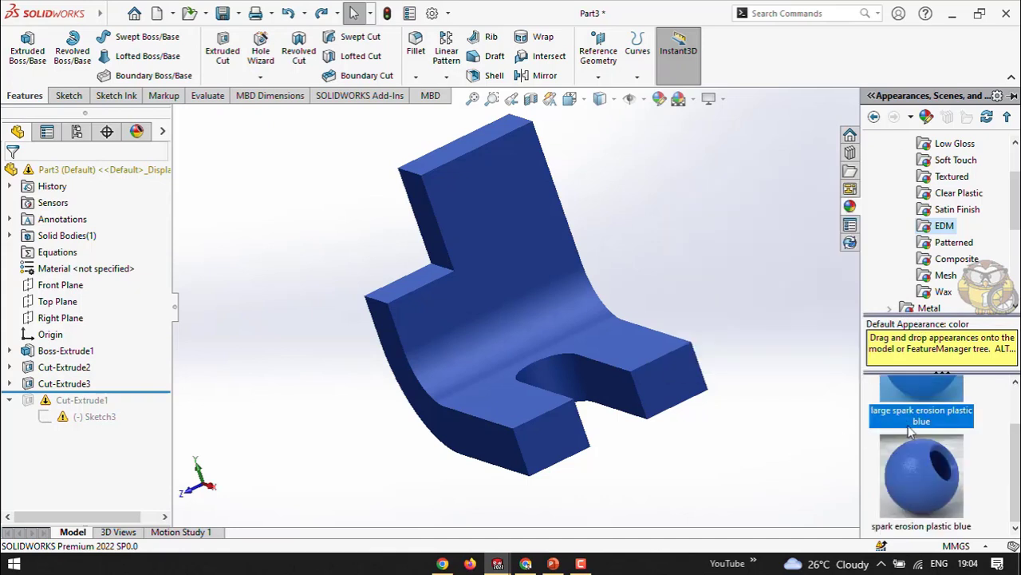
{"action": "left_click", "coordinate": [923, 478]}
{"action": "left_click", "coordinate": [933, 412]}
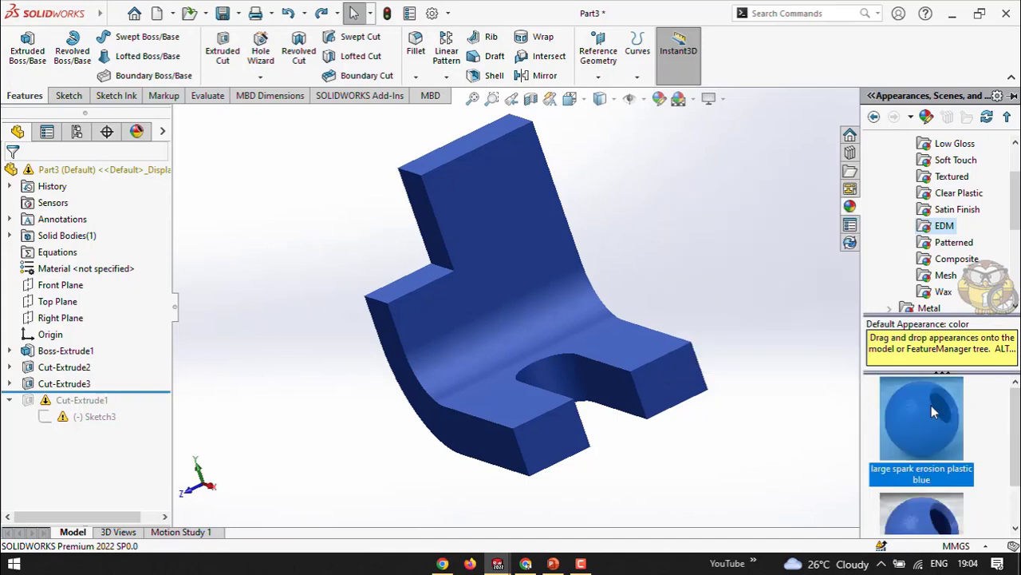
{"action": "right_click", "coordinate": [934, 413]}
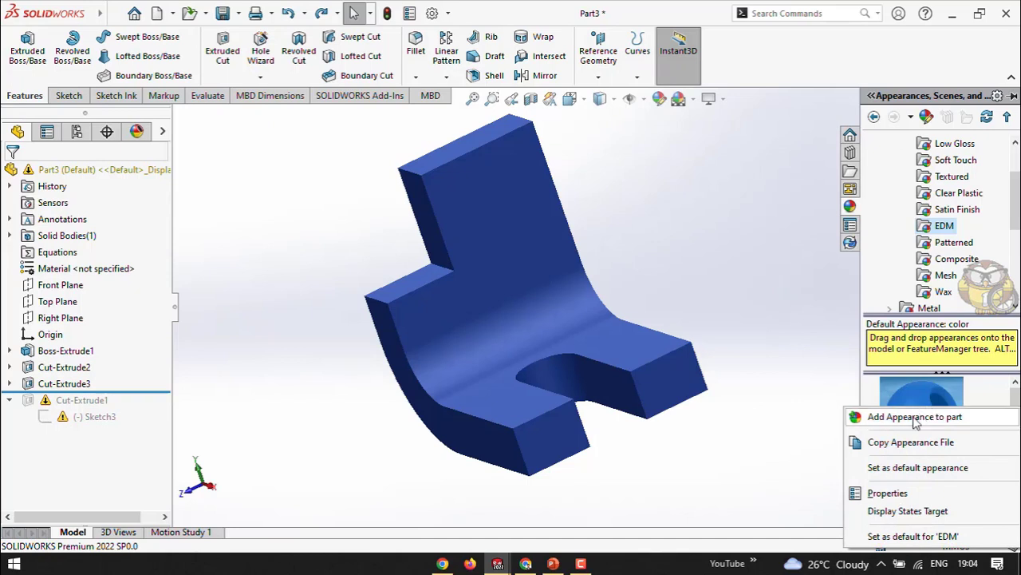
{"action": "left_click", "coordinate": [908, 511]}
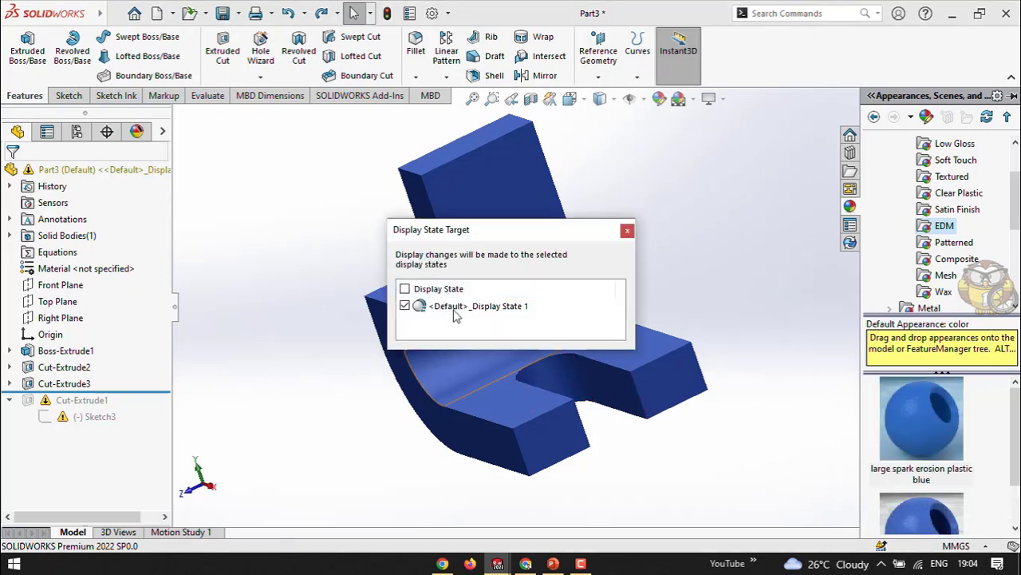
{"action": "left_click", "coordinate": [627, 231]}
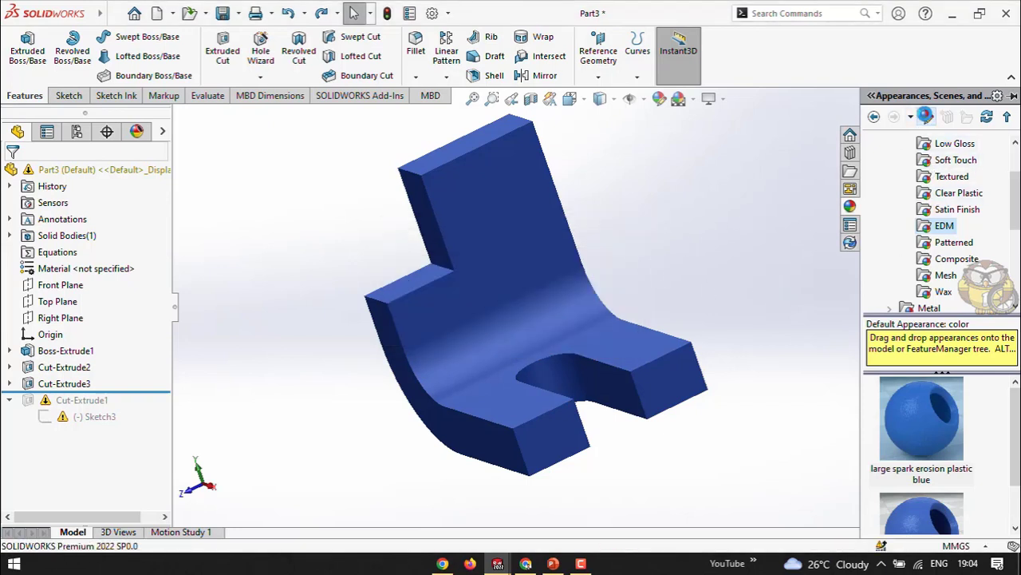
{"action": "left_click", "coordinate": [921, 395]}
{"action": "scroll", "coordinate": [924, 387], "scroll_direction": "down", "scroll_amount": 1}
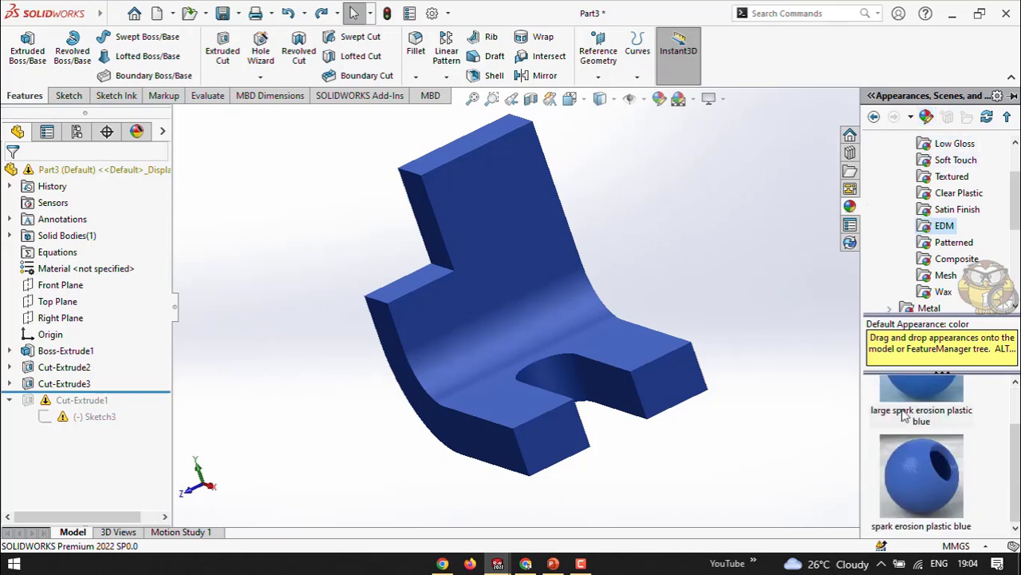
{"action": "scroll", "coordinate": [918, 399], "scroll_direction": "up", "scroll_amount": 1}
{"action": "left_click", "coordinate": [919, 407]}
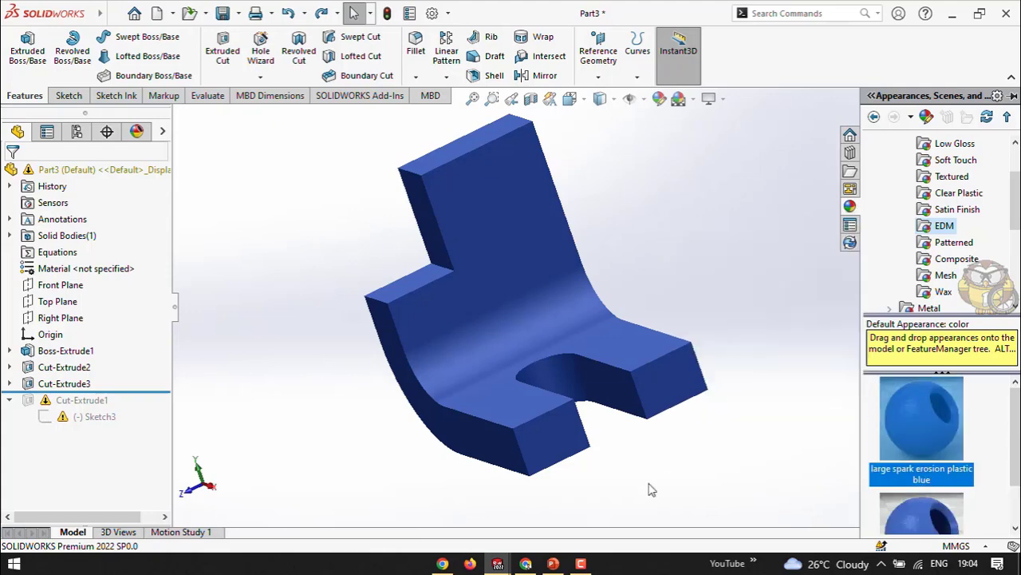
Step: Switch to the PowerPoint presentation and move past the exercise drawings to the closing Thank You slide
{"action": "left_click", "coordinate": [551, 564]}
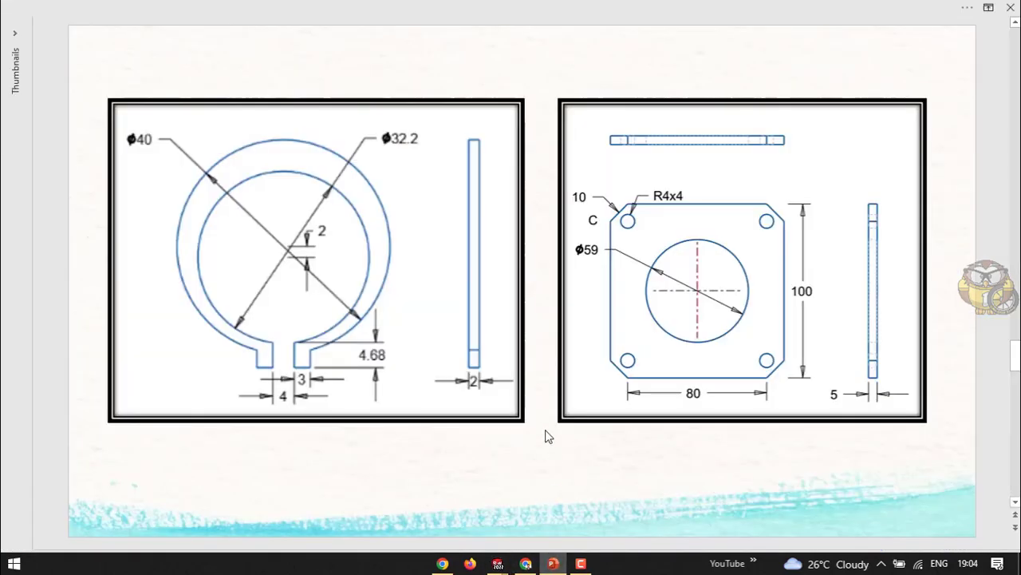
{"action": "scroll", "coordinate": [534, 410], "scroll_direction": "down", "scroll_amount": 1}
{"action": "scroll", "coordinate": [535, 410], "scroll_direction": "down", "scroll_amount": 1}
{"action": "scroll", "coordinate": [535, 410], "scroll_direction": "down", "scroll_amount": 1}
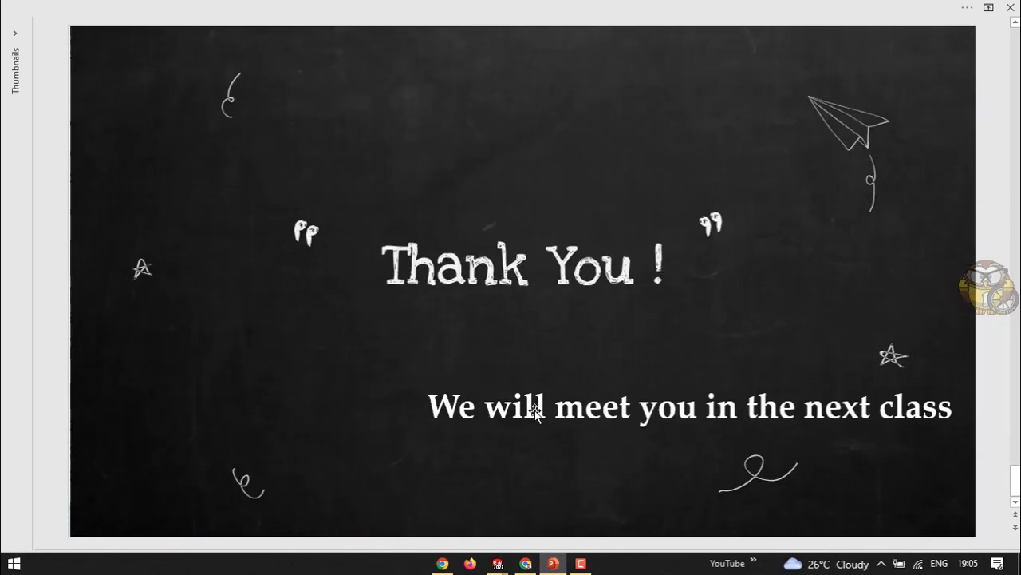